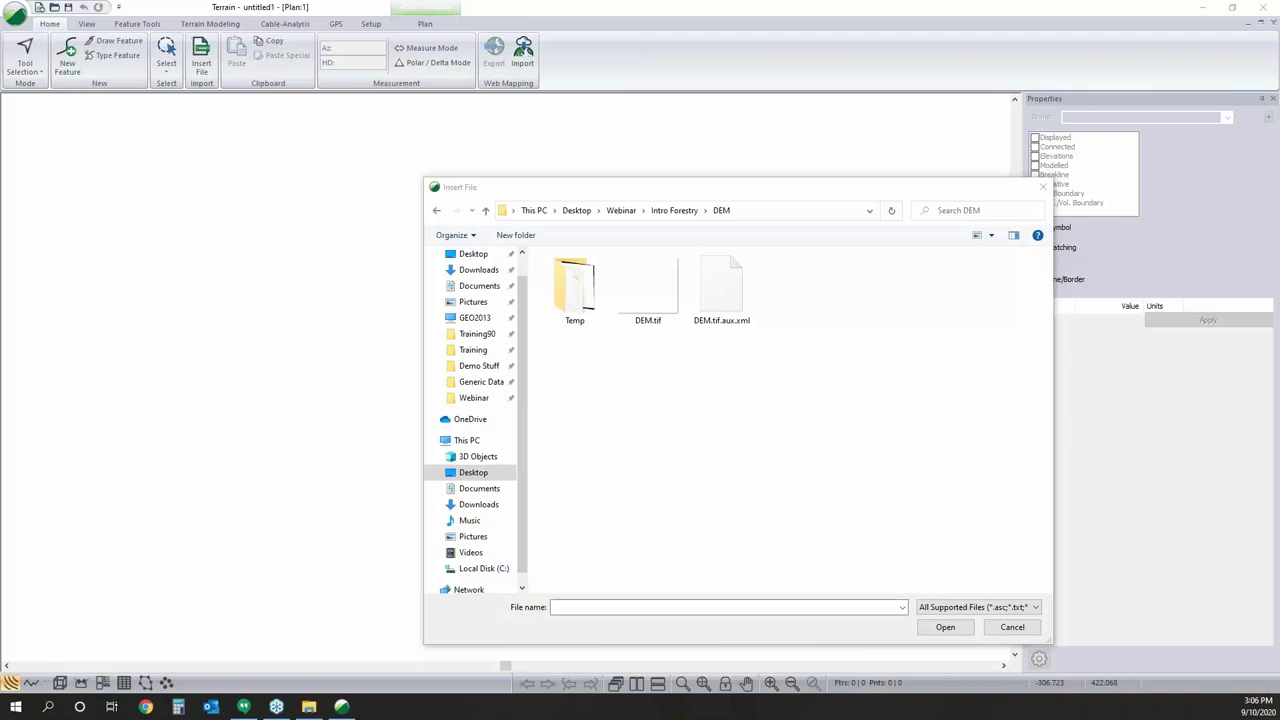
click(1012, 627)
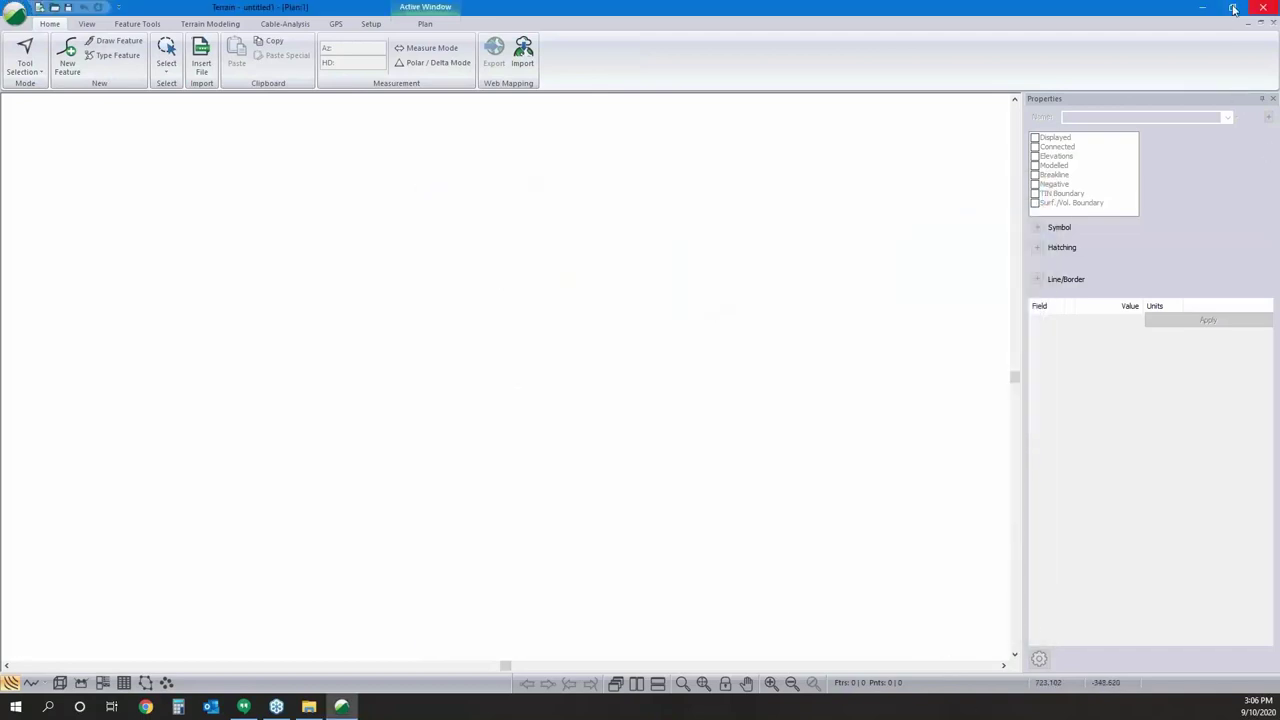
click(1202, 7)
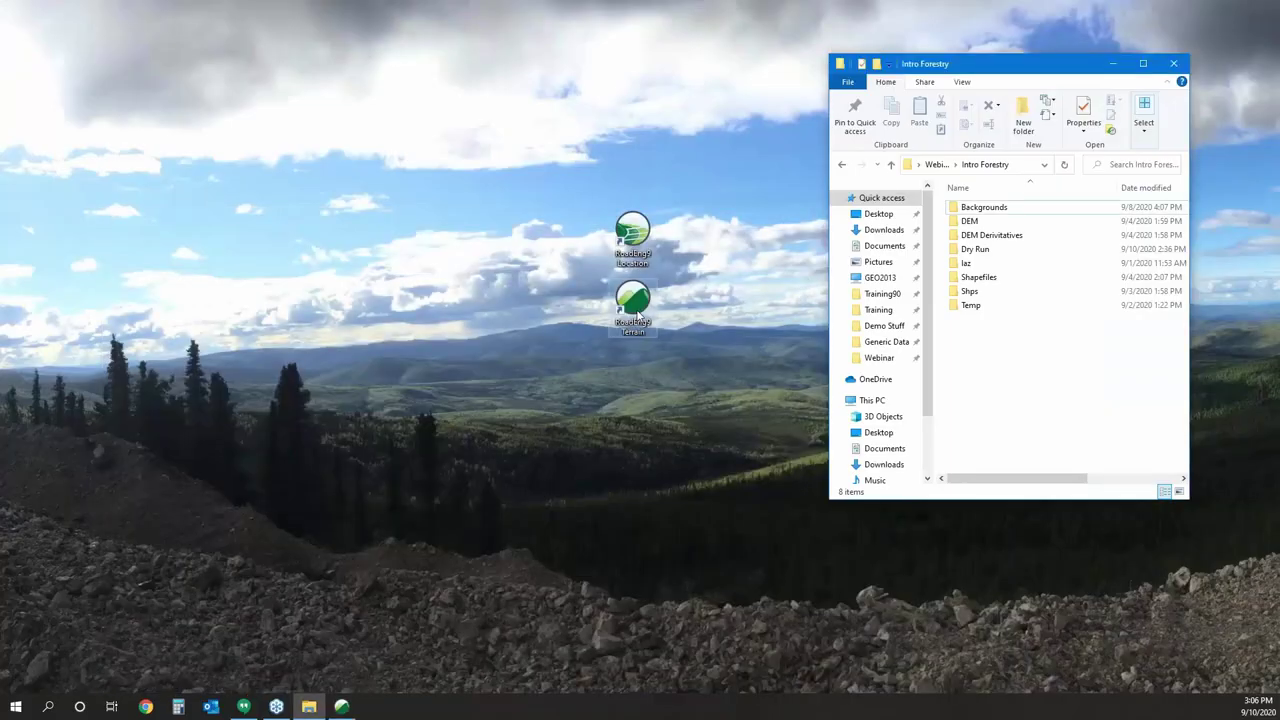
click(342, 706)
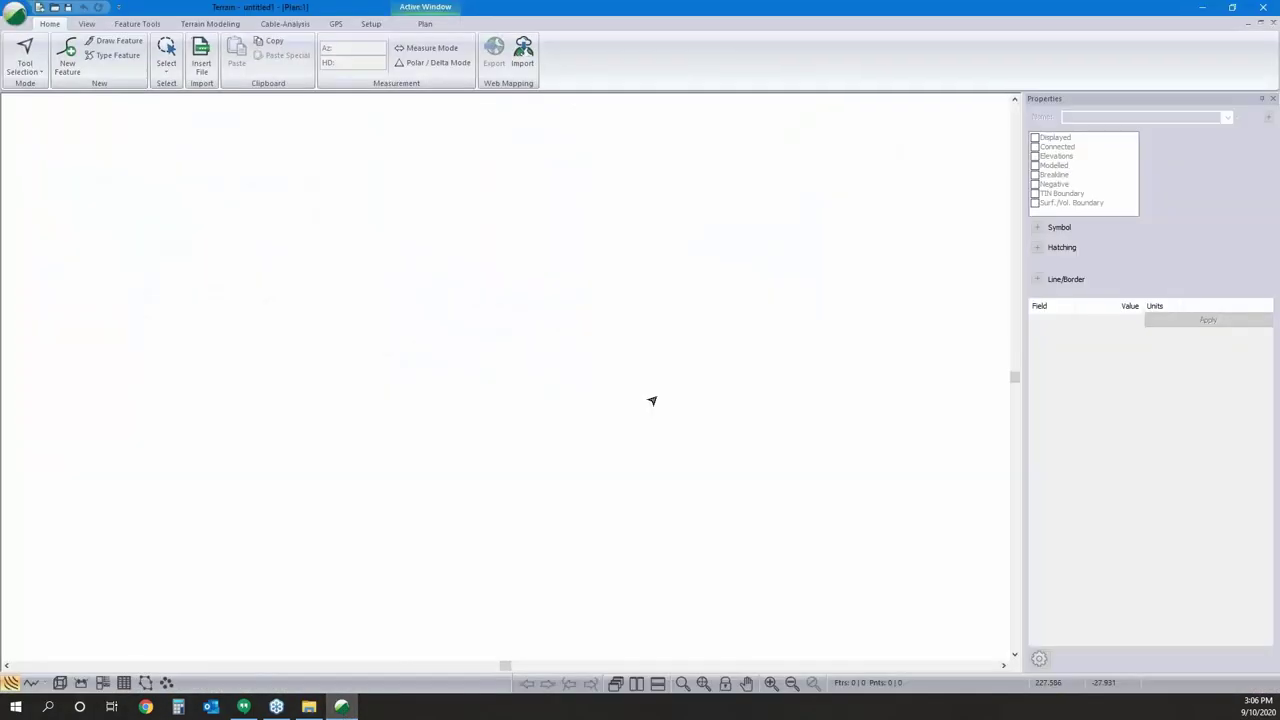
Insert the DEM.tif file from the DEM folder inside Intro Forestry.
click(201, 57)
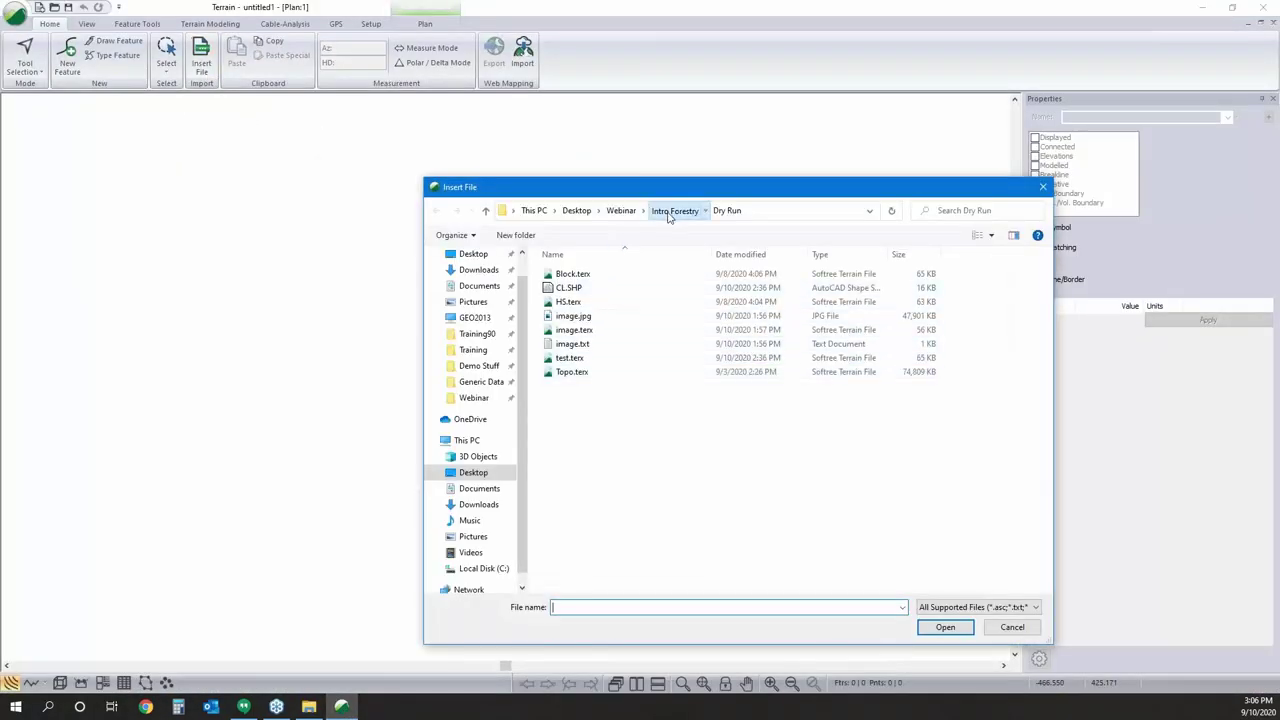
click(671, 212)
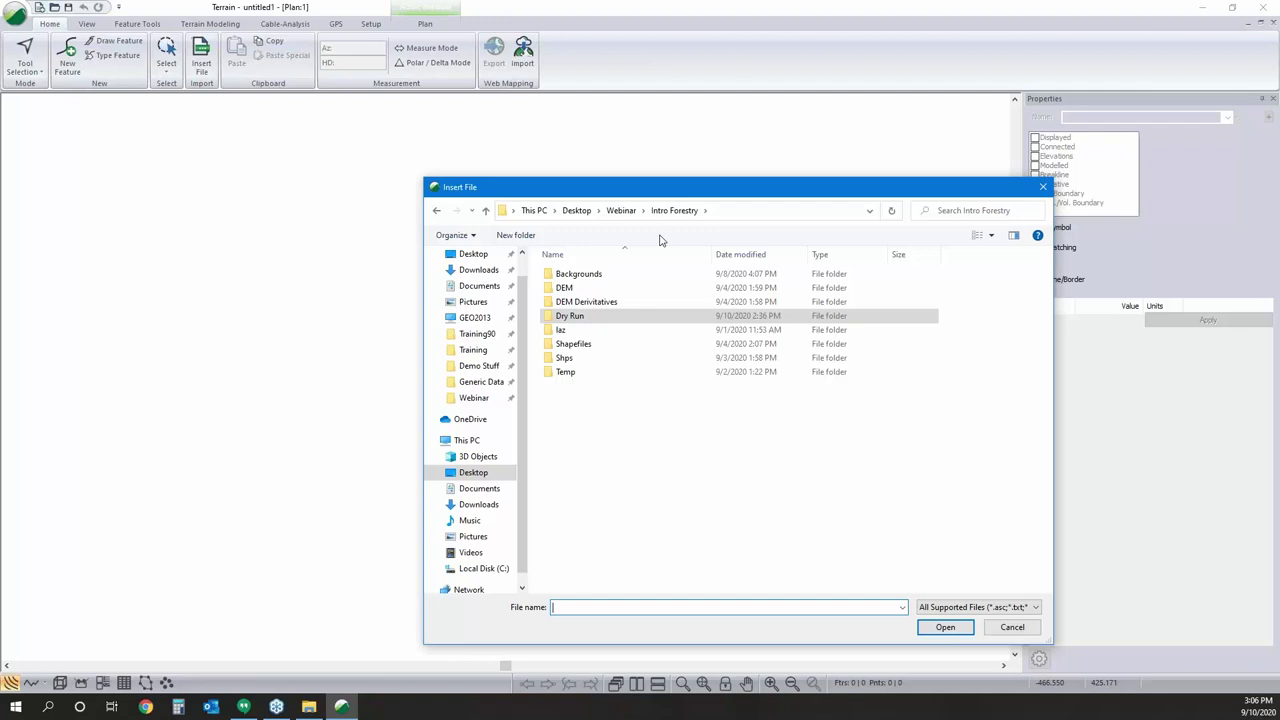
double_click(580, 289)
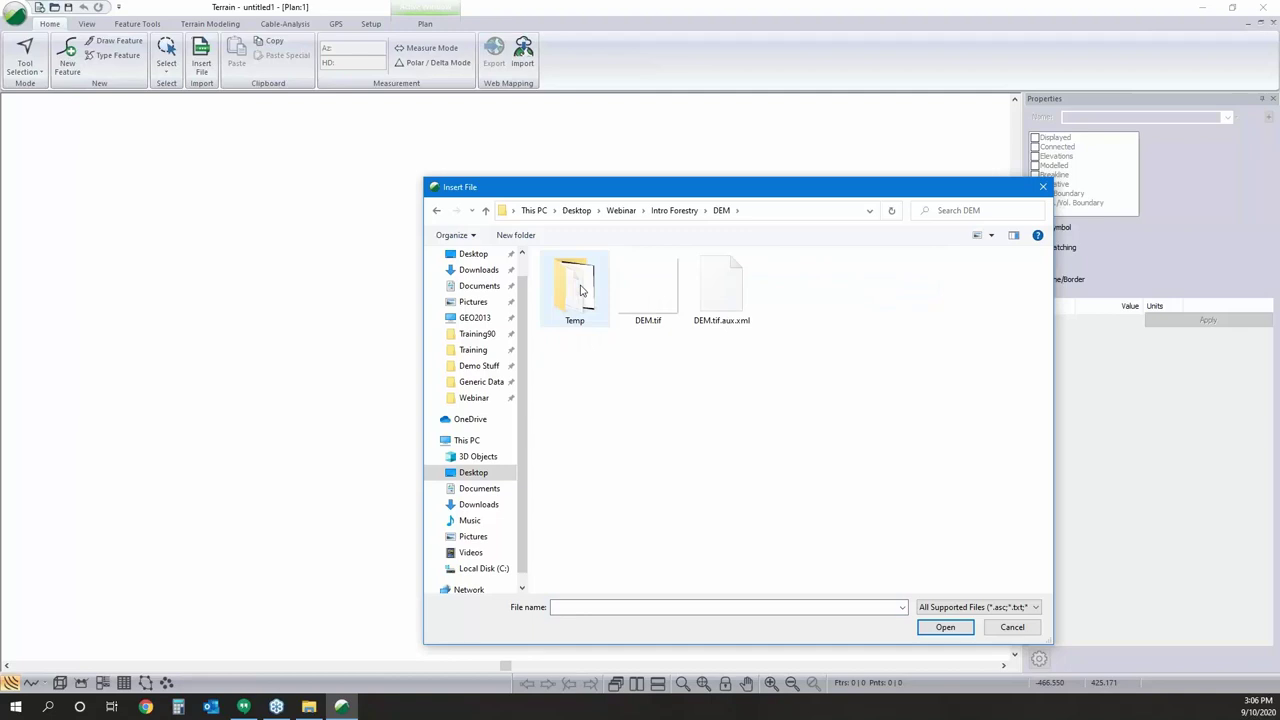
click(655, 309)
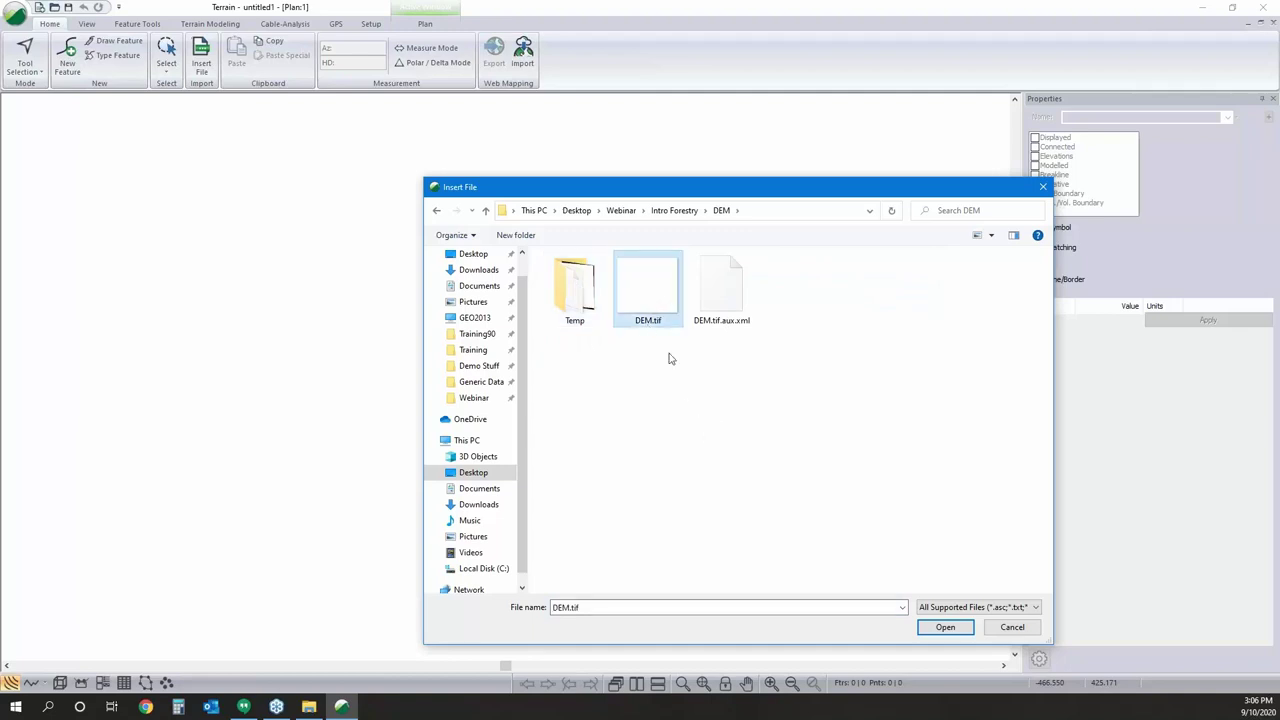
click(945, 627)
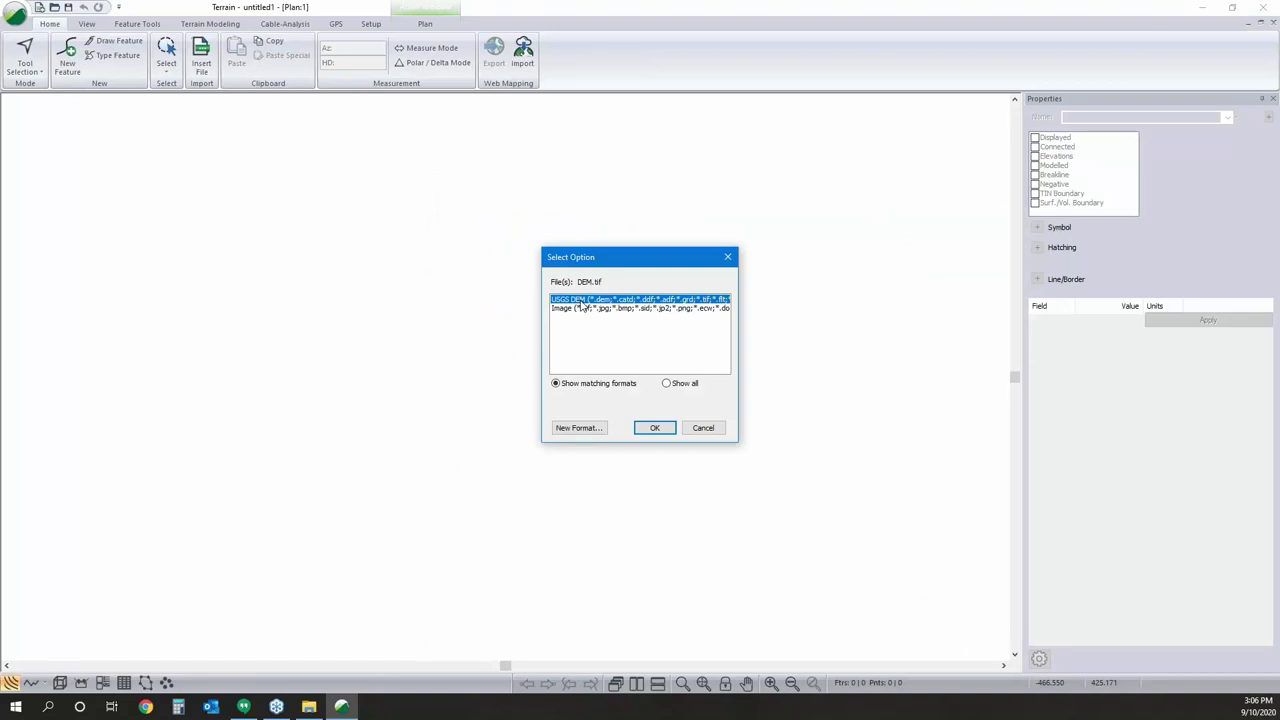
Import DEM.tif in the USGS DEM format with the extents border and 3D model options, reviewing its projection settings.
click(653, 428)
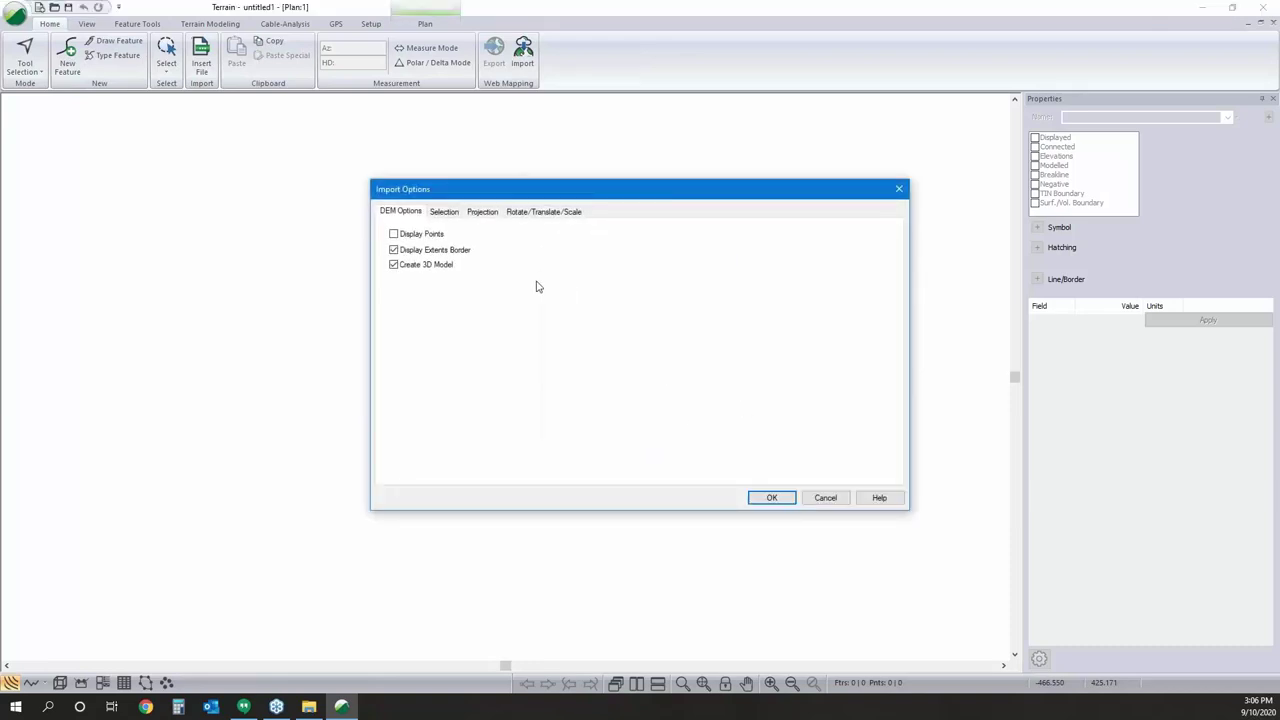
click(485, 212)
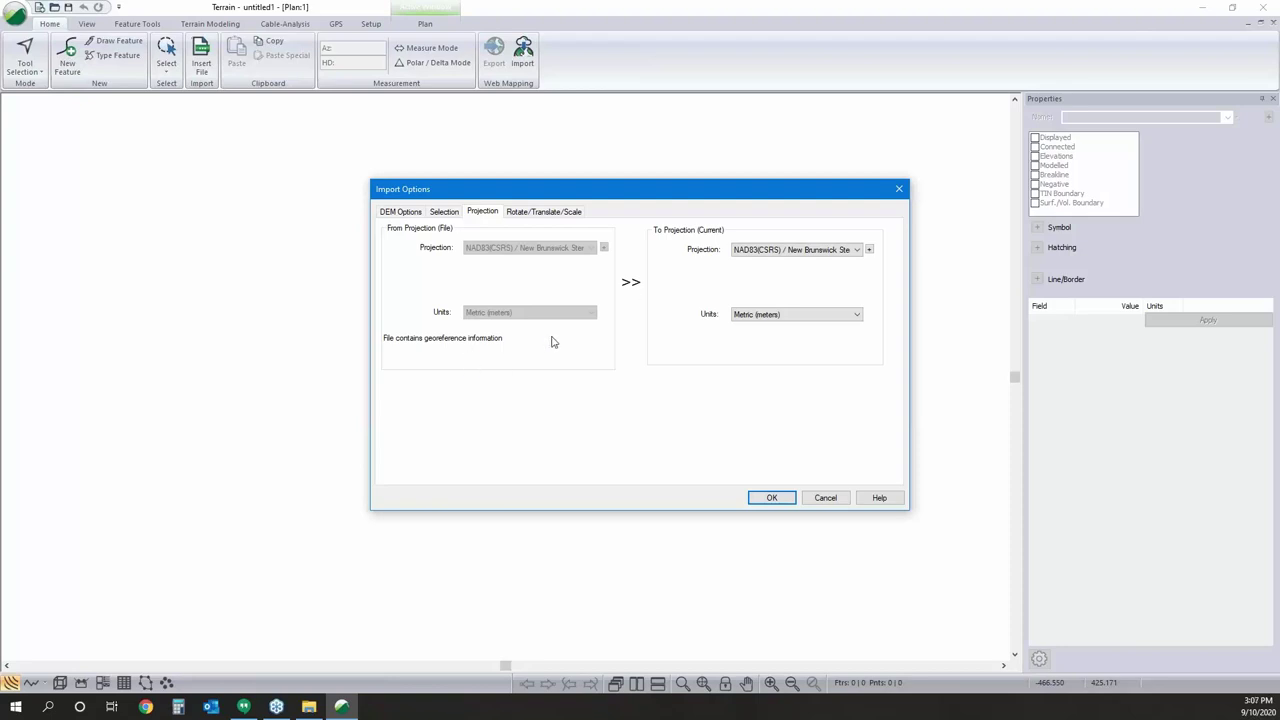
click(770, 498)
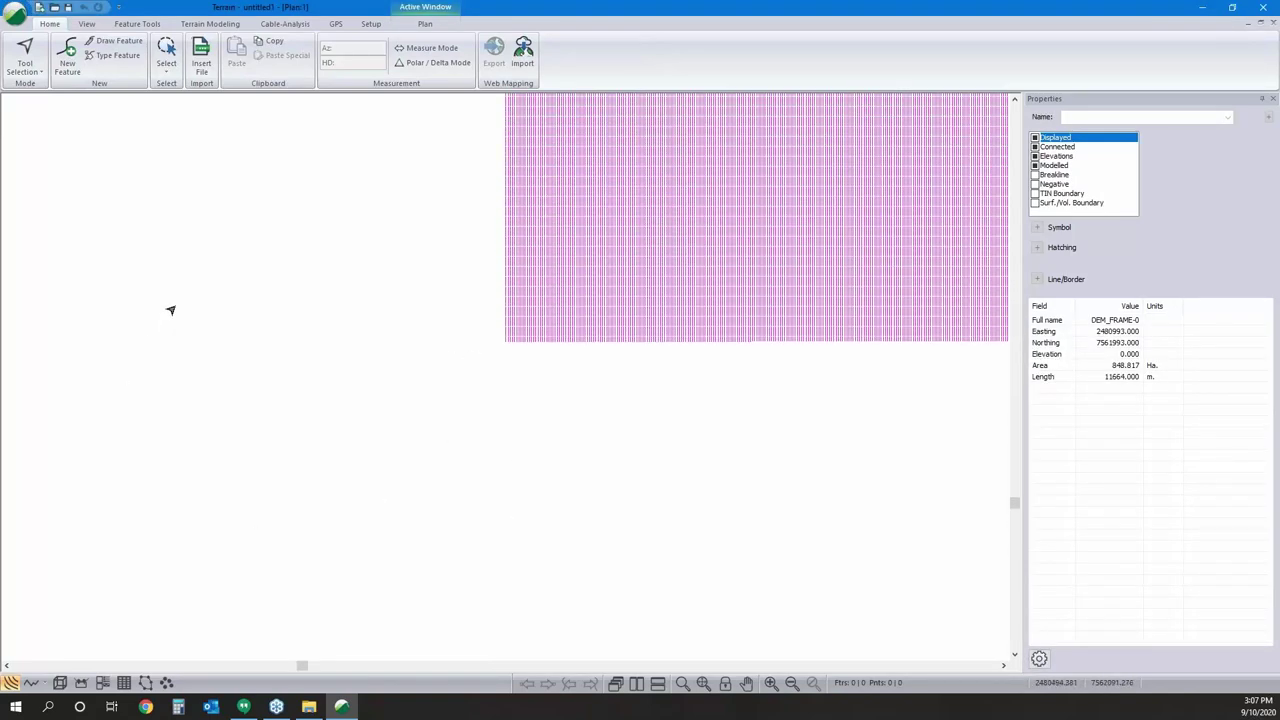
Clear the selection of the imported DEM data in the plan view.
click(260, 378)
scroll(419, 316, up, 3)
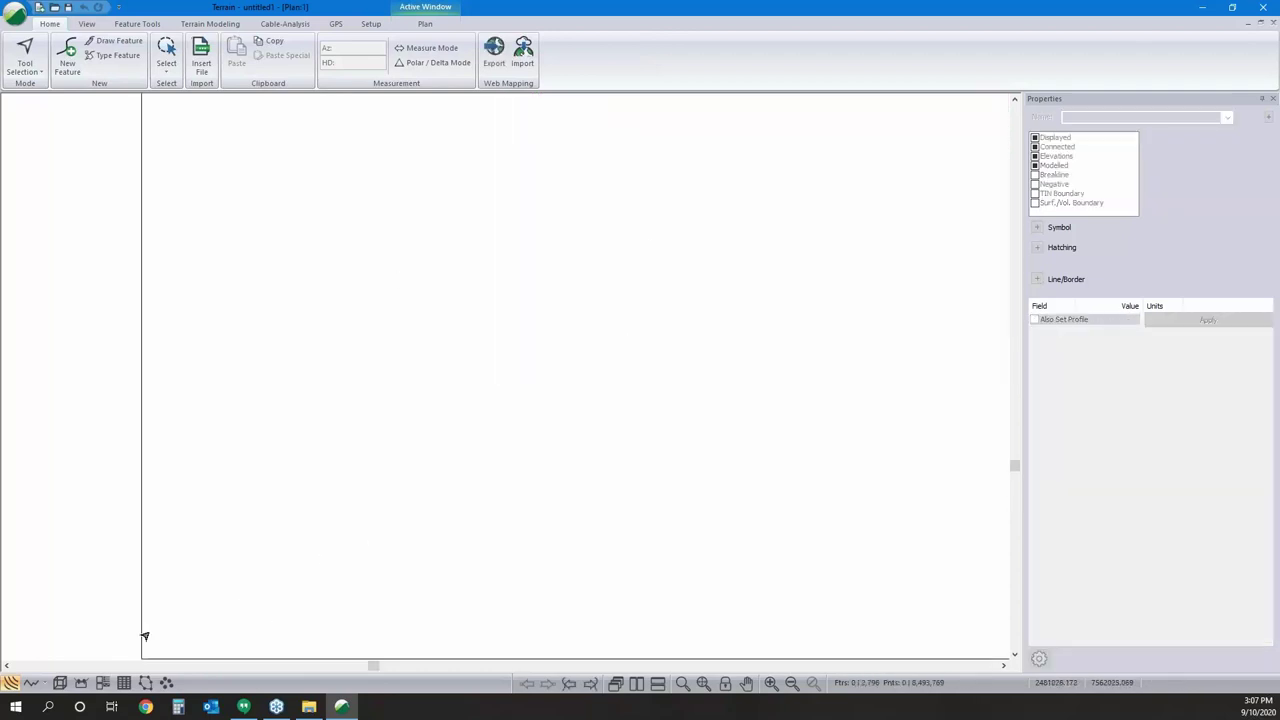
click(59, 683)
Save the terrain model under the name topo in the Intro Forestry folder.
click(12, 18)
click(35, 133)
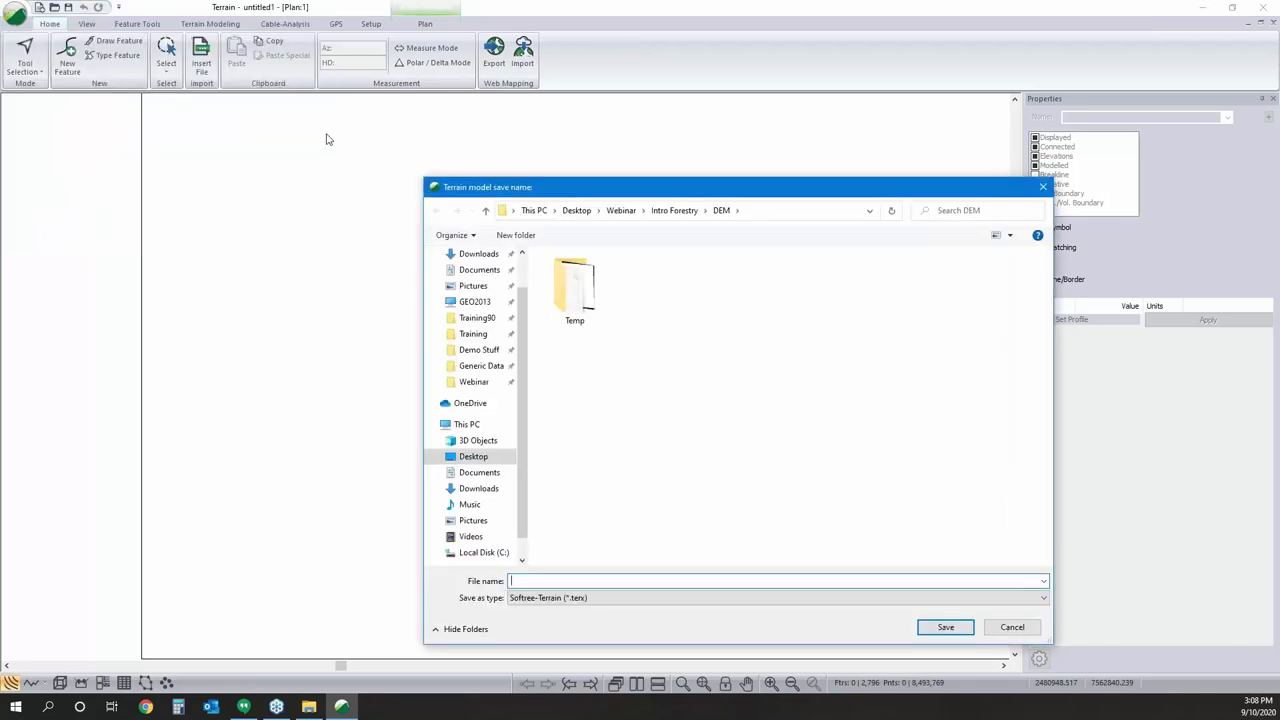
click(668, 211)
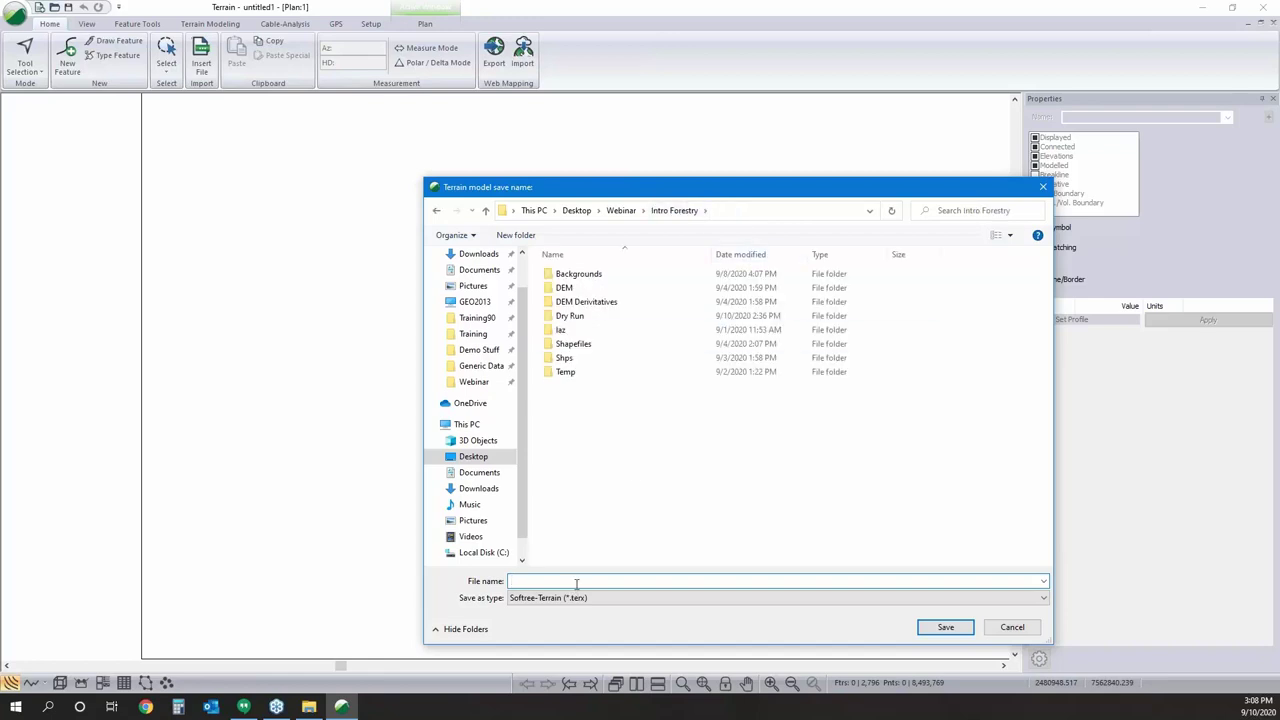
text(topo)
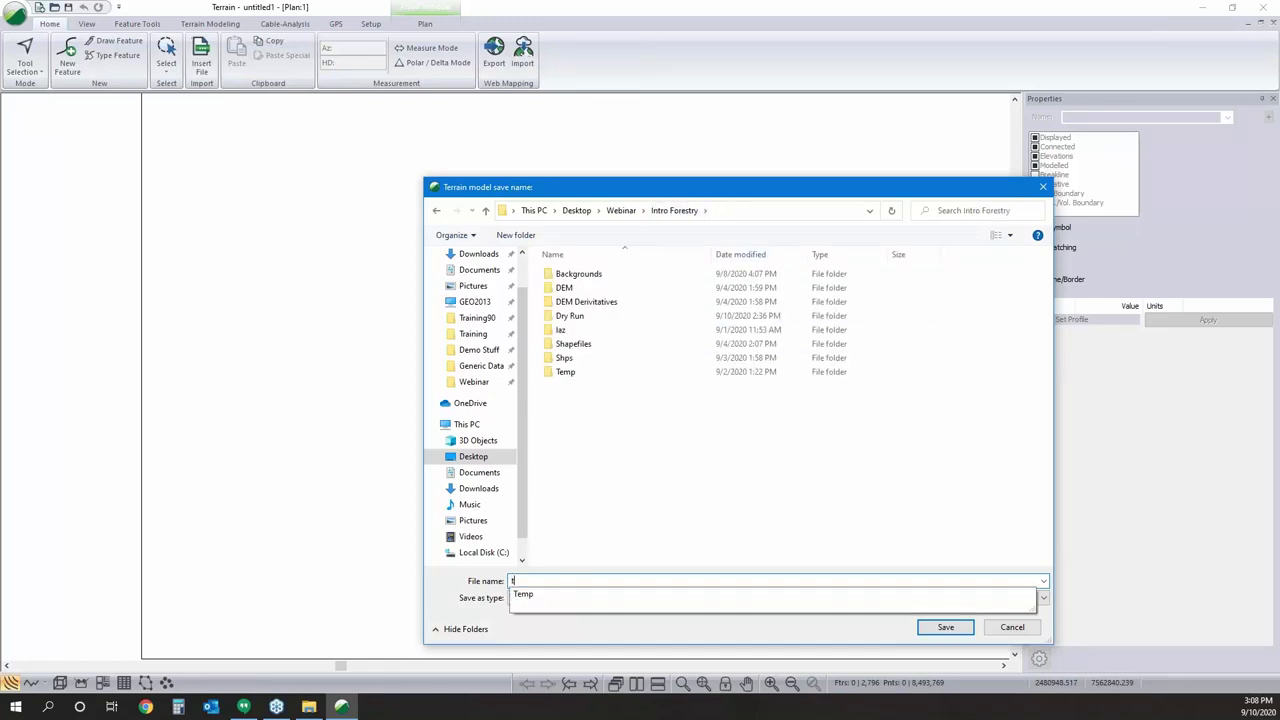
click(940, 628)
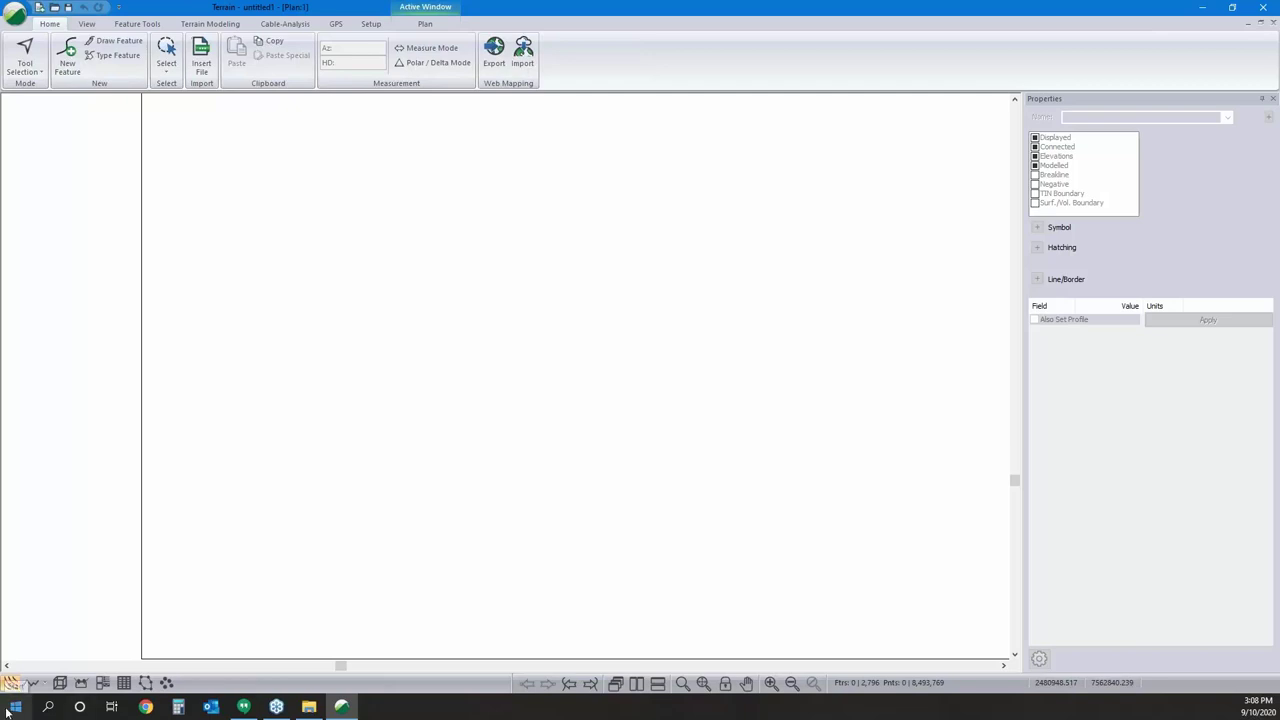
Start a second, empty Terrain session and insert Hillshade.tif from the DEM Derivitatives folder.
key(super)
click(317, 468)
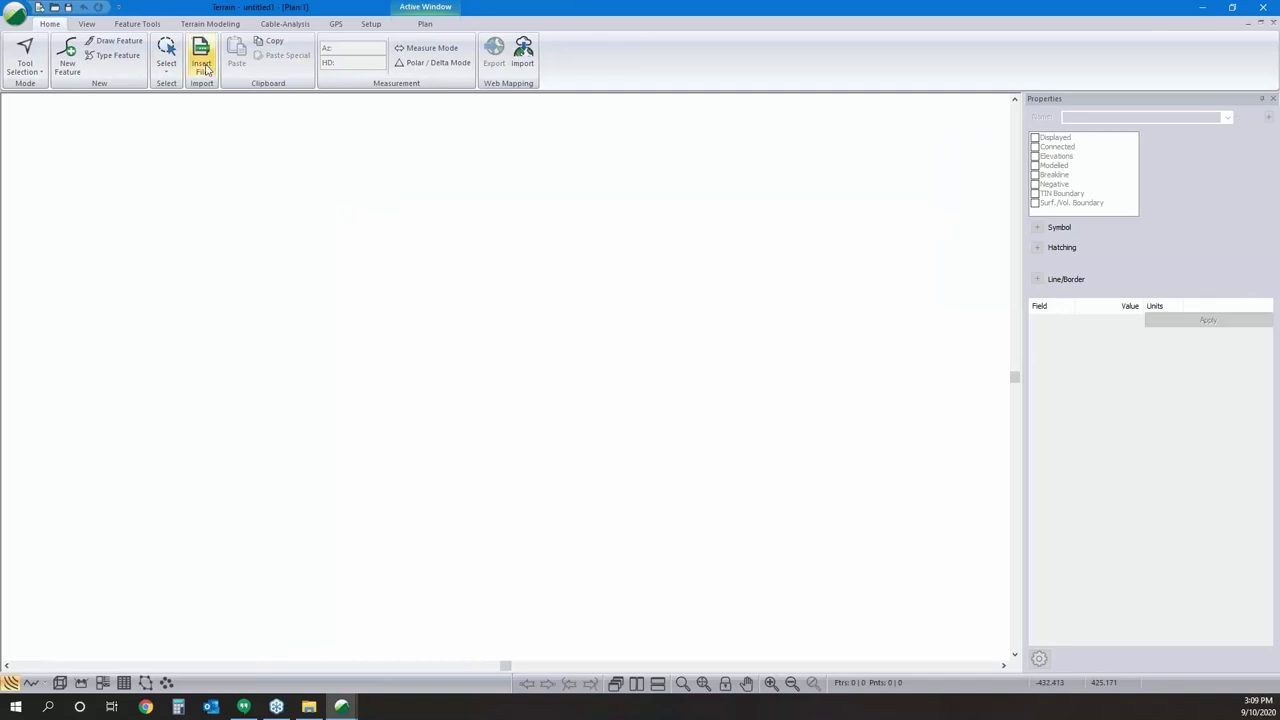
key(ctrl+i)
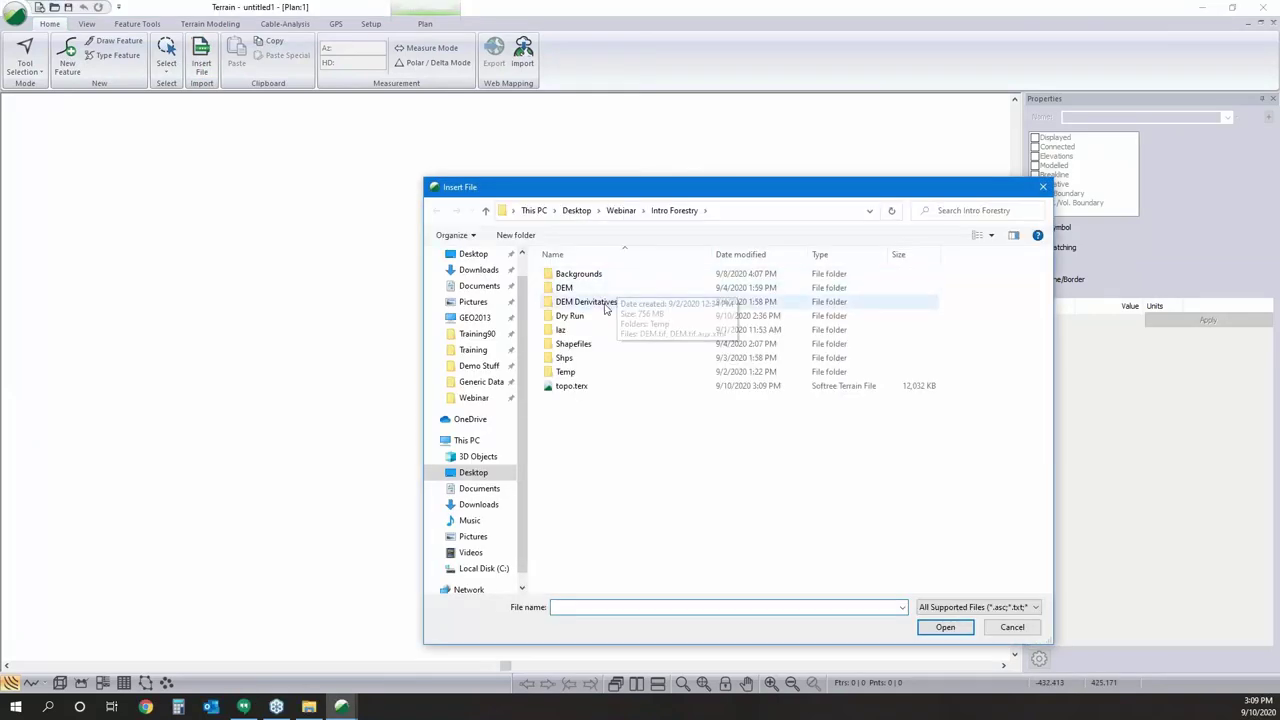
double_click(589, 308)
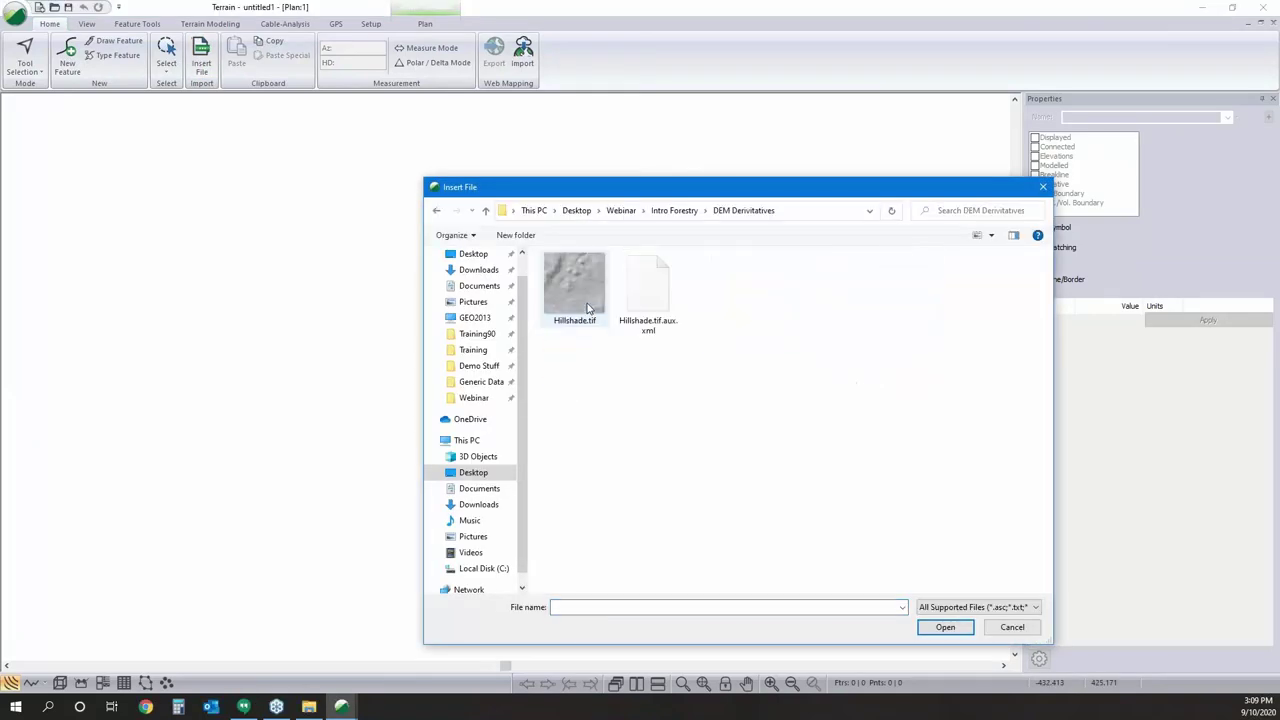
click(589, 314)
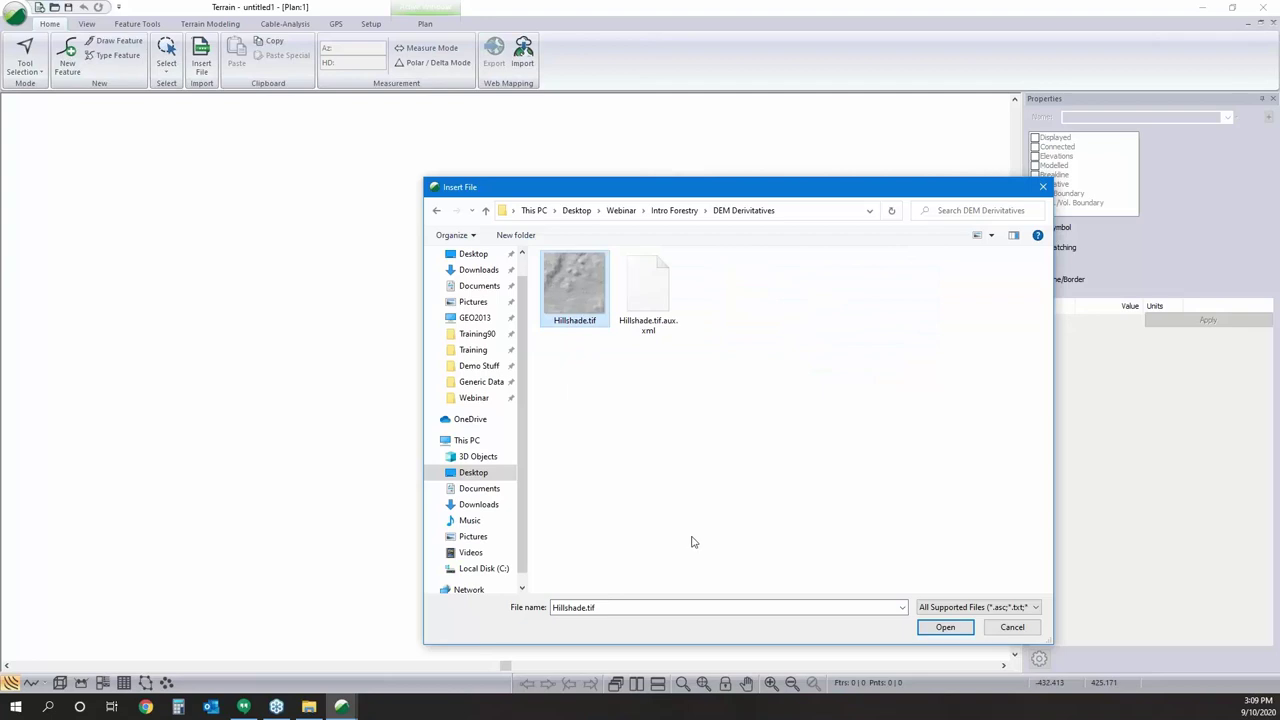
click(945, 627)
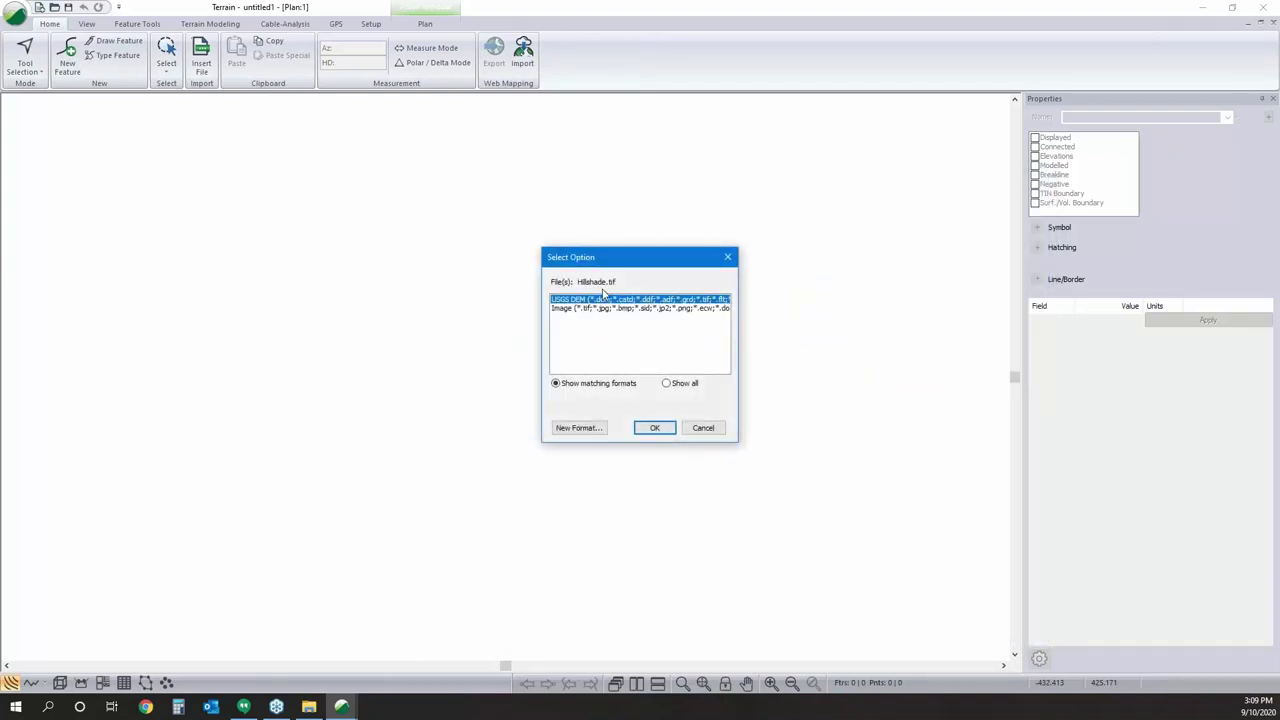
Import Hillshade.tif in the Image format instead of as a USGS DEM.
click(620, 310)
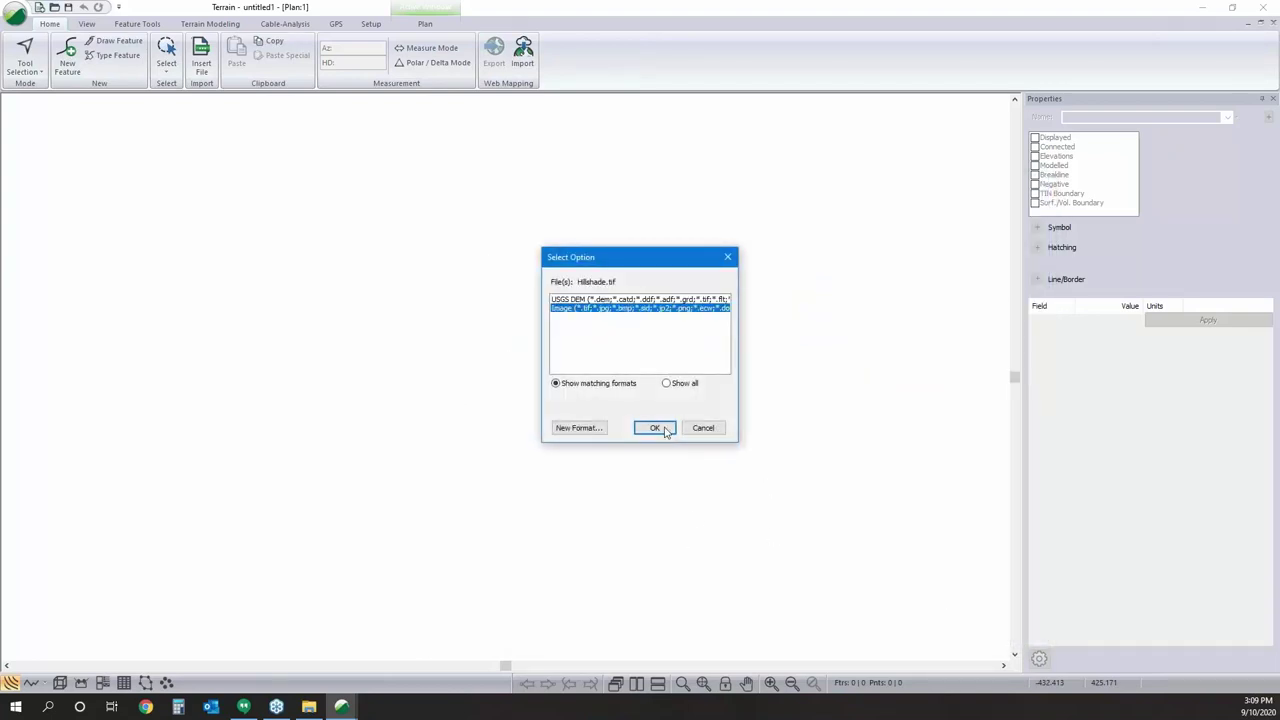
click(654, 427)
drag(454, 398, 488, 396)
click(772, 511)
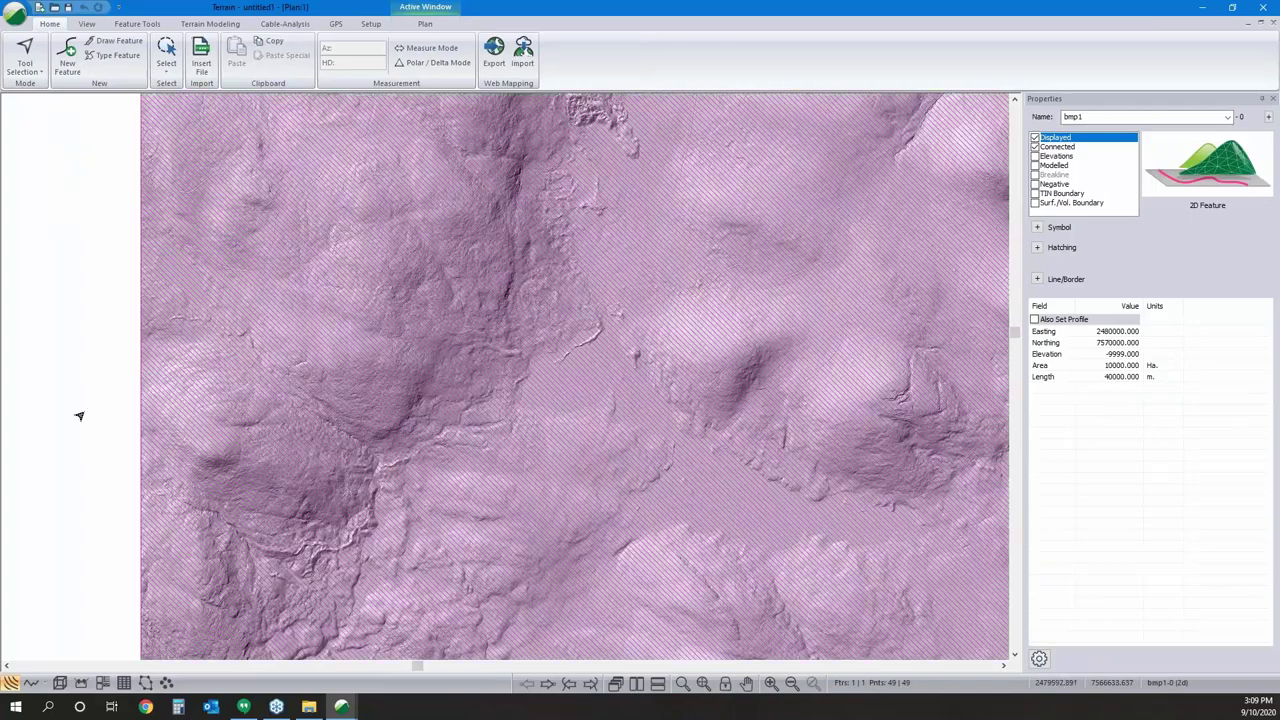
Save the hillshade terrain file under the name HS in the Intro Forestry folder.
click(15, 14)
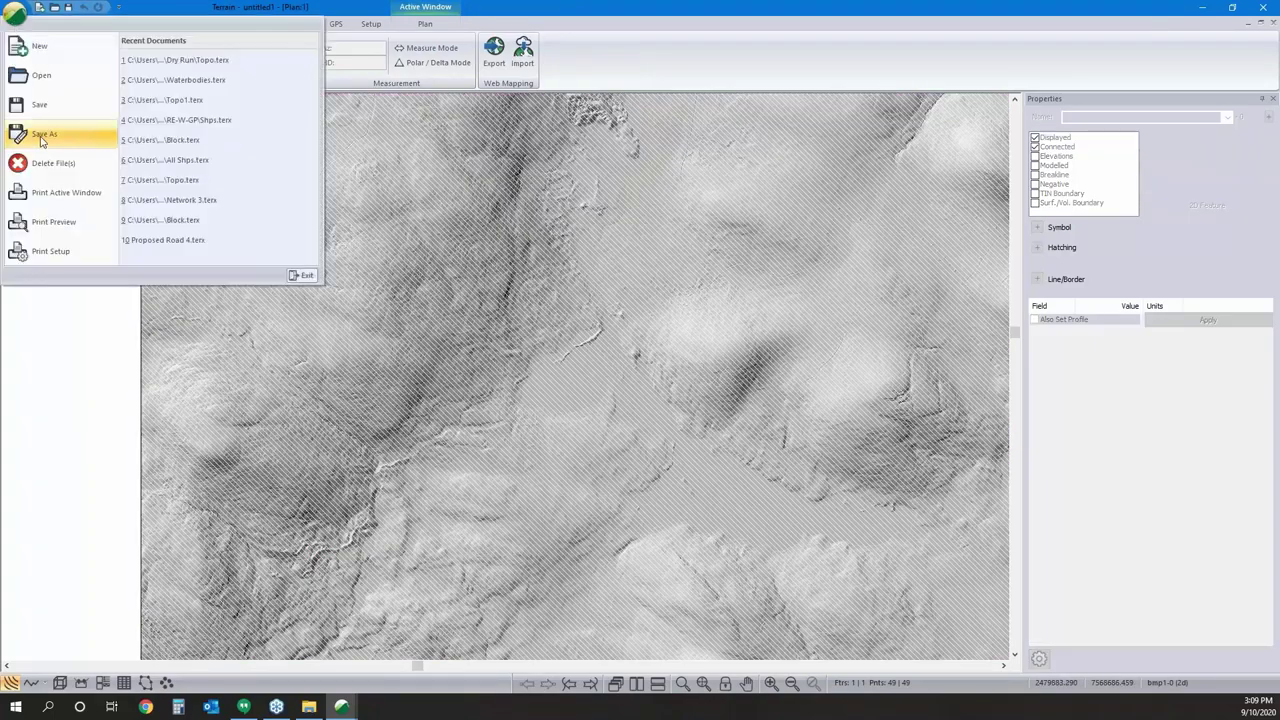
click(505, 238)
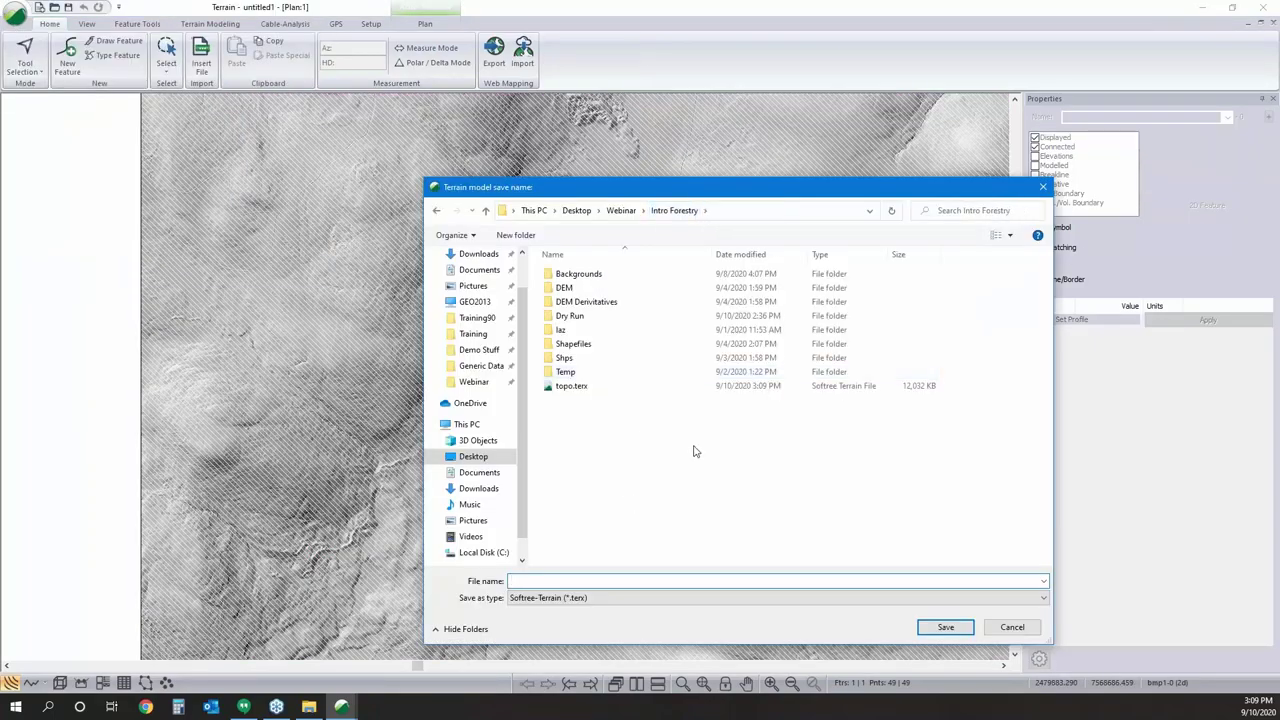
text(HS)
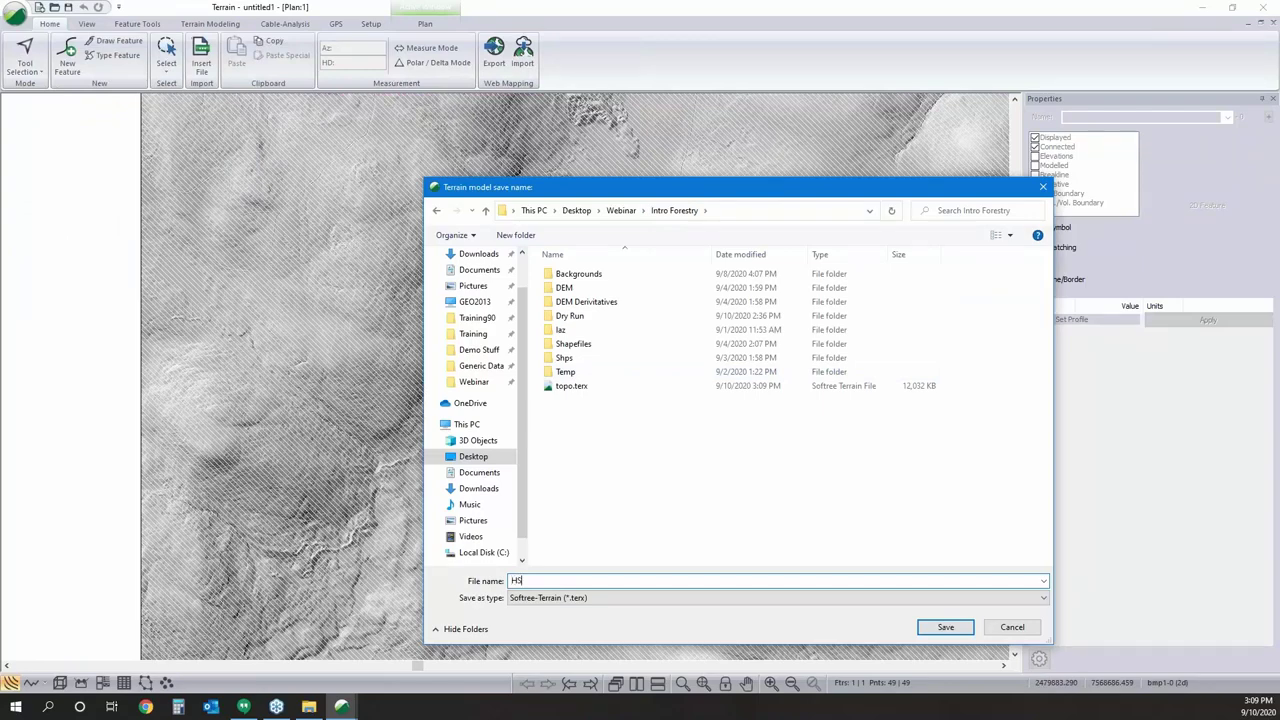
click(937, 627)
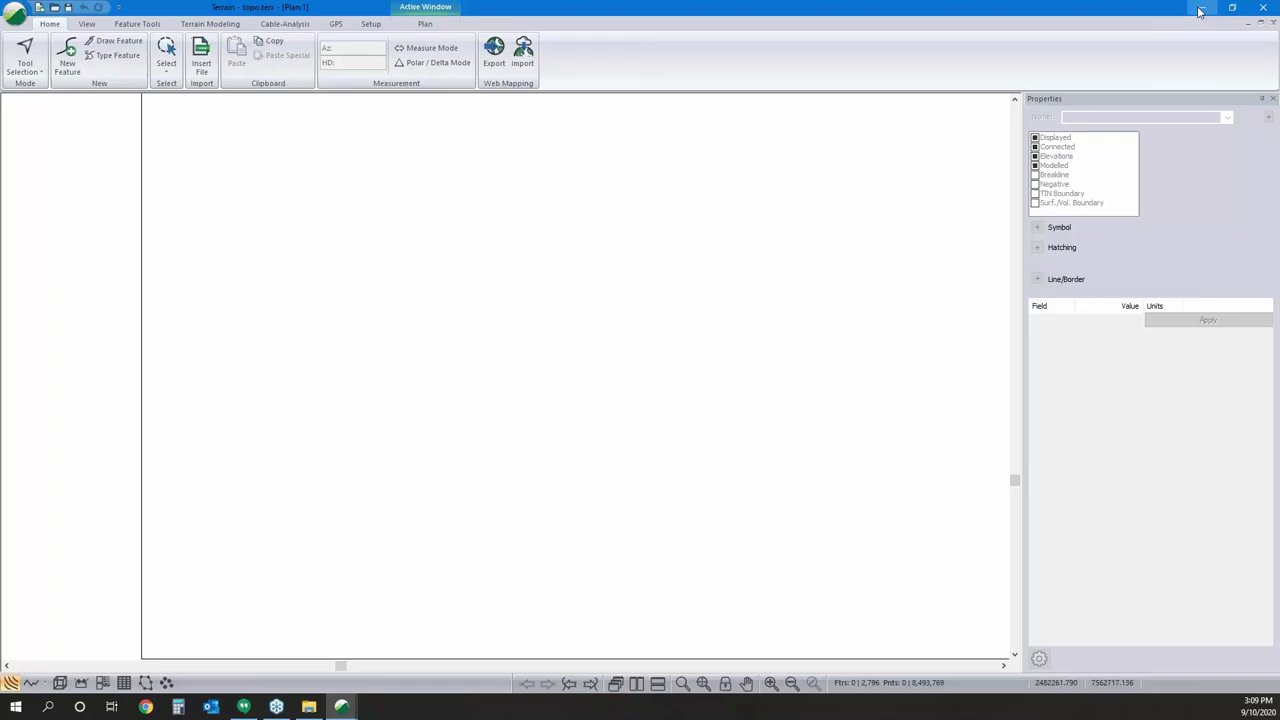
Return to the topo.terx session and select the DEM extents frame.
click(1200, 8)
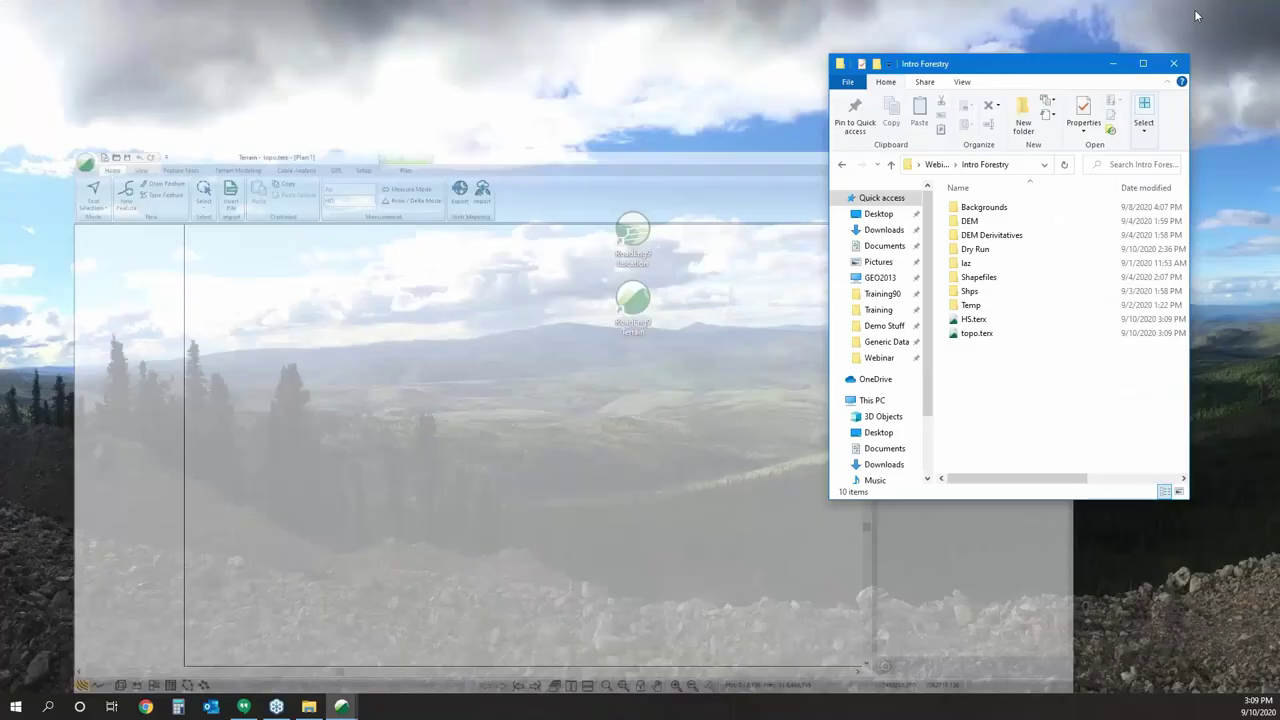
click(341, 706)
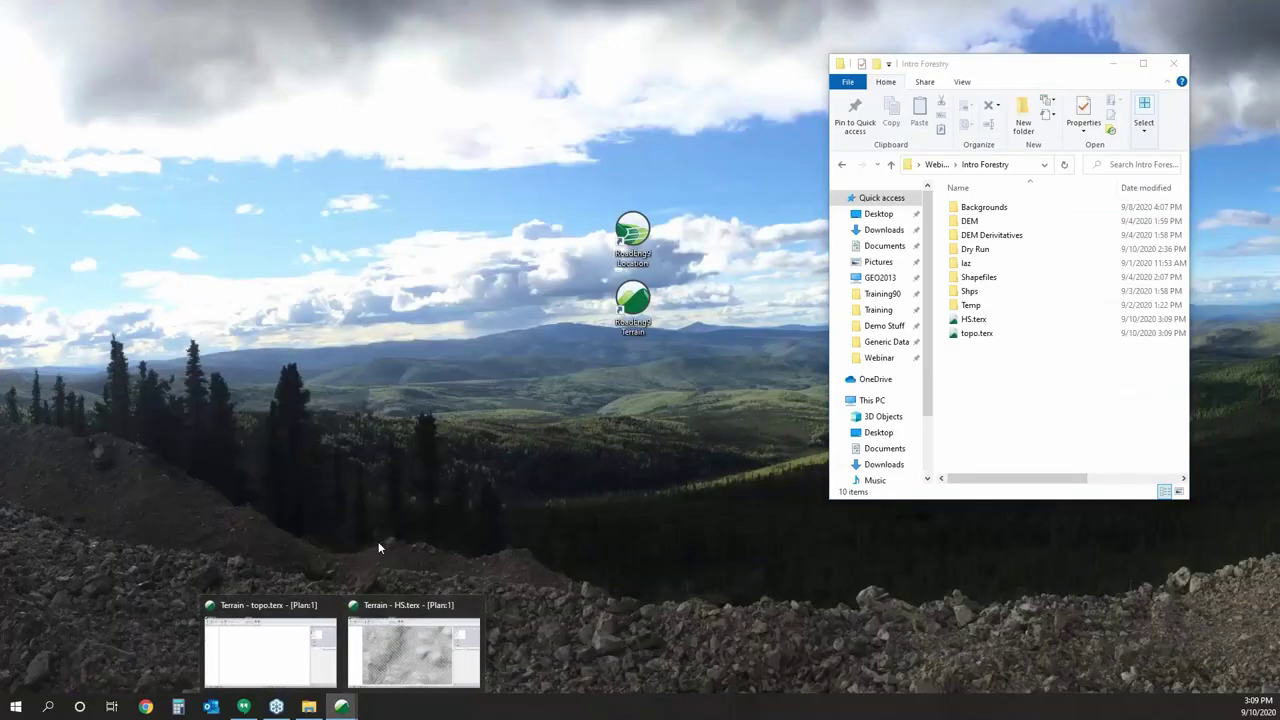
click(259, 606)
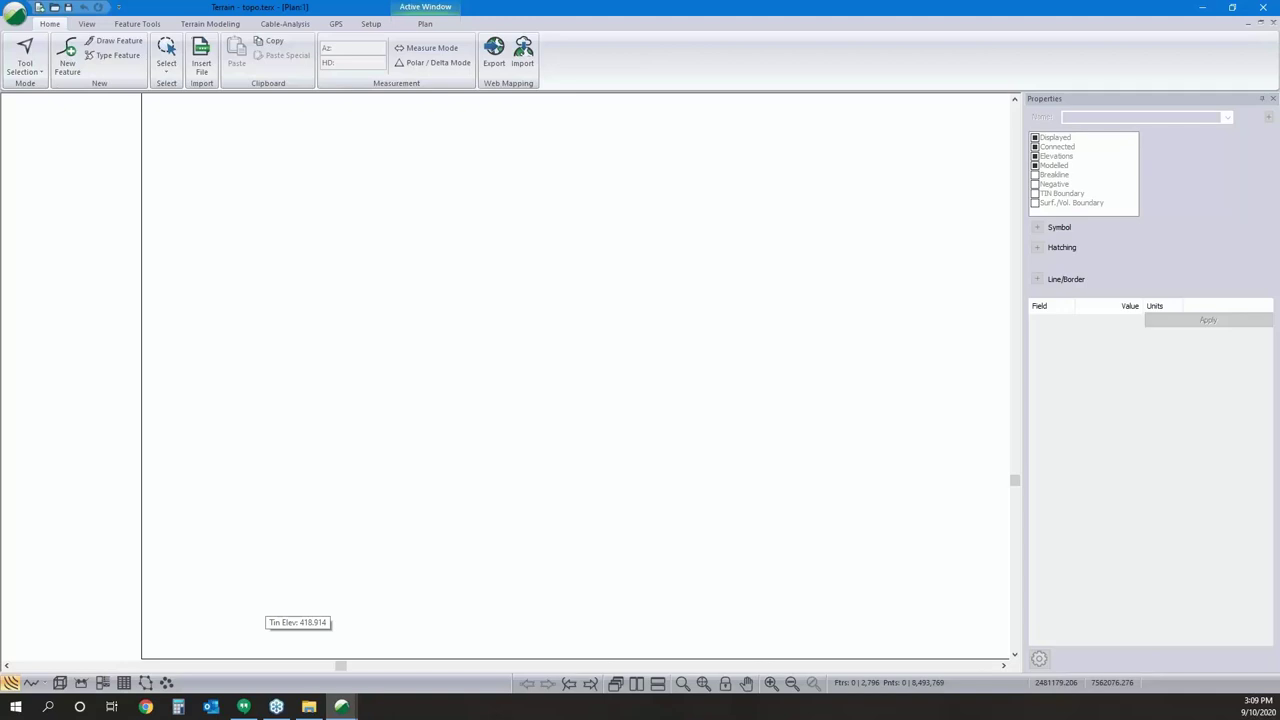
click(134, 578)
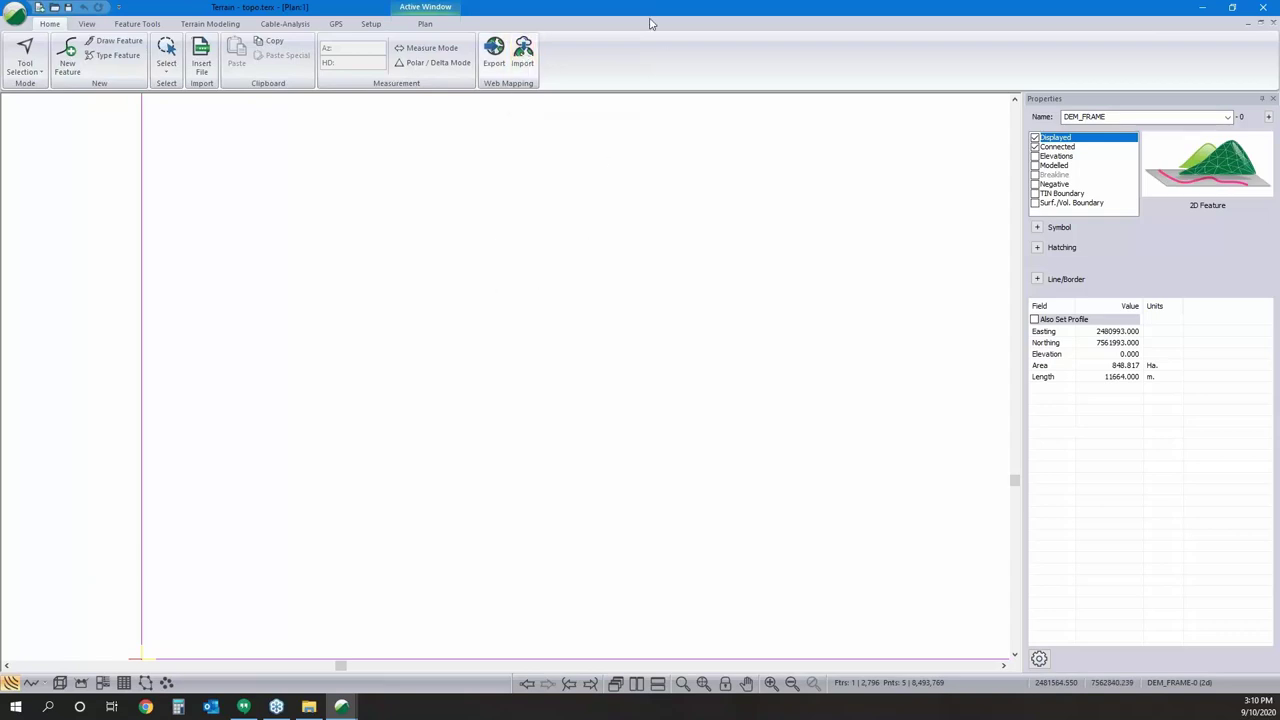
Examine the DEM area in the web map import with Bing satellite imagery, close the map without saving and minimize Terrain.
click(522, 52)
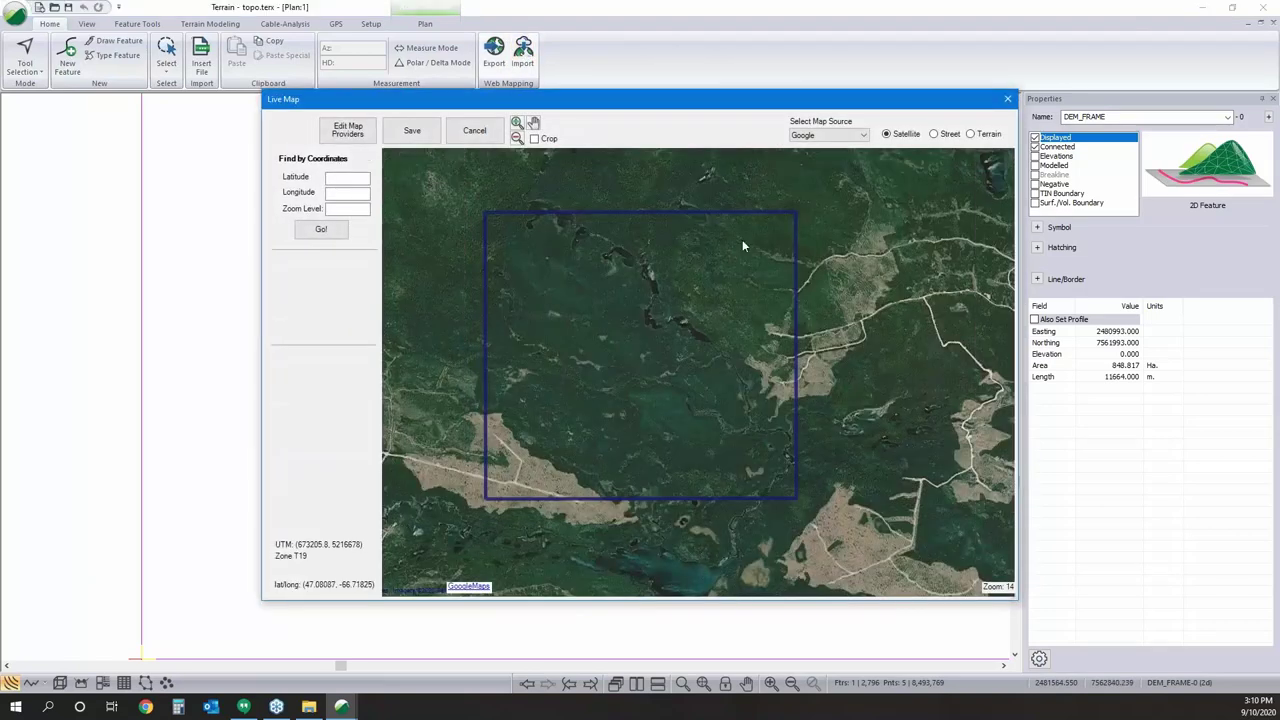
click(829, 135)
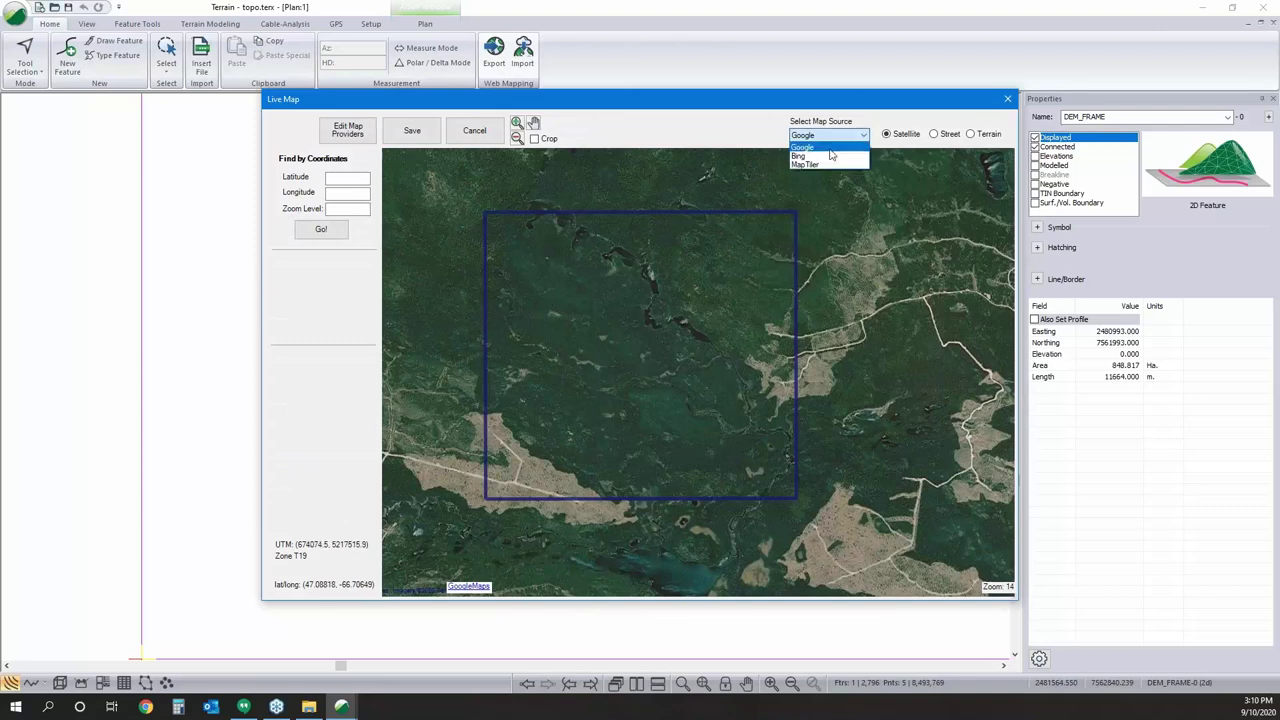
click(829, 156)
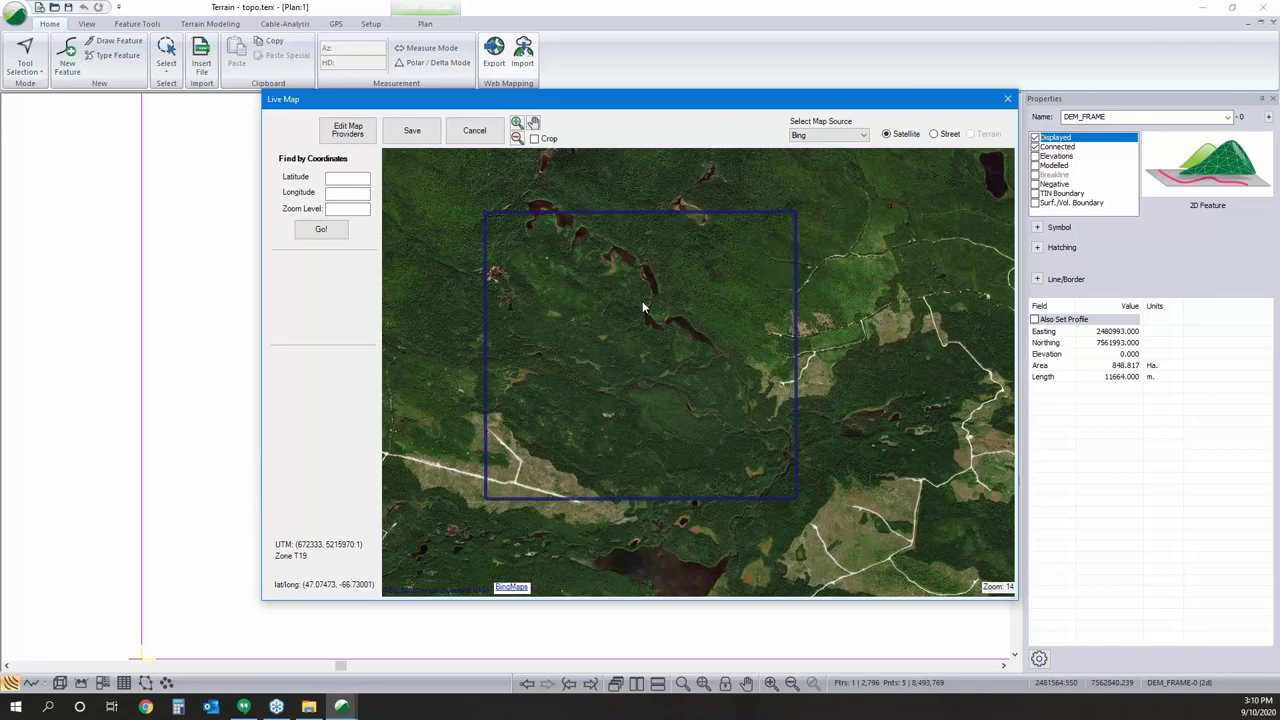
click(1005, 100)
click(1203, 9)
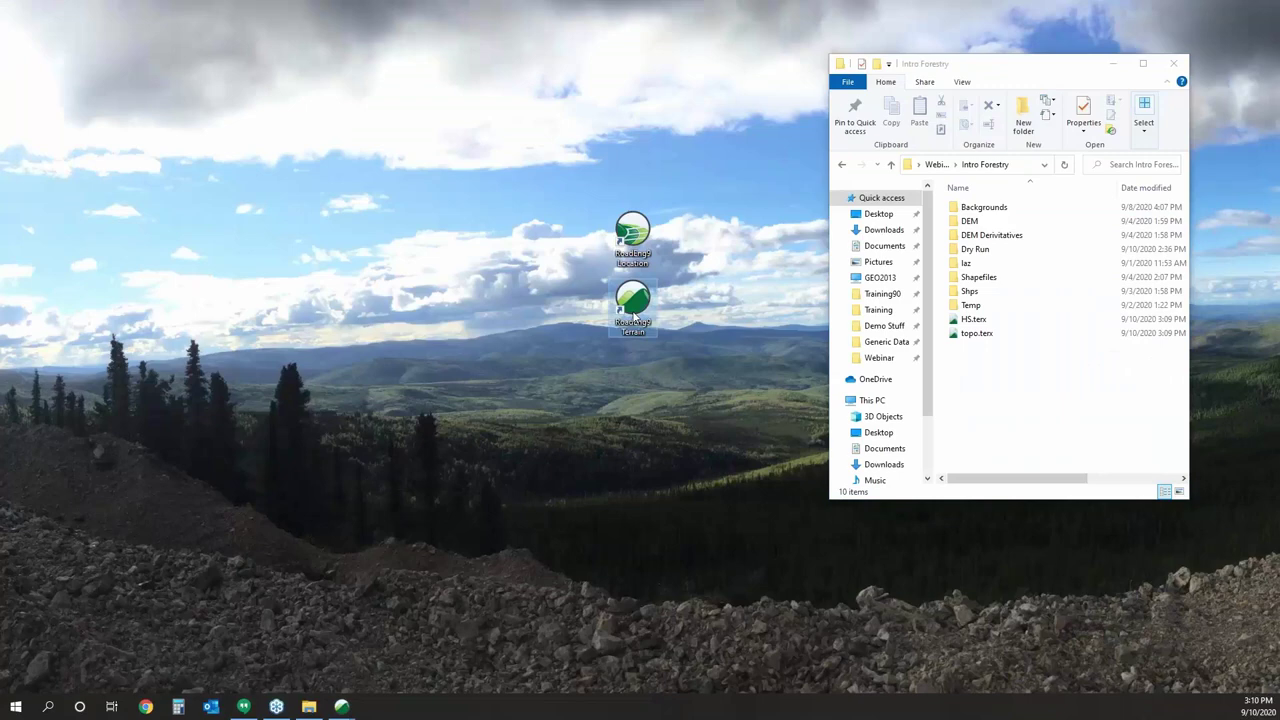
Start a new Terrain session and insert Proposed Block.shp from the Shapefiles folder.
double_click(633, 313)
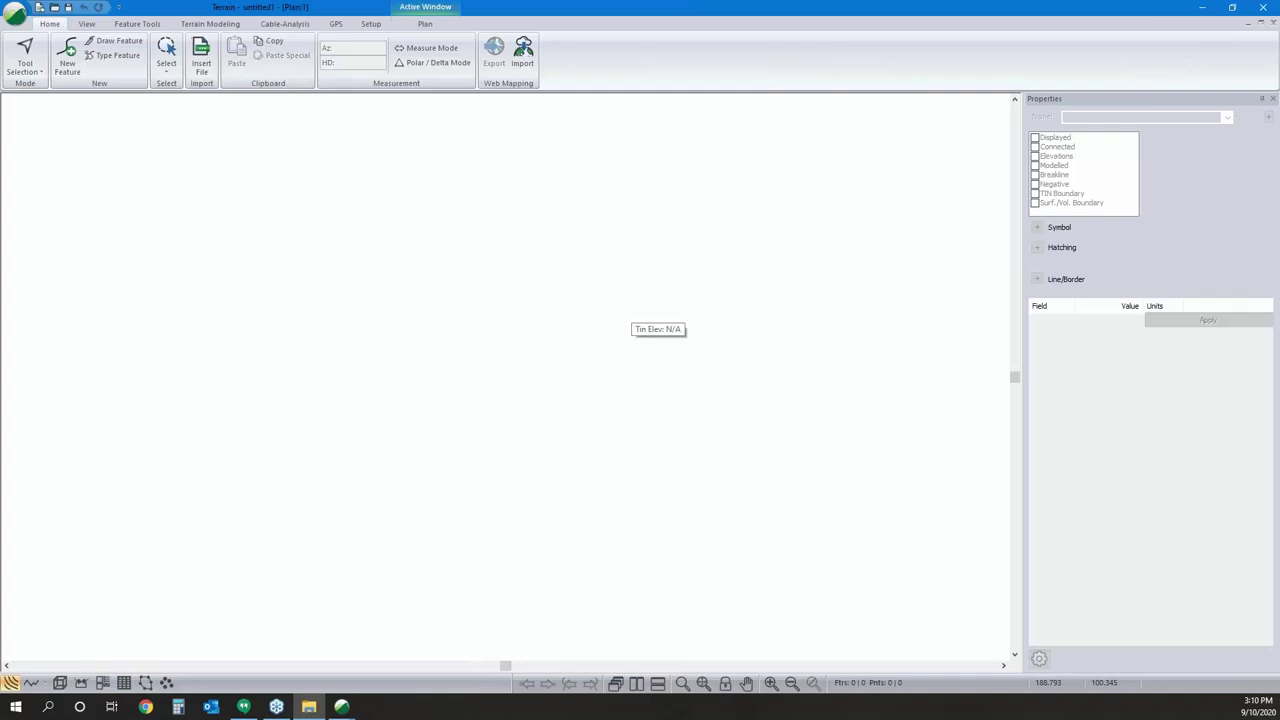
click(201, 60)
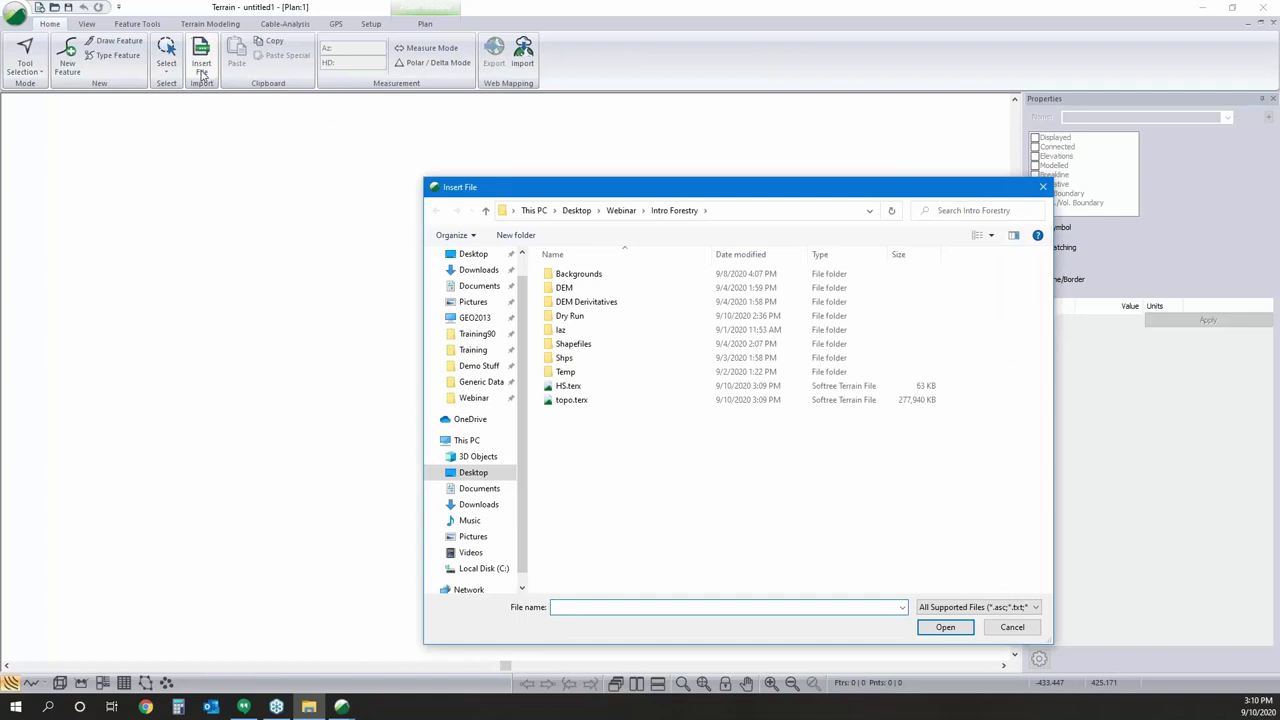
double_click(570, 344)
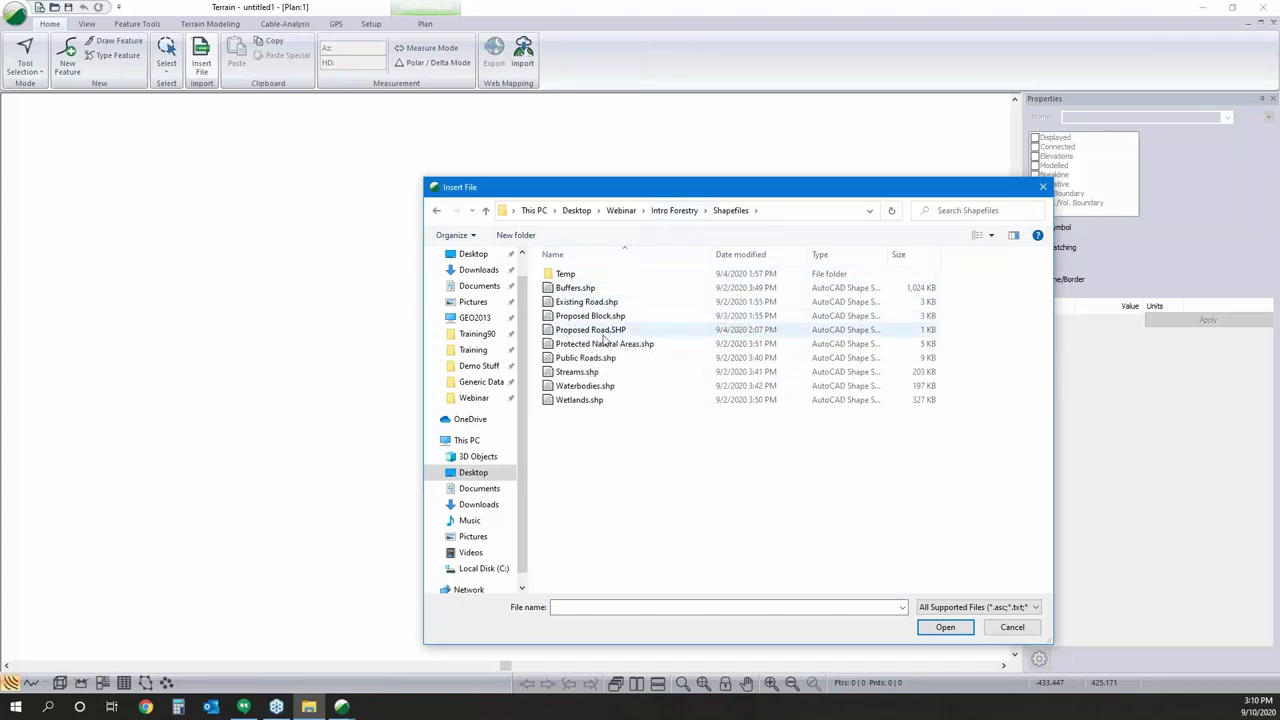
click(603, 316)
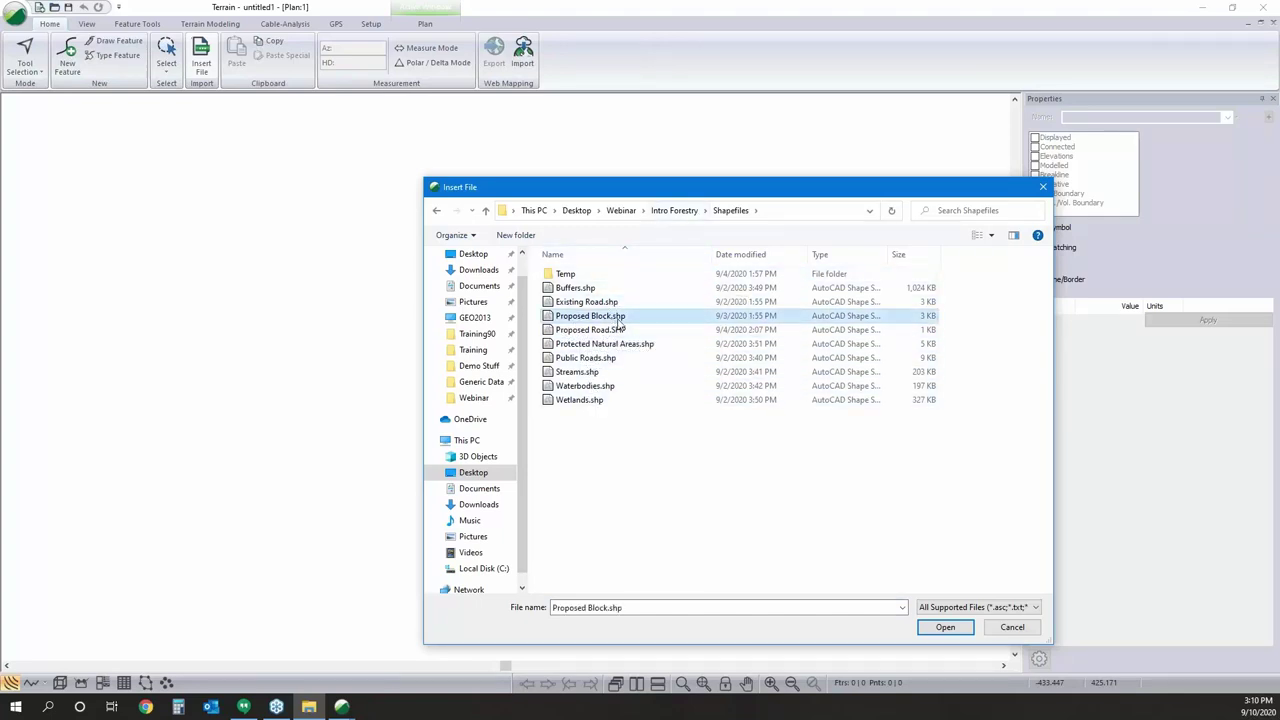
click(940, 627)
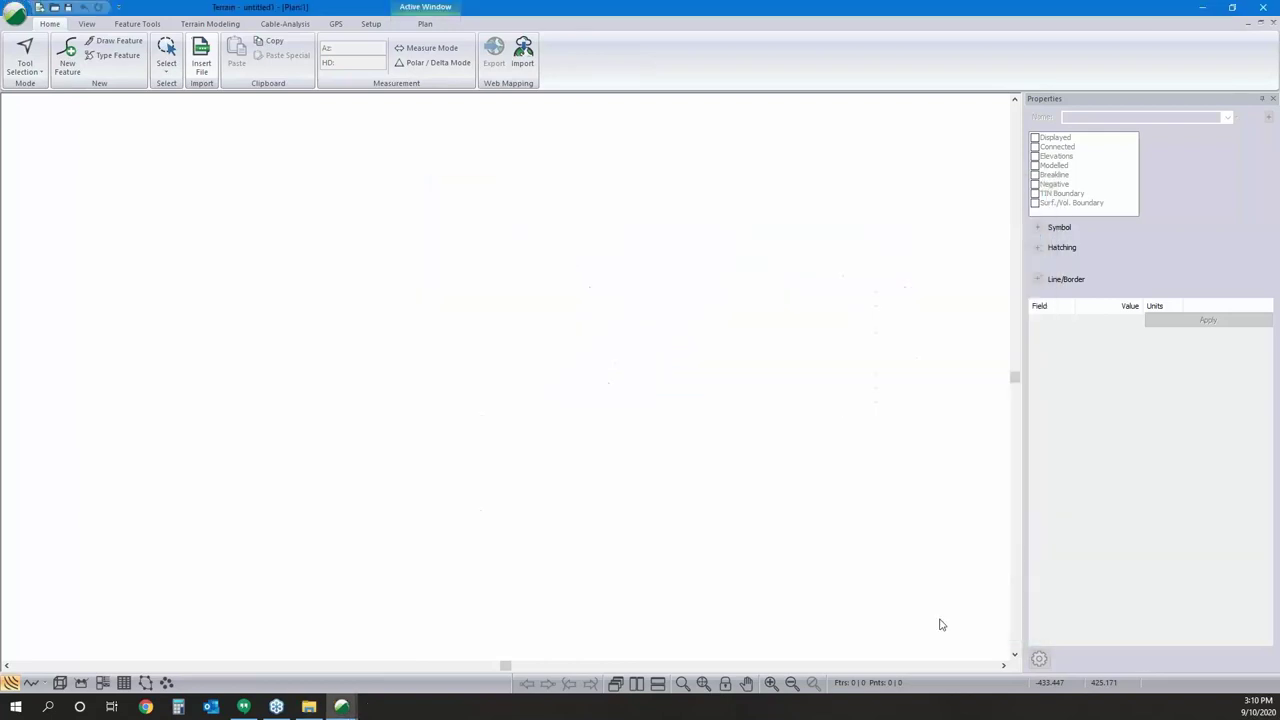
Set the target projection to NAD83(CSRS) / New Brunswick Stereographic using EPSG 2953, and import the shapefile with the recommended coordinate transformation applied.
click(429, 213)
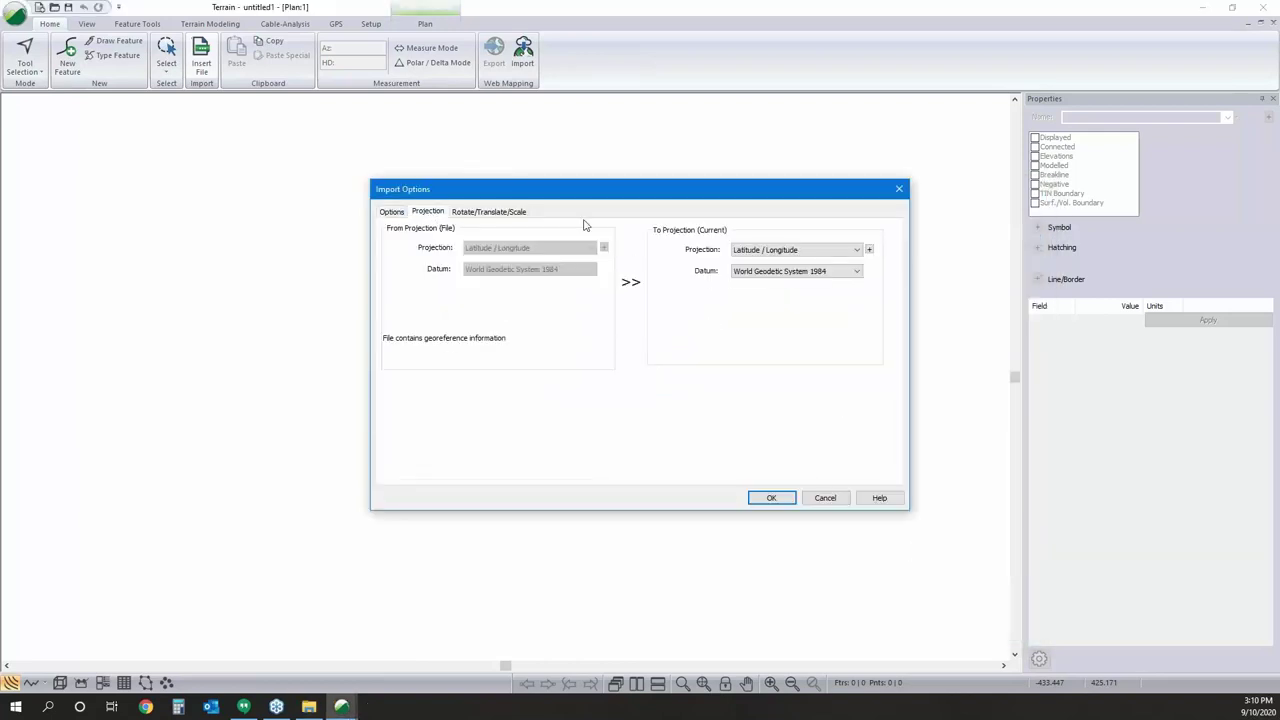
click(869, 250)
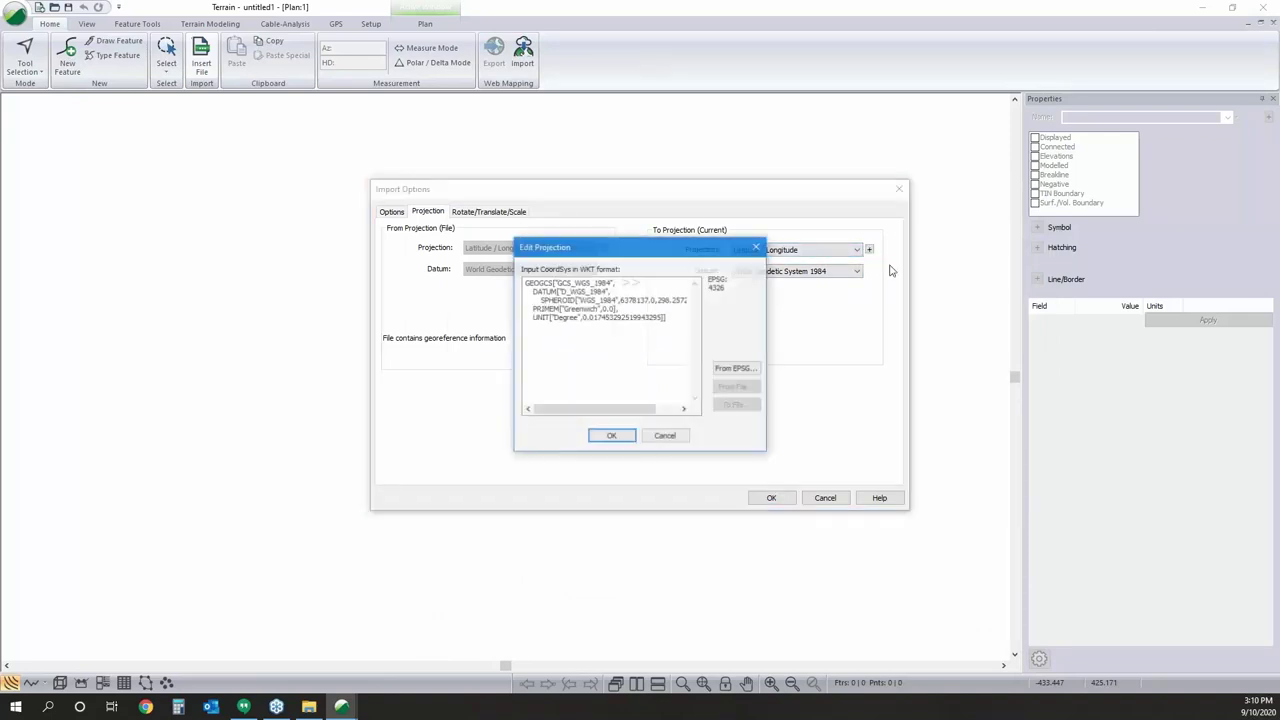
click(734, 368)
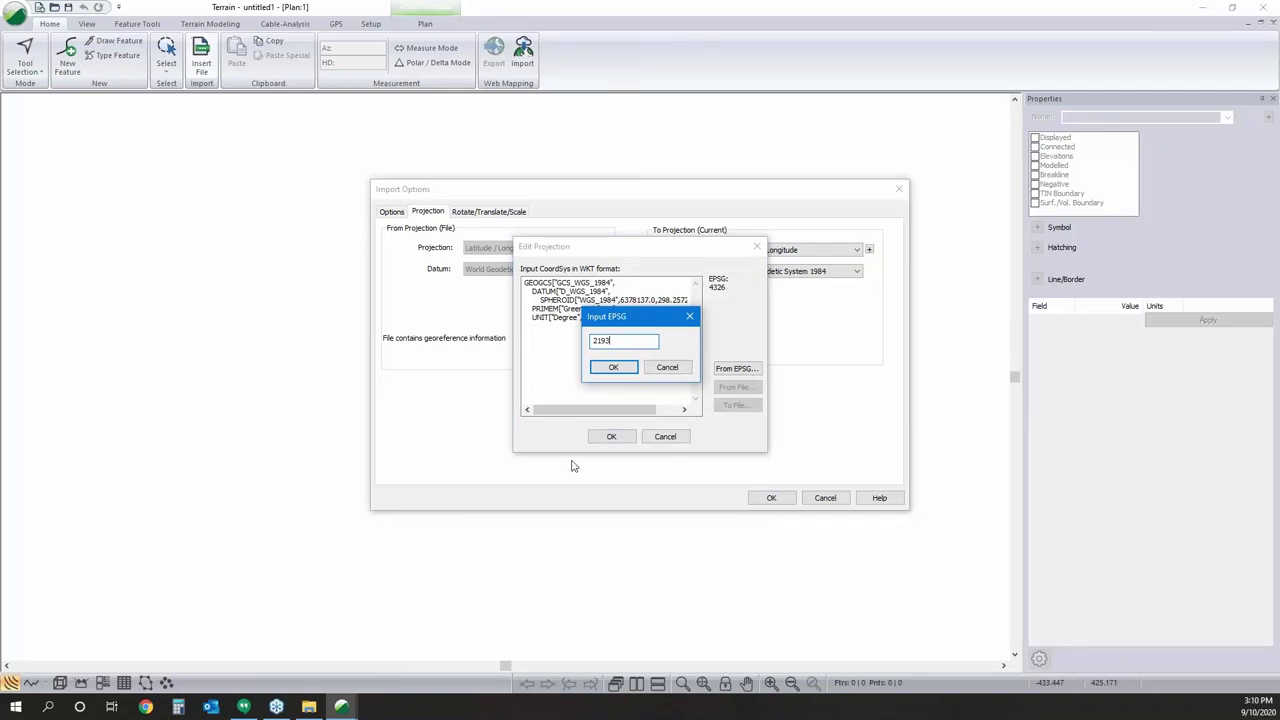
text(2193)
click(613, 367)
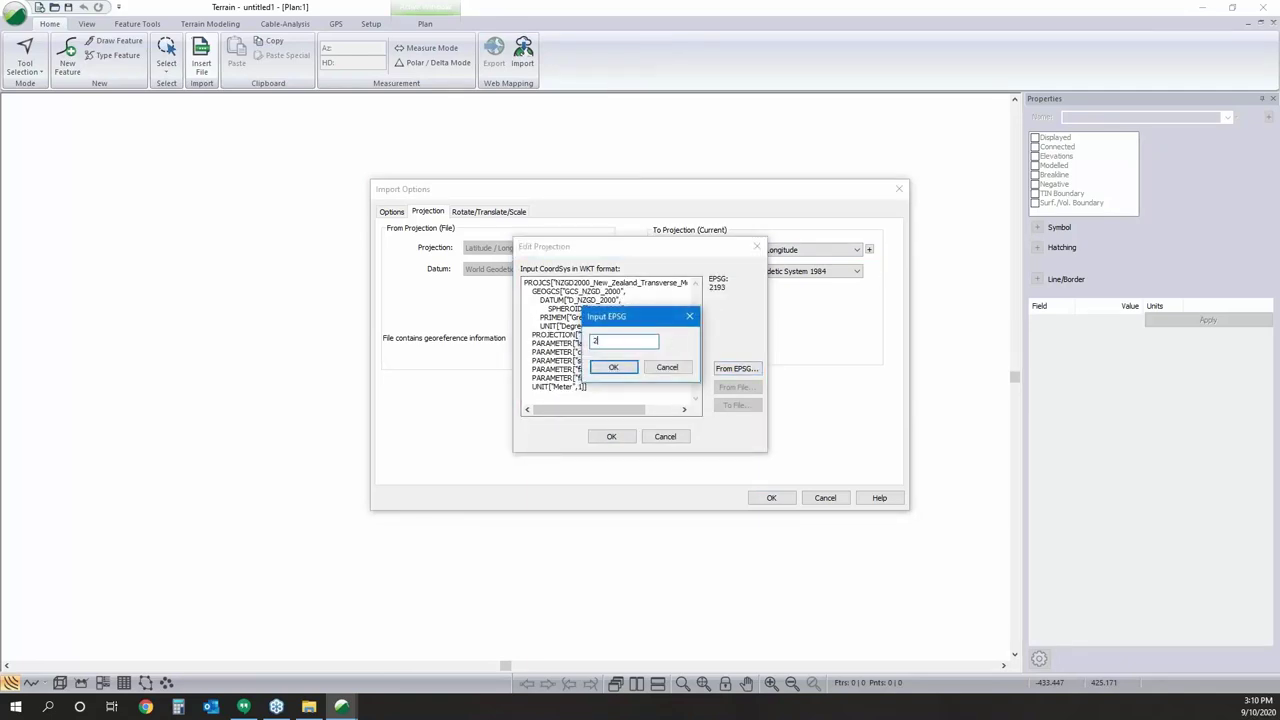
click(613, 367)
click(611, 436)
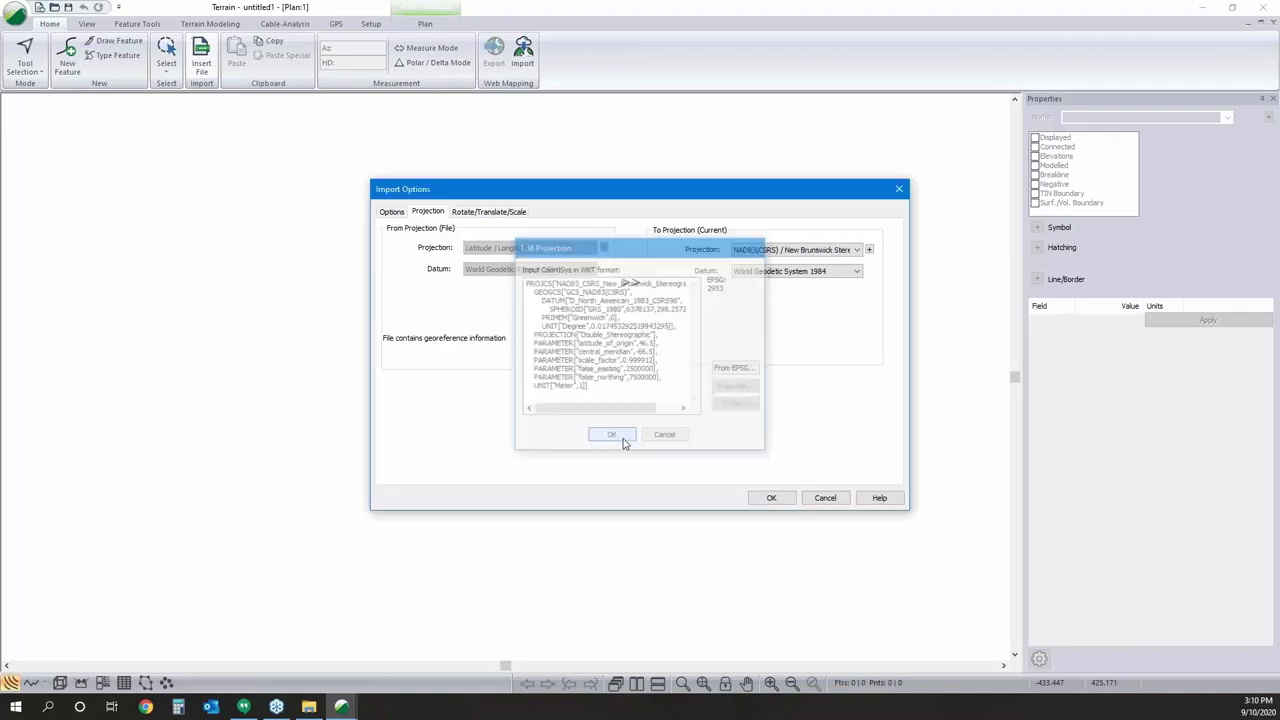
click(776, 499)
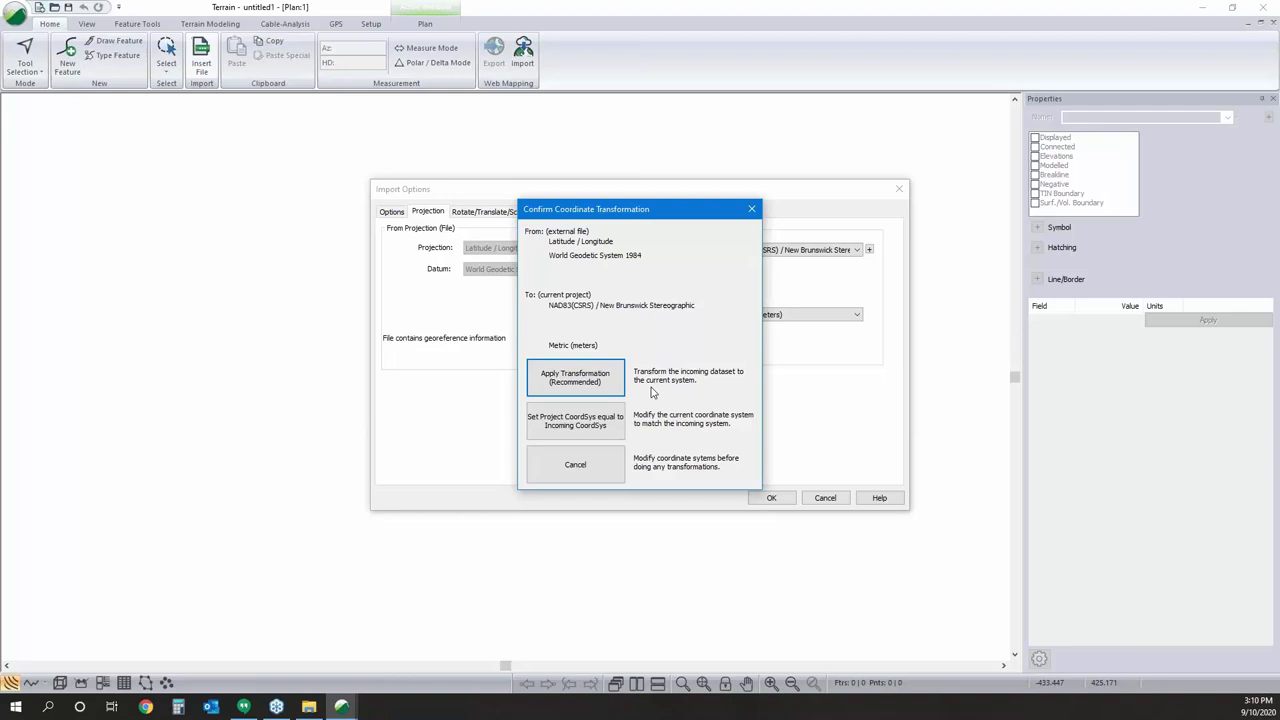
click(595, 386)
Select all three proposed block polygons in the plan, closing the feature formatting dialog without changes.
scroll(520, 285, down, 5)
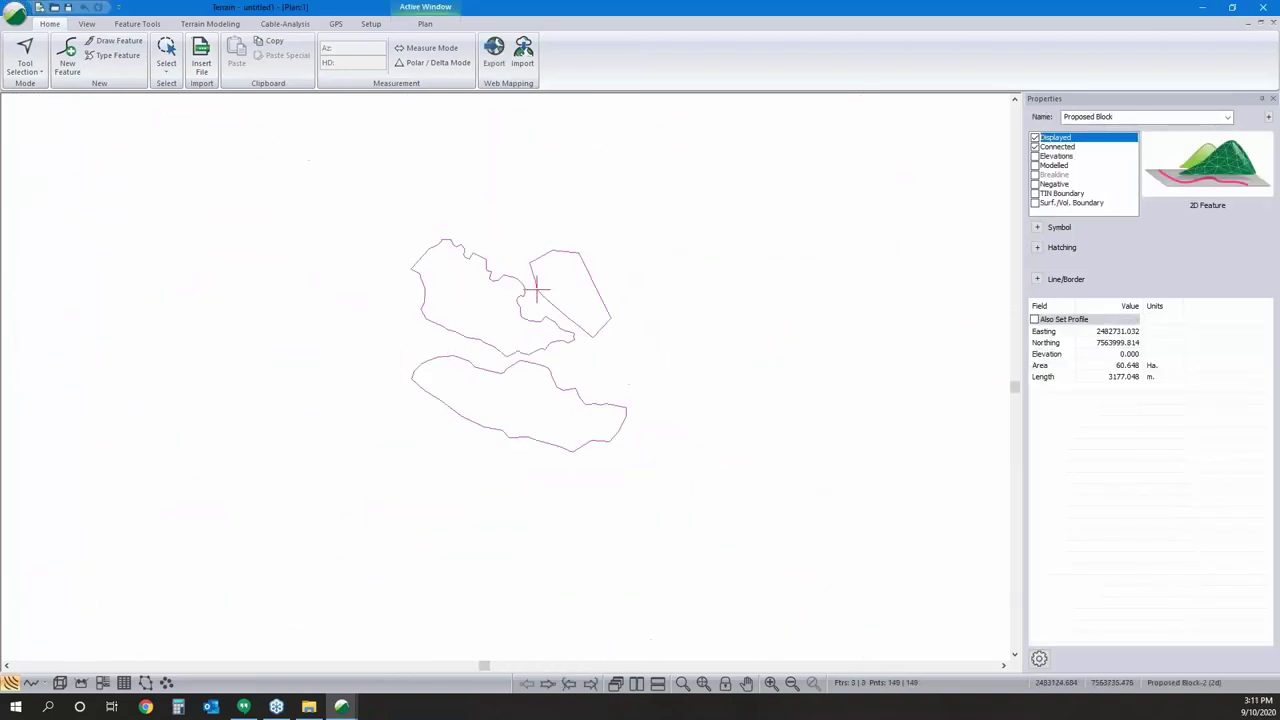
click(674, 420)
drag(680, 534, 563, 574)
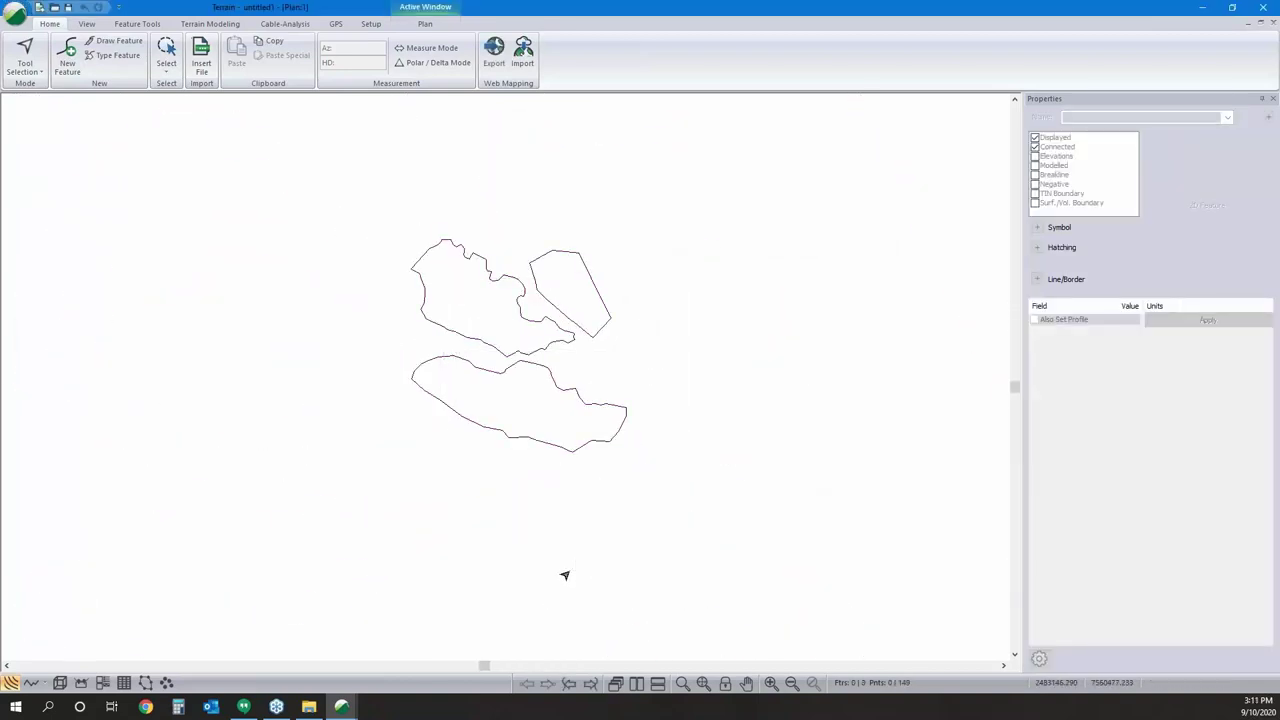
drag(680, 548, 387, 145)
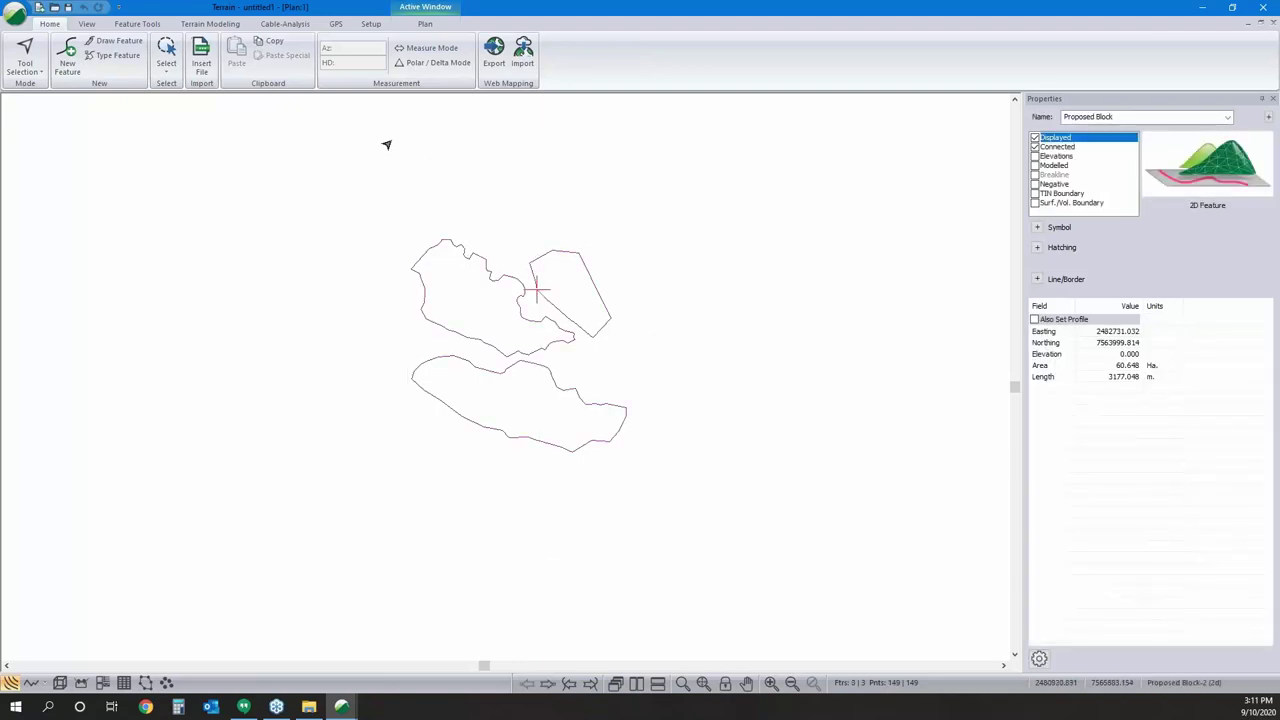
double_click(387, 145)
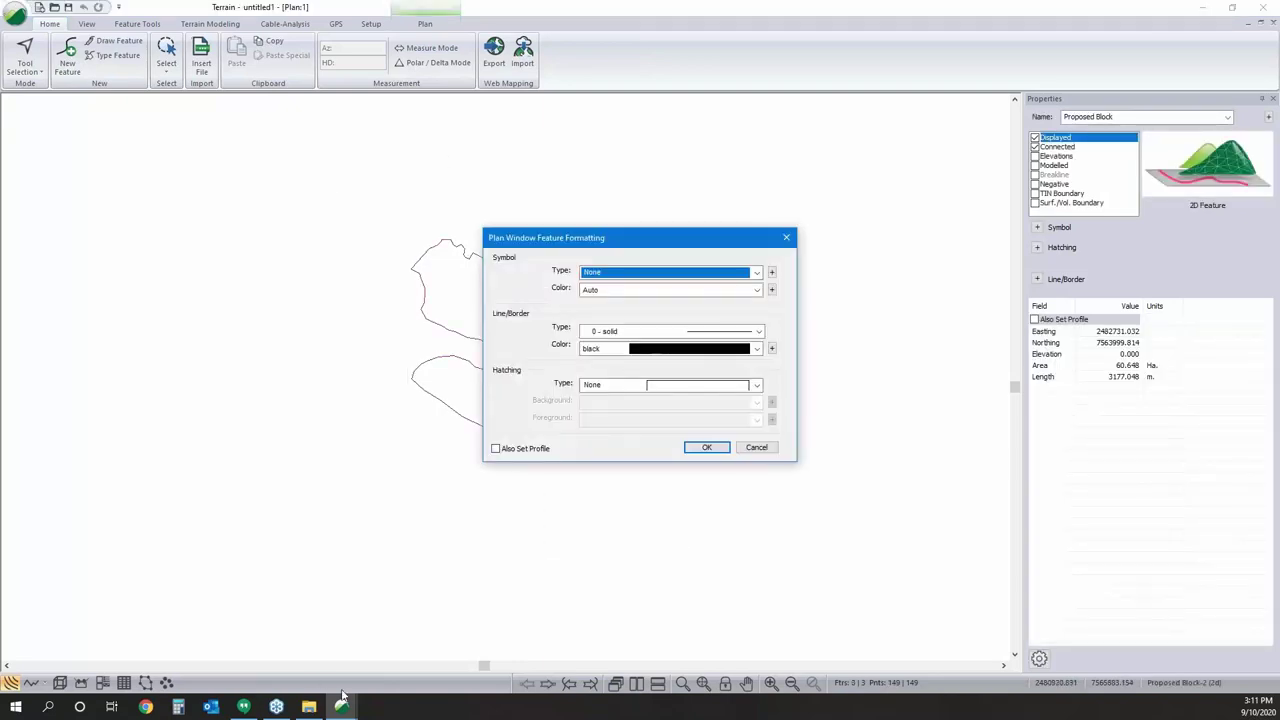
click(756, 447)
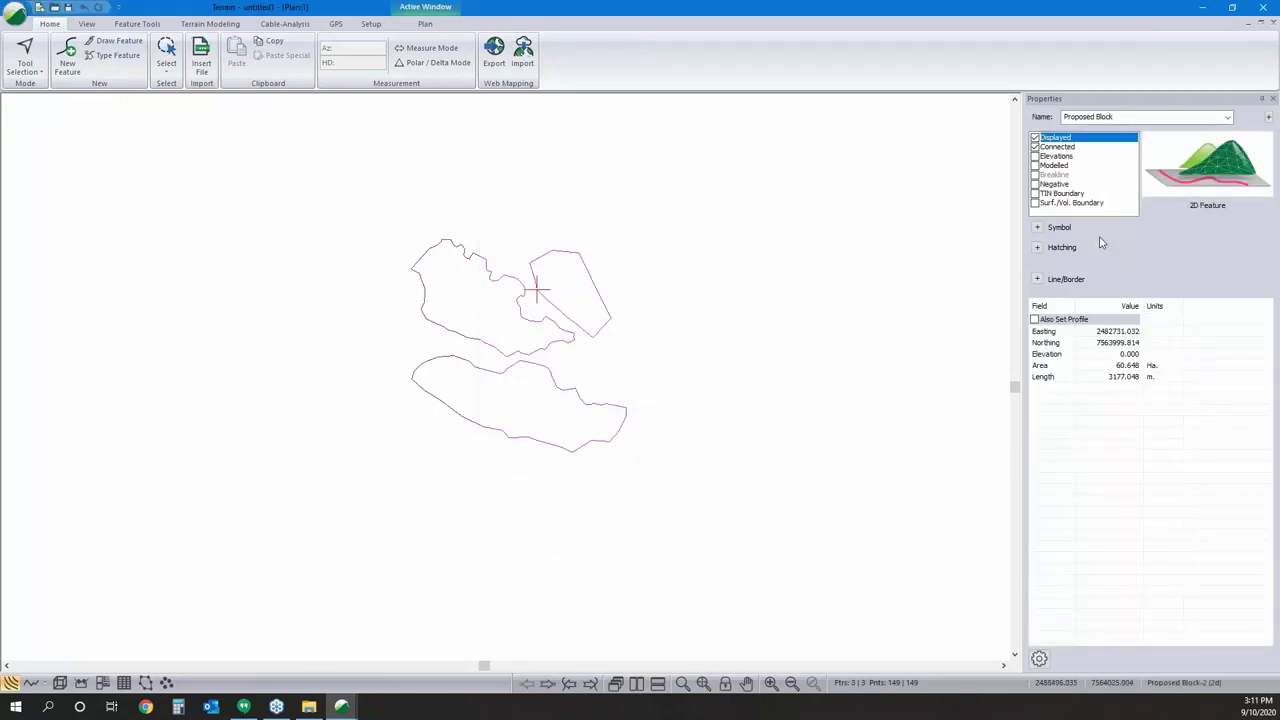
Format the selected block outlines with line type 5 - thick (medium) in red, then clear the selection.
click(1037, 228)
click(1037, 279)
click(1037, 330)
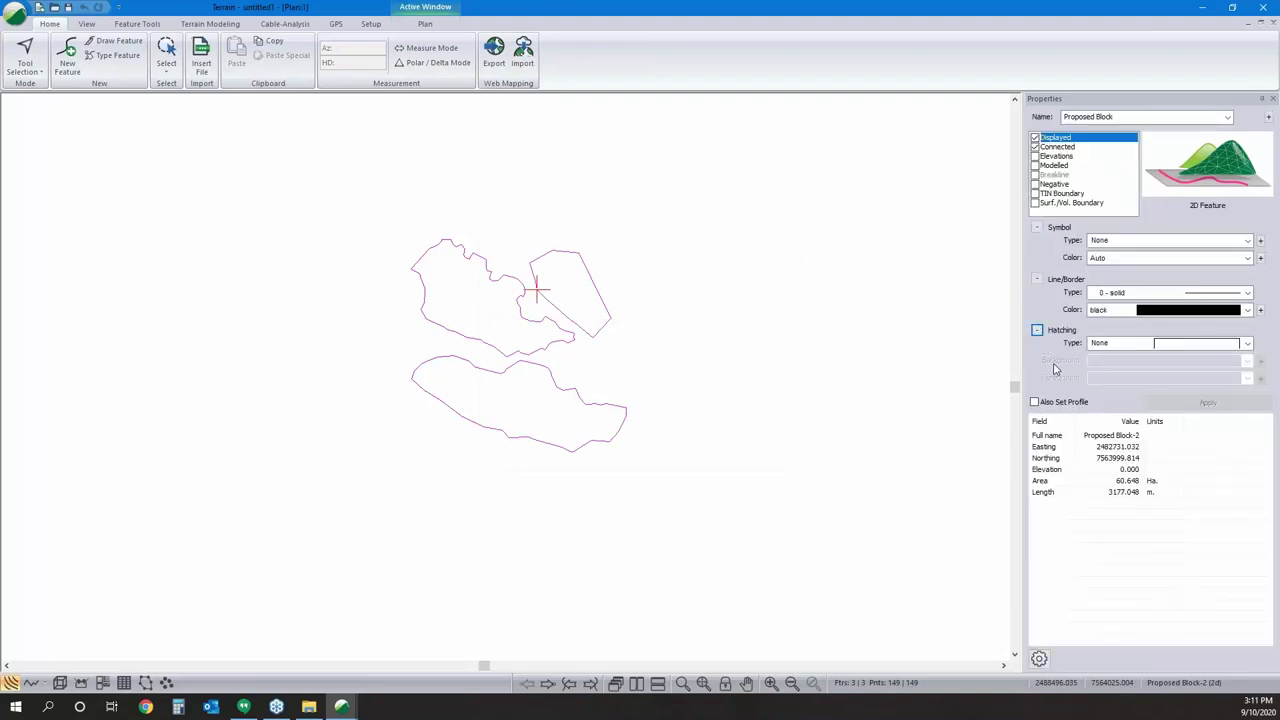
click(1210, 297)
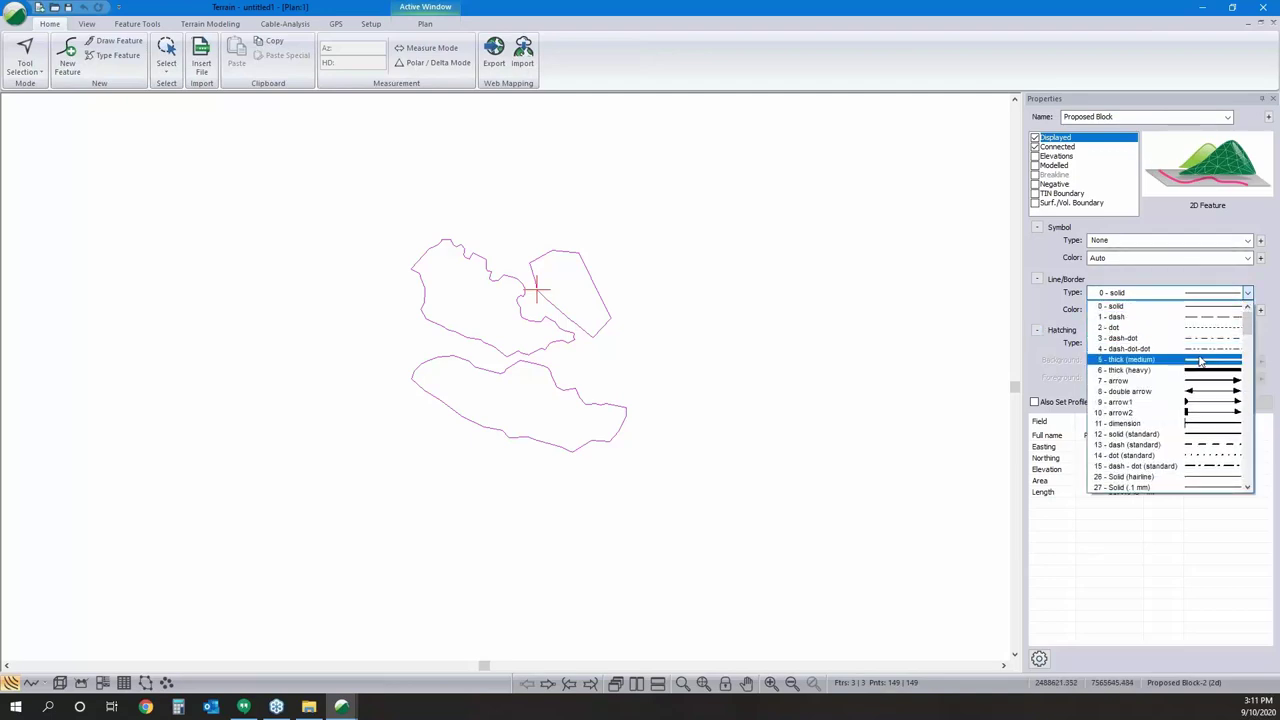
click(1212, 357)
click(1210, 311)
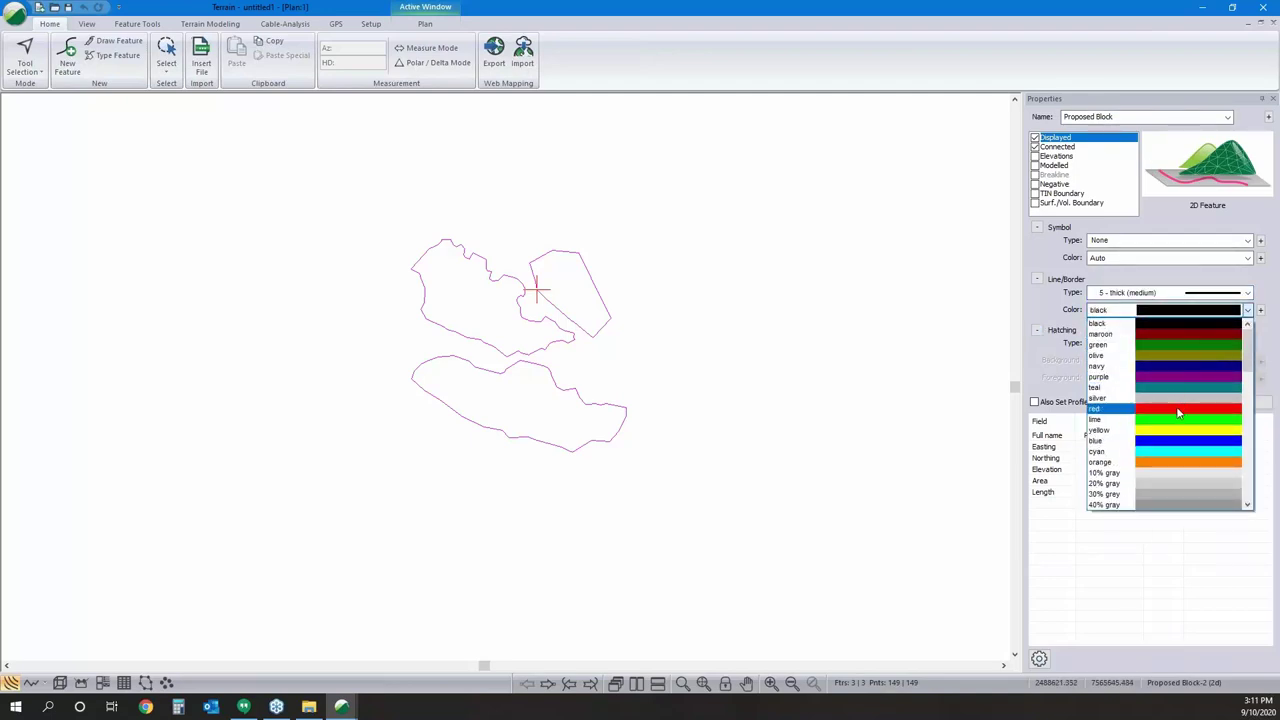
click(1179, 414)
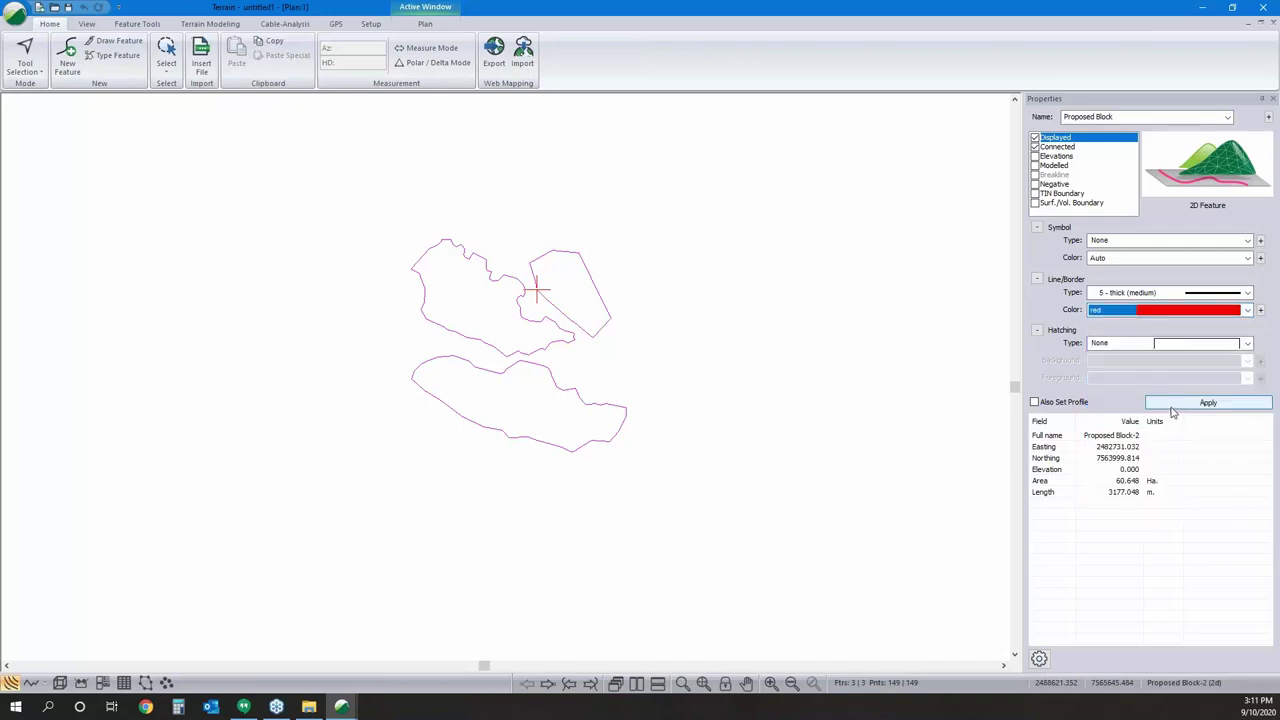
click(1190, 404)
click(820, 458)
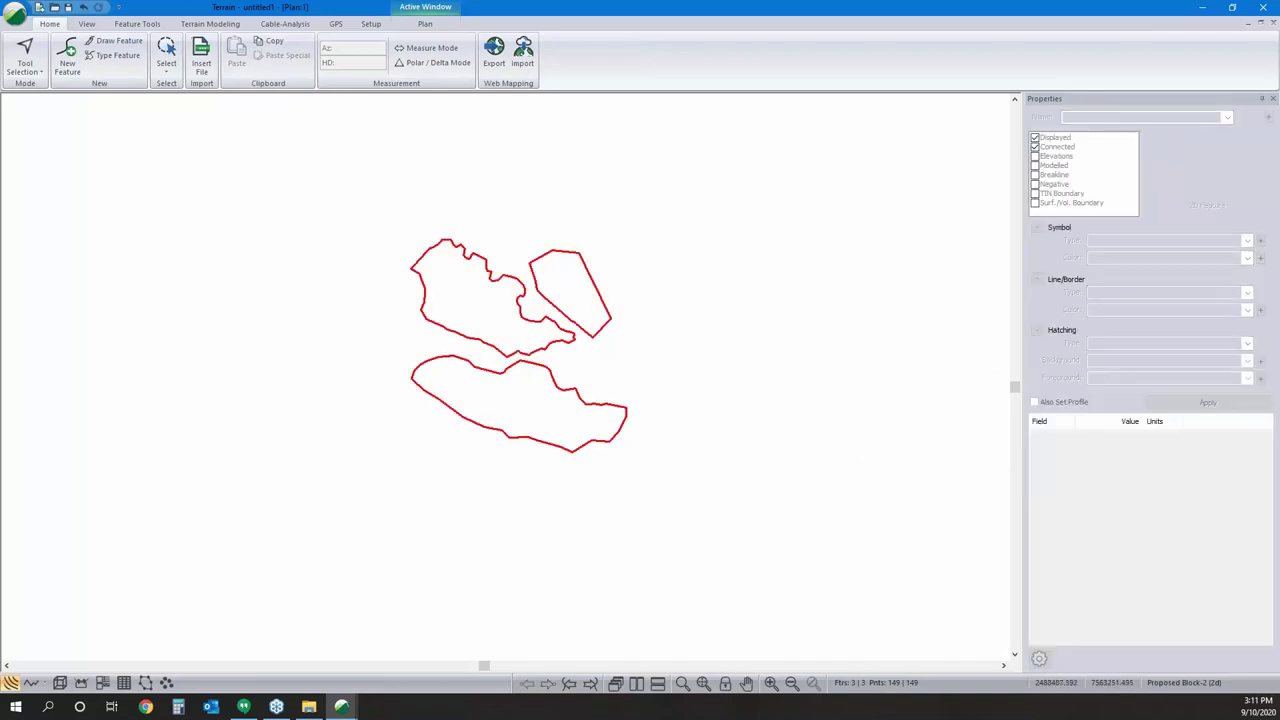
Select the three block polygons and fill them with the dots 2 hatching.
drag(711, 591, 421, 232)
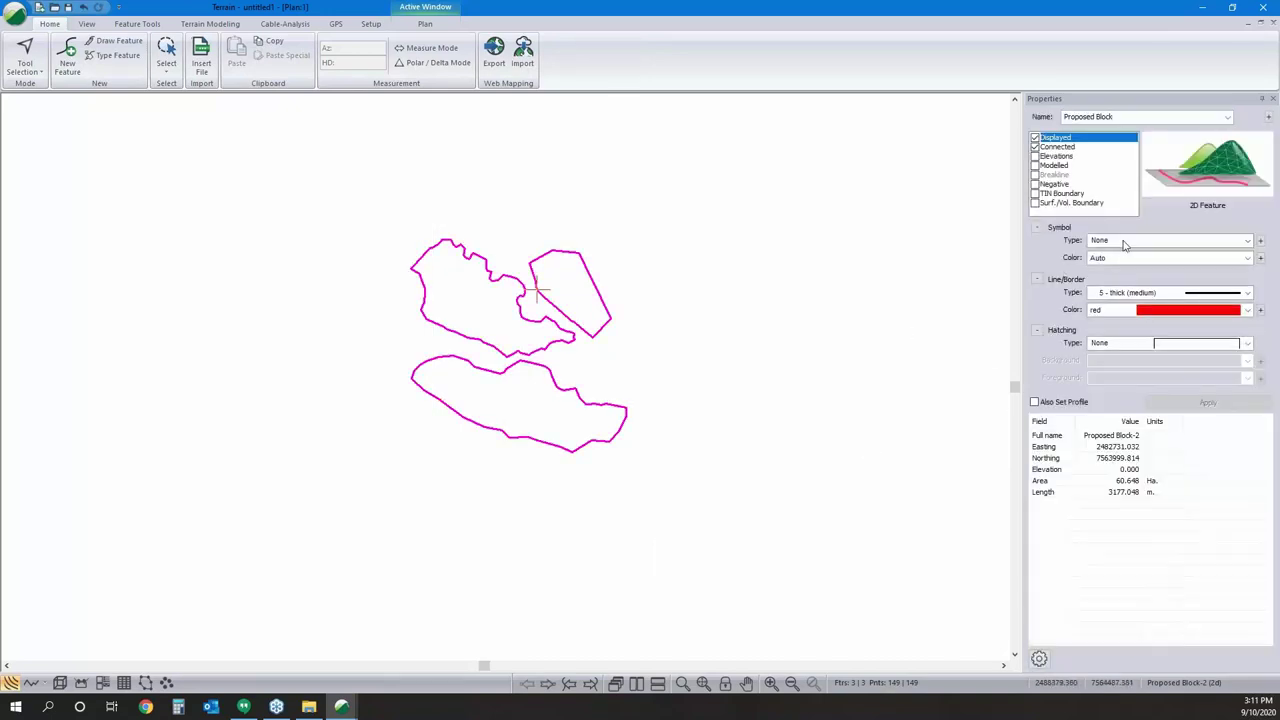
click(1036, 330)
click(1036, 330)
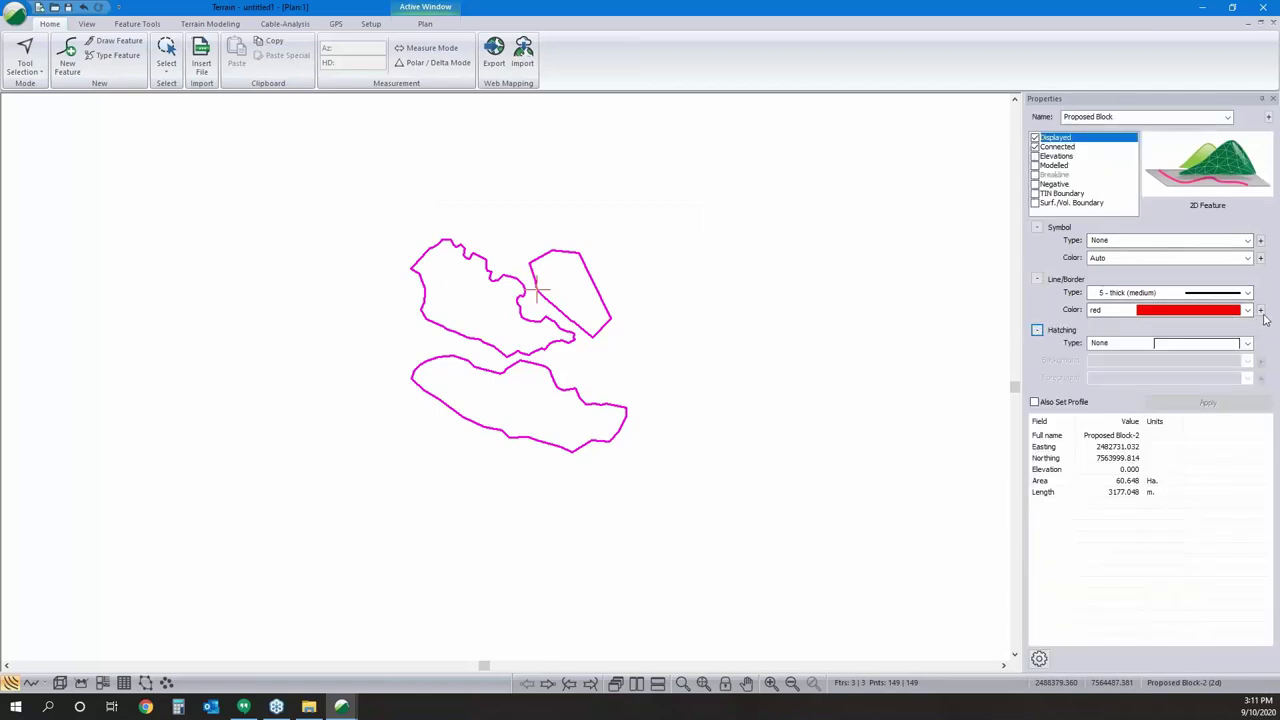
click(1247, 343)
scroll(1213, 392, down, 5)
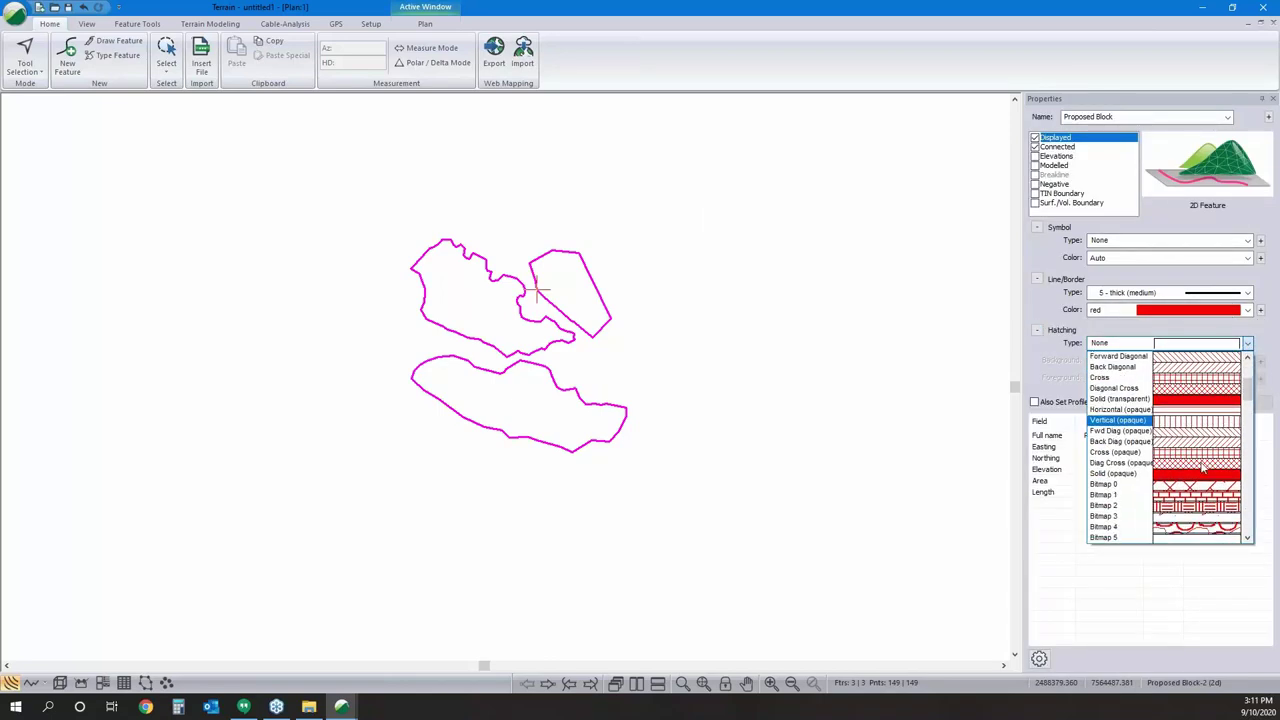
scroll(1207, 449, up, 5)
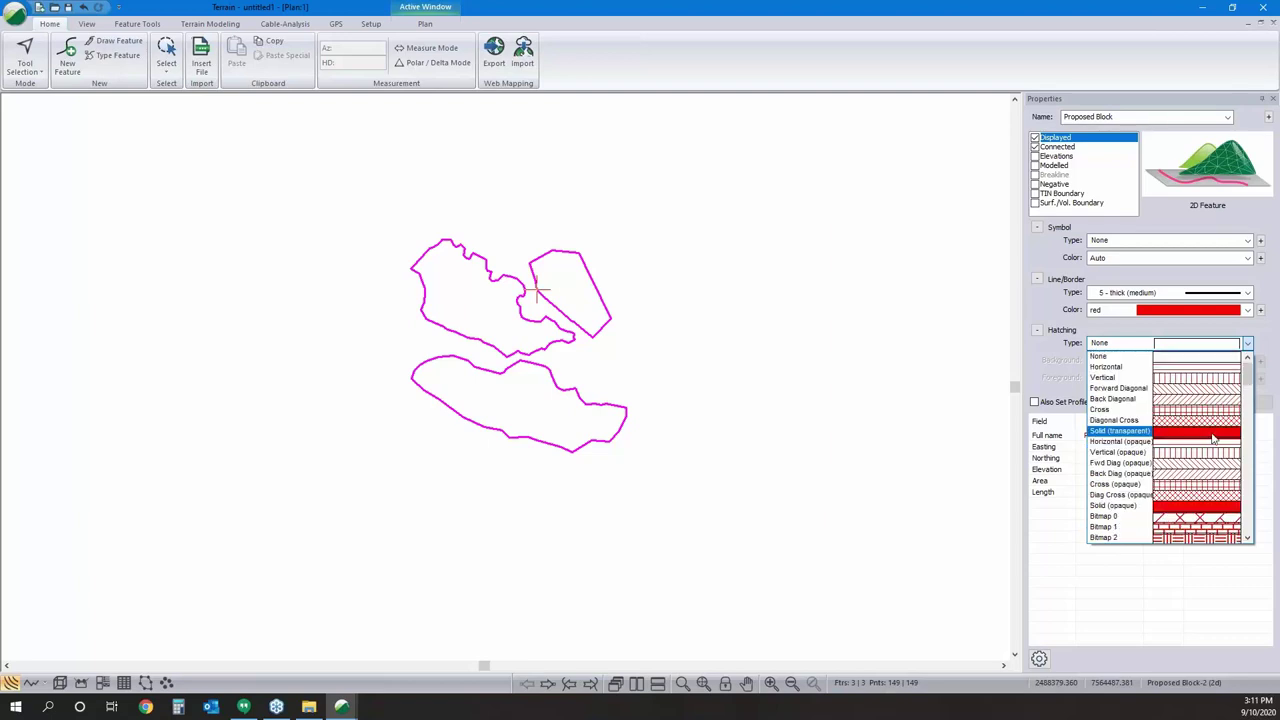
scroll(1205, 460, down, 4)
scroll(1203, 470, down, 9)
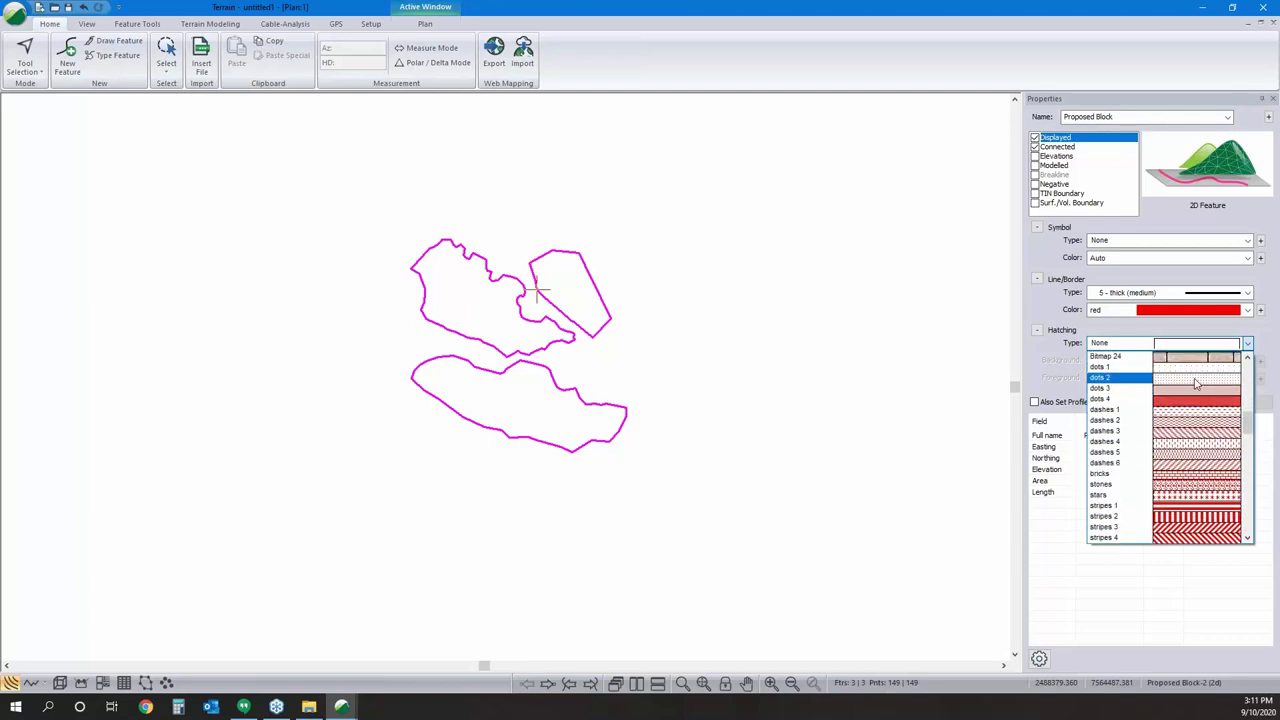
click(1200, 389)
click(881, 446)
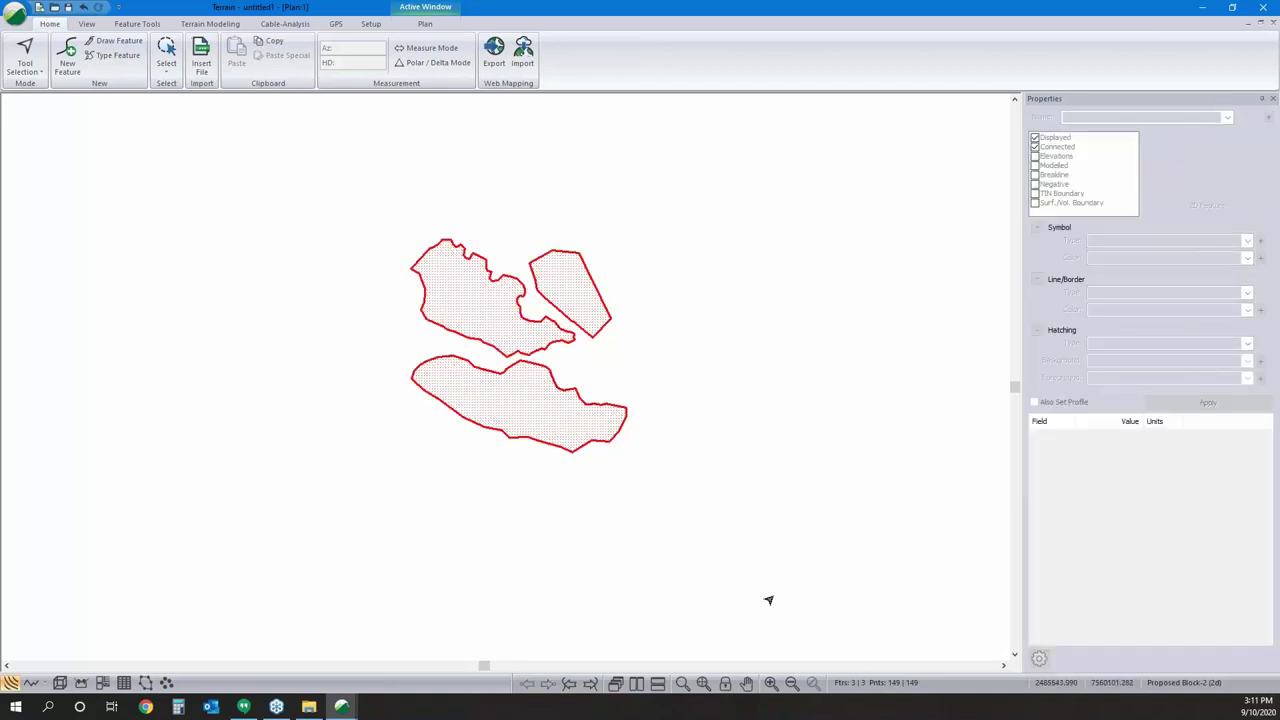
Reselect the block polygons and set their hatching type to None in the plan feature formatting.
drag(786, 592, 331, 192)
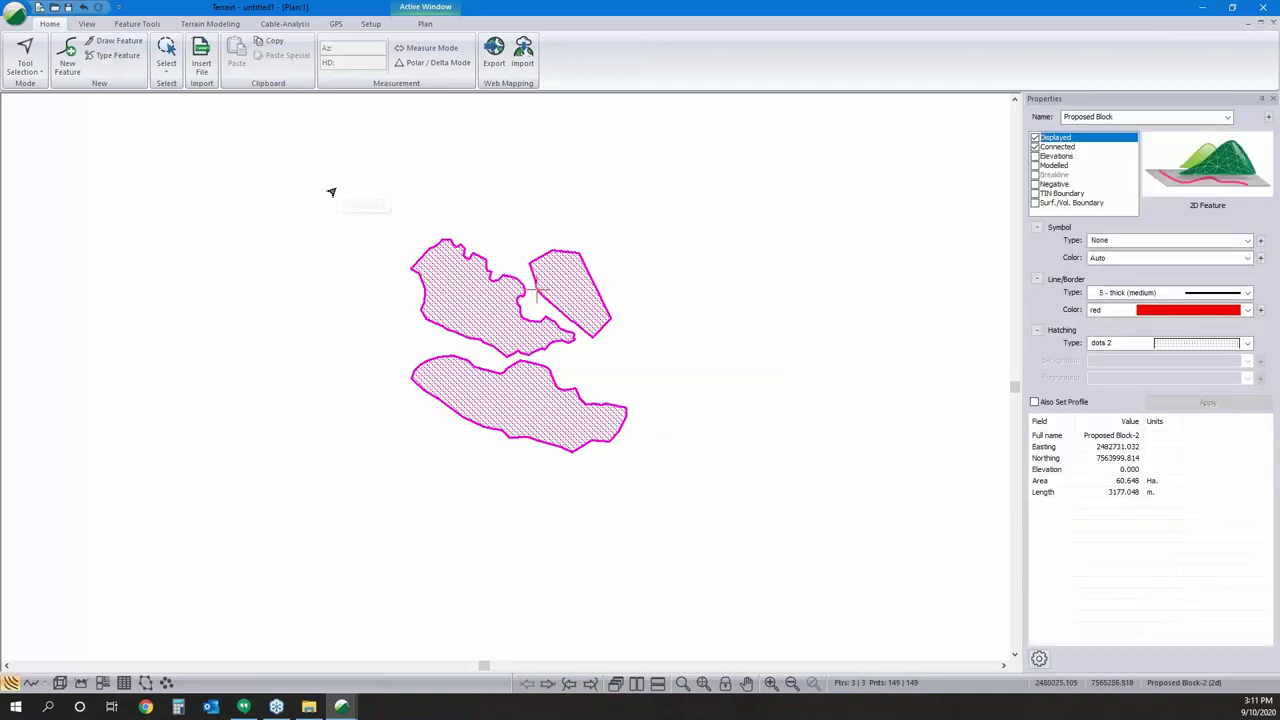
double_click(543, 289)
click(652, 385)
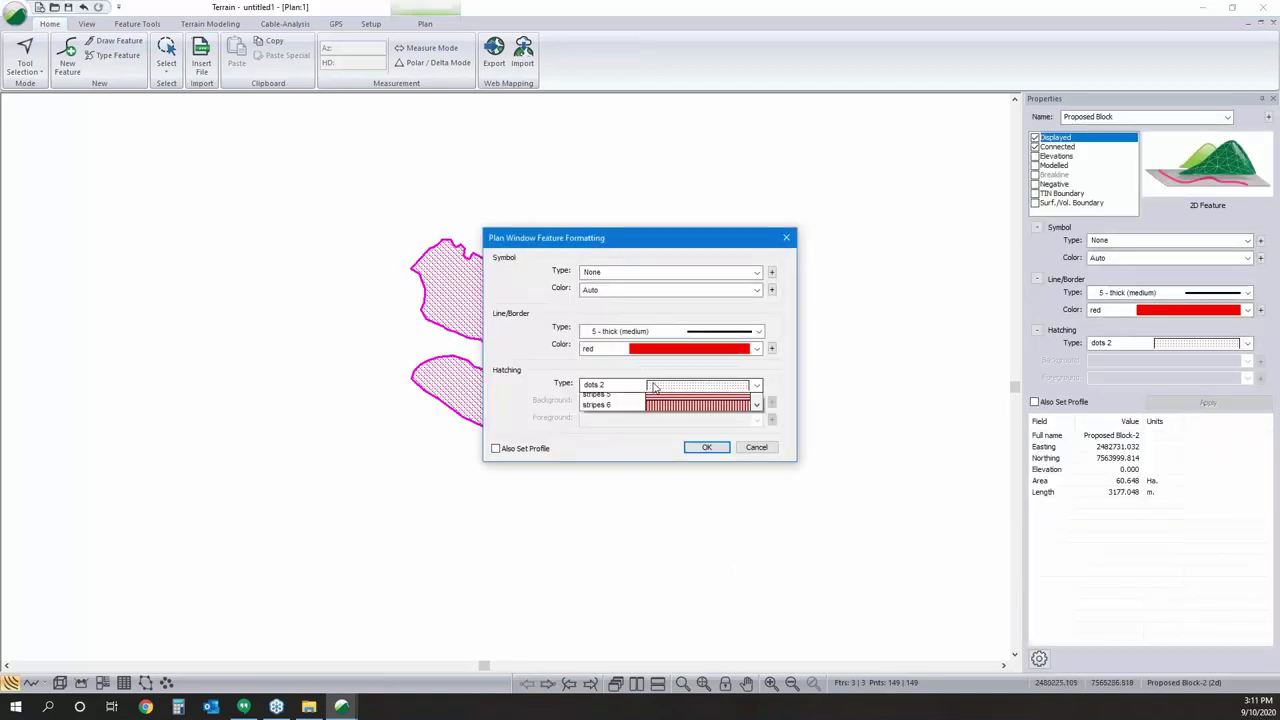
scroll(652, 413, down, 3)
scroll(652, 413, up, 5)
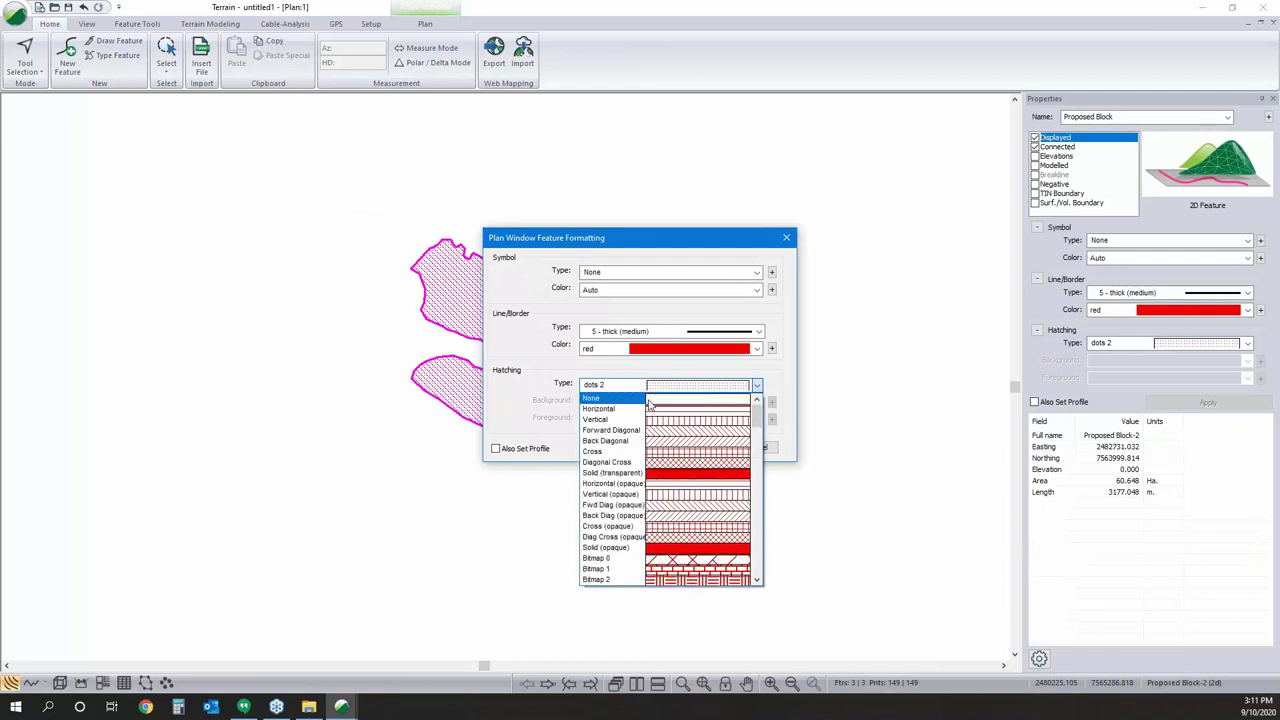
click(652, 400)
click(706, 448)
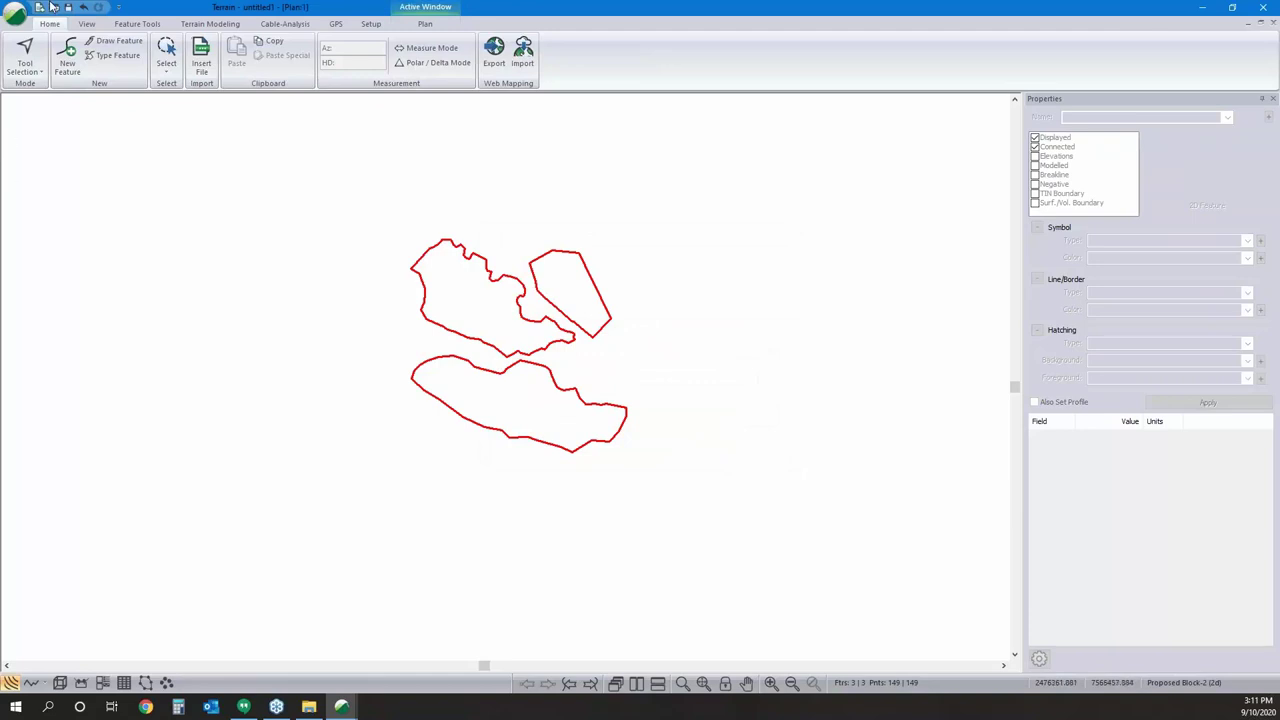
Save the proposed blocks terrain file under the name Block in the Intro Forestry folder.
click(15, 17)
click(28, 134)
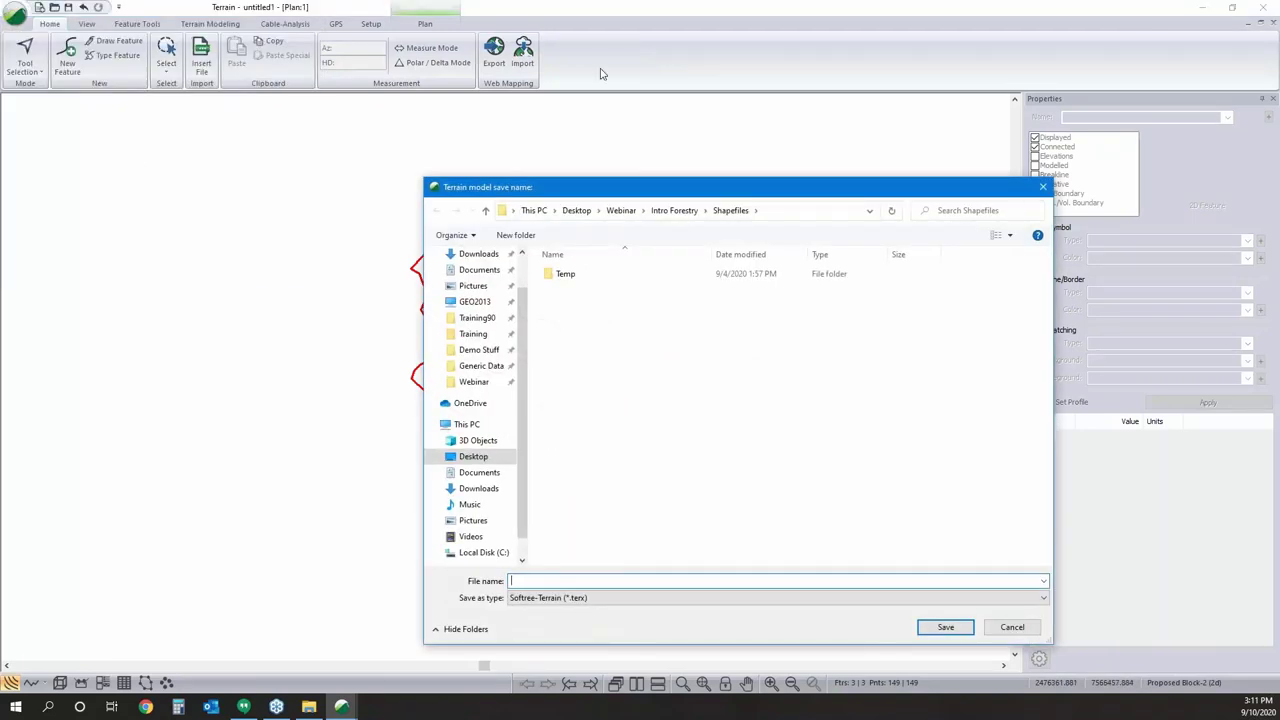
click(670, 211)
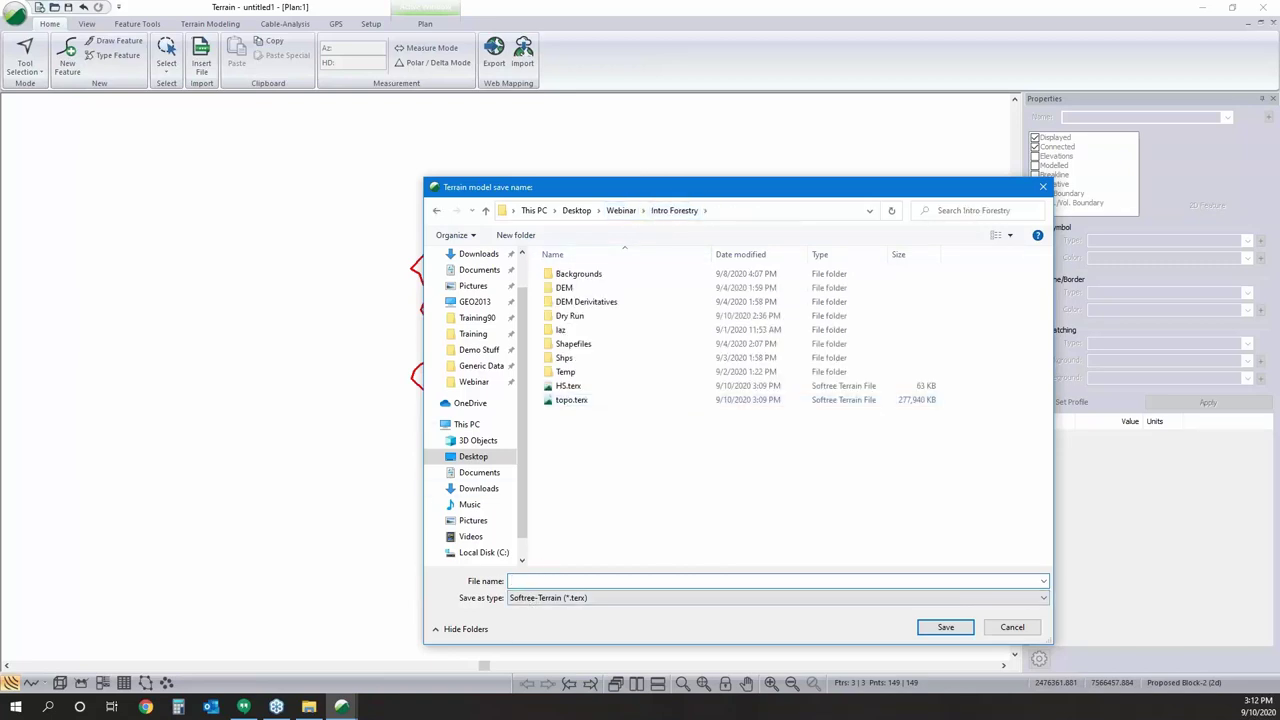
text(Block)
click(945, 627)
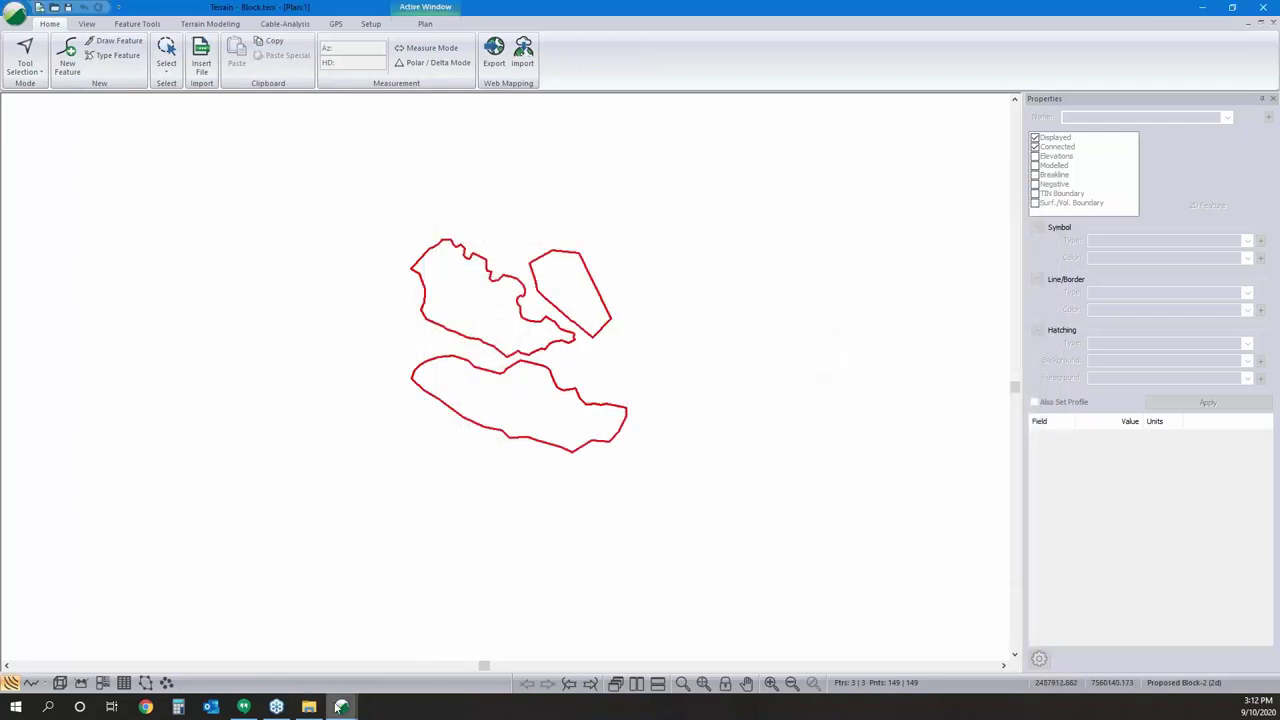
Insert the Proposed Road.SHP shapefile from the Shapefiles folder into the topo terrain, keeping its georeferenced projection and no coordinate adjustment.
mouse_move(341, 707)
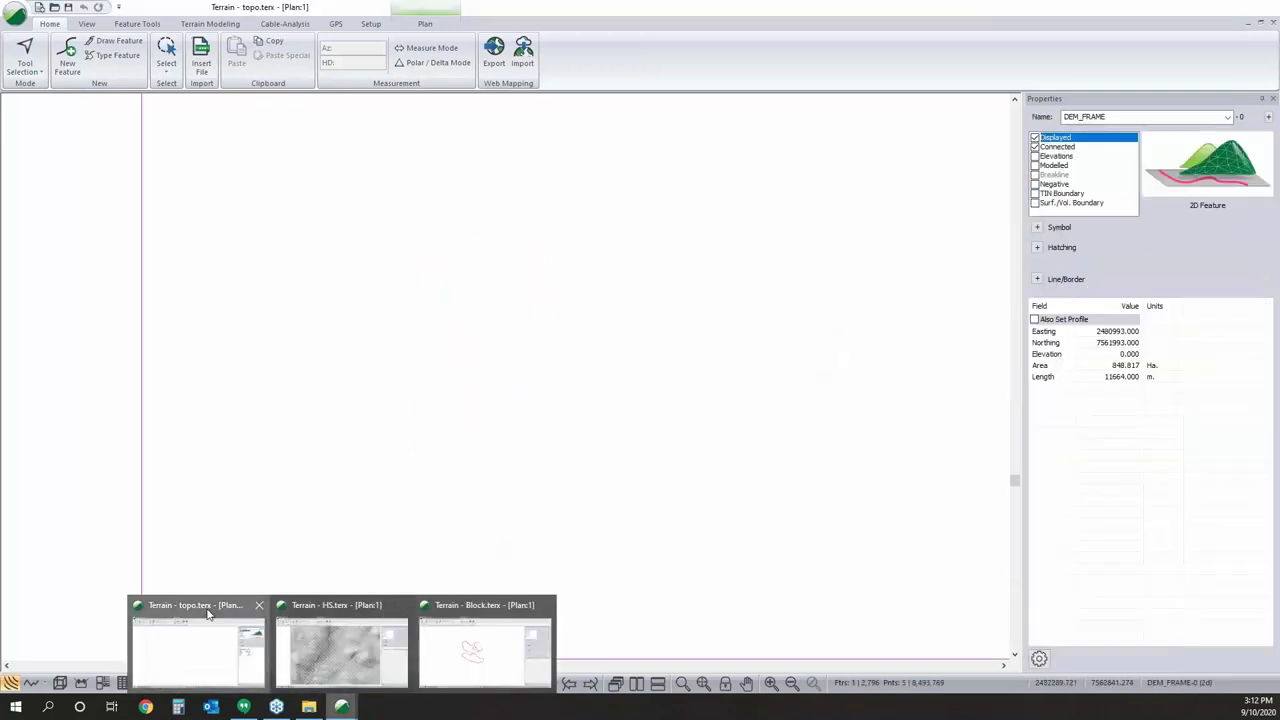
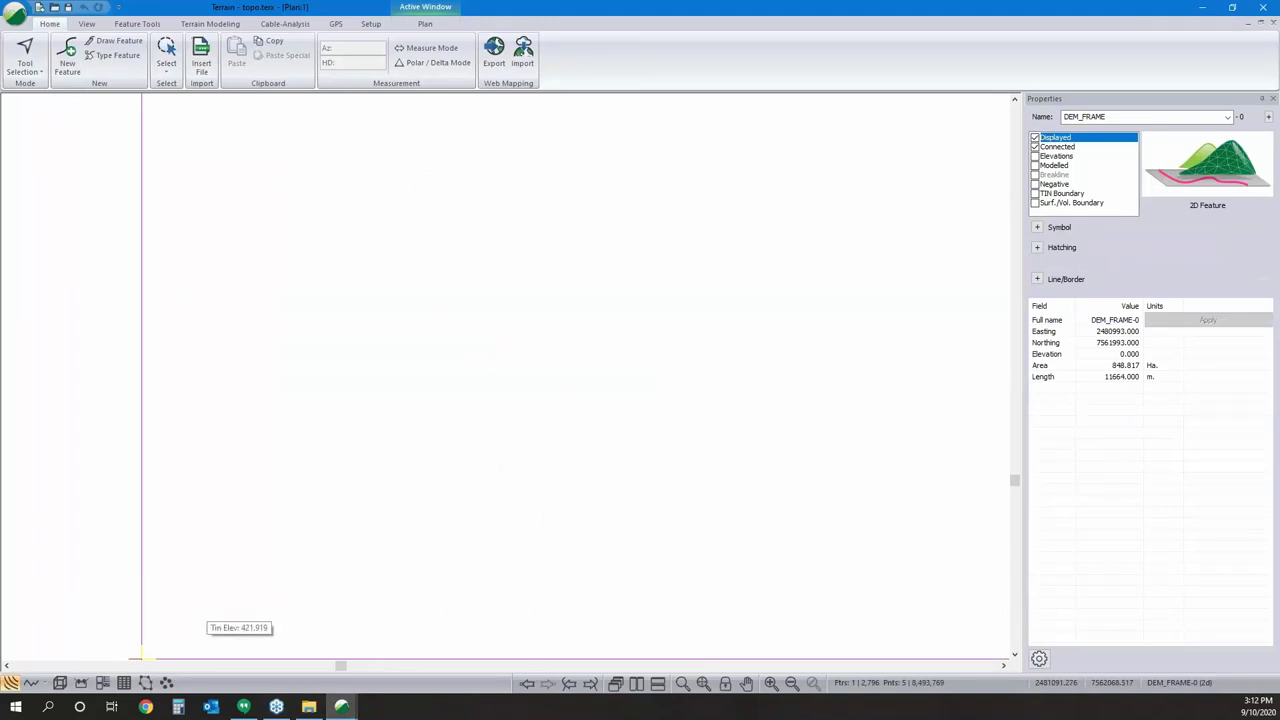
click(415, 412)
middle_drag(415, 412, 417, 363)
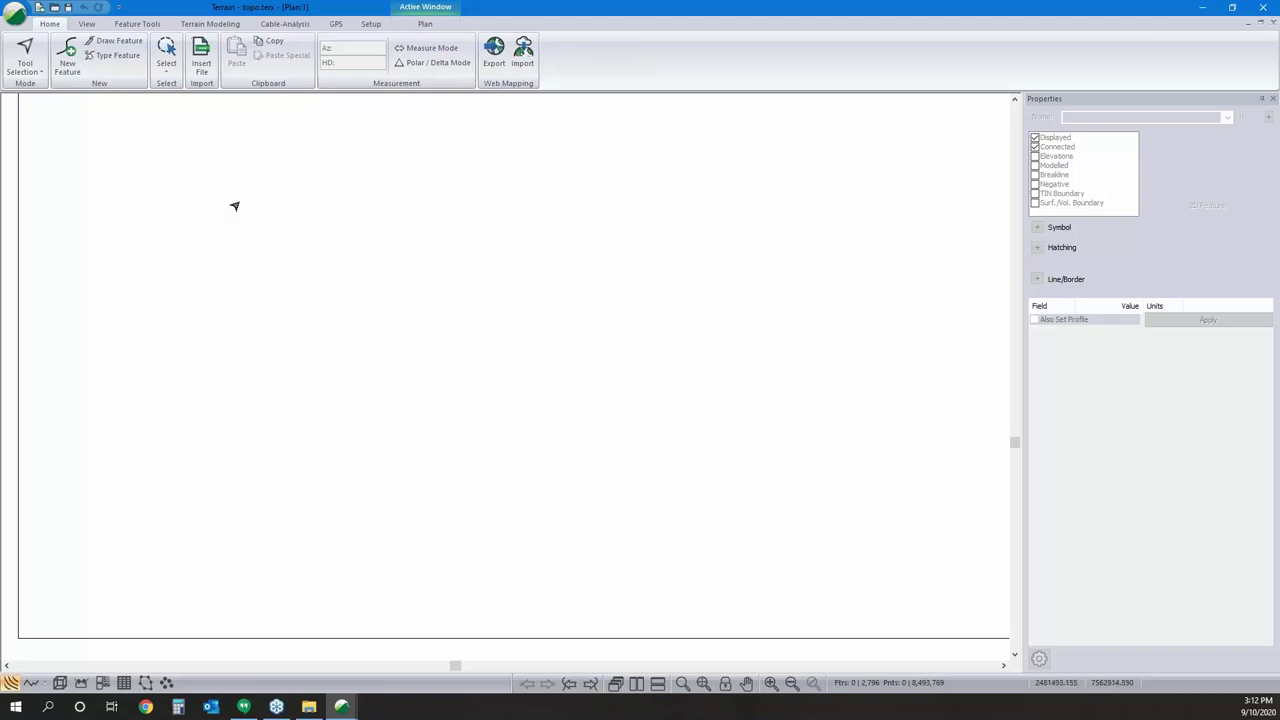
click(201, 55)
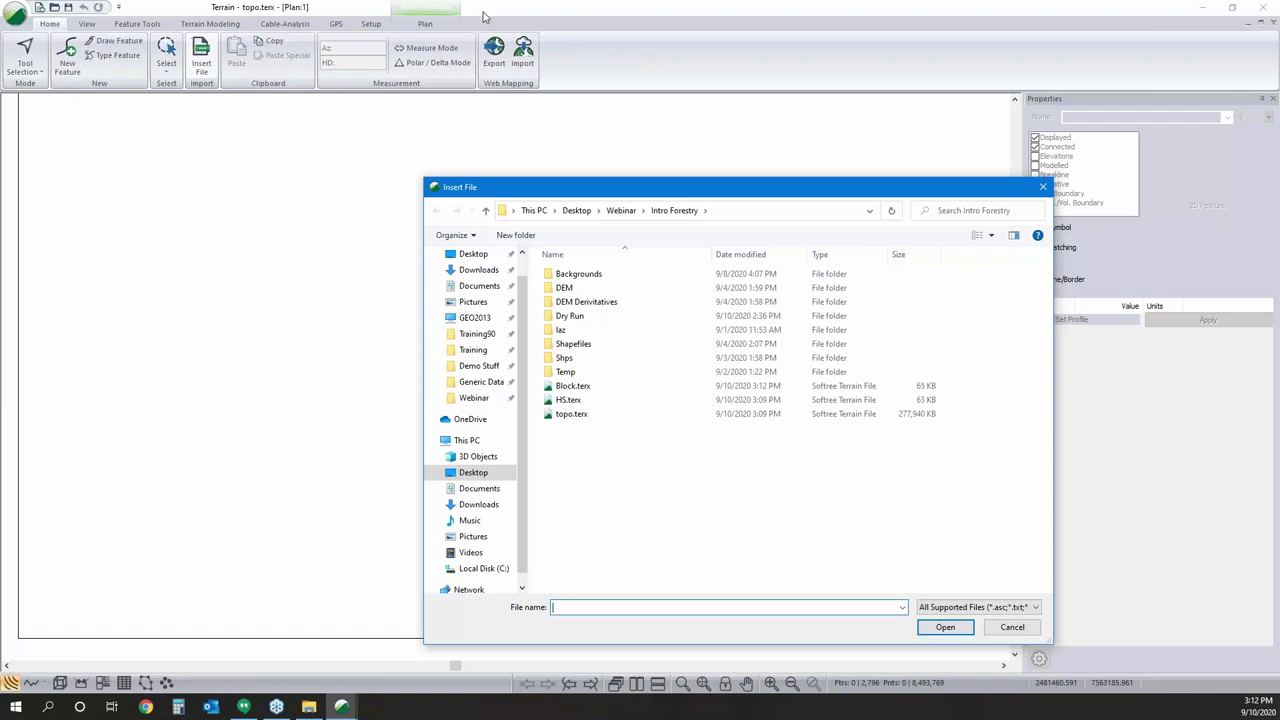
double_click(568, 343)
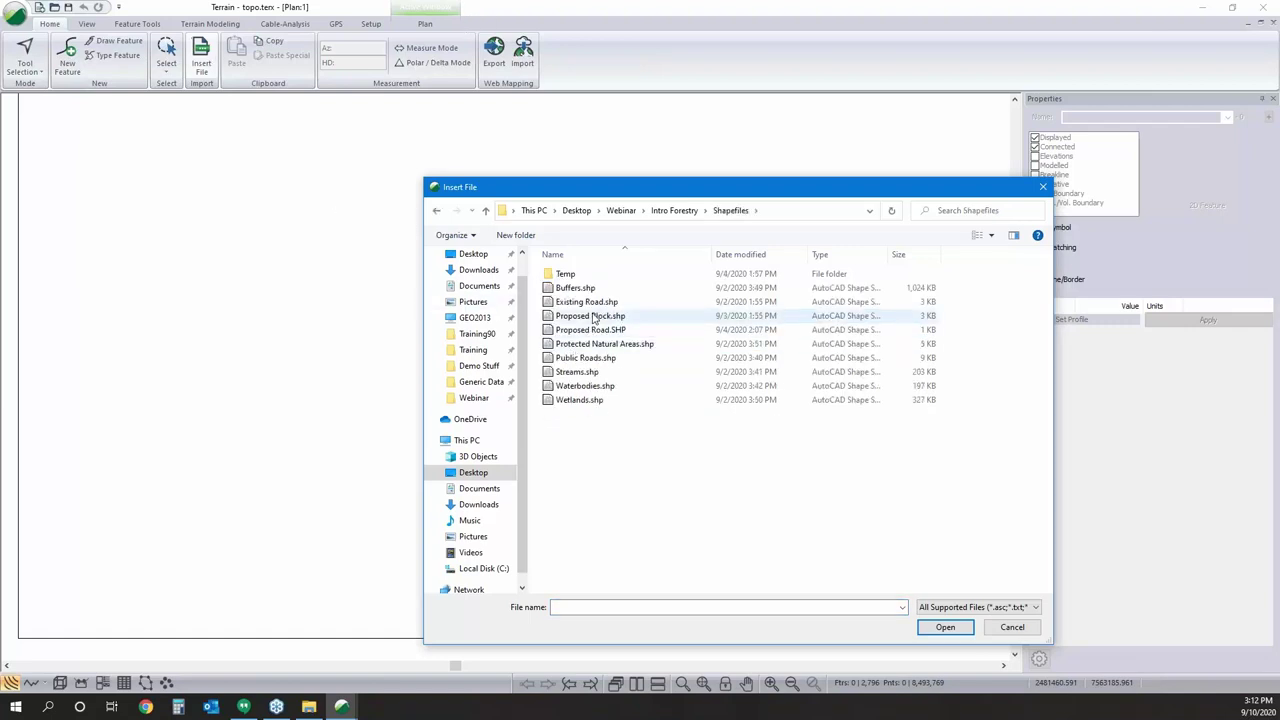
click(650, 330)
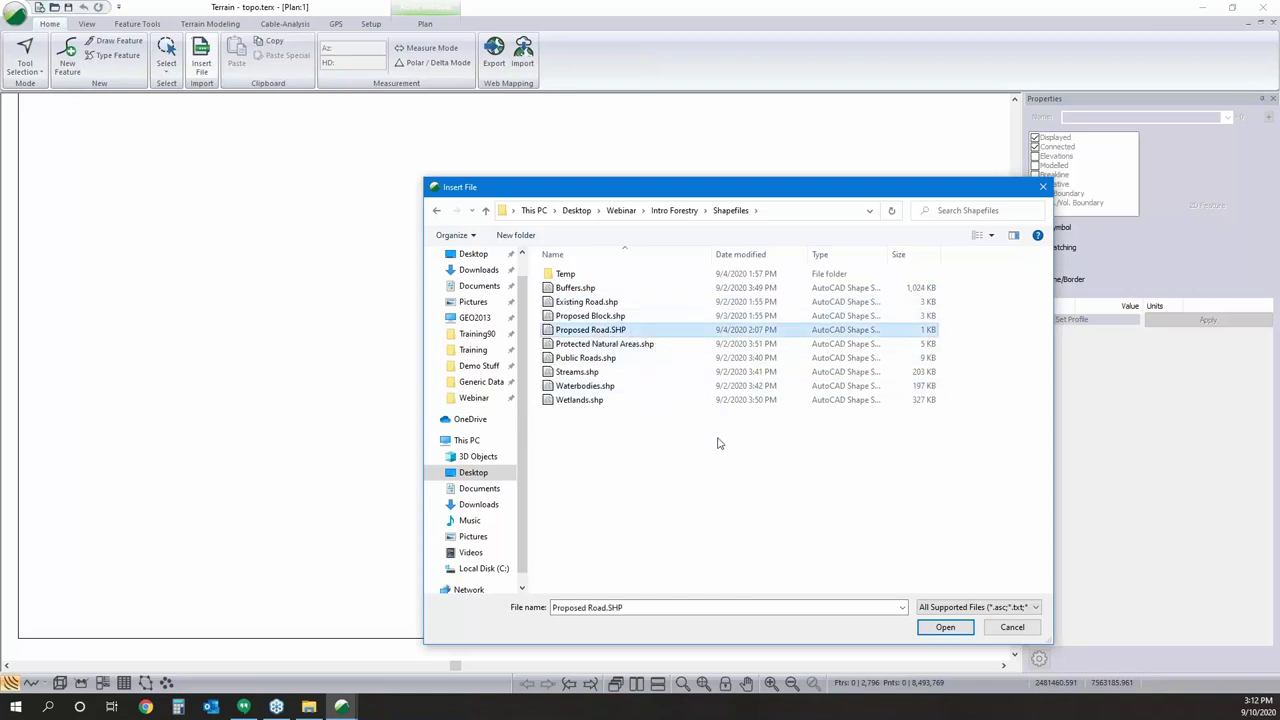
click(945, 627)
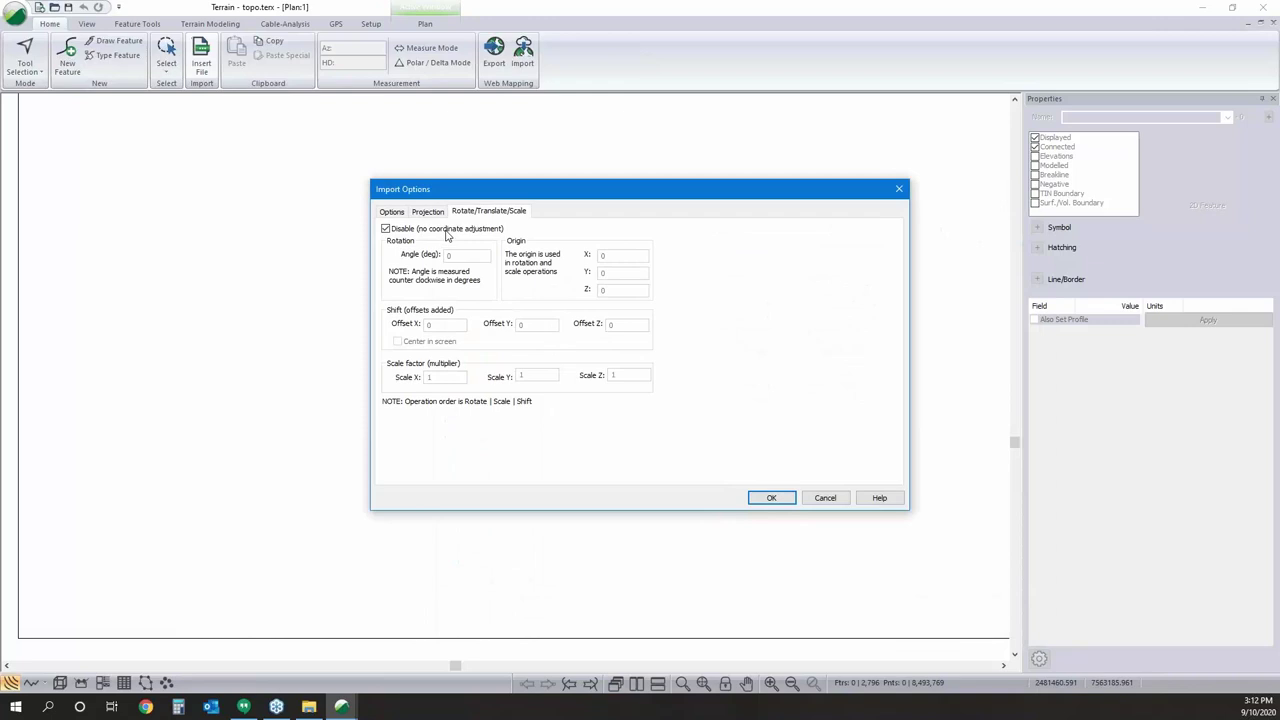
click(427, 212)
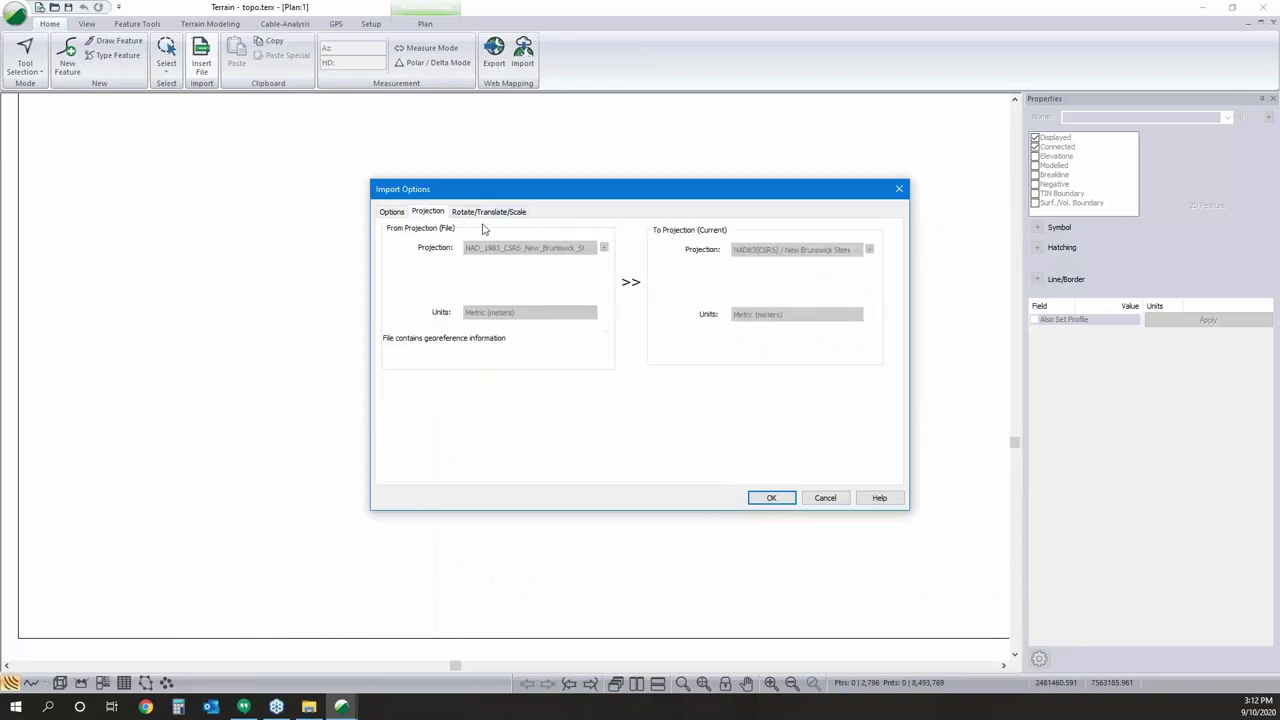
click(772, 498)
Select the proposed road line and save the topo terrain, then open the Location module.
click(596, 378)
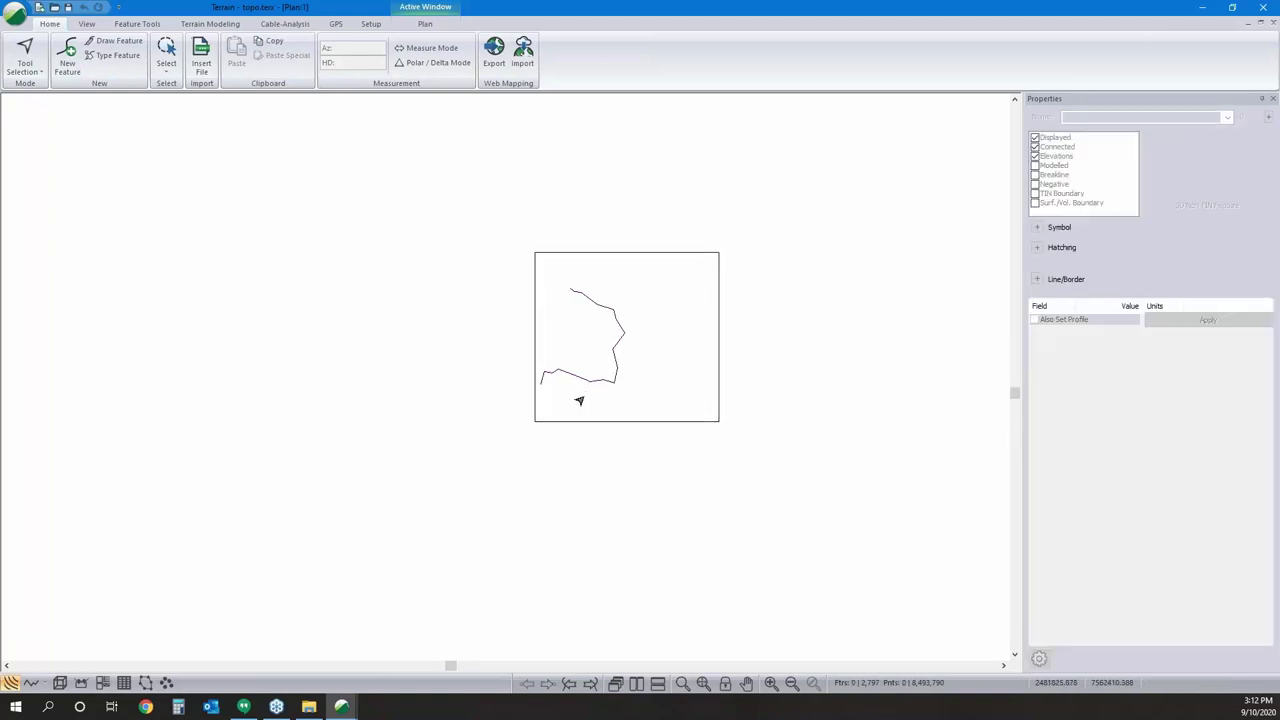
click(578, 376)
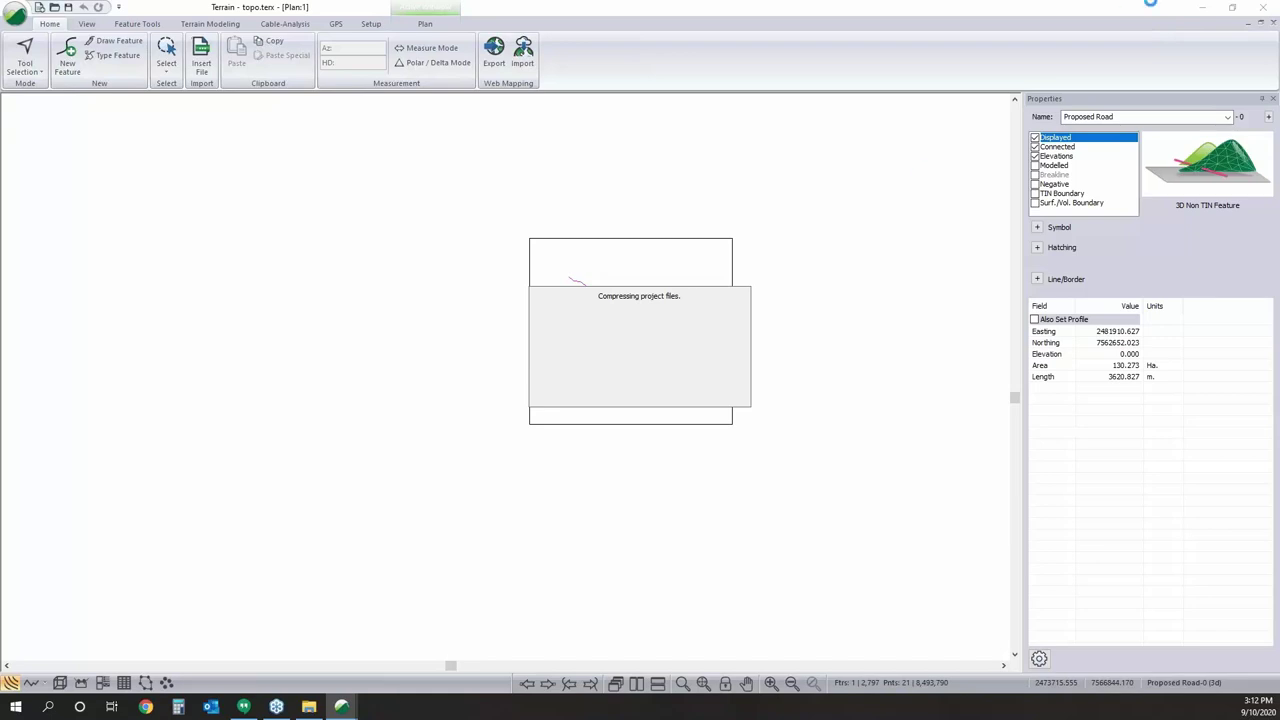
key(super)
click(238, 487)
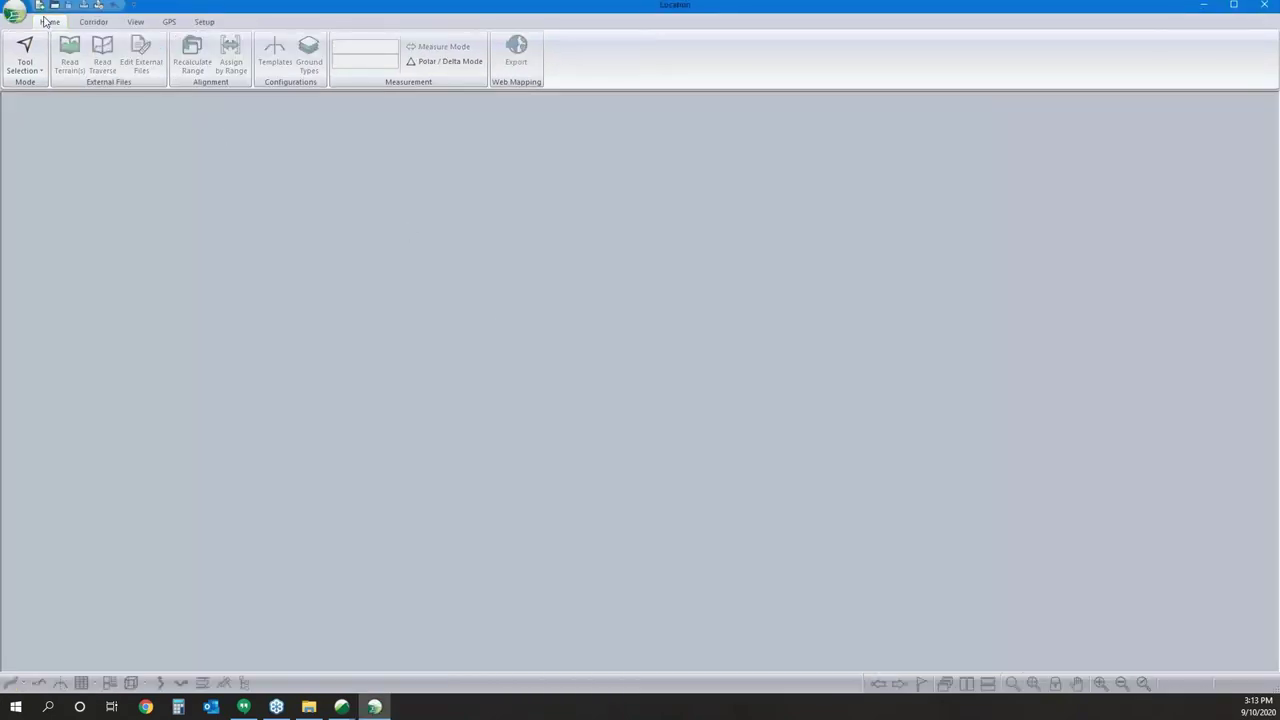
Try to create a new Location design using topo.terx from the Intro Forestry folder as the original ground surface.
click(18, 10)
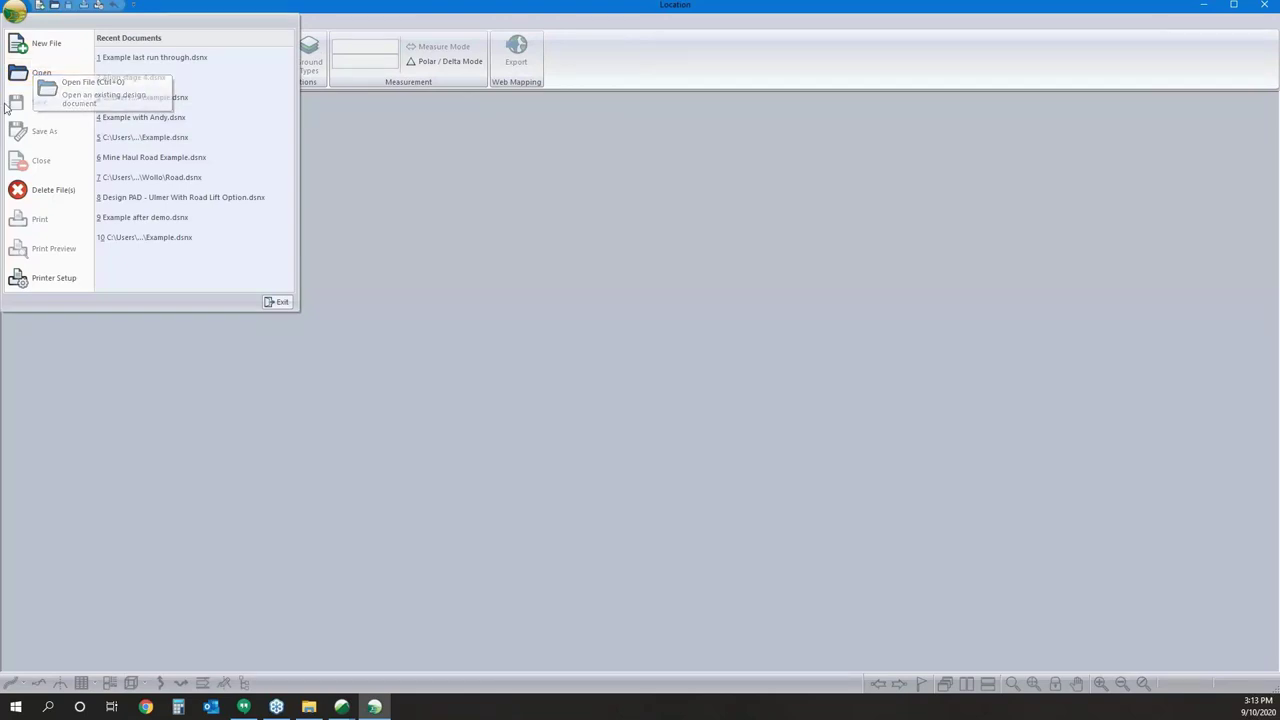
click(40, 45)
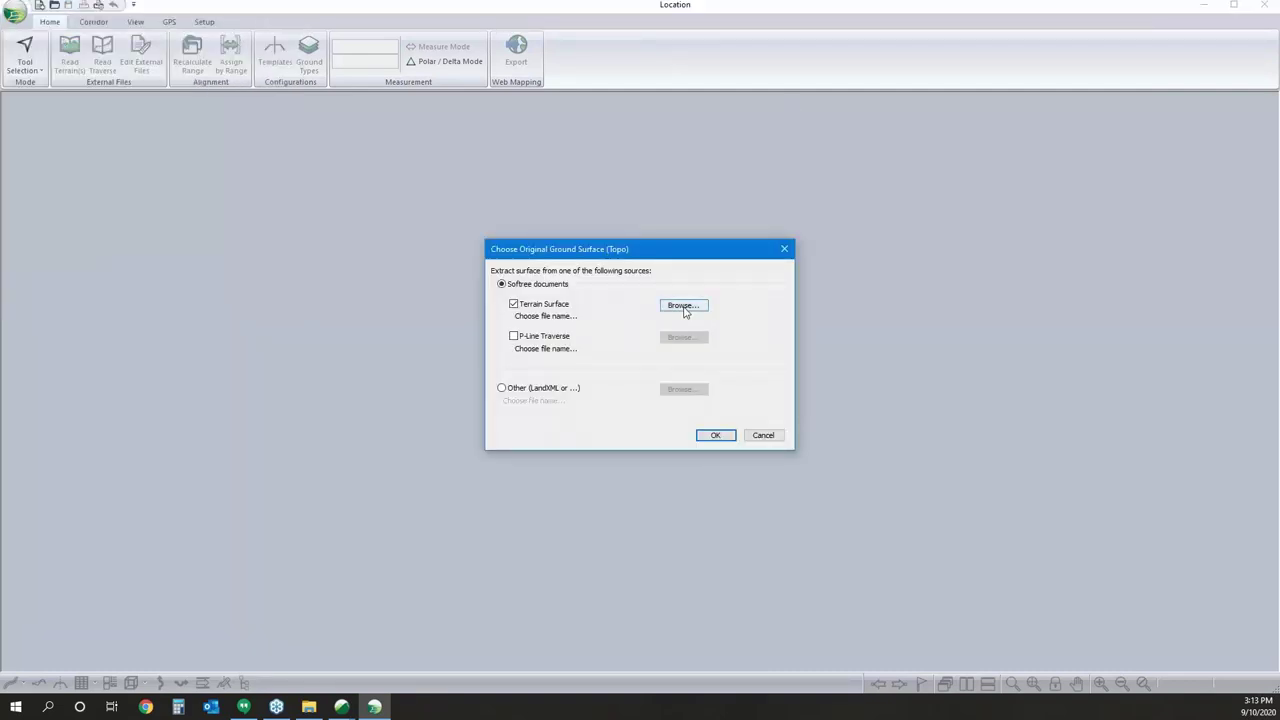
click(684, 306)
click(674, 210)
click(572, 414)
click(945, 514)
click(726, 438)
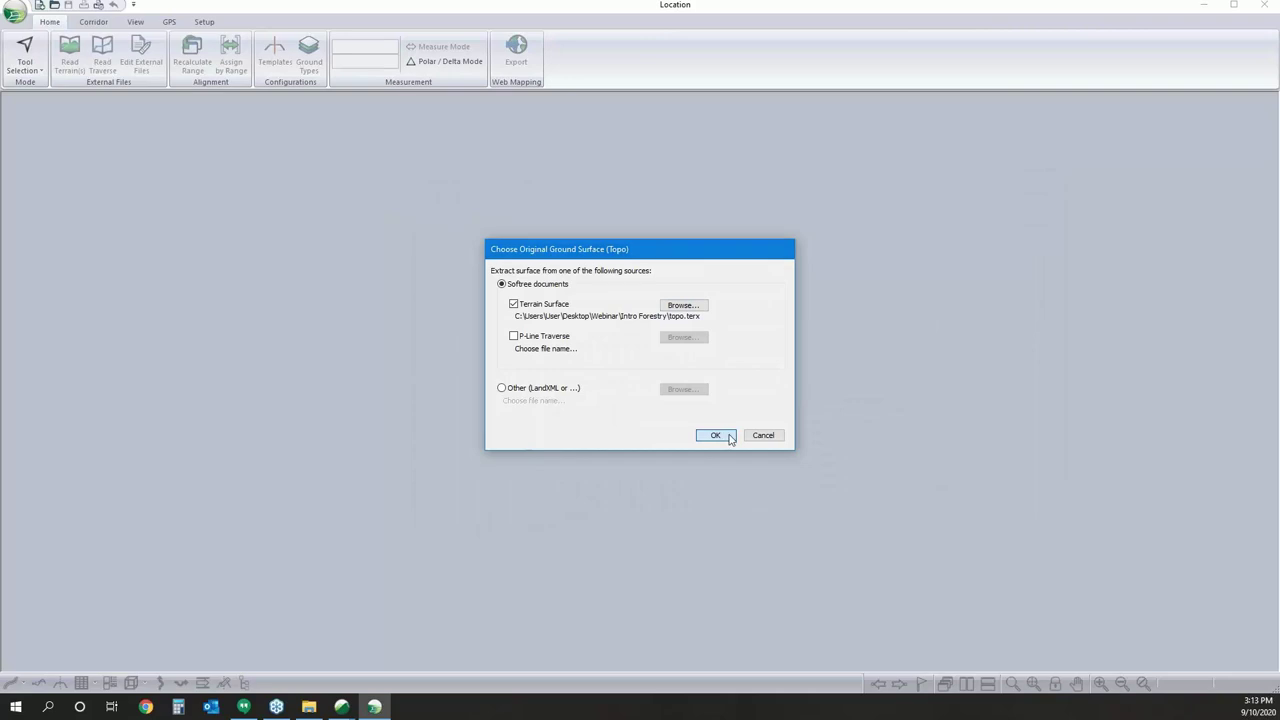
click(751, 389)
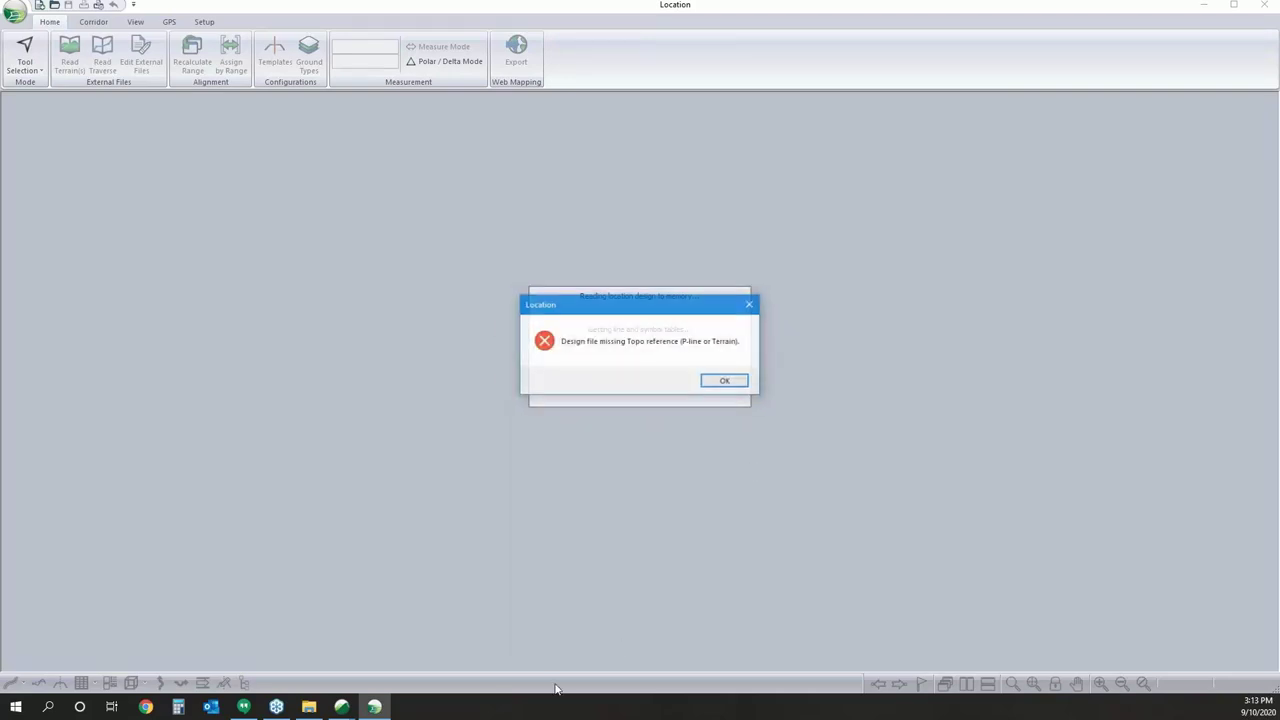
click(727, 382)
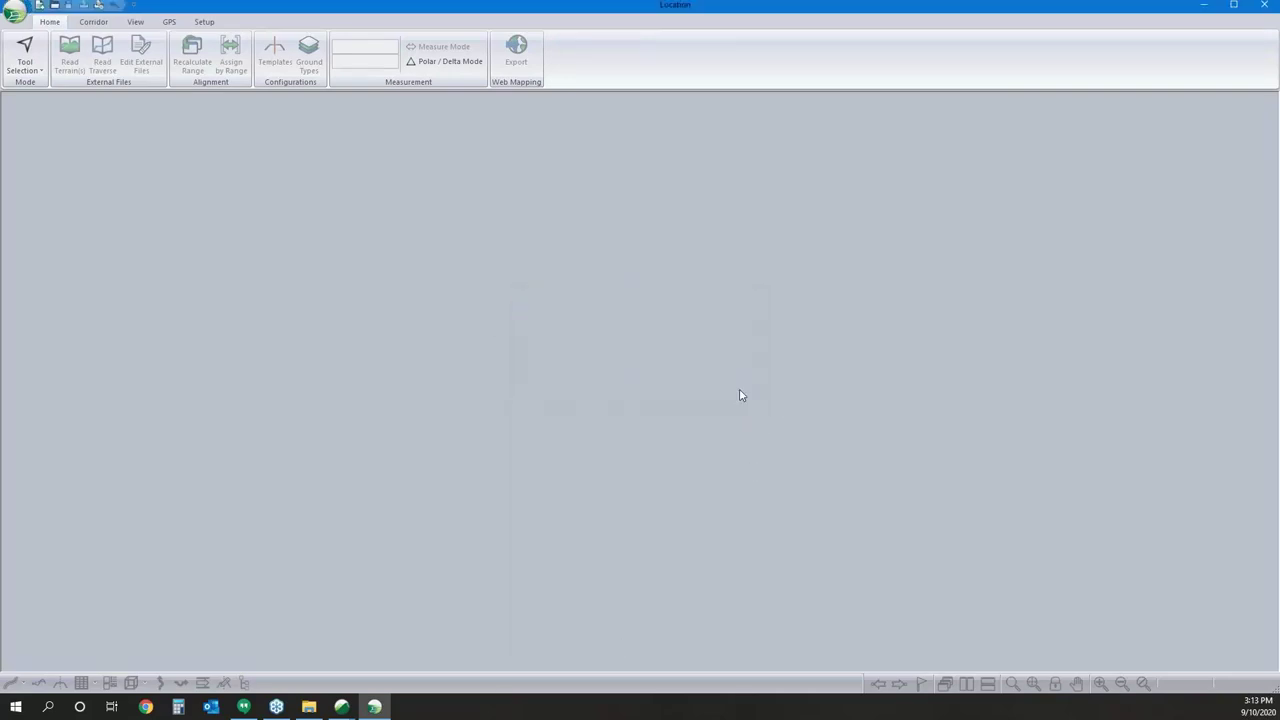
Return to the topo terrain window, clear the proposed road selection and close that window.
mouse_move(341, 707)
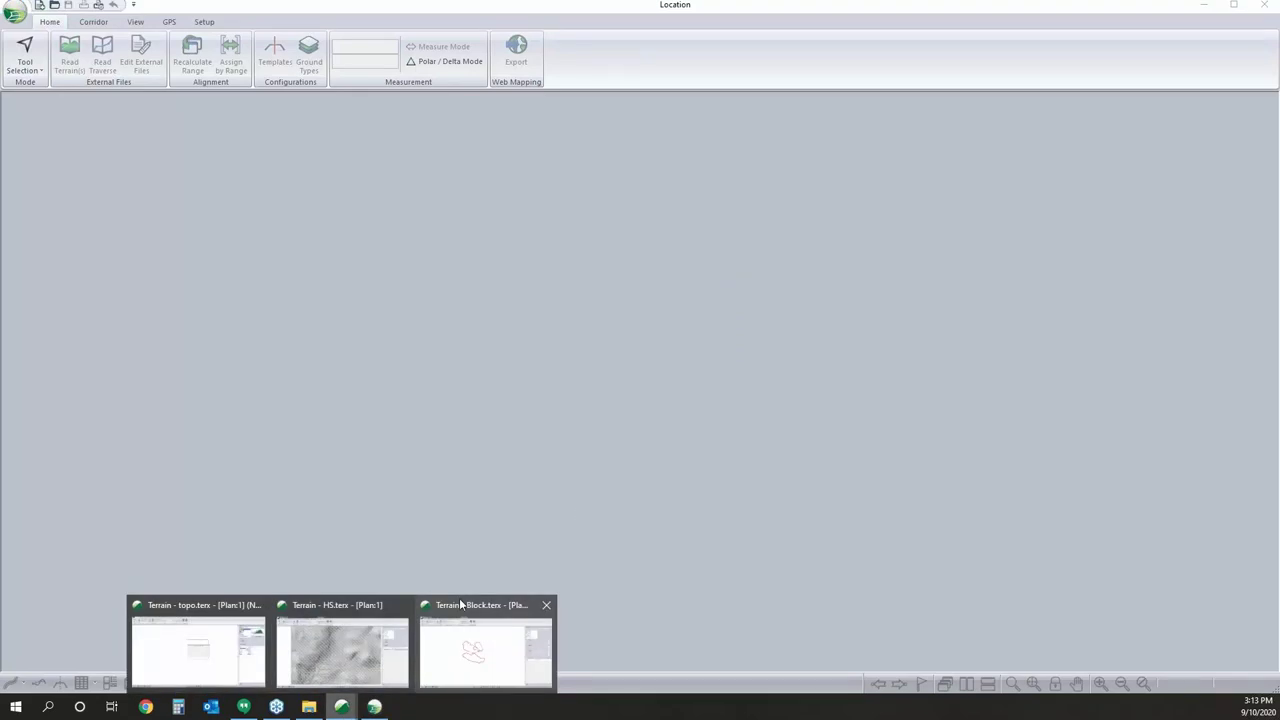
mouse_move(441, 612)
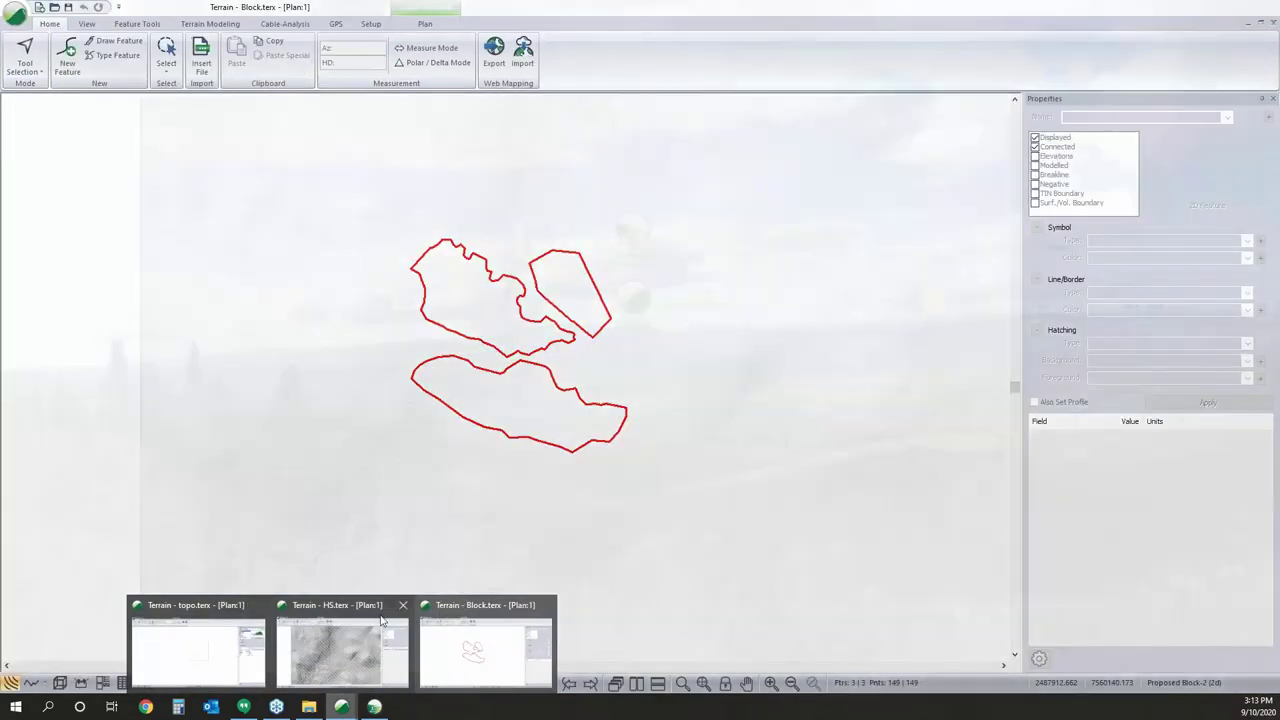
click(196, 645)
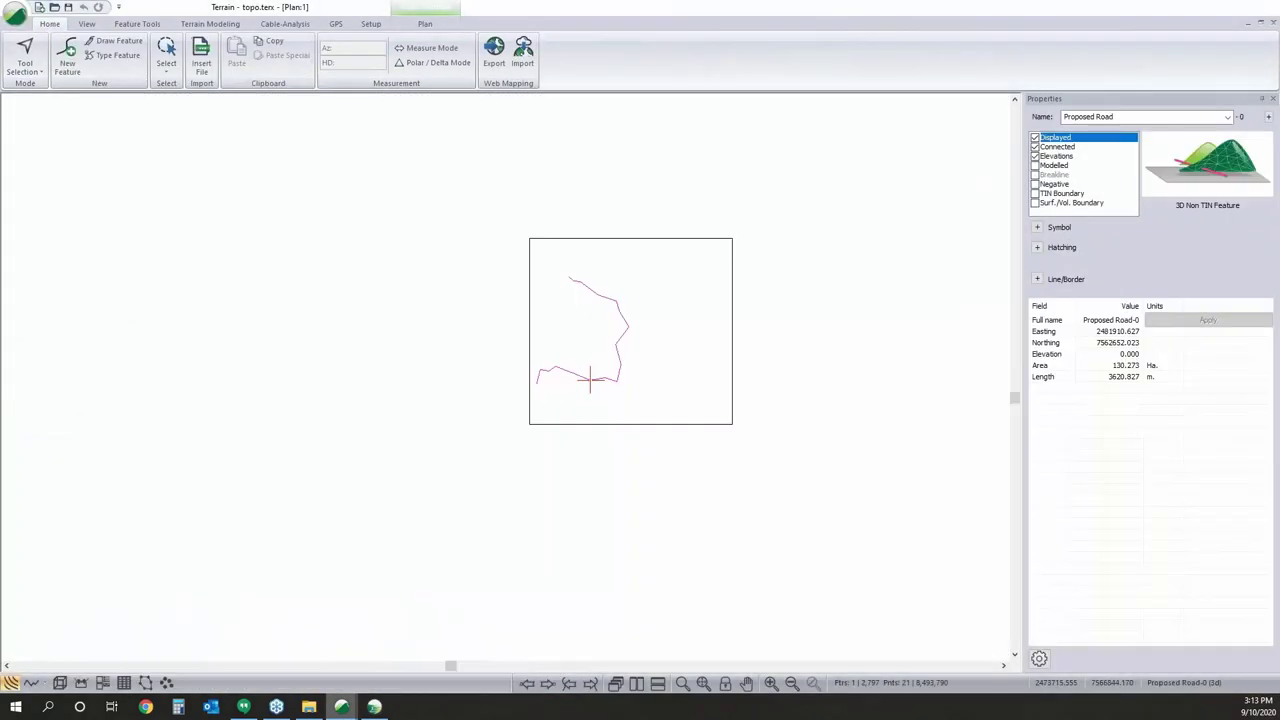
click(652, 400)
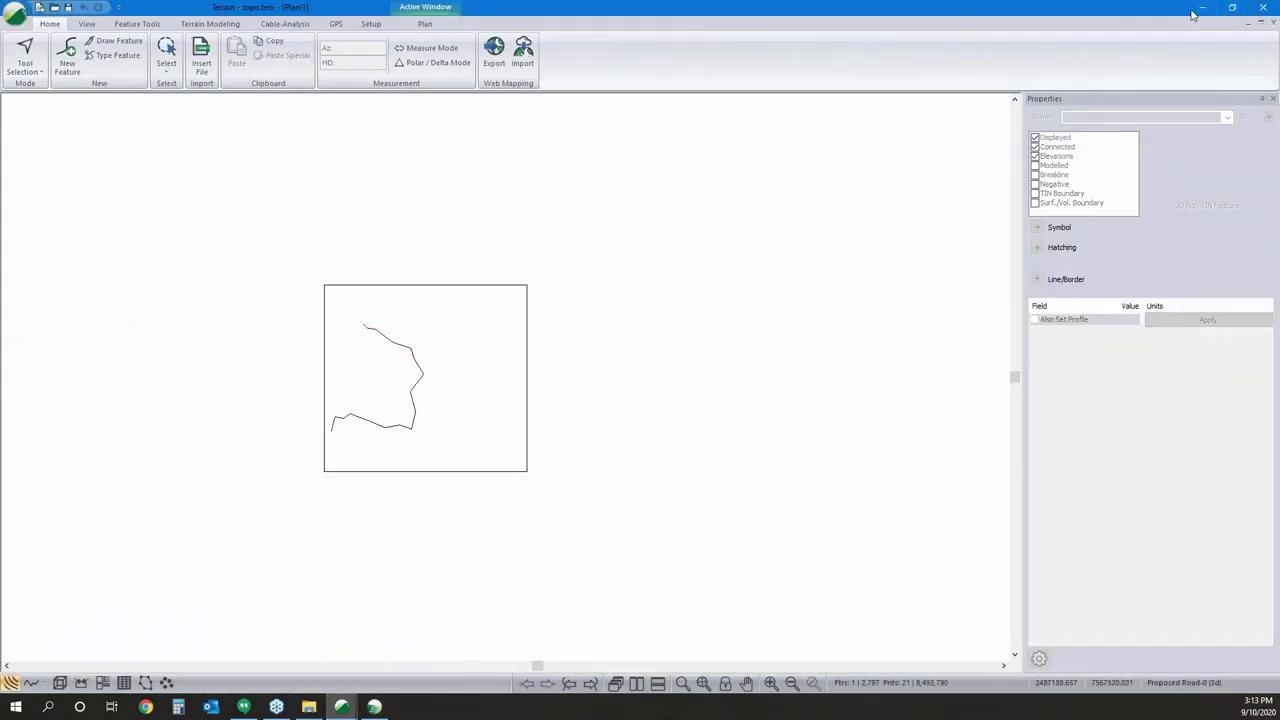
click(1261, 7)
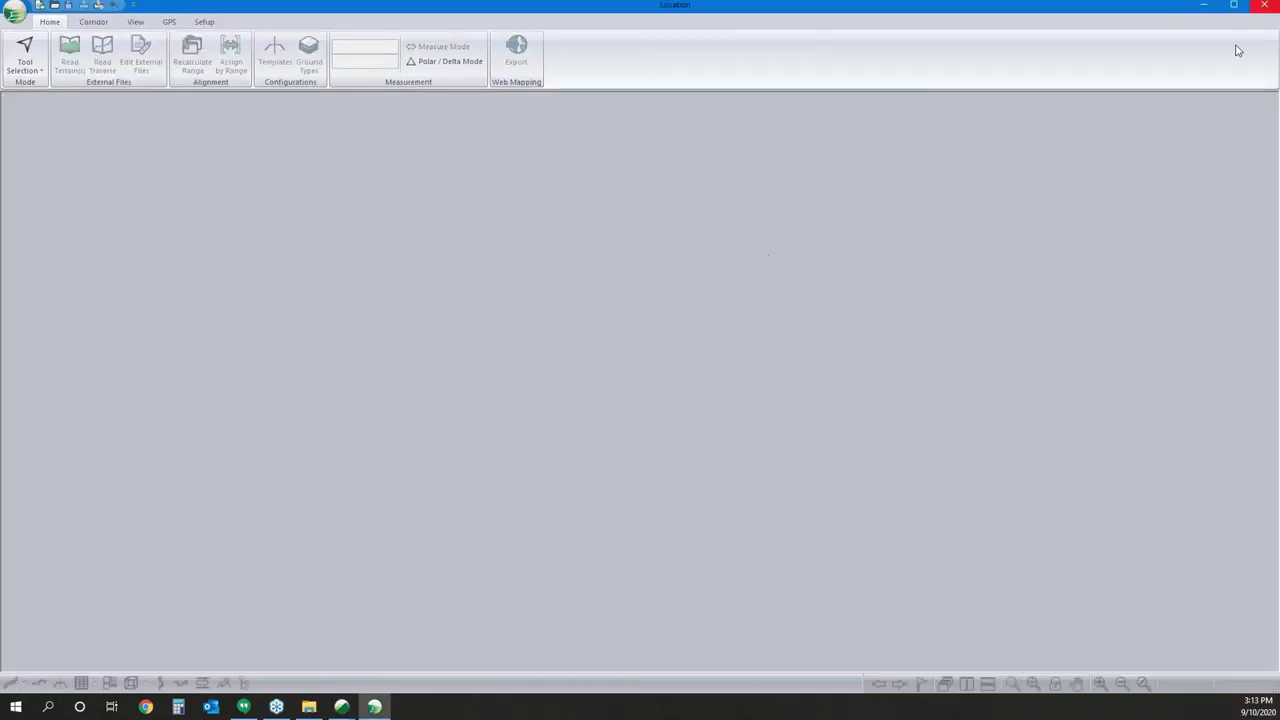
Create a new Location design with topo.terx as the terrain surface for the original ground.
click(15, 13)
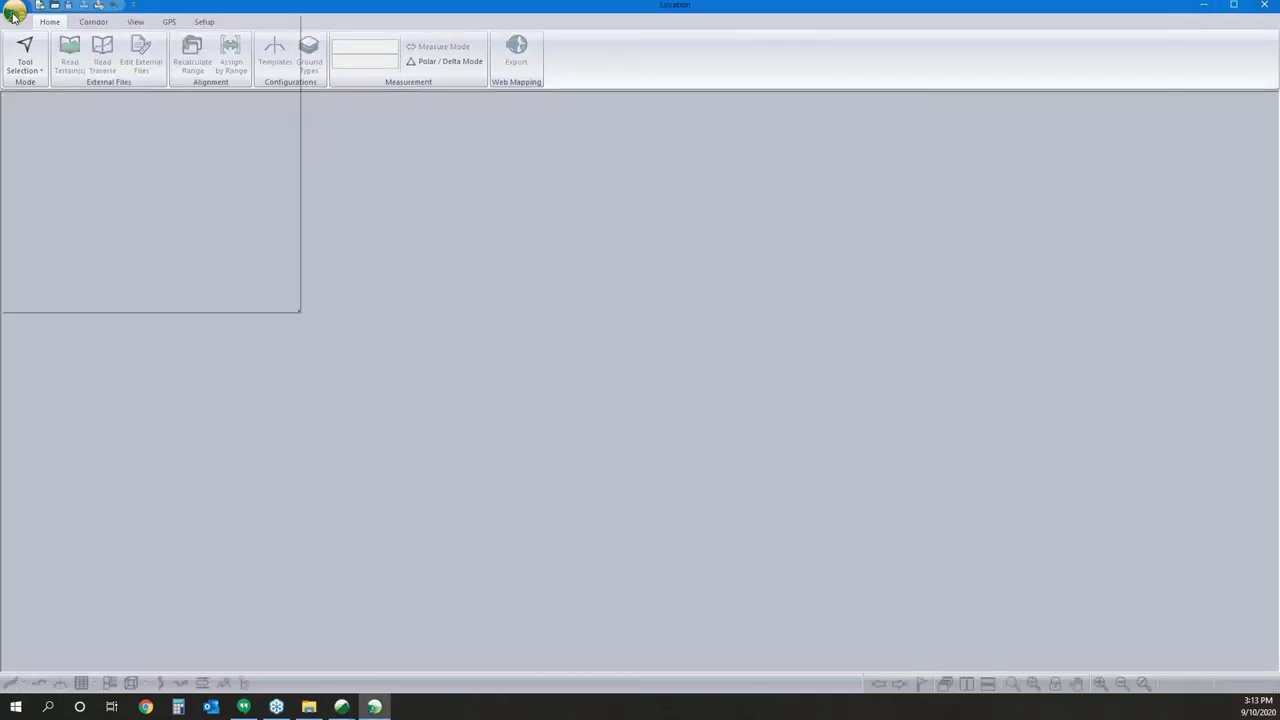
click(31, 44)
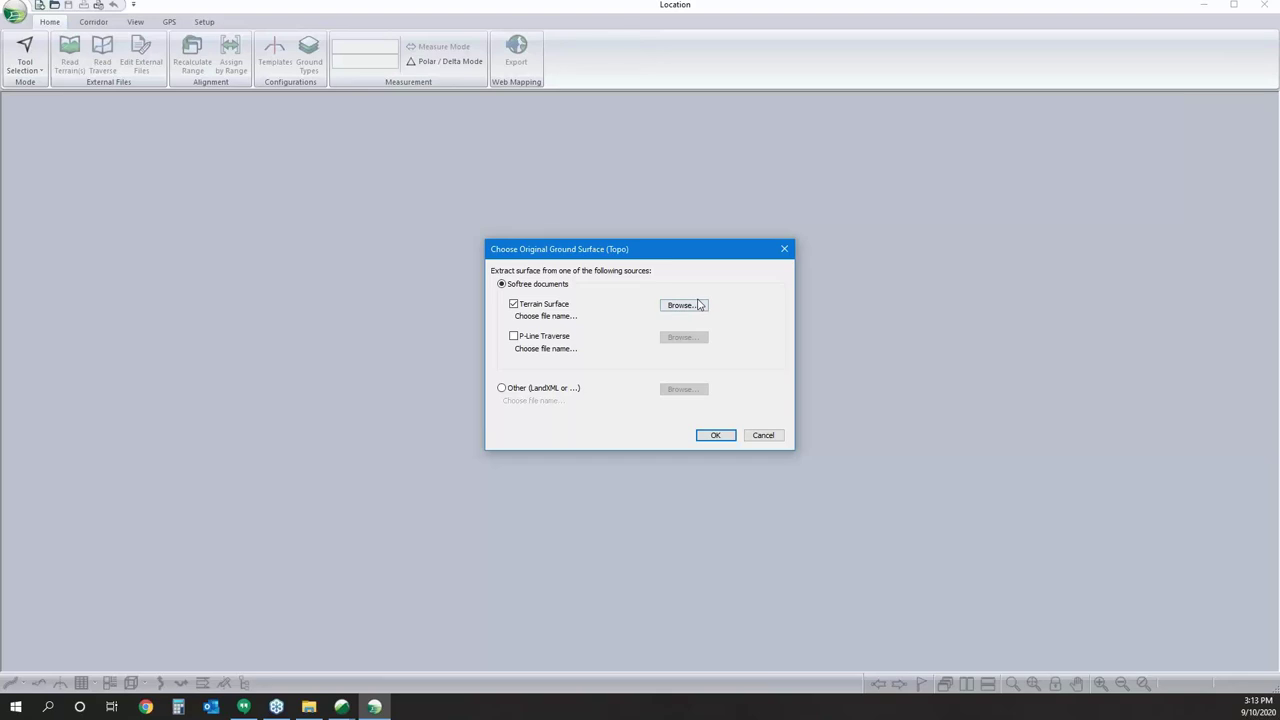
click(695, 306)
click(570, 413)
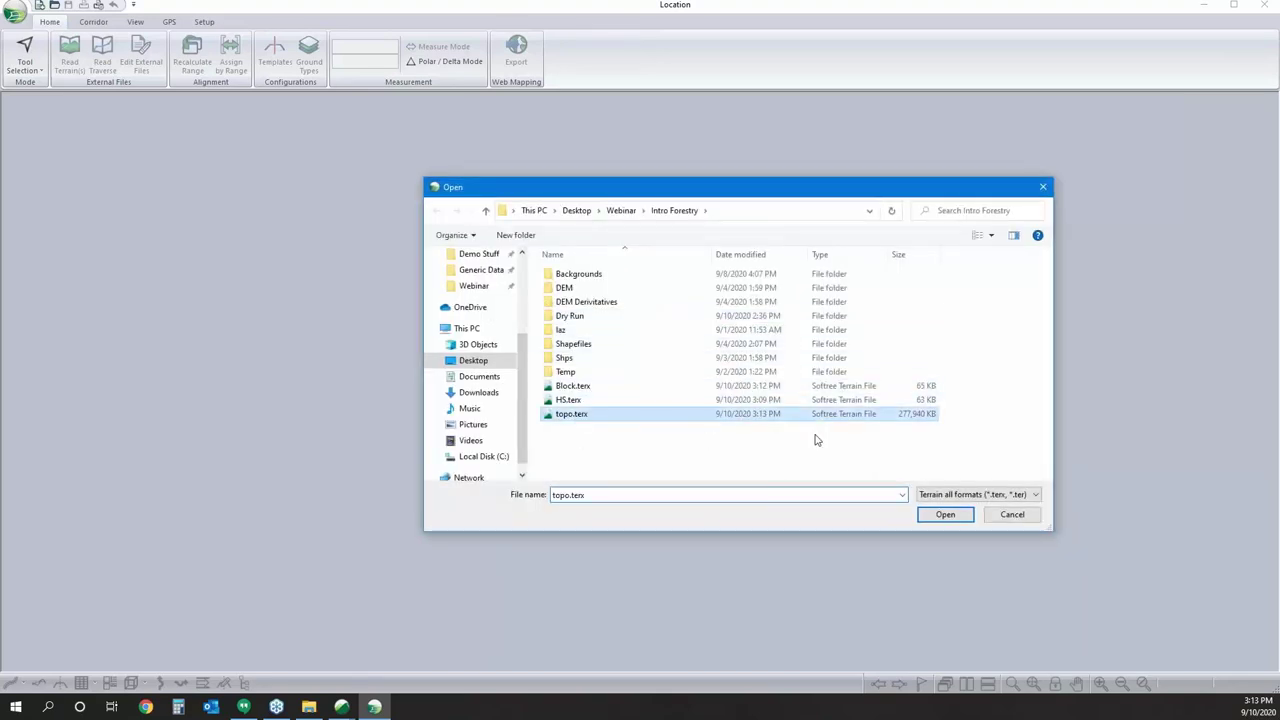
click(930, 515)
click(727, 440)
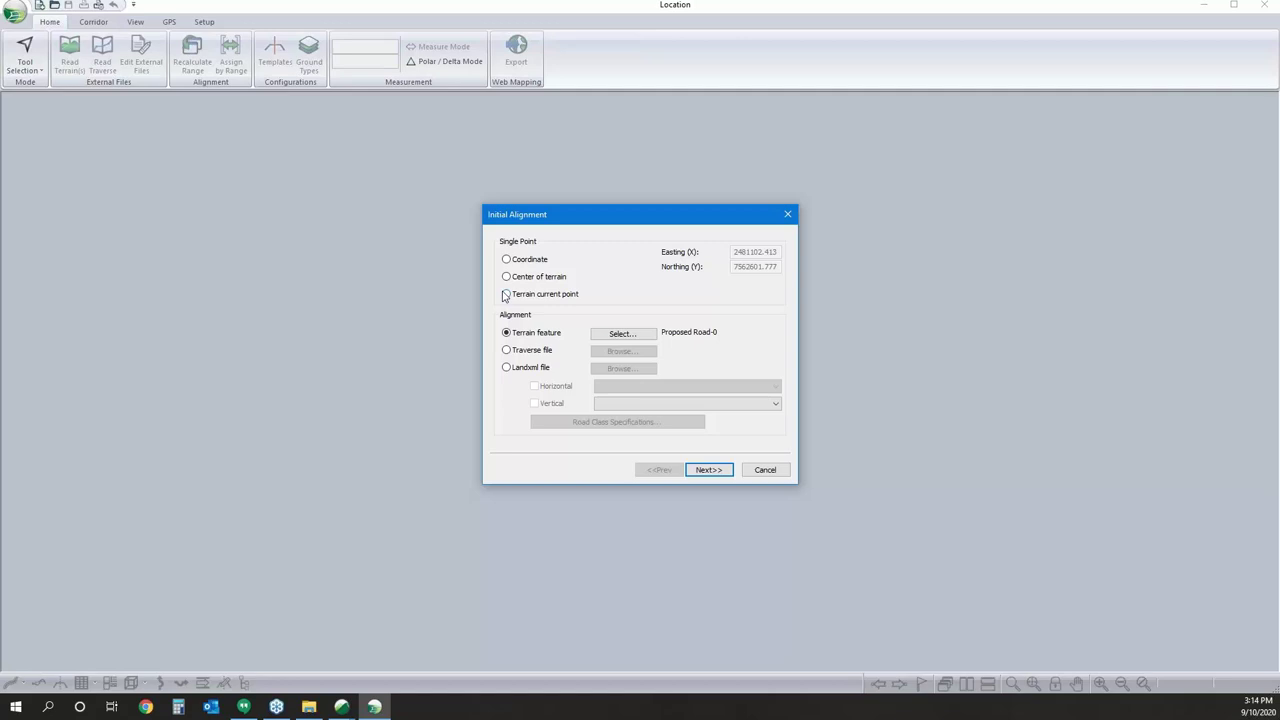
Use the terrain feature Proposed Road-0 as the initial alignment and finish the design setup with the default standard template.
click(618, 333)
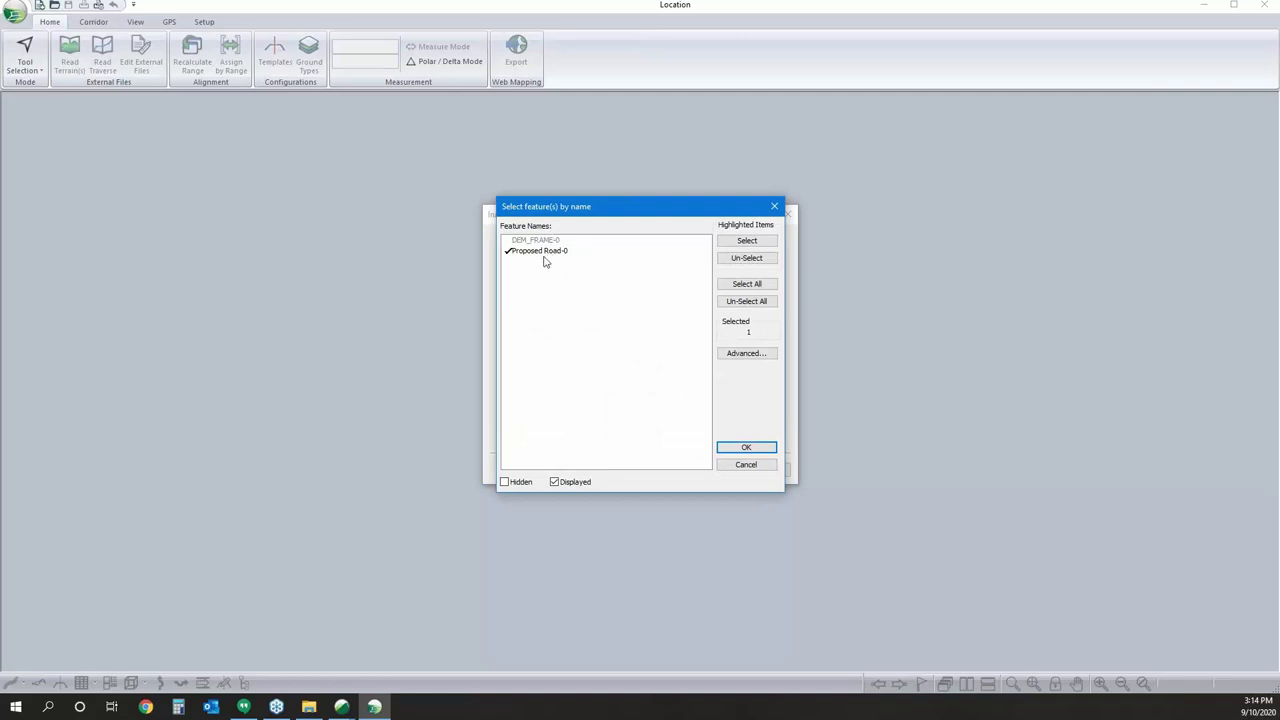
click(505, 482)
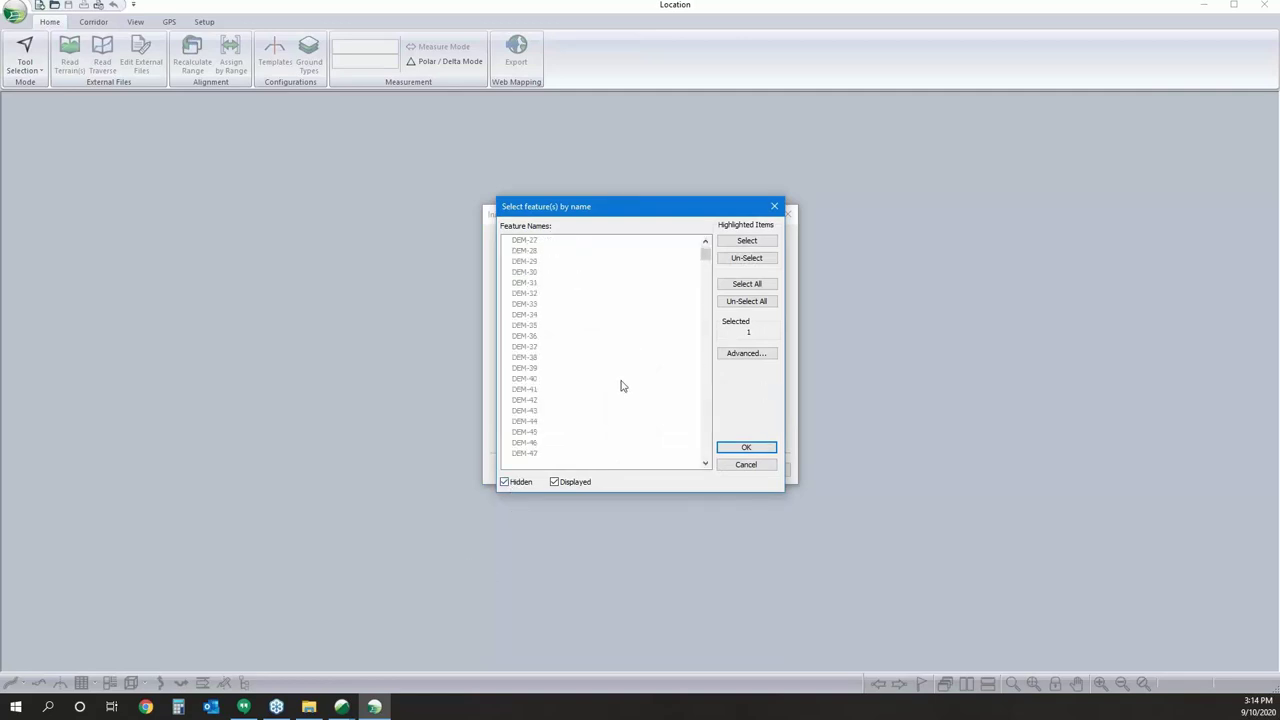
click(505, 483)
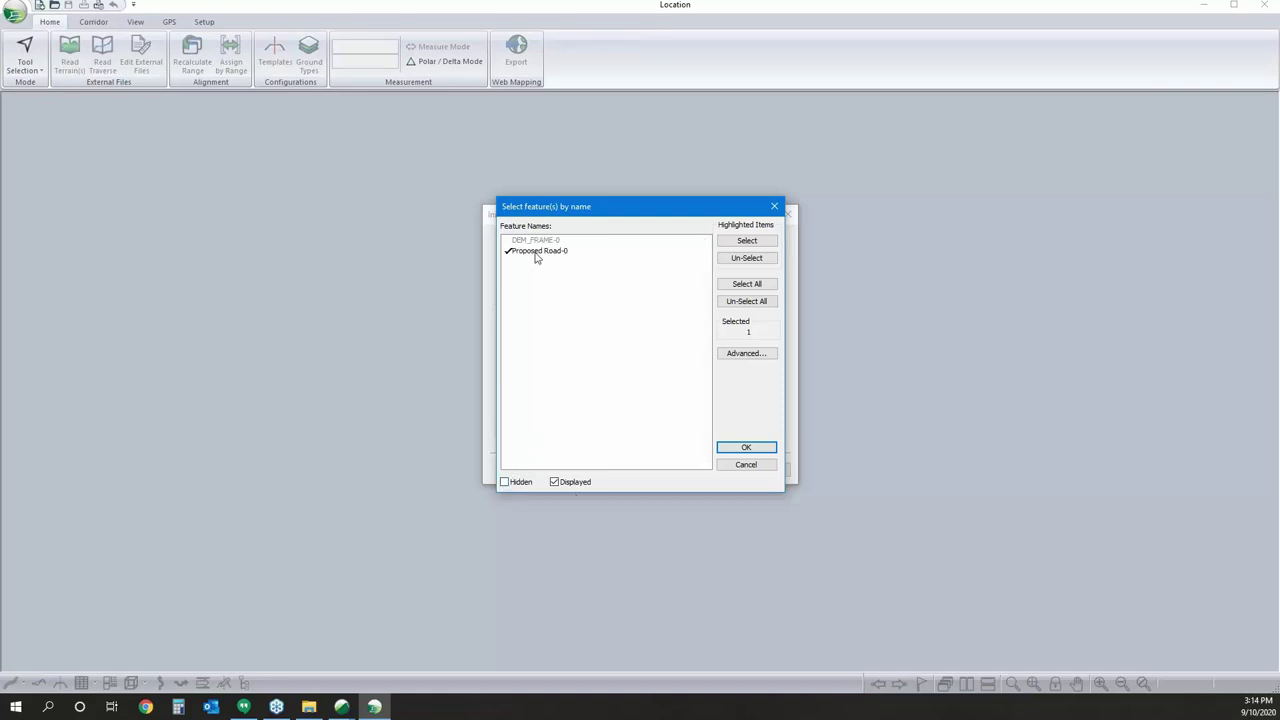
click(752, 450)
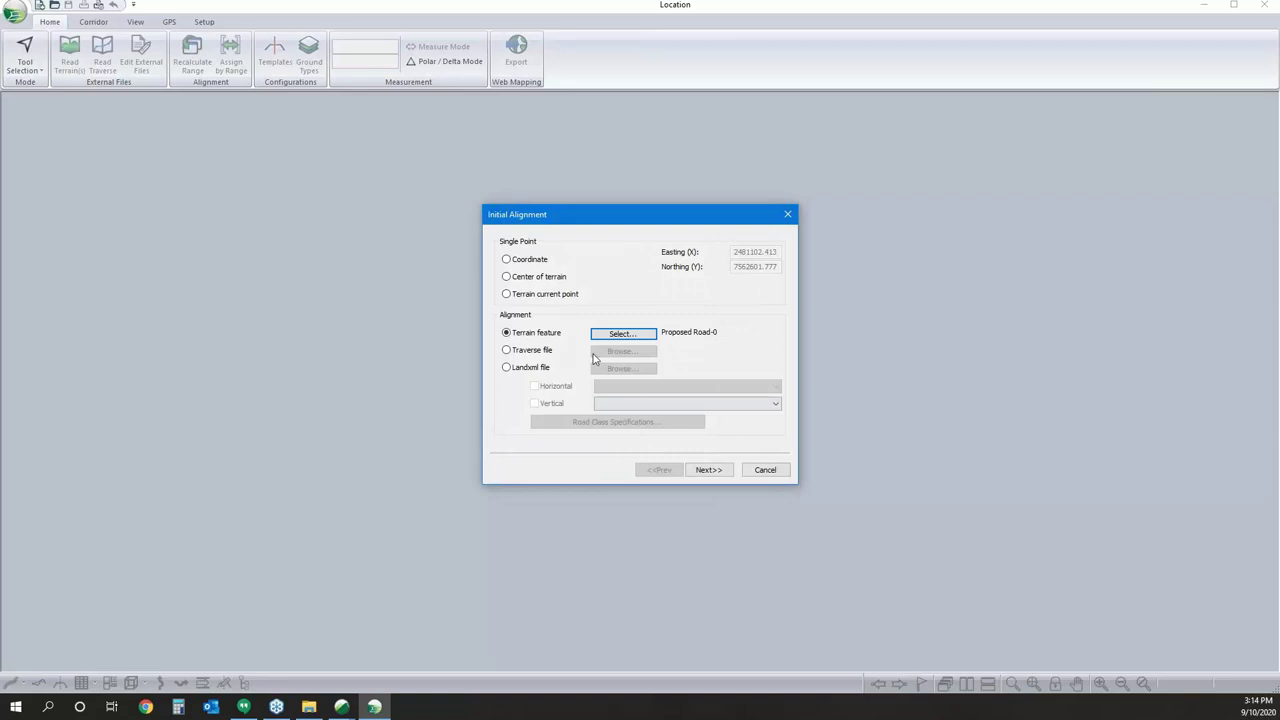
click(708, 470)
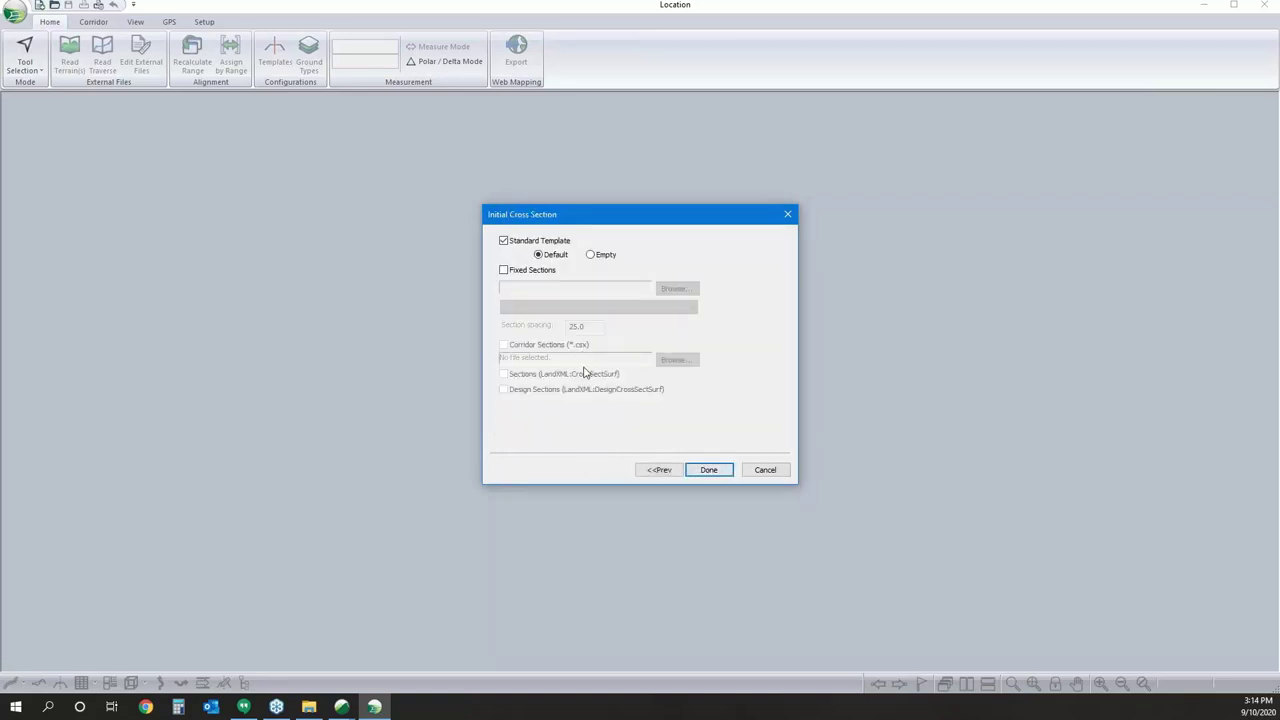
click(709, 470)
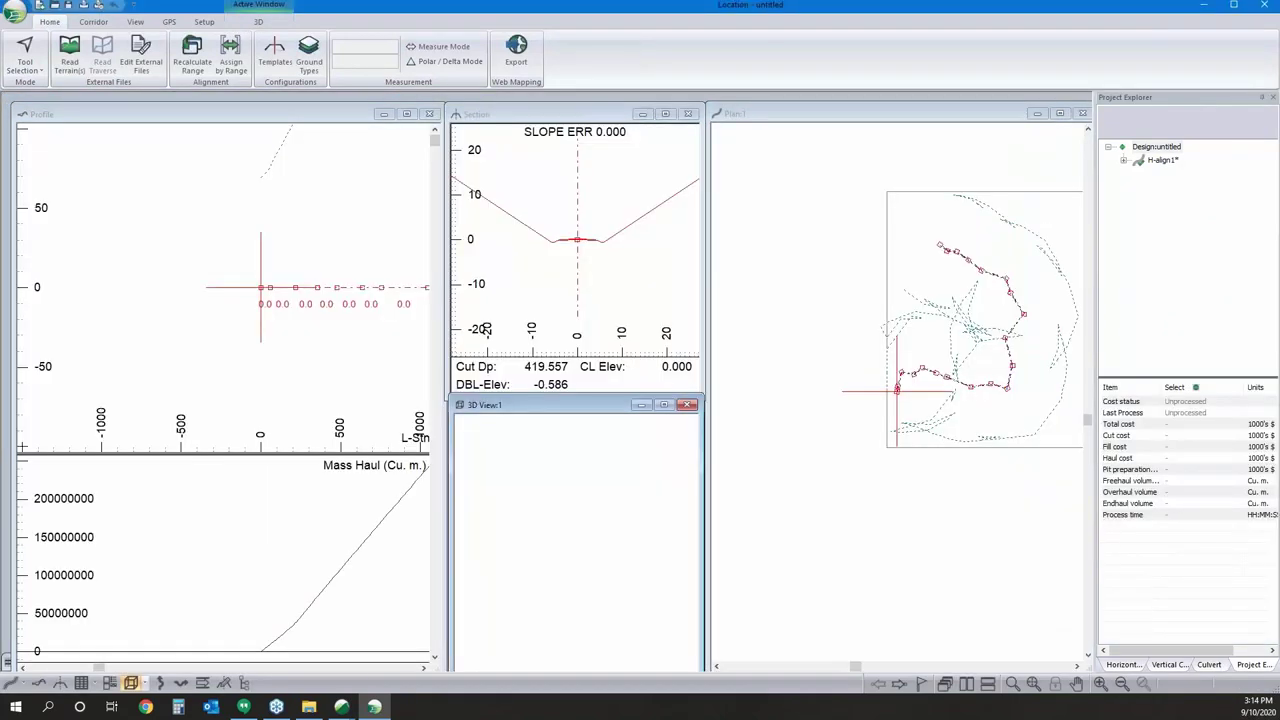
Delete the profile's vertical points along the whole alignment from station 0.000, with All Points turned off.
click(524, 273)
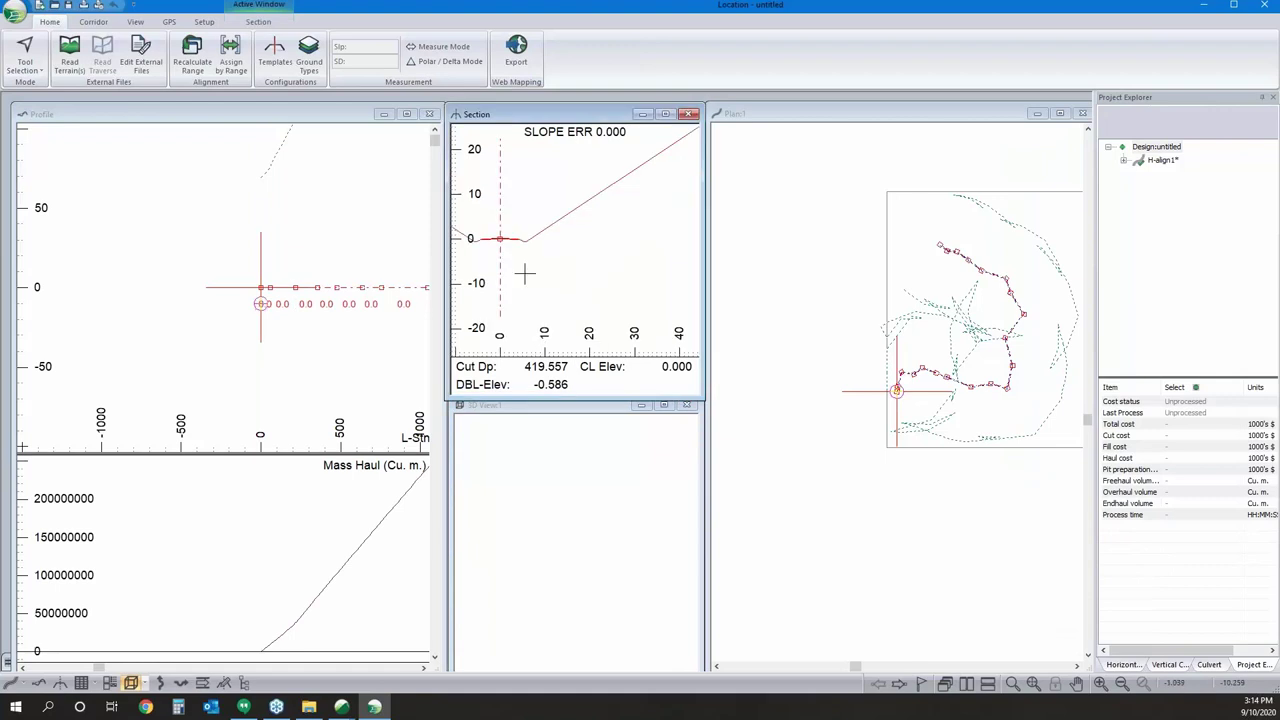
click(200, 290)
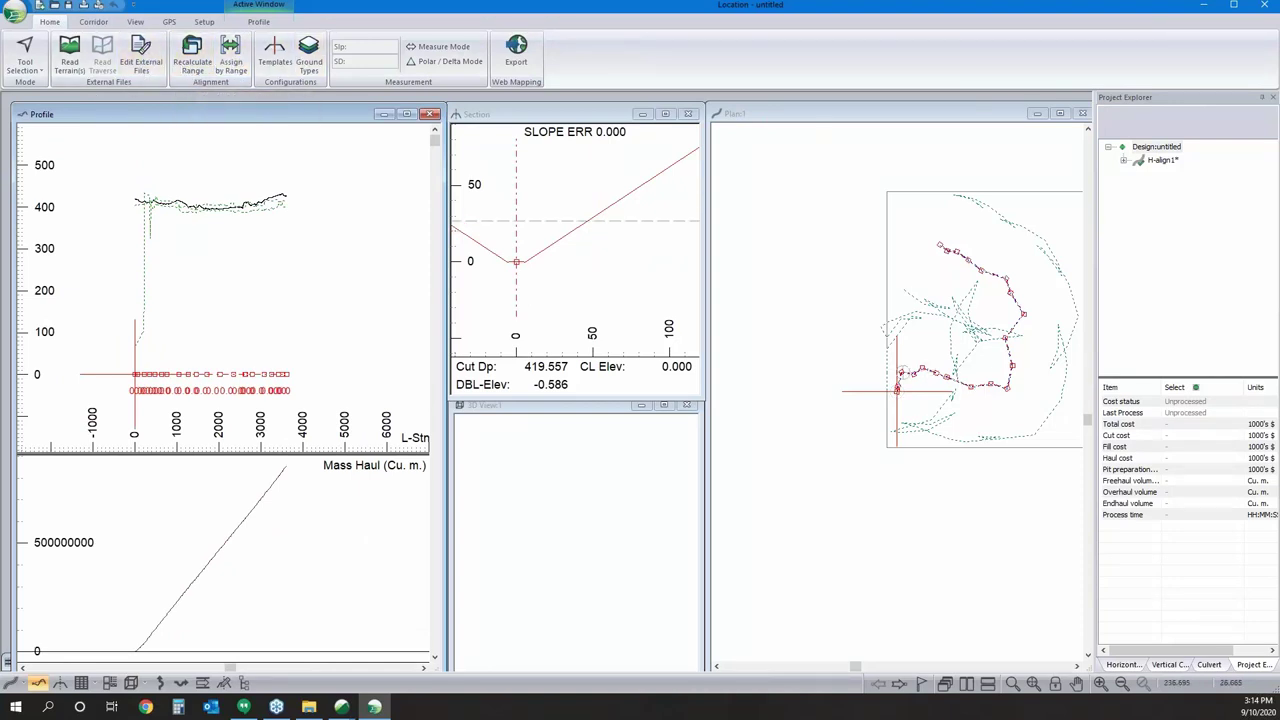
click(90, 23)
click(266, 55)
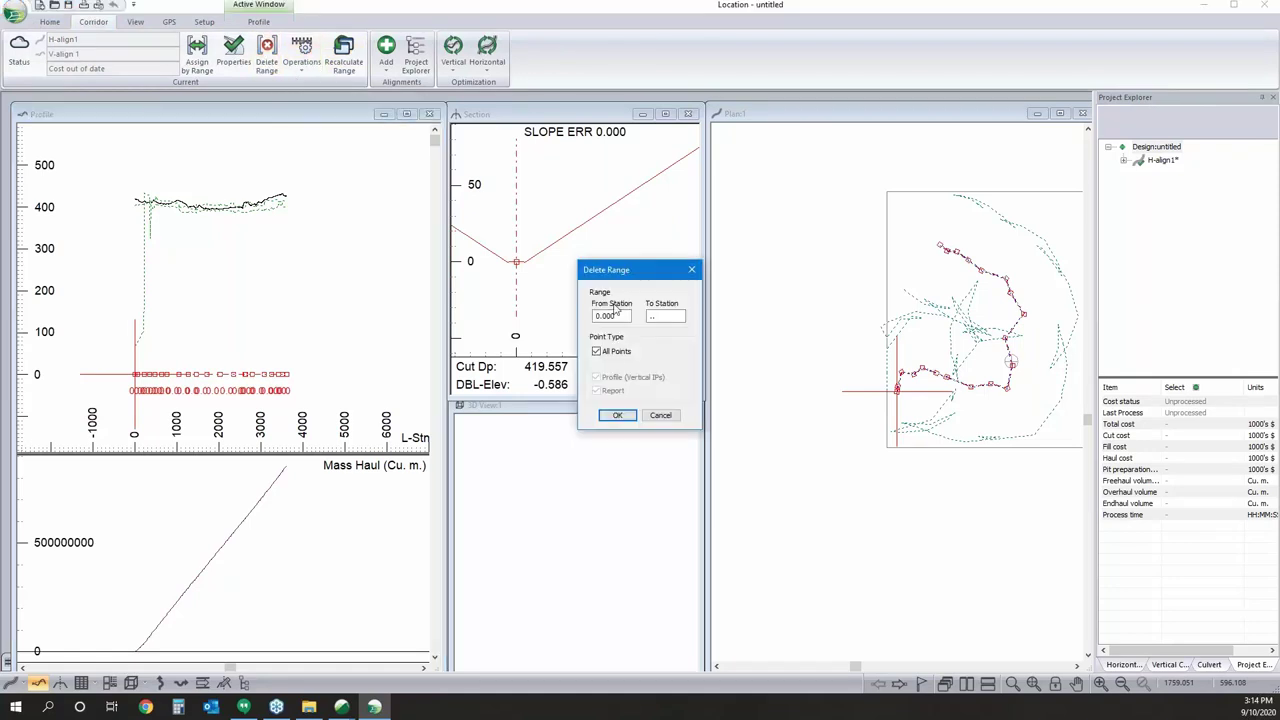
click(596, 352)
click(618, 417)
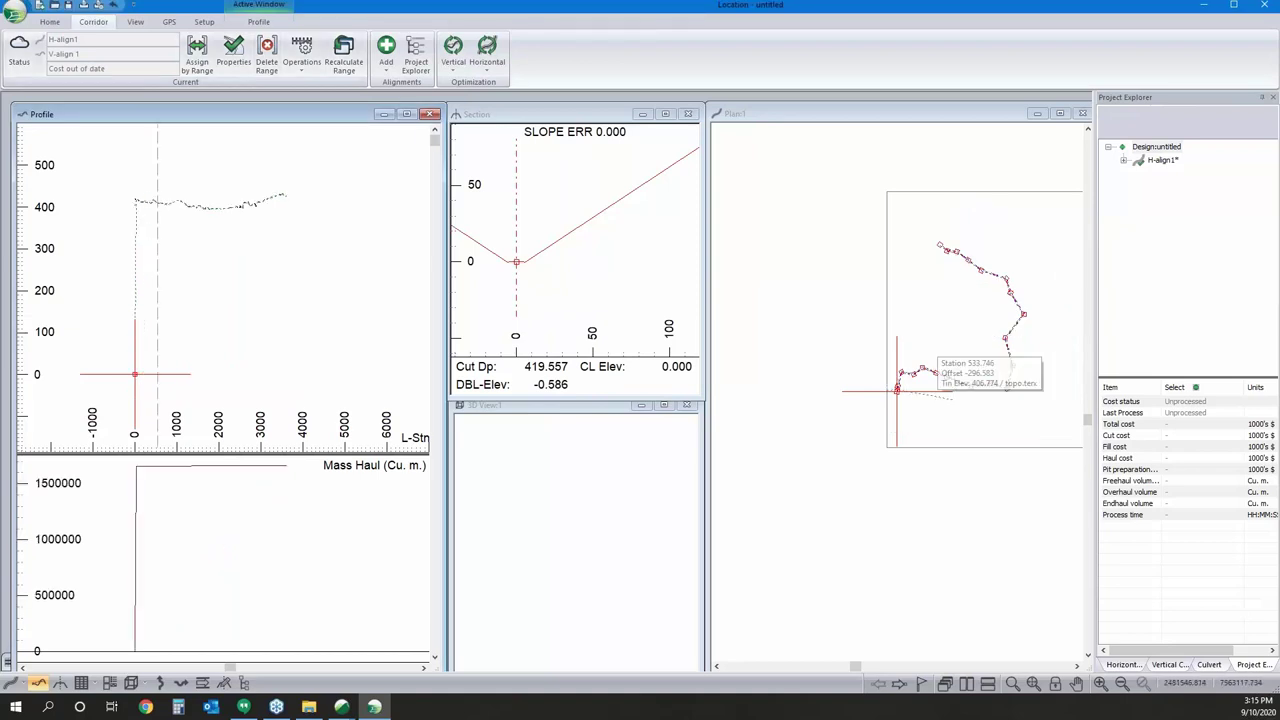
Add HS.terx to the plan window's background display files, listed below topo.terx.
right_click(975, 325)
click(1030, 423)
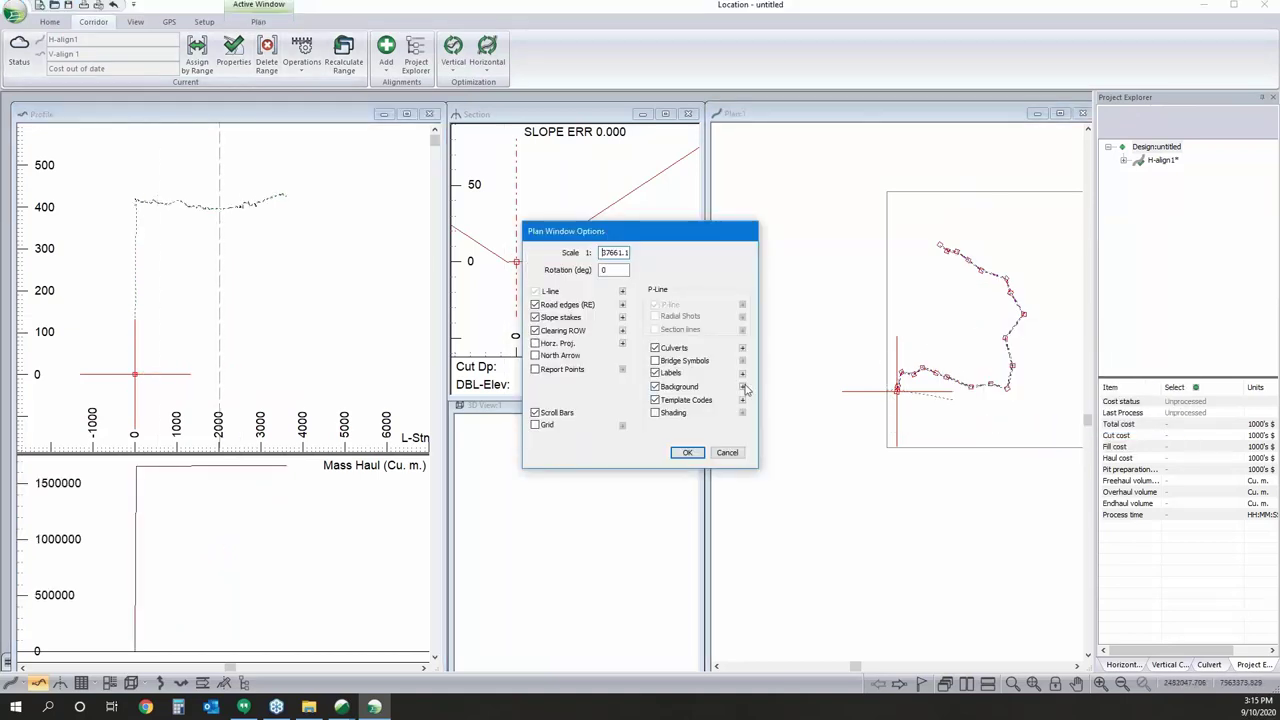
click(742, 387)
click(767, 290)
click(628, 502)
click(1005, 616)
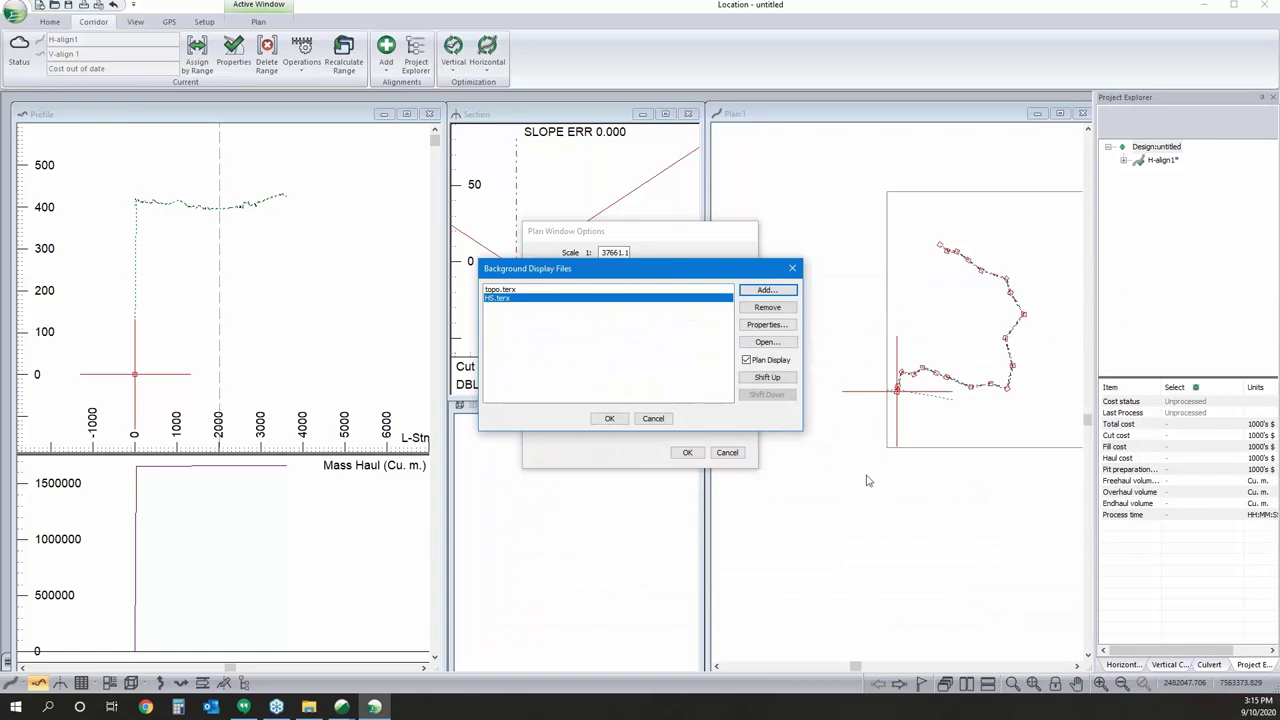
click(774, 380)
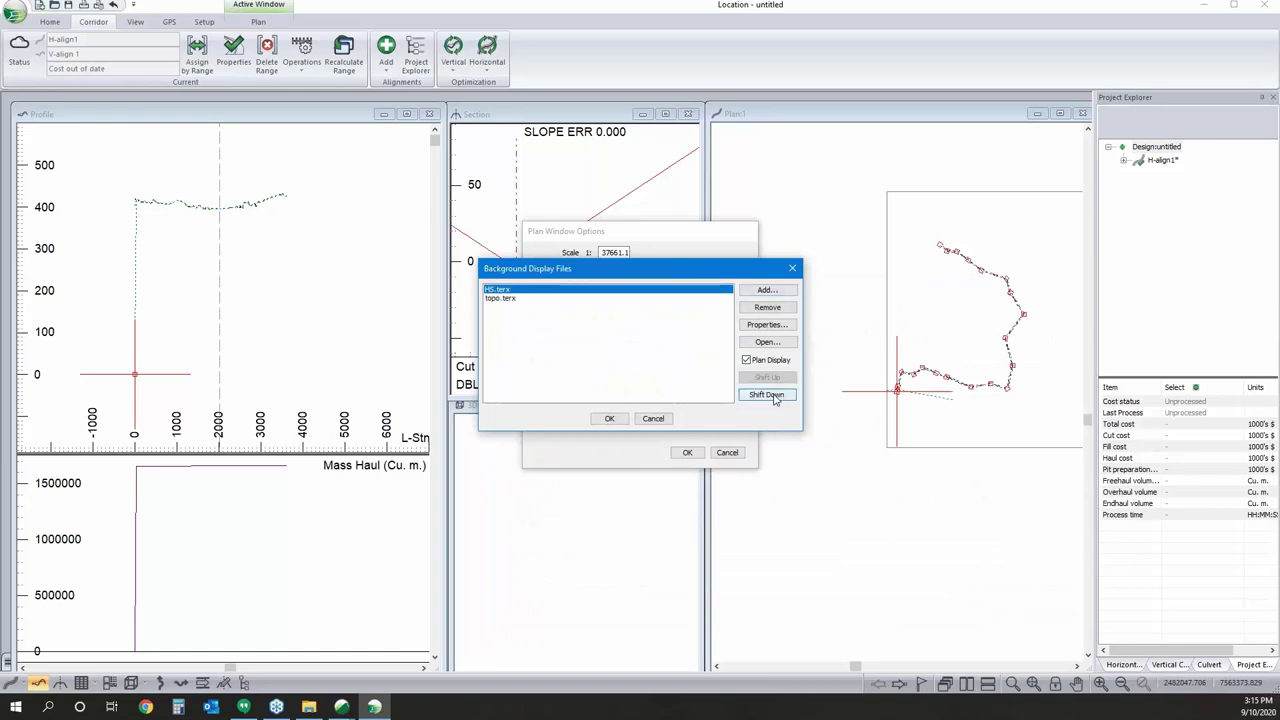
click(767, 395)
Add Block.terx and, from the Backgrounds folder, Buffers.terx to the background display files.
click(767, 290)
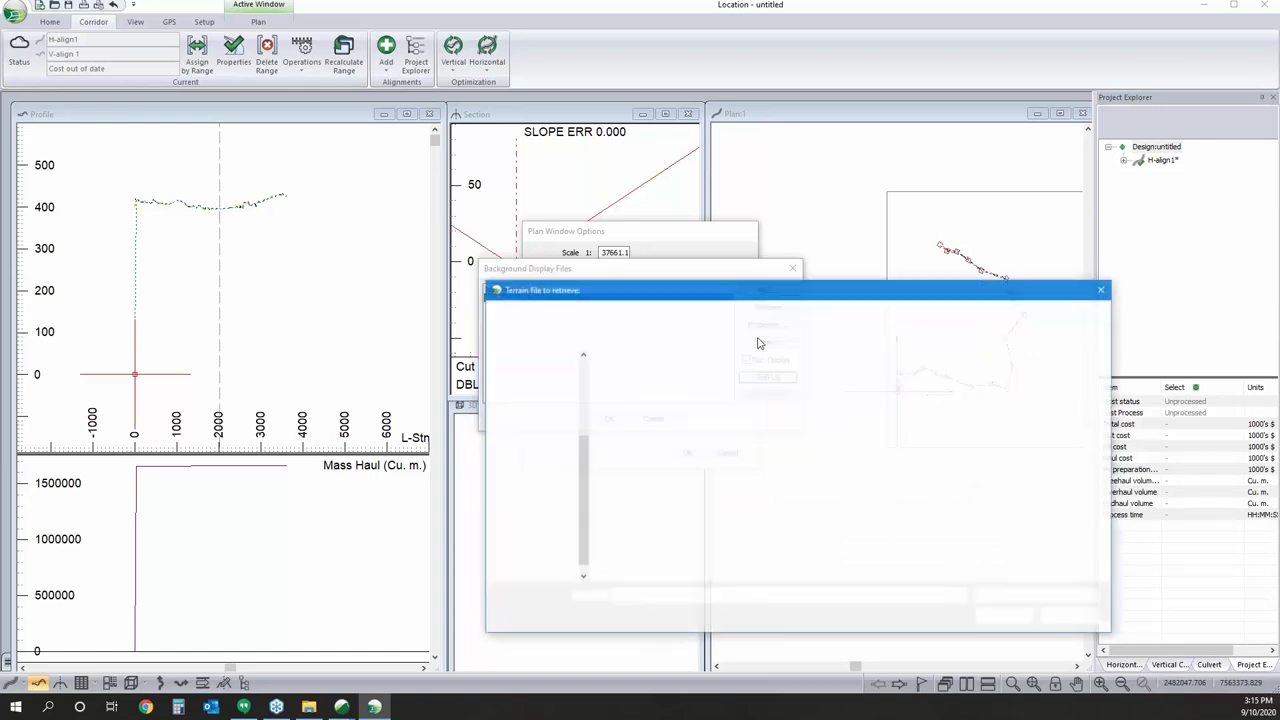
click(632, 487)
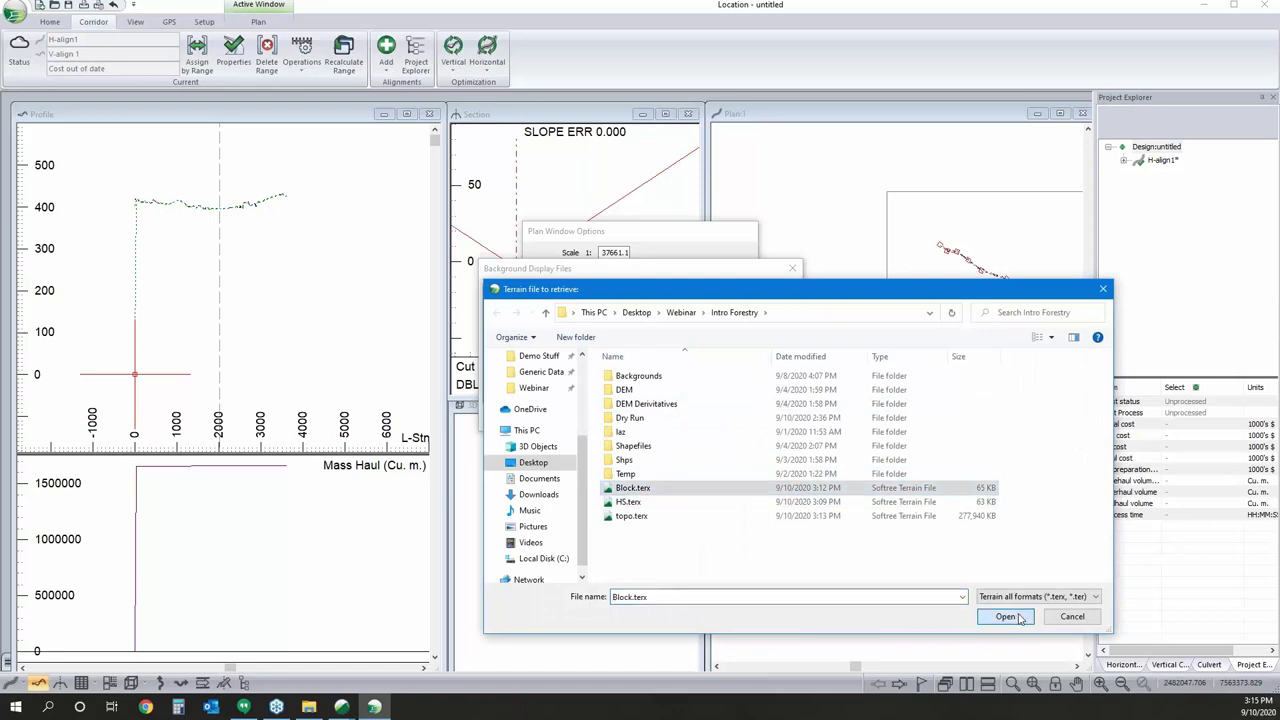
click(1005, 616)
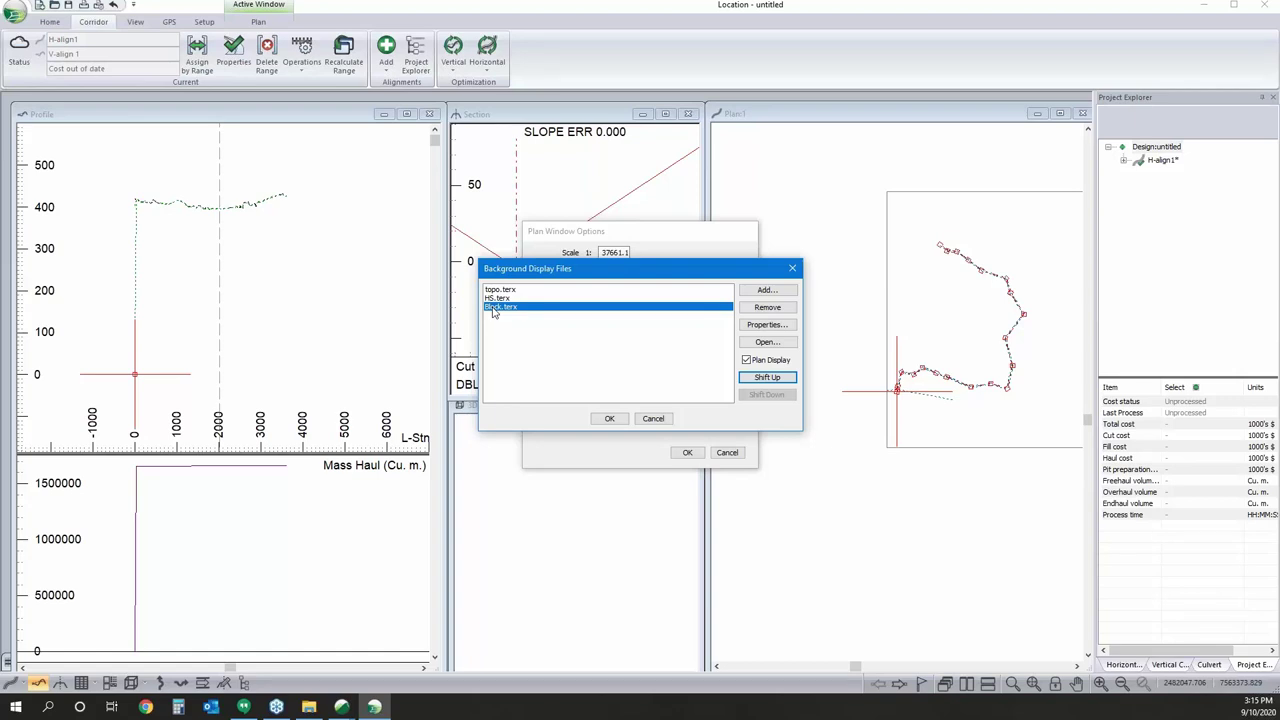
click(764, 291)
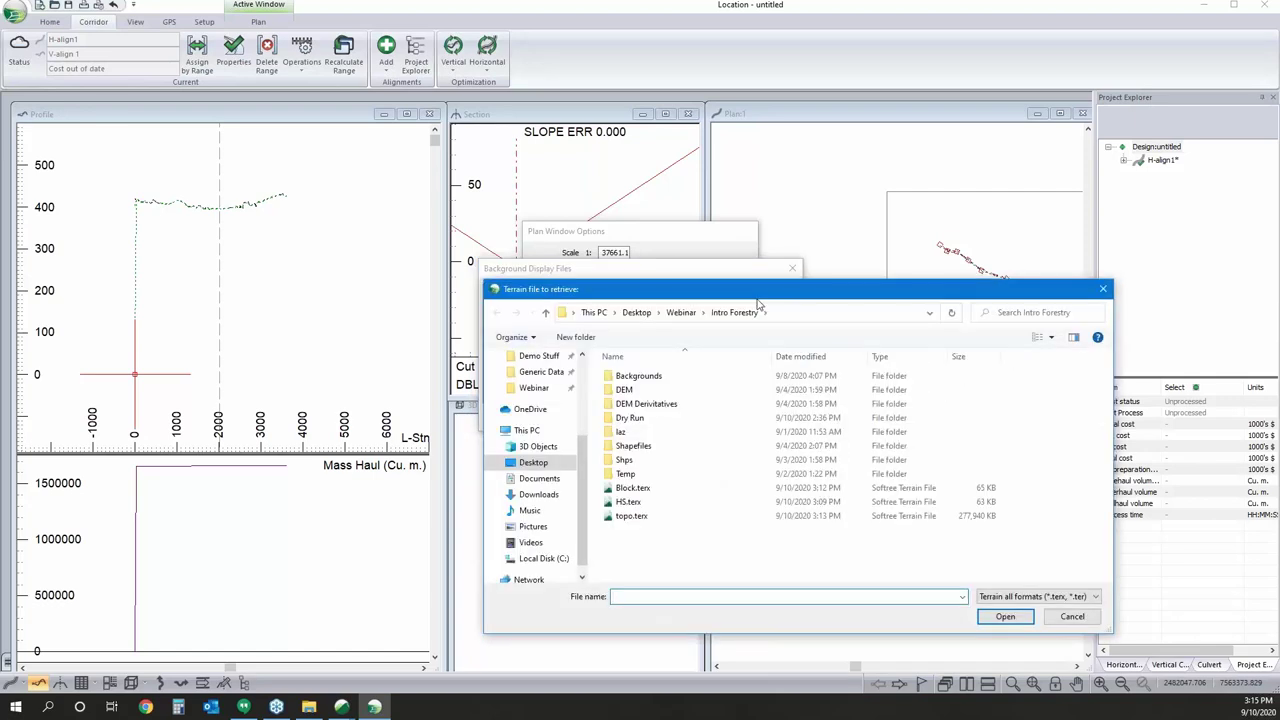
double_click(640, 377)
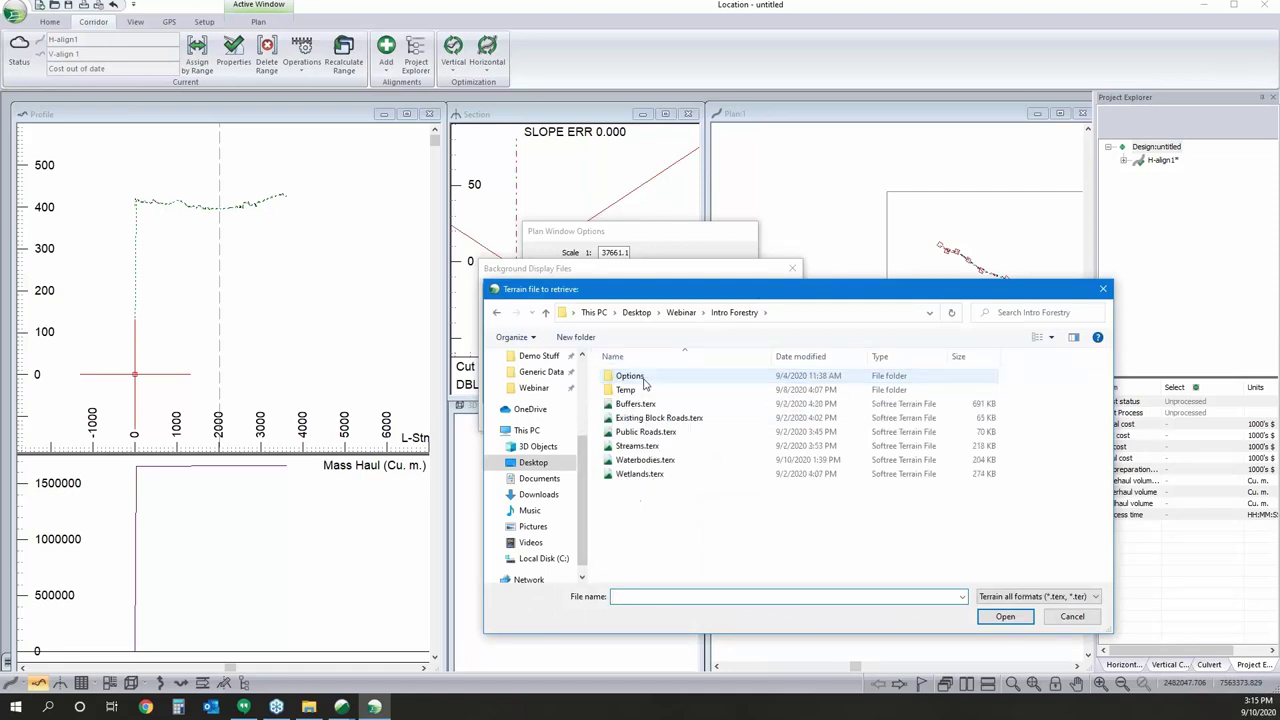
click(640, 404)
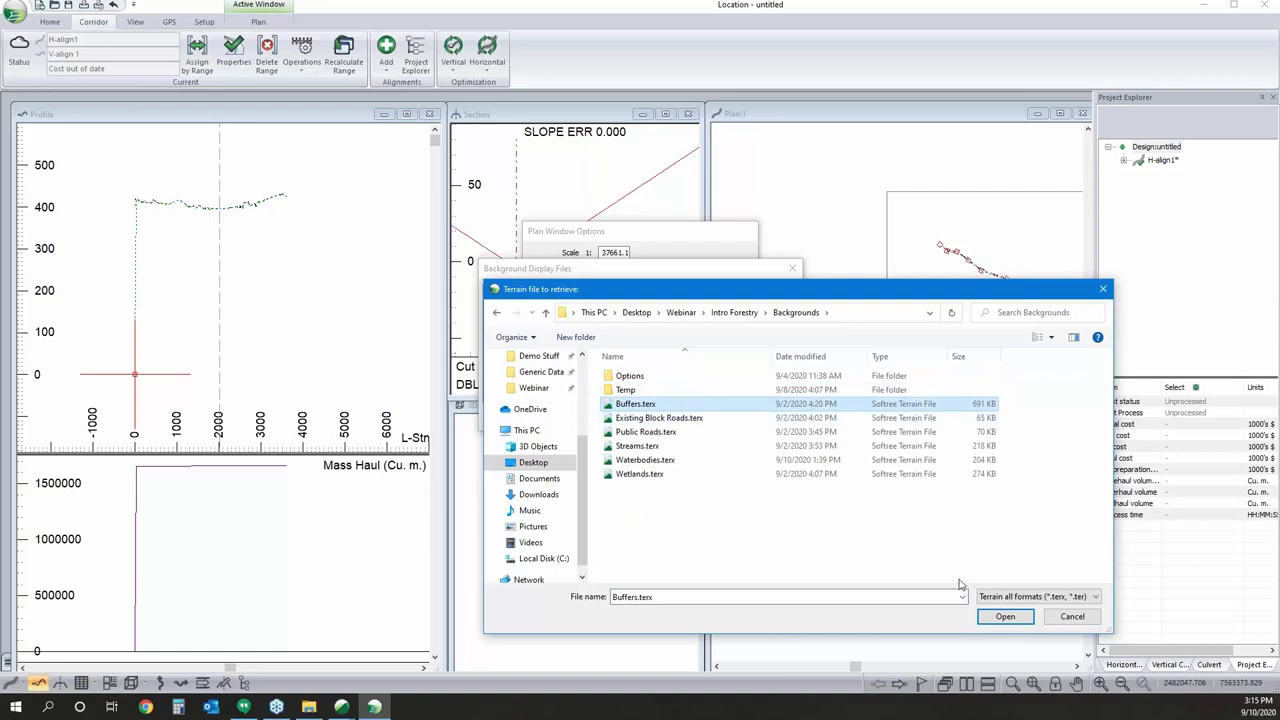
click(990, 617)
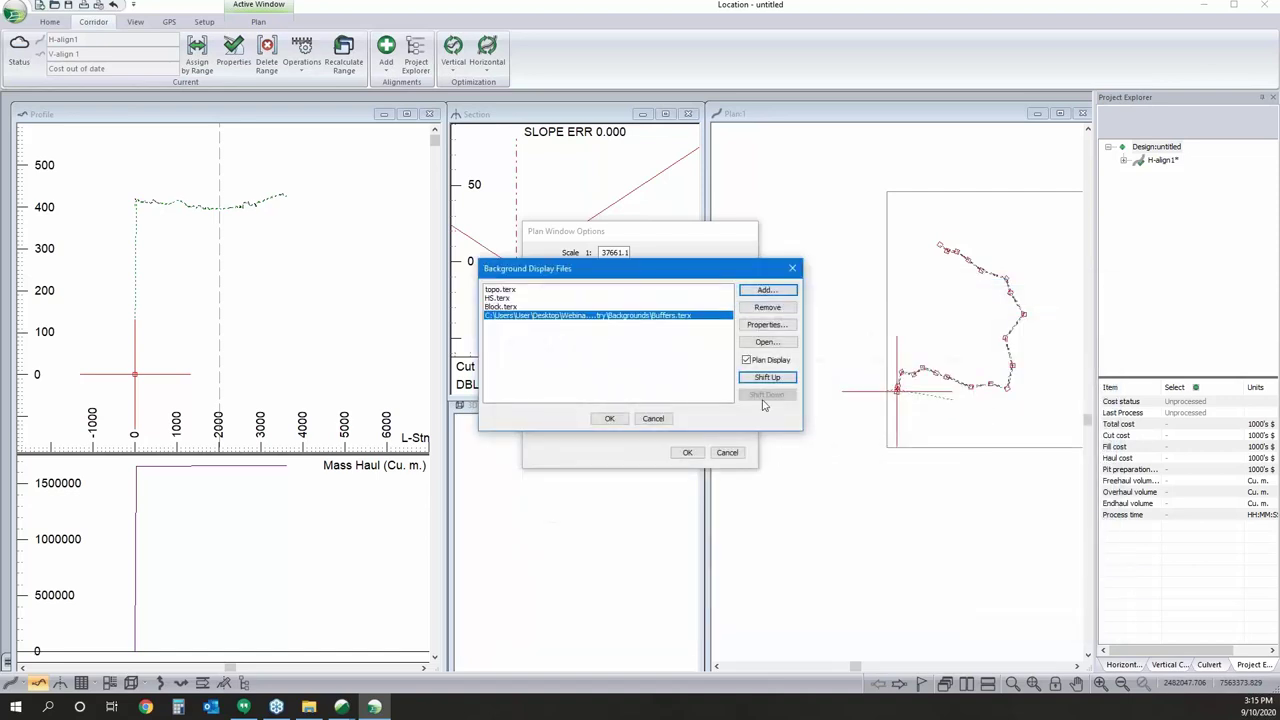
Add Existing Block Roads.terx and Public Roads.terx from the Backgrounds folder to the background display files.
click(766, 290)
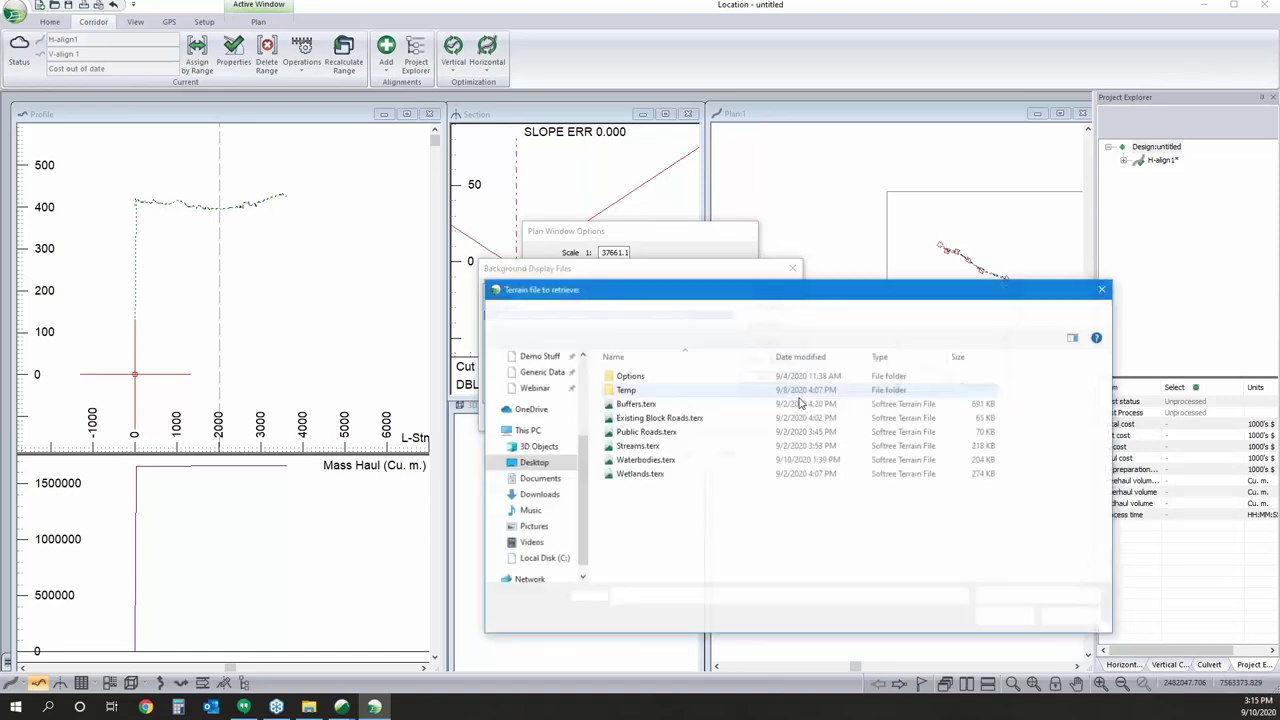
click(676, 420)
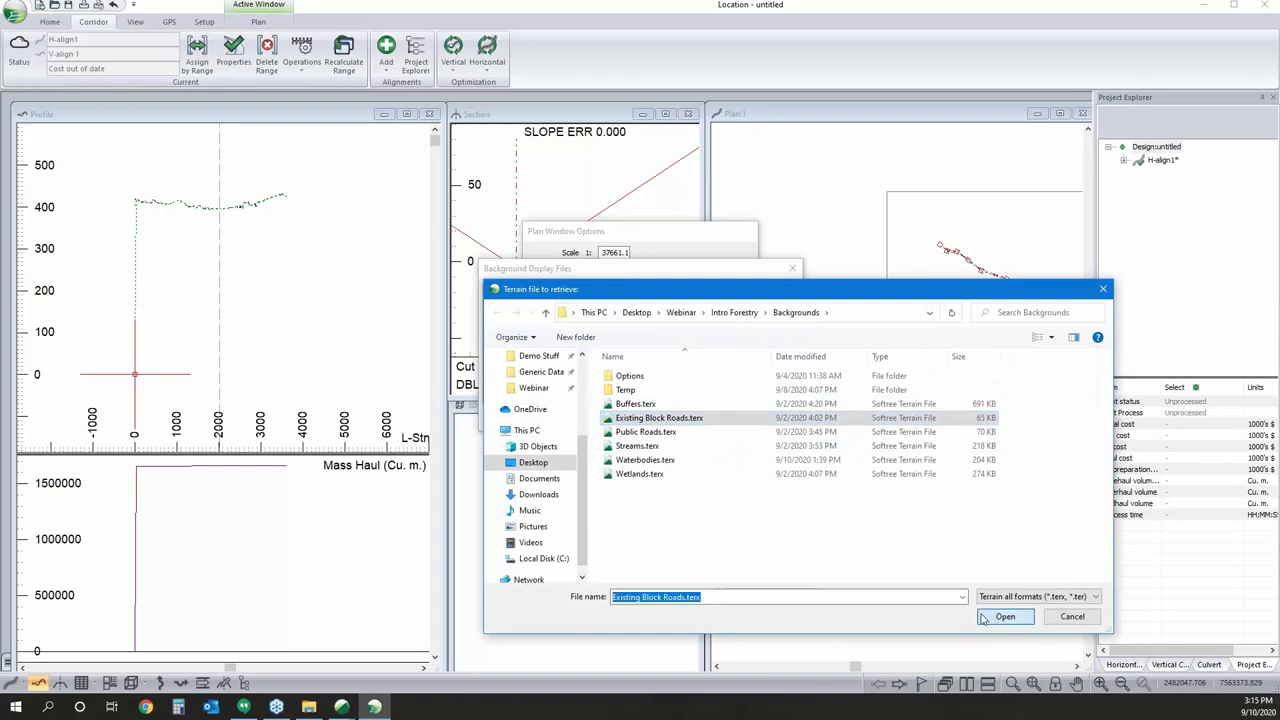
click(1005, 616)
click(638, 432)
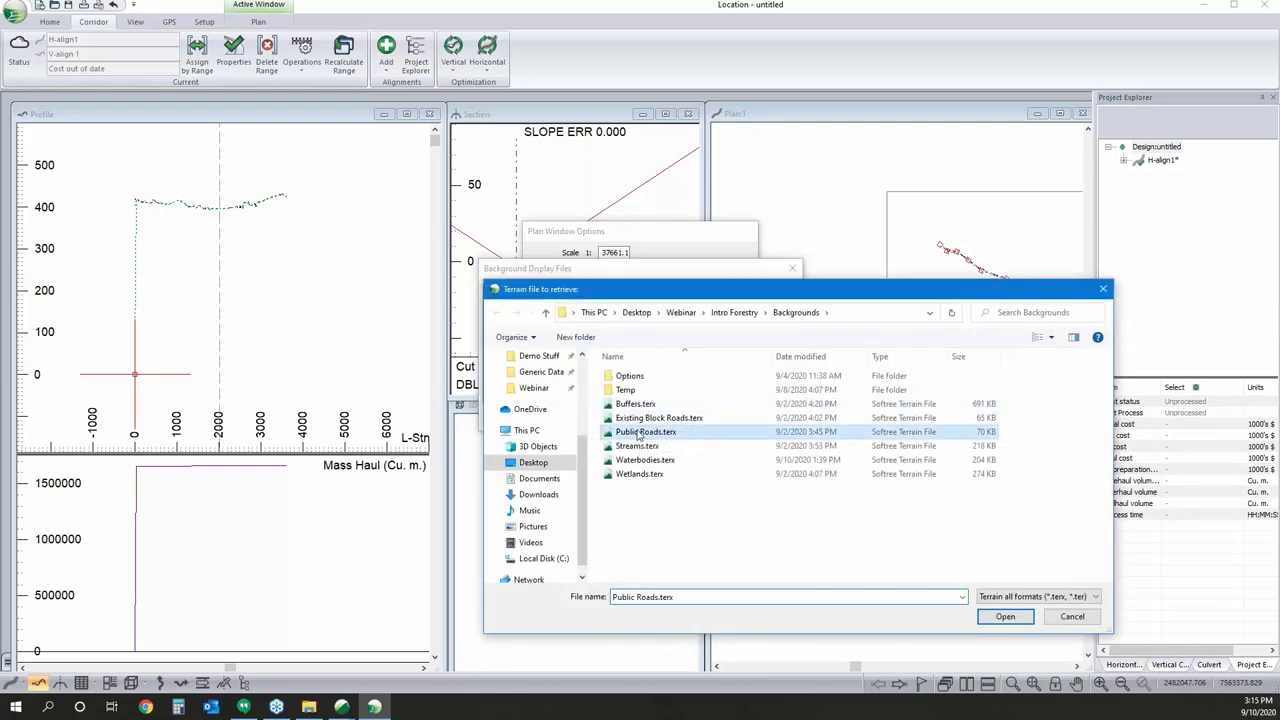
click(1005, 616)
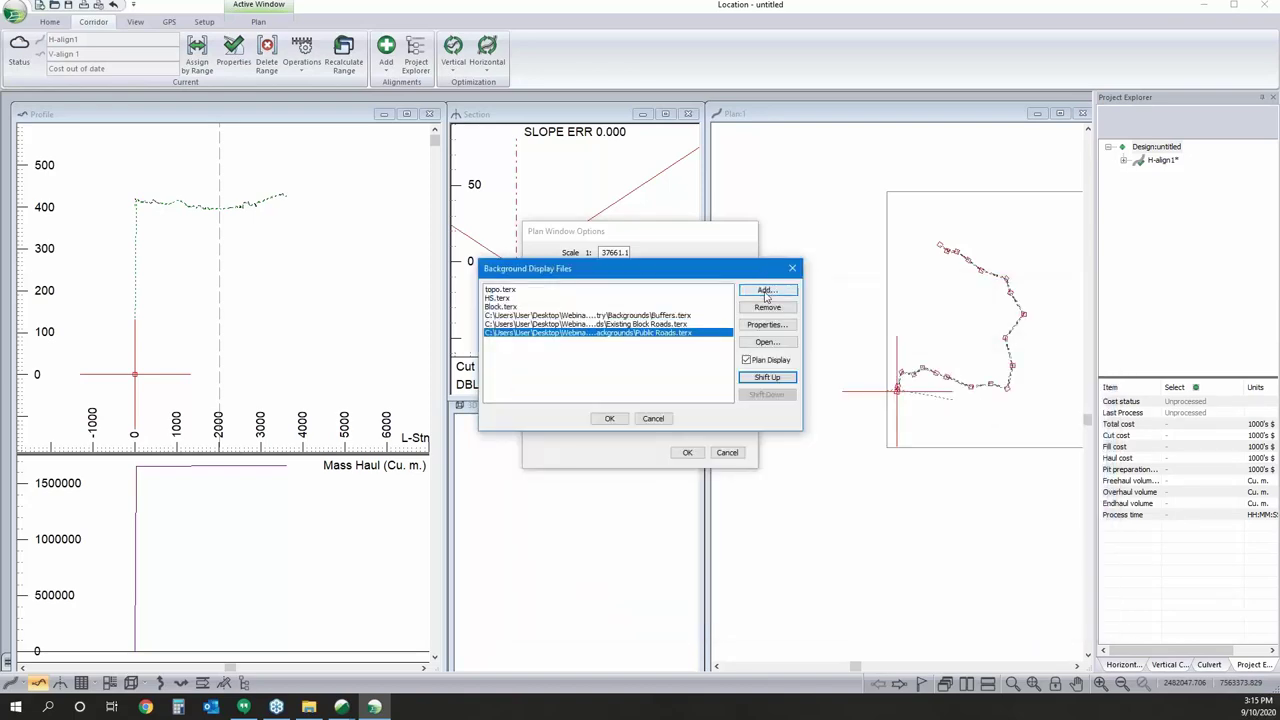
Add Streams.terx, Waterbodies.terx and Wetlands.terx to the background display files.
click(766, 291)
click(640, 445)
click(1005, 618)
click(766, 291)
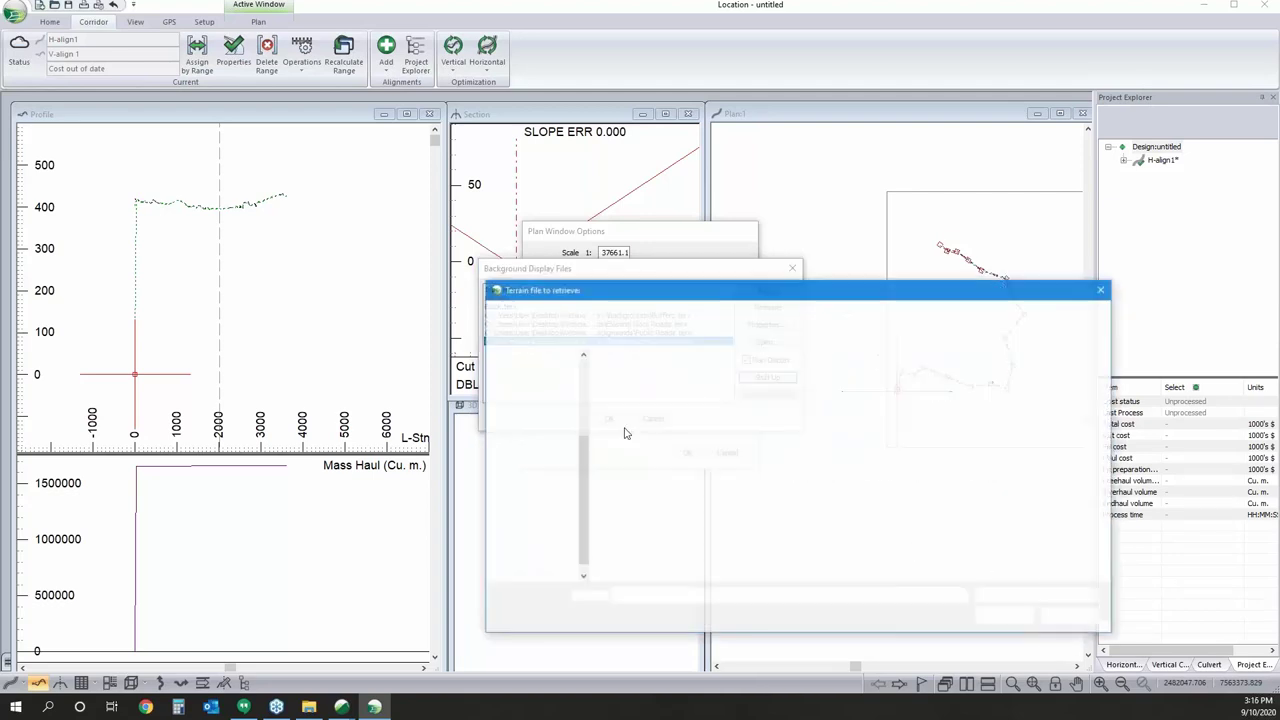
click(645, 459)
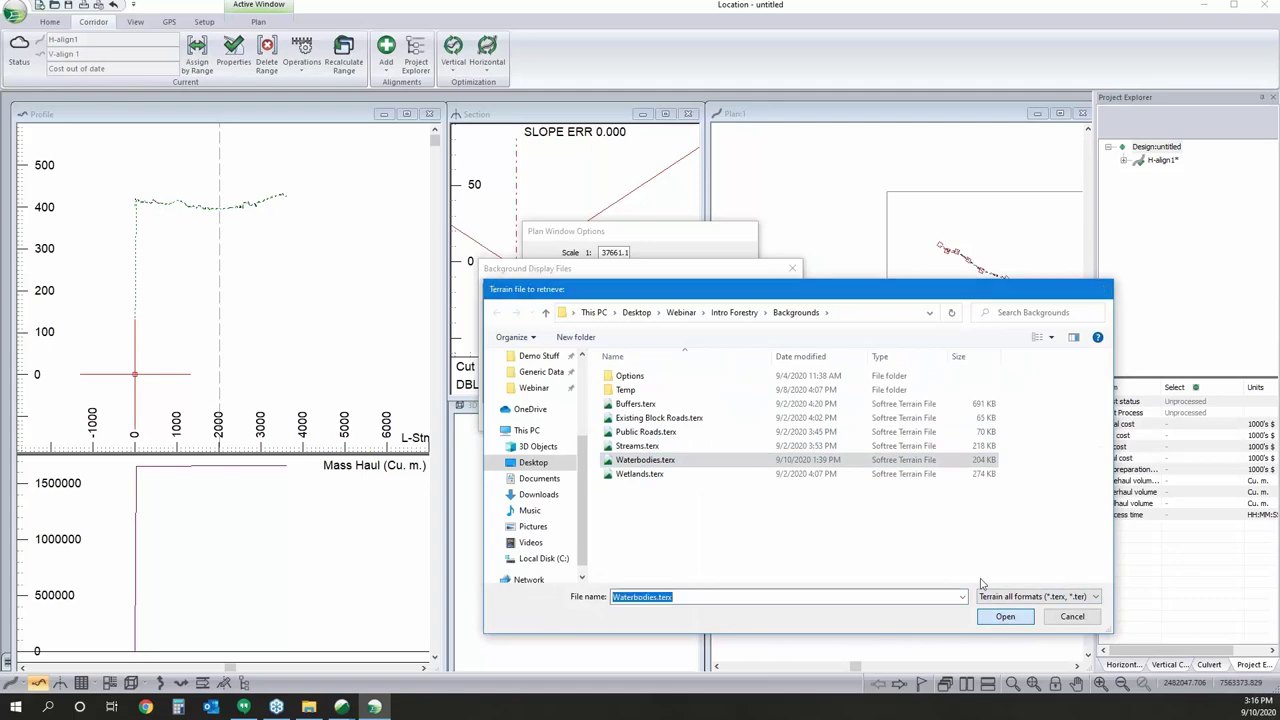
click(1005, 616)
click(766, 291)
click(648, 477)
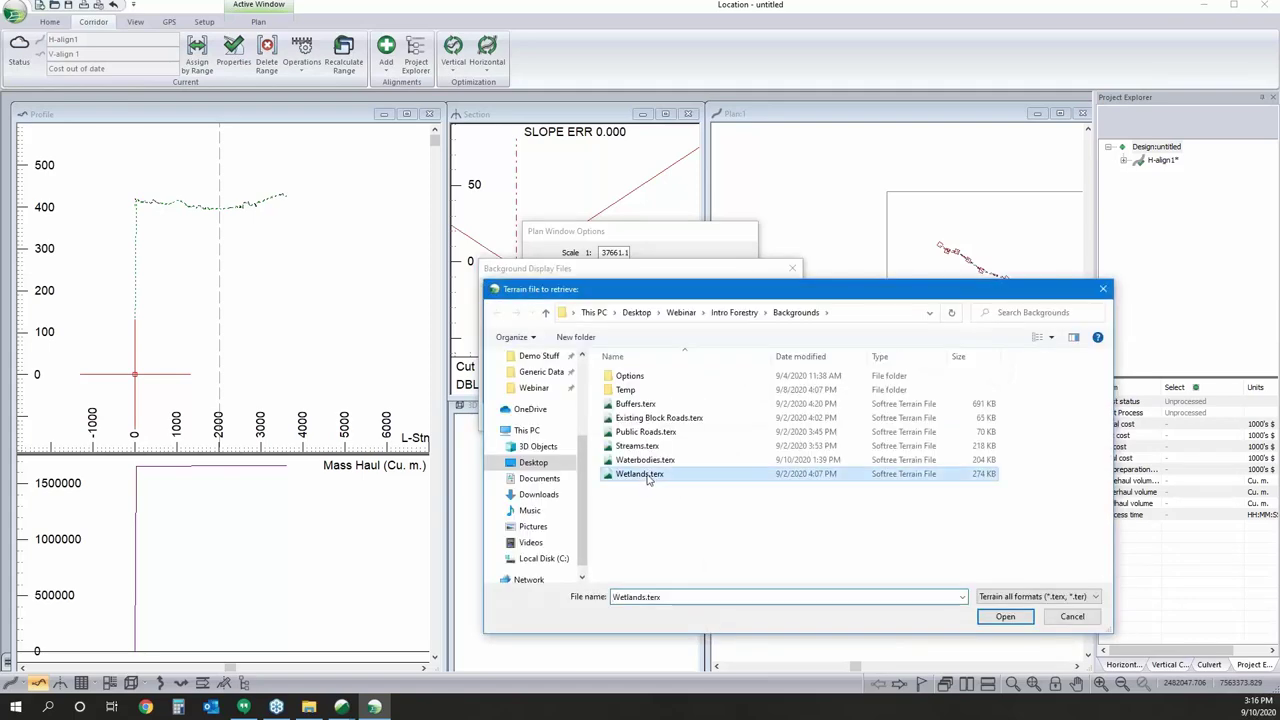
click(1005, 620)
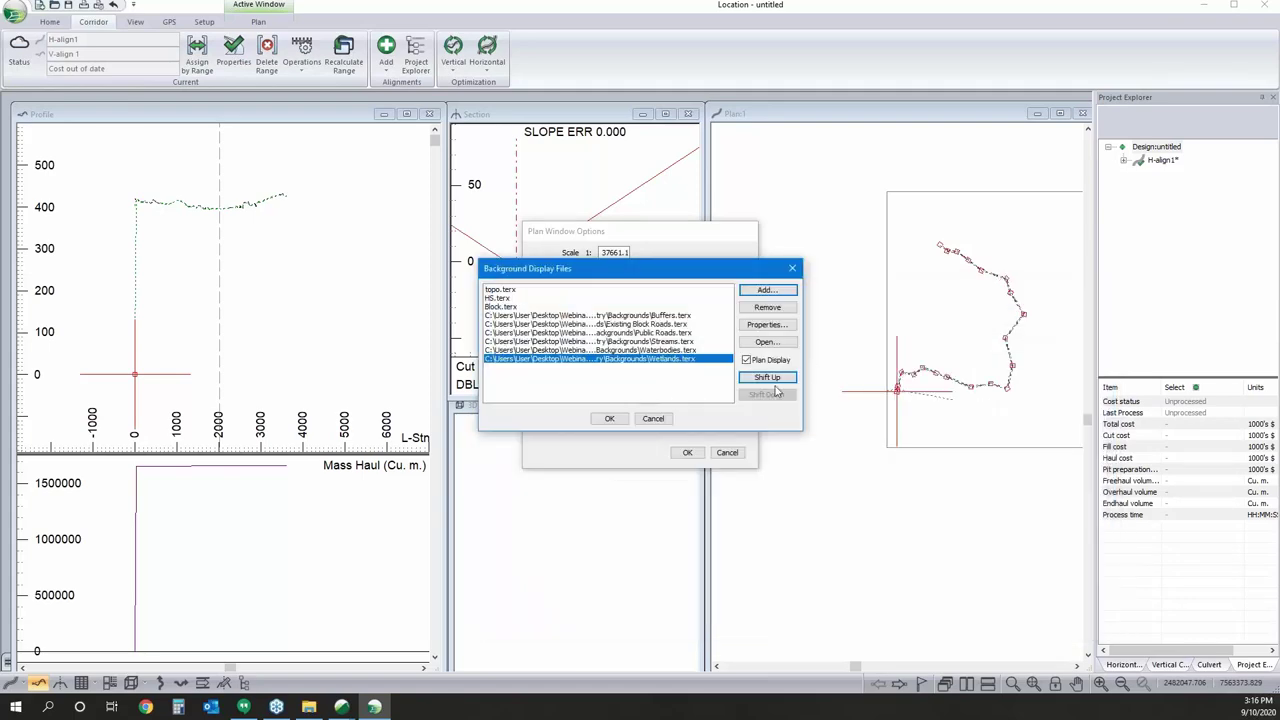
Move Wetlands.terx above Streams.terx and apply the plan options, continuing past the coordinate system warnings and suppressing further ones.
click(771, 377)
click(771, 377)
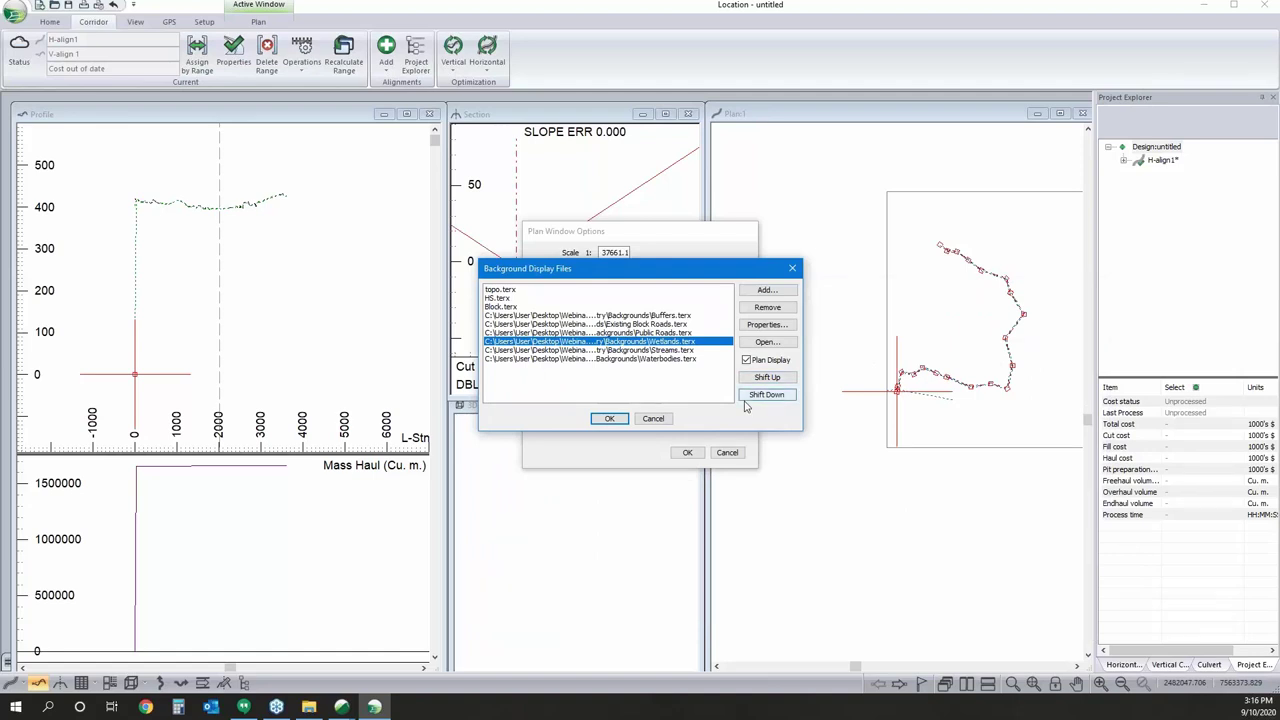
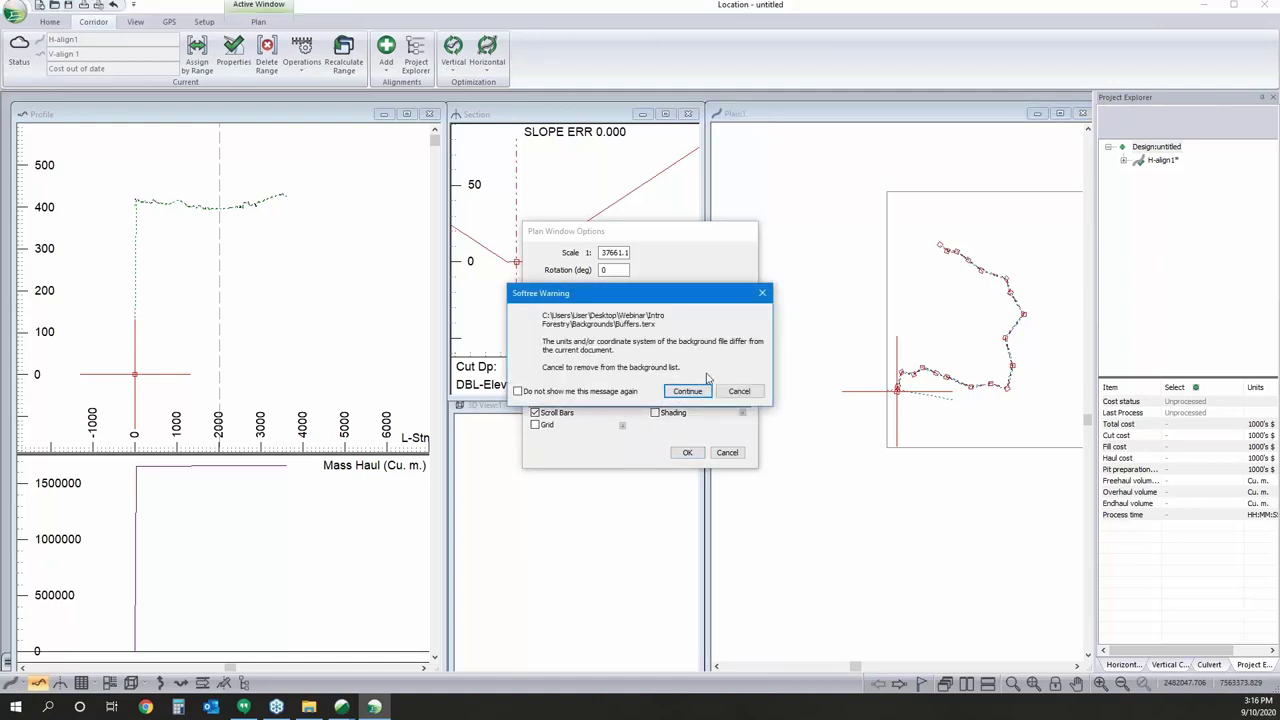
click(690, 391)
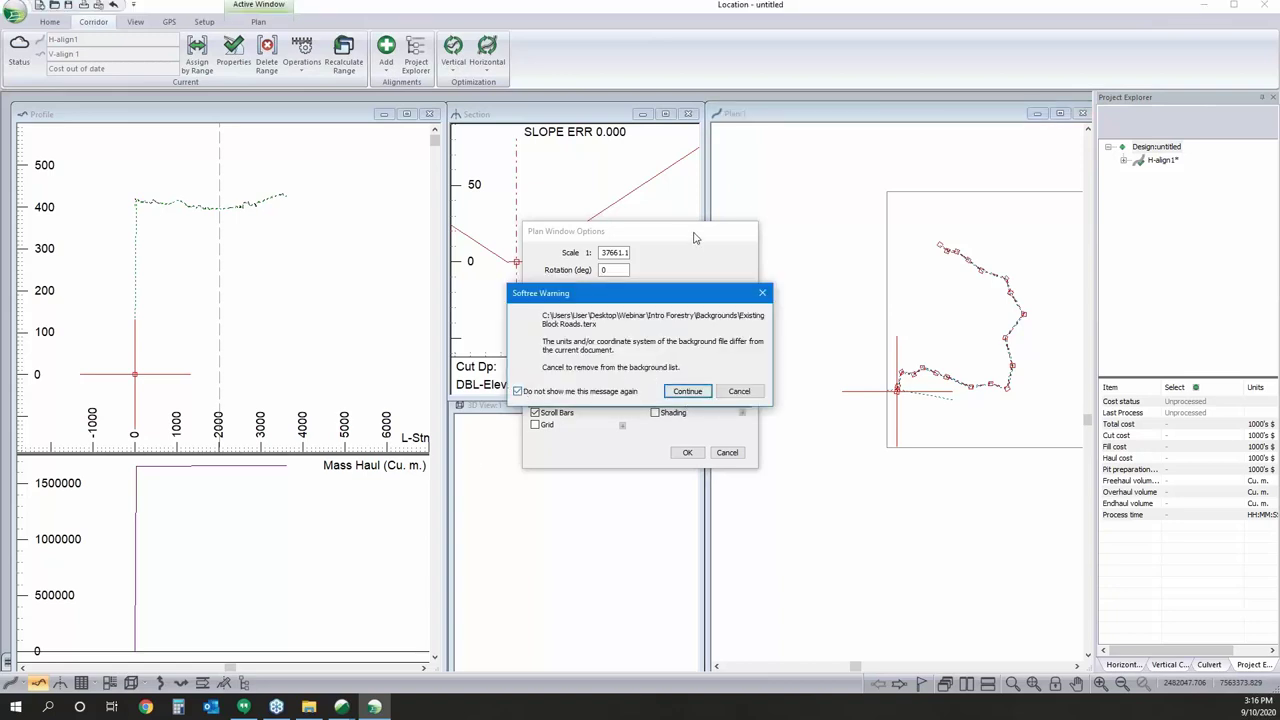
click(684, 391)
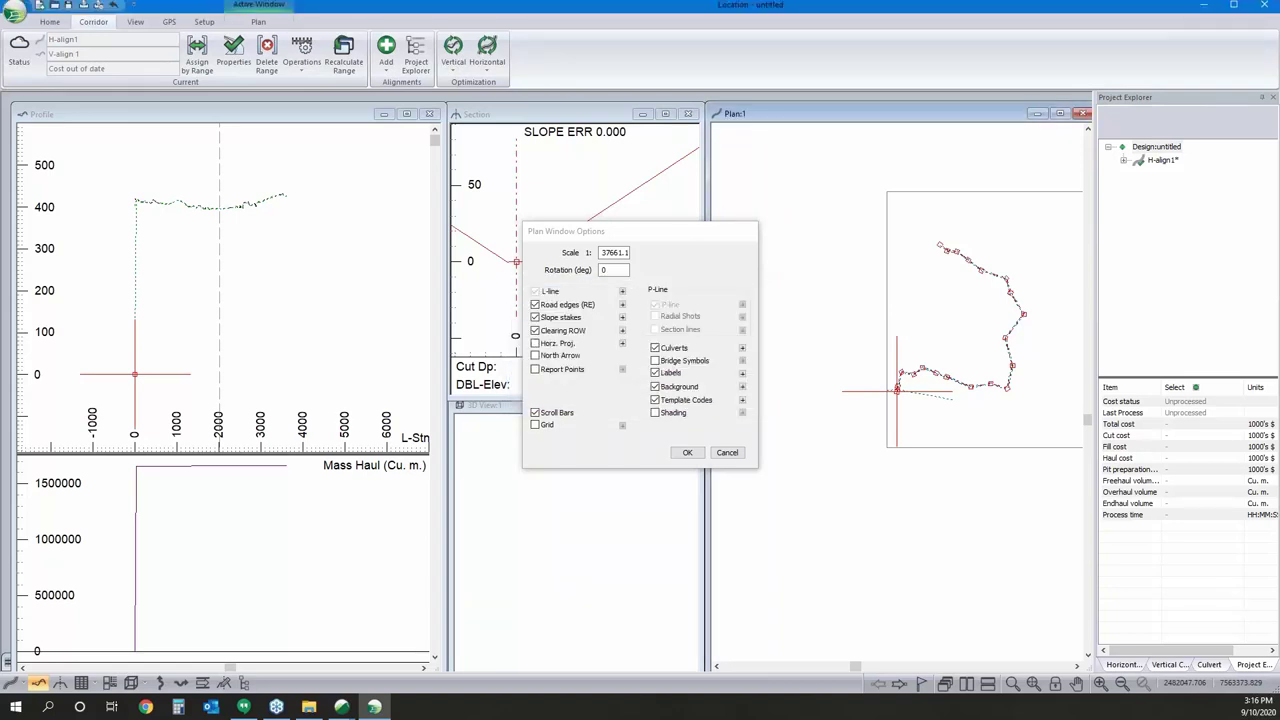
click(686, 453)
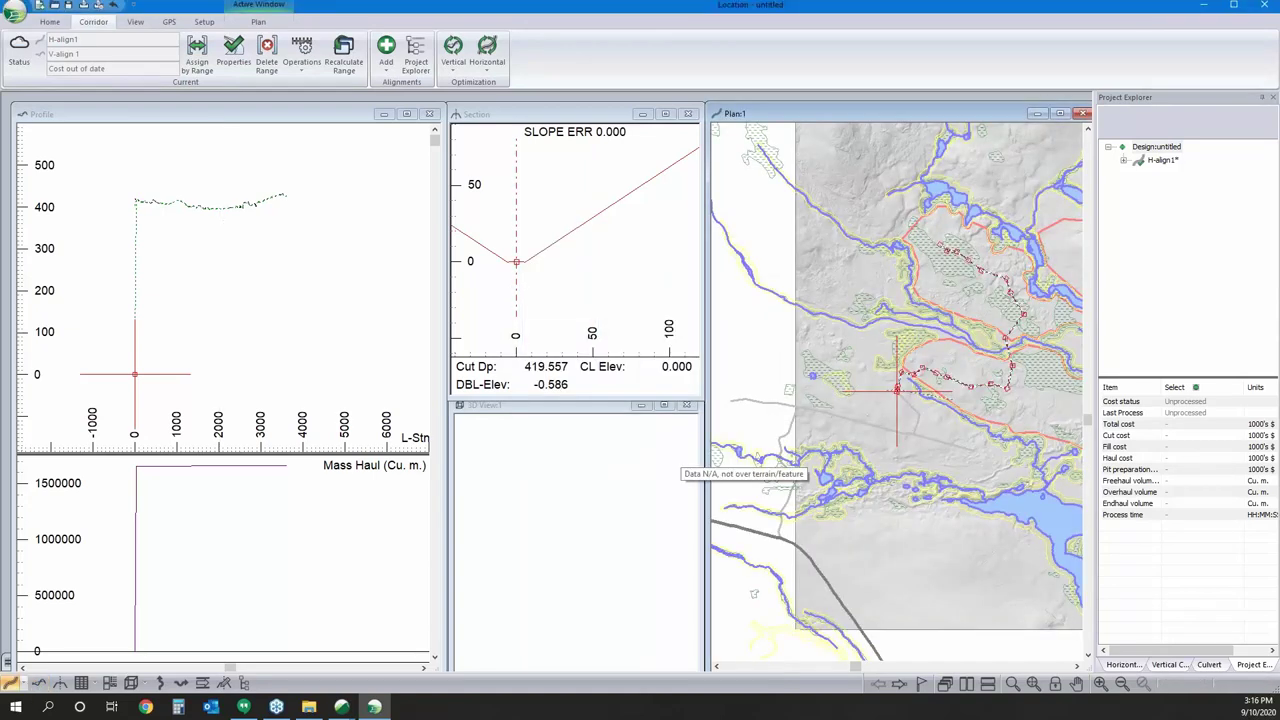
Raise the profile's vertical point at station 0.000 to ground level, about elevation 418 m, with the Add/Edit IP Tool.
right_click(110, 364)
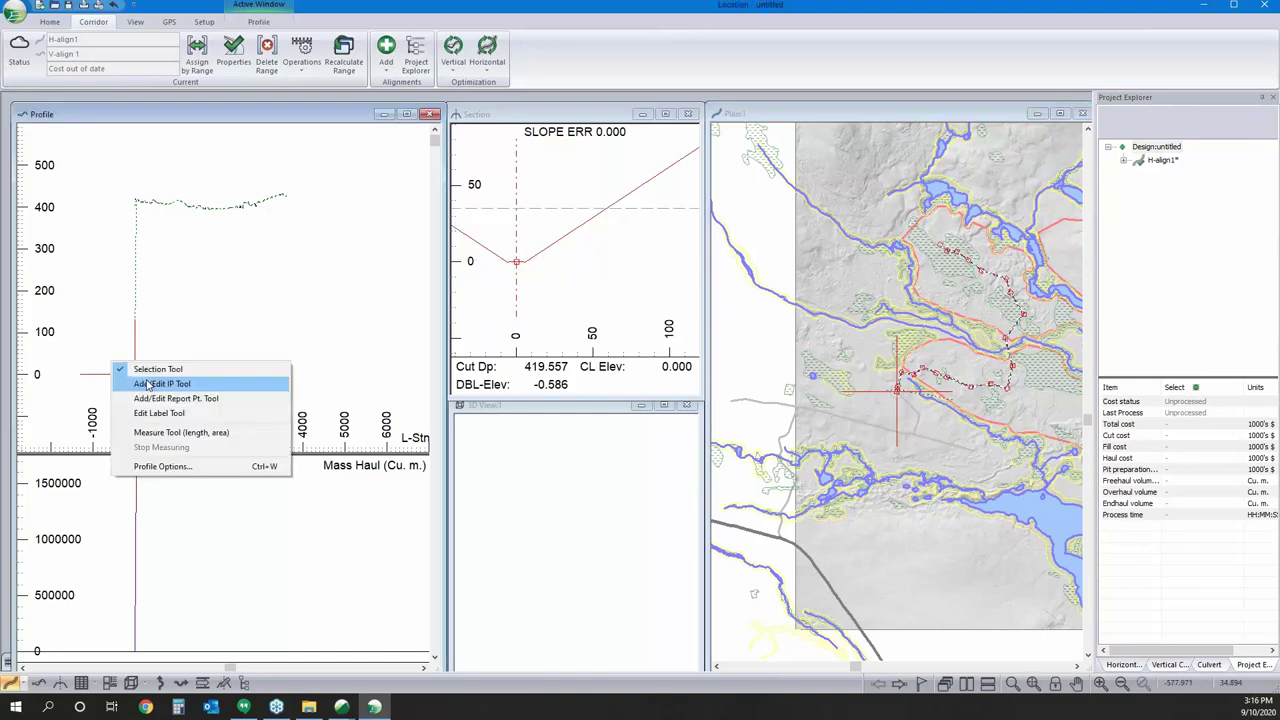
click(148, 386)
drag(134, 372, 134, 200)
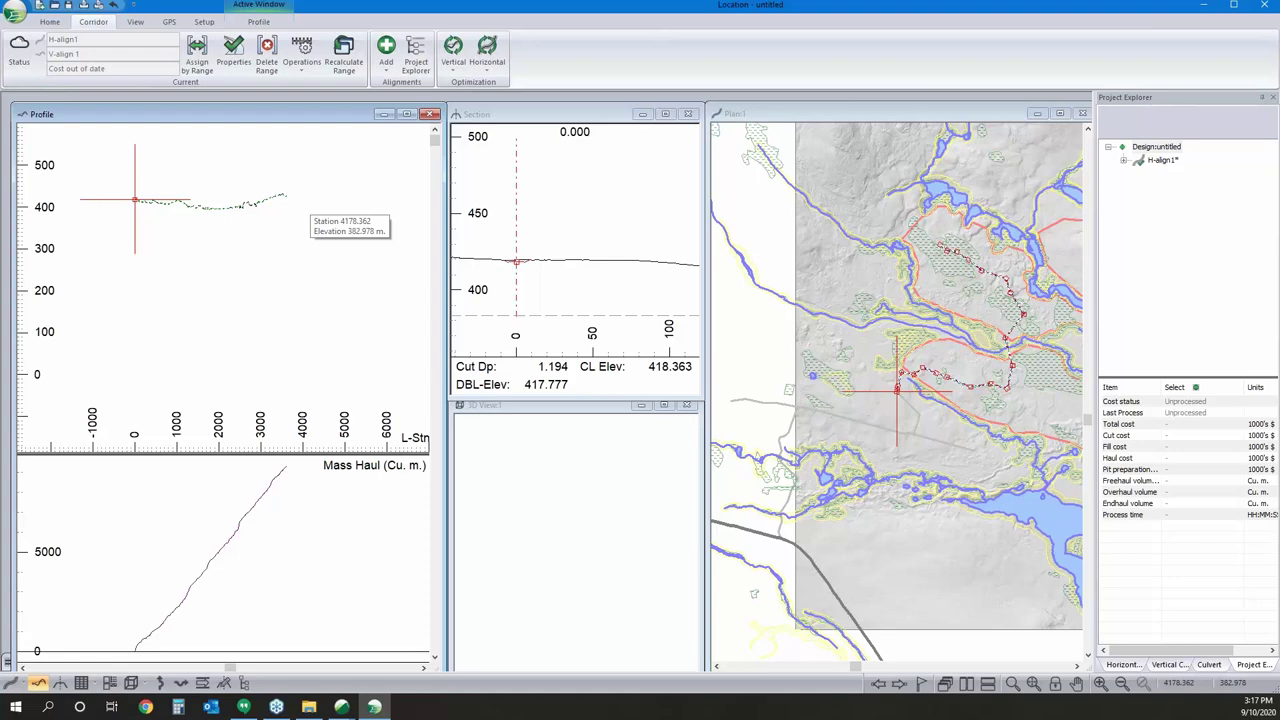
Switch the plan window to the Selection Tool and examine the road alignment against the streams, wetlands, buffers and block boundaries.
click(930, 345)
scroll(930, 345, up, 2)
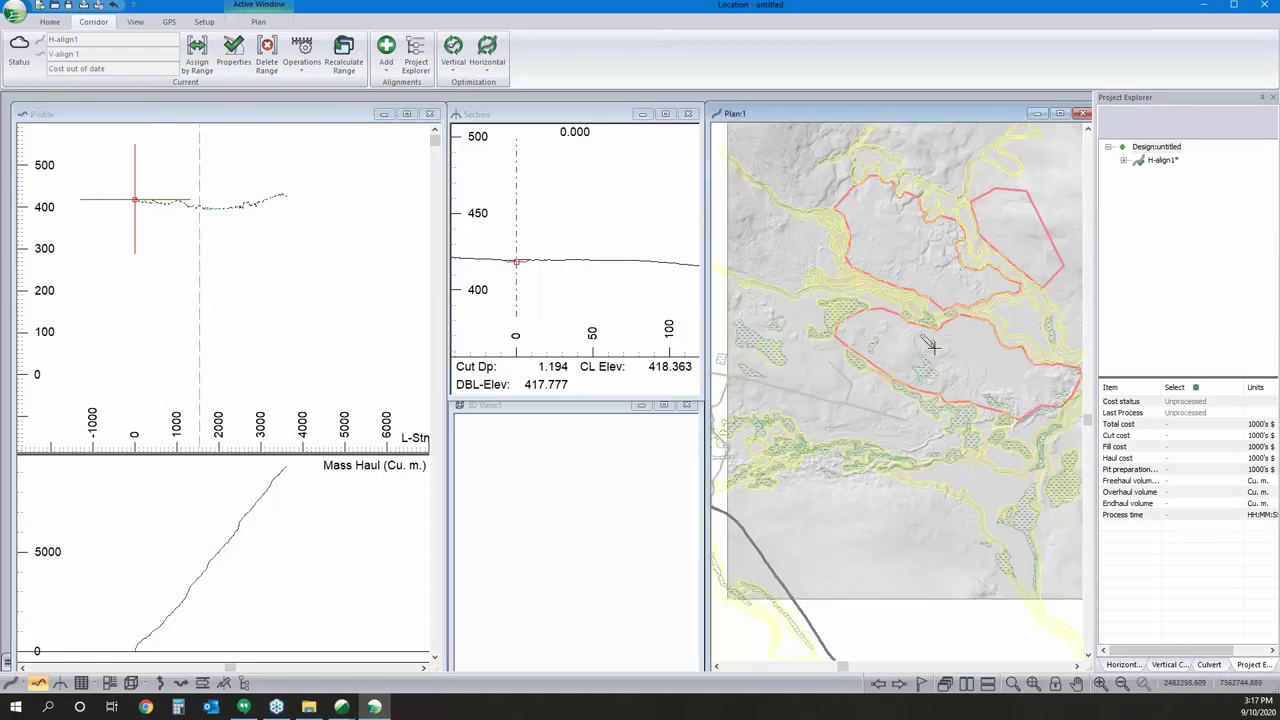
right_click(931, 343)
click(955, 346)
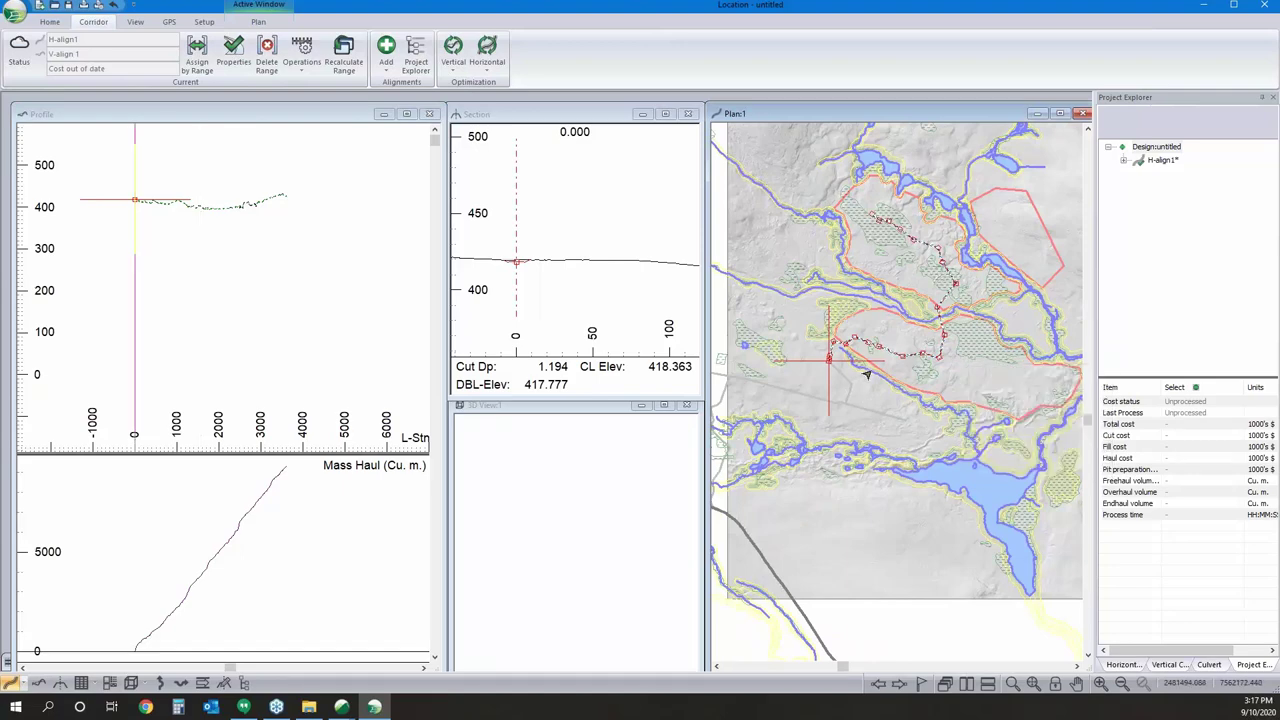
scroll(848, 345, up, 2)
scroll(923, 327, up, 2)
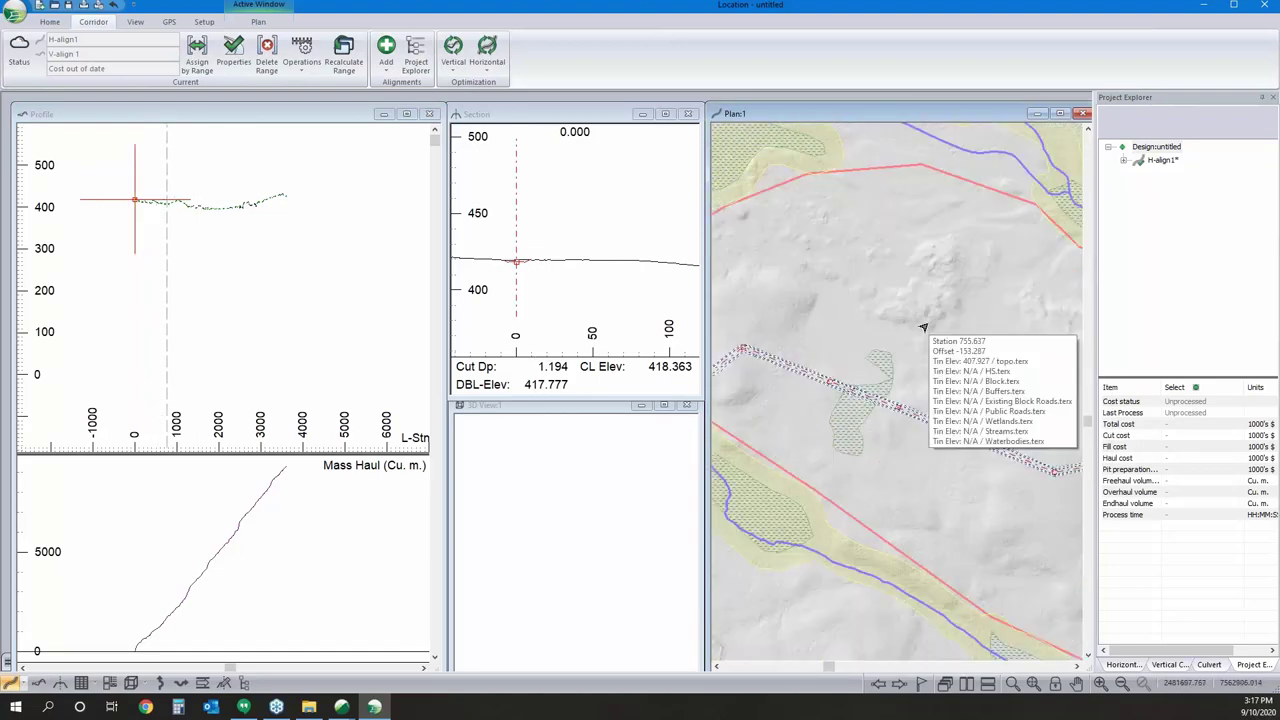
scroll(891, 363, down, 2)
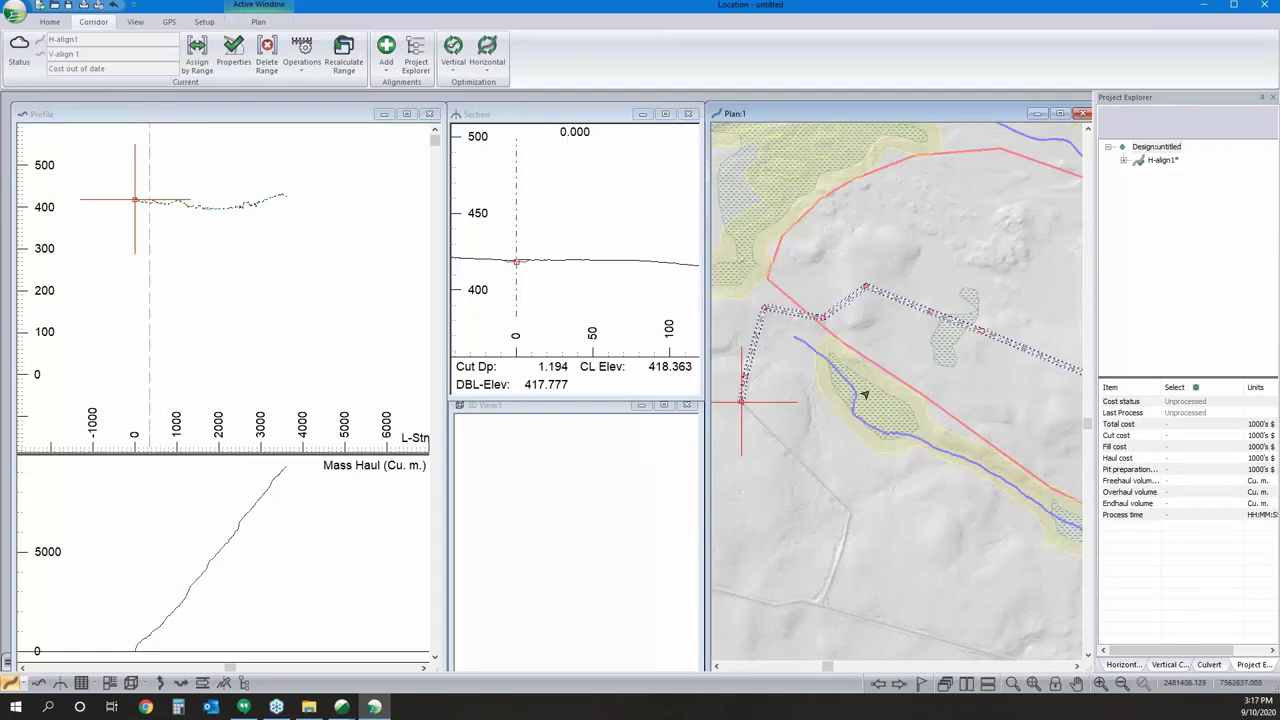
mouse_move(856, 346)
mouse_move(241, 211)
Review the Resource Low Volume template in the Template Editor, then close the editor without saving changes.
click(580, 235)
click(49, 21)
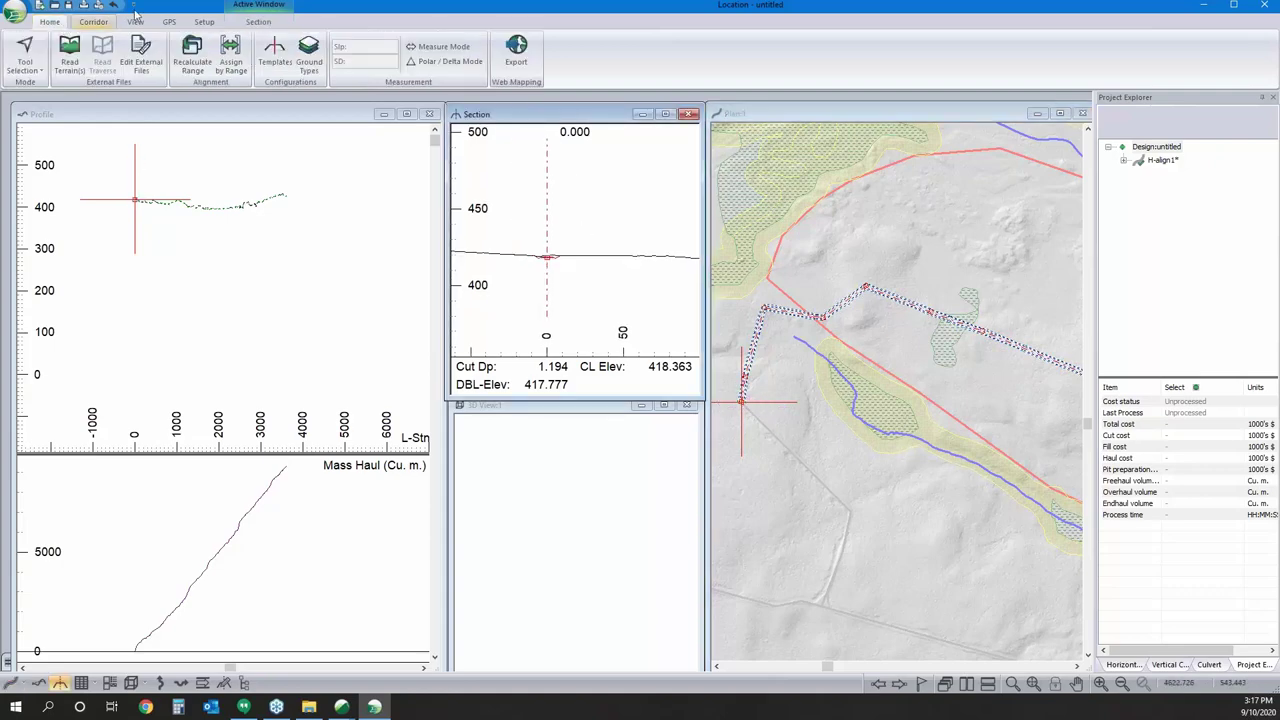
click(277, 52)
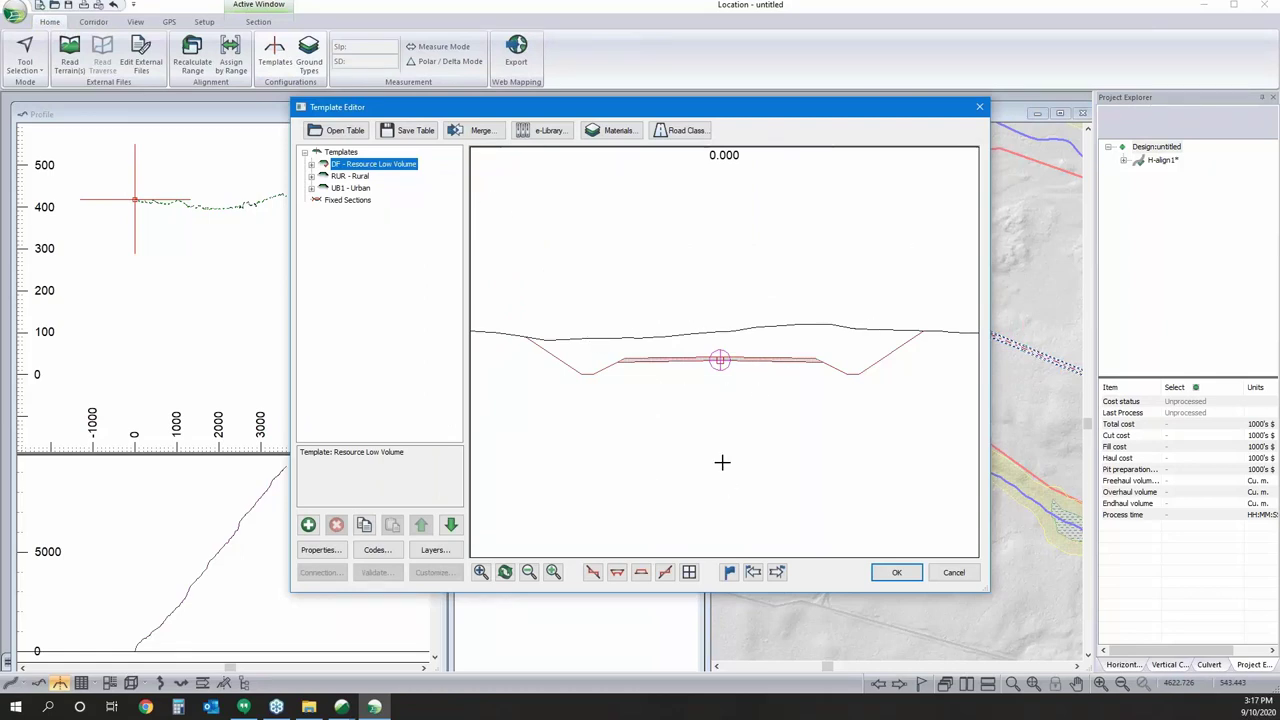
click(965, 575)
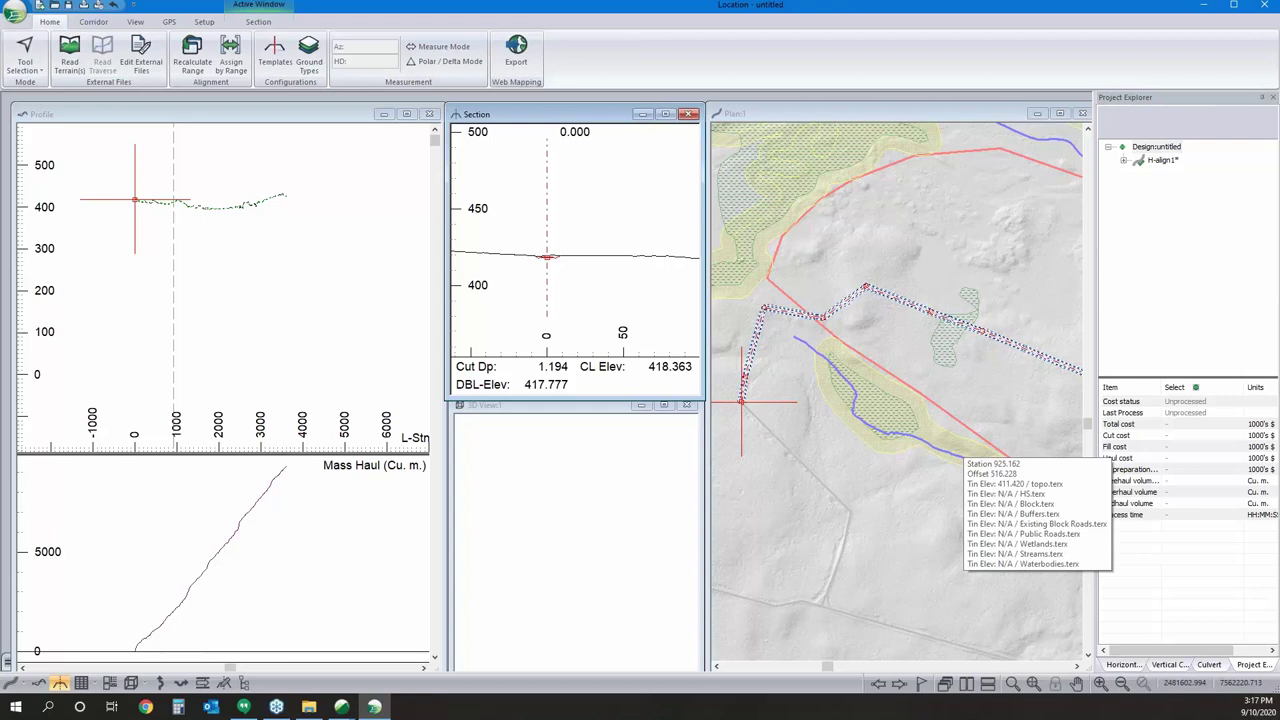
Examine the road template's fit to the ground in the cross section at station 0.000.
scroll(547, 250, up, 1)
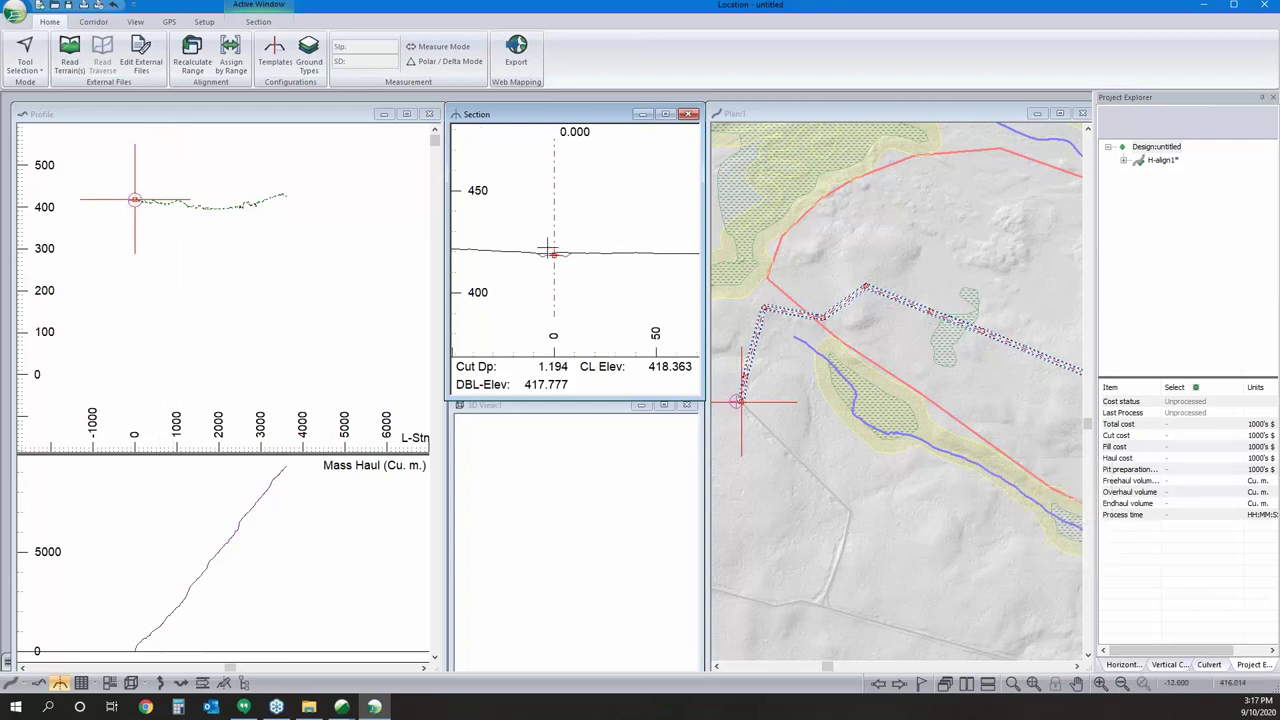
scroll(547, 250, up, 2)
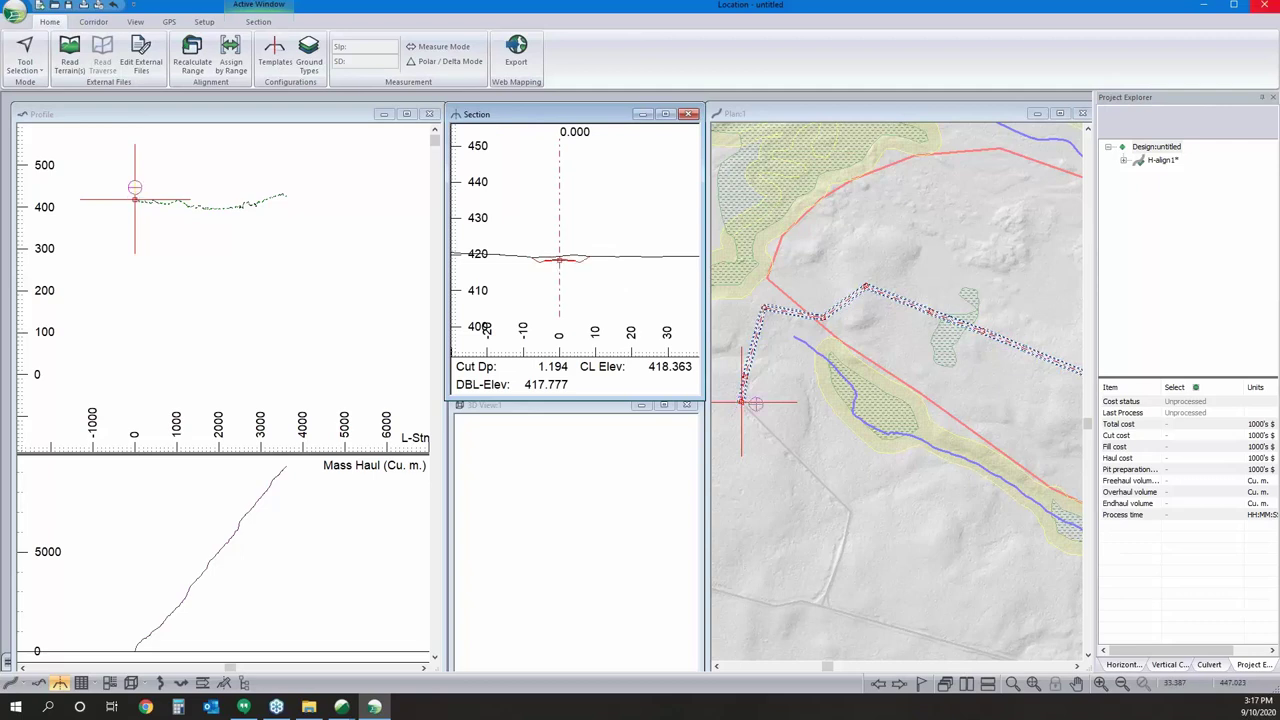
mouse_move(1008, 345)
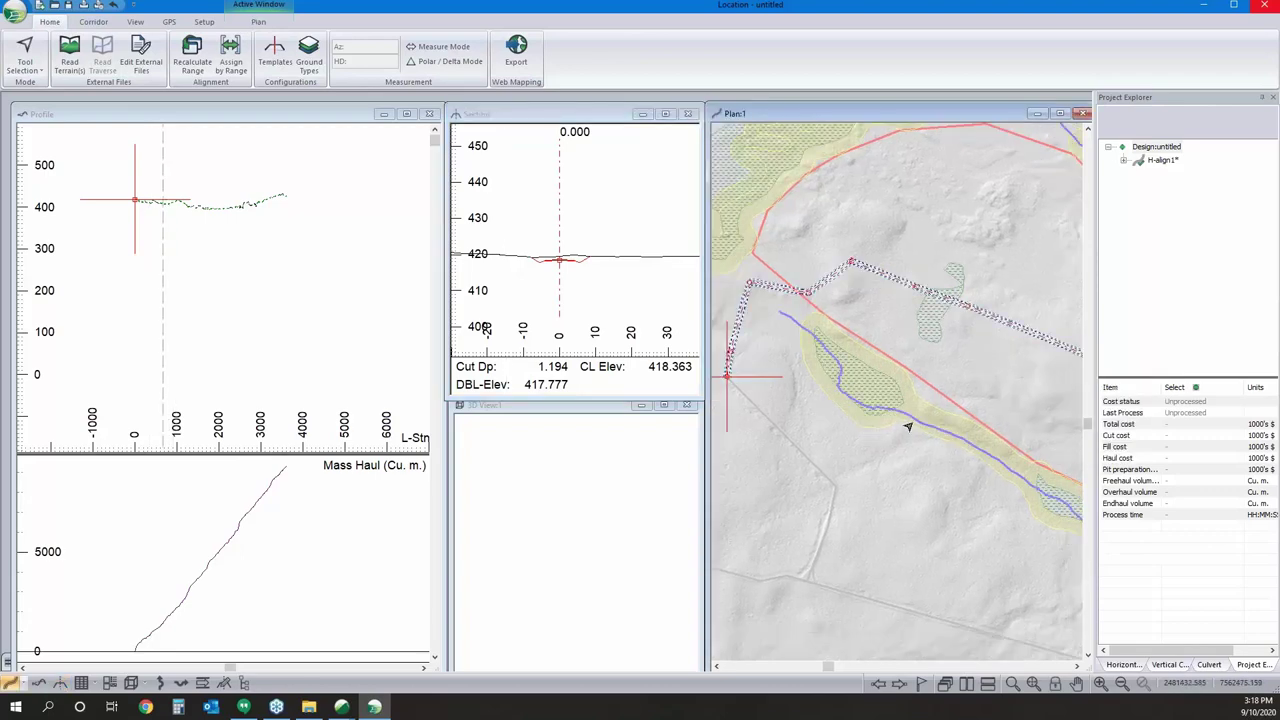
Add a circular horizontal curve of radius 100 at the alignment's first sharp bend, the second IP after the start.
click(1135, 667)
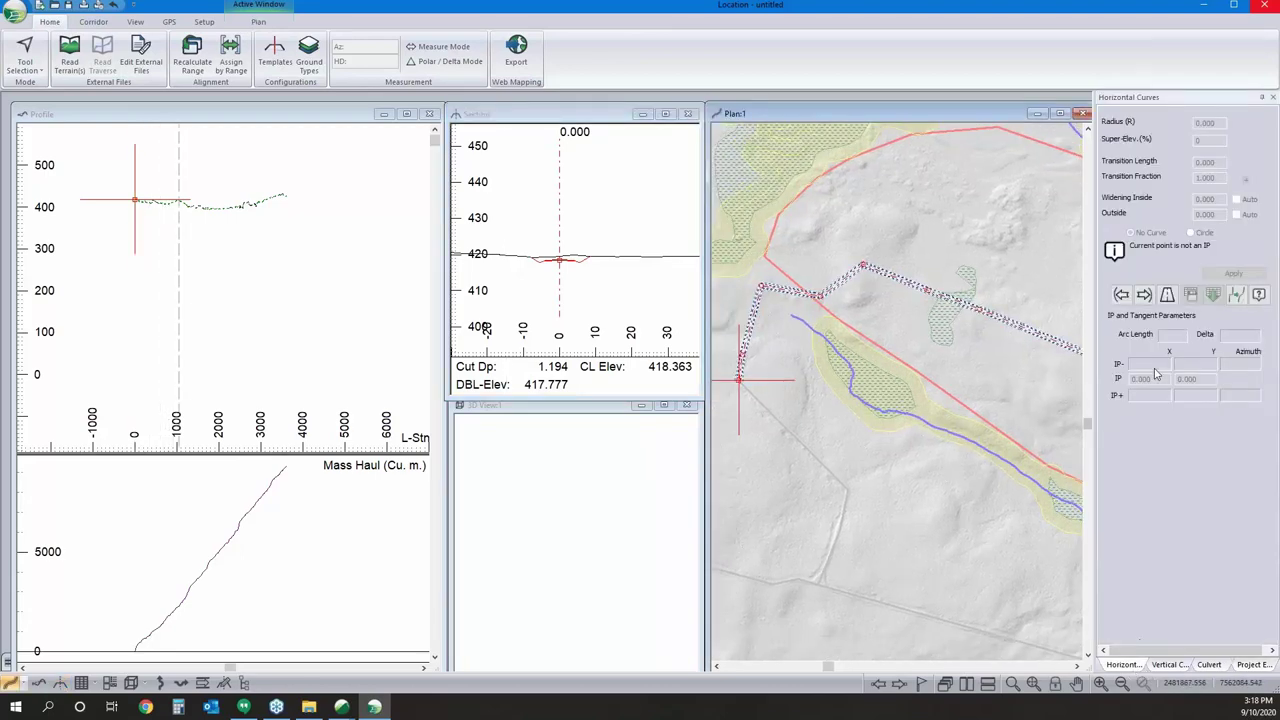
click(1143, 294)
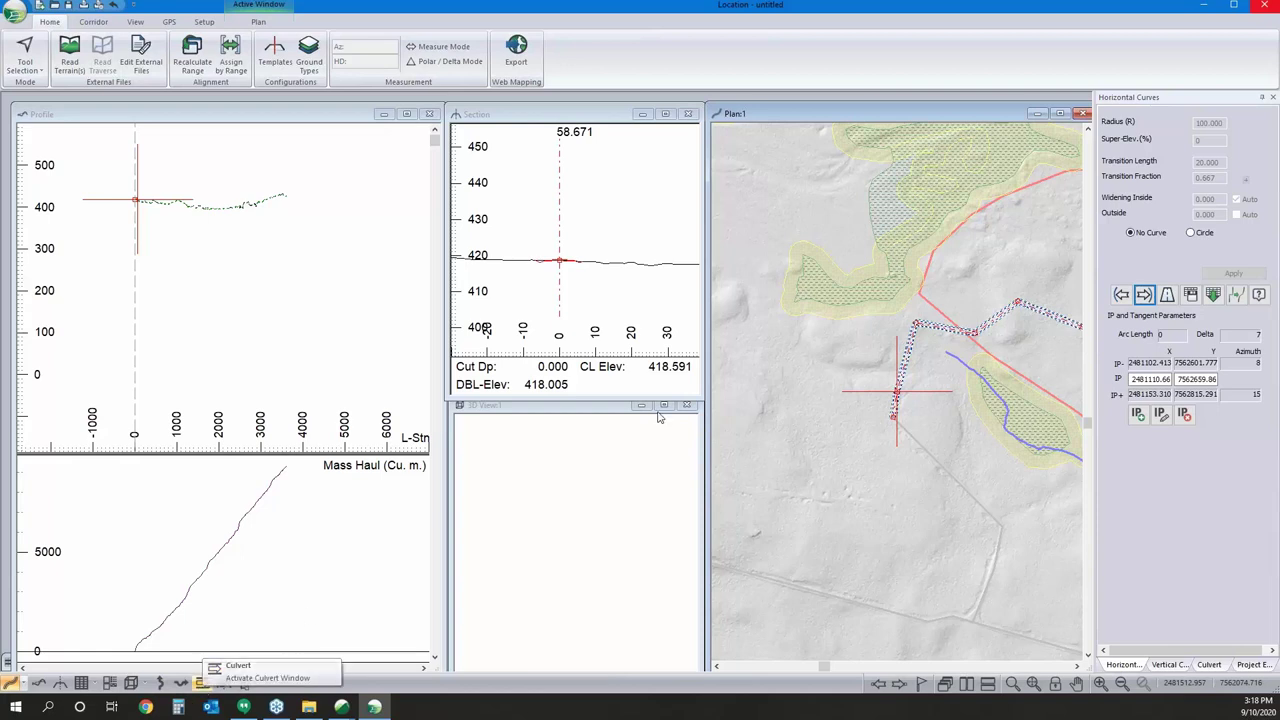
click(1145, 293)
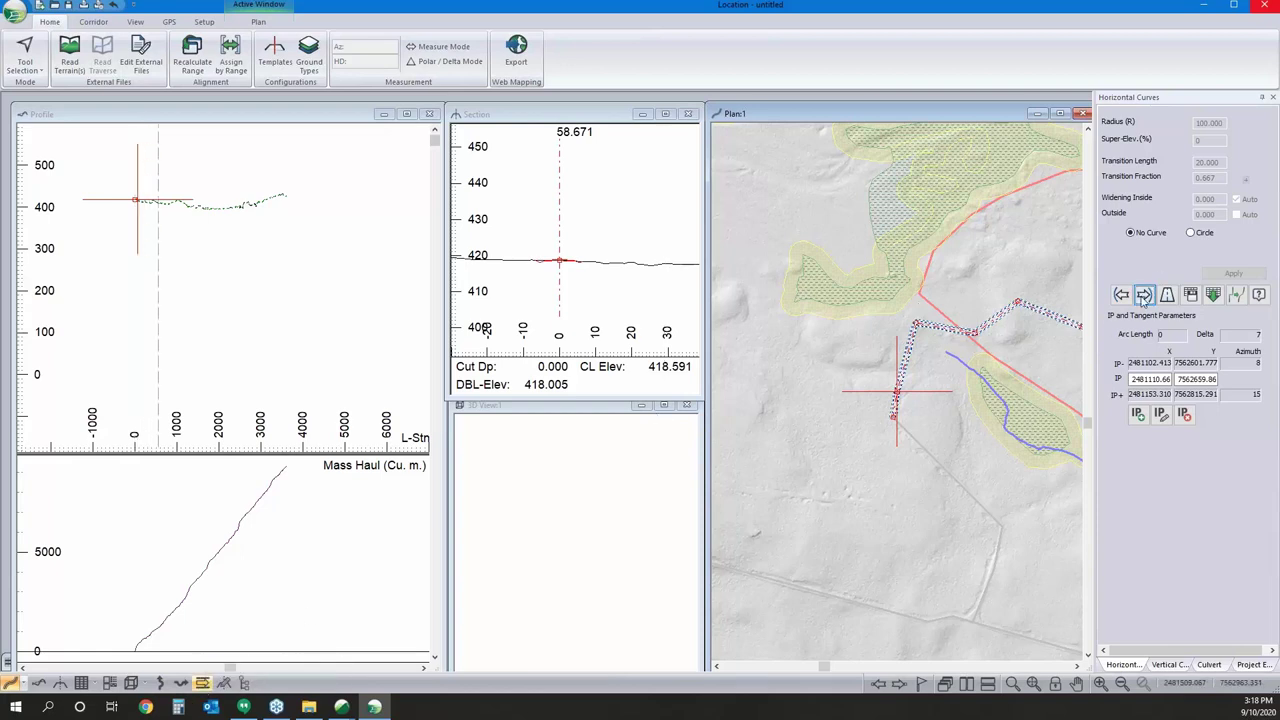
click(1190, 233)
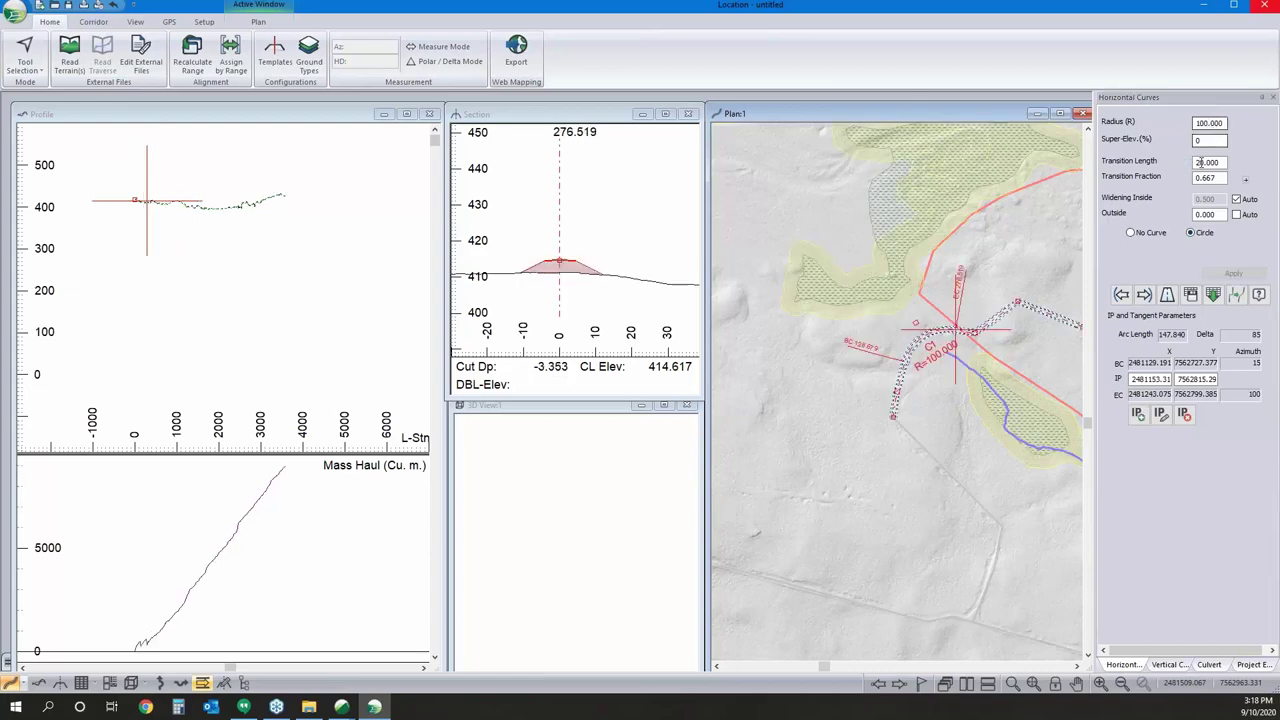
Apply a circular horizontal curve of radius 100 to the following IP, at station 320.988.
click(1145, 295)
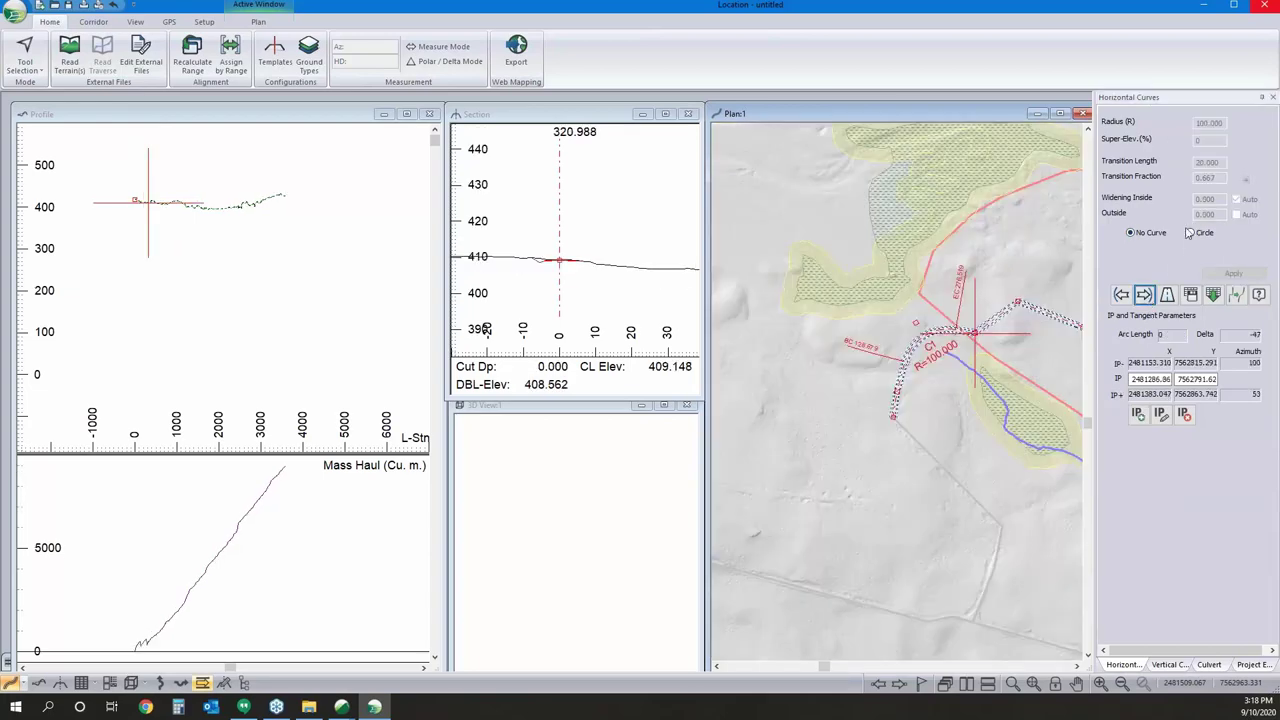
click(1190, 233)
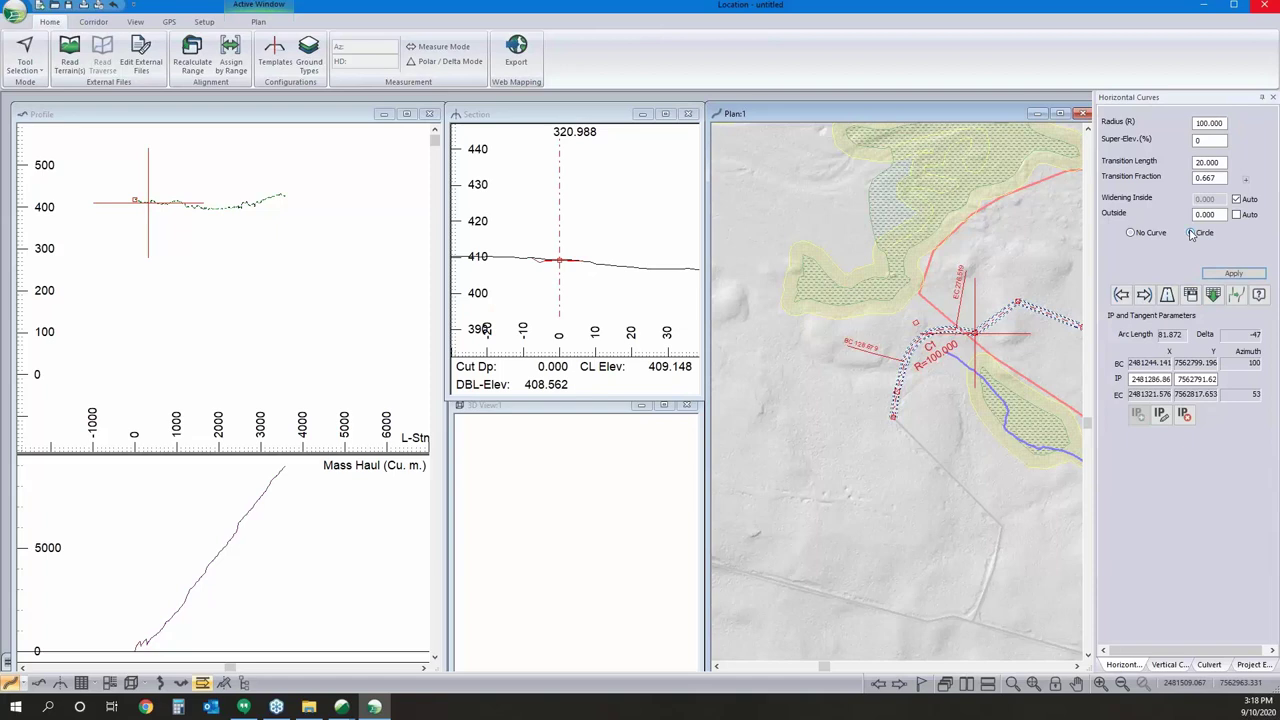
click(1234, 273)
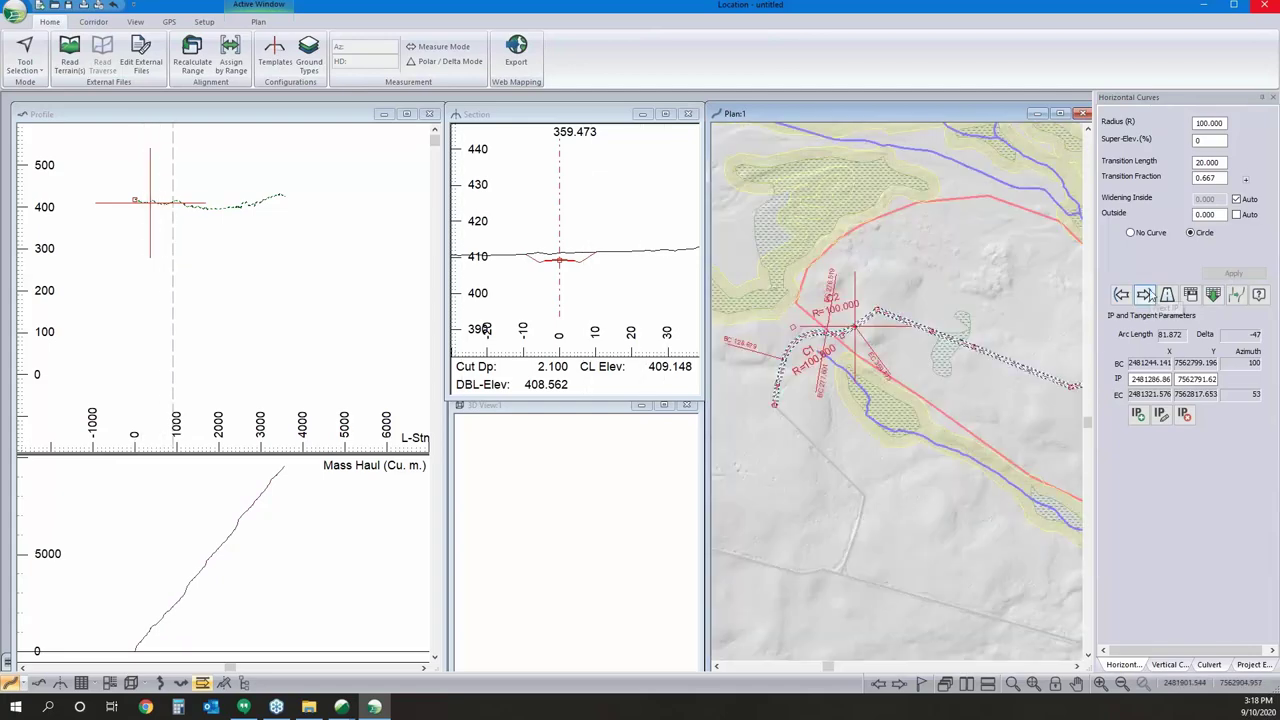
Move the second curve's IP southeast to about X 2481321.56, Y 7562768.43 with the Add/Edit IP Tool.
right_click(888, 298)
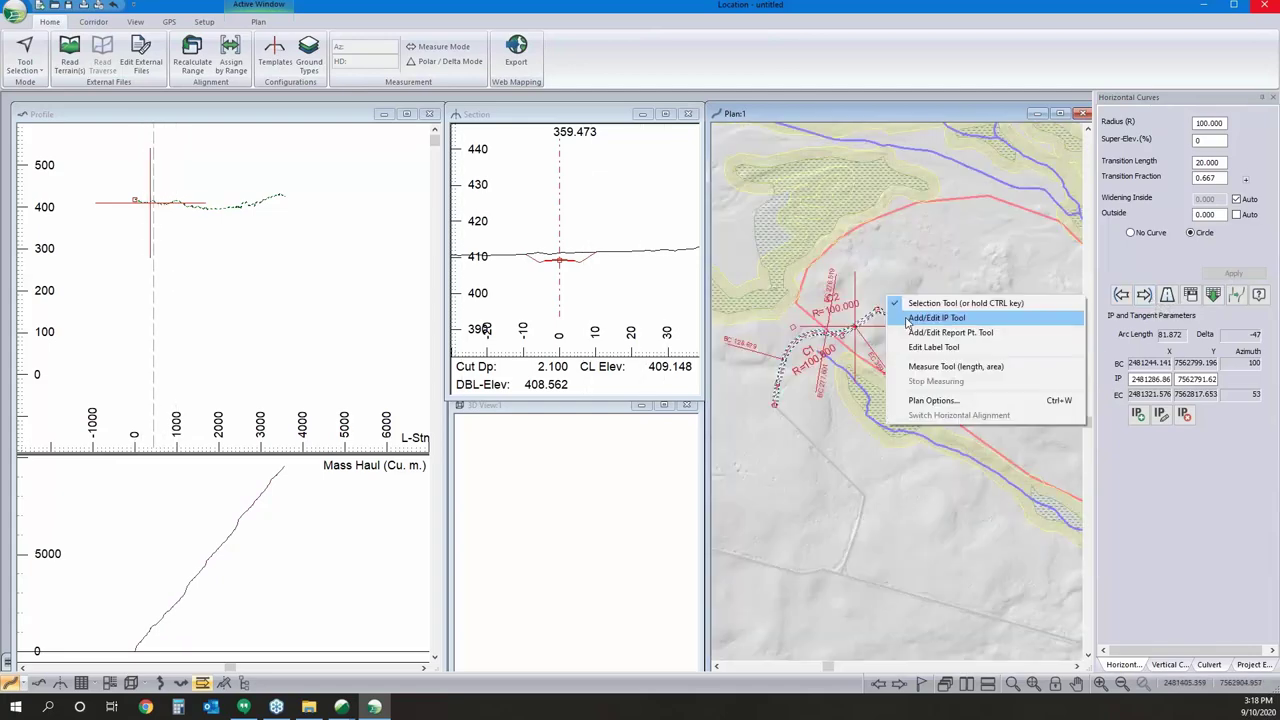
click(936, 318)
drag(826, 318, 857, 337)
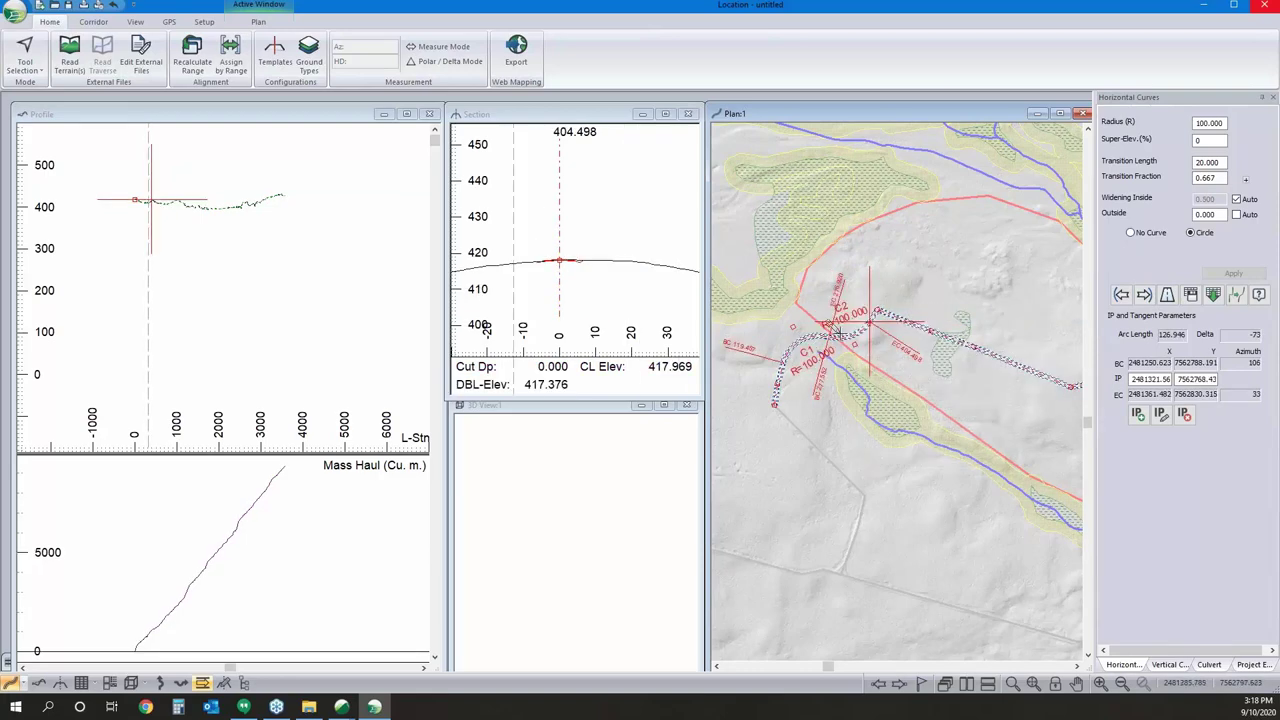
right_click(872, 313)
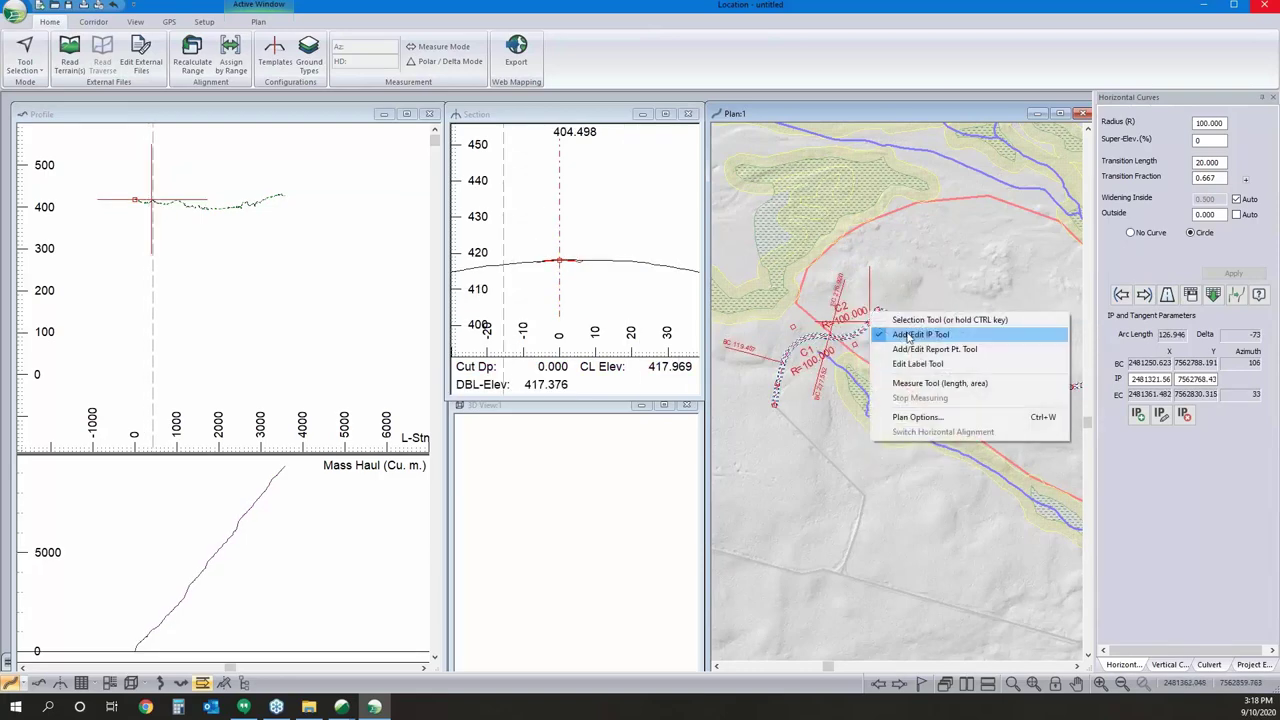
click(885, 115)
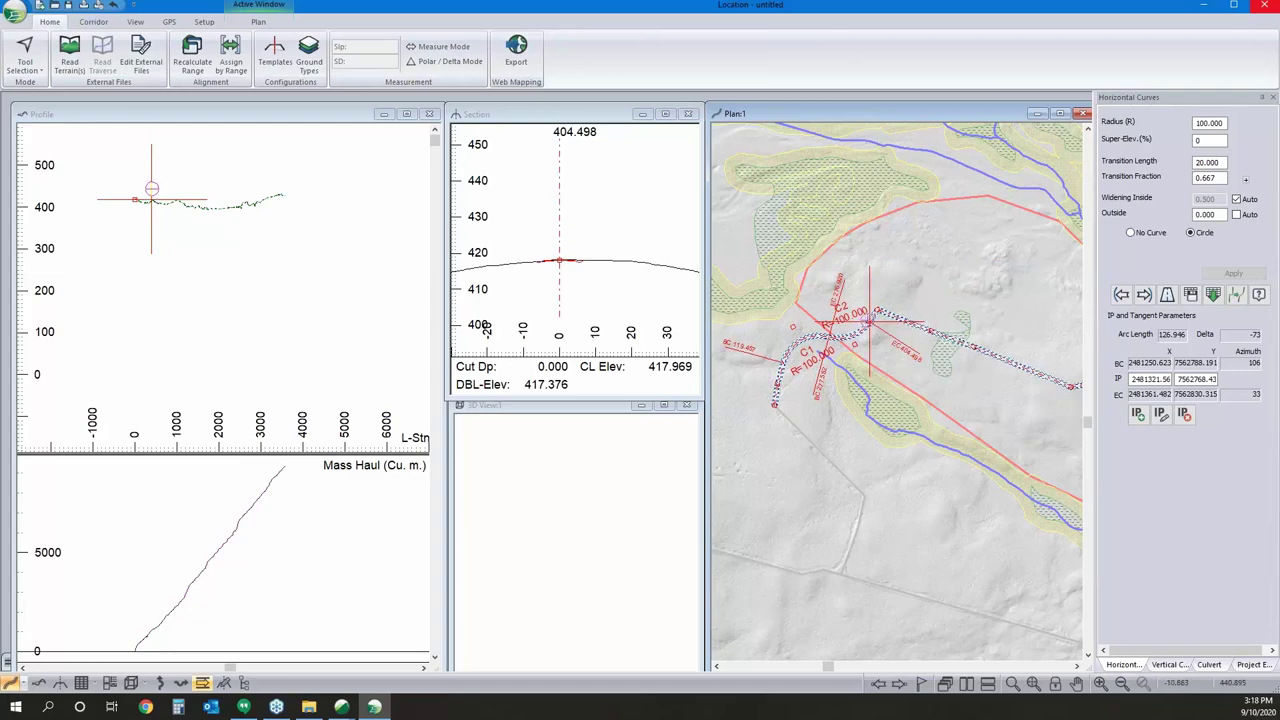
Auto-generate horizontal curves over the whole alignment using the default curve, without deleting the existing curves first.
key(Right)
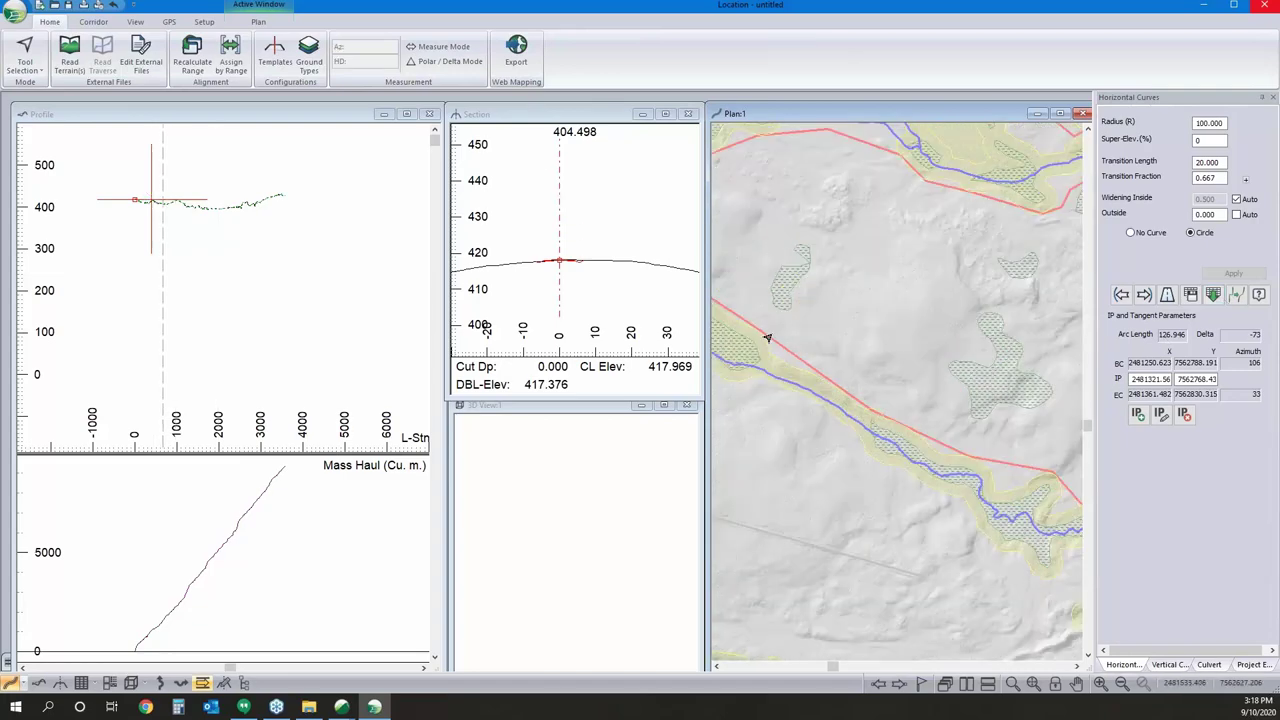
key(Down)
key(Left)
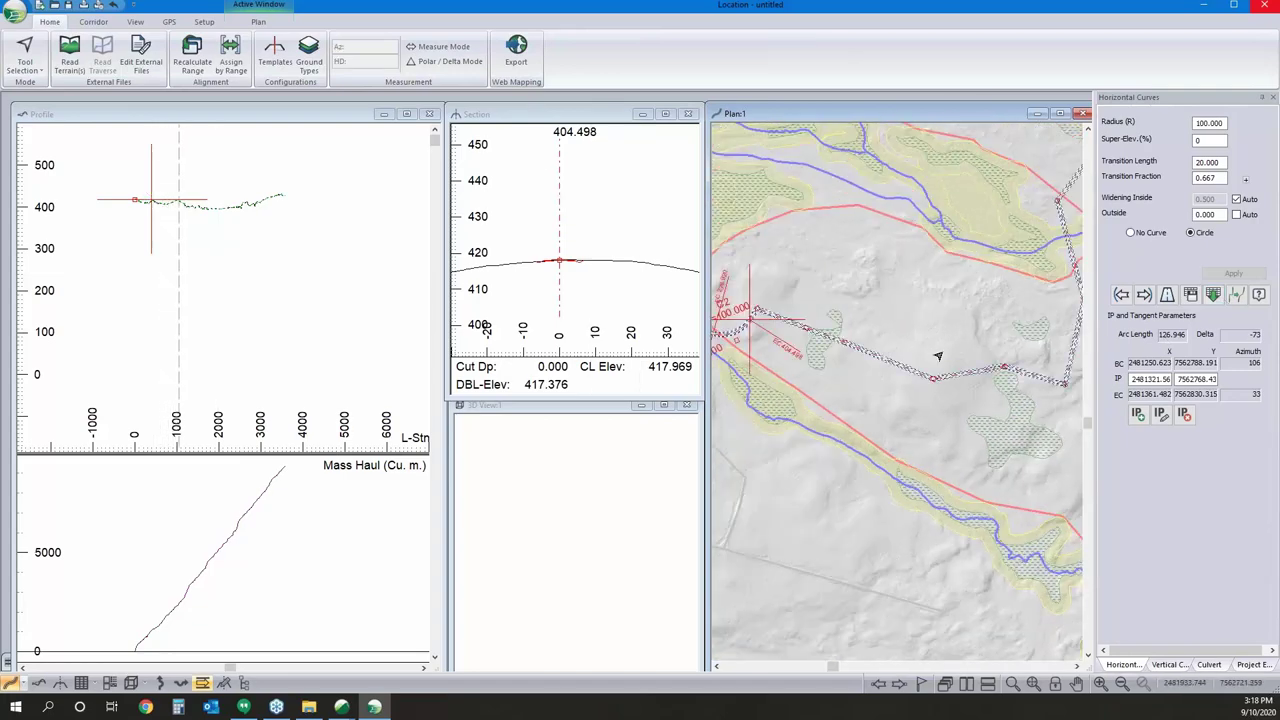
key(Up)
click(1237, 300)
click(1213, 295)
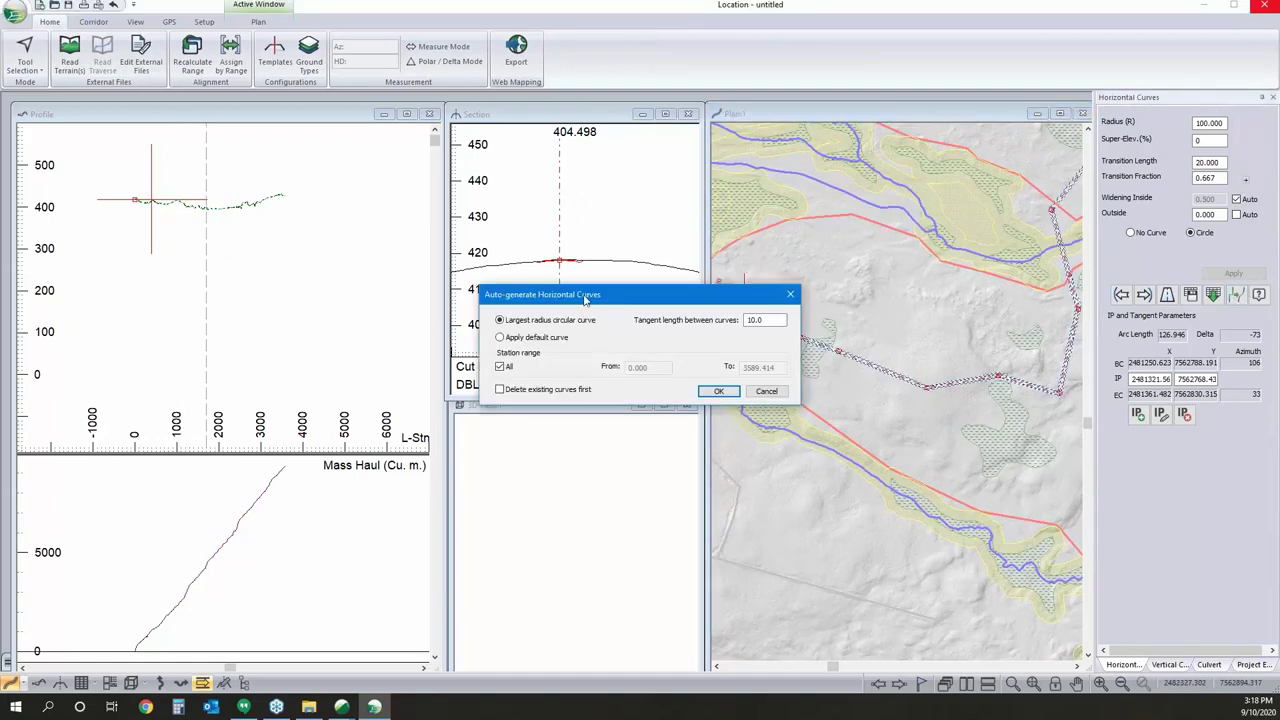
click(501, 337)
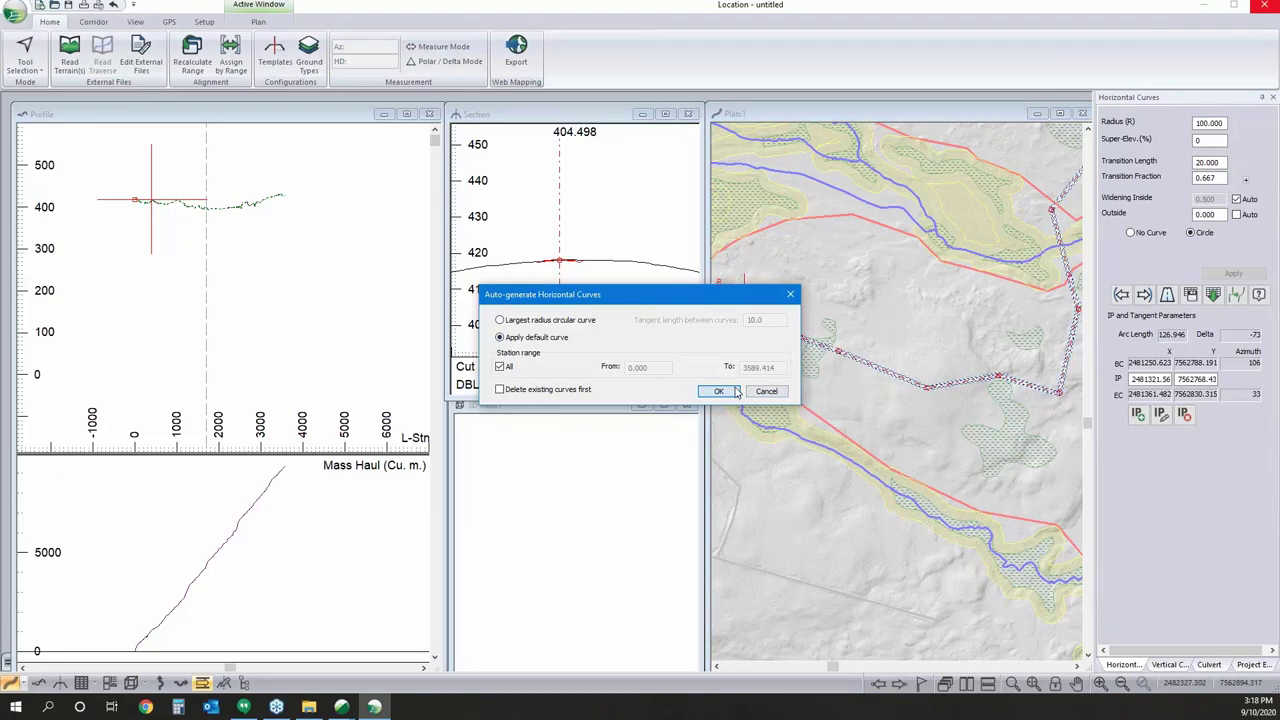
click(719, 391)
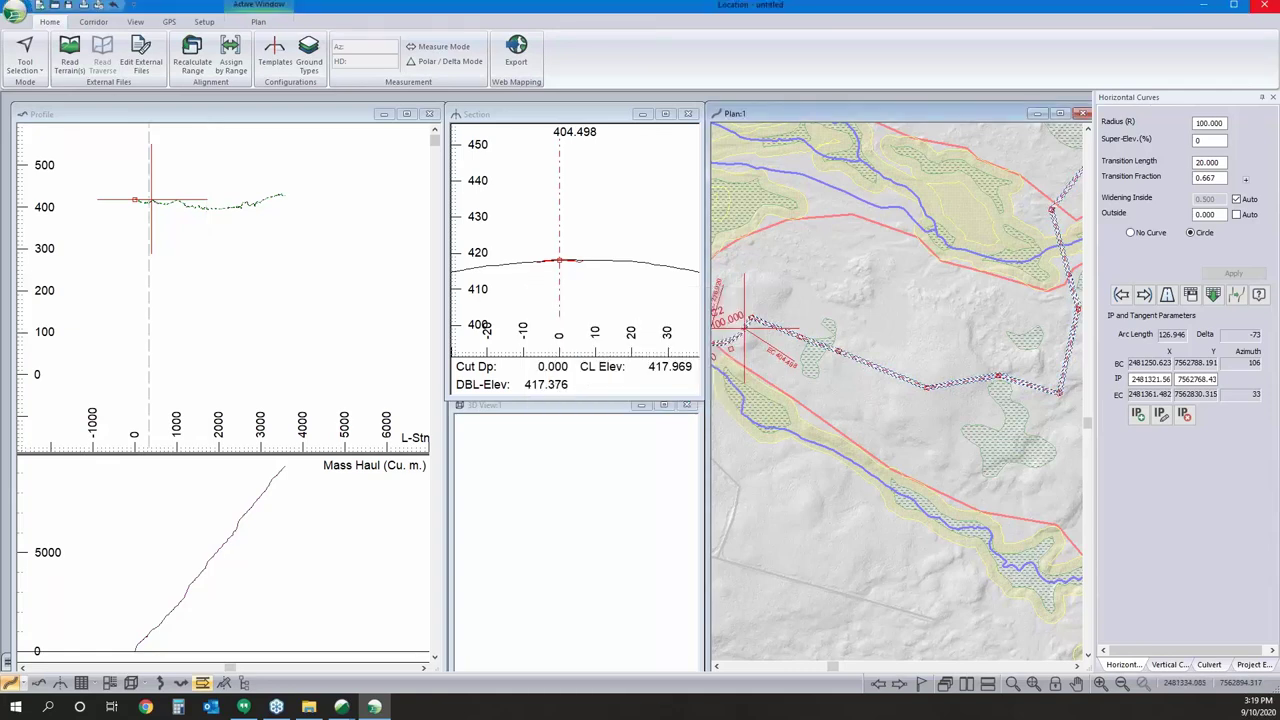
Move curve C3's IP northwest to about X 2481289.81, Y 7562805.85 with the Add/Edit IP Tool.
scroll(832, 370, up, 2)
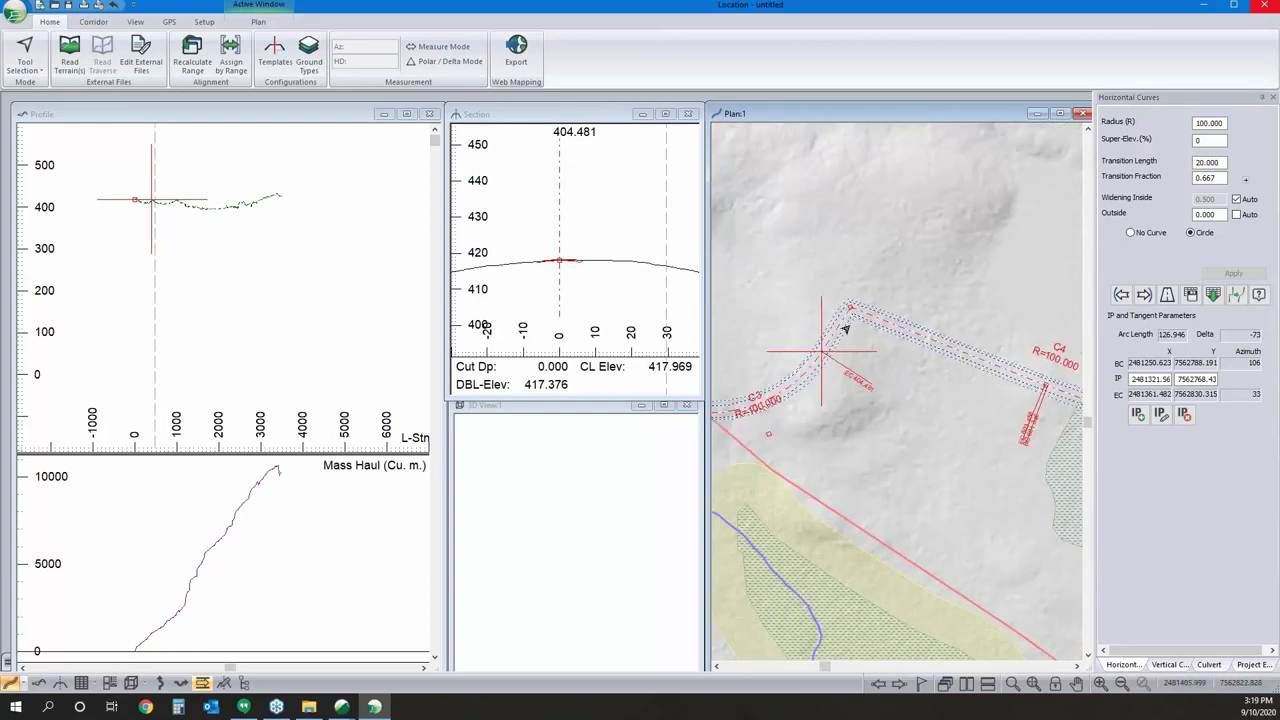
scroll(840, 335, down, 2)
right_click(845, 322)
click(875, 346)
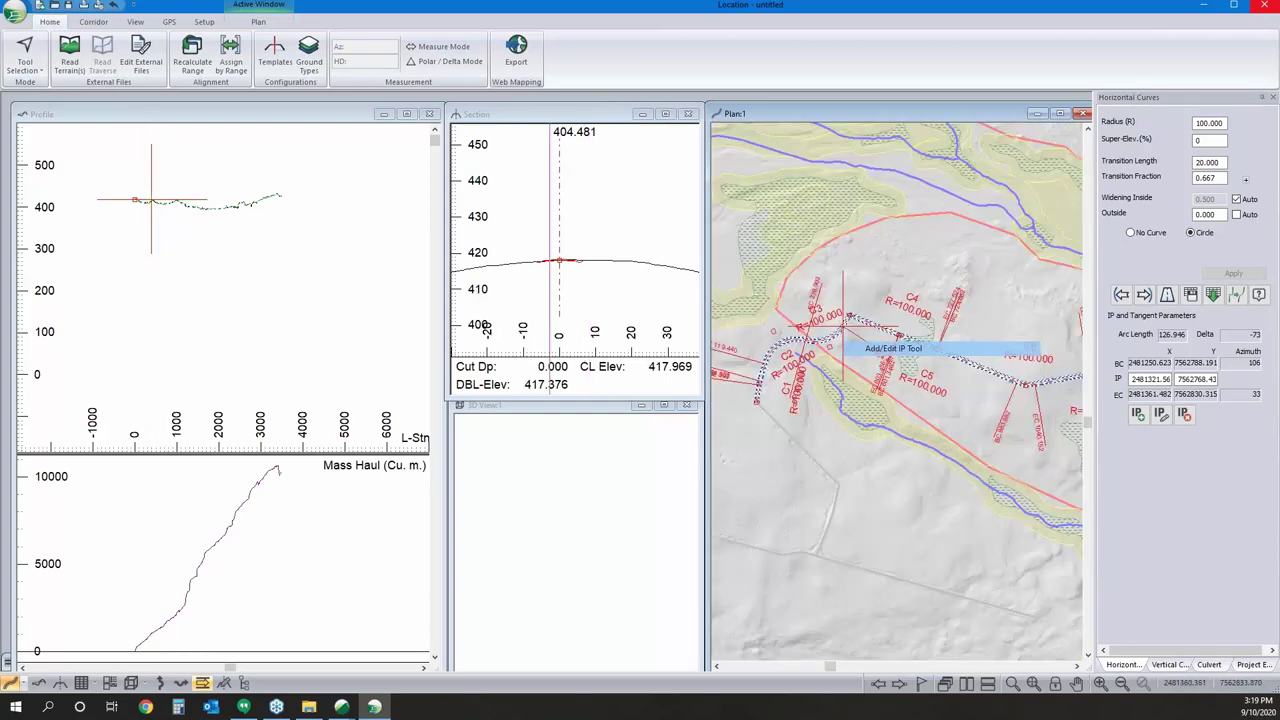
right_click(828, 352)
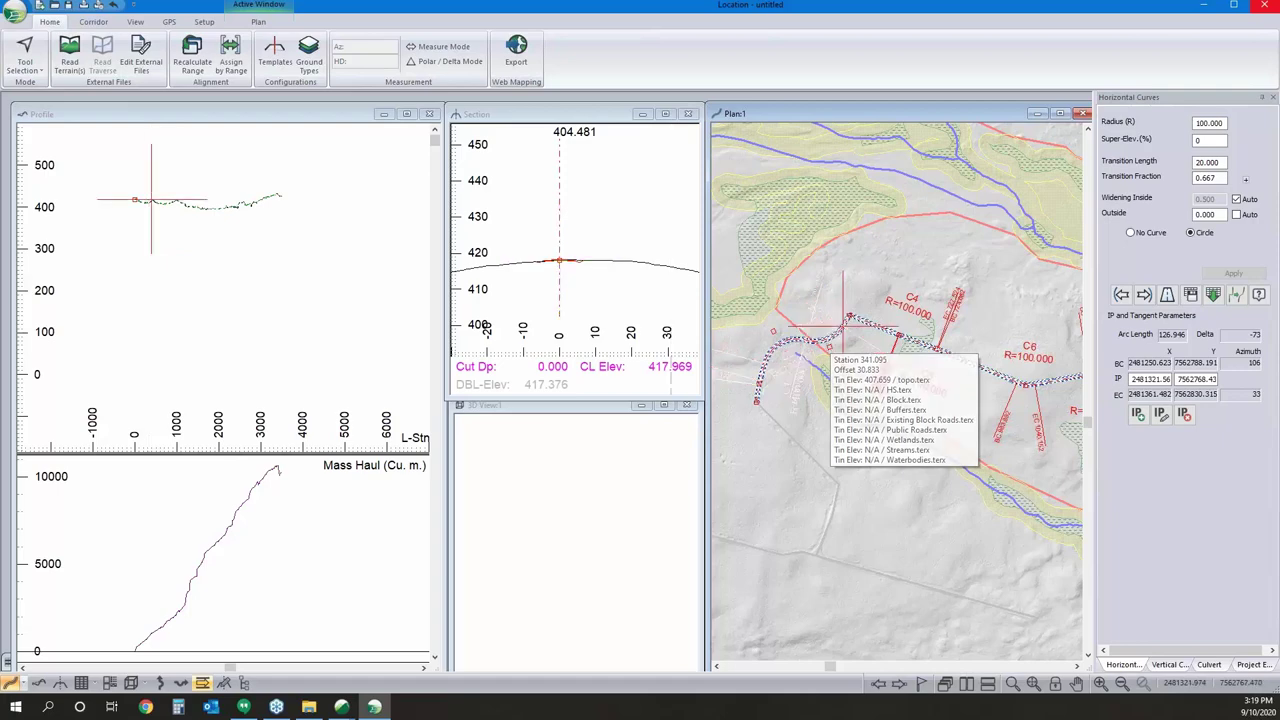
click(870, 380)
click(836, 330)
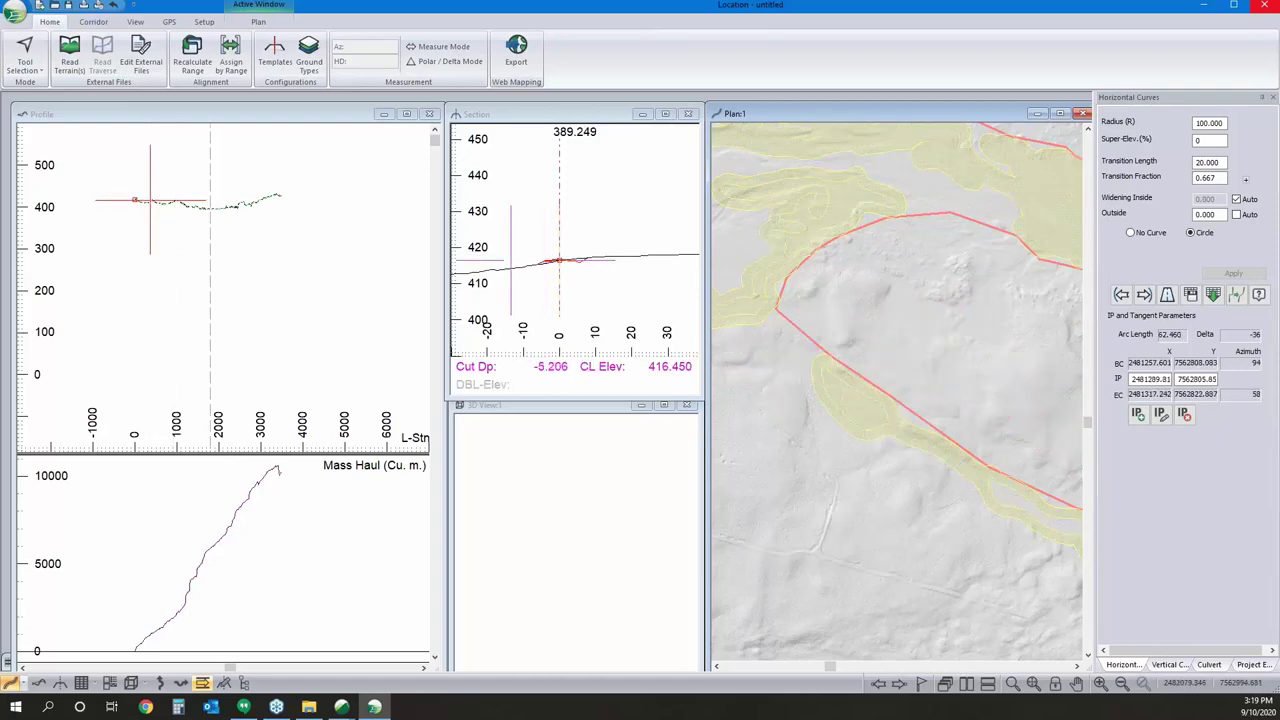
Apply a circular curve of radius 100 to the uncurved IP between curves C3 and C4.
click(1143, 295)
click(1143, 295)
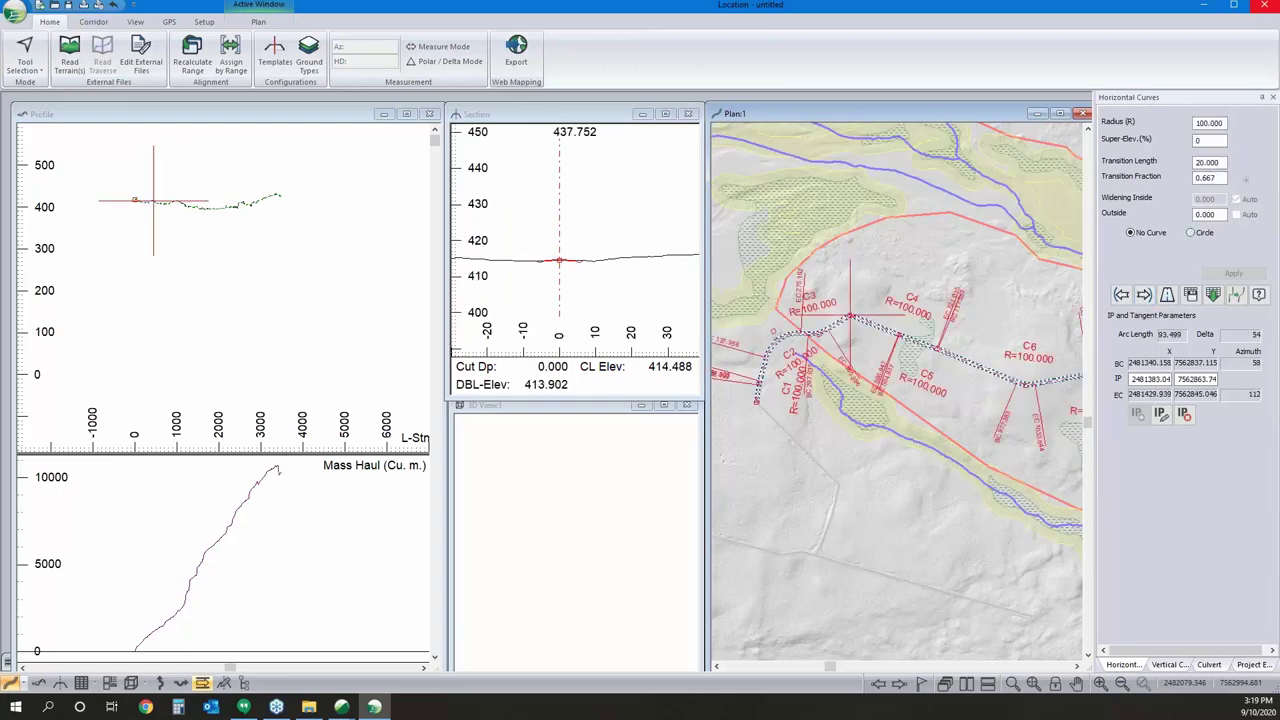
click(1226, 272)
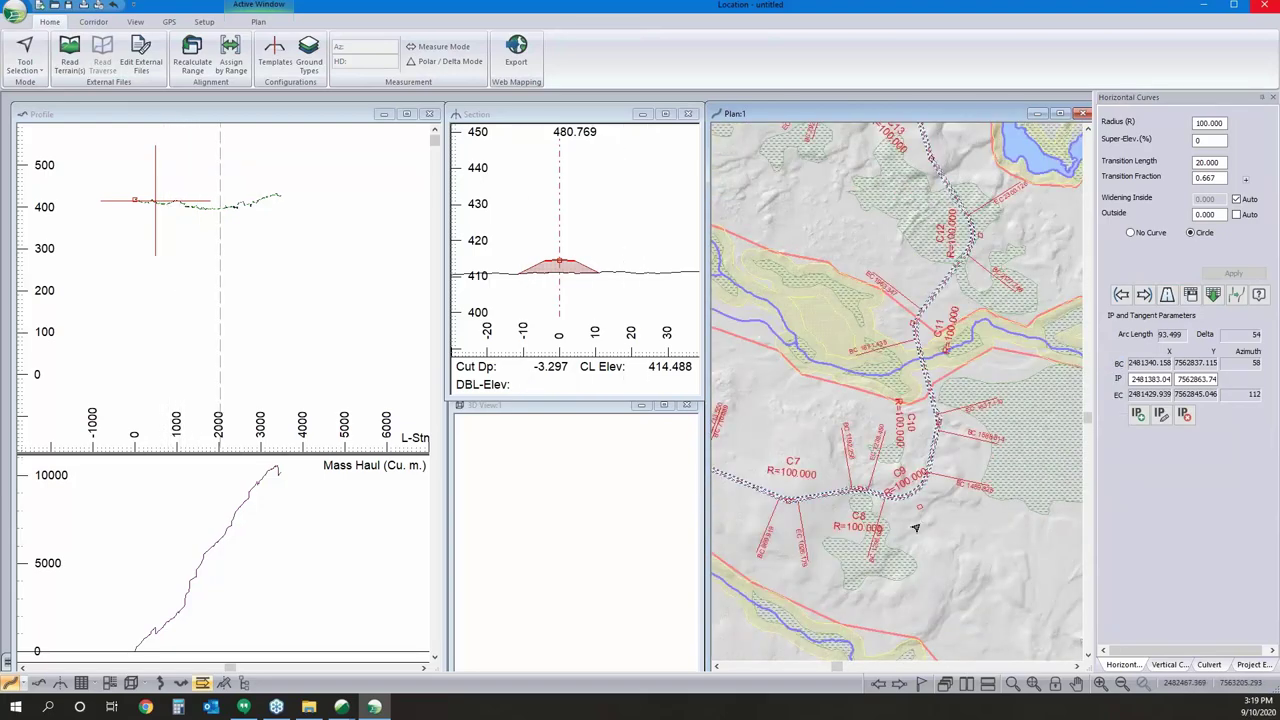
Delete the redundant one of the two nearly coincident IPs near station 2502.7, north of curve C12.
mouse_move(911, 472)
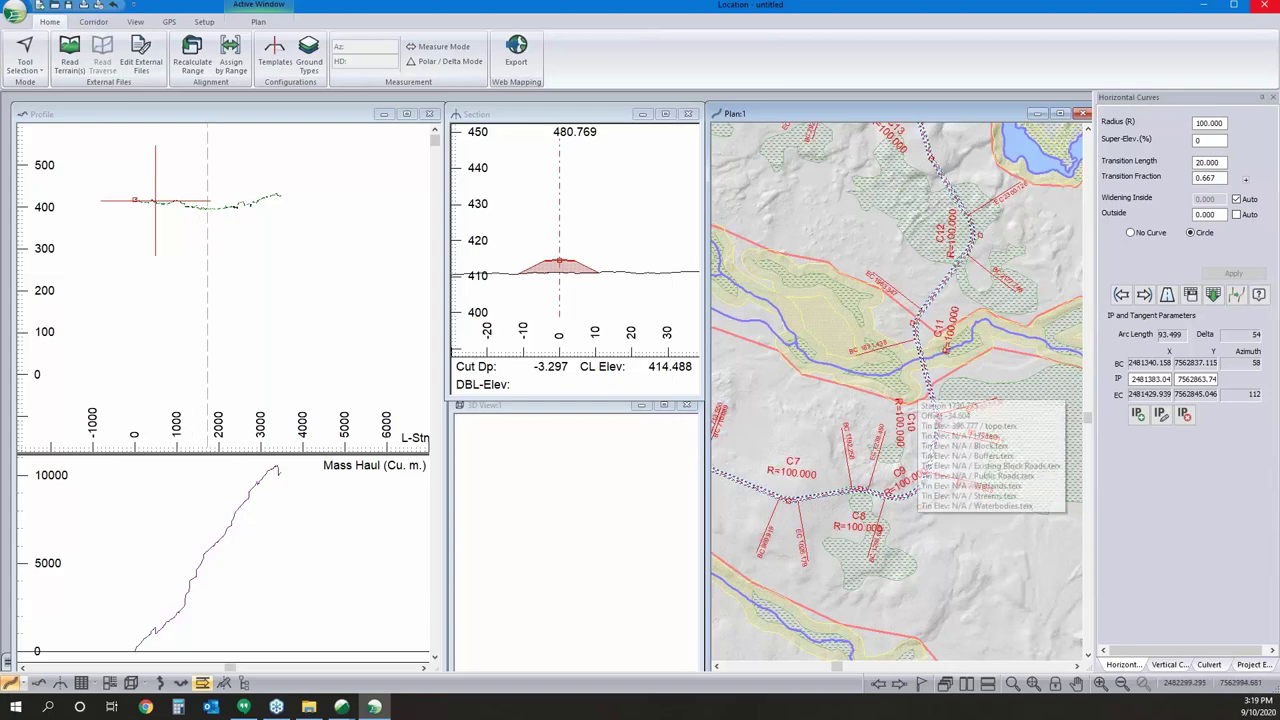
mouse_move(930, 232)
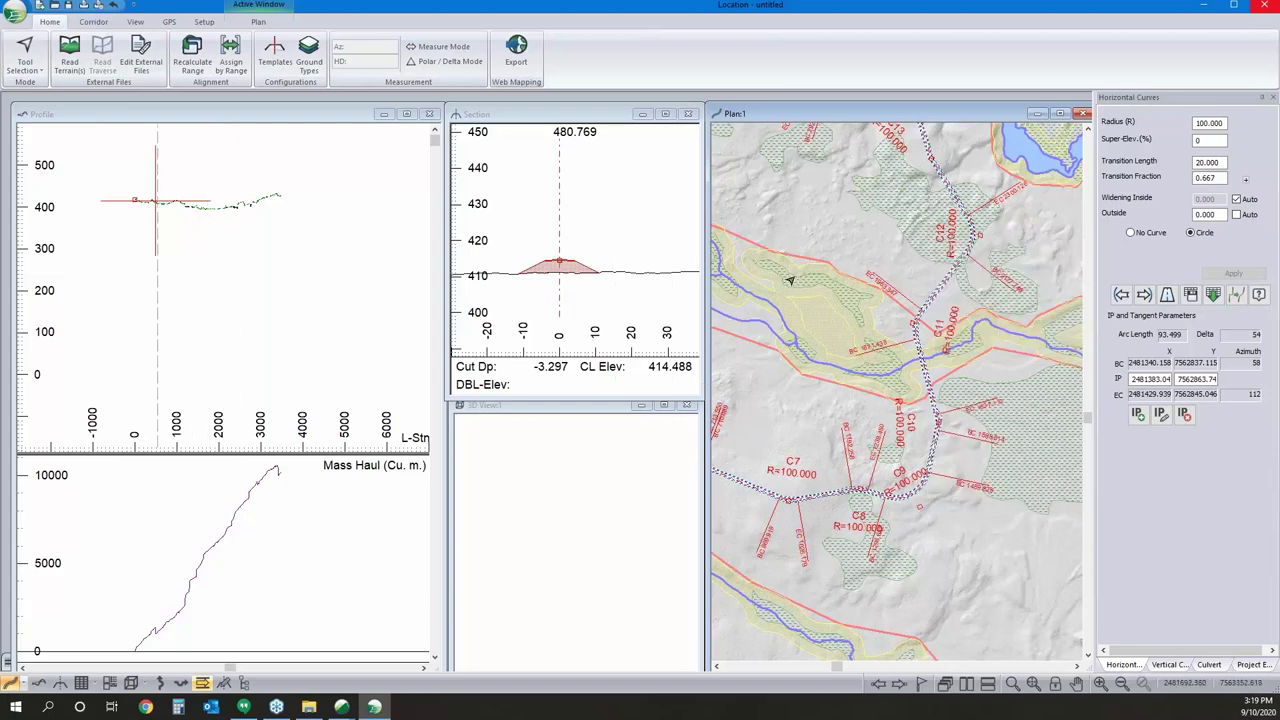
middle_drag(978, 293, 963, 423)
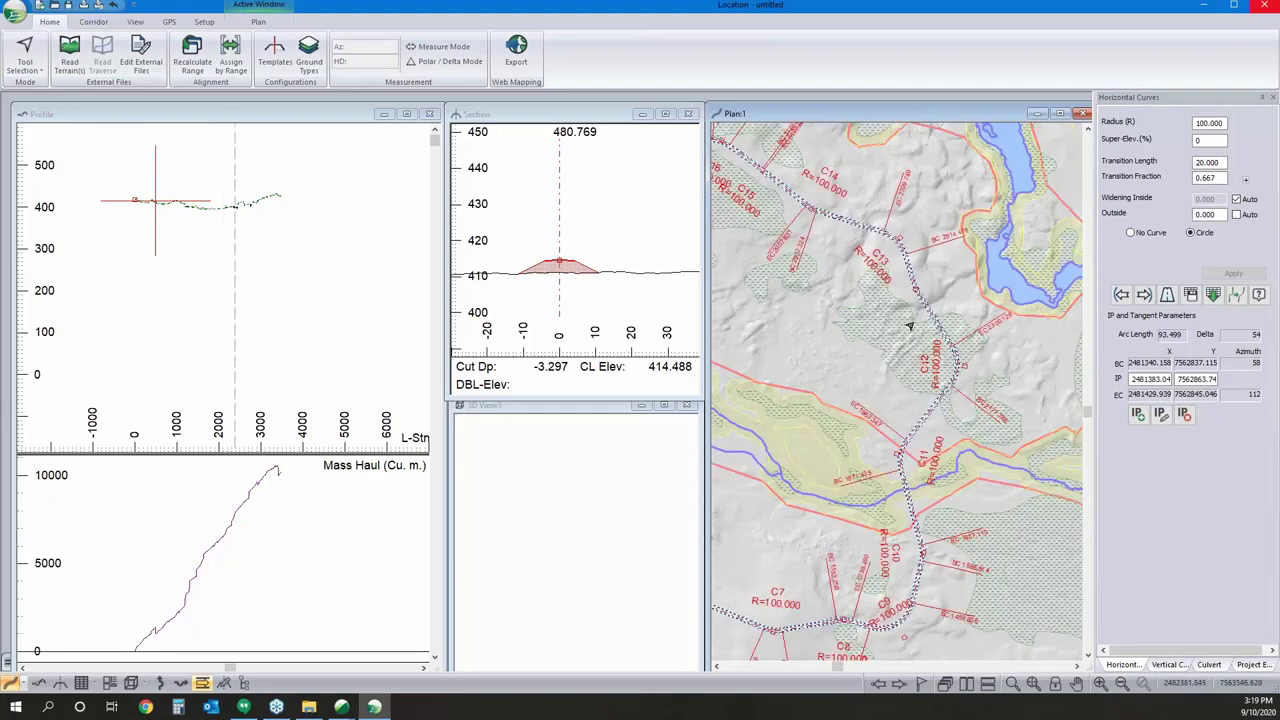
scroll(908, 328, up, 3)
click(900, 272)
scroll(886, 371, up, 5)
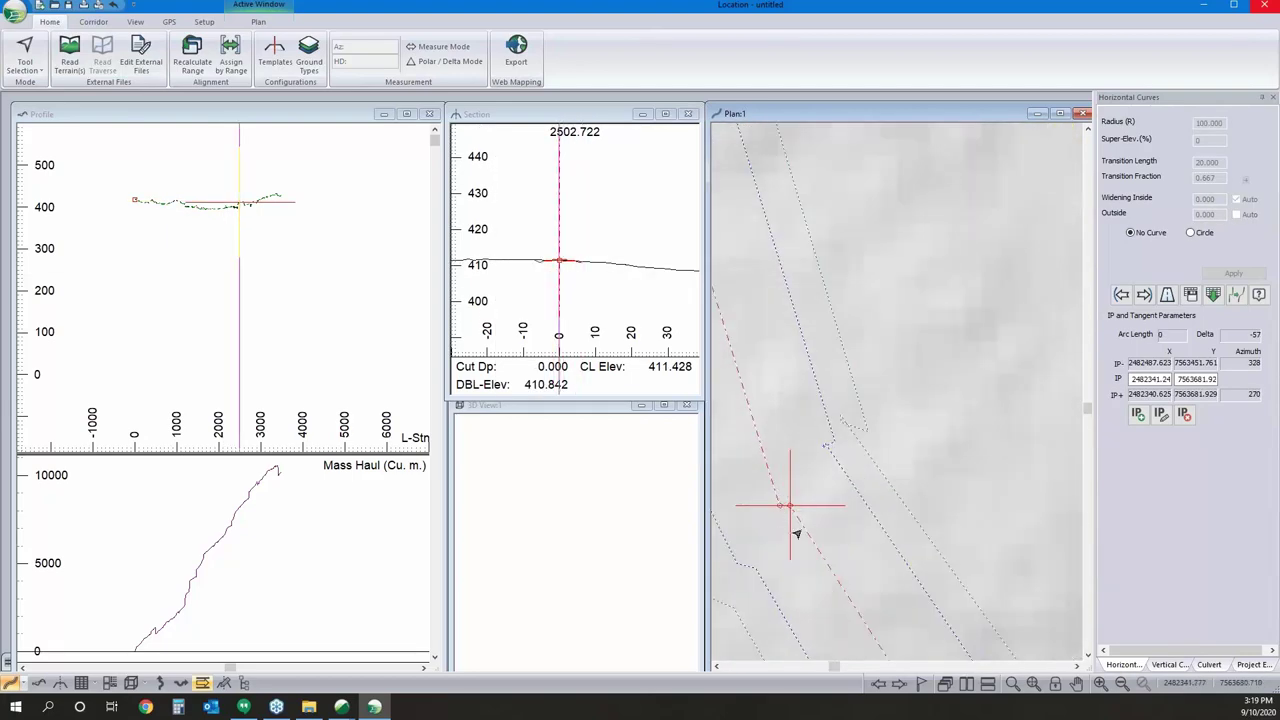
right_click(810, 472)
click(857, 494)
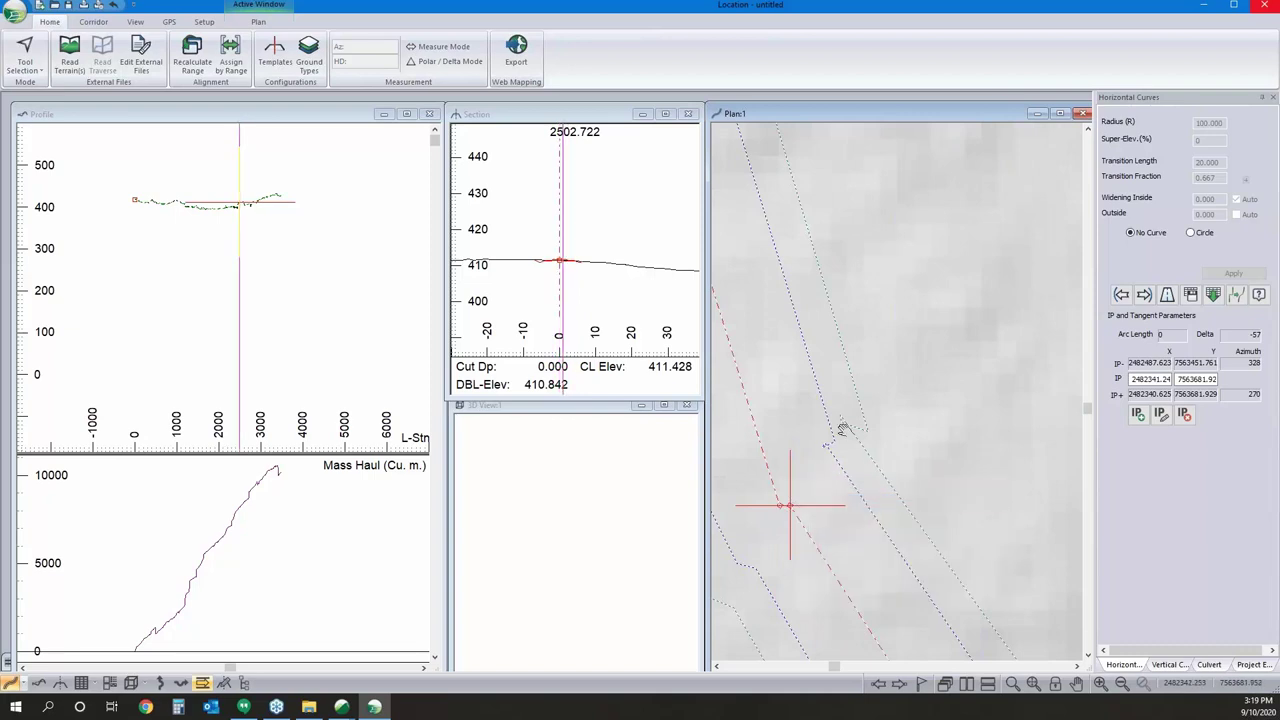
click(835, 426)
click(834, 426)
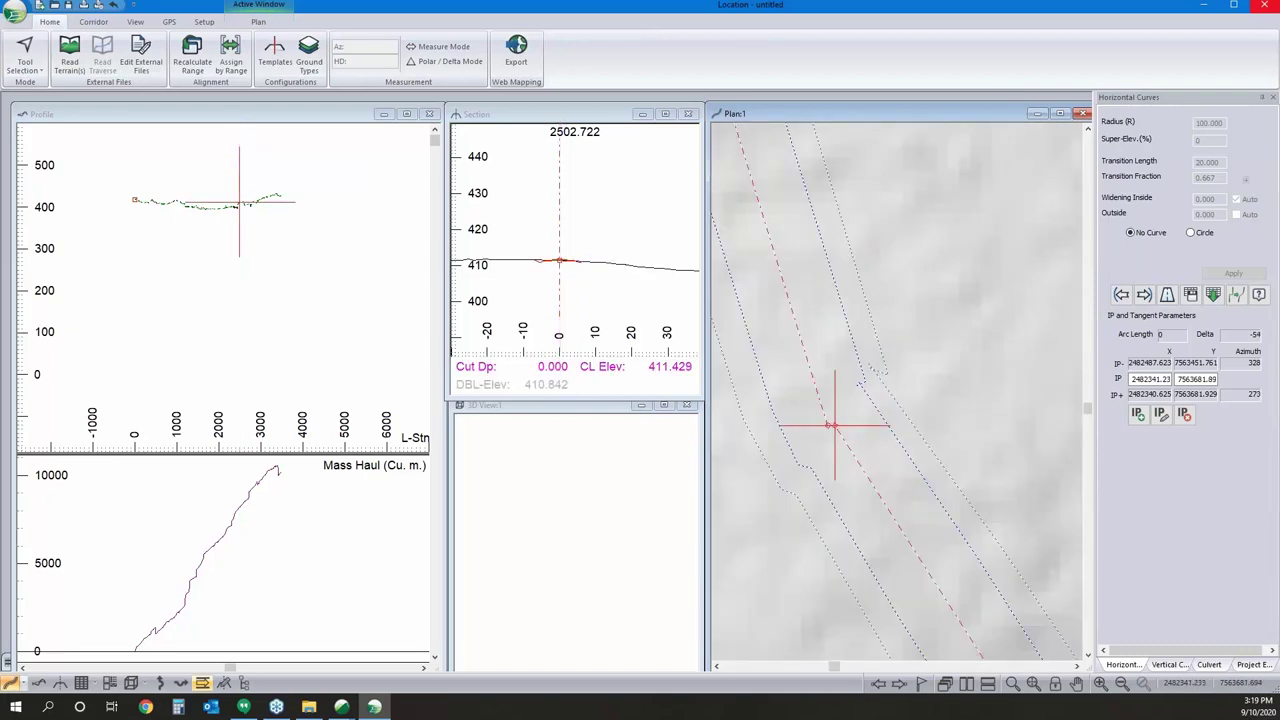
key(Delete)
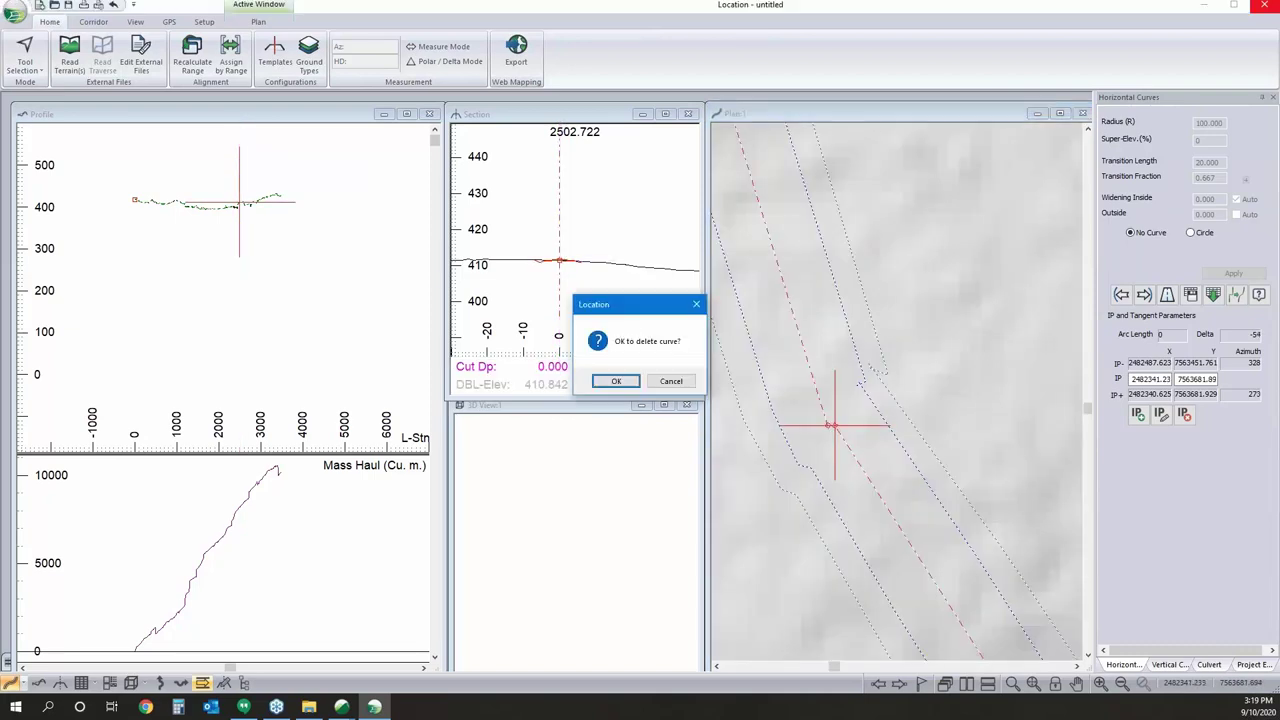
click(612, 380)
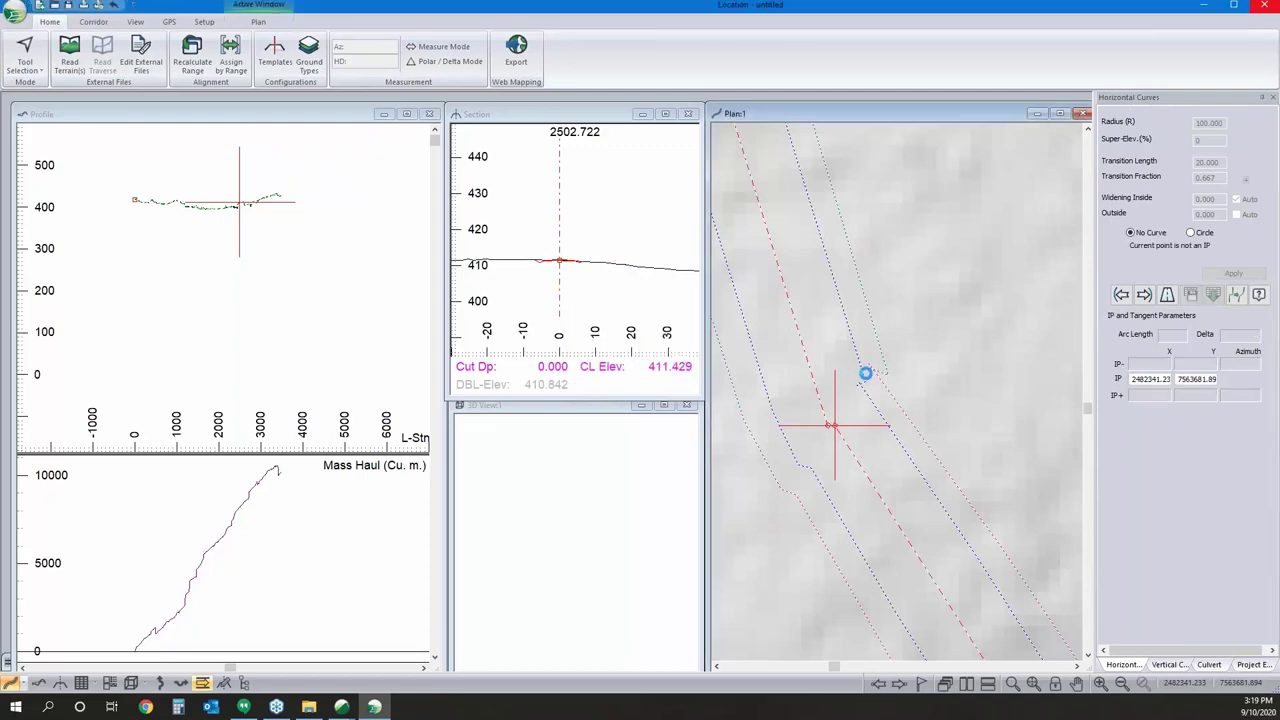
Apply a circular curve of radius 100 to the previous IP, at station 2247.921.
click(1122, 294)
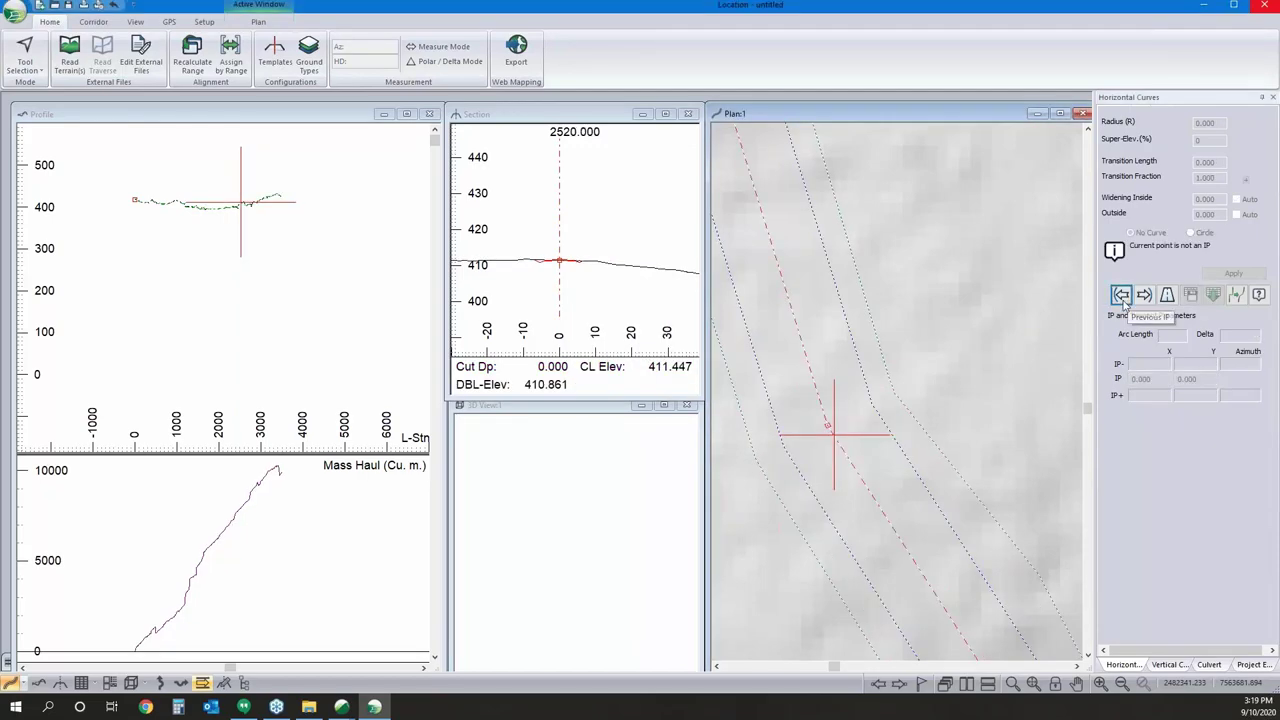
click(1190, 232)
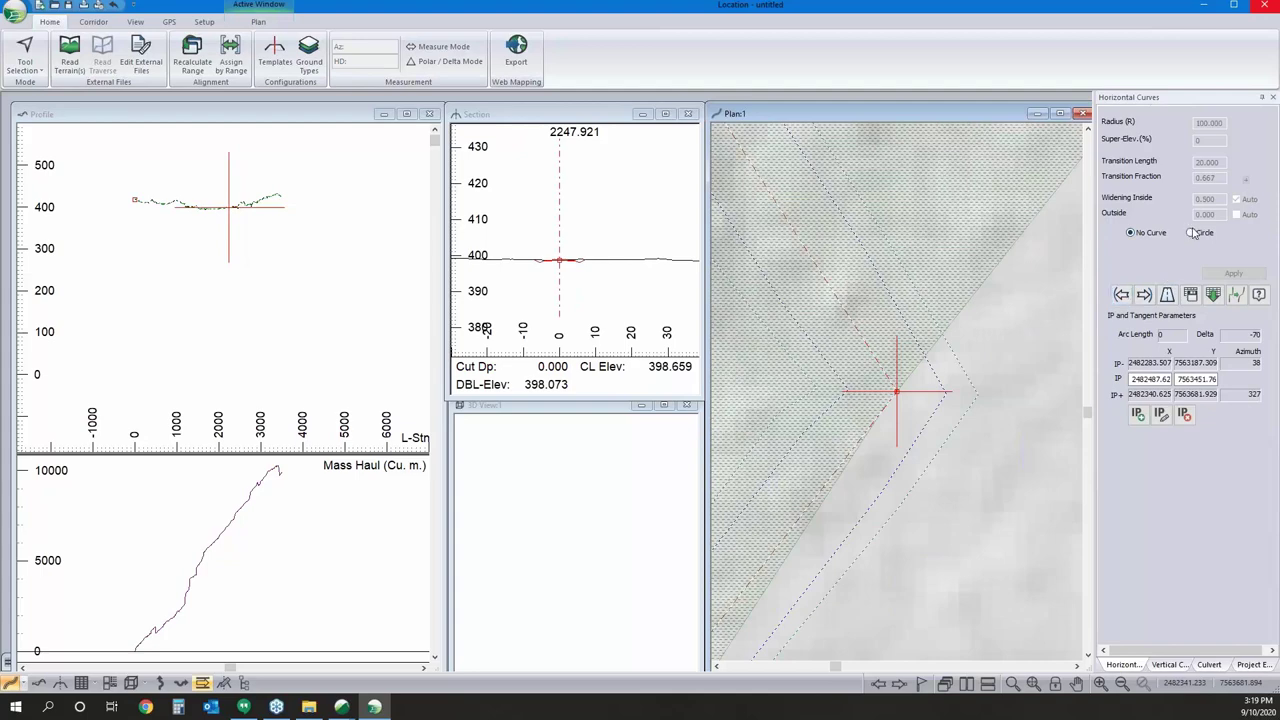
click(1234, 273)
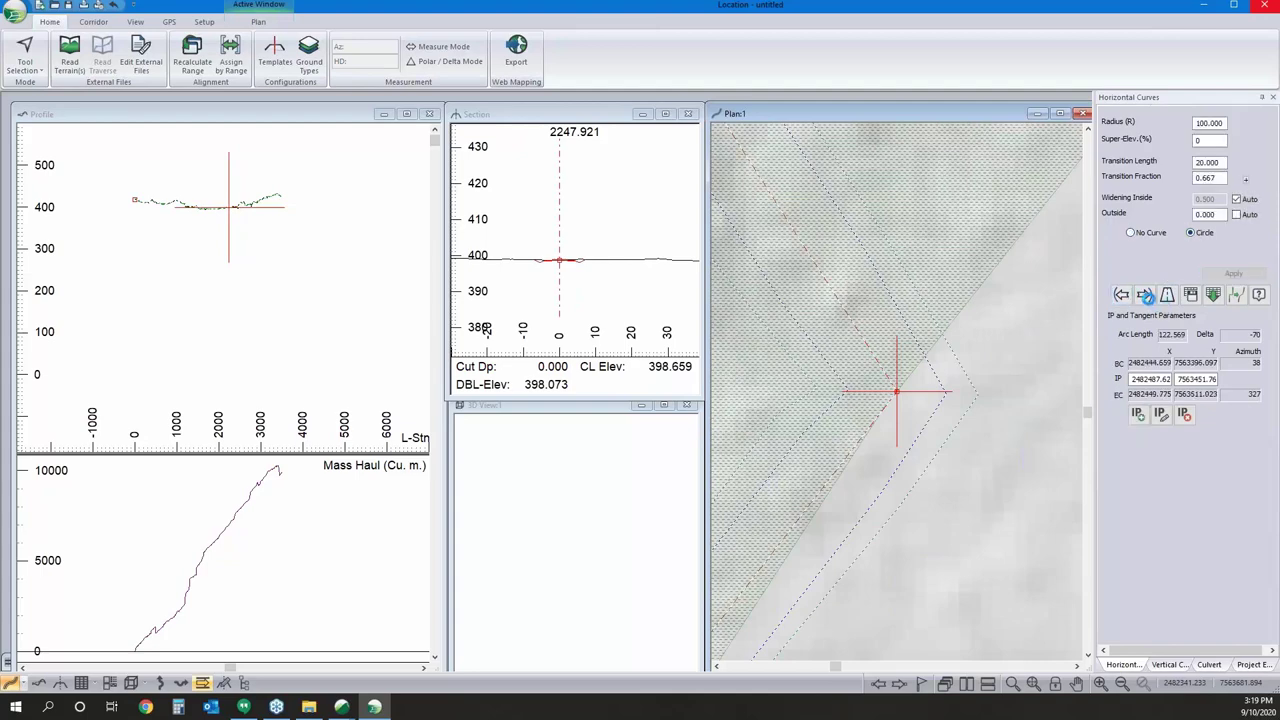
Apply a circular curve of radius 100 to the remaining IP at station 2502.961.
click(1144, 294)
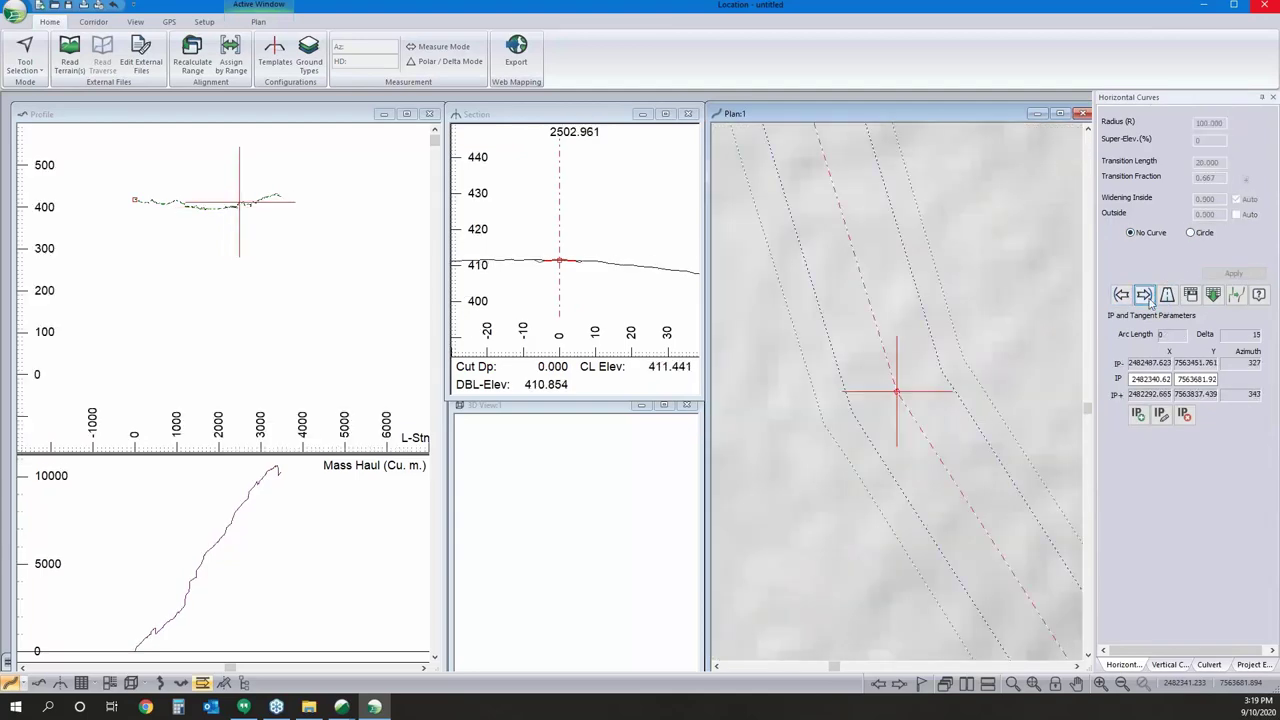
click(1191, 233)
click(1230, 273)
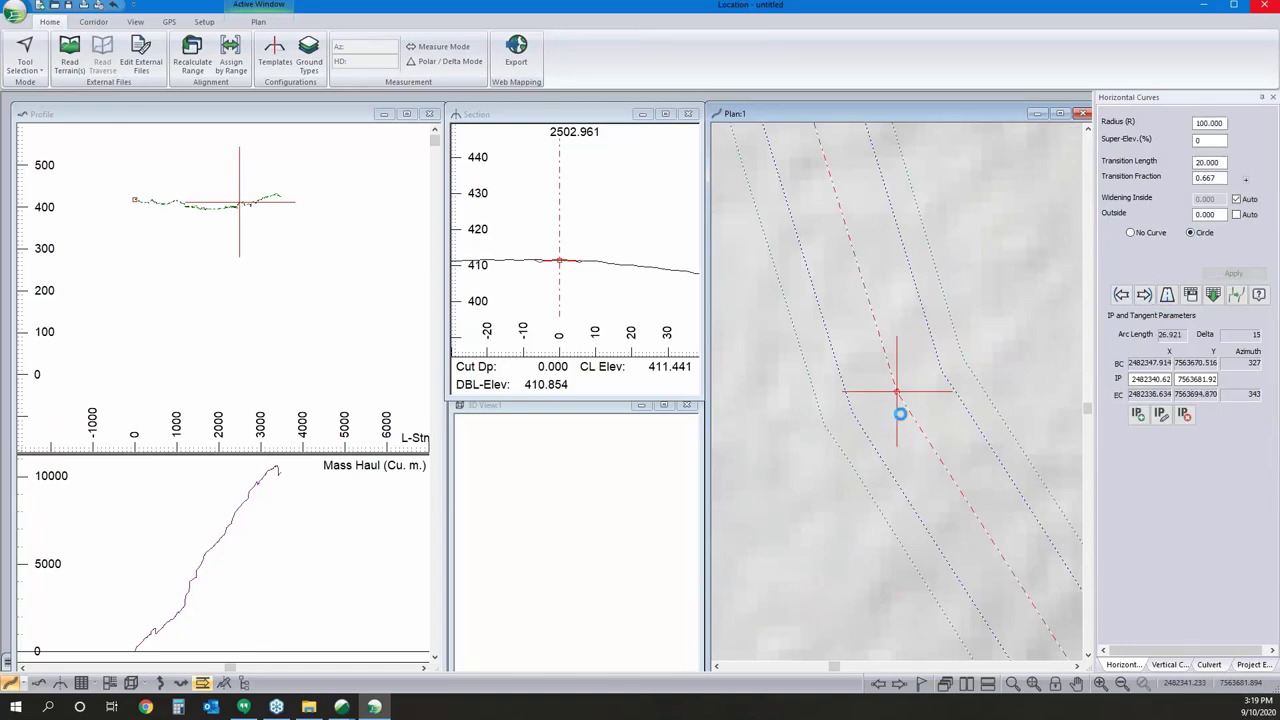
Examine the horizontal curves along the road alignment in plan with the Selection tool active.
scroll(926, 394, down, 5)
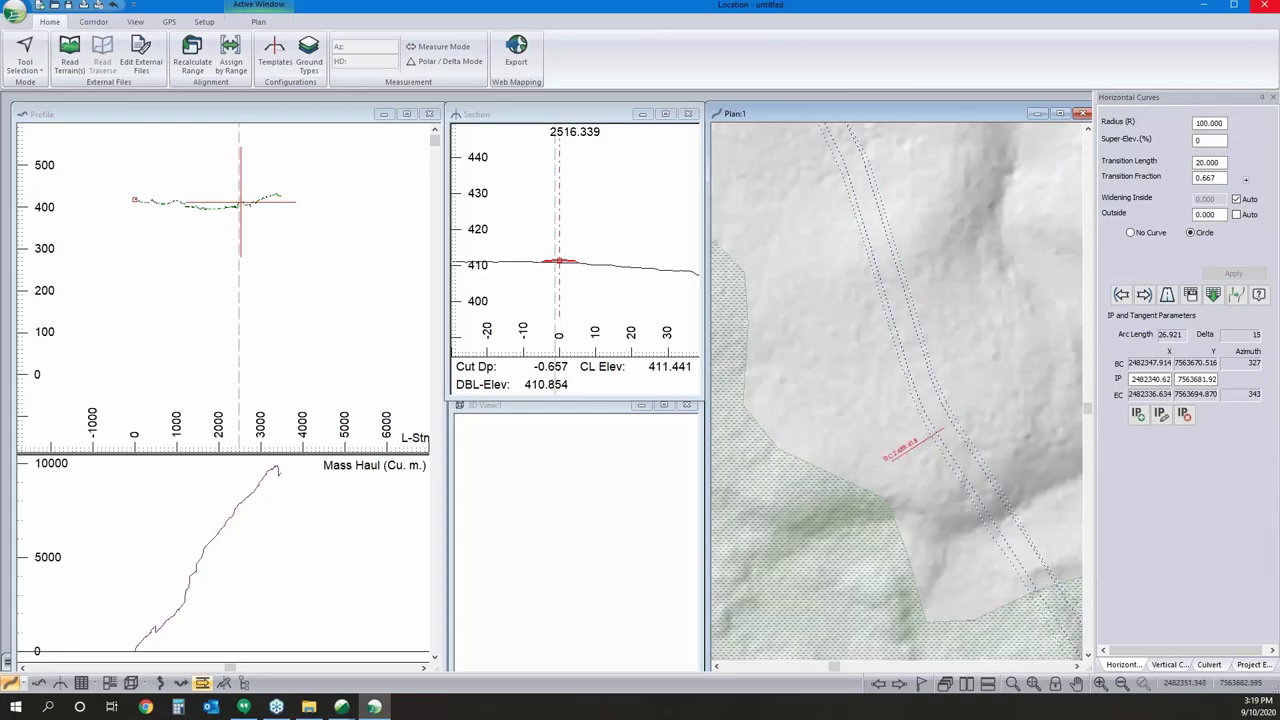
scroll(910, 352, up, 5)
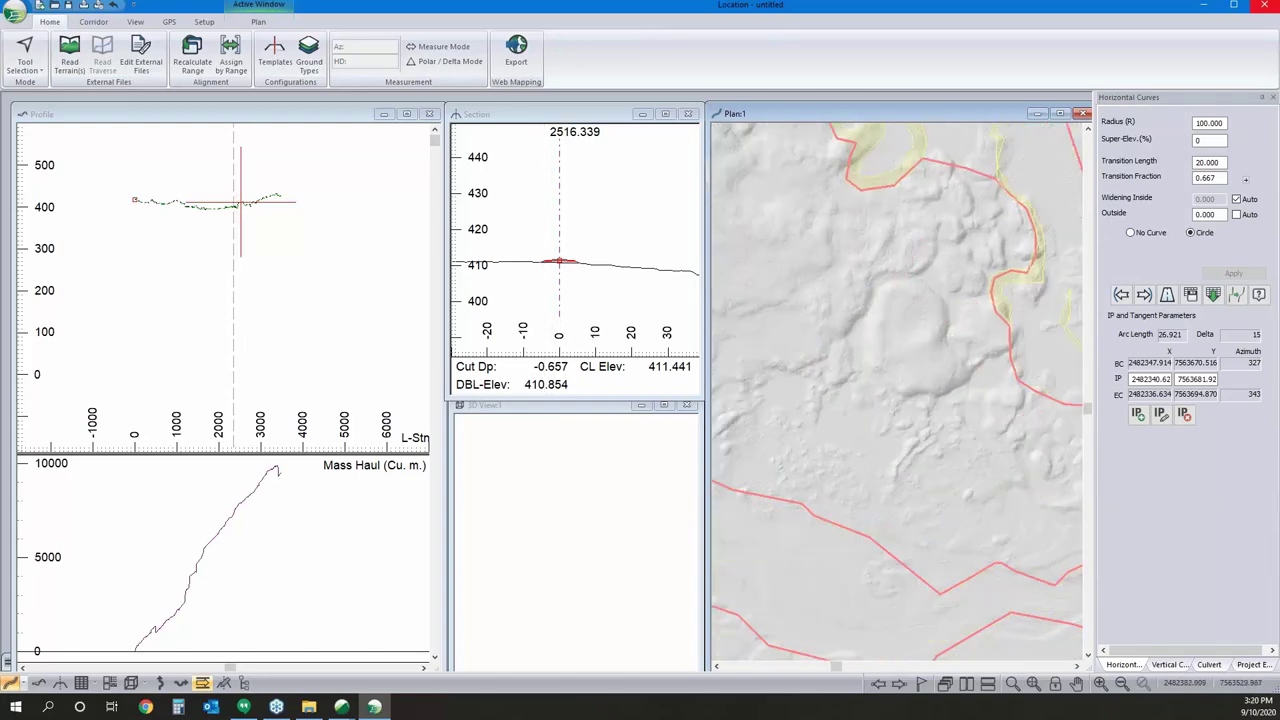
mouse_move(963, 438)
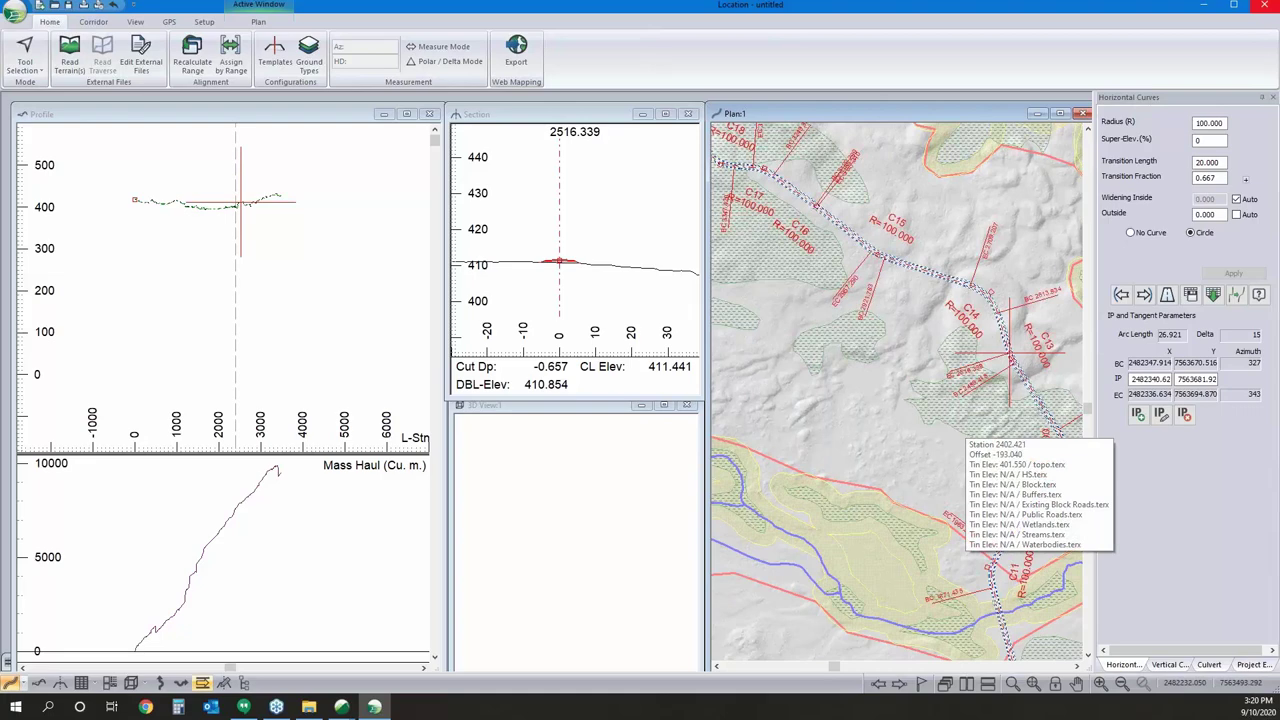
middle_drag(968, 452, 967, 403)
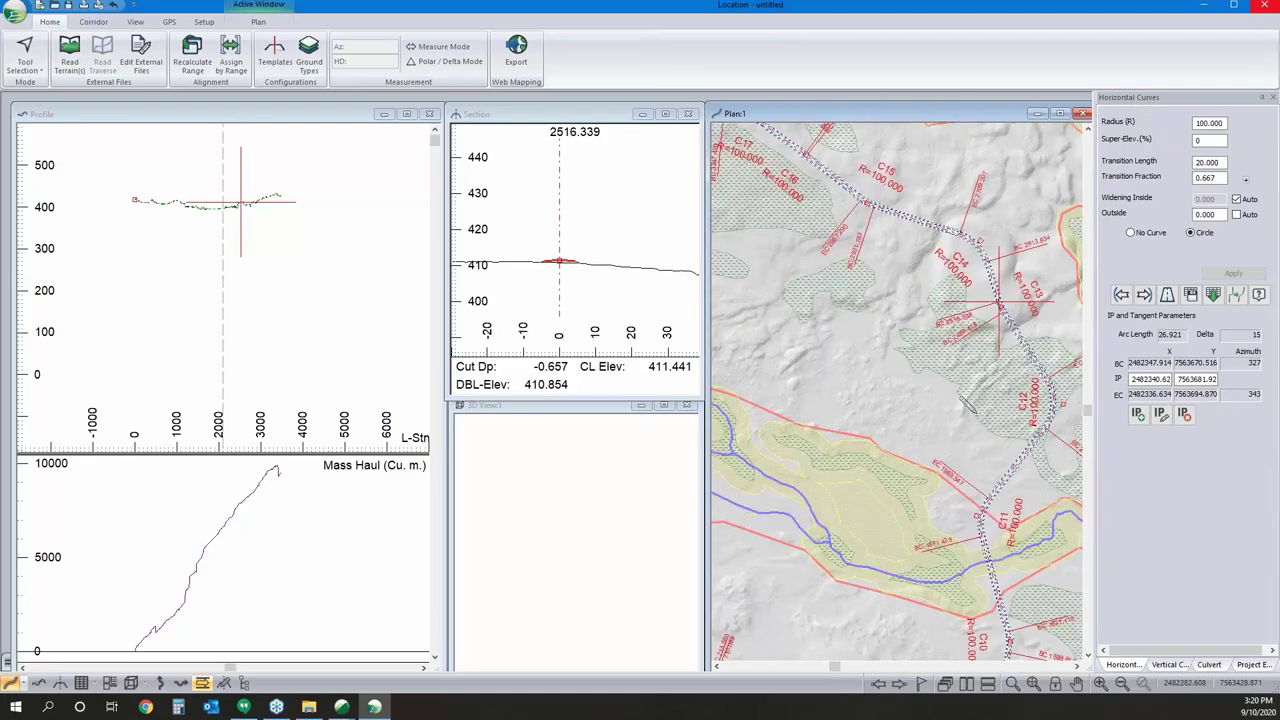
right_click(967, 403)
click(991, 426)
mouse_move(997, 423)
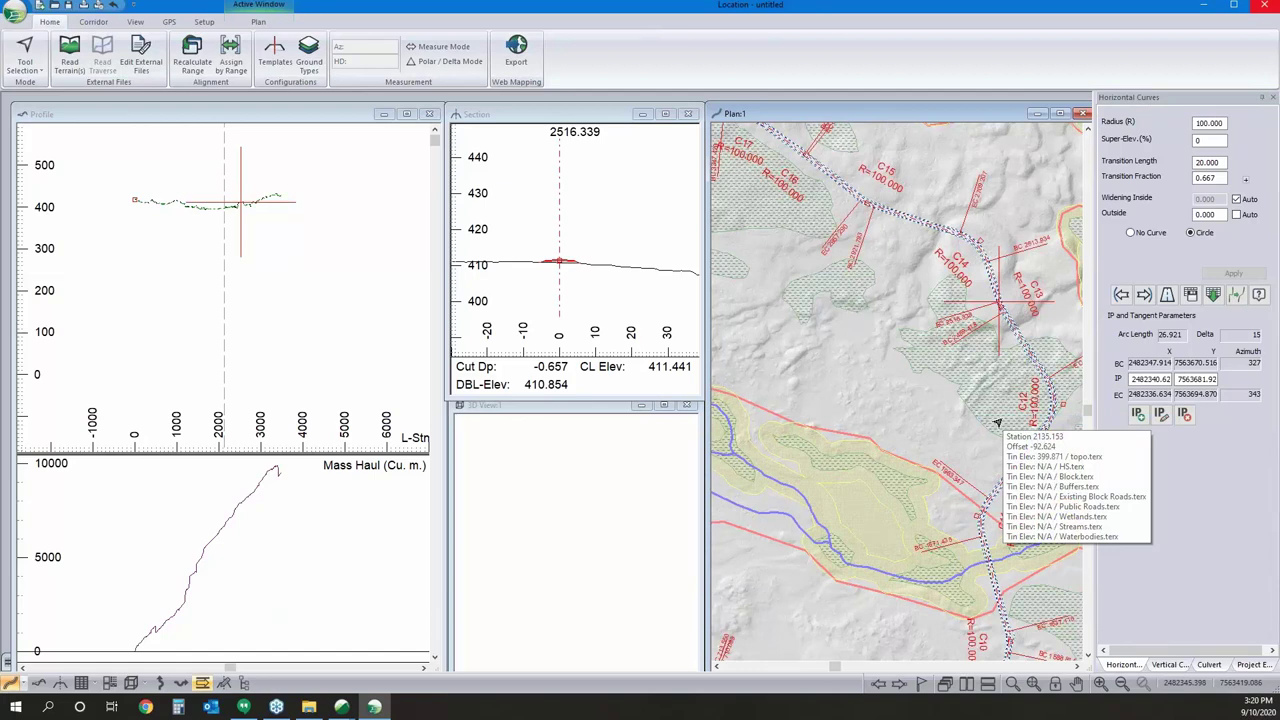
mouse_move(838, 432)
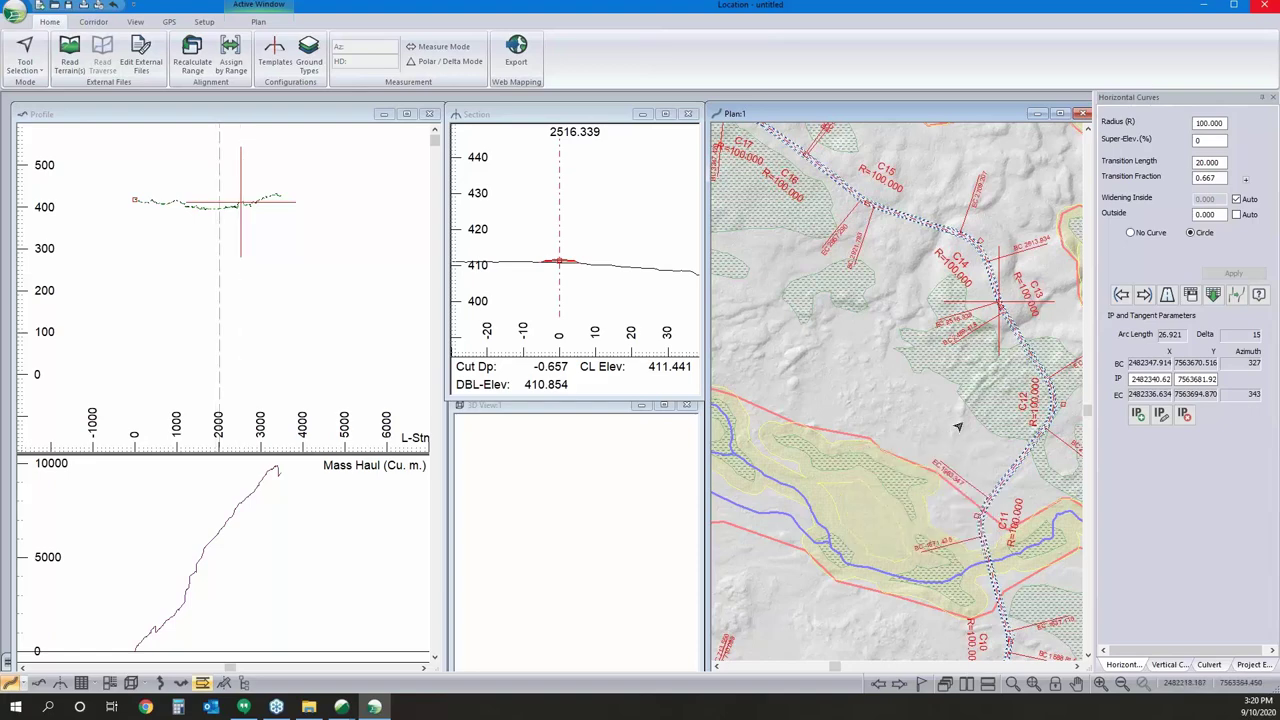
mouse_move(1030, 343)
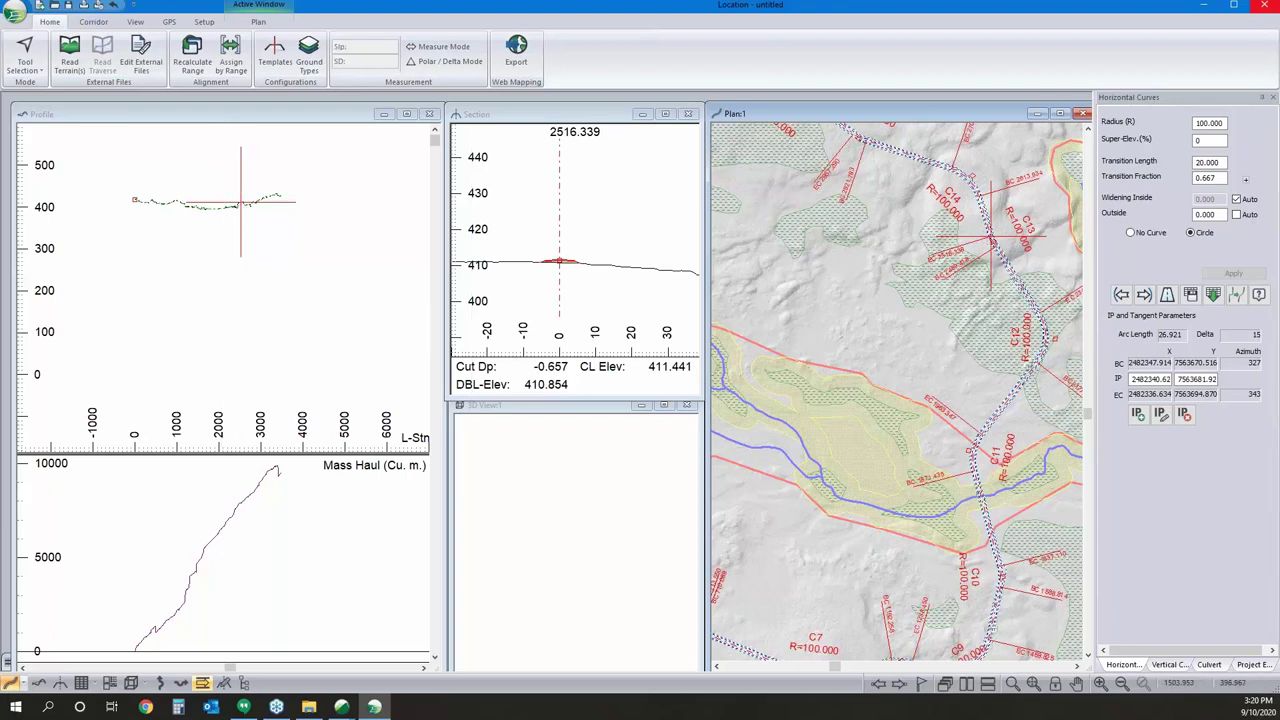
Add three vertical IPs to the profile grade line at about stations 97, 231 and 415, elevations 418.5, 411.7 and 416.1.
scroll(202, 237, up, 3)
scroll(200, 371, up, 4)
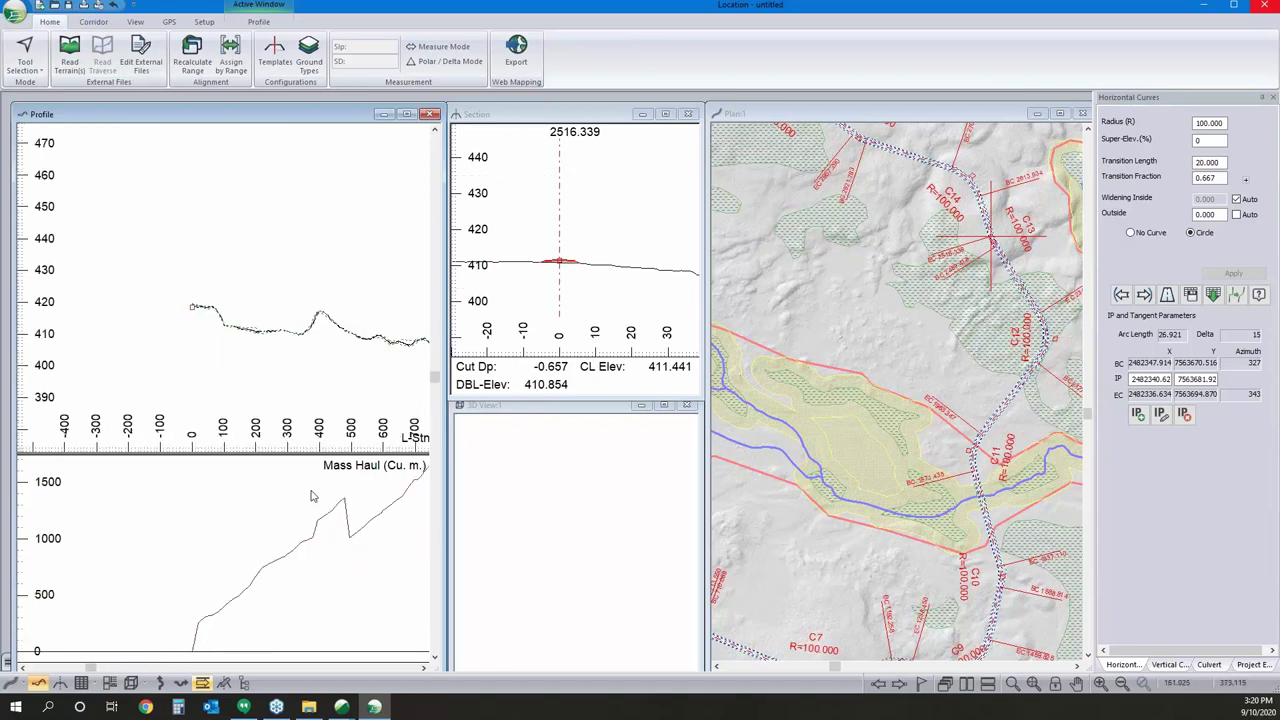
mouse_move(364, 345)
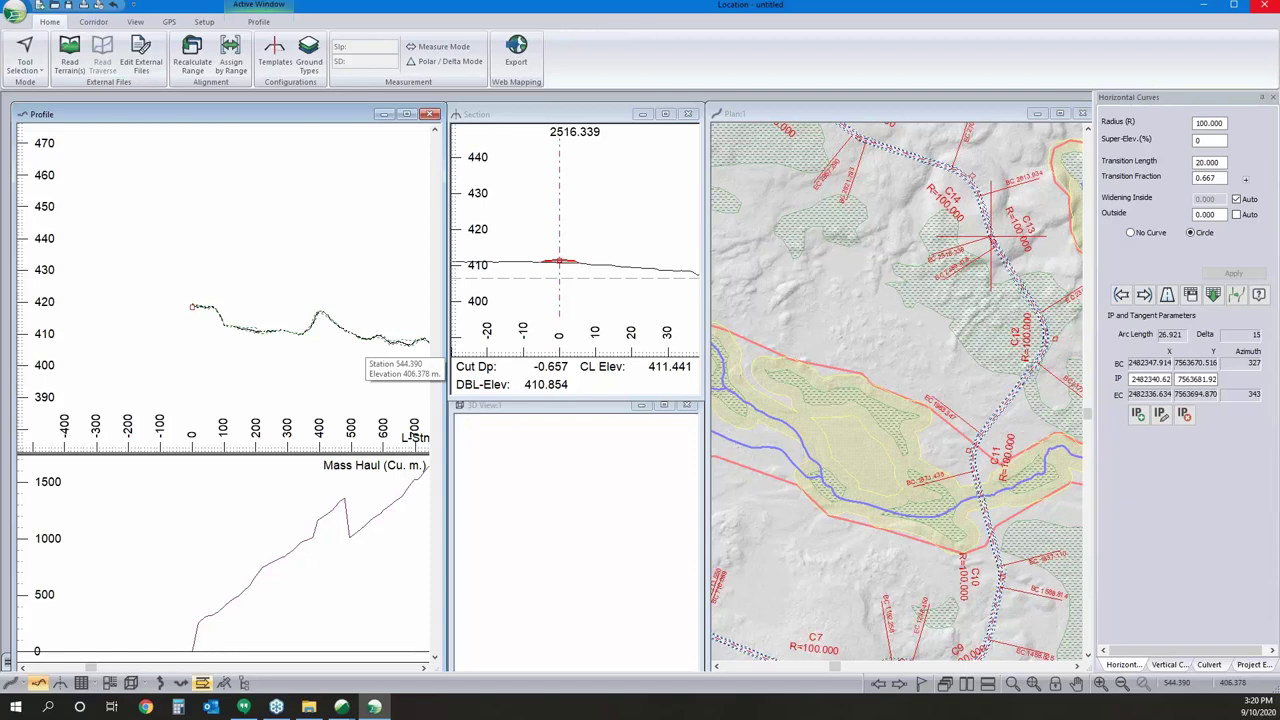
right_click(242, 289)
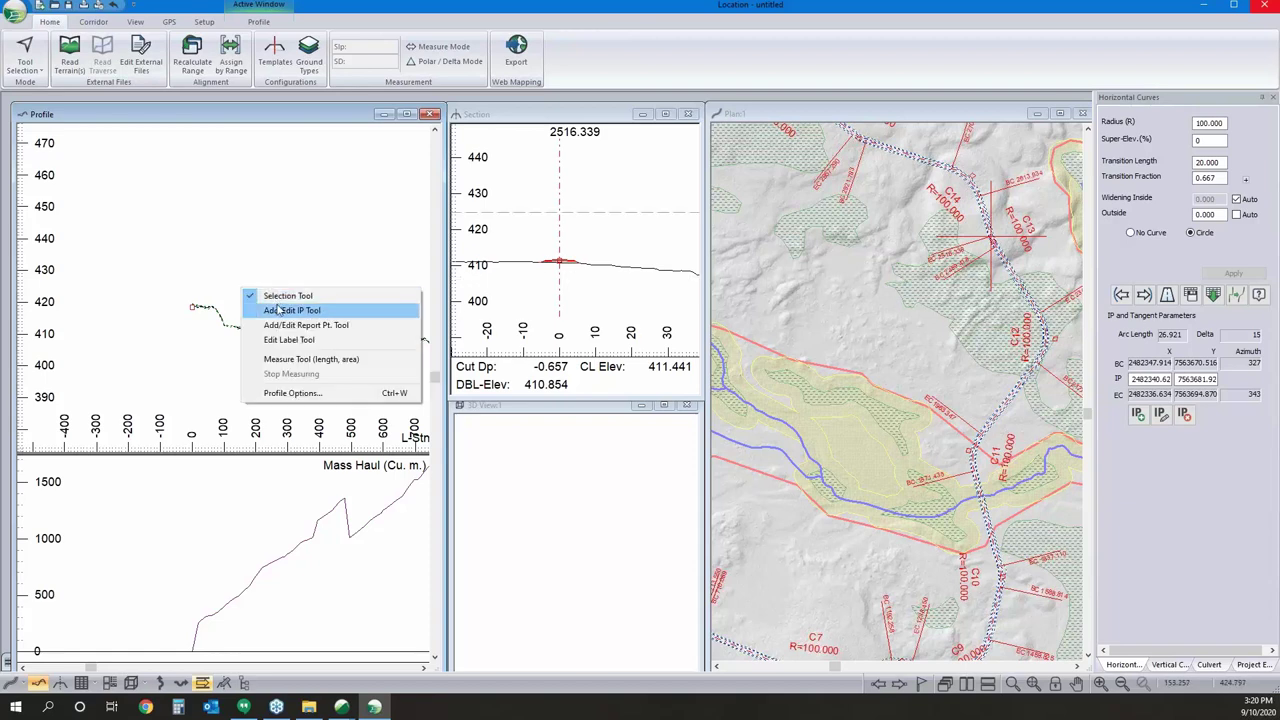
click(281, 311)
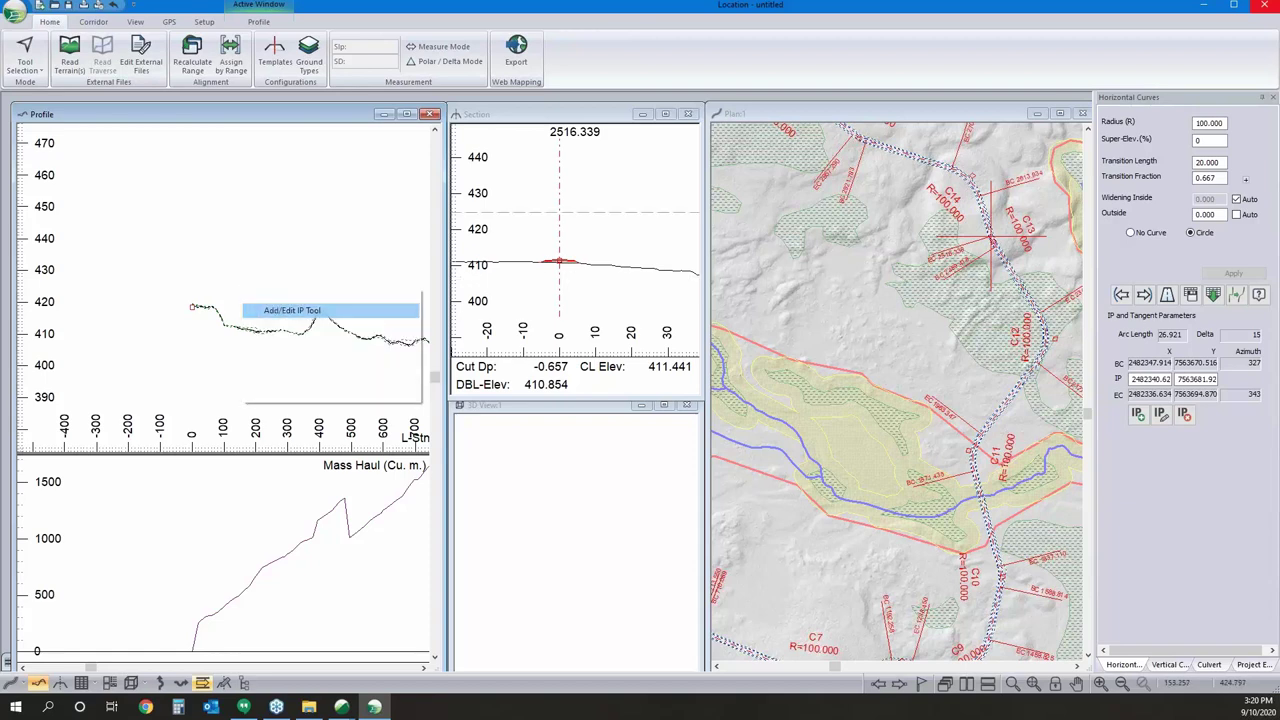
click(222, 307)
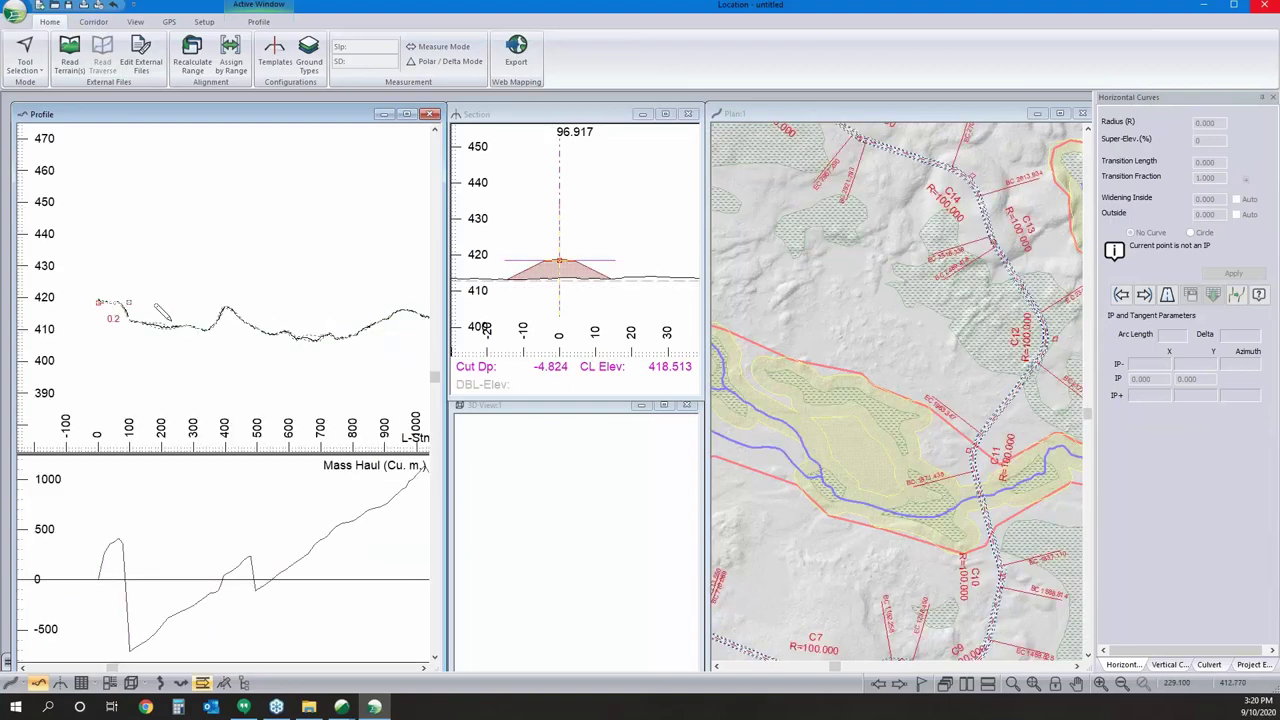
click(176, 320)
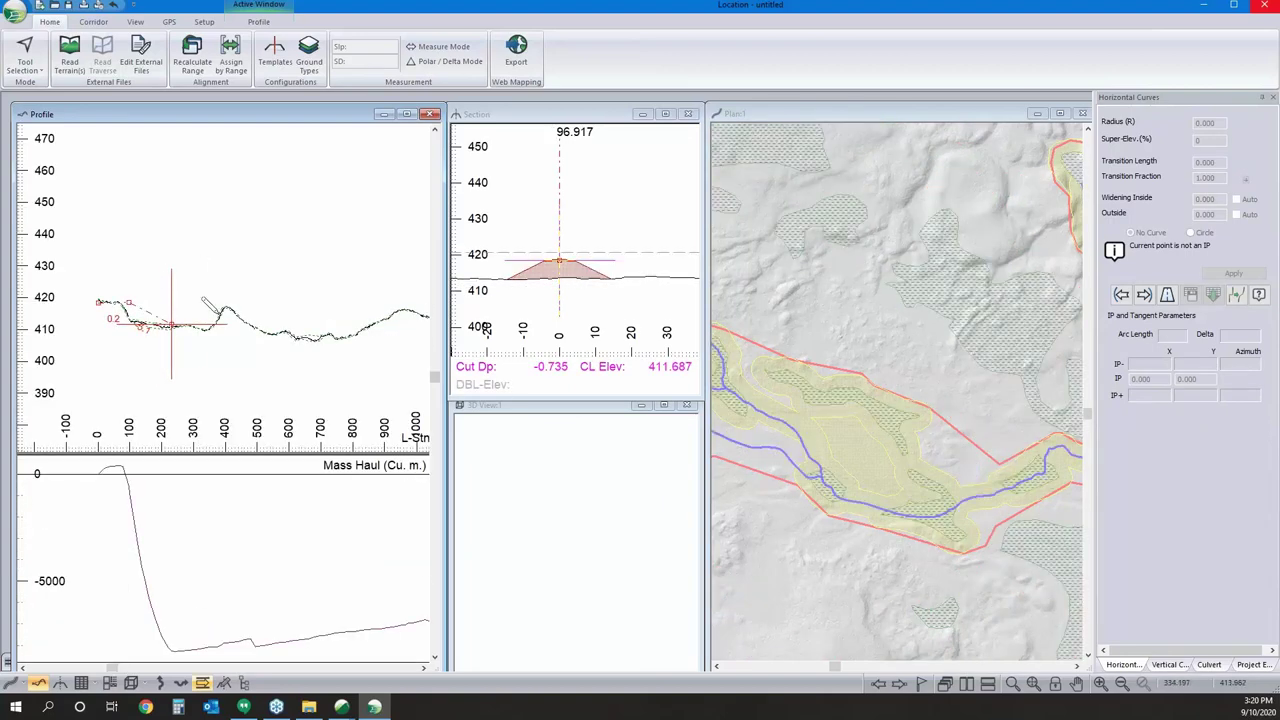
click(300, 314)
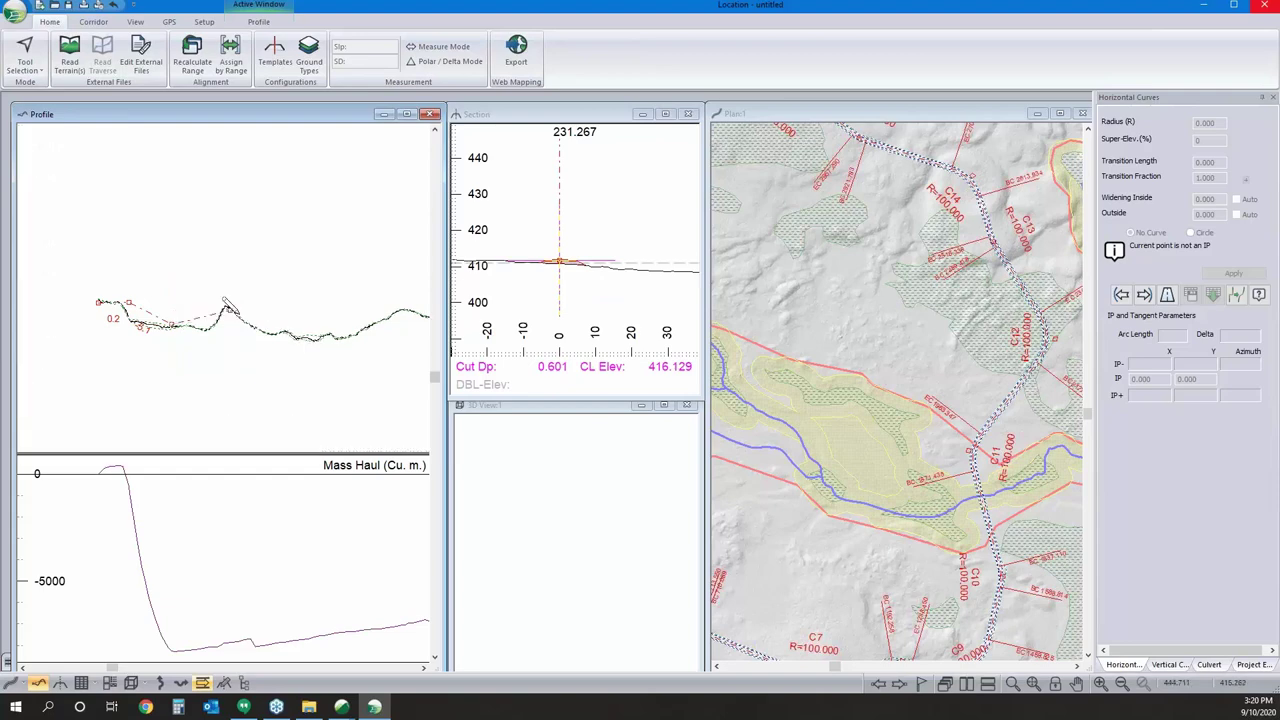
right_click(202, 239)
click(239, 246)
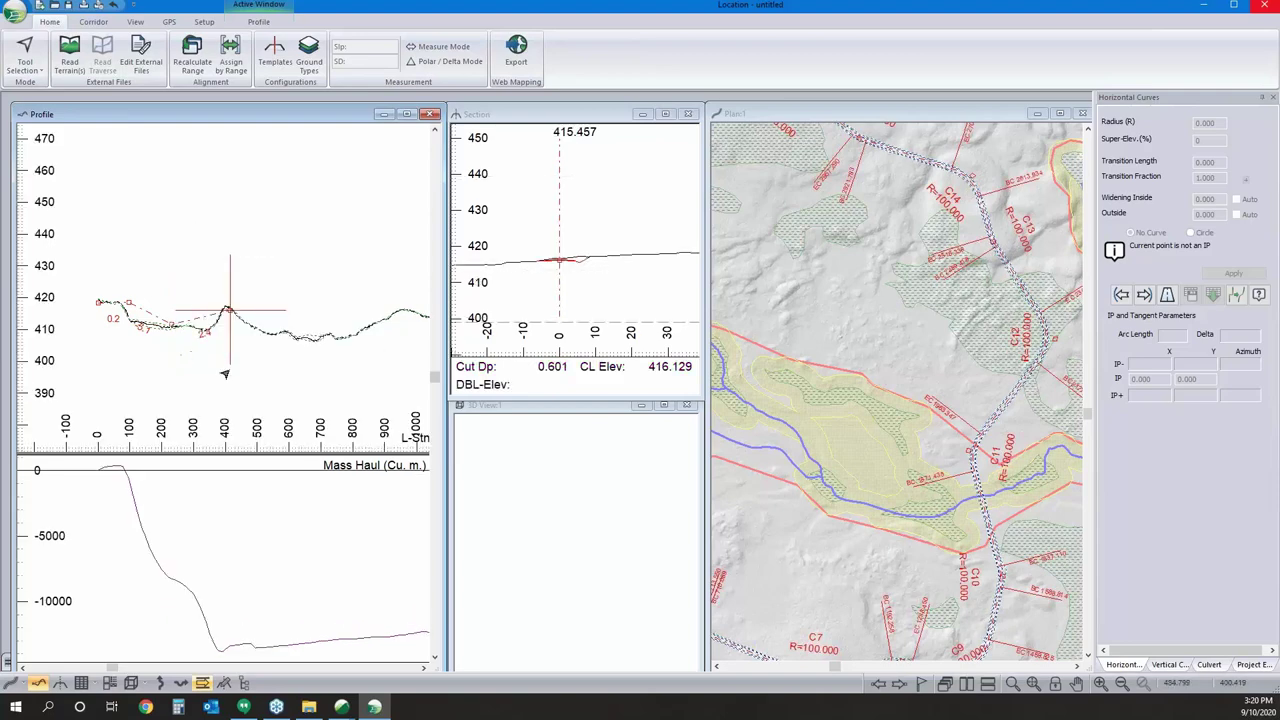
Apply a parabolic vertical curve with K = 12 to the vertical IP at station 231.267.
click(127, 304)
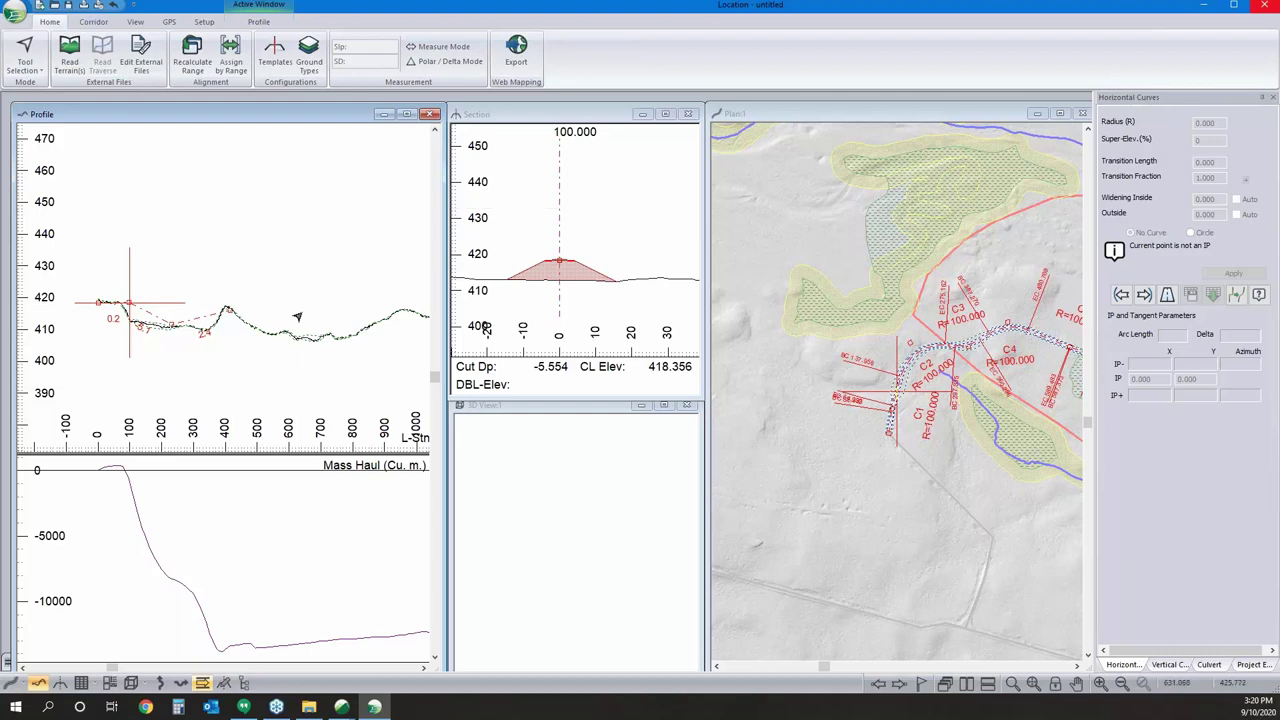
click(1173, 665)
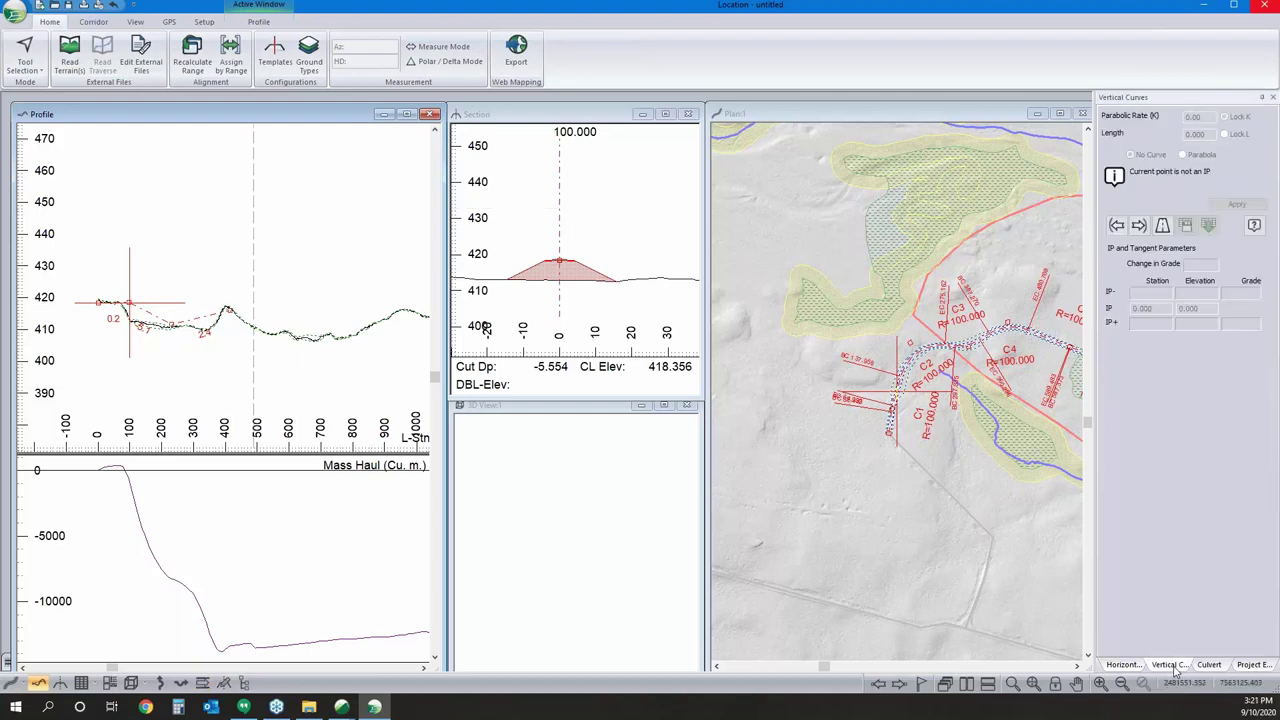
click(1138, 225)
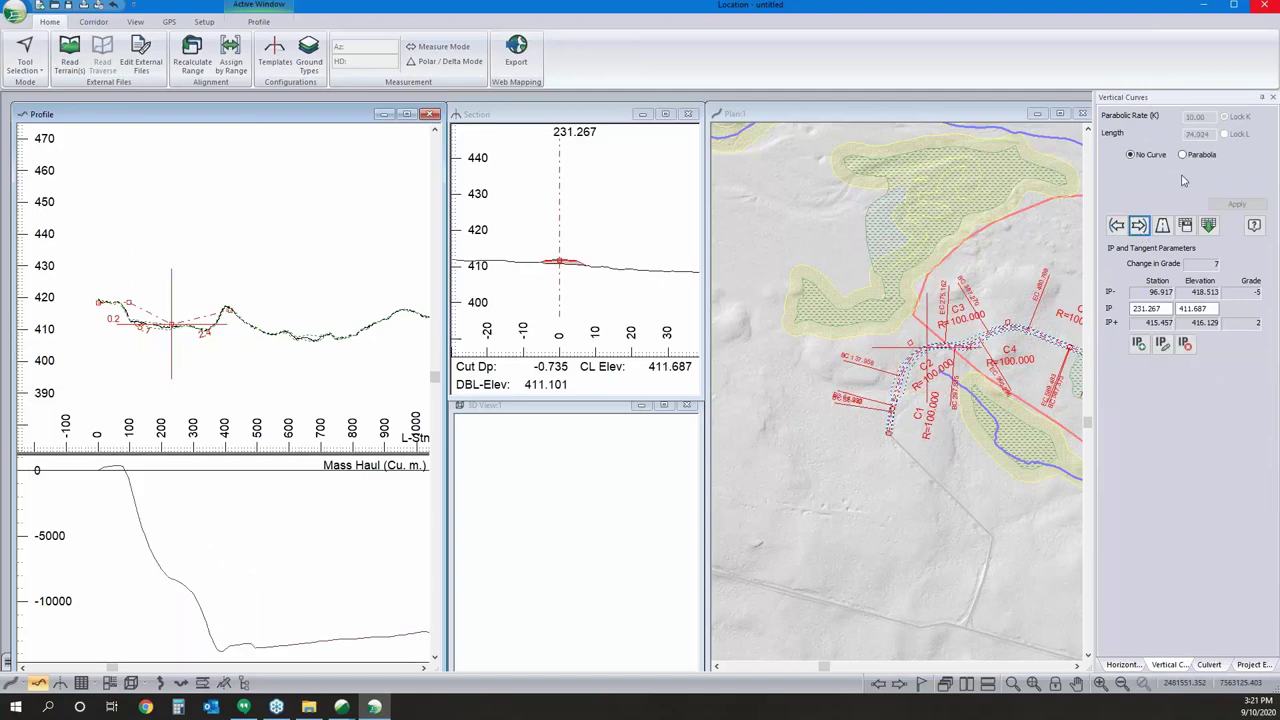
click(1184, 156)
double_click(1196, 117)
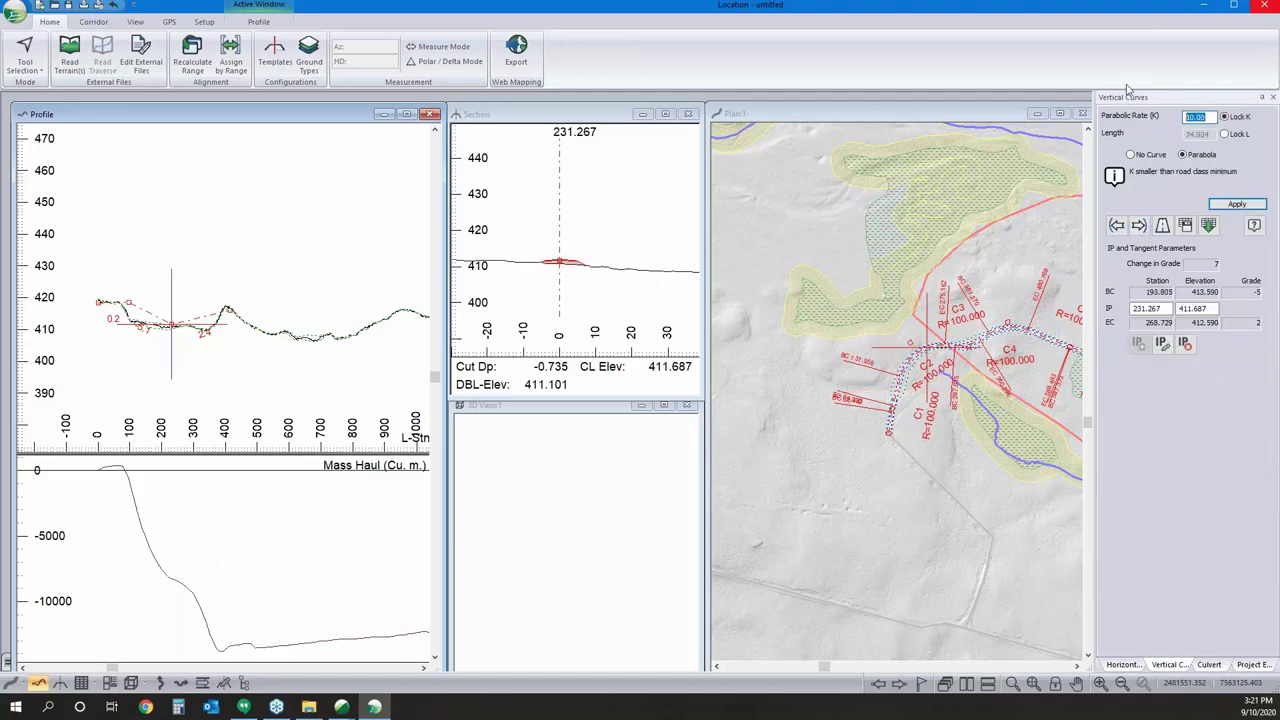
text(12)
key(Return)
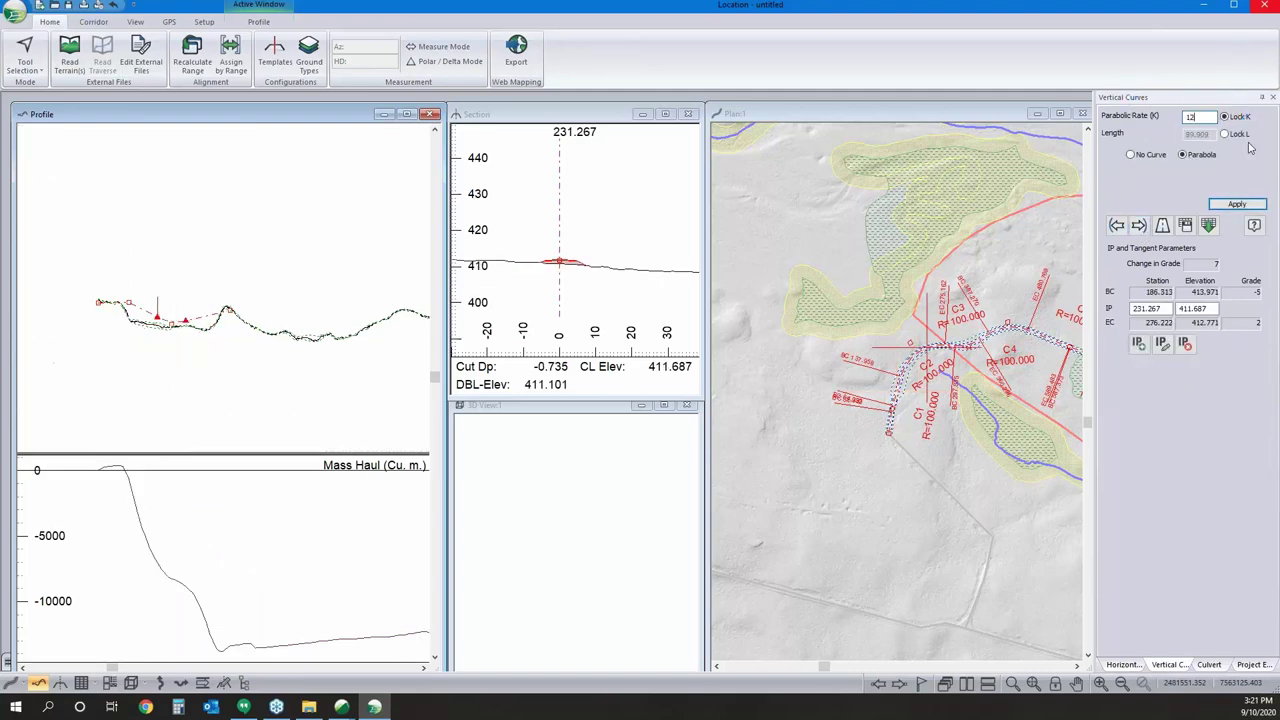
Apply a parabolic vertical curve with K = 11 to the previous vertical IP at station 96.917.
click(1116, 225)
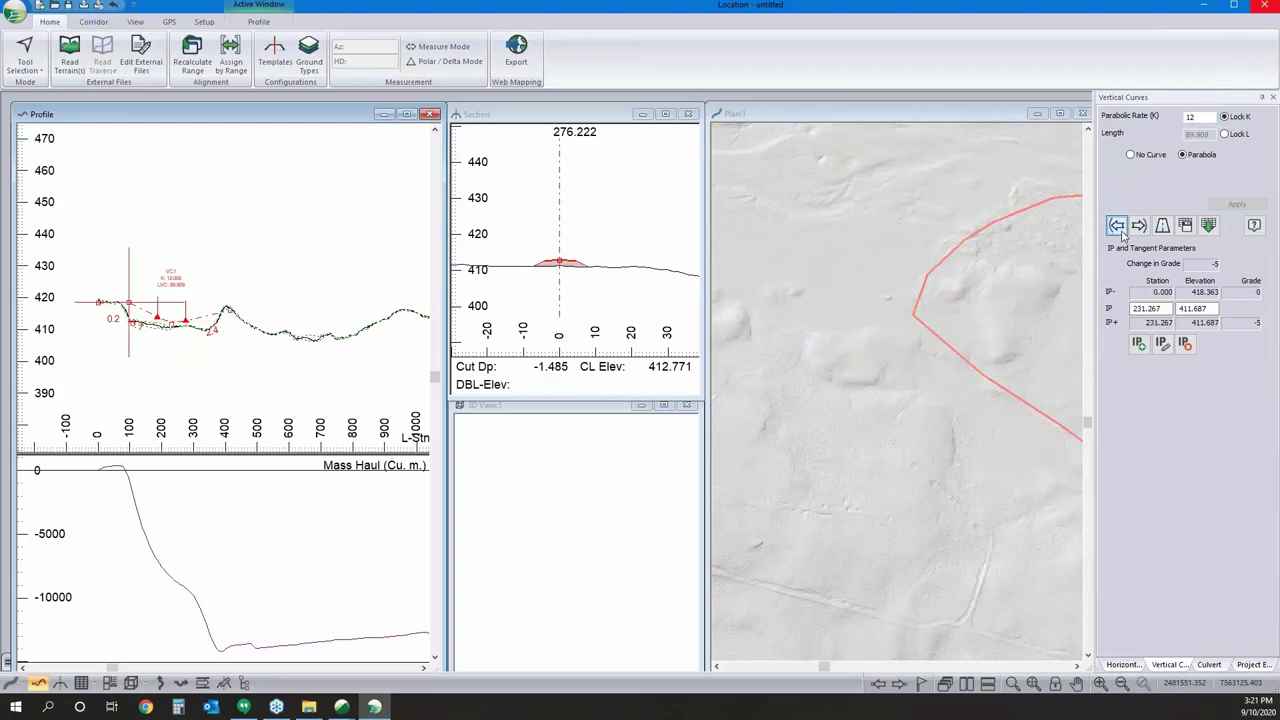
click(1184, 155)
double_click(1196, 117)
text(11)
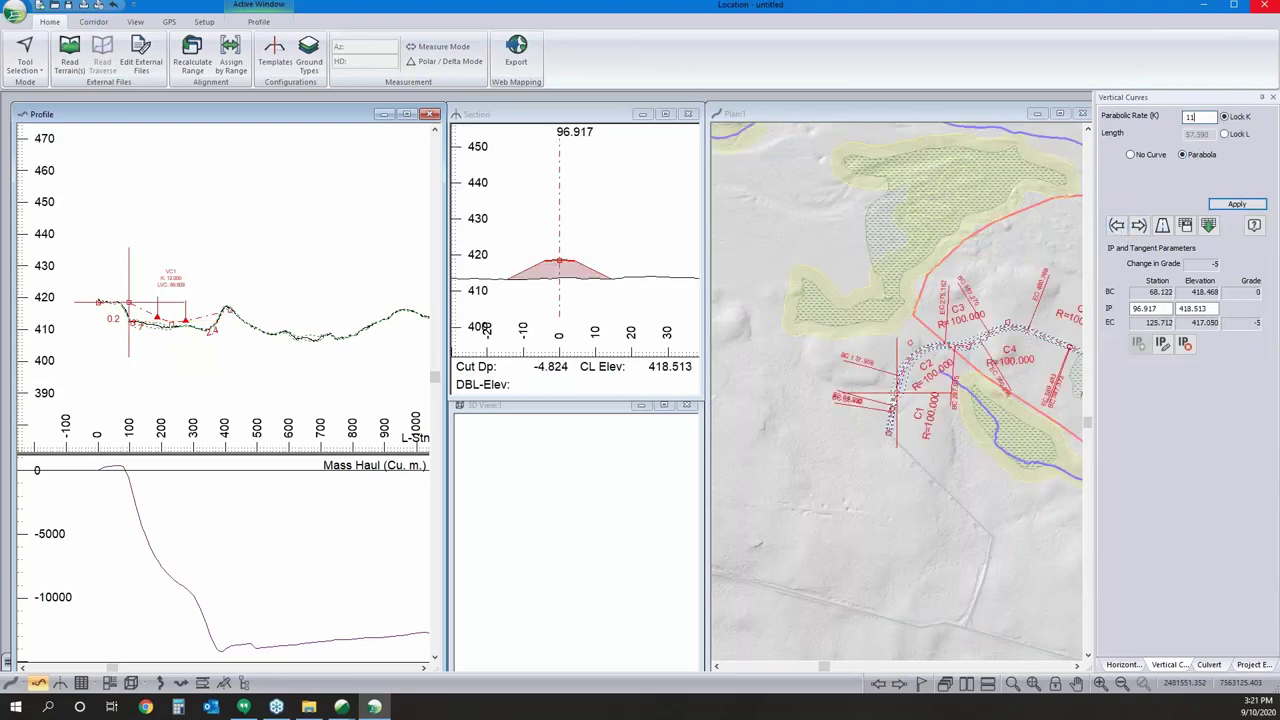
key(Return)
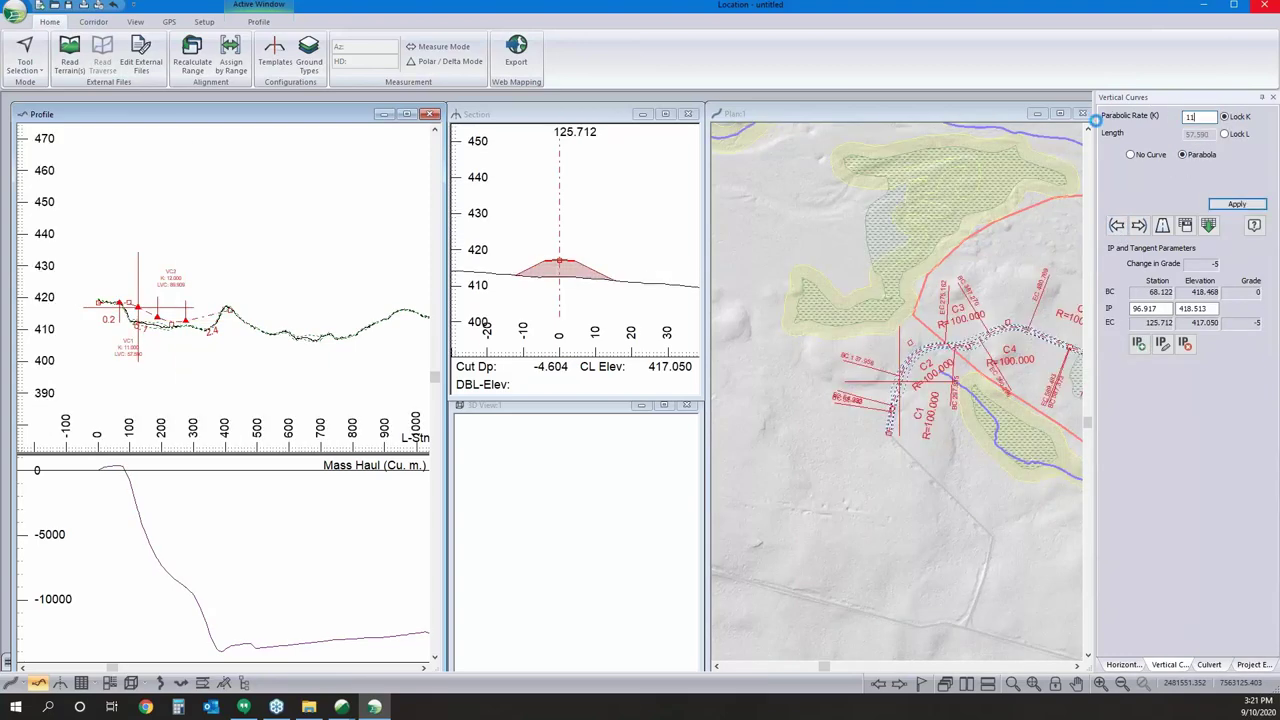
Reposition the two curved vertical IPs to about station 77, elevation 417.9, and station 221, elevation 408.9.
scroll(129, 344, up, 2)
right_click(124, 340)
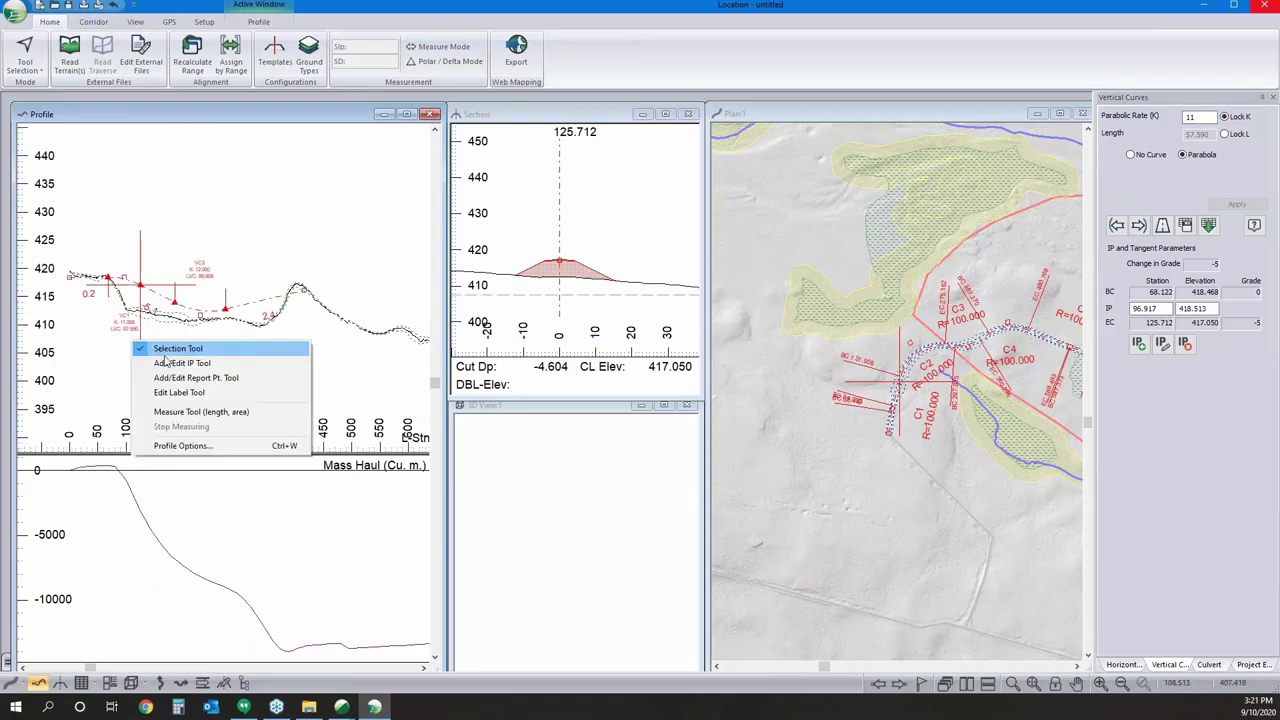
click(170, 363)
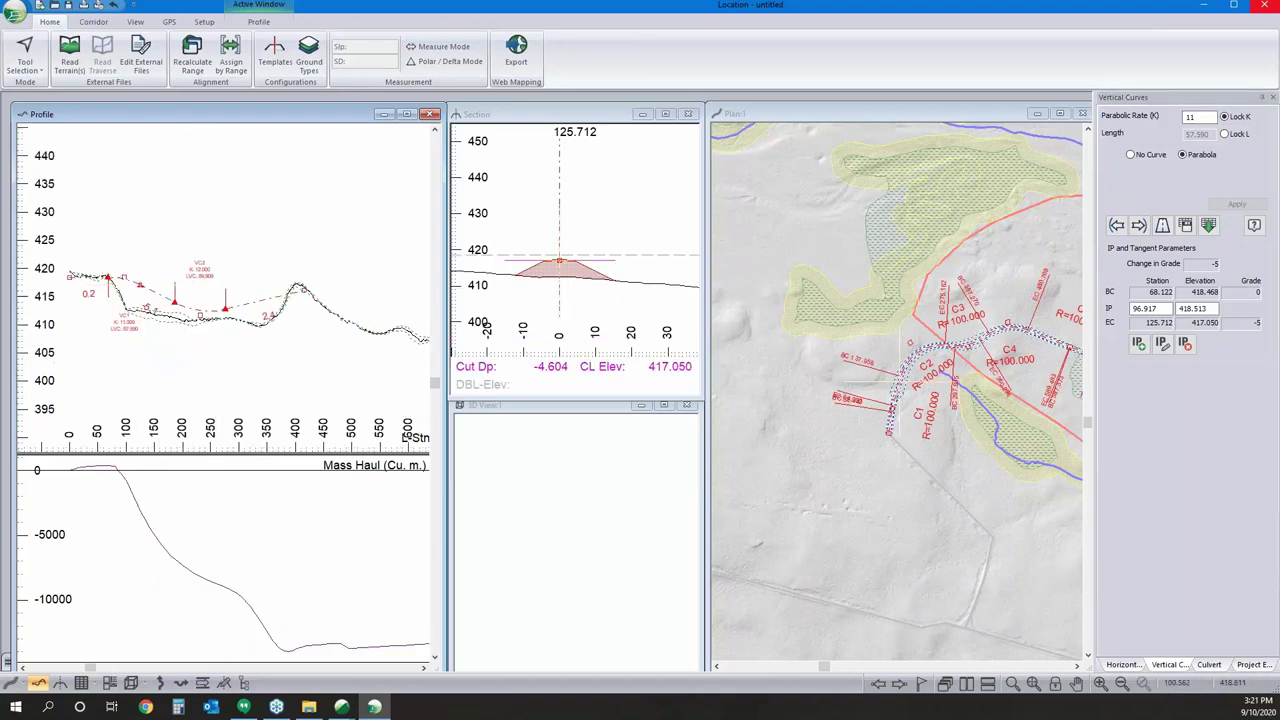
drag(175, 300, 194, 330)
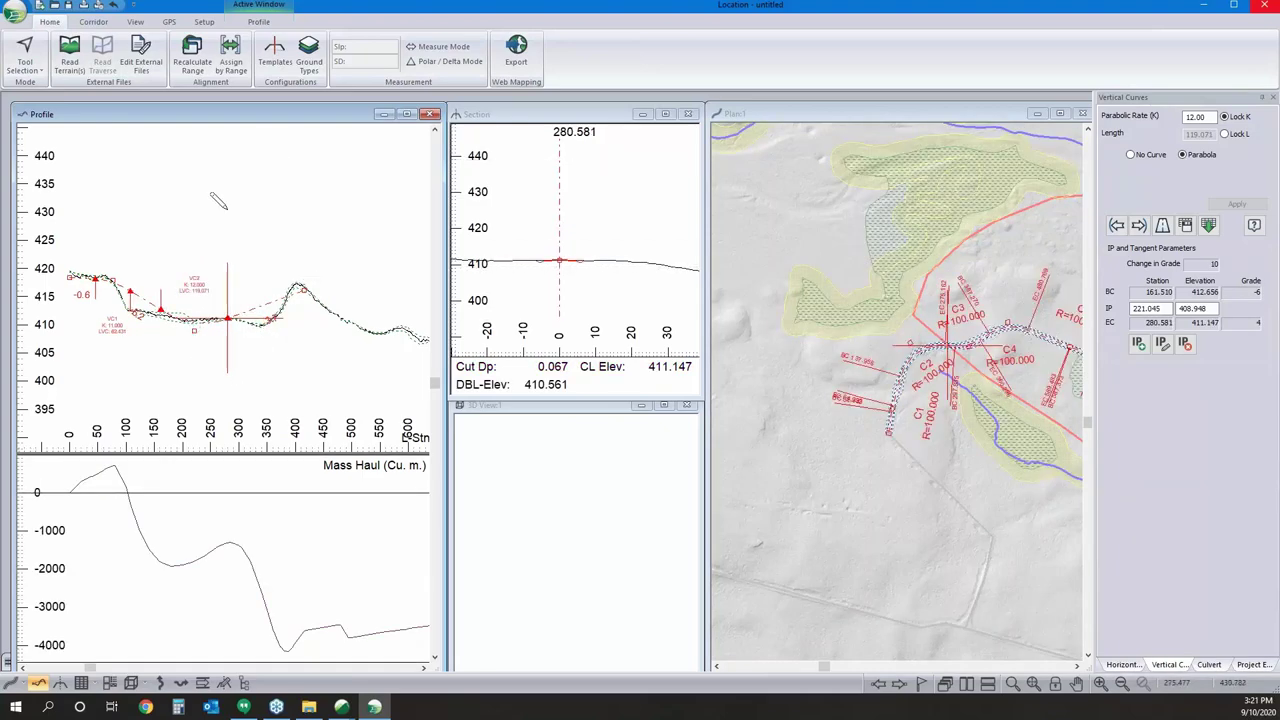
right_click(237, 236)
click(270, 246)
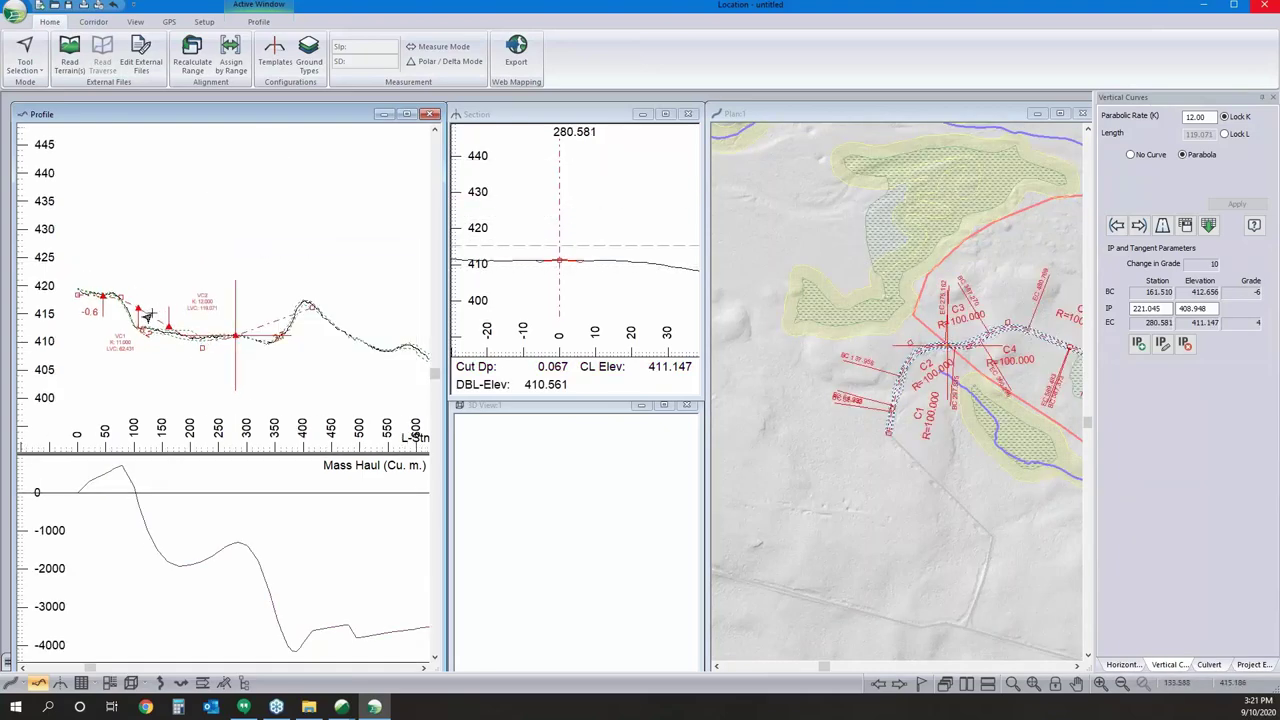
Move the first curved vertical IP to about station 45, elevation 418, and raise the grade line's start point to elevation 419.3.
click(147, 316)
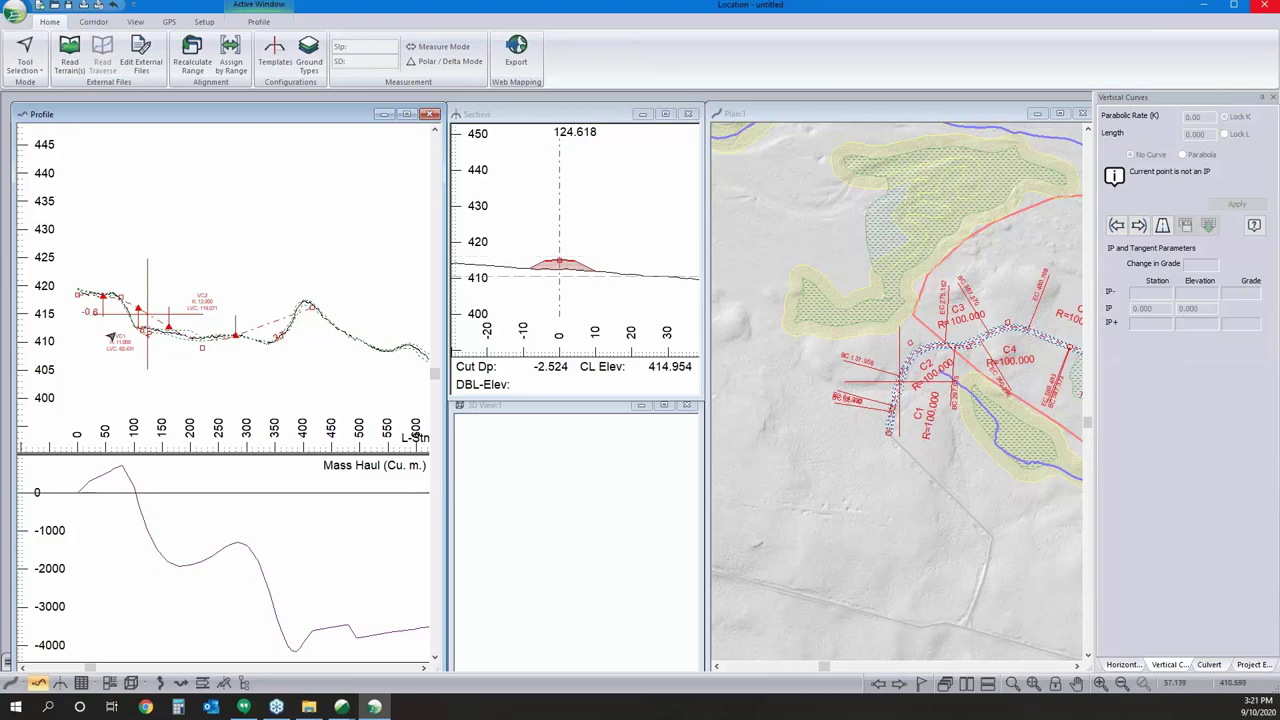
click(130, 316)
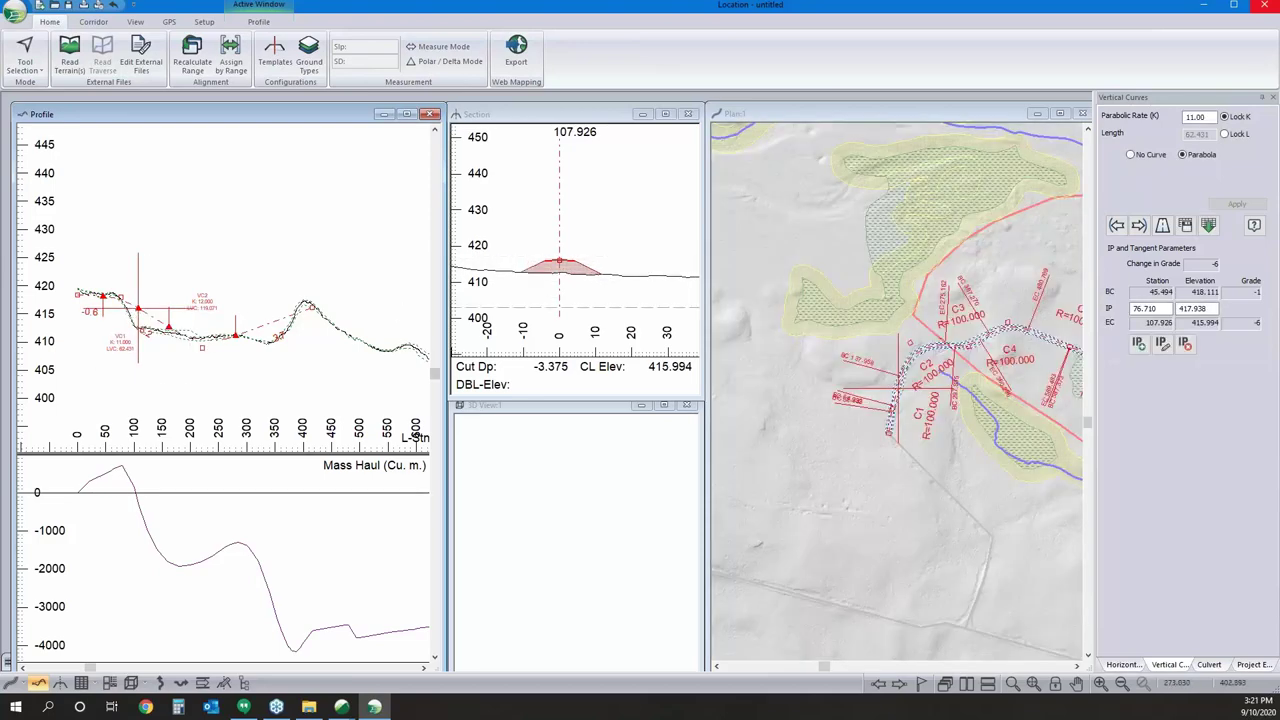
scroll(181, 323, up, 3)
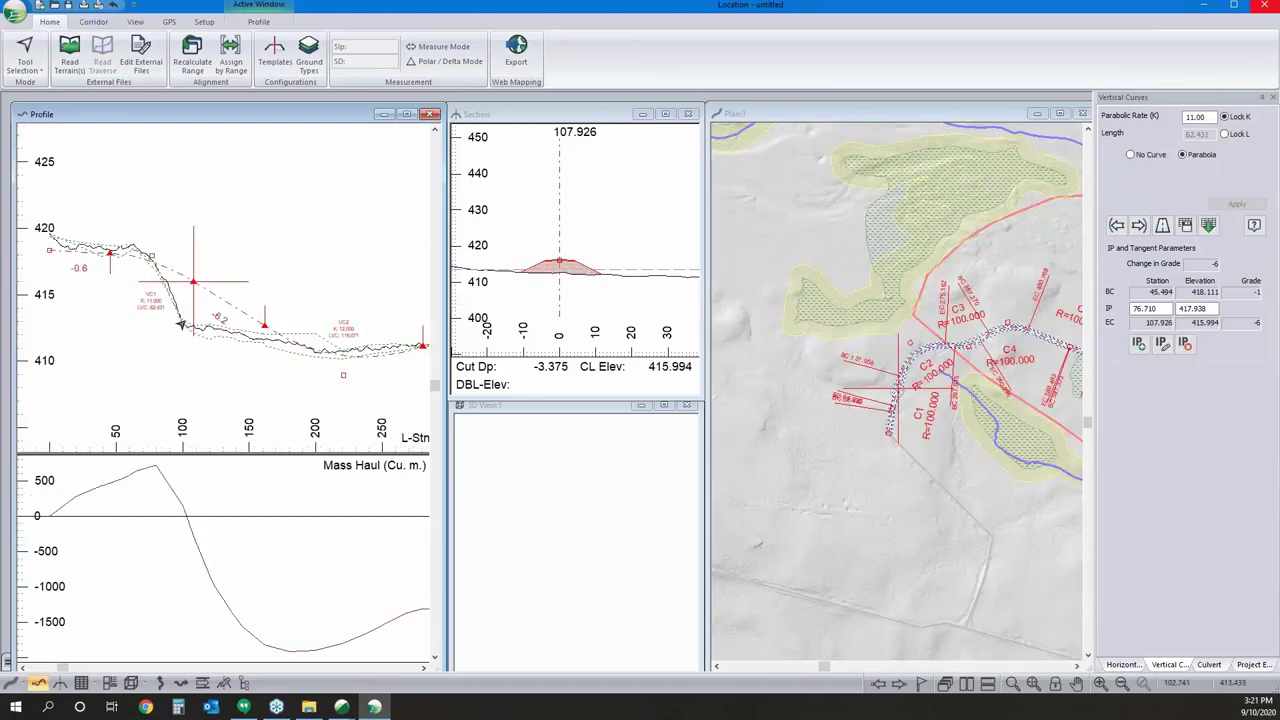
scroll(181, 323, down, 3)
right_click(174, 251)
click(200, 274)
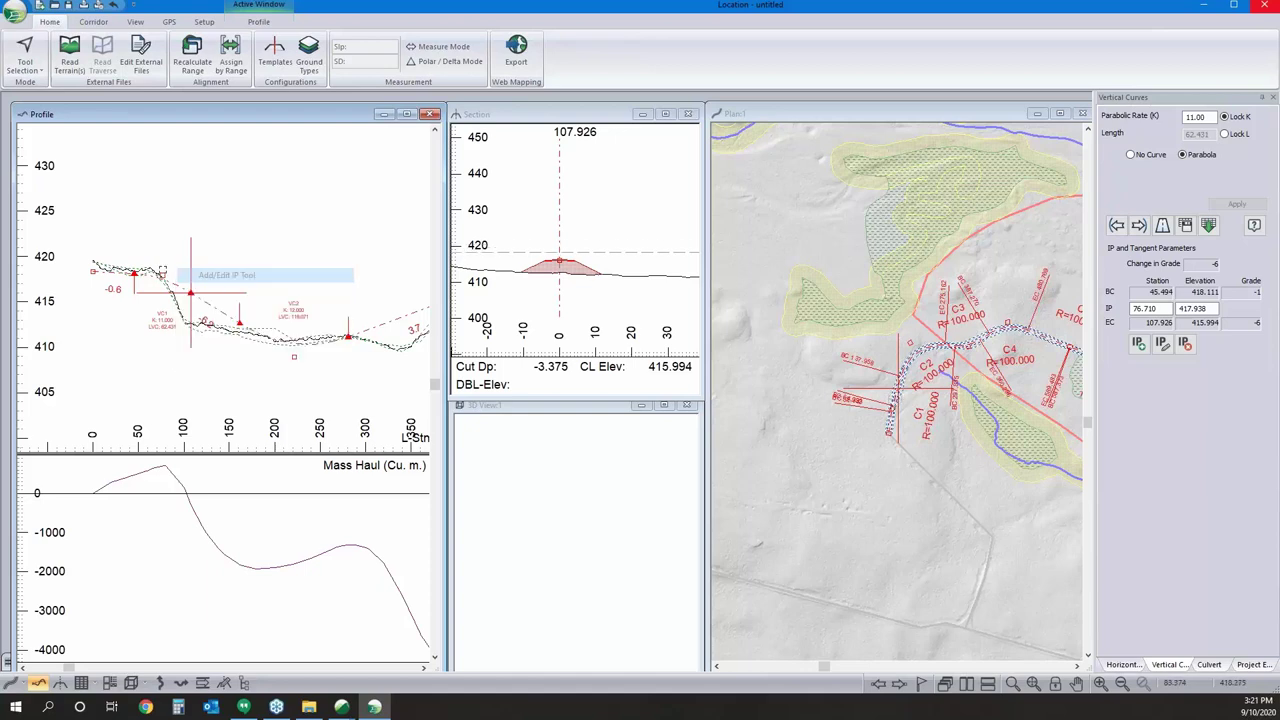
drag(161, 272, 123, 263)
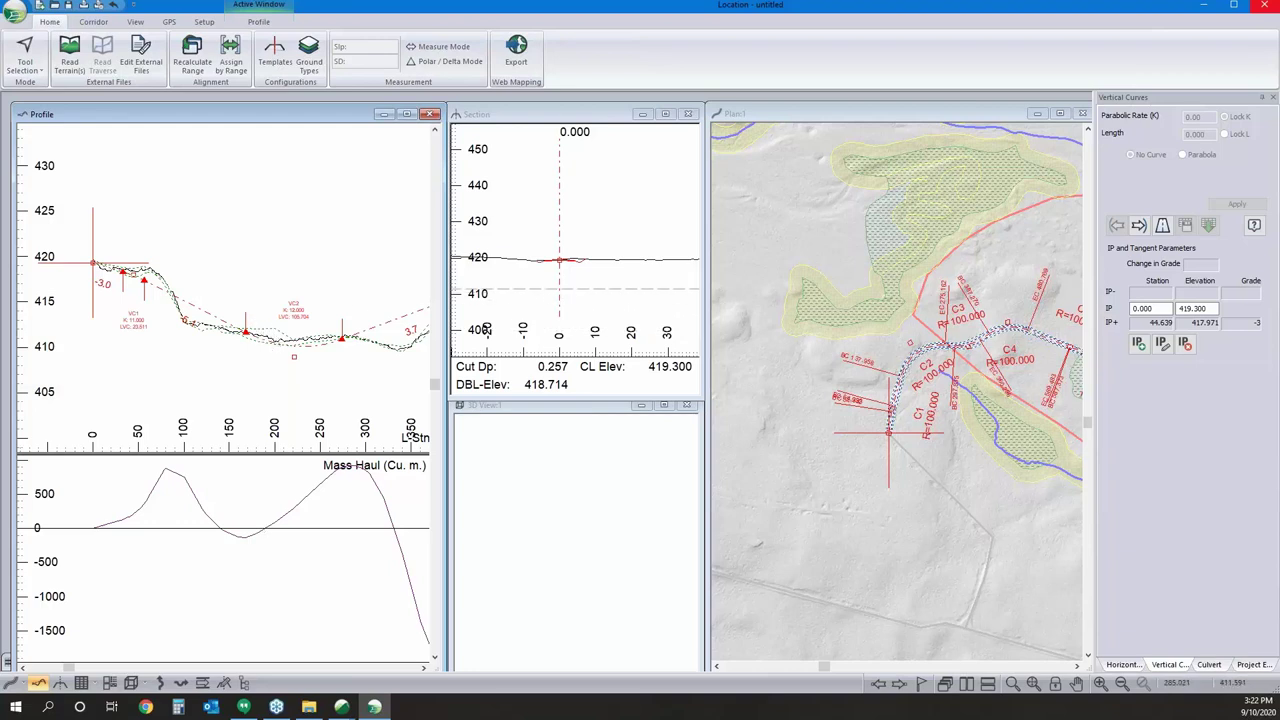
Look over the profile around the hill near station 400, and view the whole alignment in plan with the Selection tool active.
middle_drag(356, 306, 270, 332)
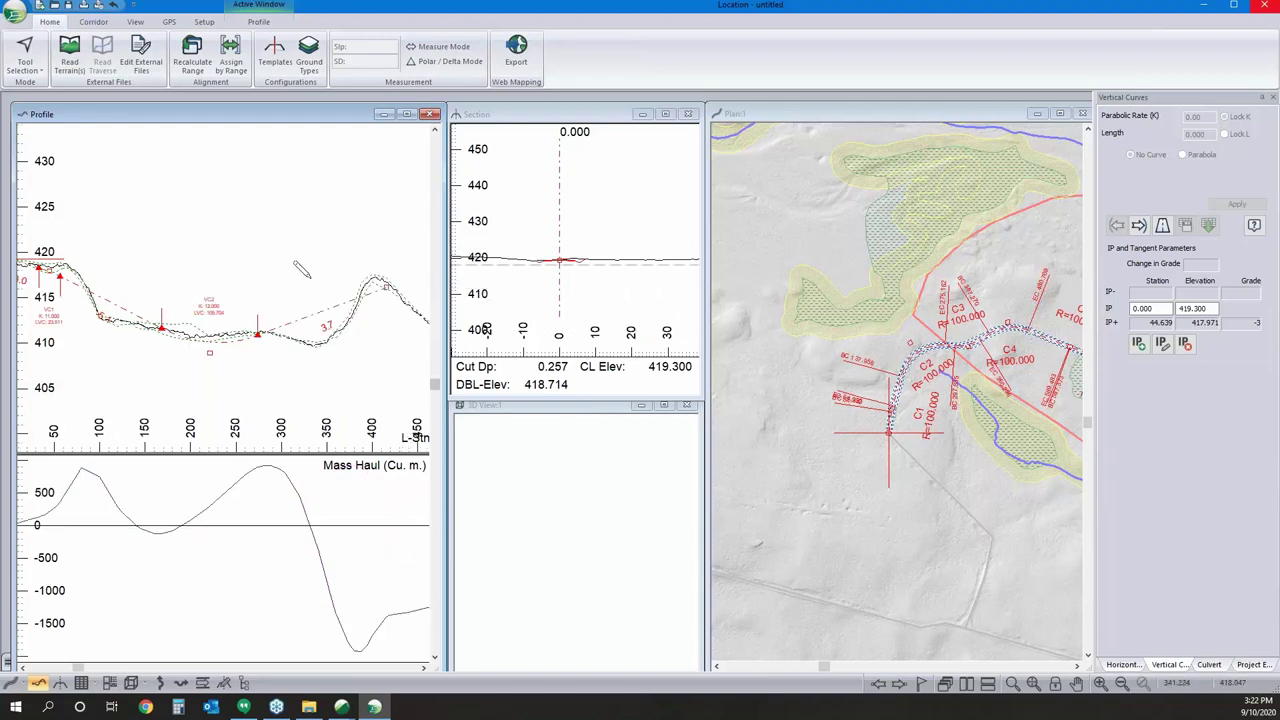
scroll(295, 278, down, 2)
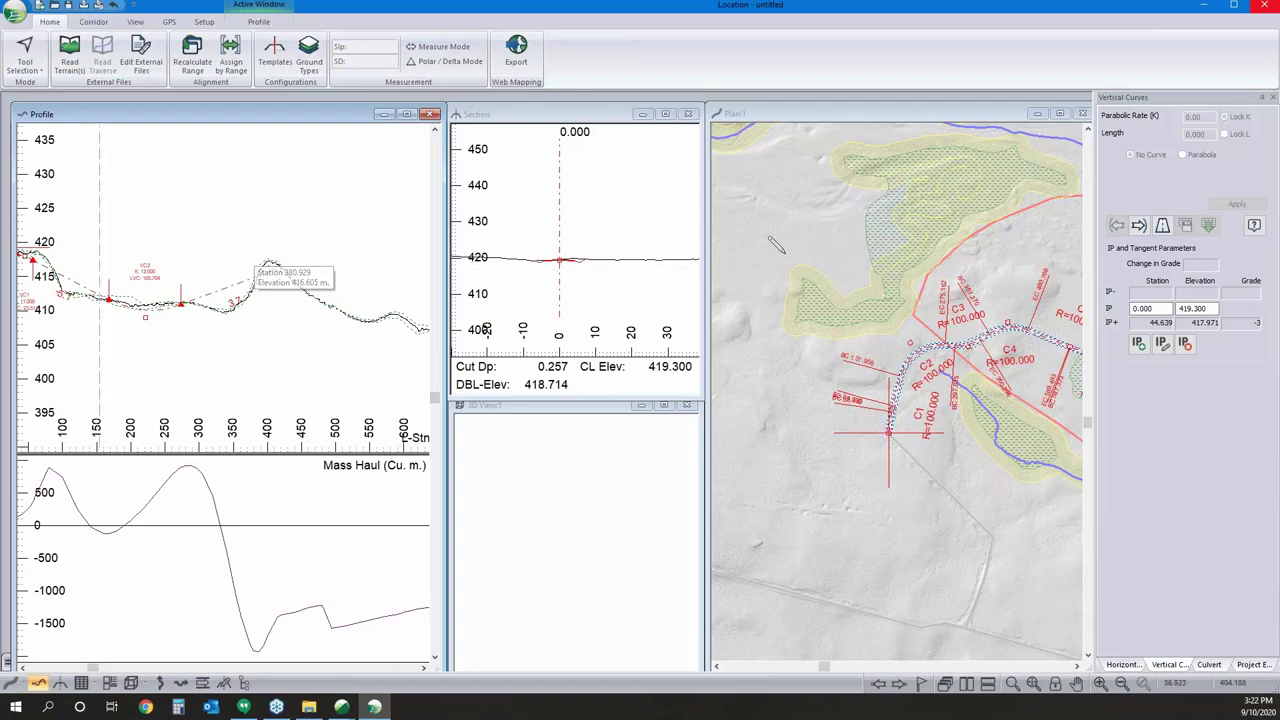
right_click(800, 289)
click(835, 301)
scroll(786, 363, down, 3)
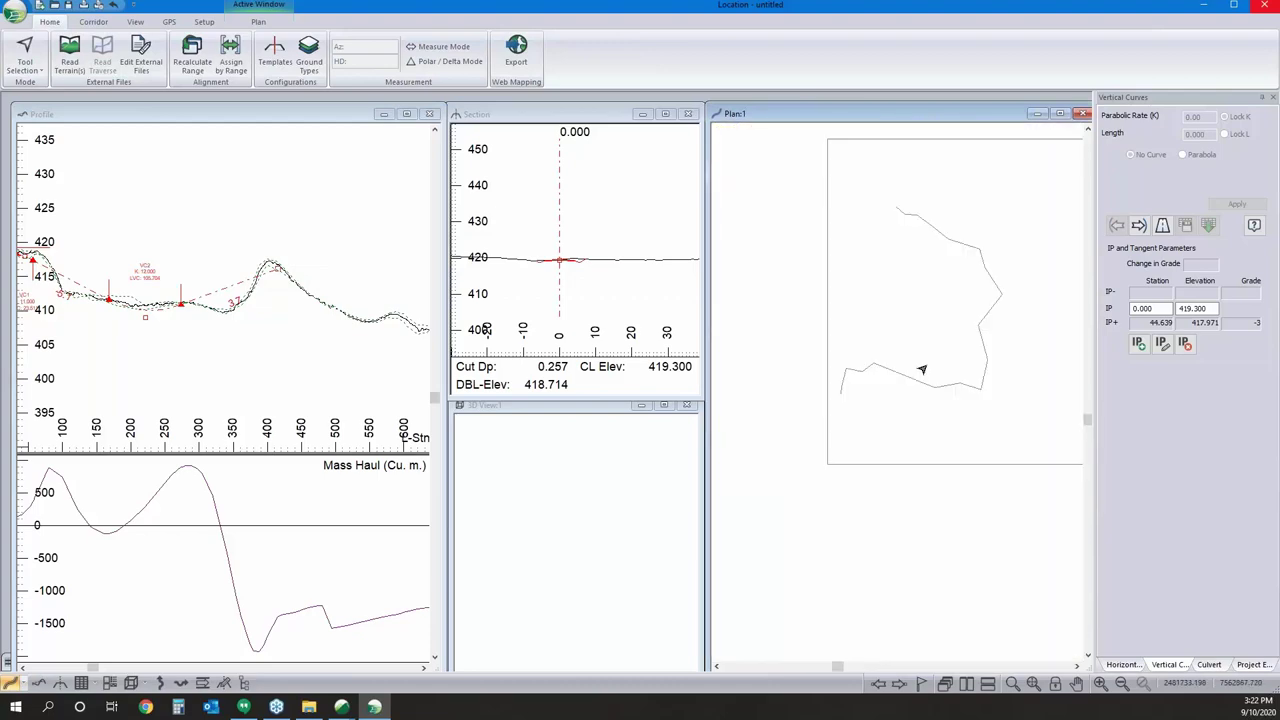
Make the alignment point at about station 1630 on curve C10 current and examine the nearby stream crossing in plan and profile.
scroll(797, 477, up, 3)
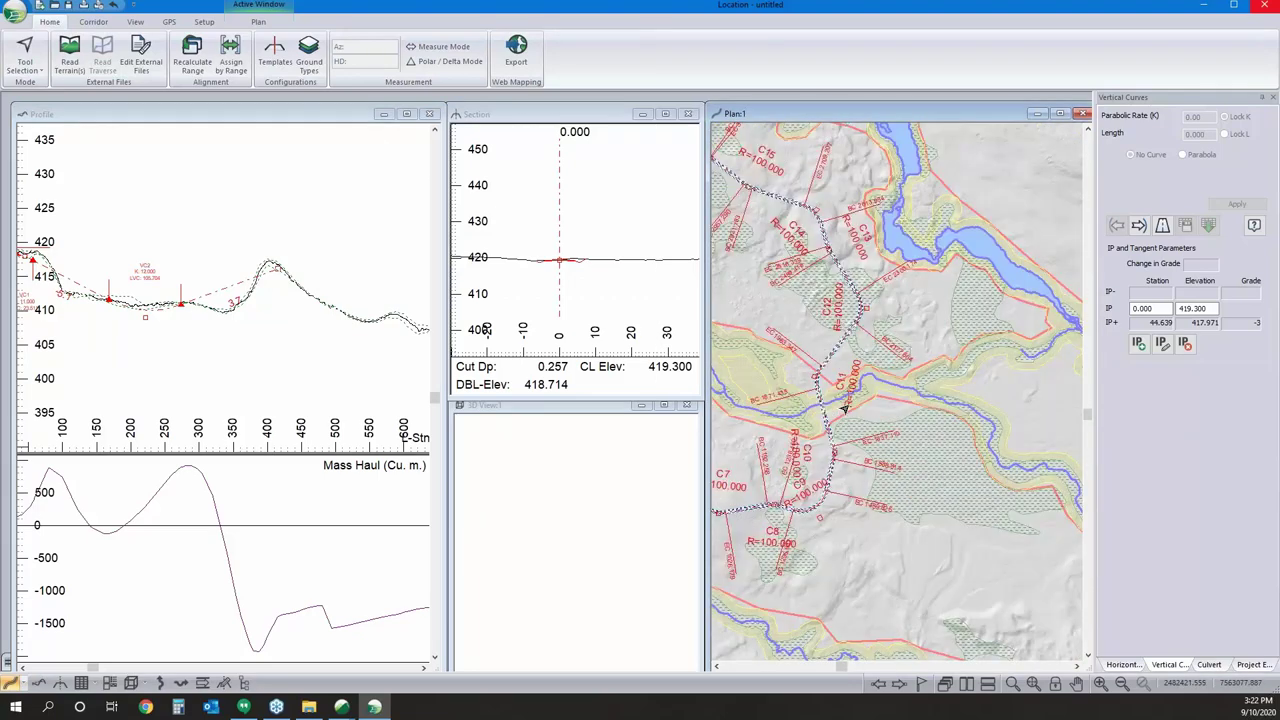
scroll(797, 477, up, 2)
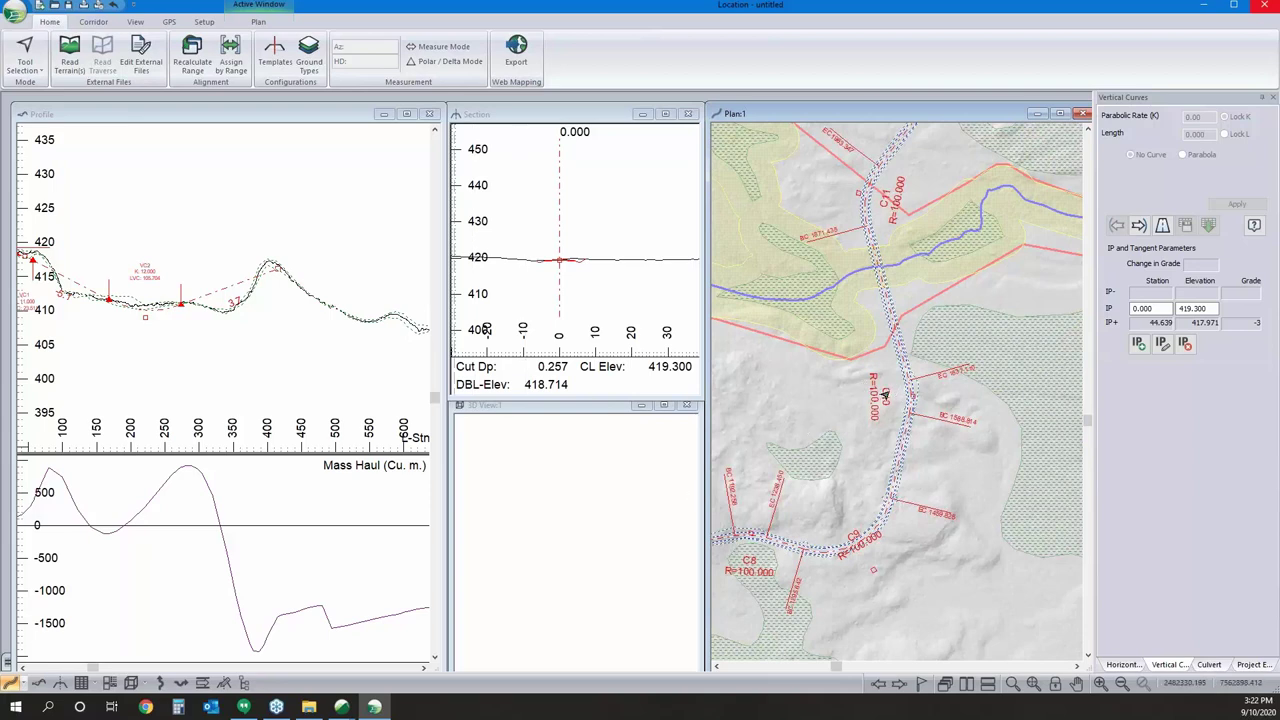
click(904, 388)
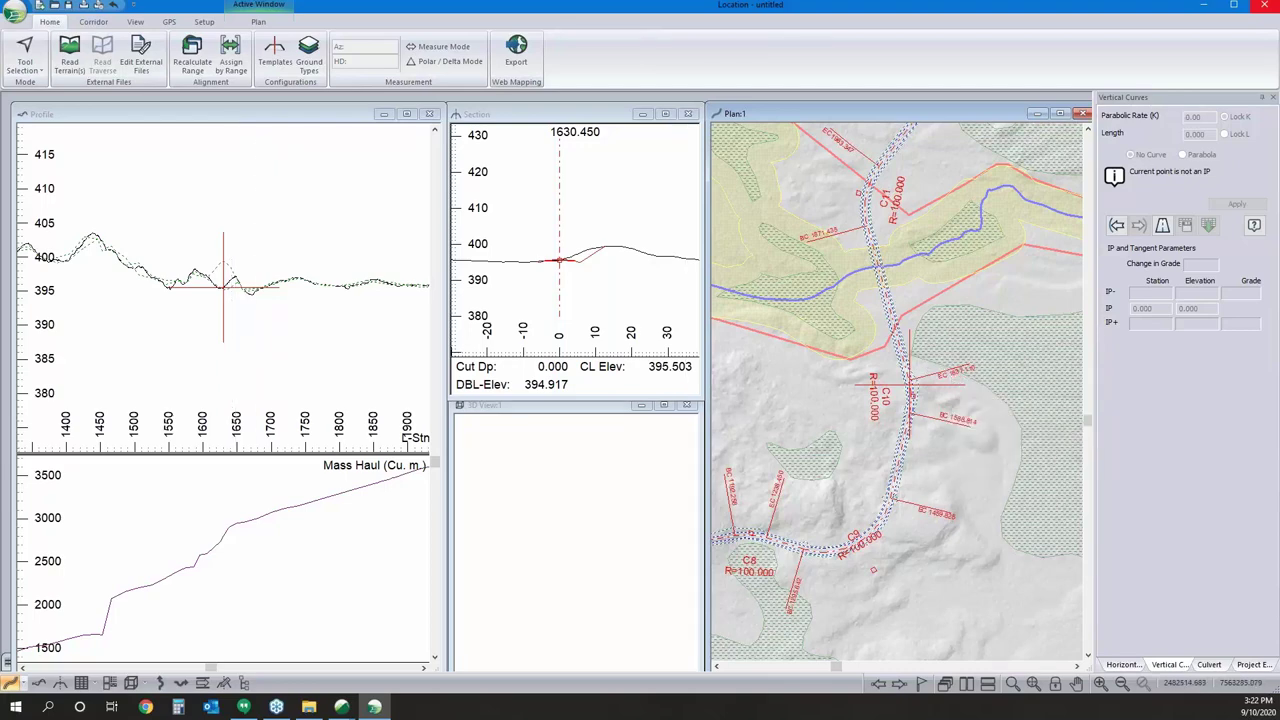
middle_drag(911, 359, 892, 454)
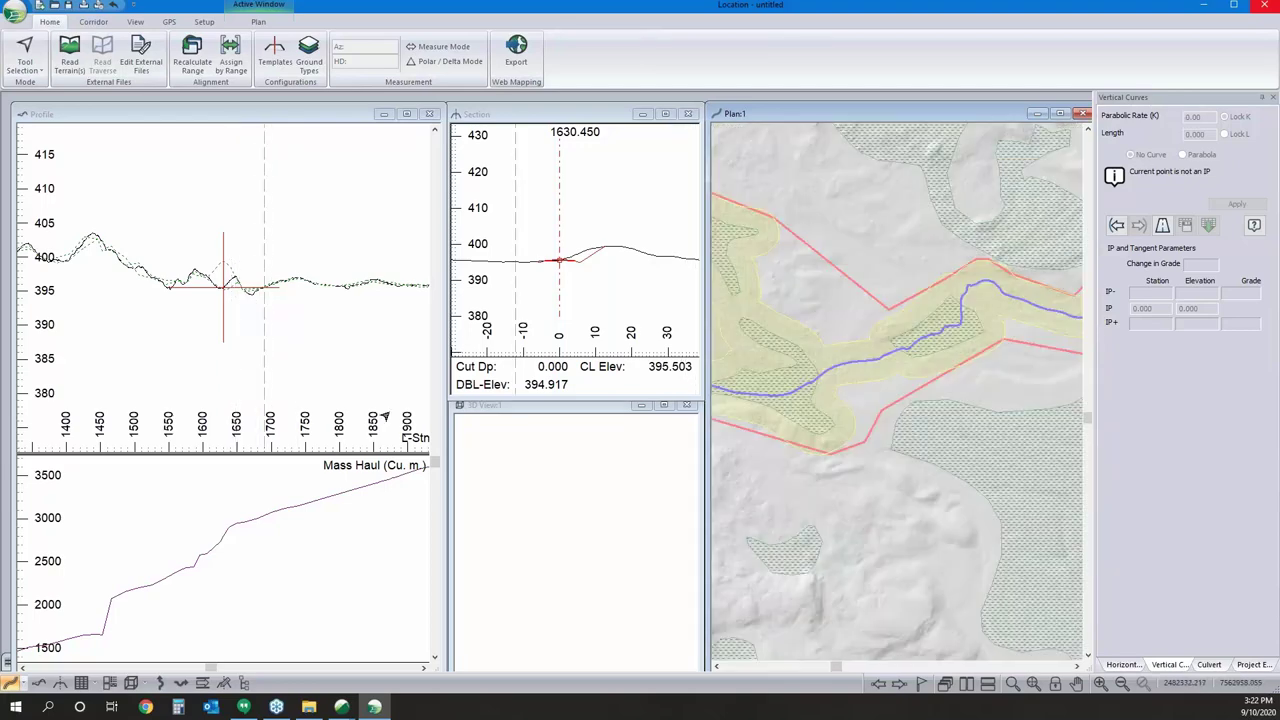
click(252, 339)
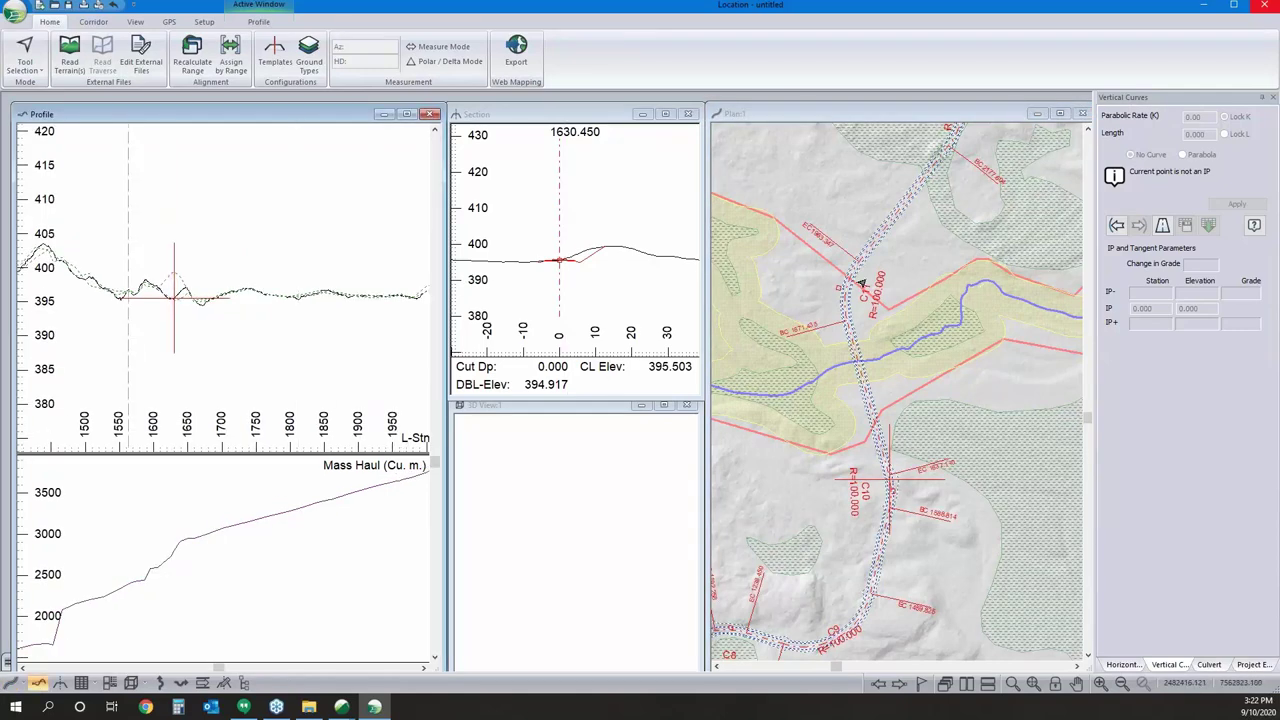
scroll(861, 284, up, 2)
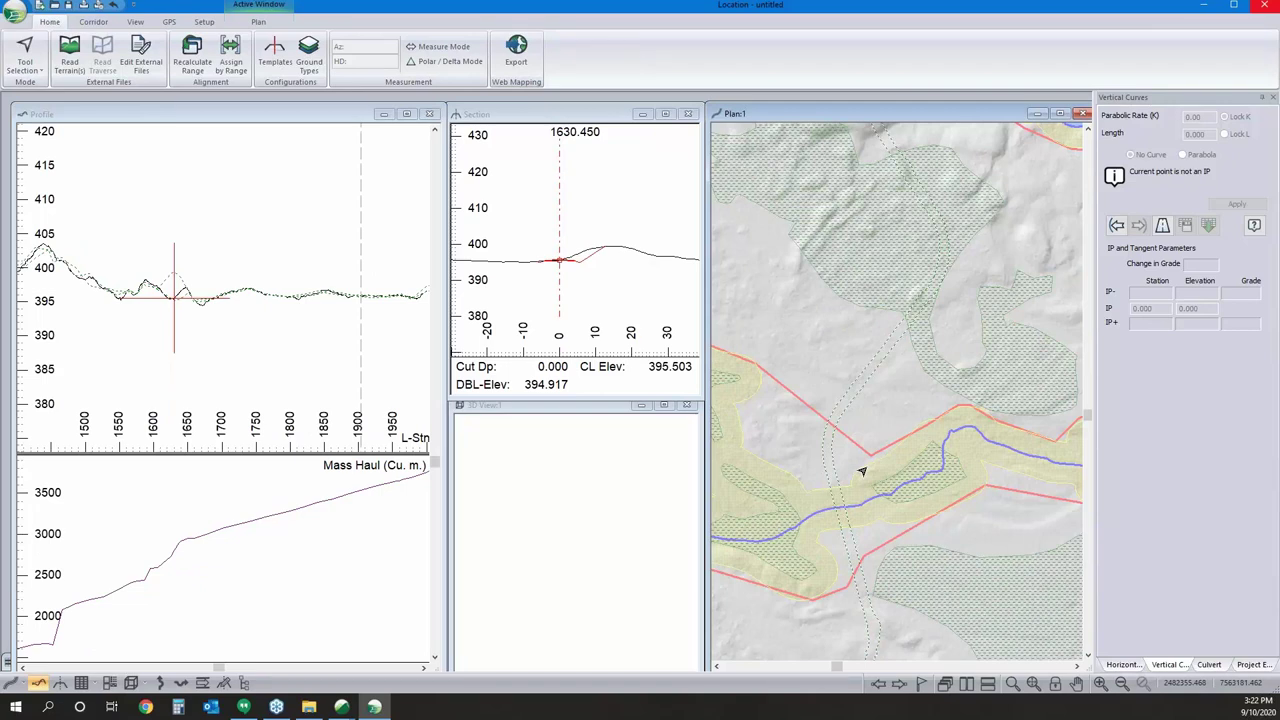
mouse_move(826, 552)
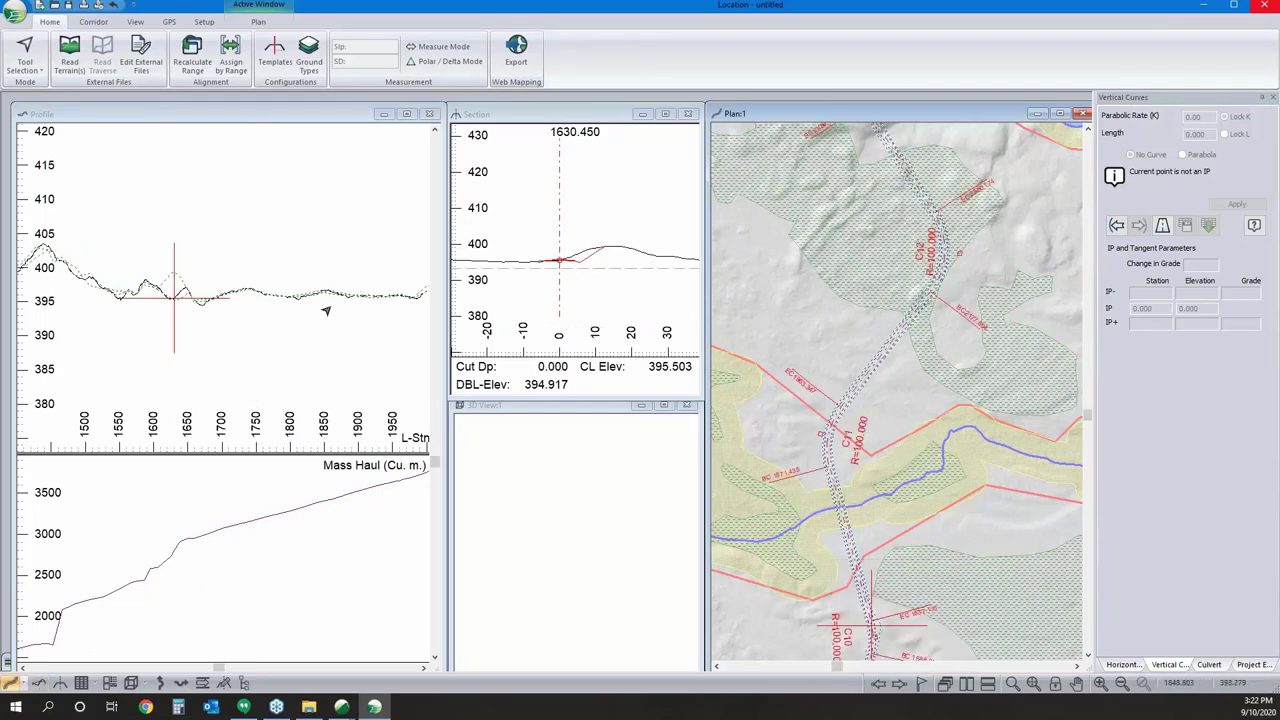
Find the stations bounding the low-lying road stretch, checking the alignment near curve C10 and between curves C12 and C13.
mouse_move(325, 311)
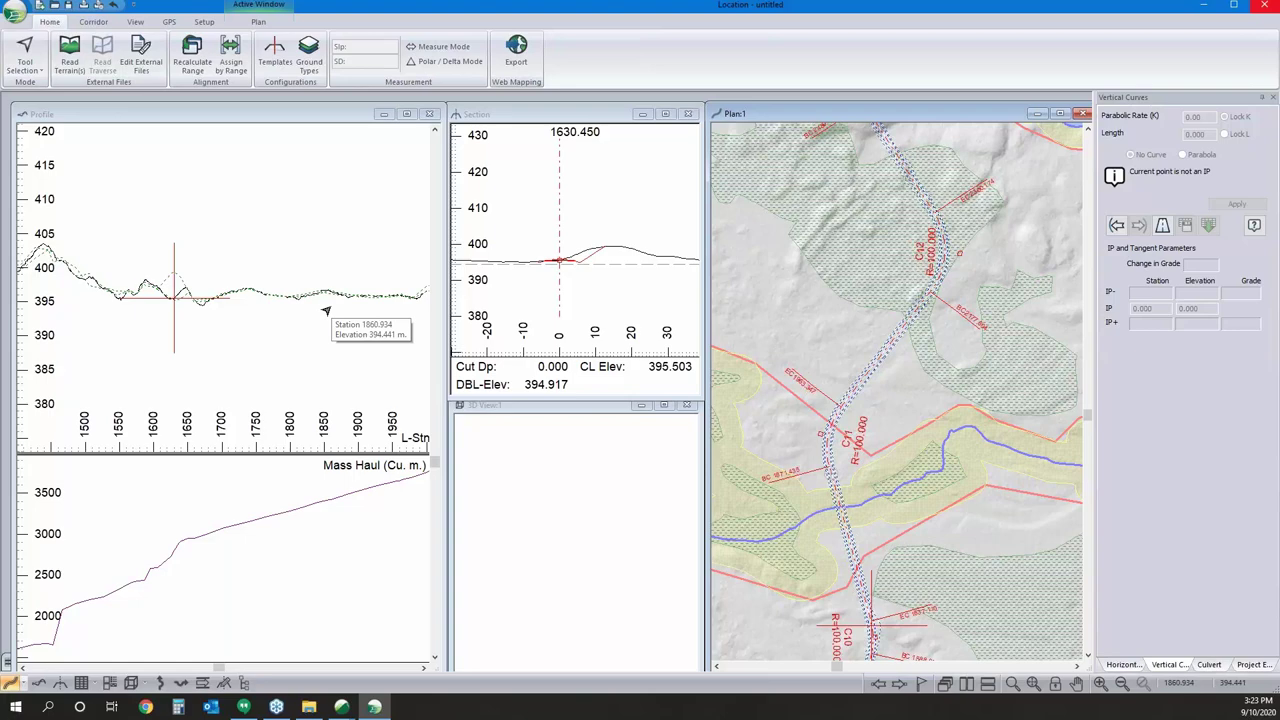
scroll(900, 309, down, 2)
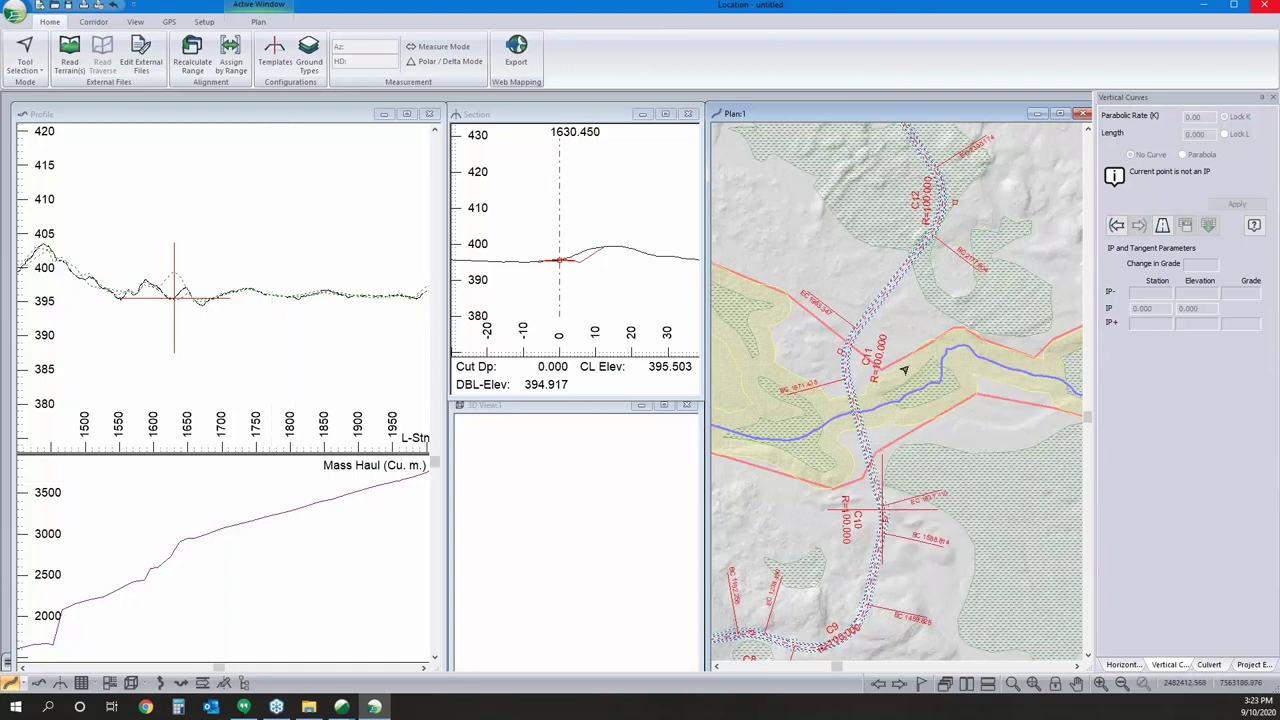
scroll(929, 263, up, 2)
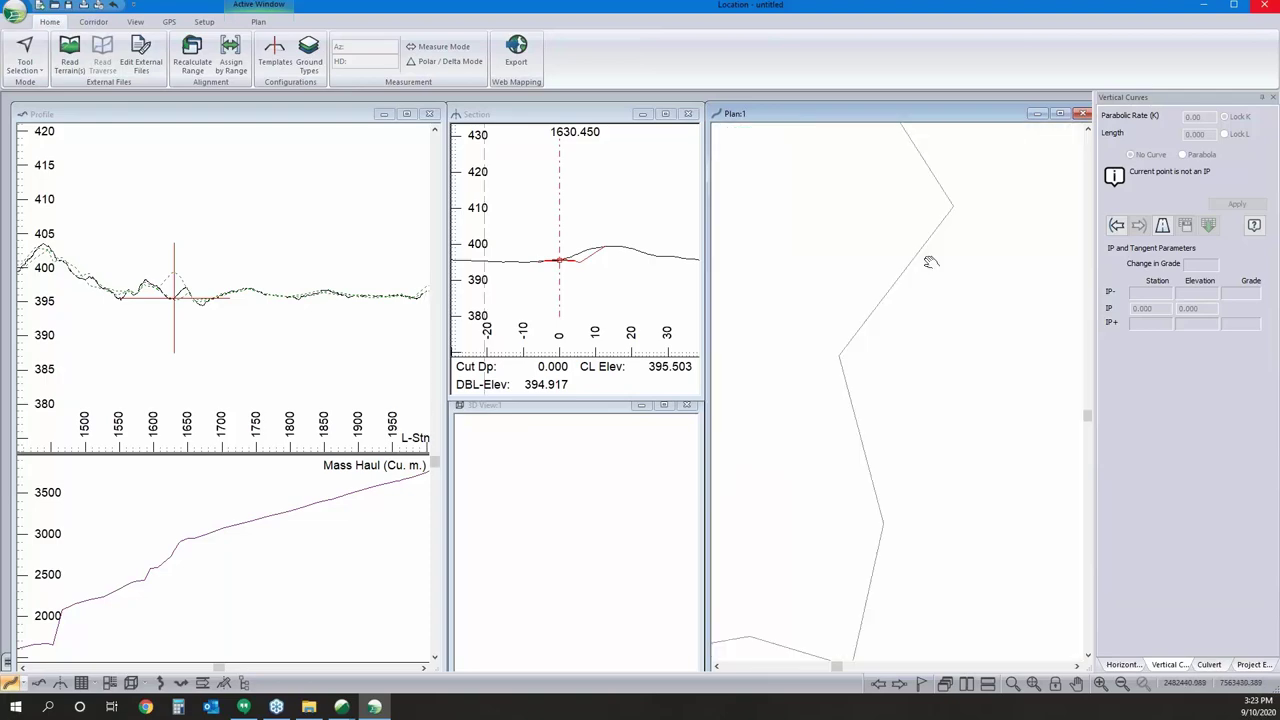
click(903, 207)
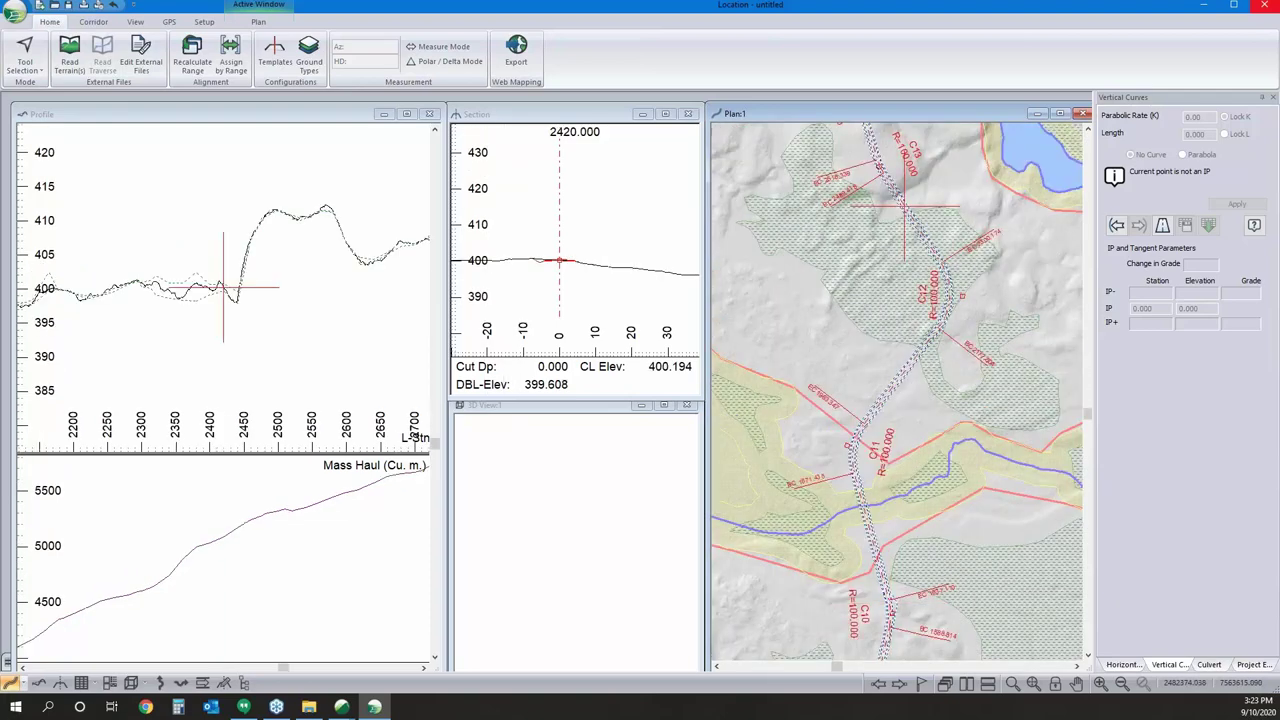
click(899, 200)
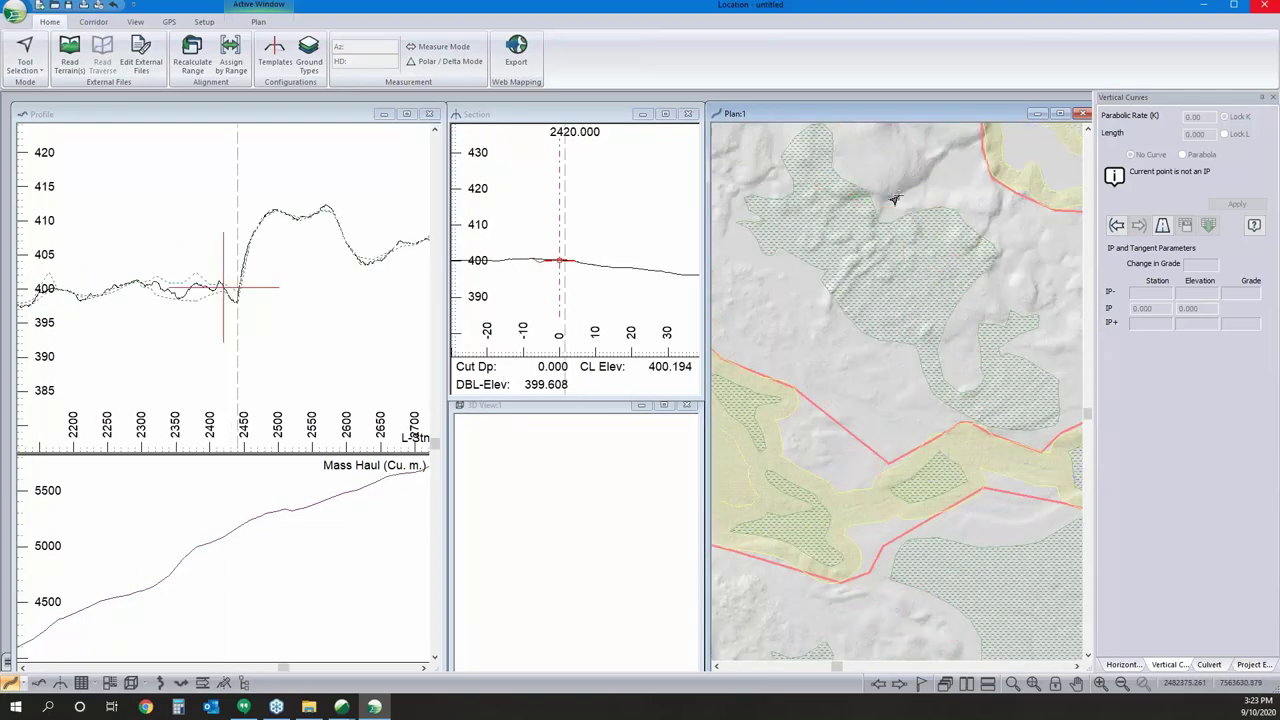
mouse_move(899, 200)
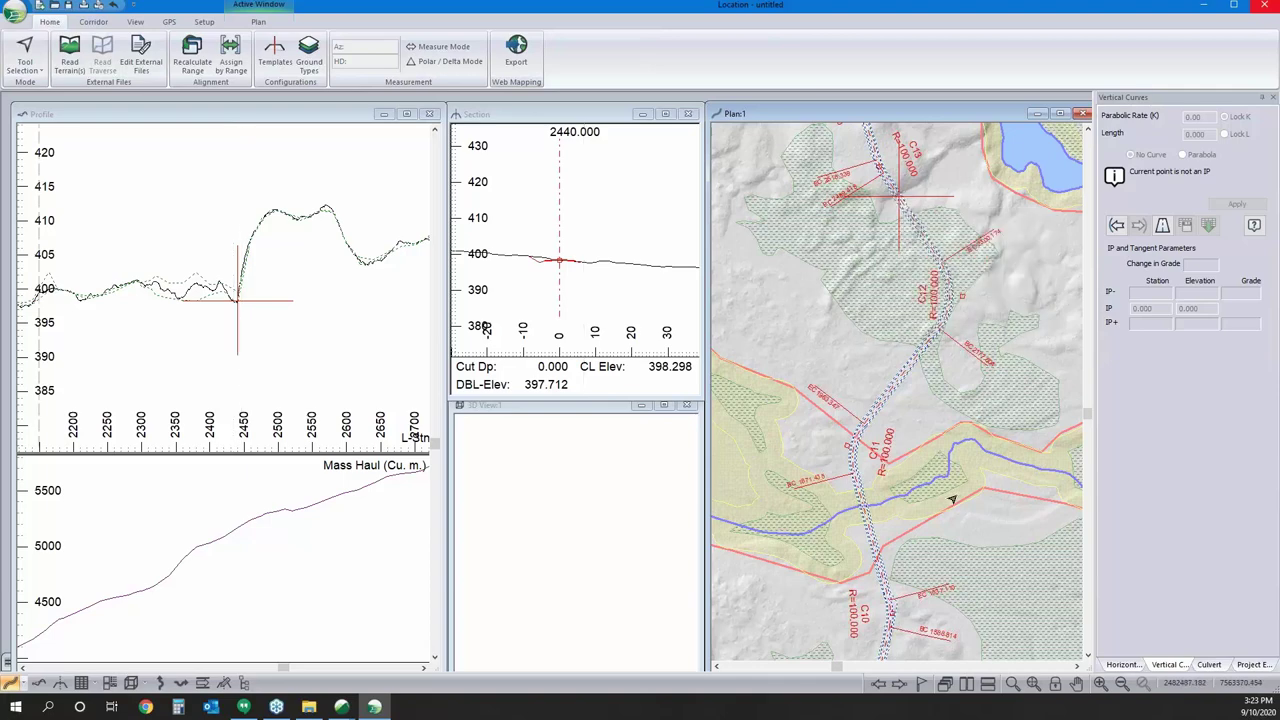
click(887, 608)
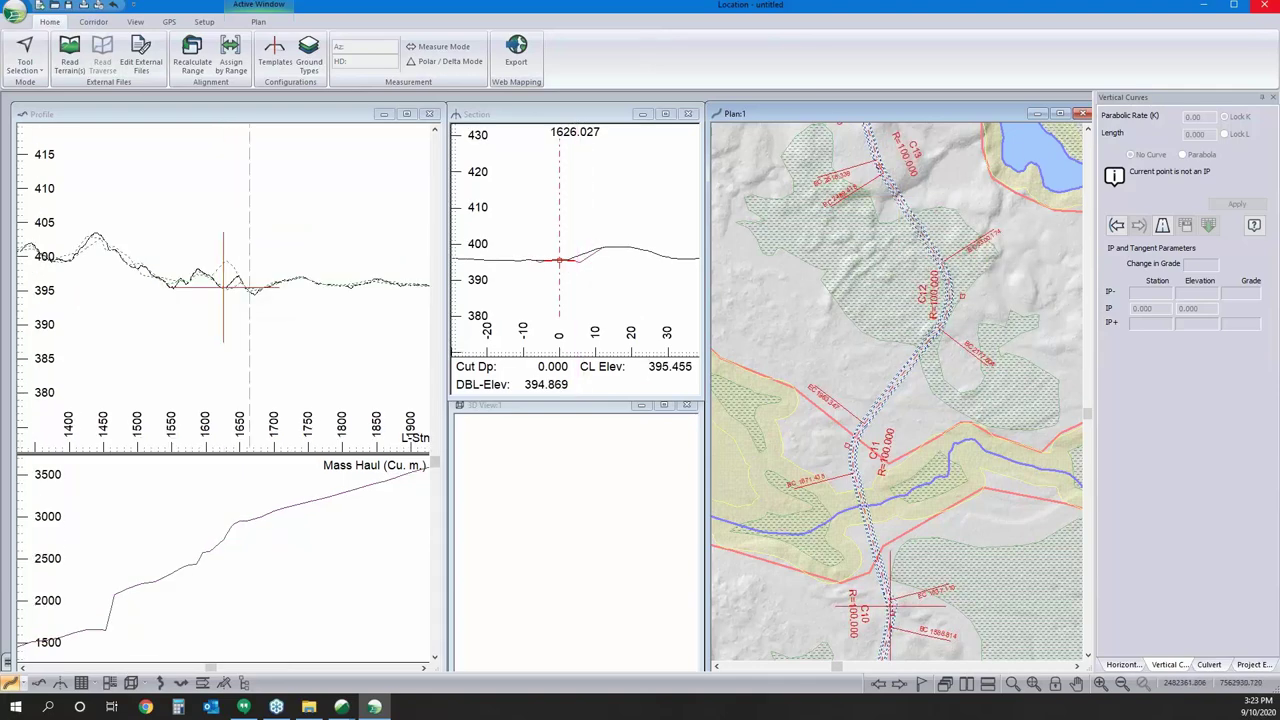
middle_drag(887, 608, 889, 470)
click(872, 475)
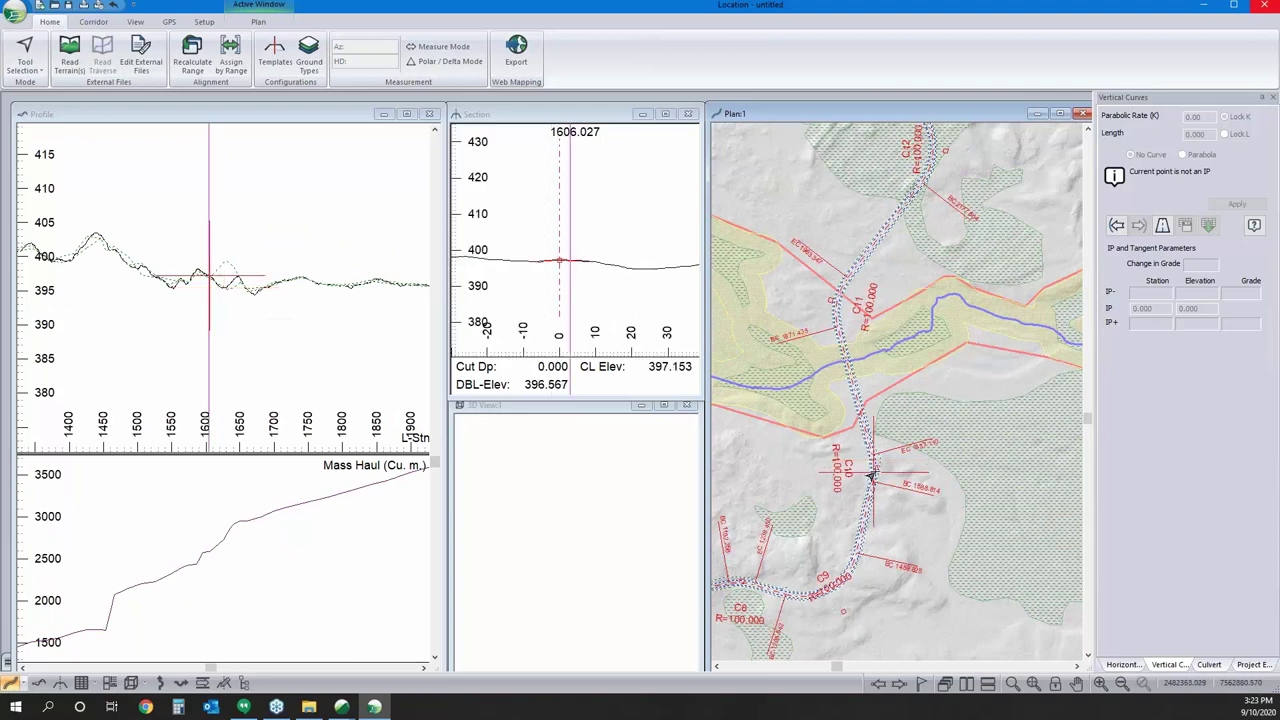
key(Right)
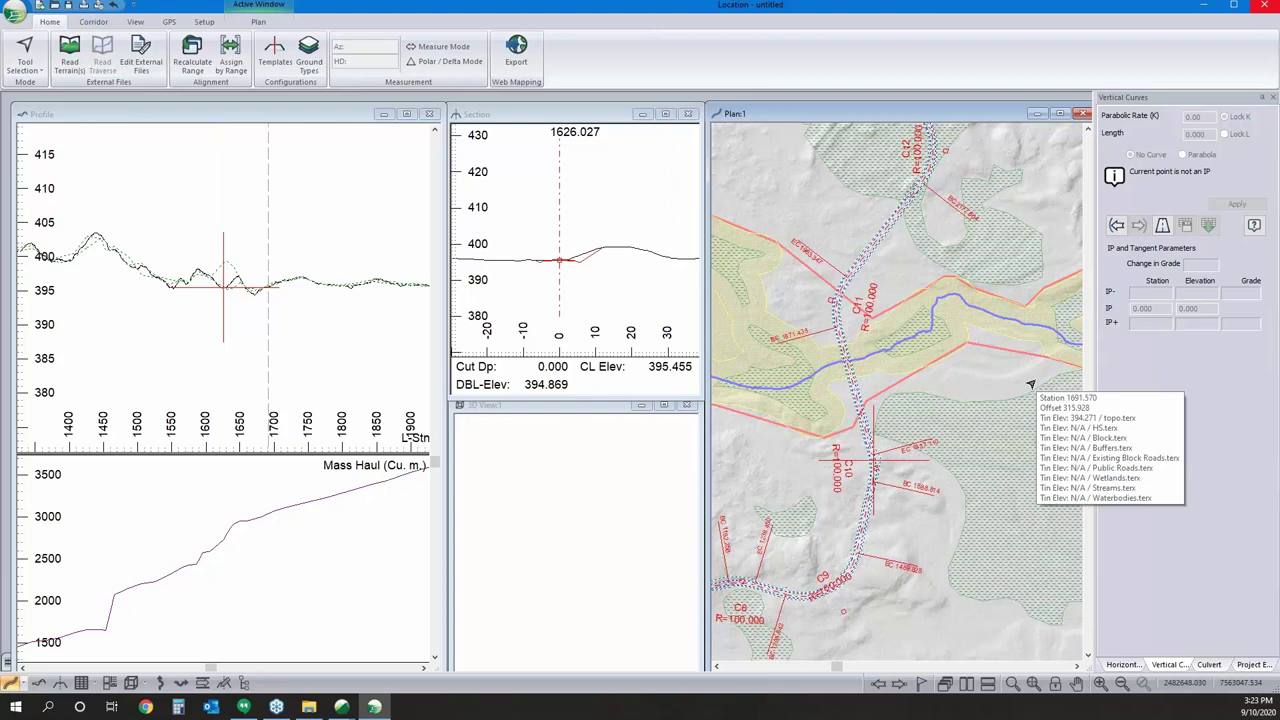
In the vertical optimization options of V-align 1, set the vertical band center to Ground and the sampled section spacing to 20.
click(1254, 664)
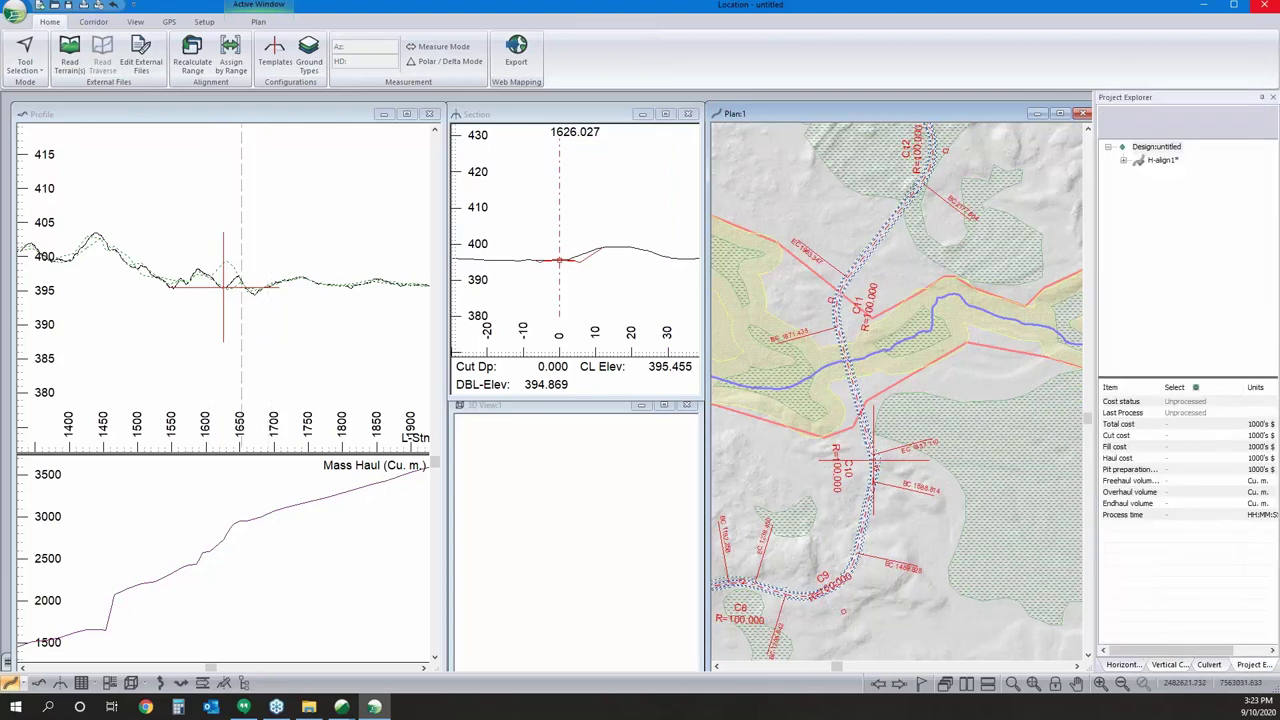
click(1123, 160)
right_click(1170, 175)
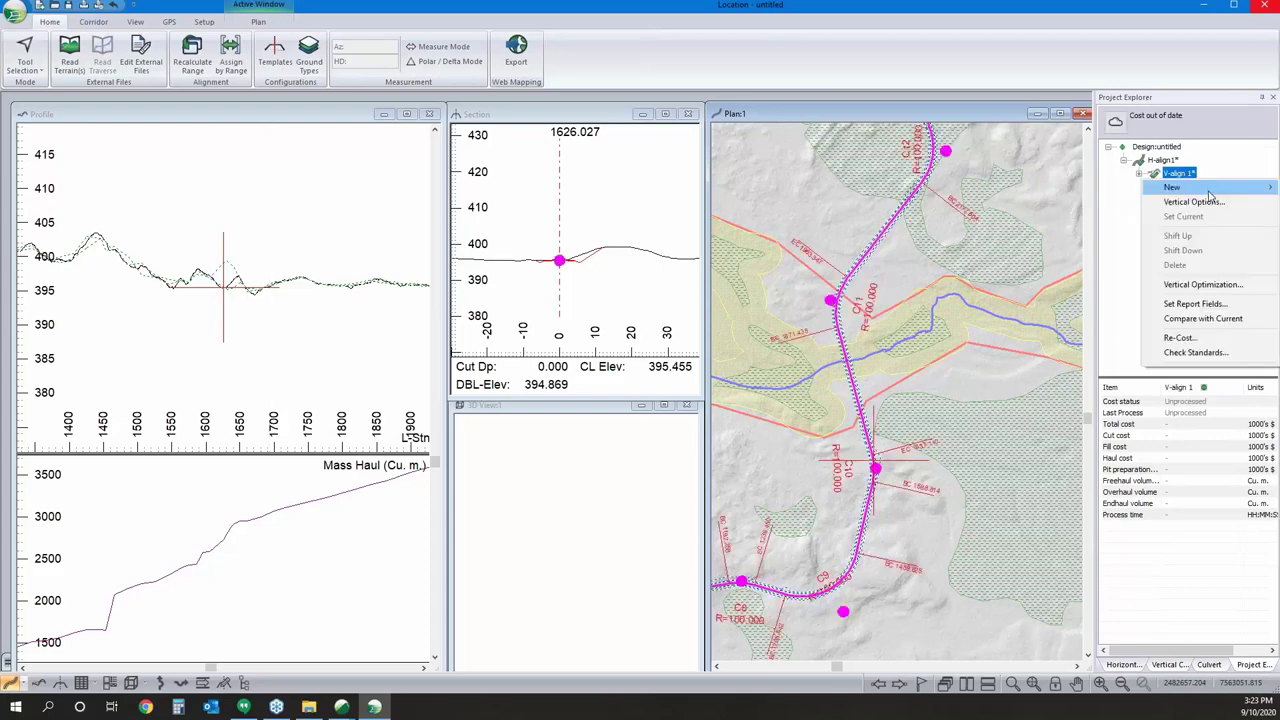
click(1165, 200)
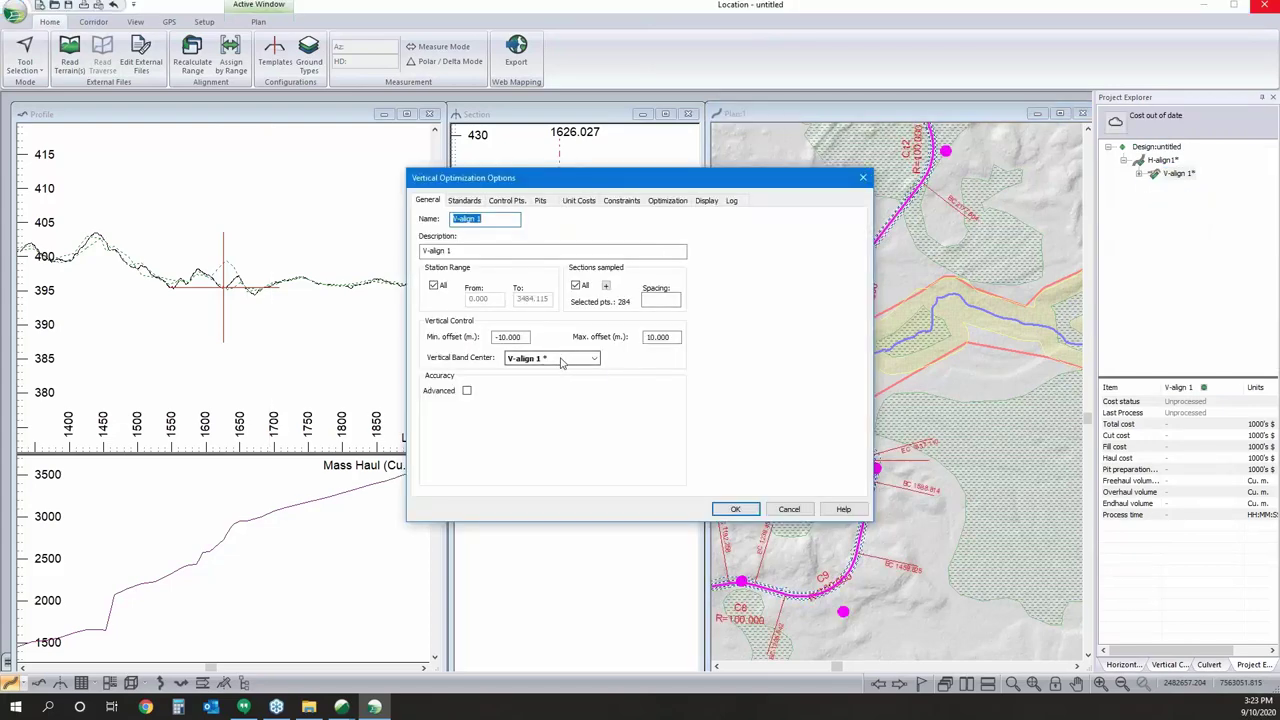
click(568, 366)
click(566, 379)
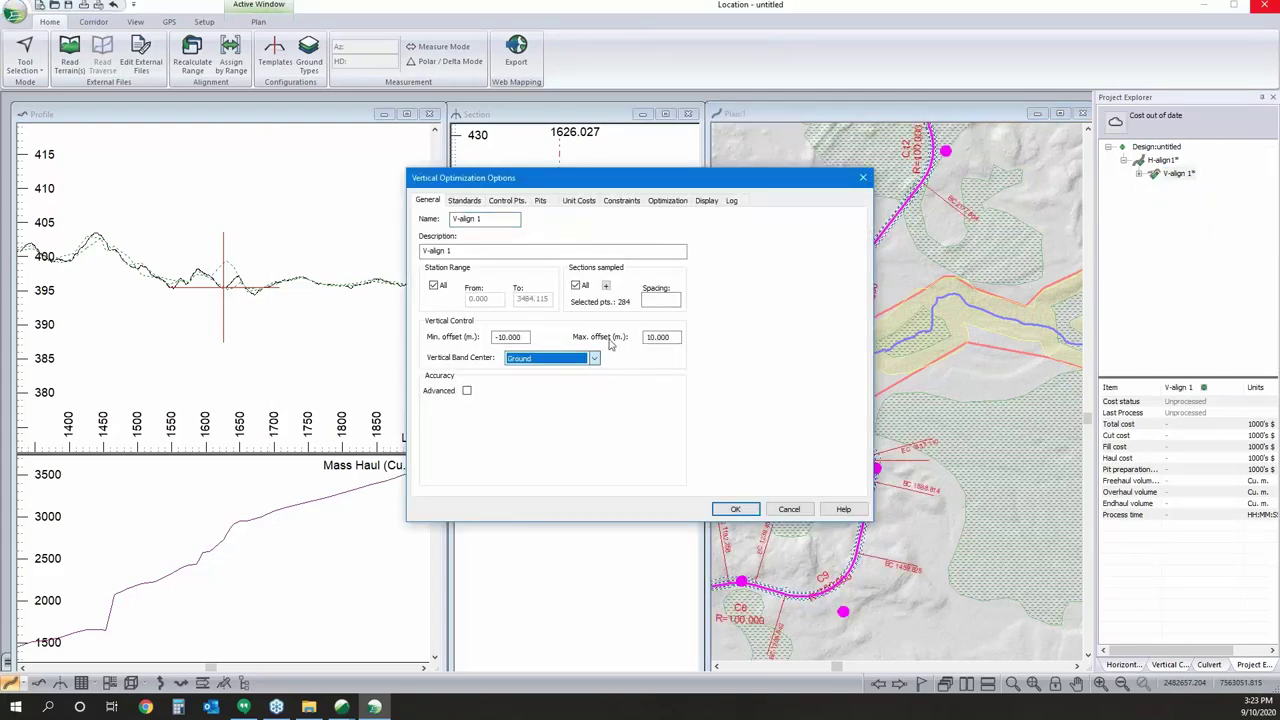
click(656, 300)
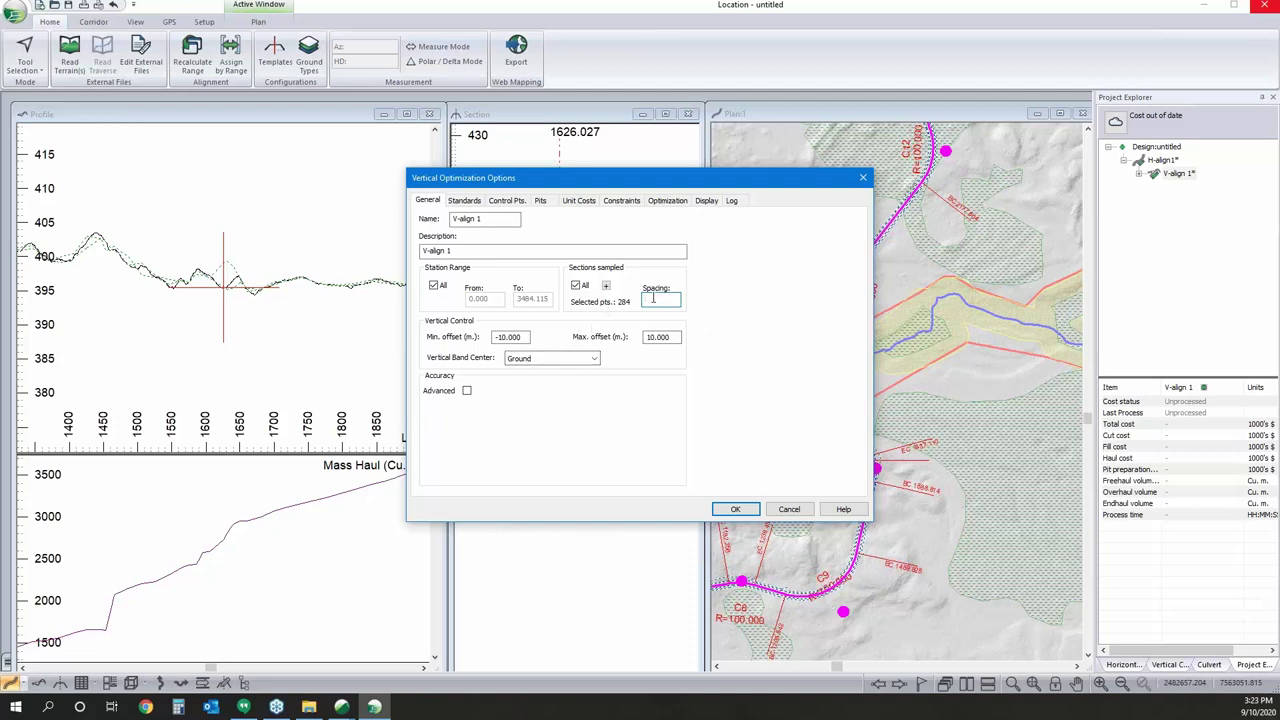
text(20)
Review the grade and curvature standards and add a vertical control point at station 0.000.
click(476, 202)
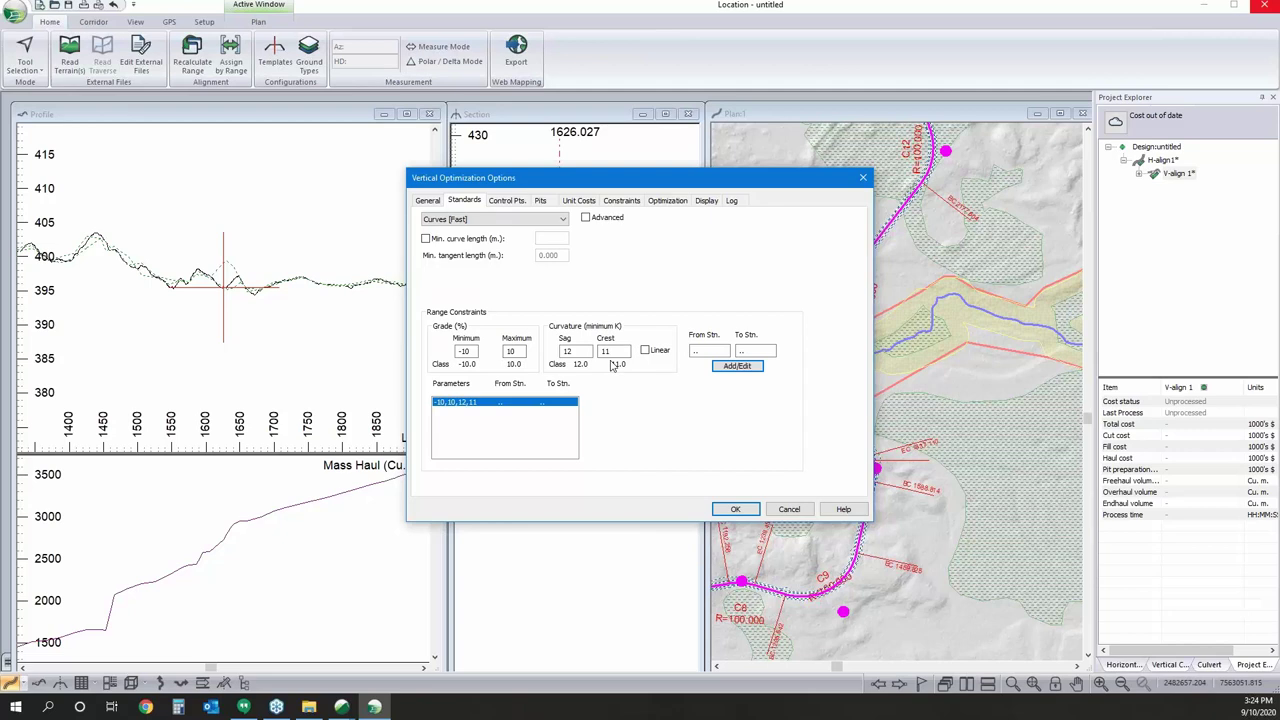
click(524, 202)
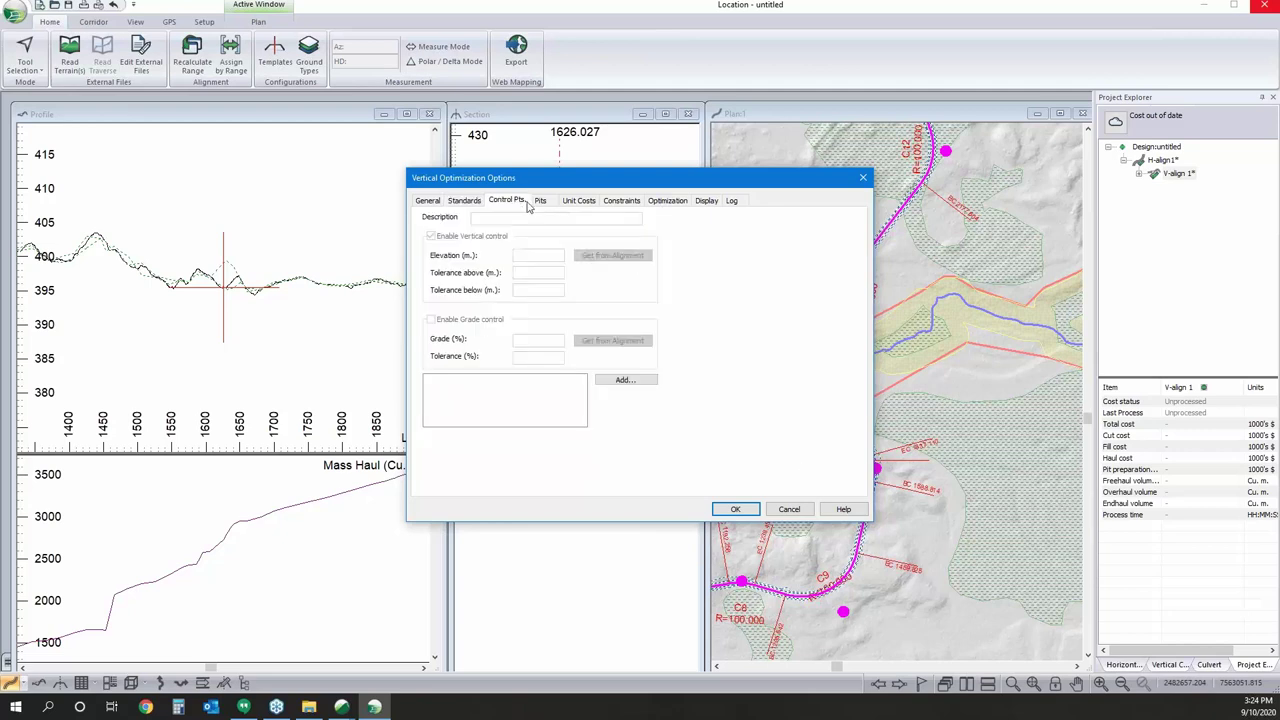
click(620, 383)
click(582, 345)
click(643, 377)
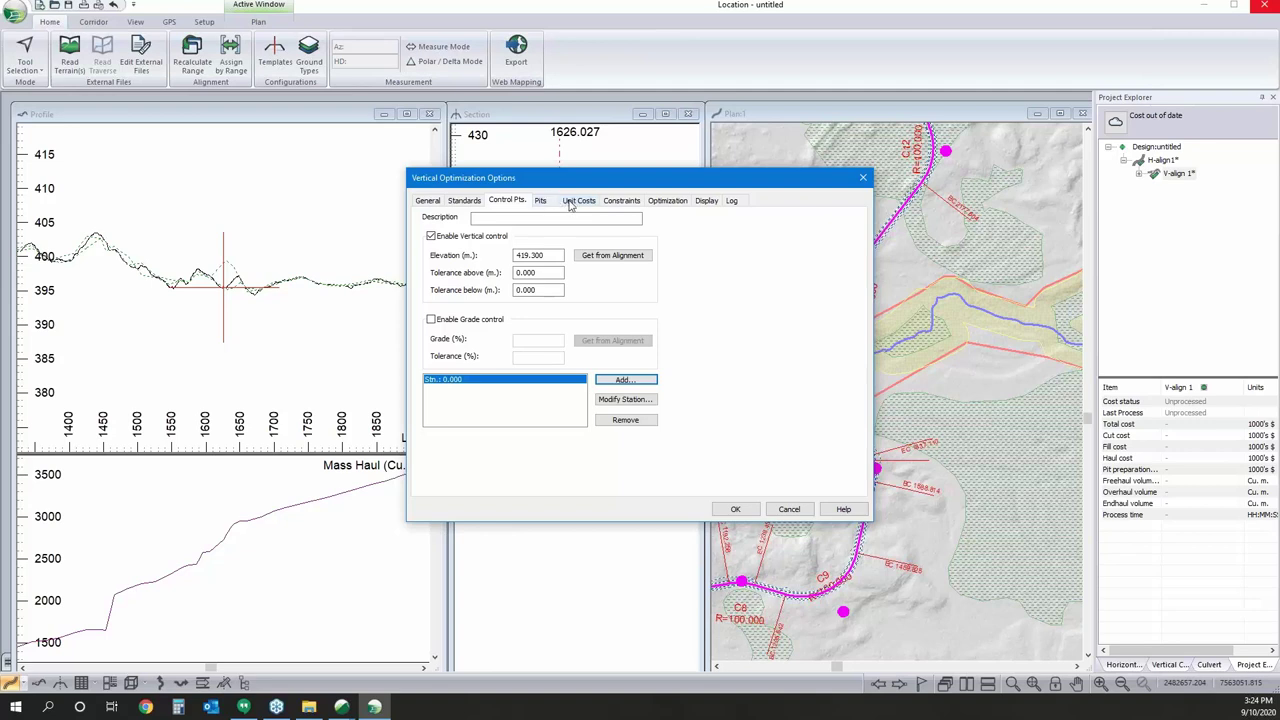
Review the earthwork unit costs and try the Freehaul control method for the haul costs, discarding the change.
click(572, 203)
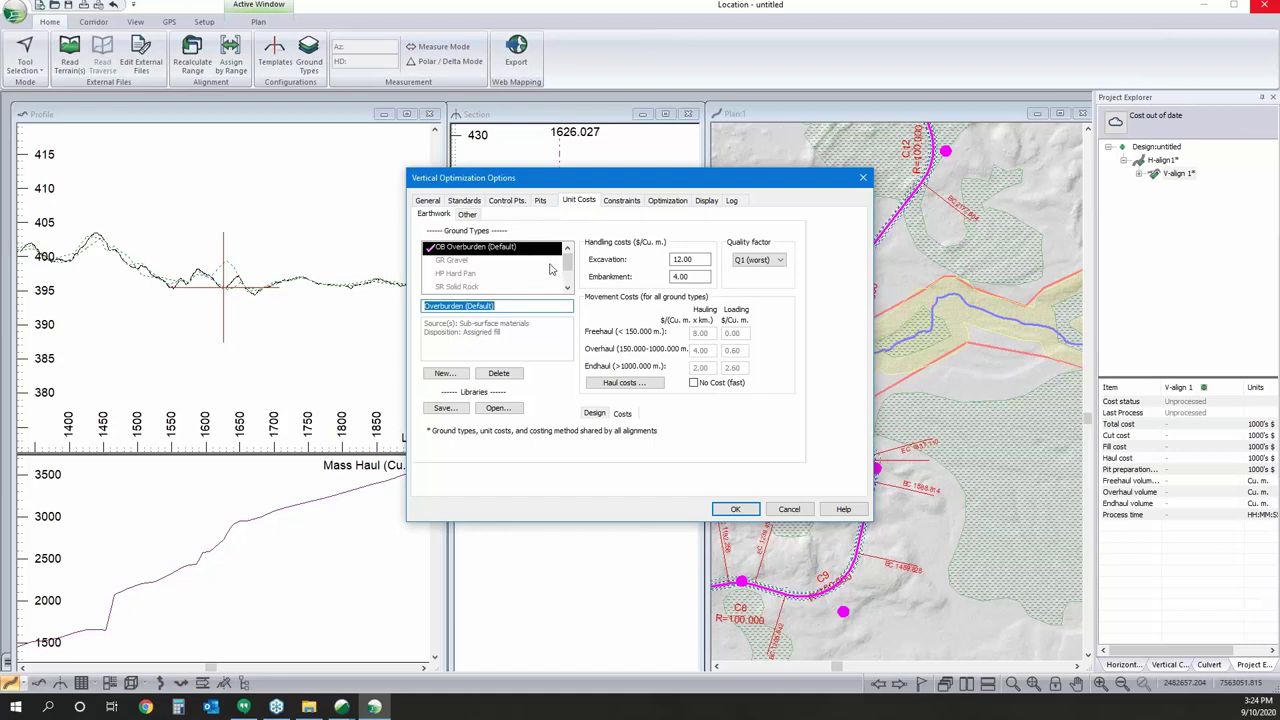
click(688, 259)
click(624, 383)
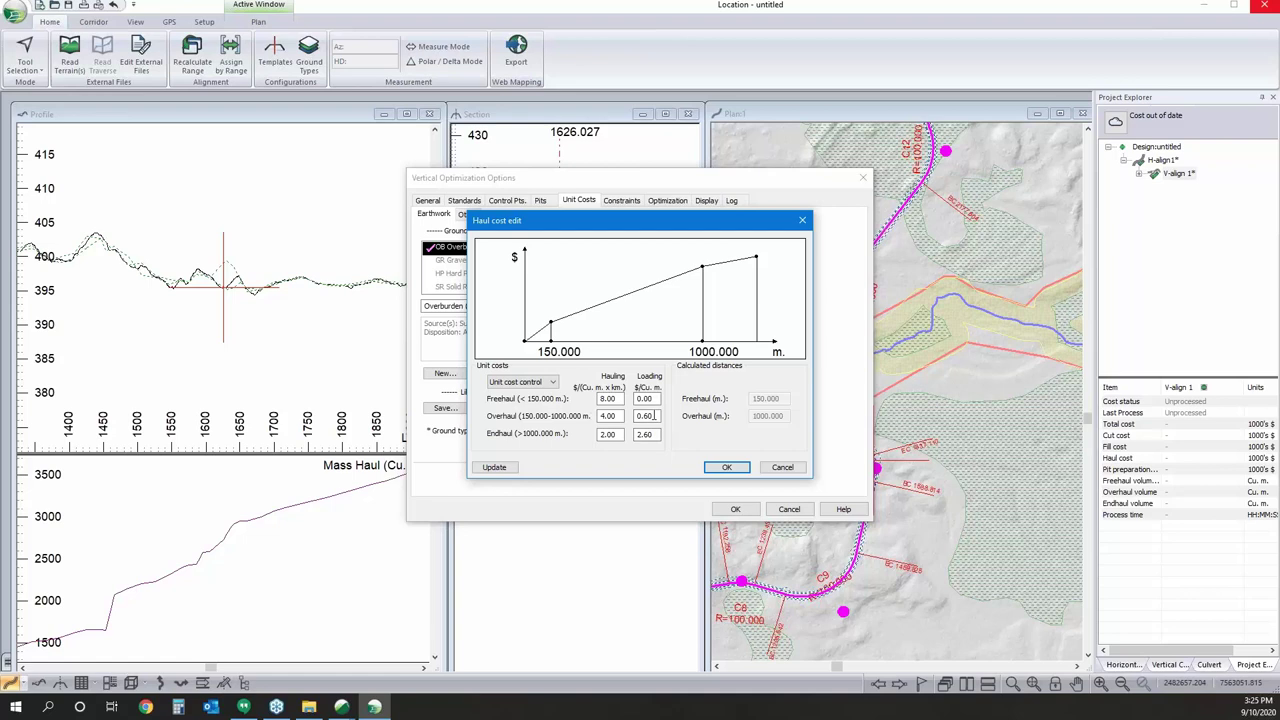
click(545, 382)
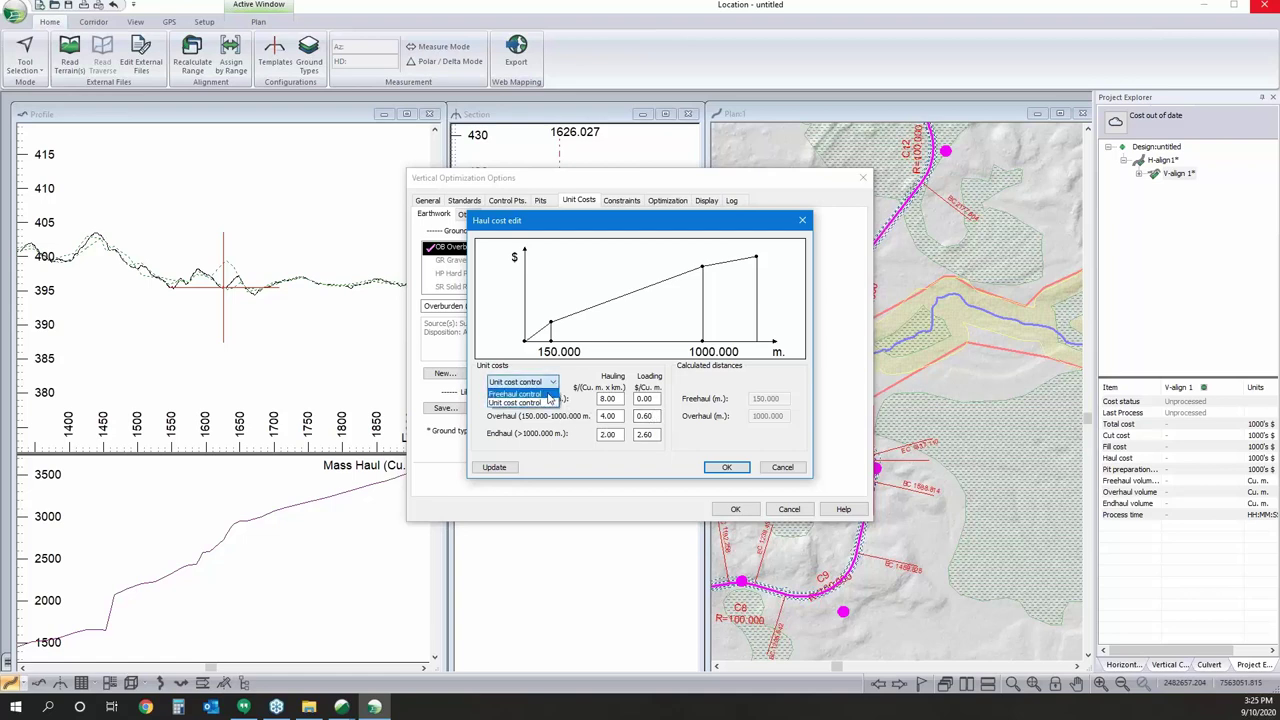
click(549, 394)
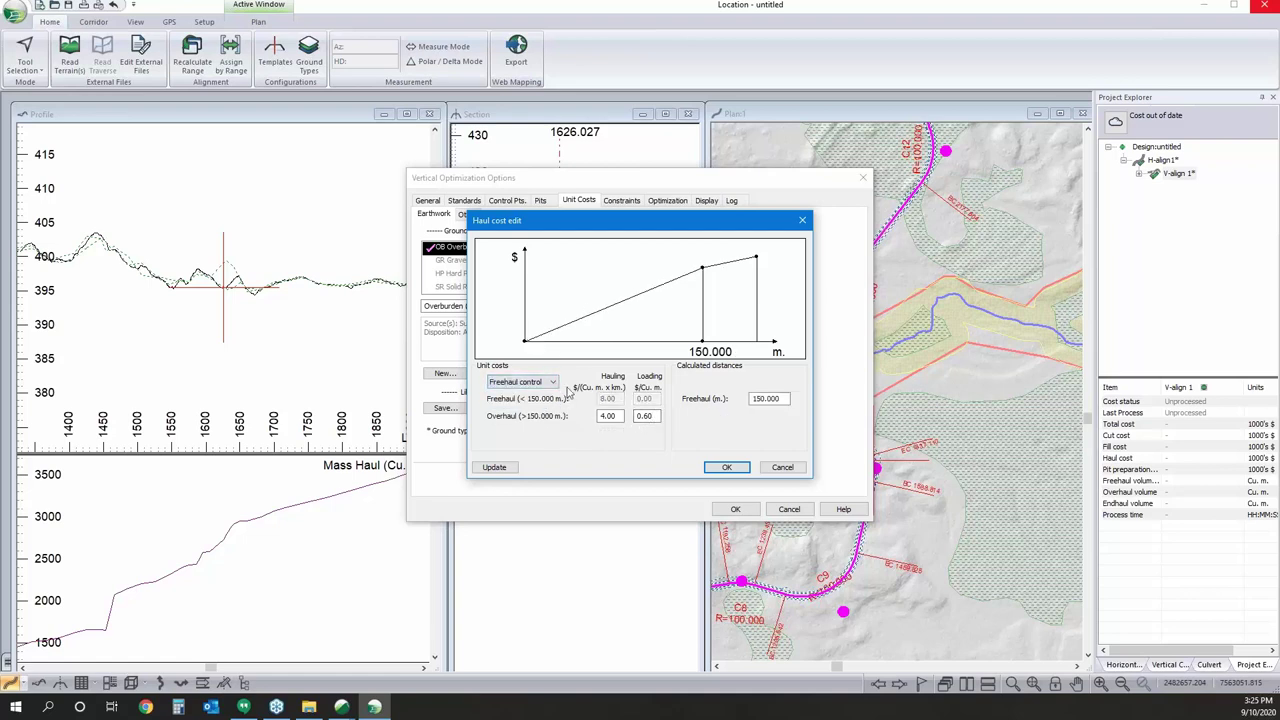
click(801, 468)
Add an active minimum fill constraint of 1 m from station 1630 to 2440 and accept the optimization options.
click(638, 202)
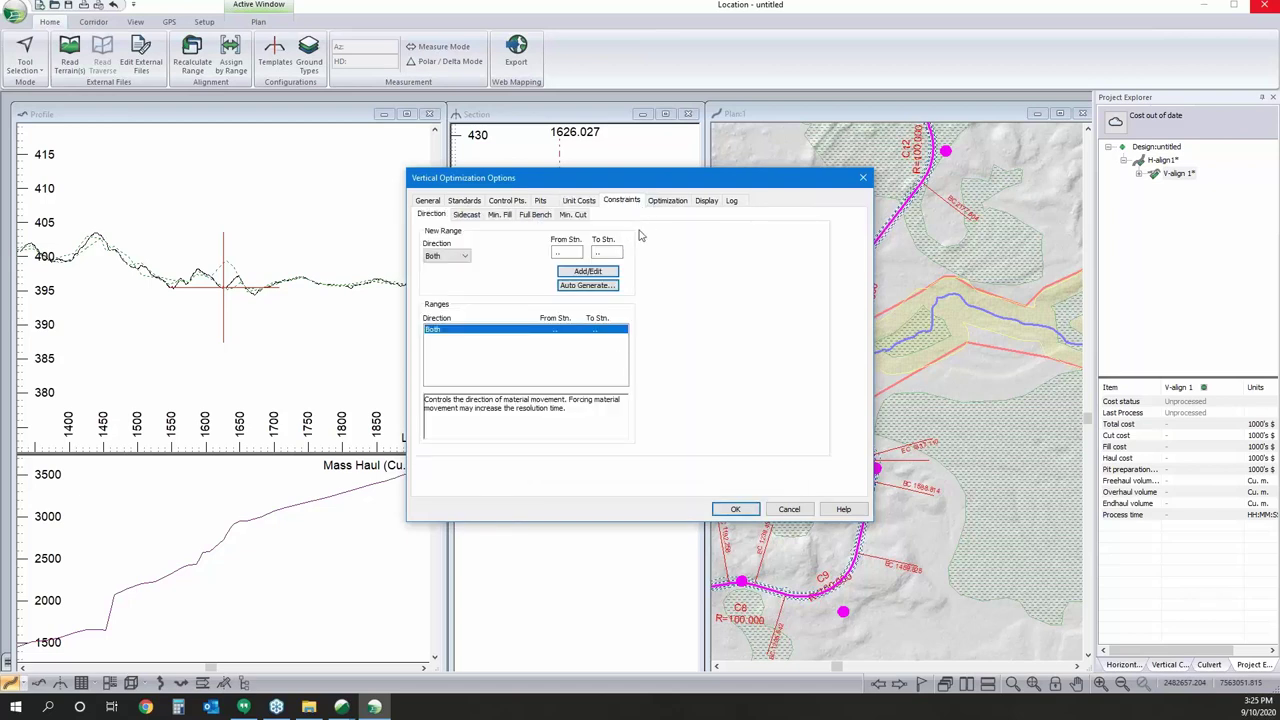
click(500, 214)
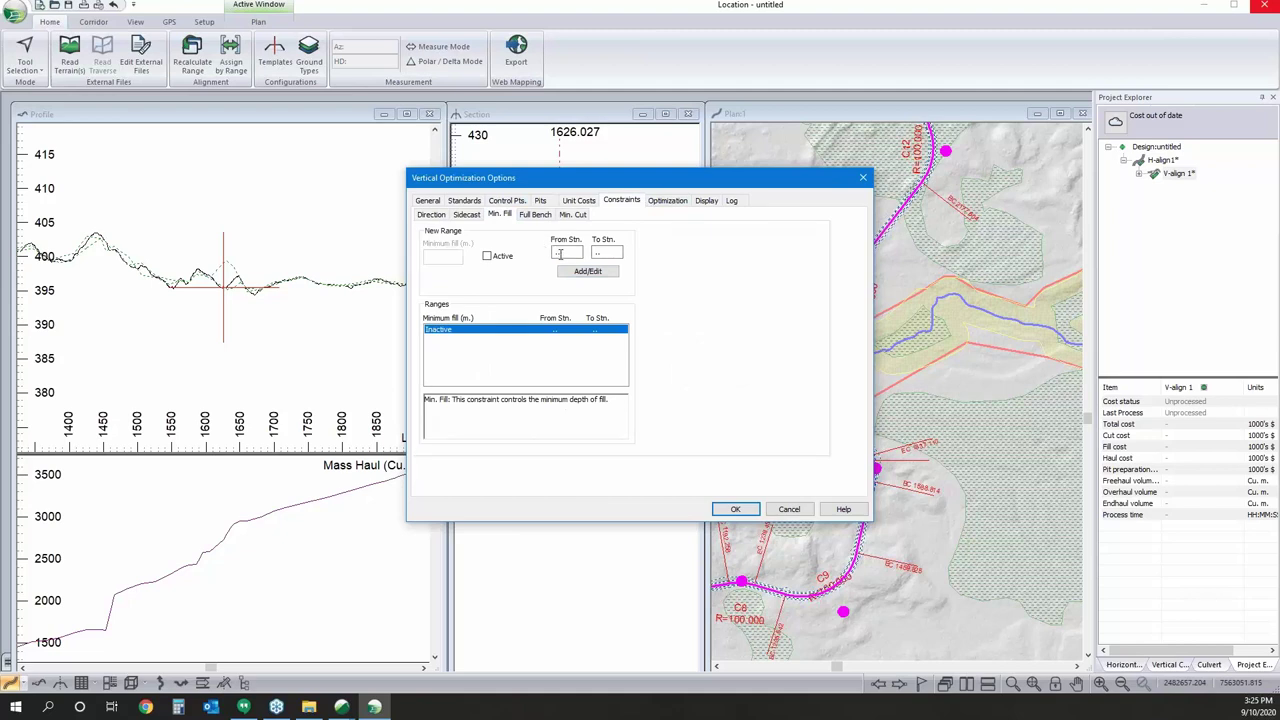
click(560, 254)
text(1630)
click(607, 252)
text(2440)
click(487, 256)
key(shift+Tab)
text(1)
click(588, 271)
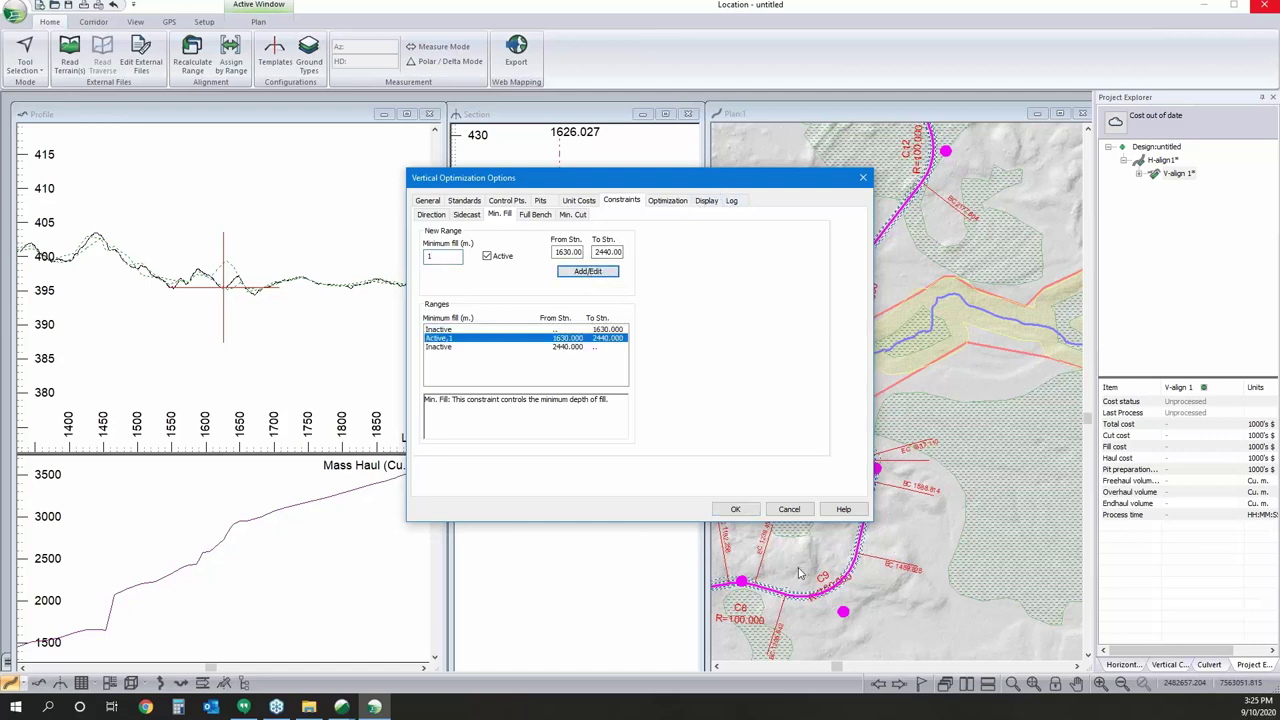
click(738, 511)
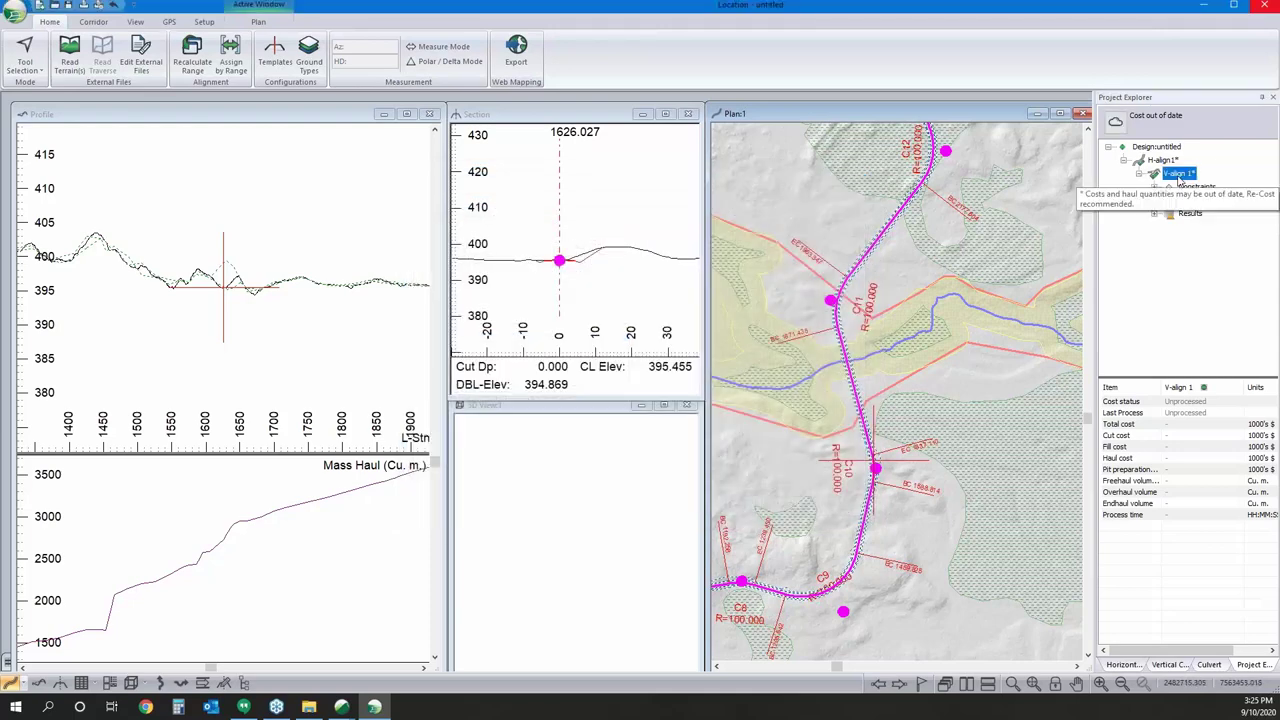
Run the vertical optimization on V-align 1 and accept the optimization and cost log.
right_click(1178, 175)
click(1240, 285)
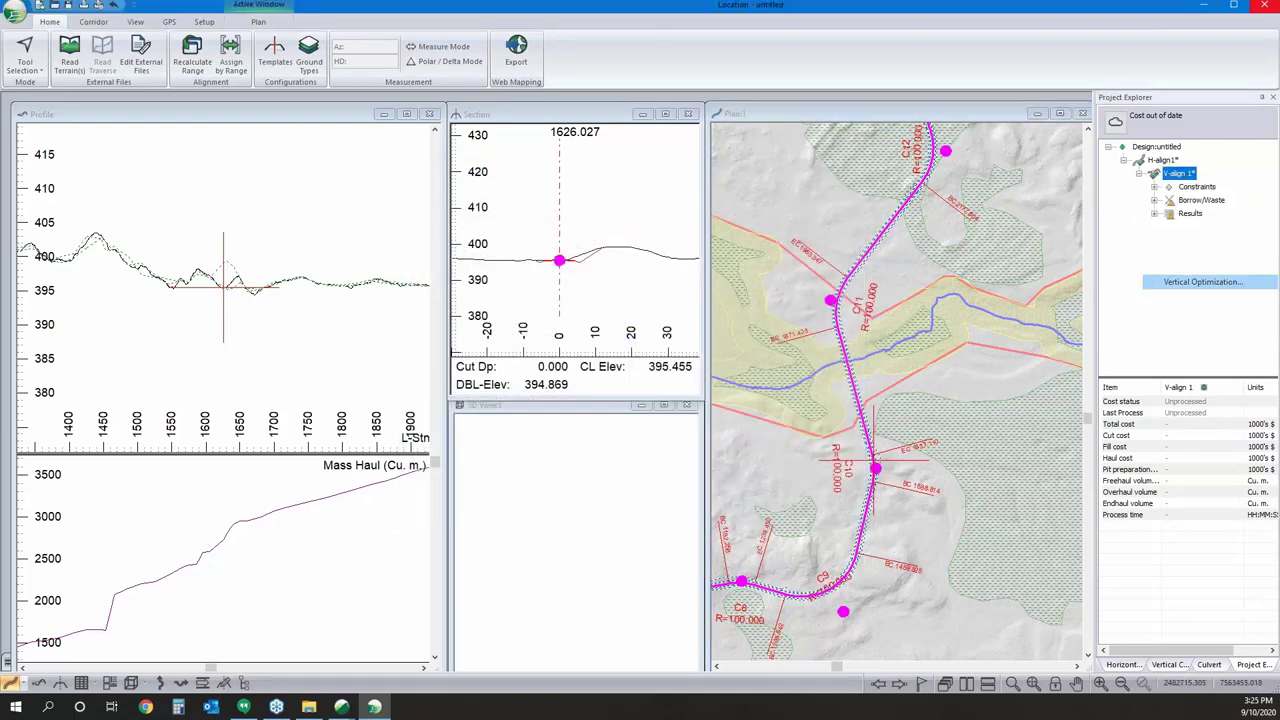
click(628, 410)
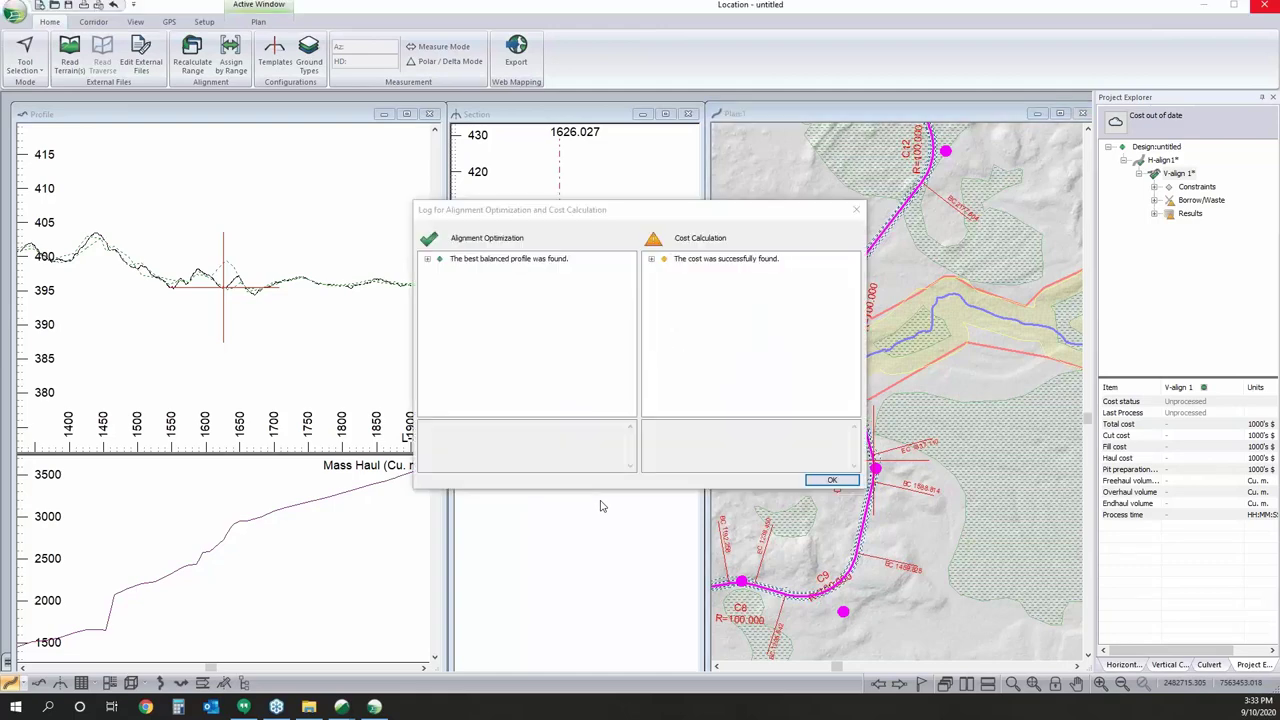
click(832, 481)
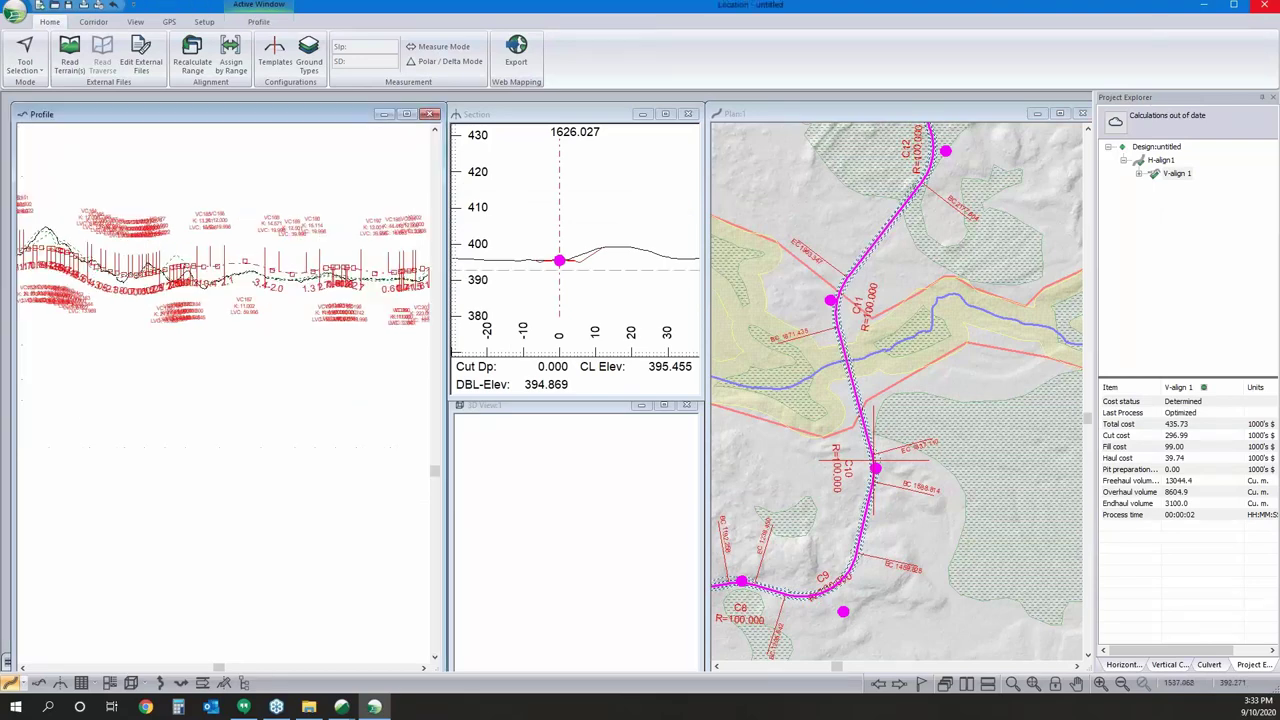
Inspect the optimized profile and recalculate the alignment over all stations with Re-Cost enabled.
scroll(133, 297, up, 3)
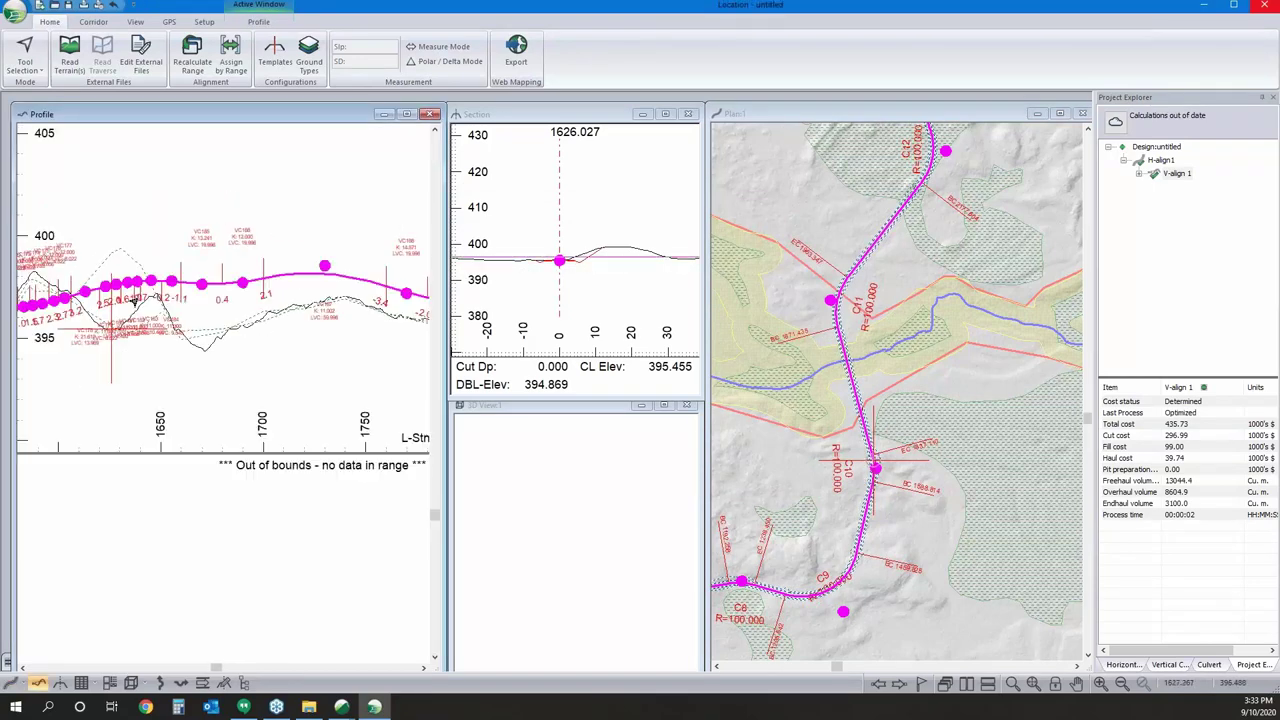
scroll(133, 297, down, 5)
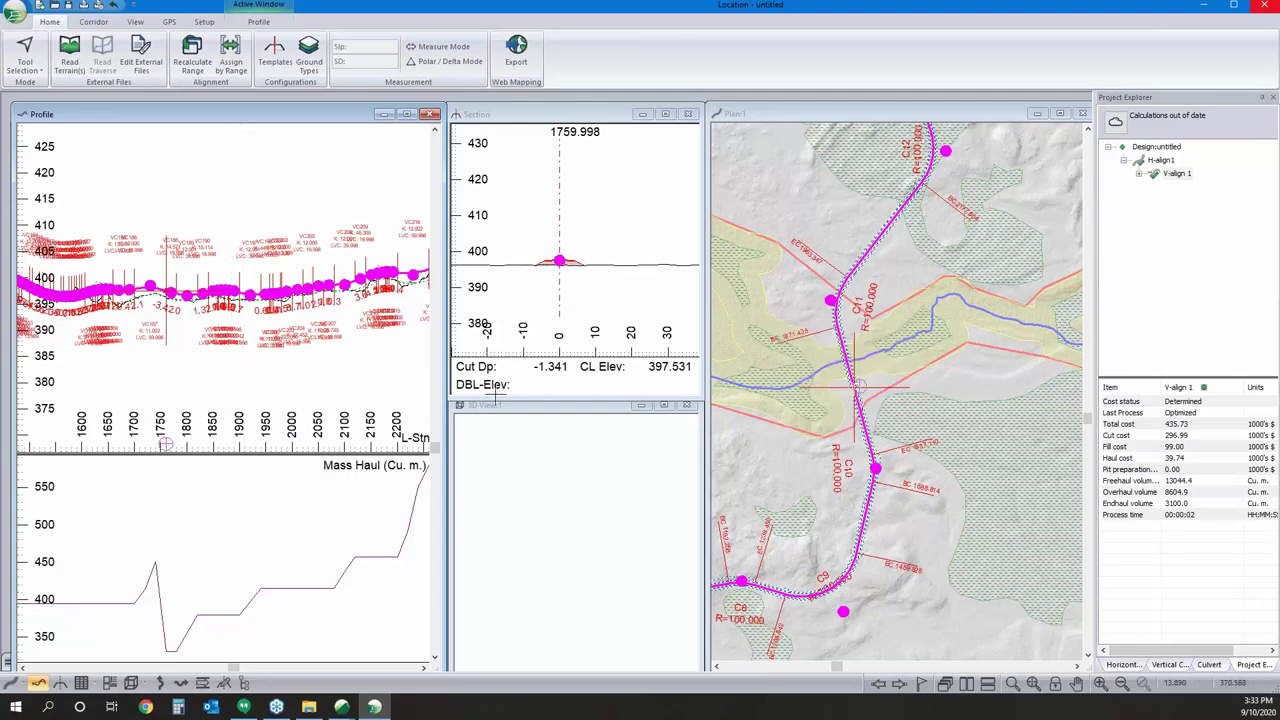
scroll(267, 302, down, 3)
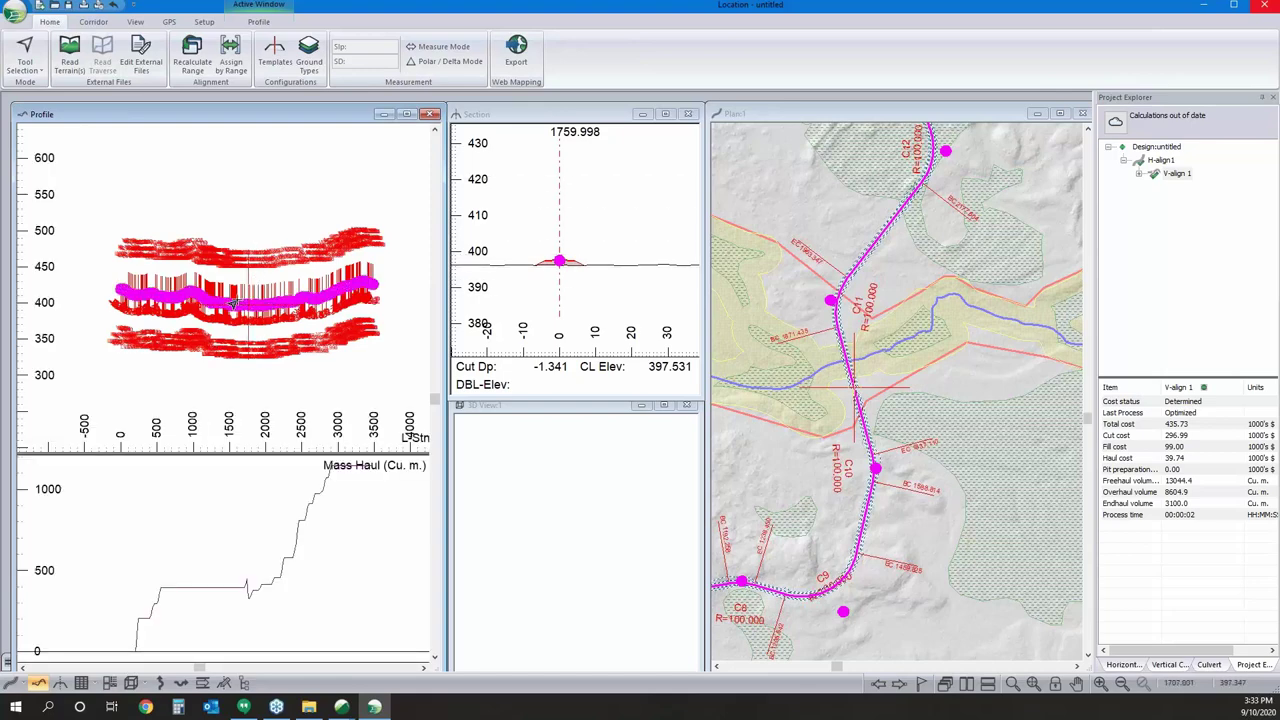
scroll(230, 308, up, 5)
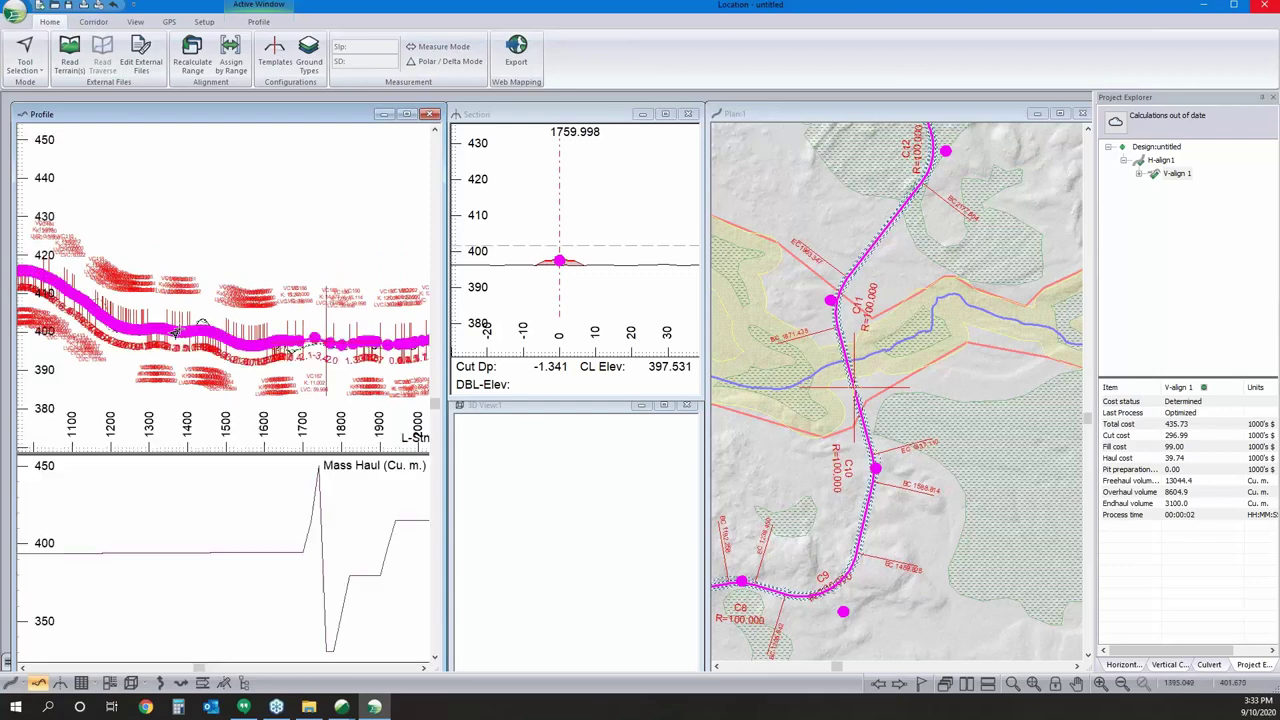
click(200, 52)
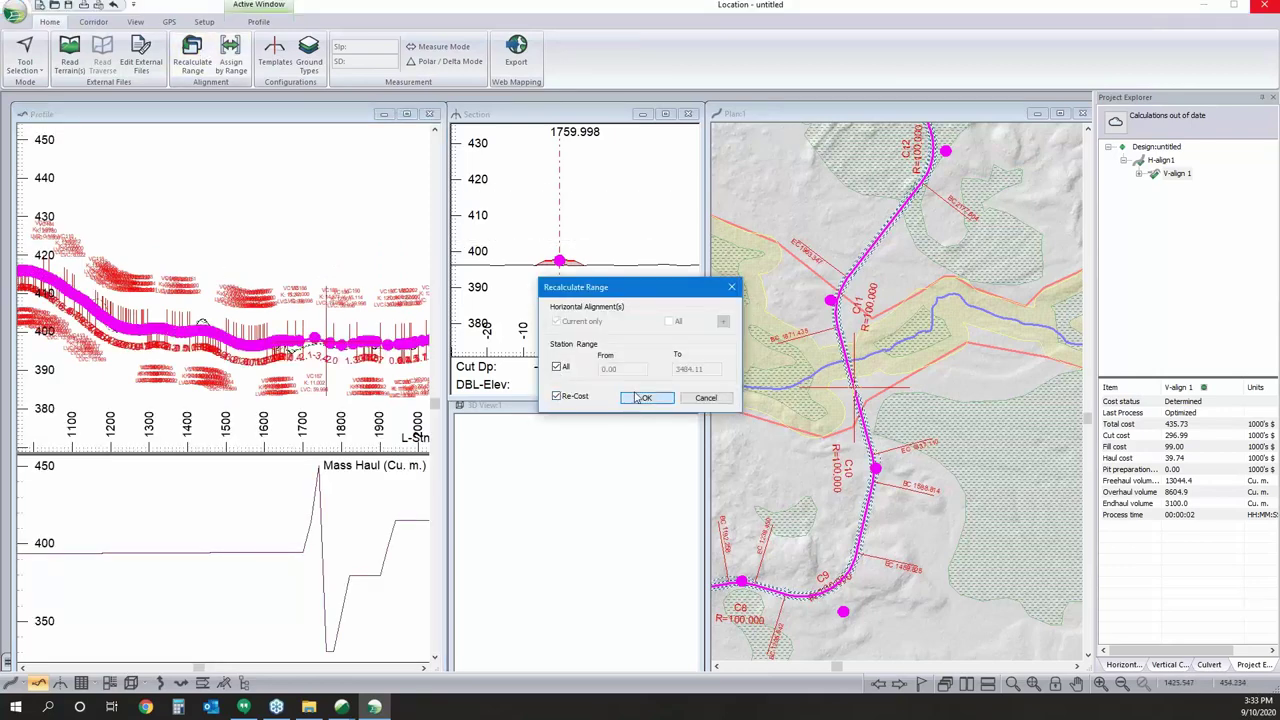
click(640, 397)
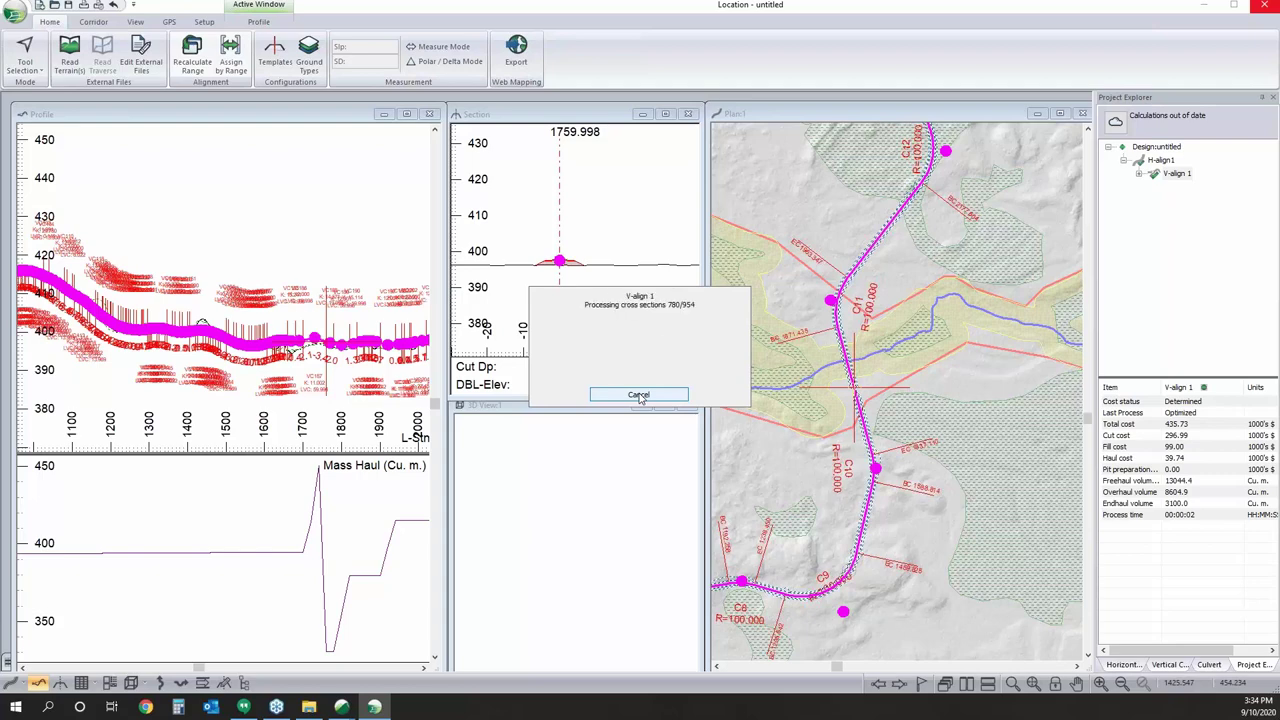
click(639, 396)
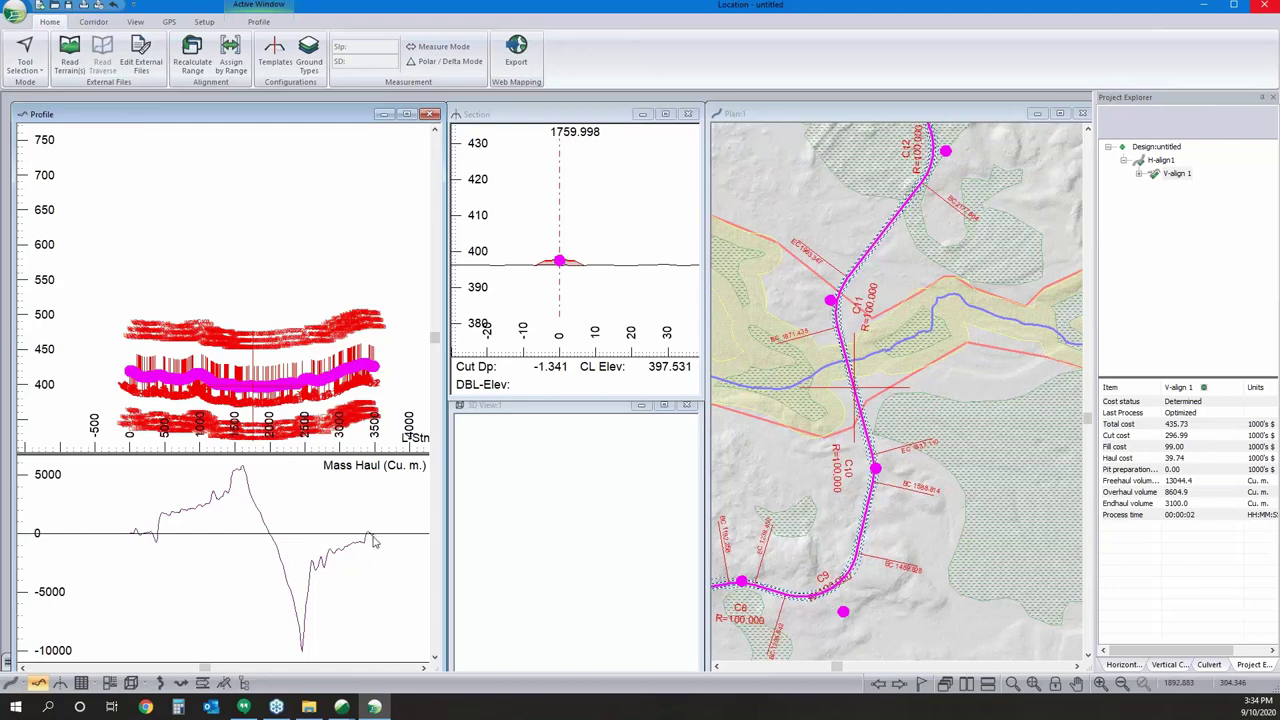
Examine the optimized profile against the mass haul curve along the alignment, including the cross section at the cut near station 1440.
mouse_move(372, 541)
scroll(240, 388, up, 2)
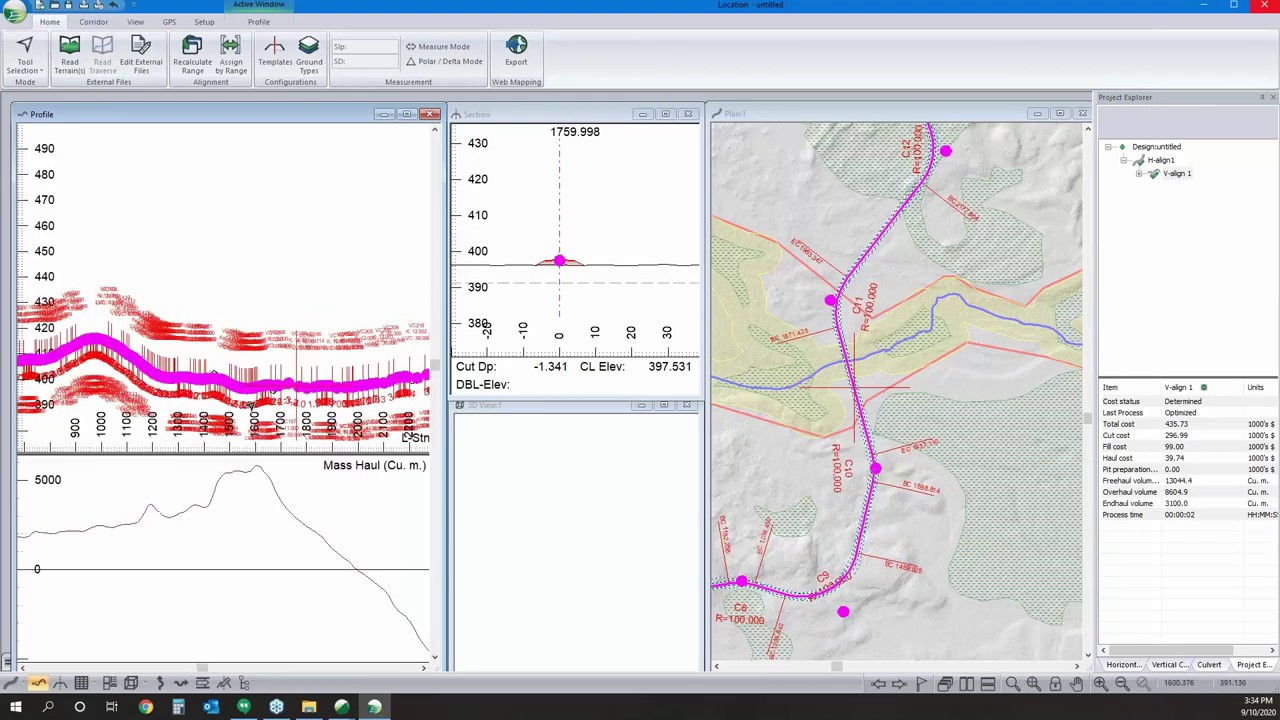
scroll(157, 509, down, 2)
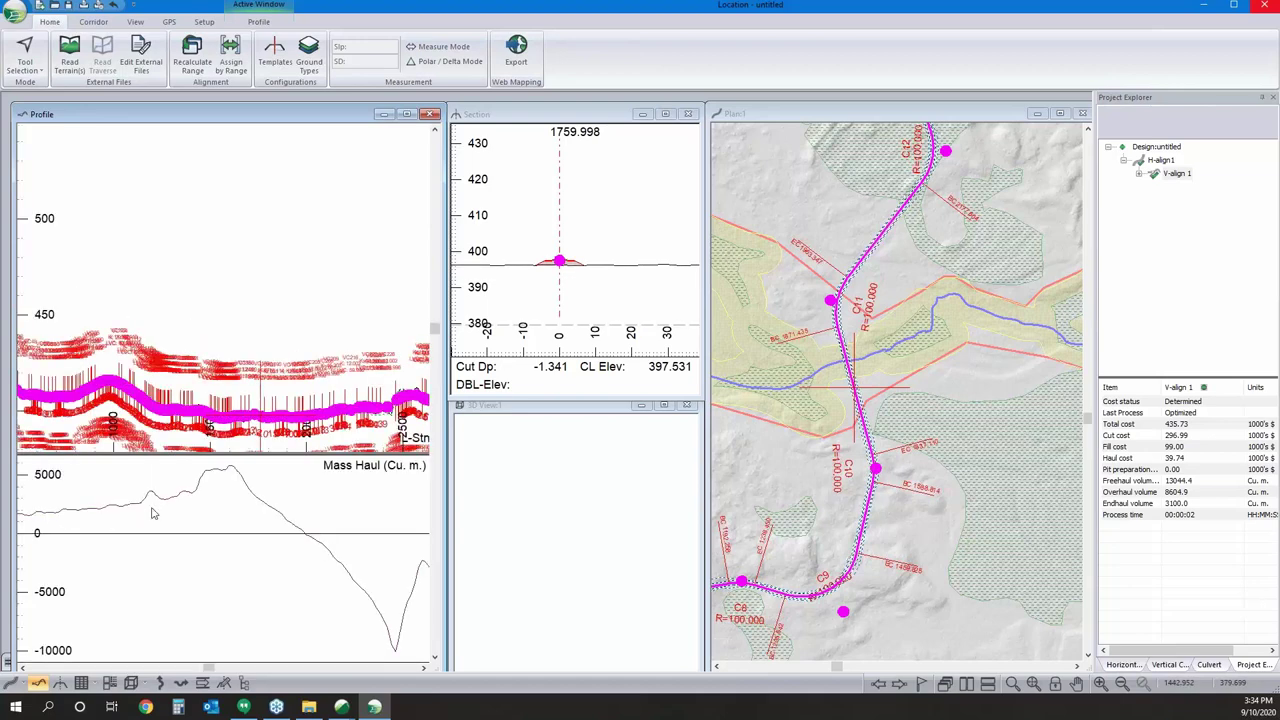
scroll(185, 410, up, 2)
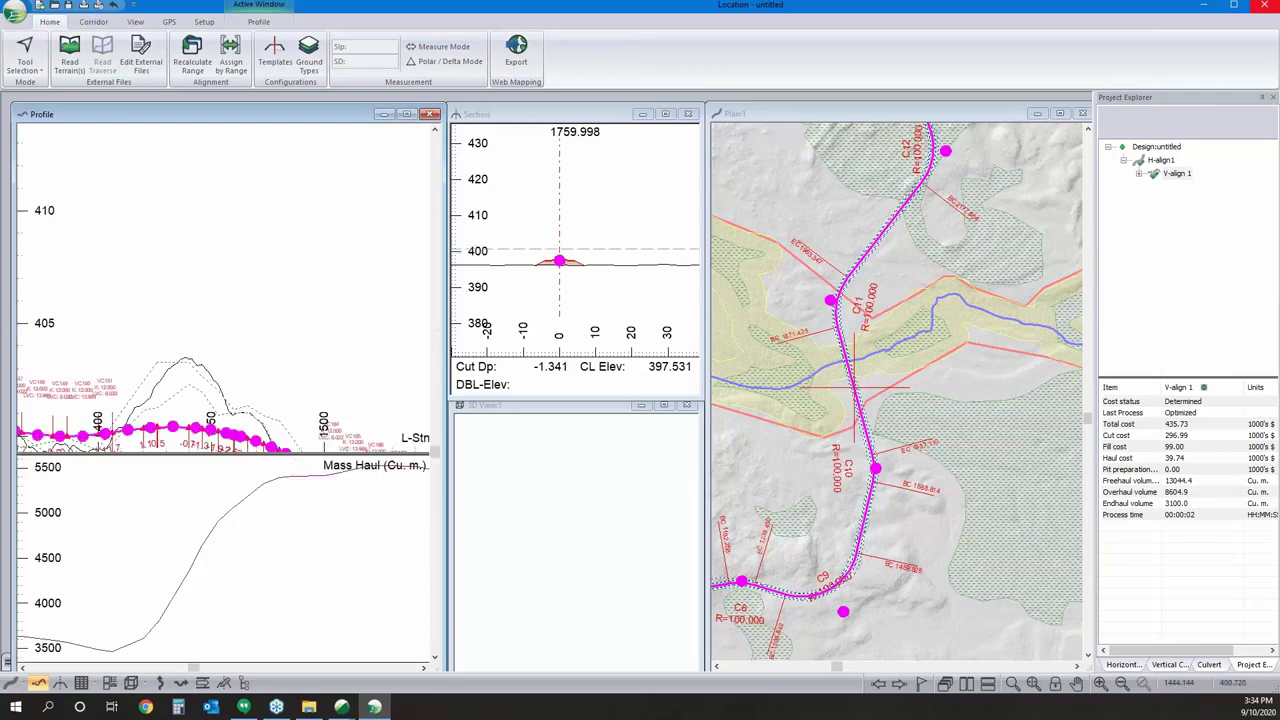
click(192, 425)
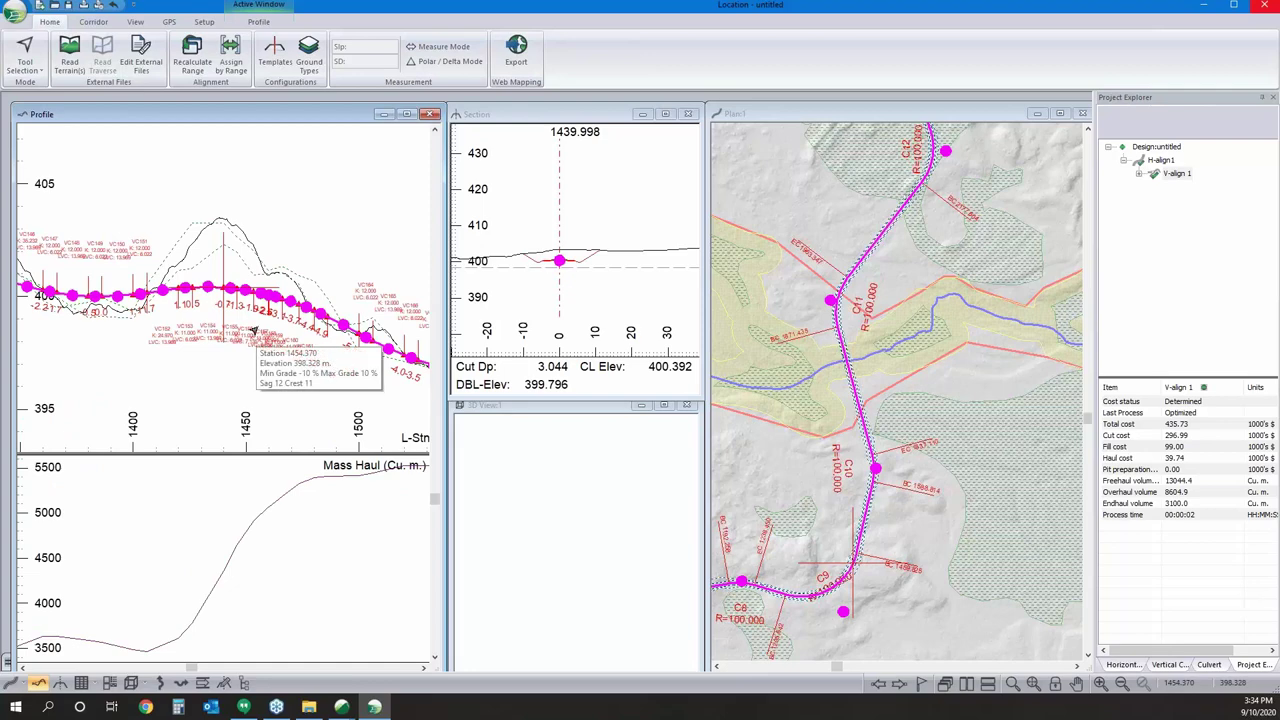
scroll(250, 410, down, 2)
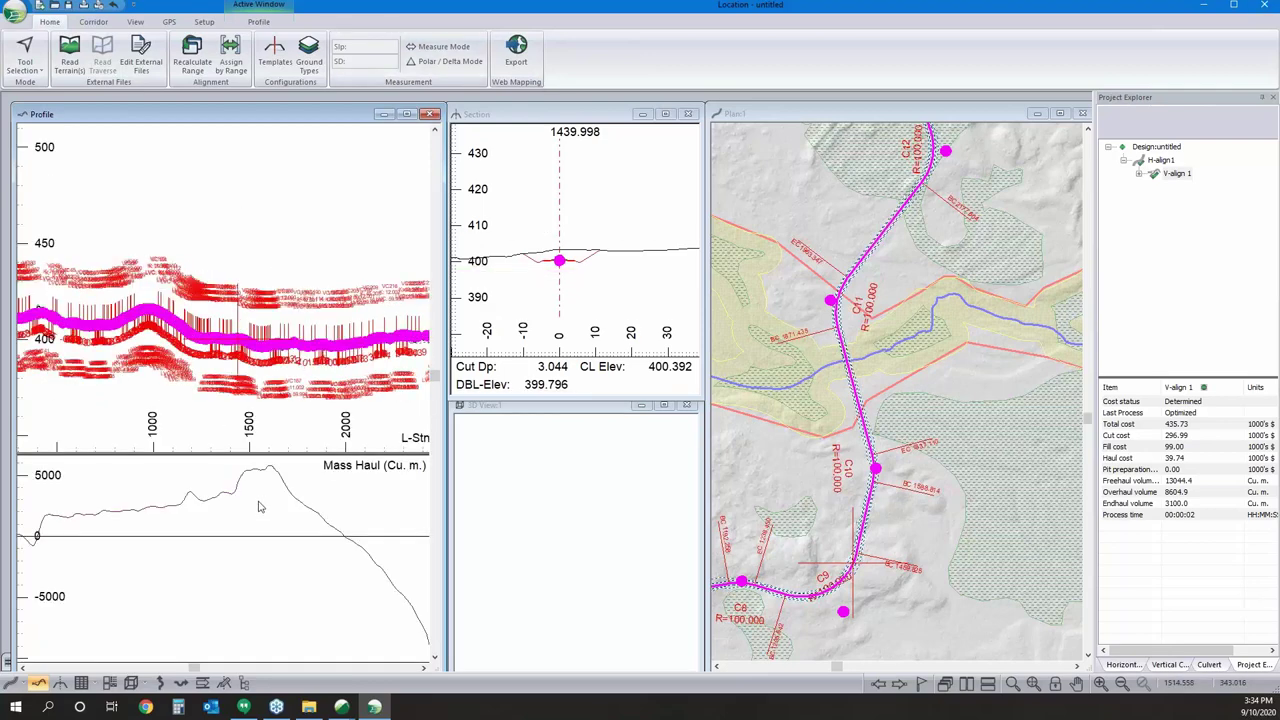
mouse_move(258, 506)
scroll(104, 292, up, 5)
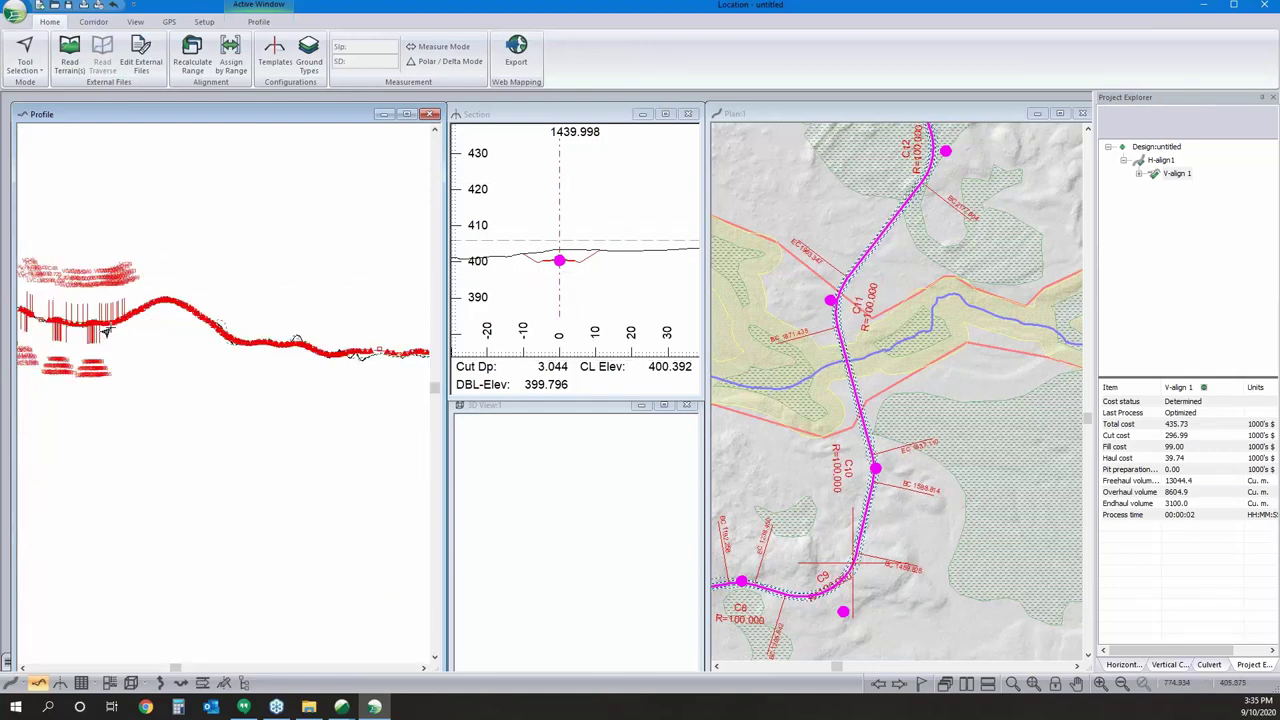
mouse_move(130, 292)
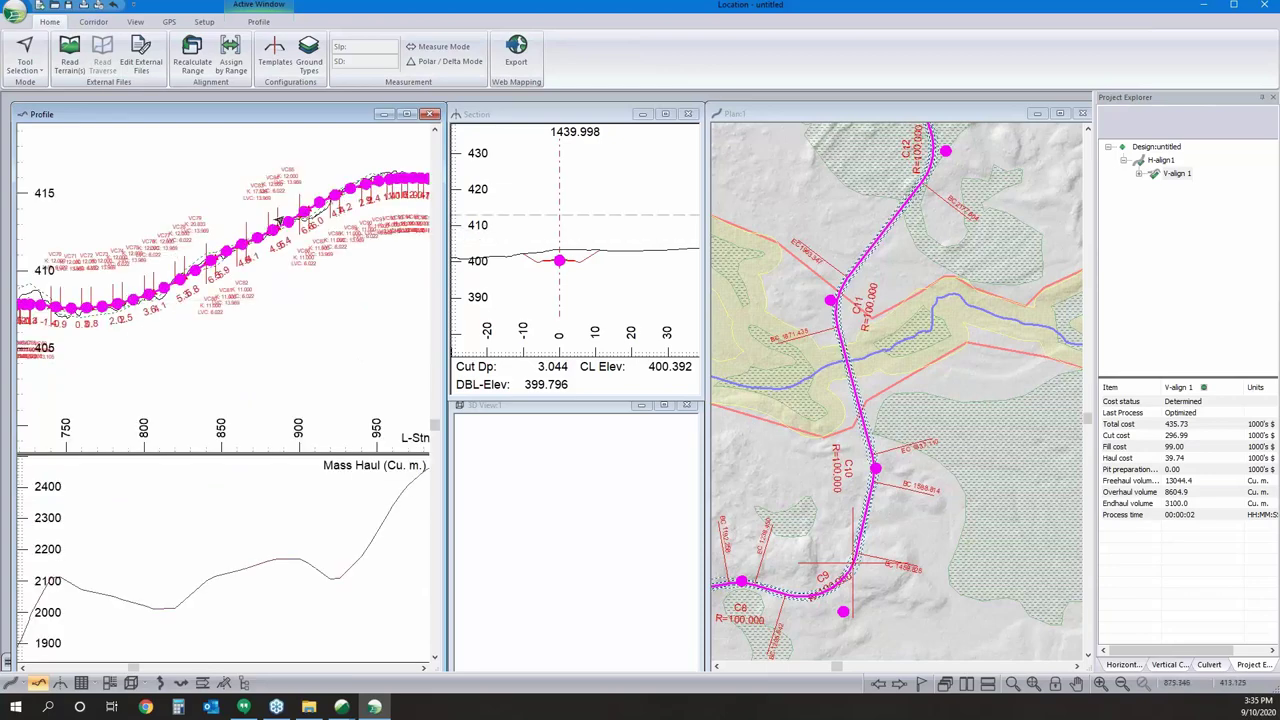
middle_drag(267, 238, 138, 268)
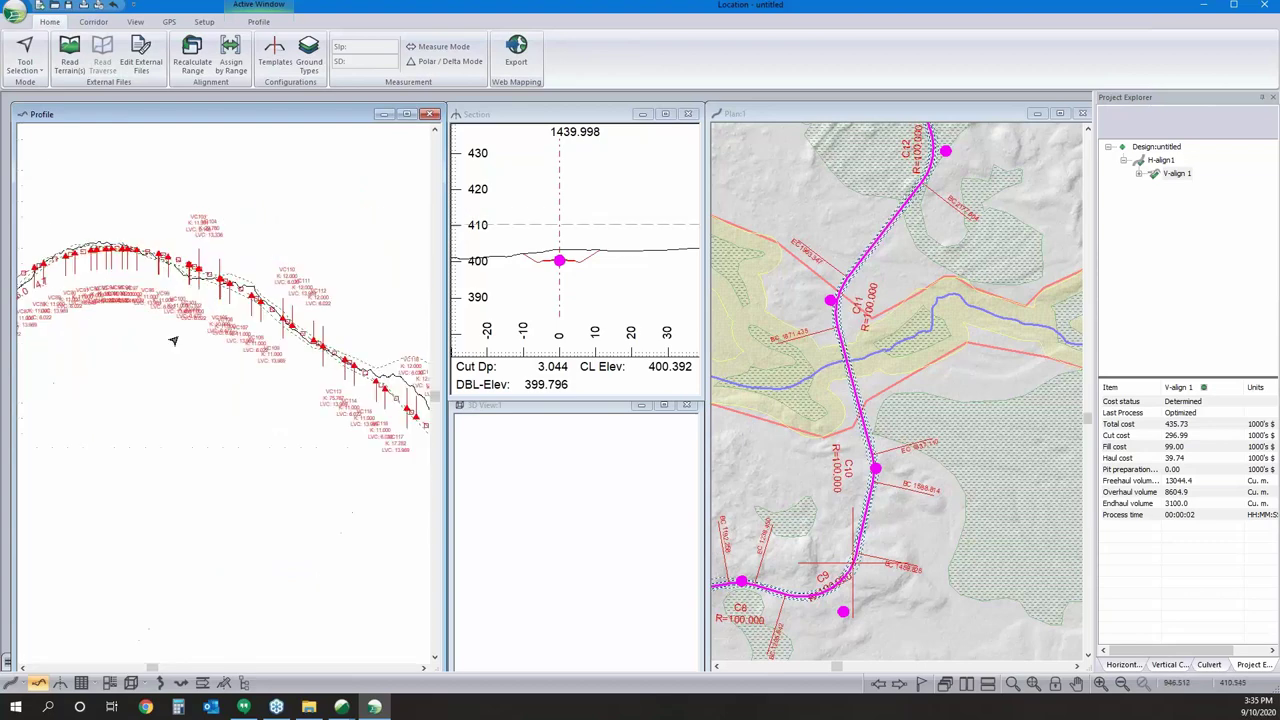
Turn off the labels in the profile window options.
right_click(323, 229)
click(383, 334)
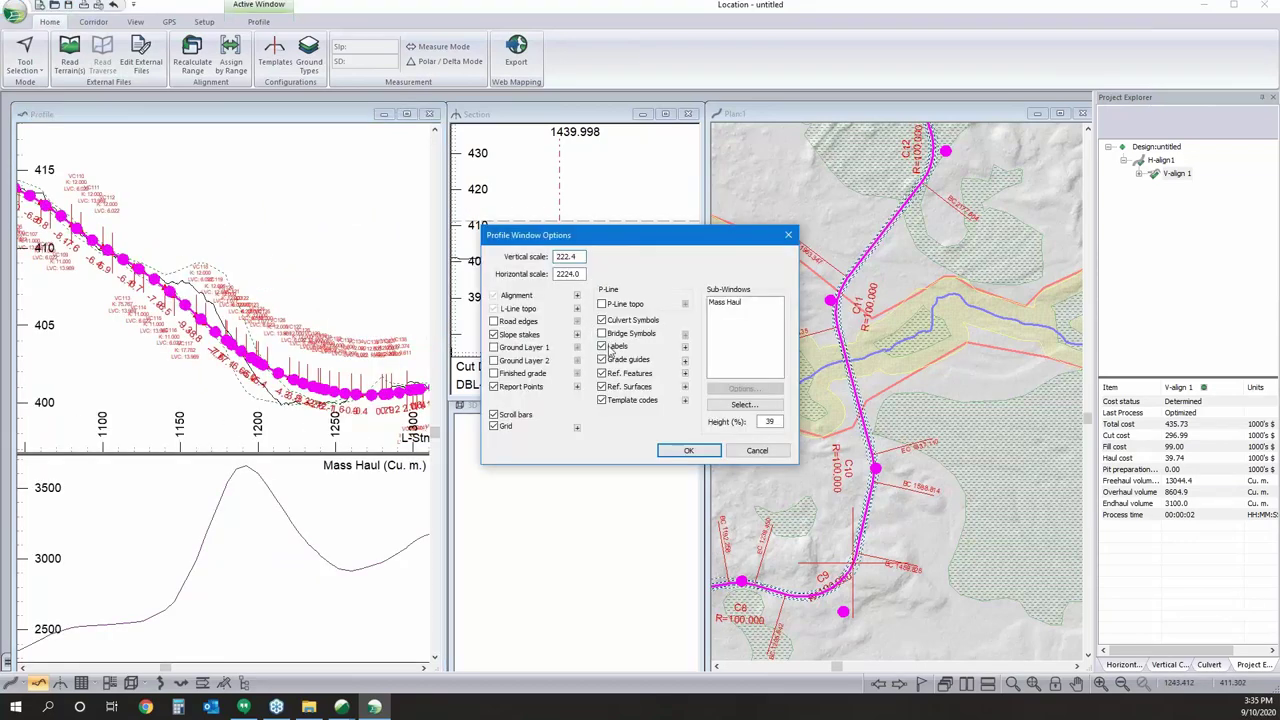
click(686, 451)
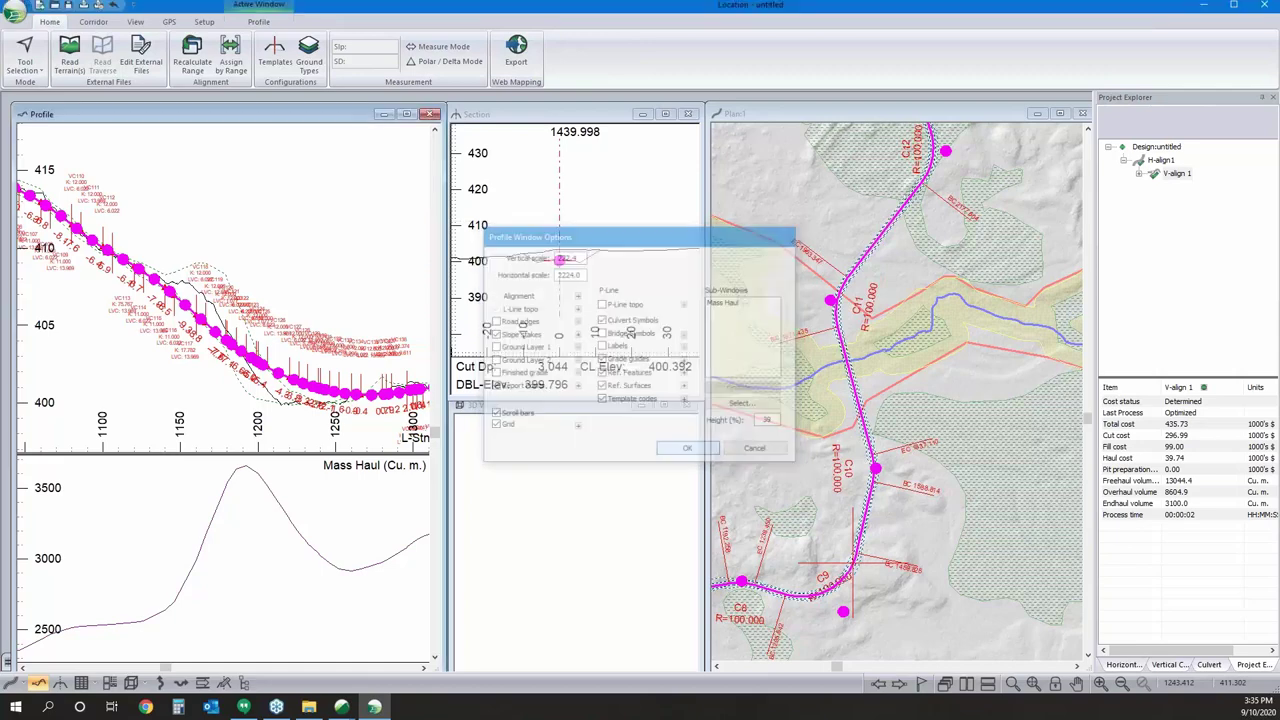
scroll(314, 238, down, 1)
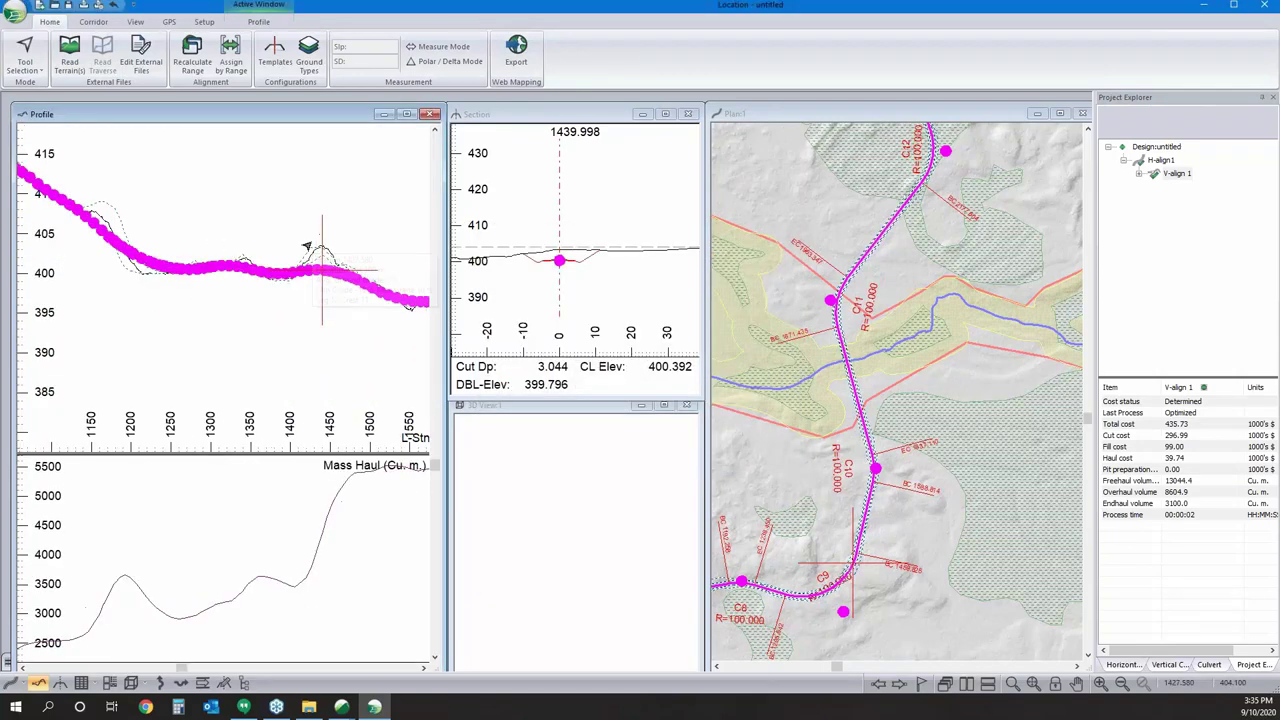
Set the profile's vertical scale to 4334 to match the horizontal scale and remove the vertical exaggeration.
right_click(294, 249)
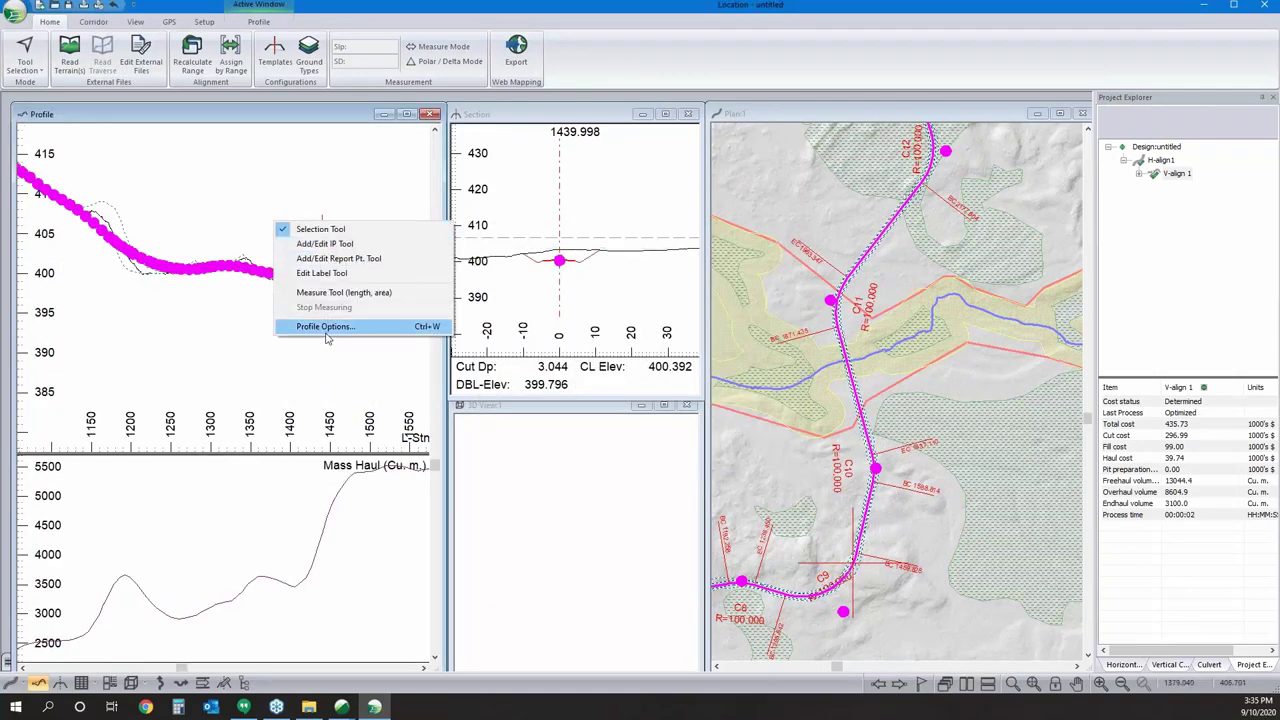
click(324, 326)
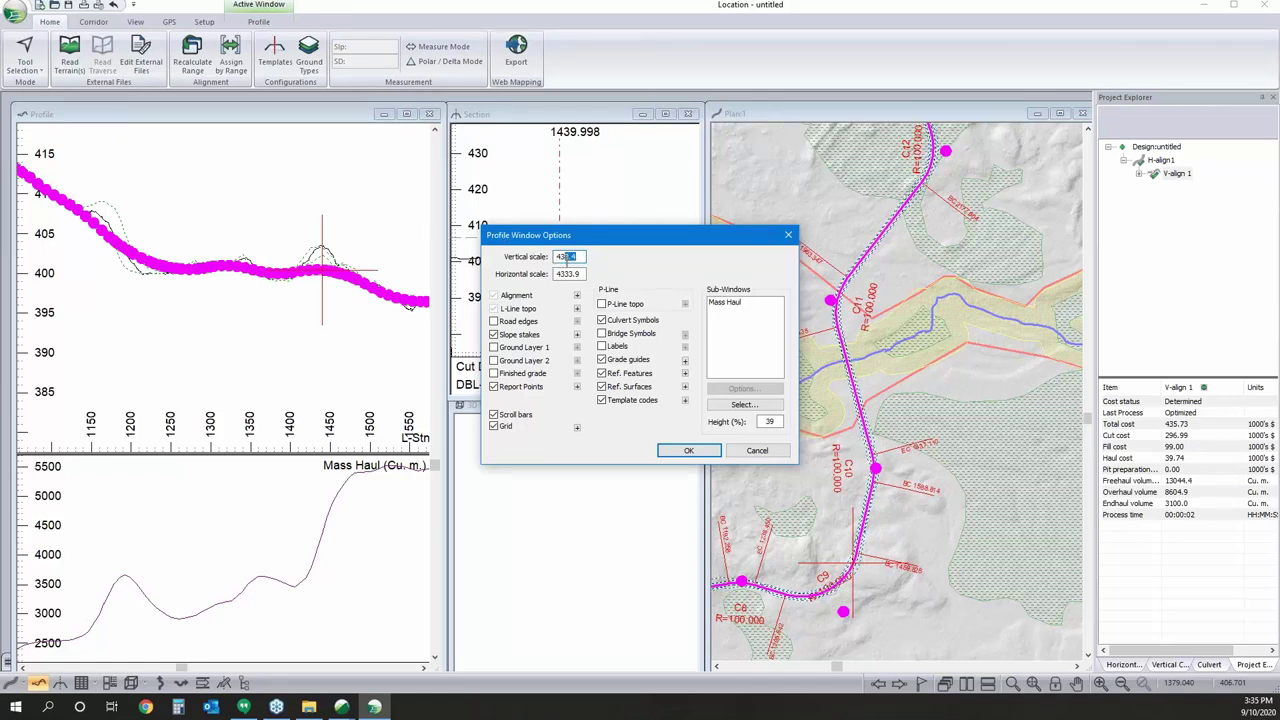
drag(563, 257, 574, 256)
click(573, 256)
key(BackSpace)
key(BackSpace)
text(34)
click(685, 451)
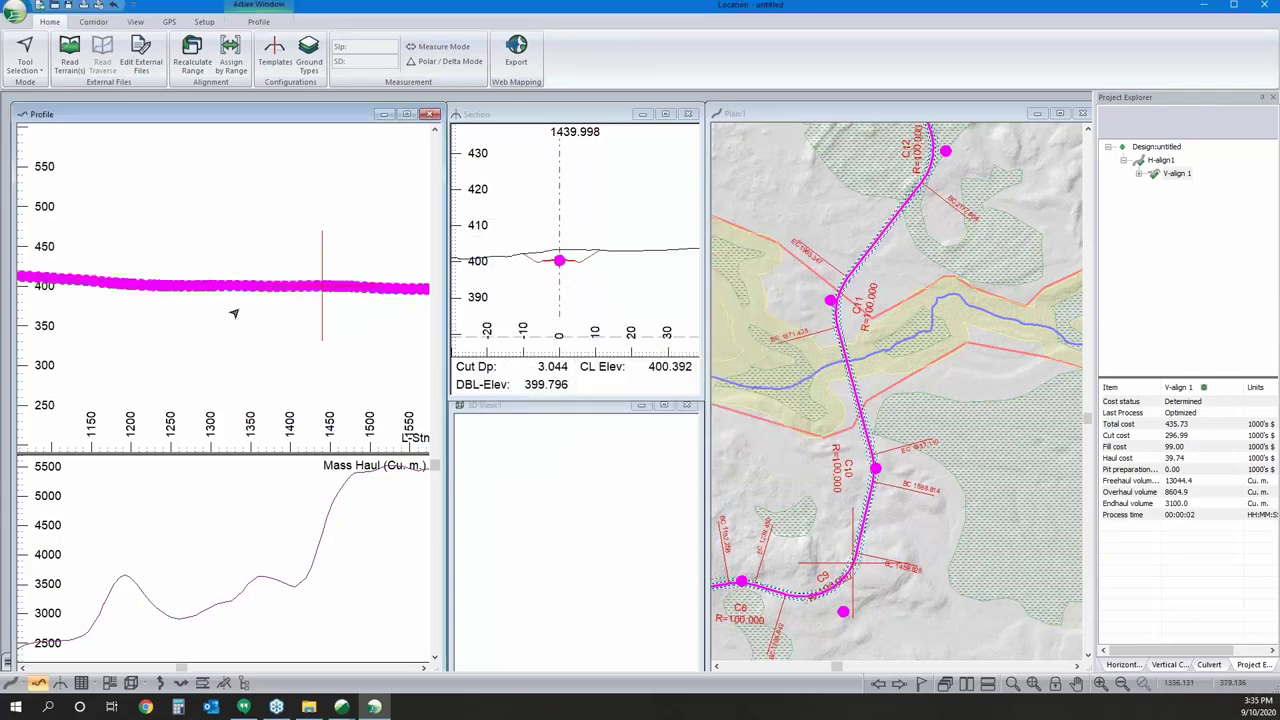
Deselect V-align 1 and restore the profile's tenfold vertical exaggeration by reducing the vertical scale.
click(1156, 147)
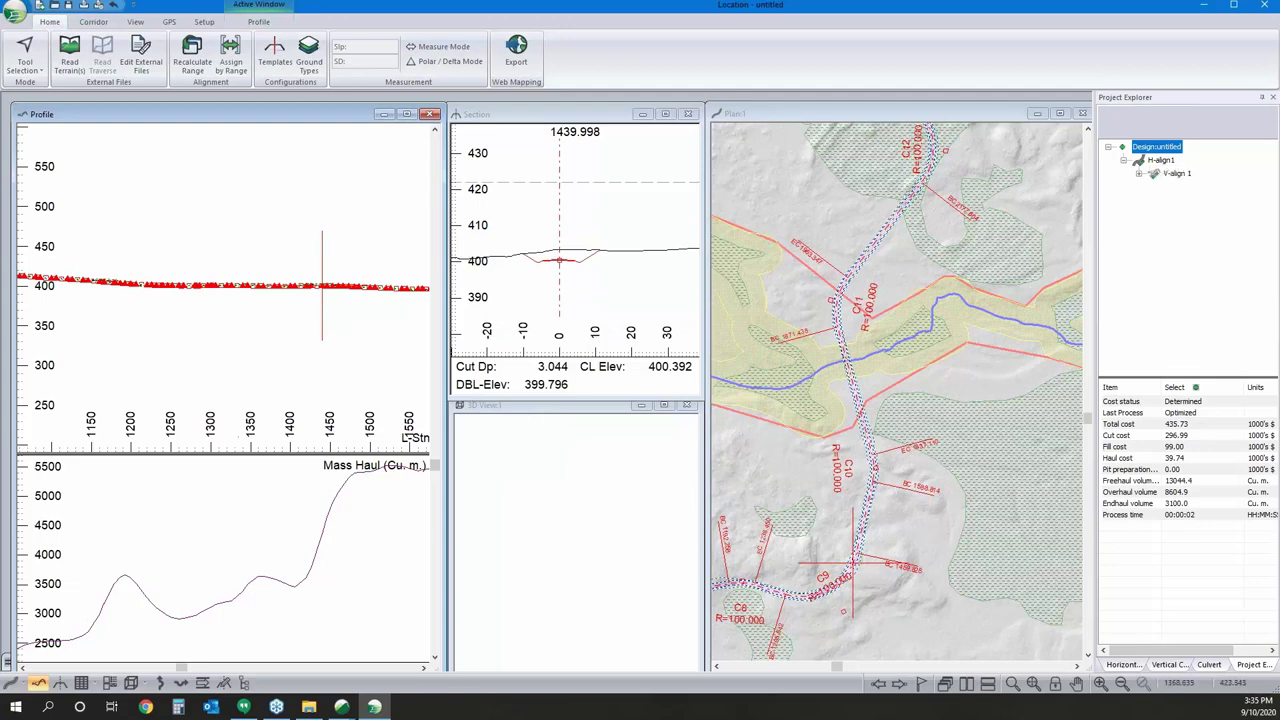
scroll(257, 286, up, 6)
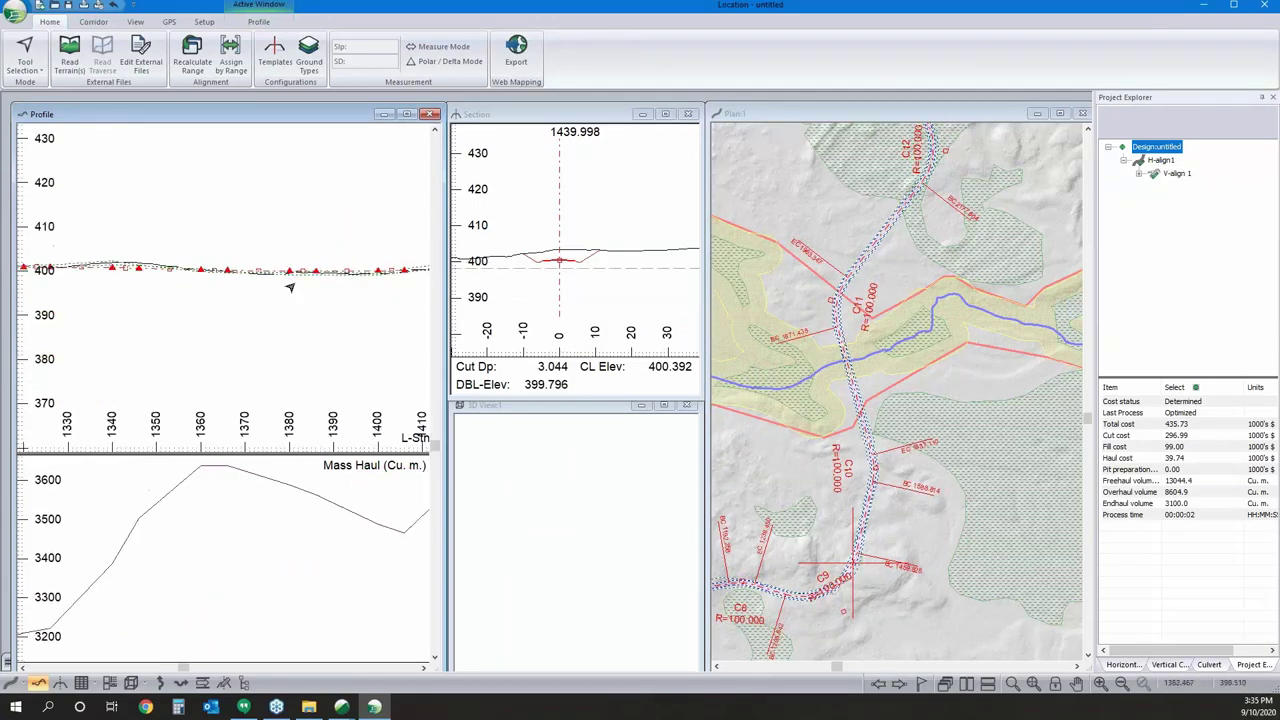
scroll(290, 287, down, 1)
right_click(240, 128)
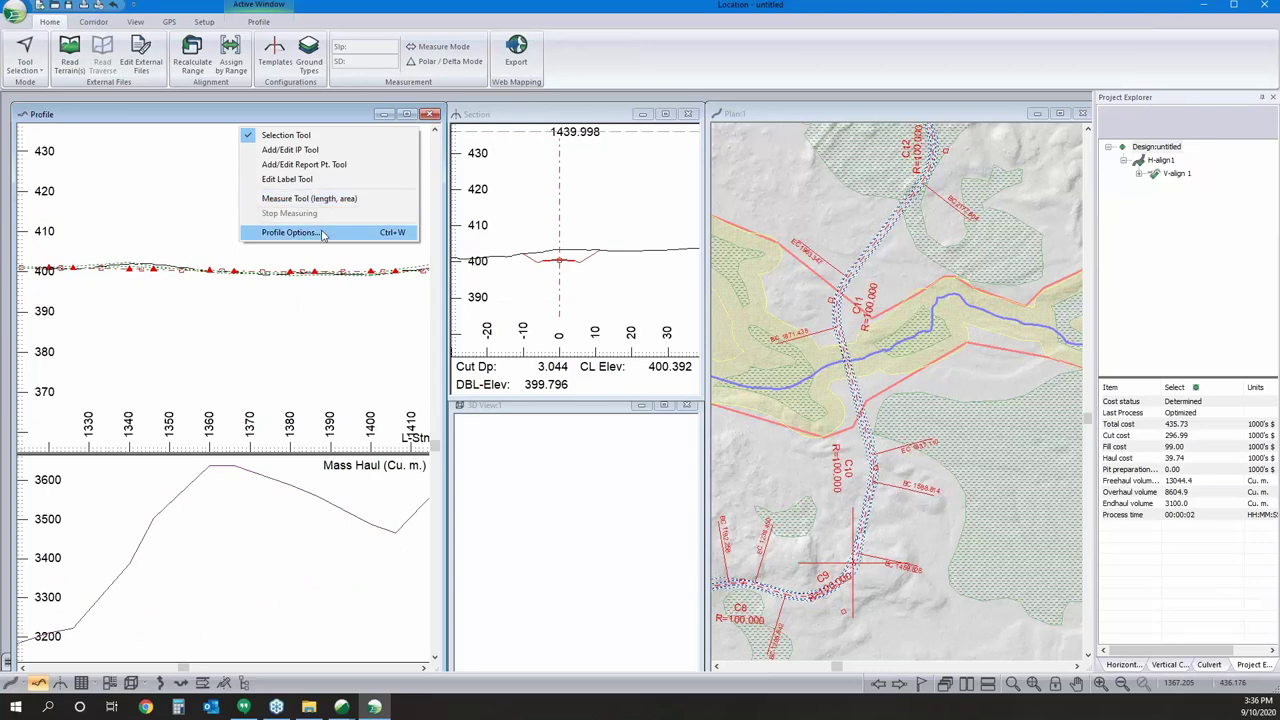
click(295, 232)
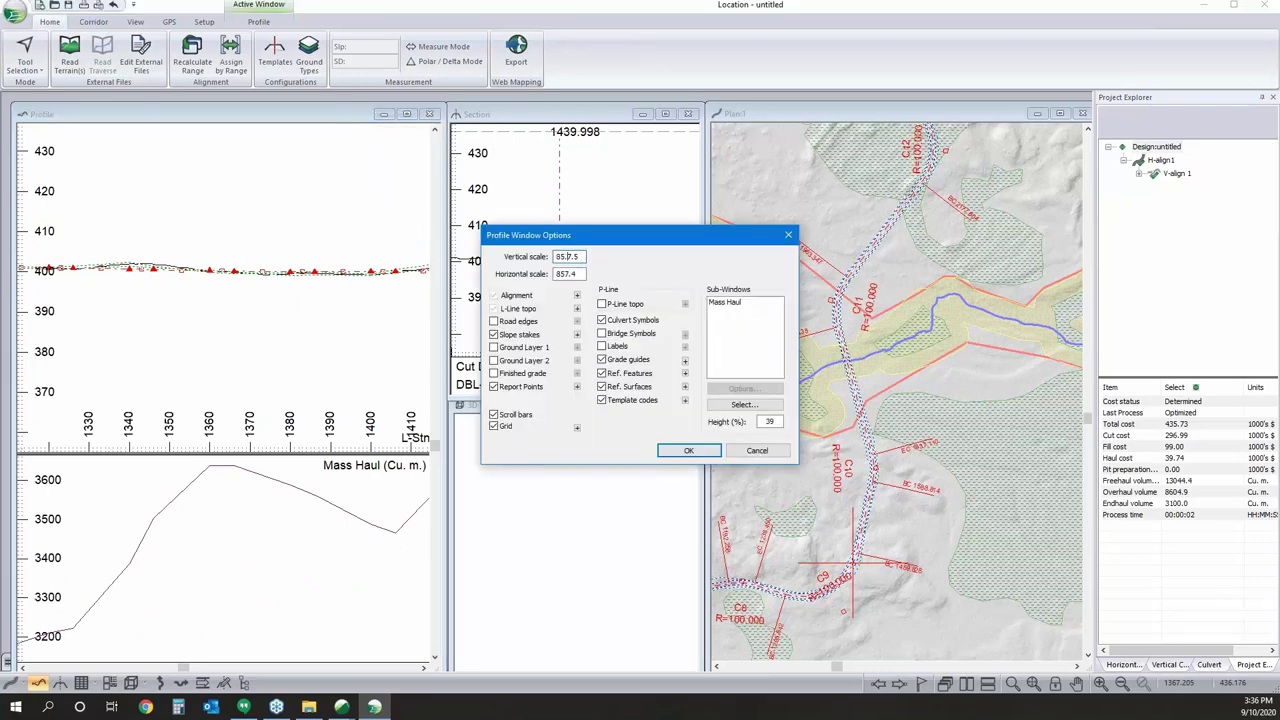
key(BackSpace)
key(BackSpace)
key(BackSpace)
click(706, 451)
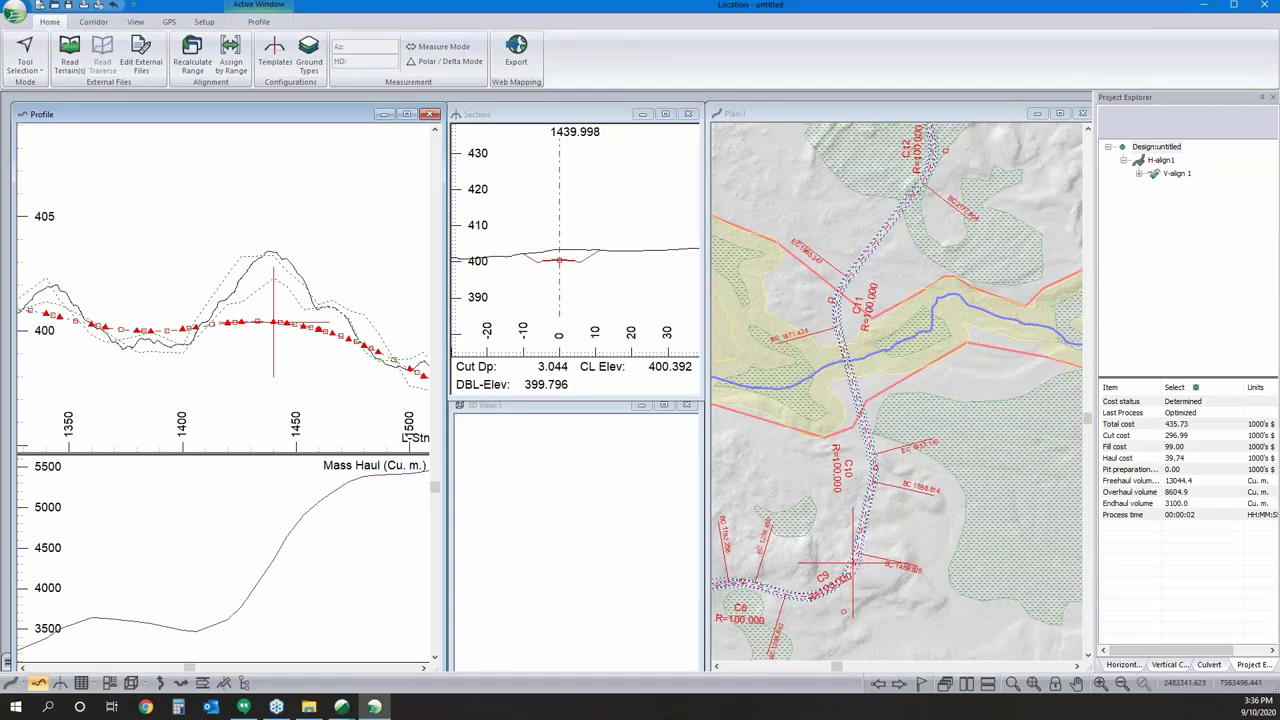
Add a report point in plan where the alignment crosses the blue stream line, at station 1809.825.
scroll(845, 388, up, 3)
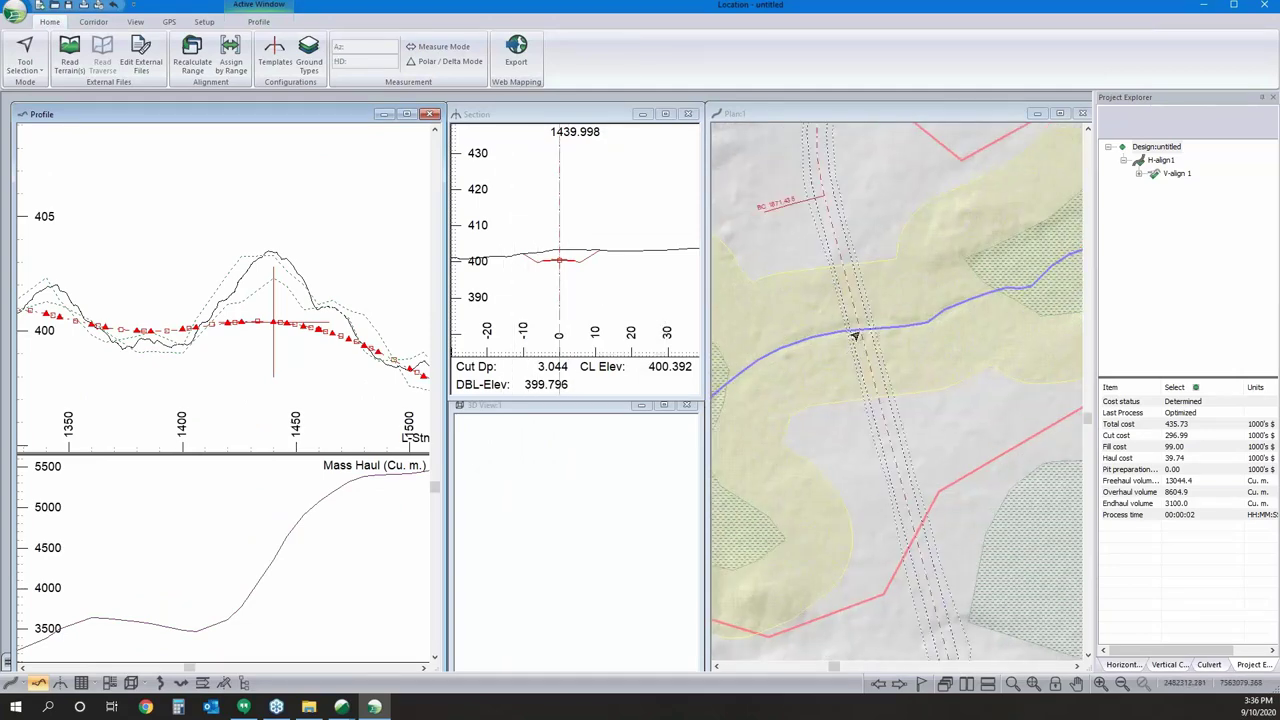
click(860, 330)
right_click(860, 330)
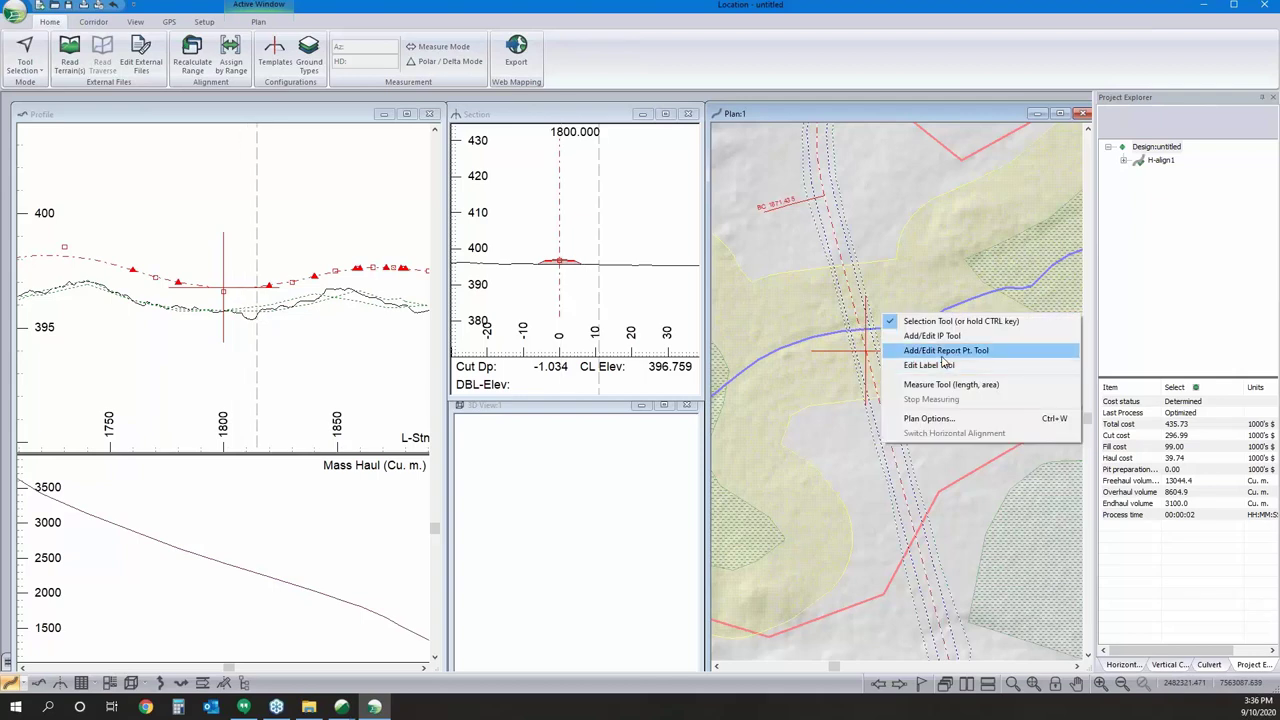
click(945, 350)
click(858, 324)
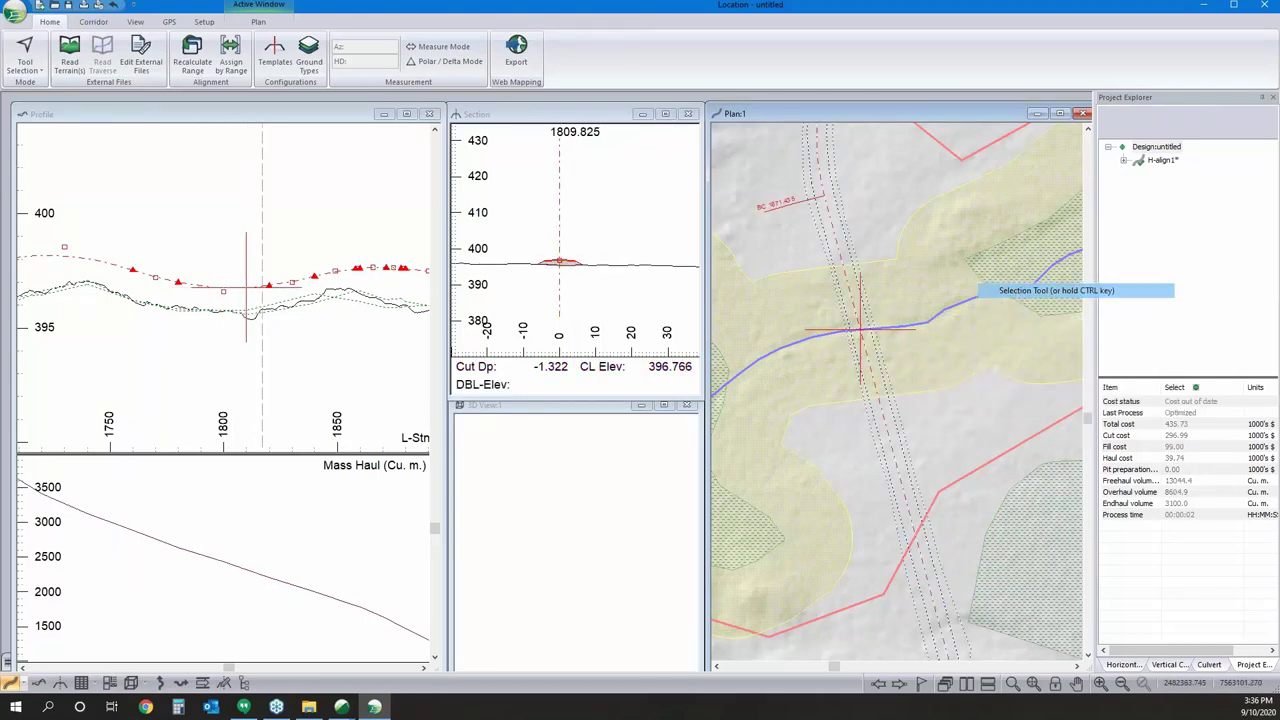
Add a cross-drain culvert at the new report point at the stream crossing.
click(1207, 666)
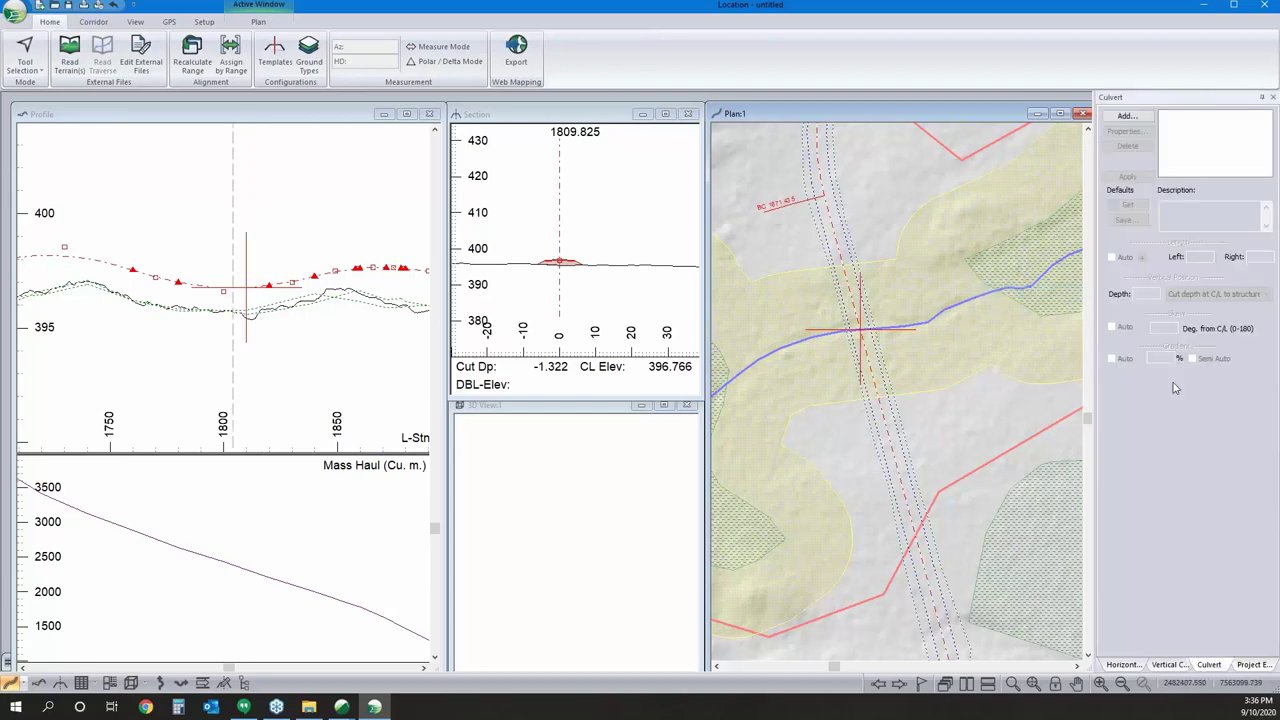
click(1127, 116)
click(733, 371)
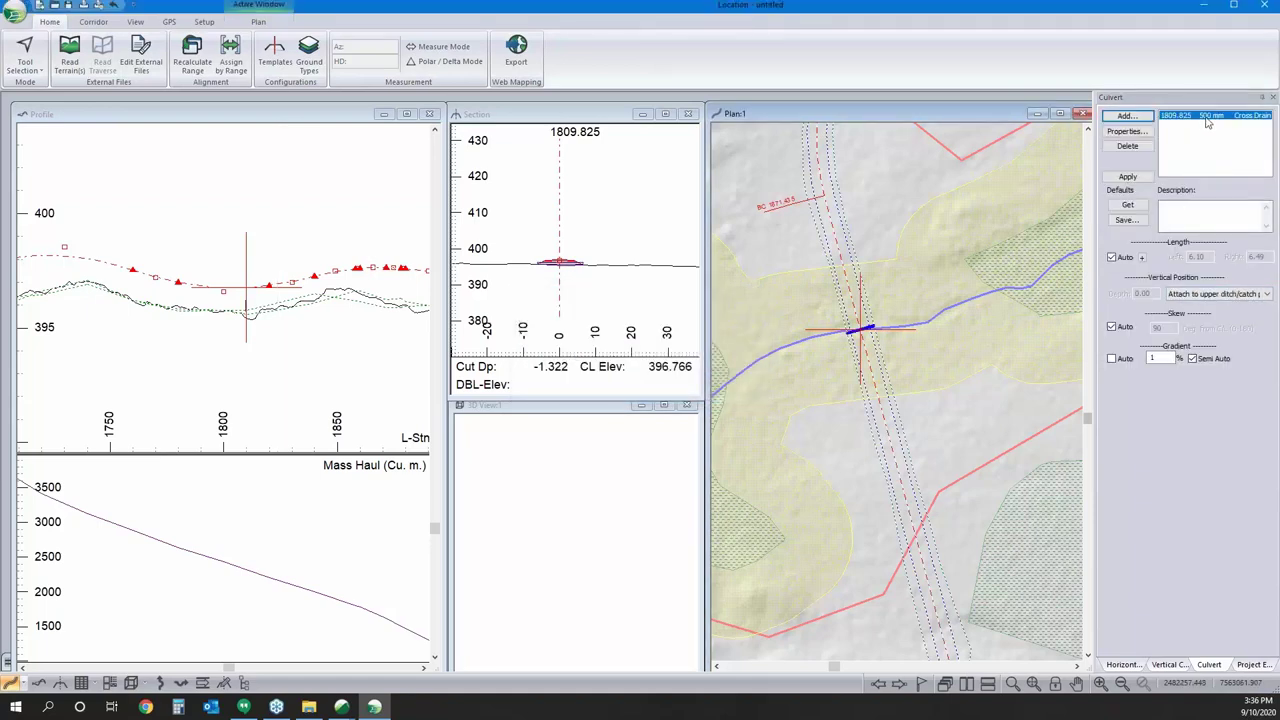
Set the culvert's diameter to 1000 mm and its class to Natural channel (stream).
double_click(1208, 121)
double_click(676, 352)
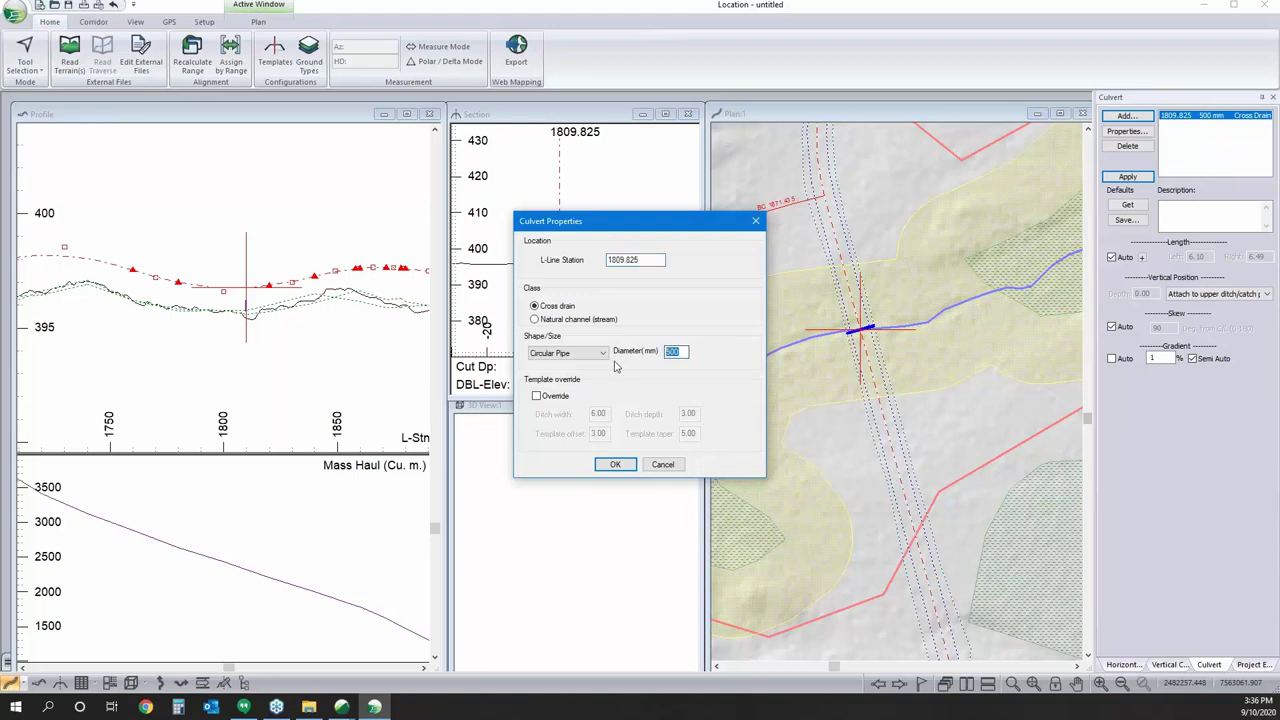
text(1000)
click(534, 319)
click(615, 464)
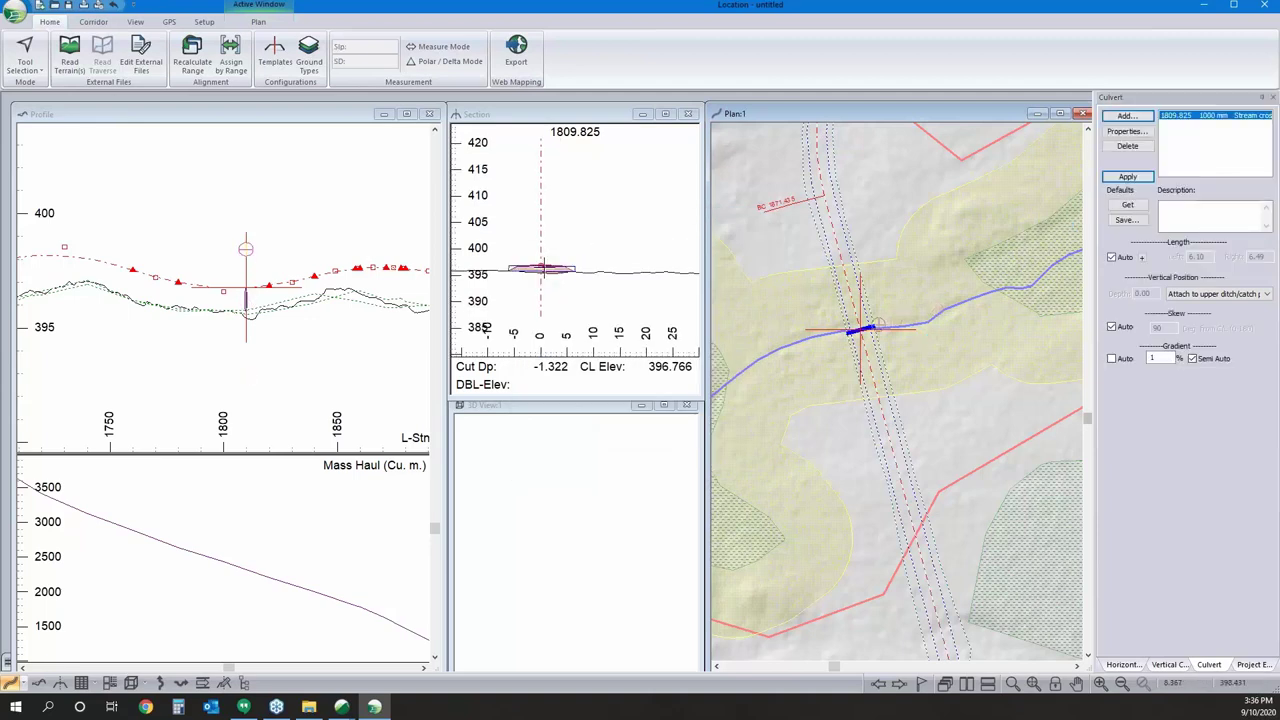
Raise the grade over the culvert by deleting the IP near station 1800 and moving its neighbours to 1772.963 (elevation 397.346) and 1829.923 (elevation 397.120).
right_click(245, 260)
click(290, 281)
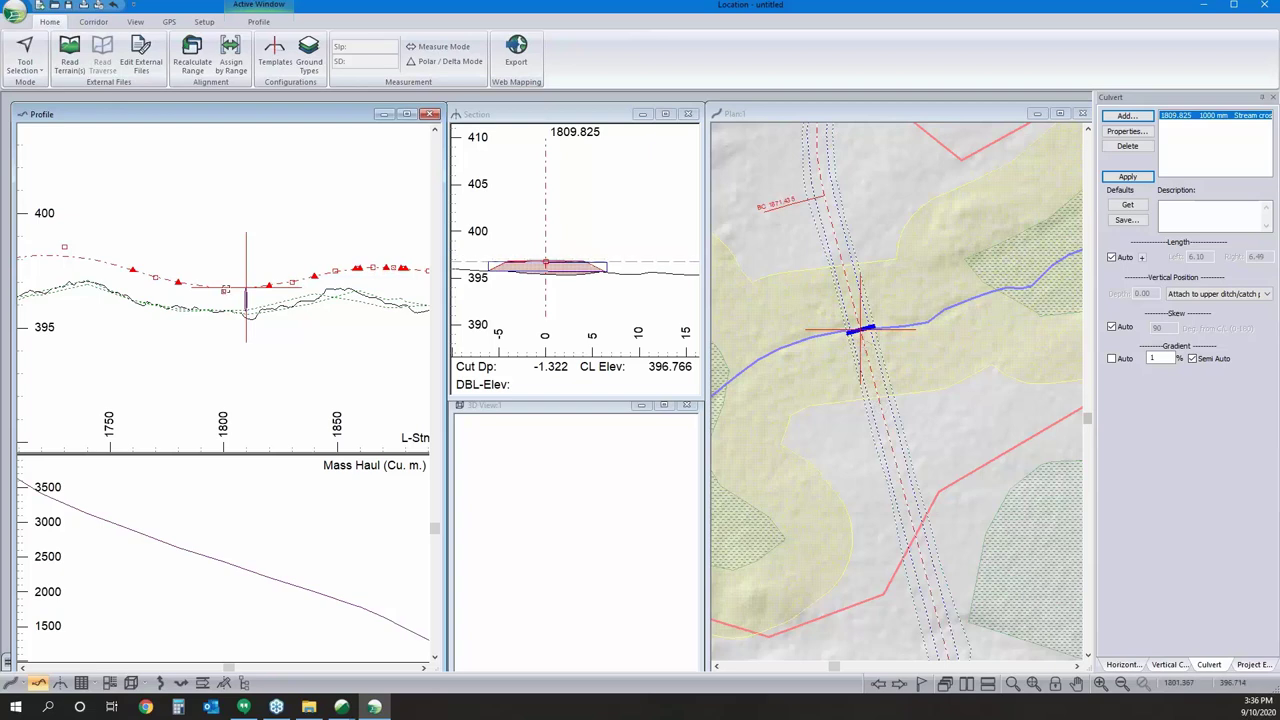
click(266, 286)
key(Return)
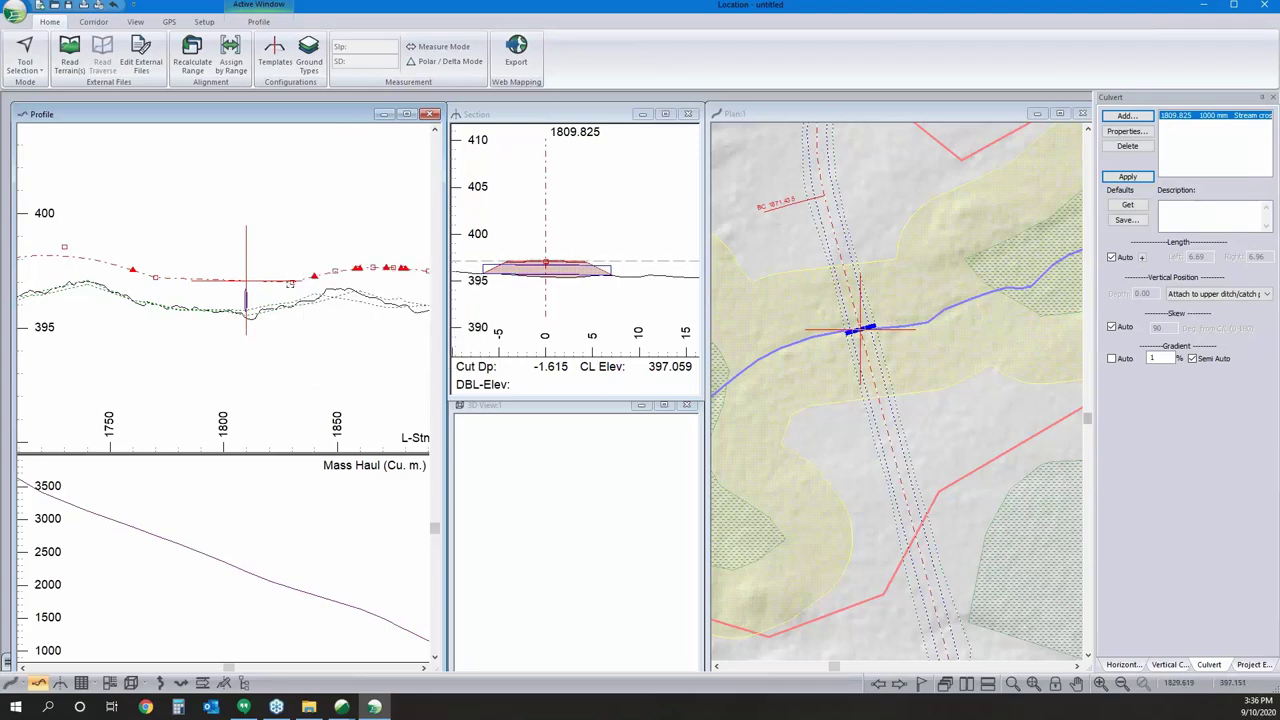
click(290, 284)
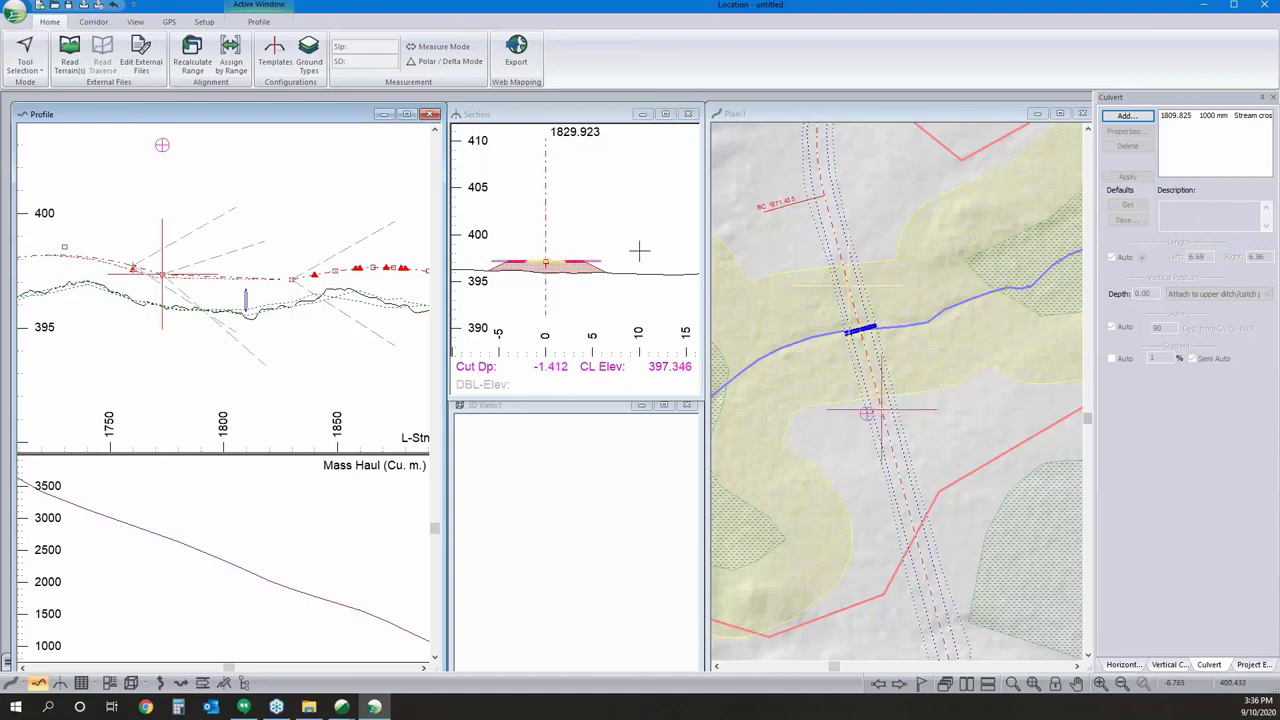
click(314, 273)
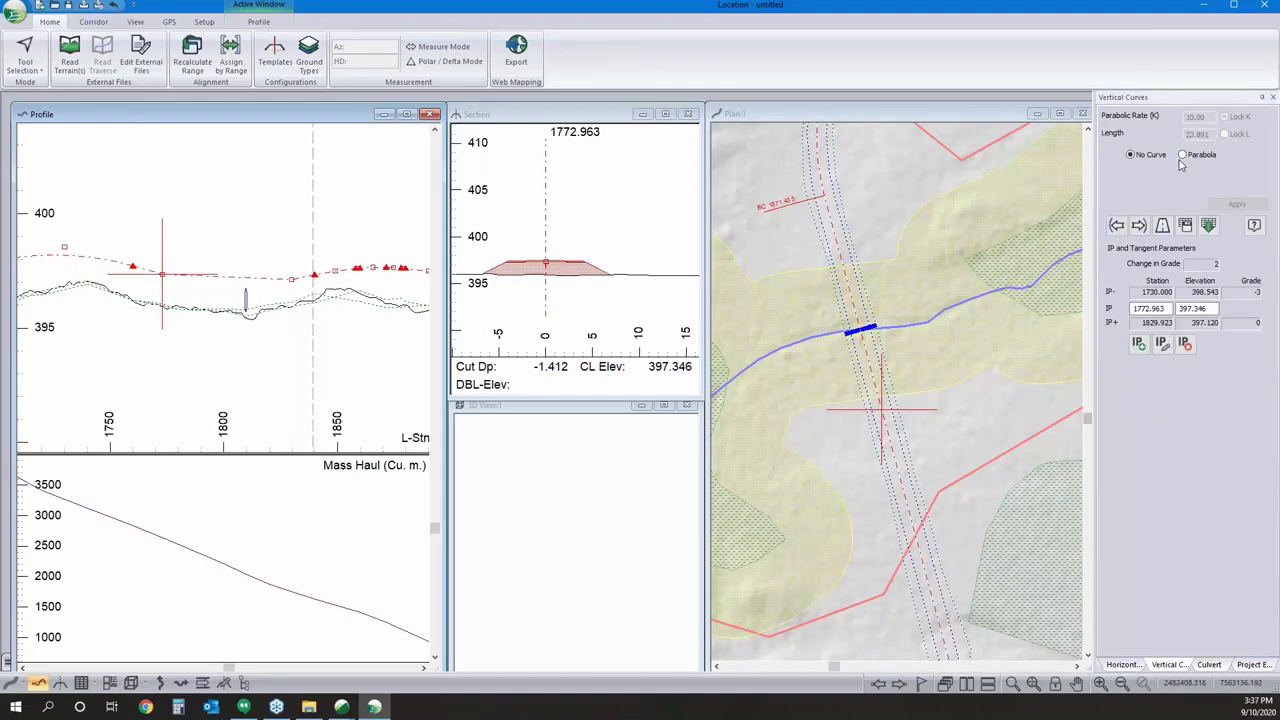
Apply a parabolic vertical curve with K 10 at the station 1772.963 IP and go to the IP at station 1829.923.
click(1182, 155)
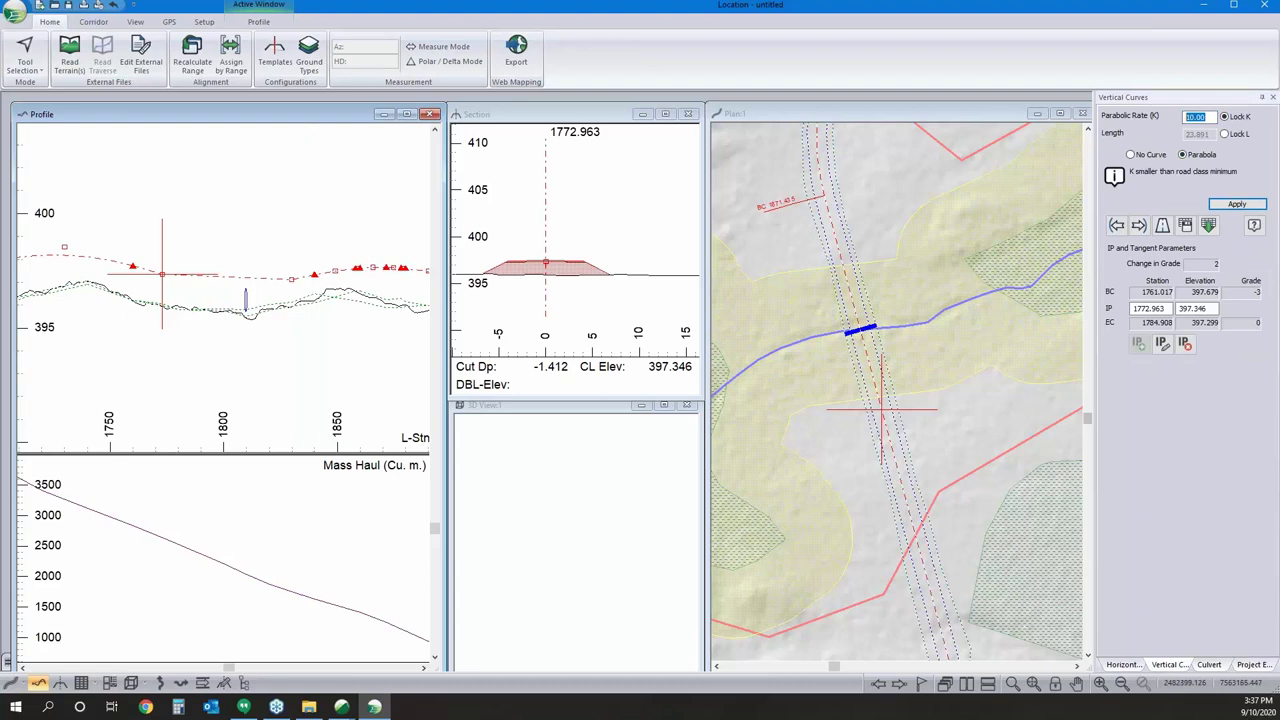
text(12)
key(BackSpace)
text(1)
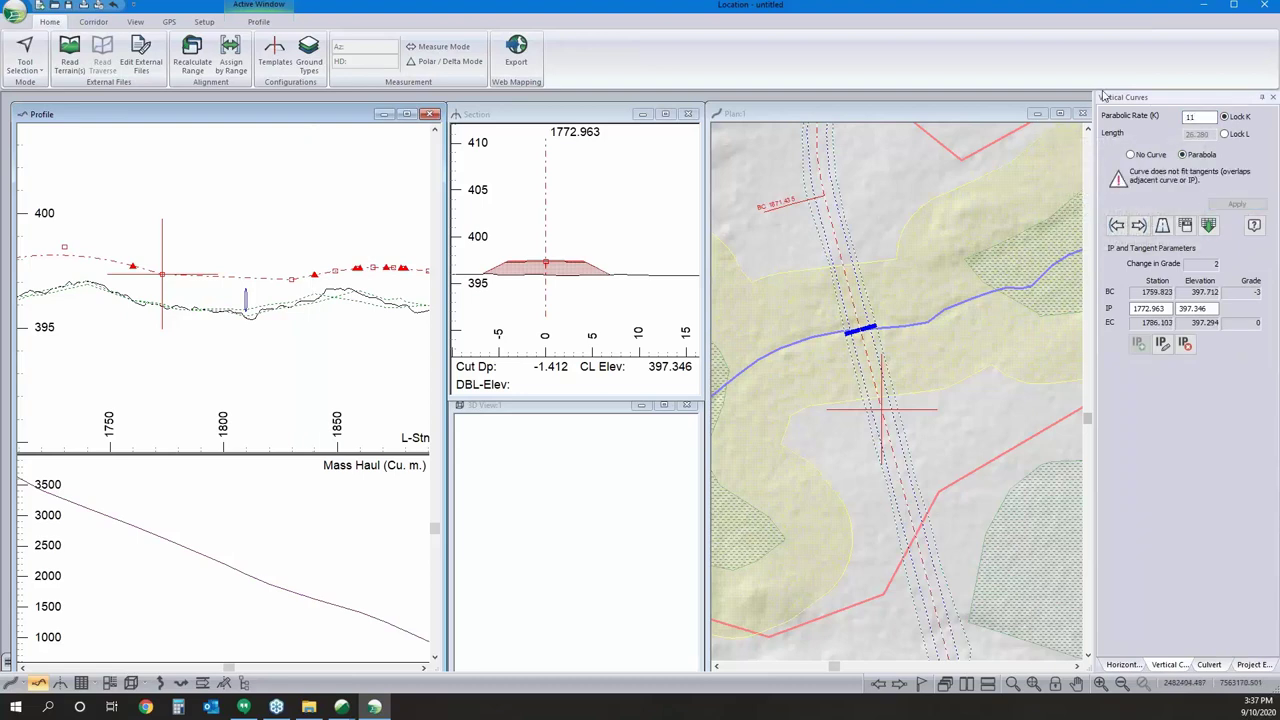
key(BackSpace)
text(0)
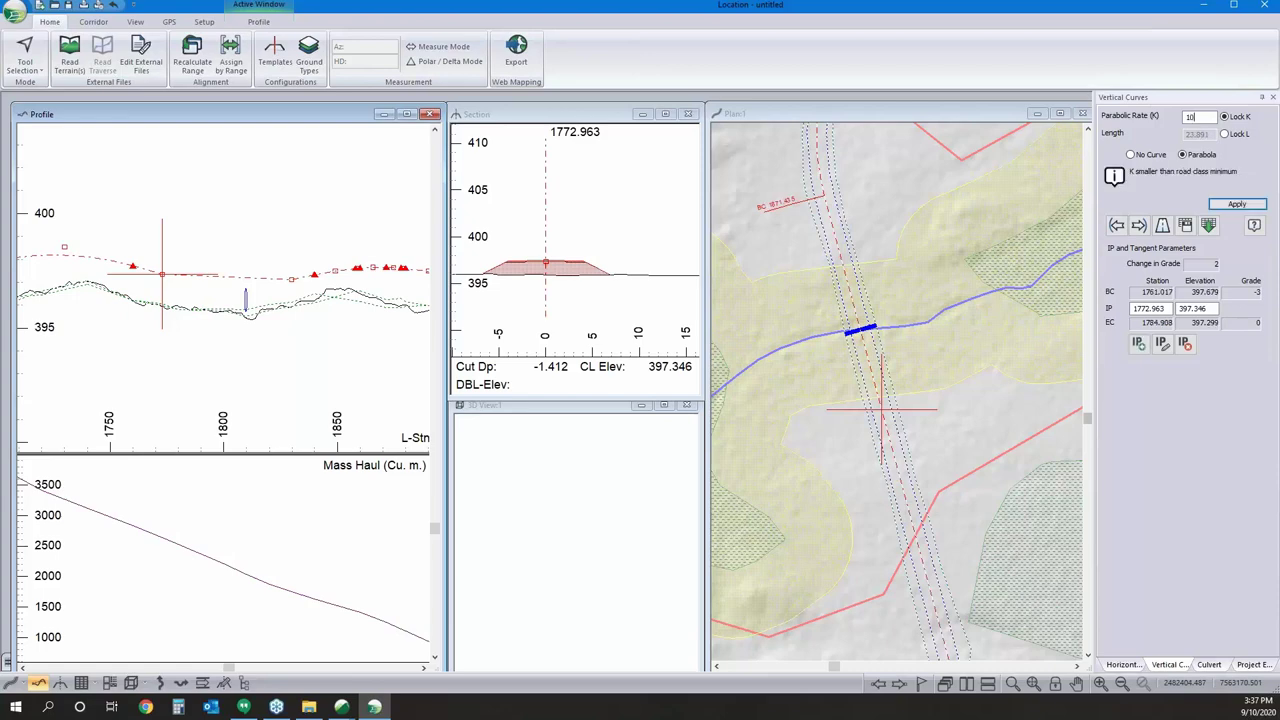
click(1140, 227)
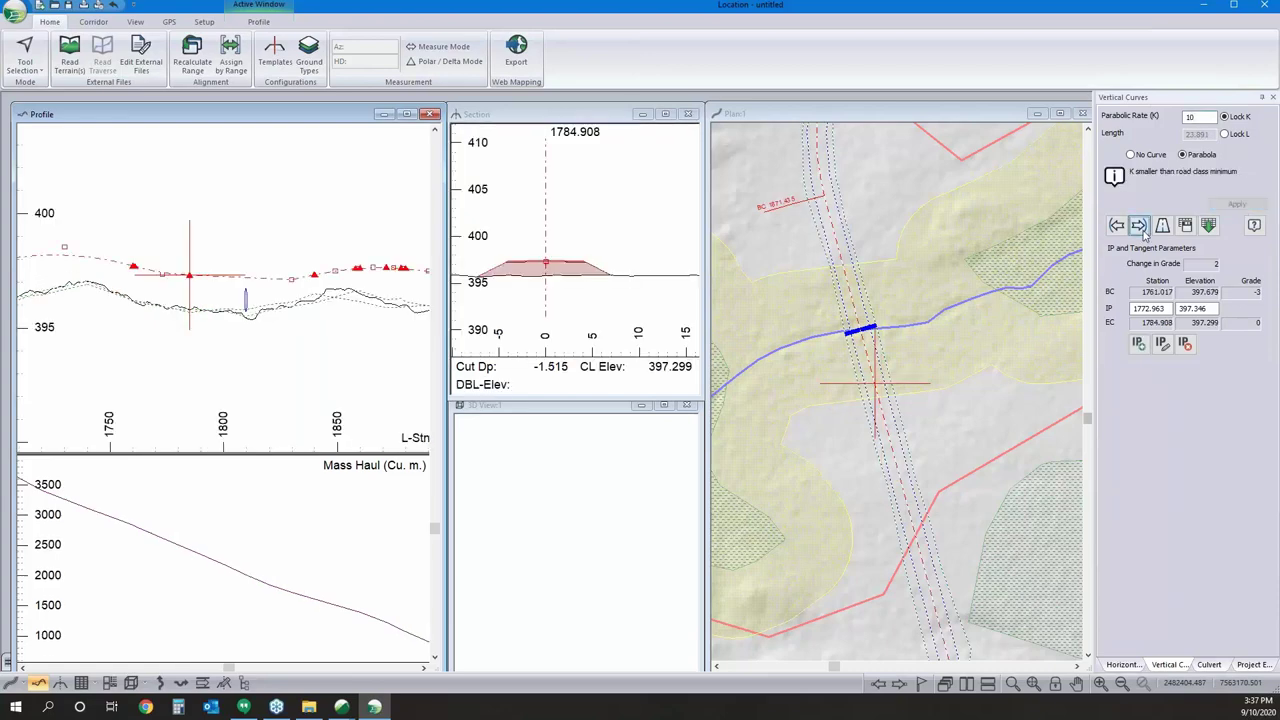
click(1140, 227)
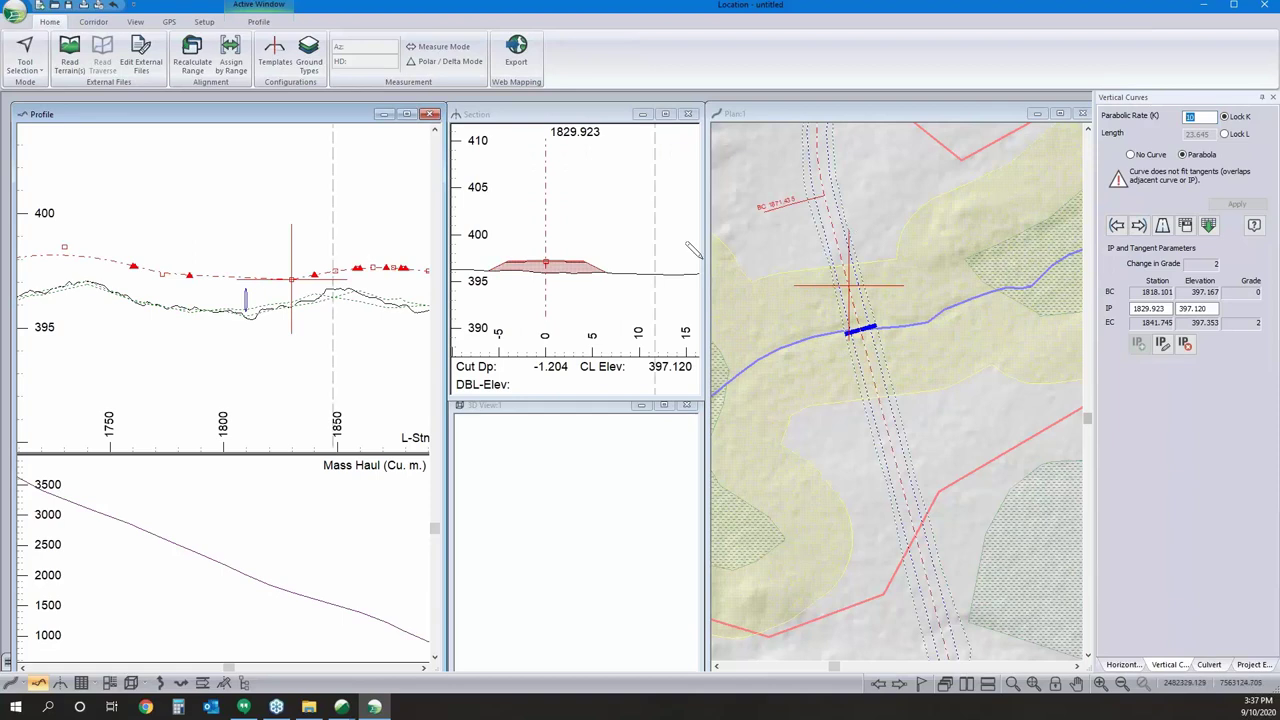
Move the vertical IP at station 1829.923 to 1828.708 (elevation 397.226) and apply a parabolic curve with K 10.
drag(291, 280, 290, 278)
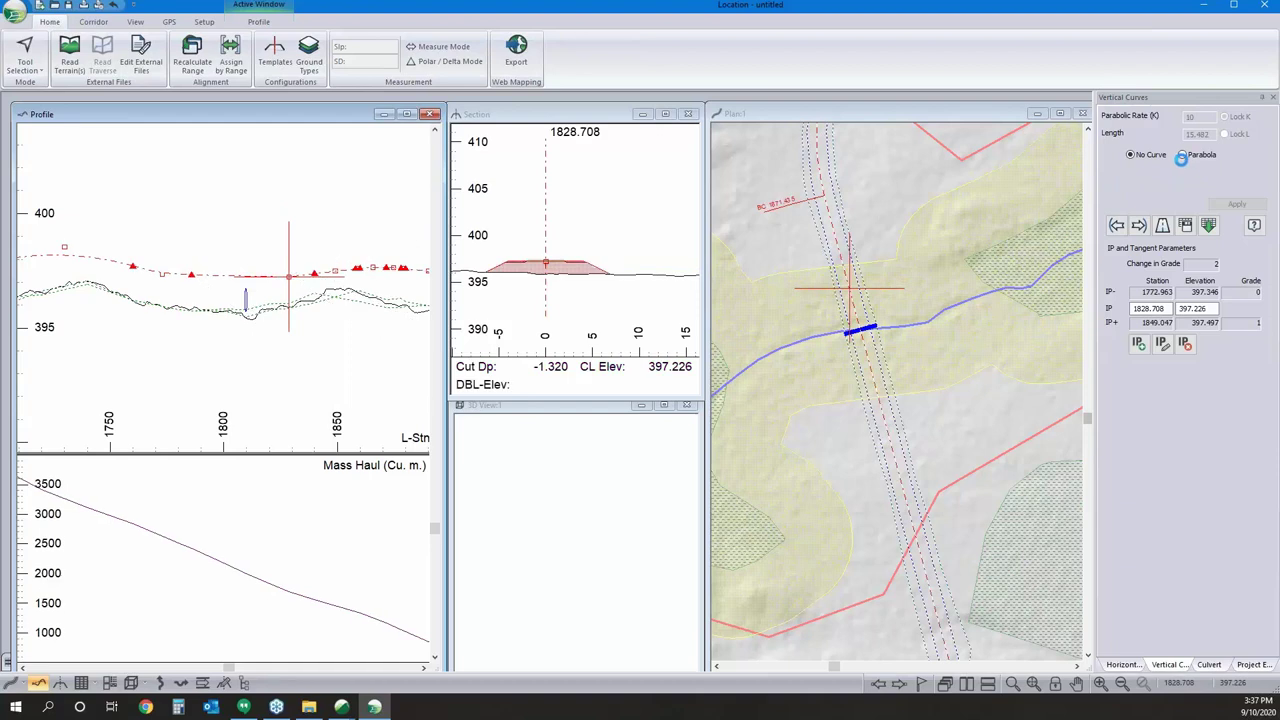
click(1185, 155)
click(1224, 203)
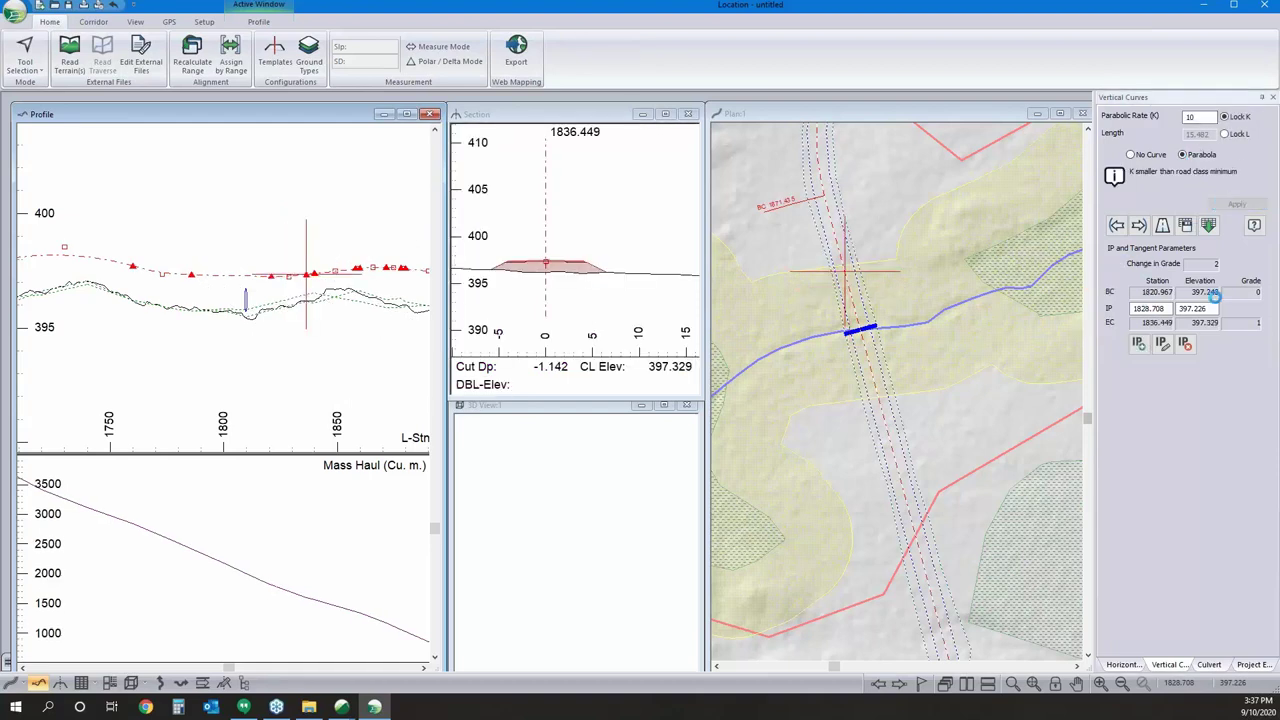
Select the 1000 mm stream crossing culvert and examine the road around it in the 3D view.
click(1212, 665)
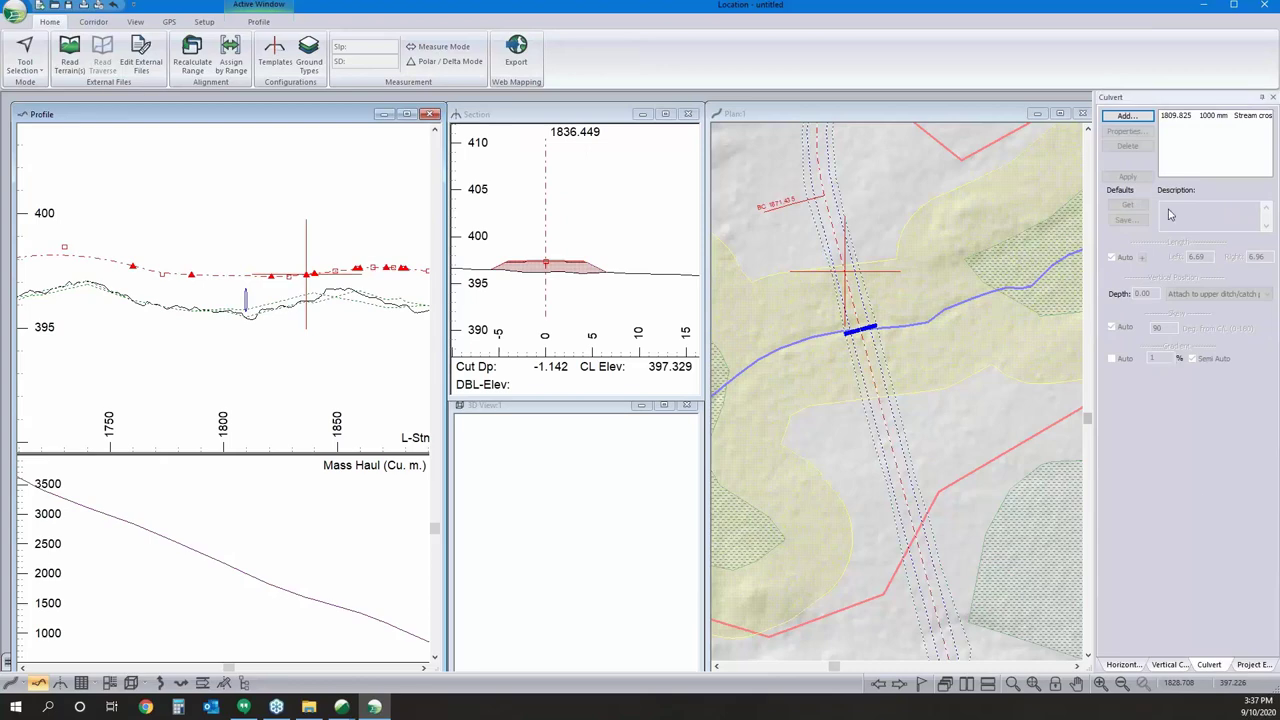
click(1180, 118)
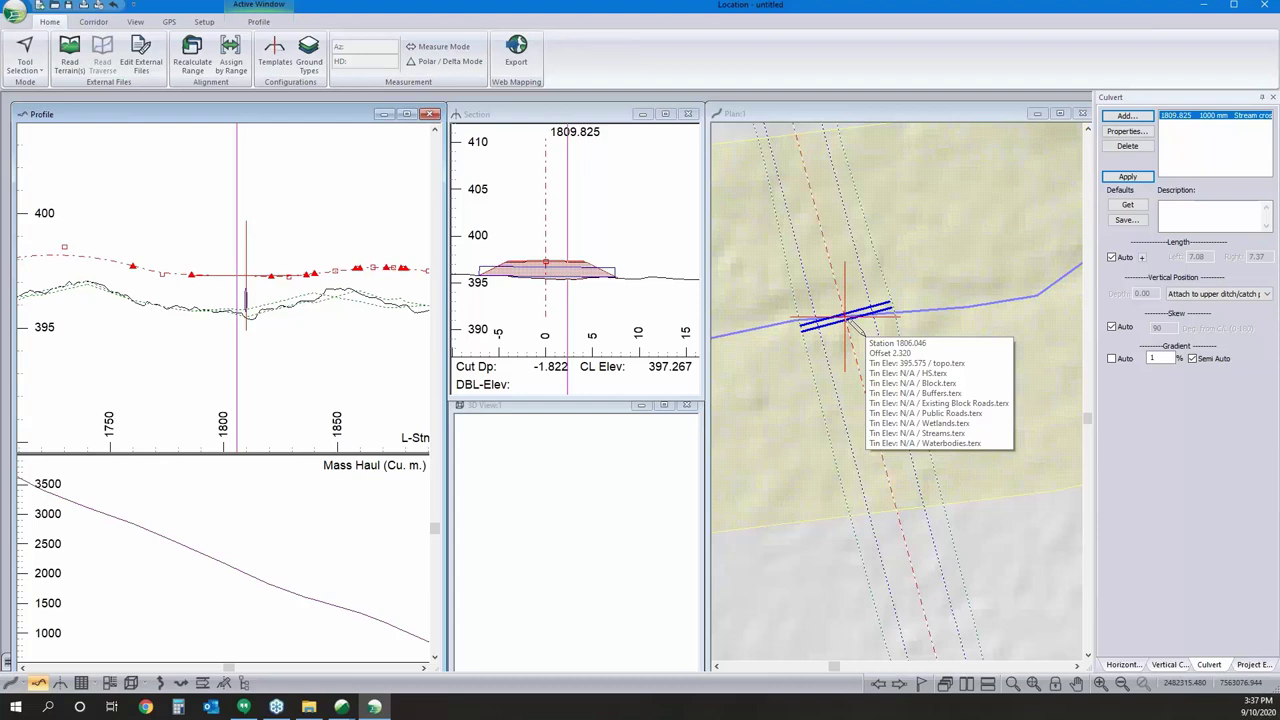
click(589, 415)
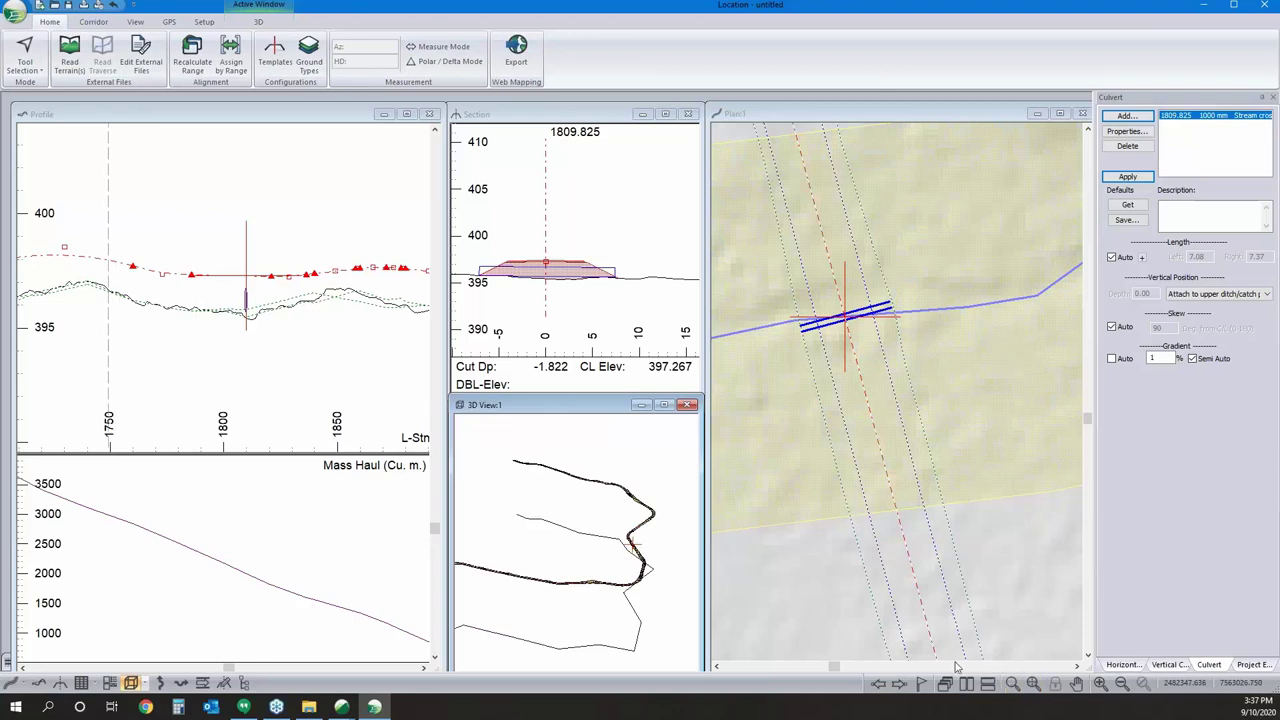
scroll(593, 473, up, 3)
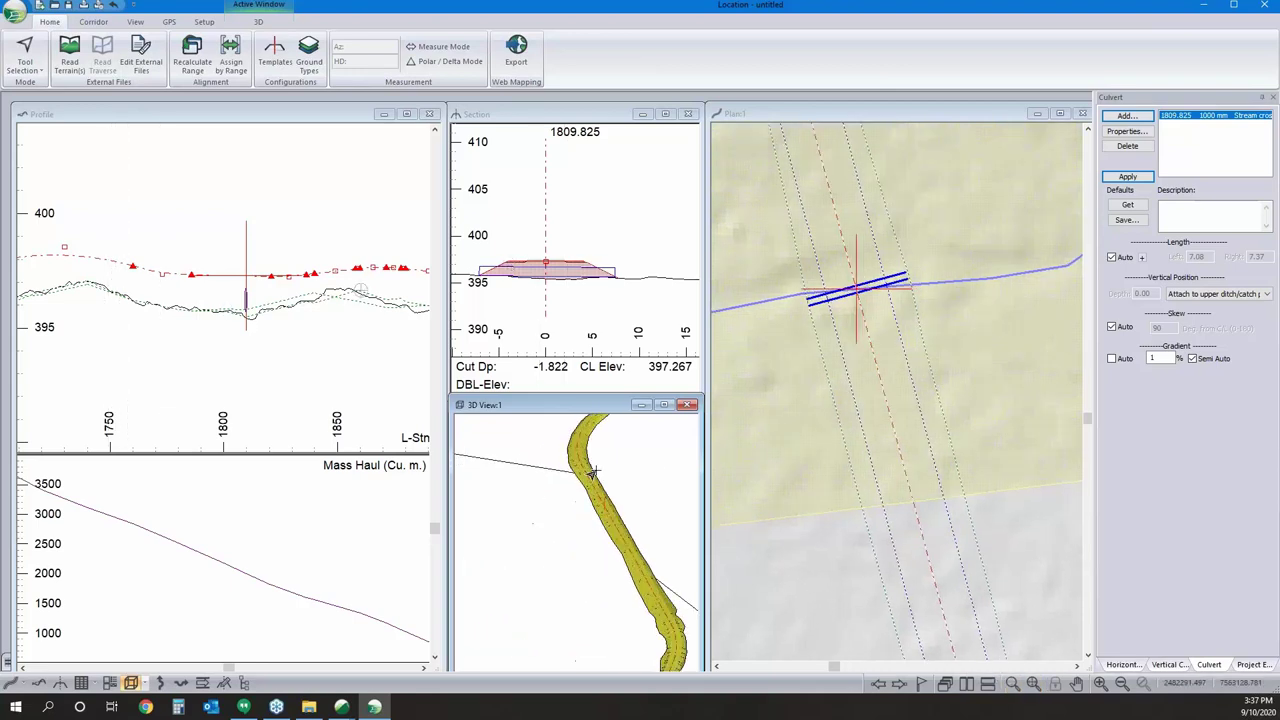
drag(593, 473, 556, 520)
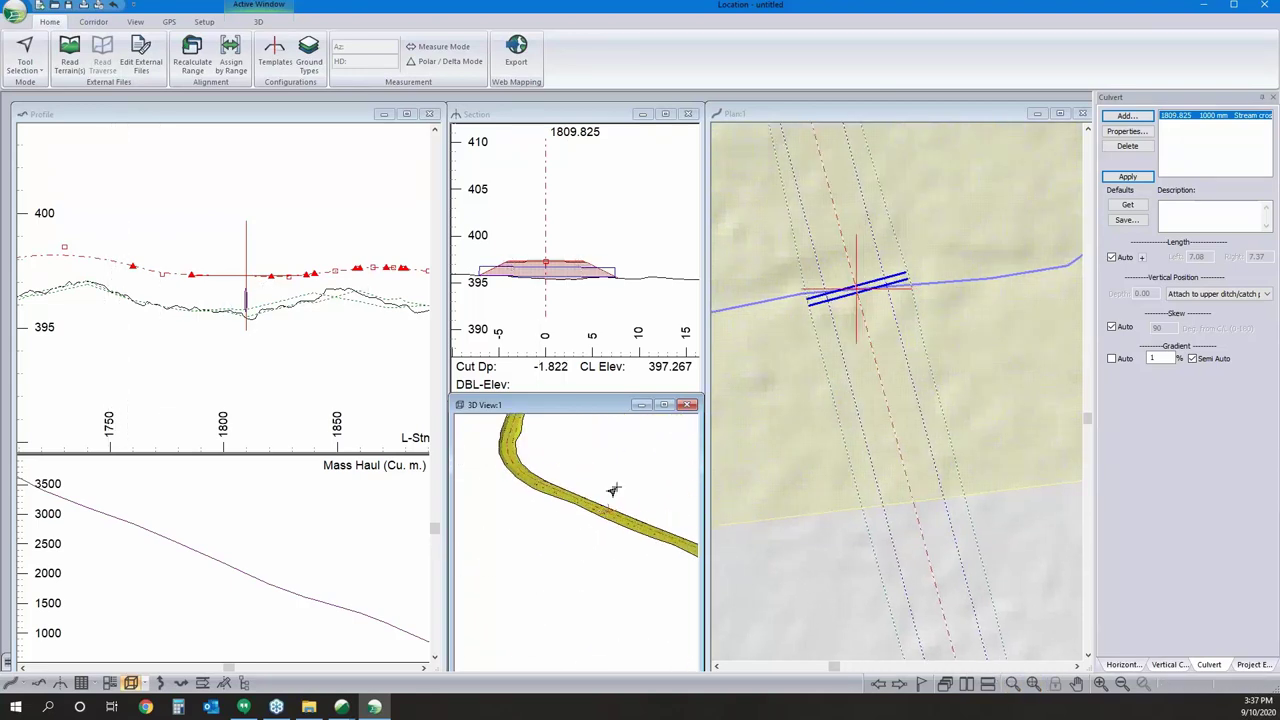
drag(614, 489, 580, 543)
Show the topo.terx terrain in the 3D view as shaded 50% grey triangles with an alpha channel of 120.
right_click(584, 537)
click(625, 542)
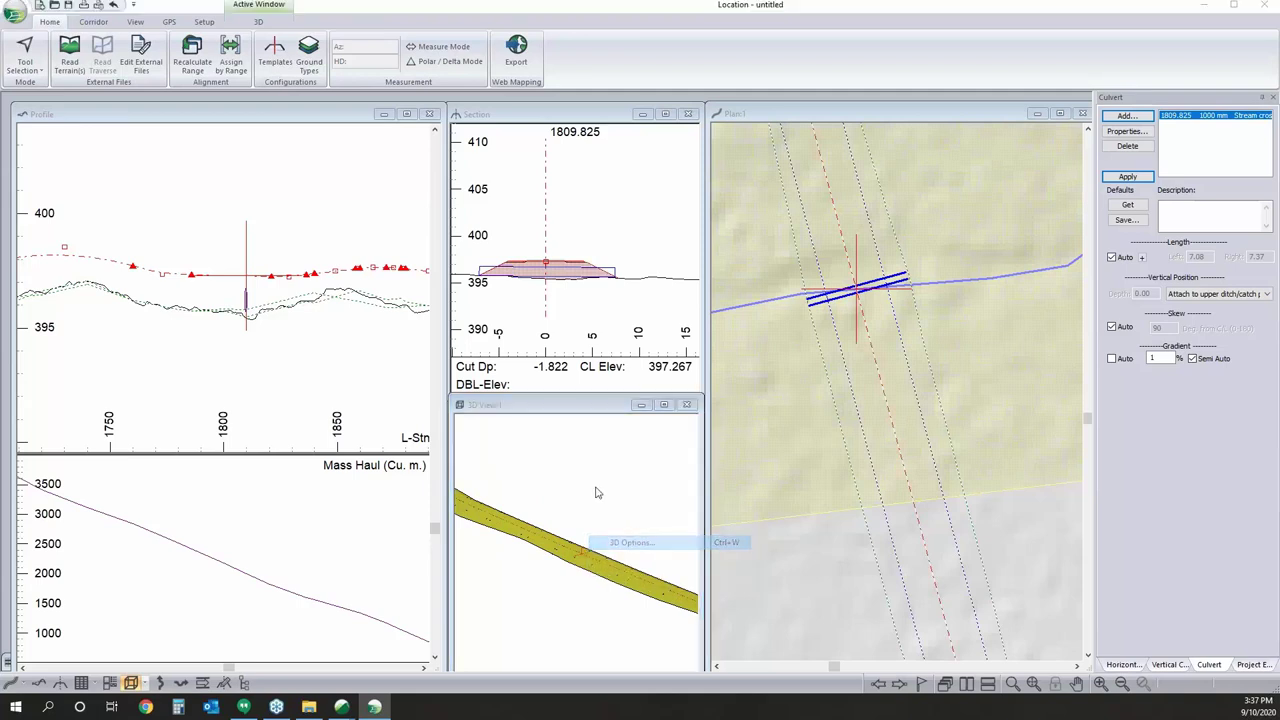
click(495, 255)
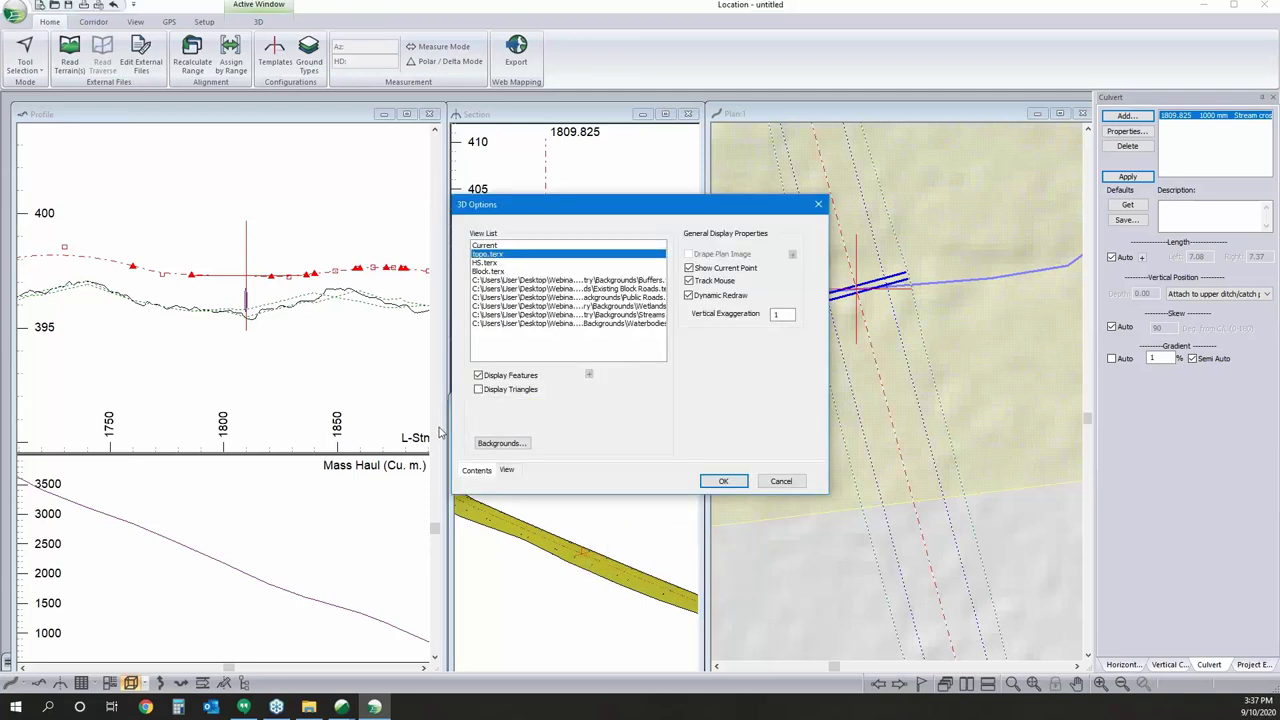
click(478, 389)
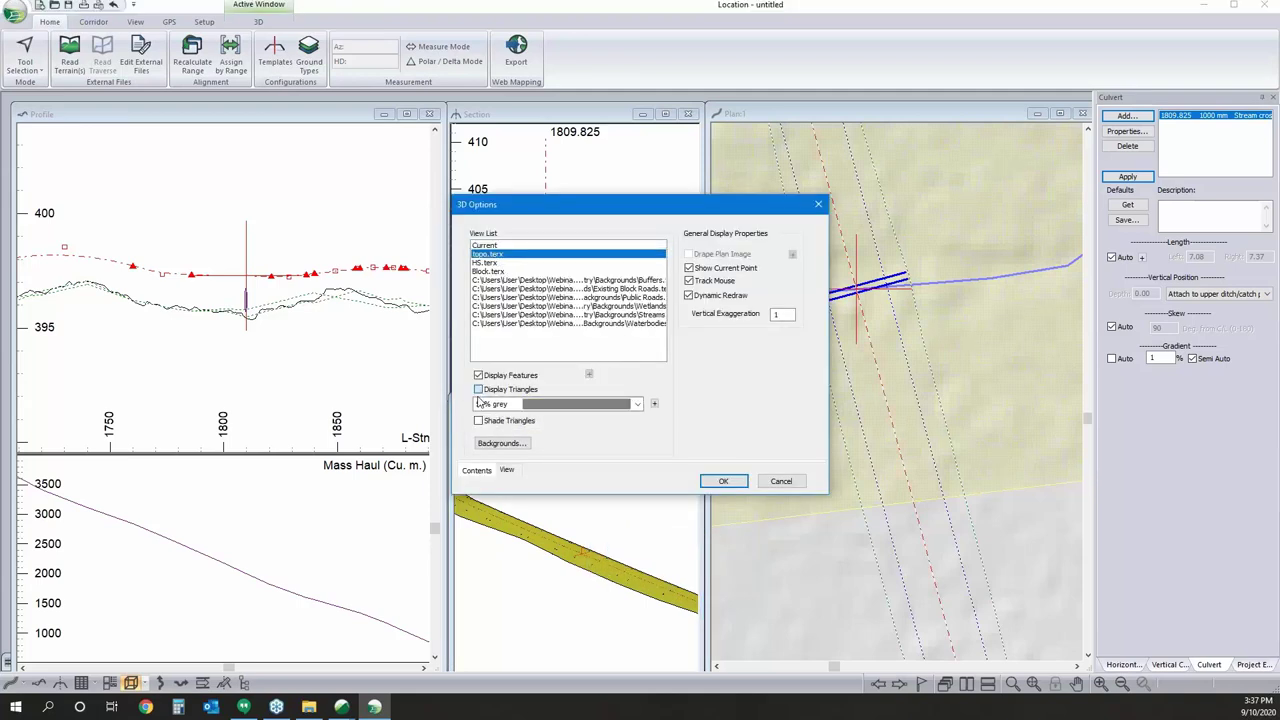
click(651, 402)
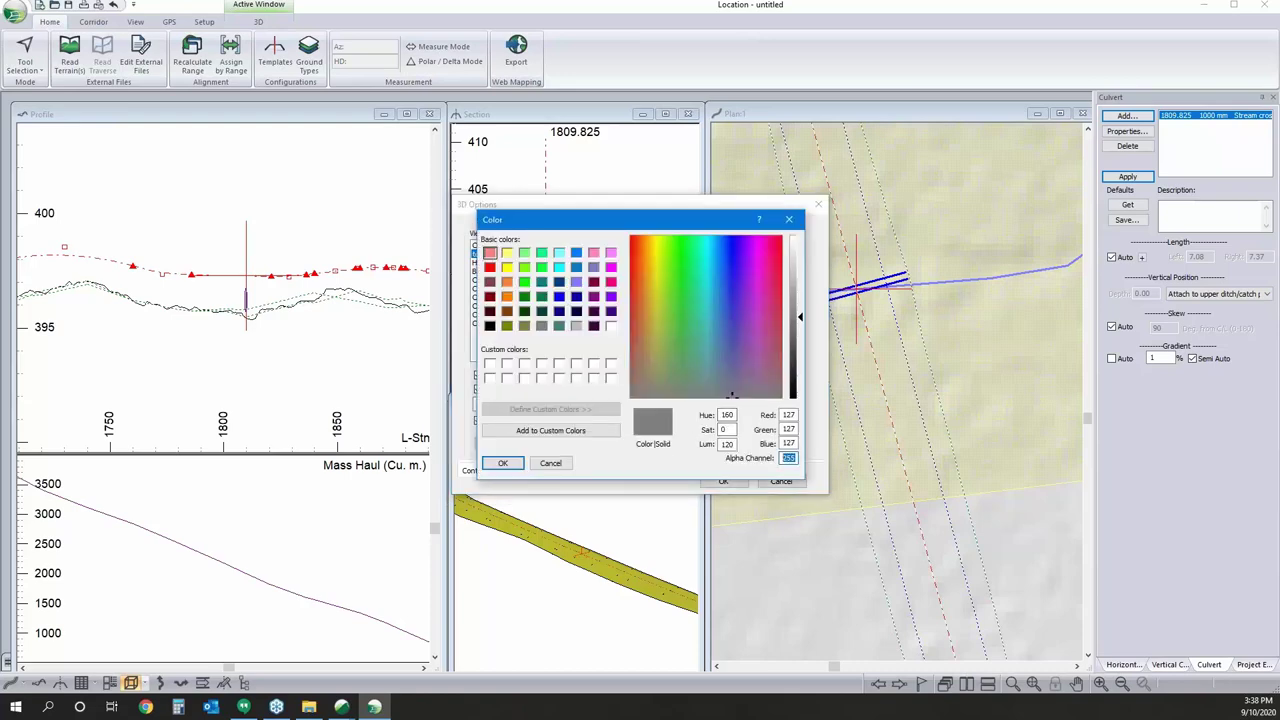
text(120)
click(503, 463)
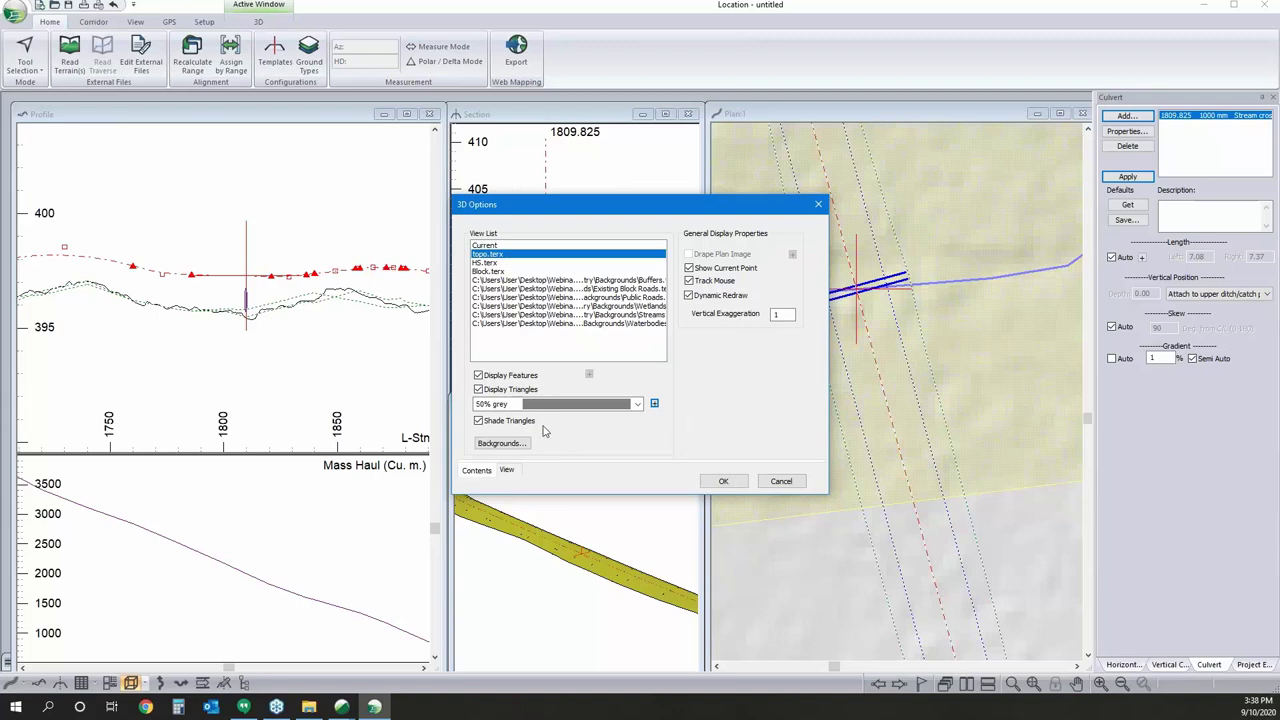
click(480, 246)
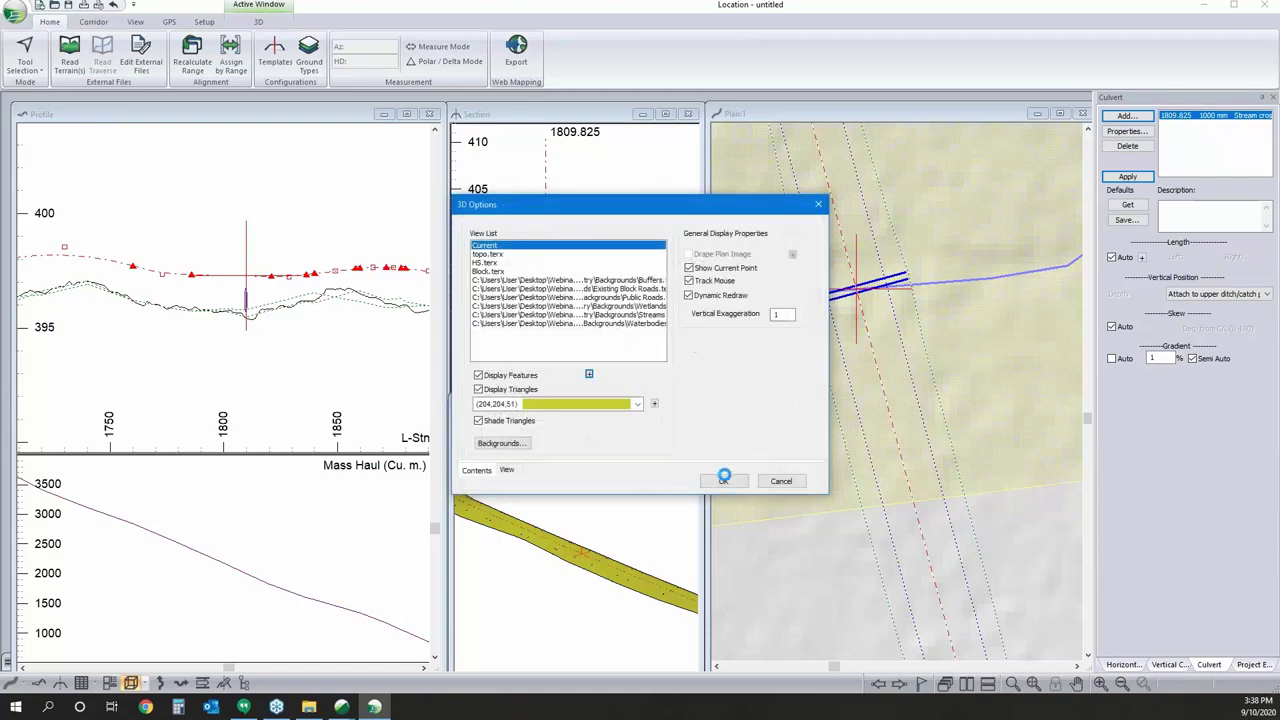
click(724, 480)
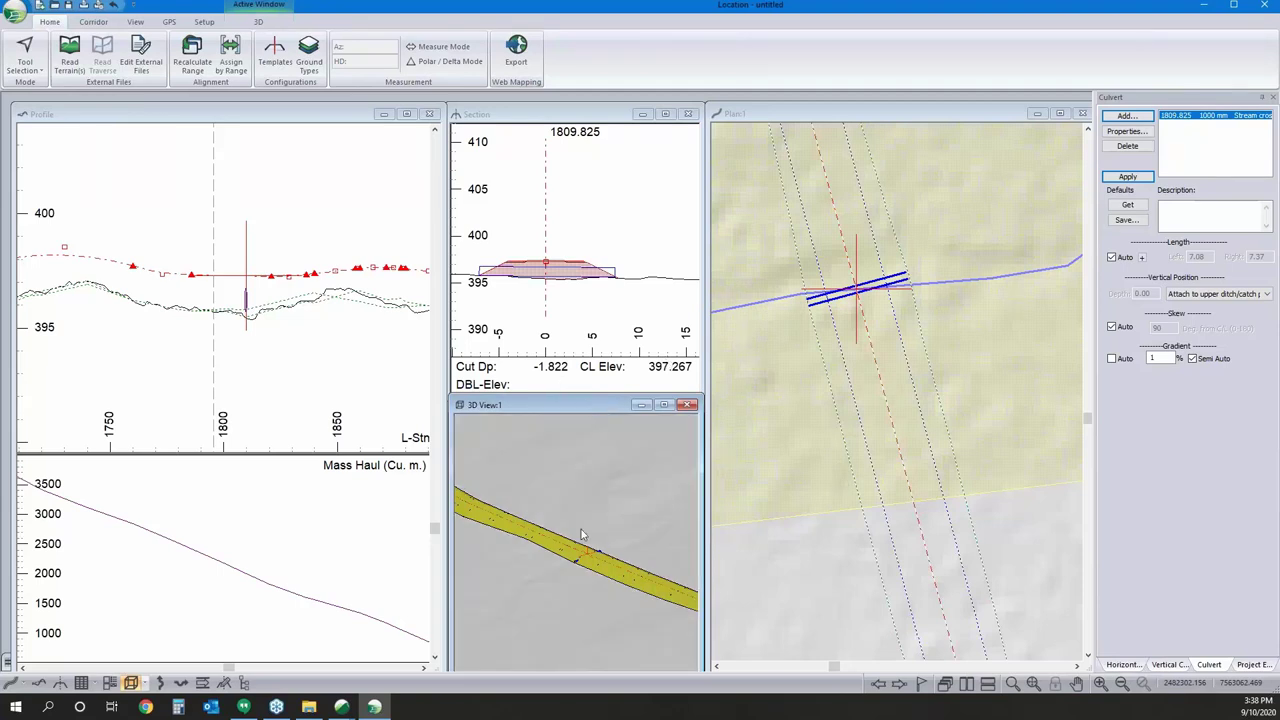
Turn off the culvert's automatic skew, try 105 degrees and set it to 100 degrees from the centreline.
click(1112, 327)
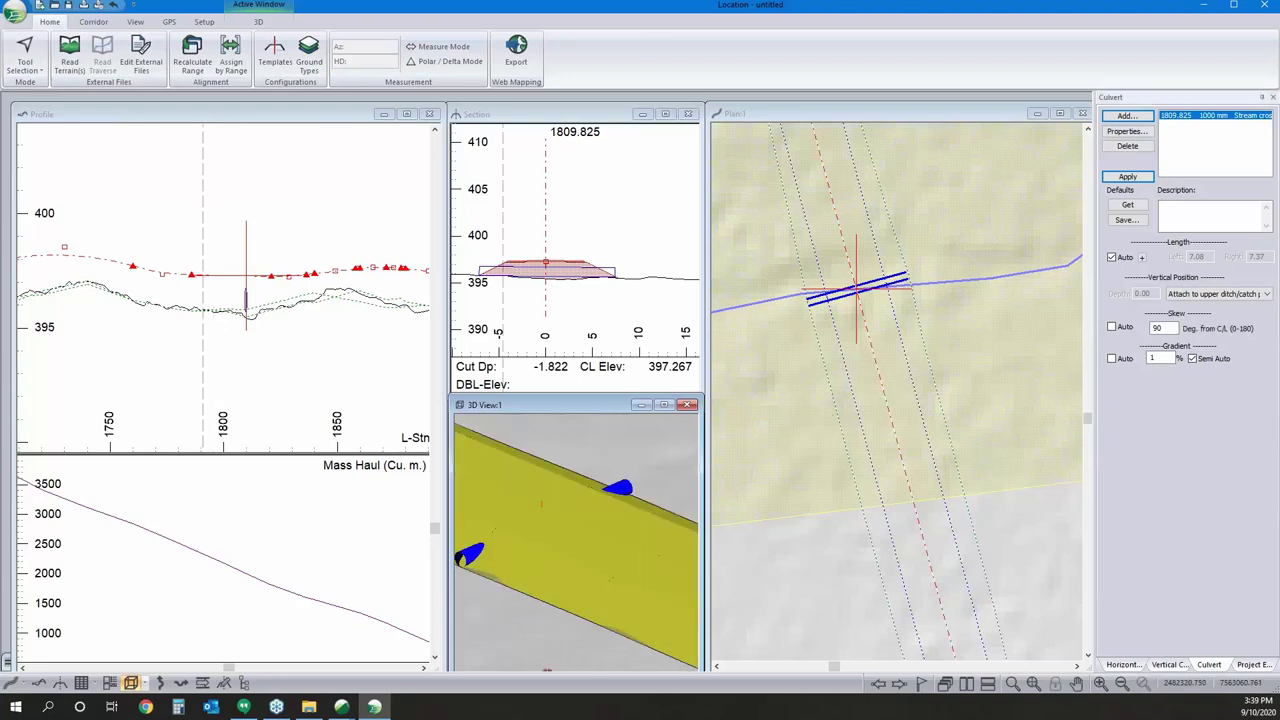
text(105)
key(Return)
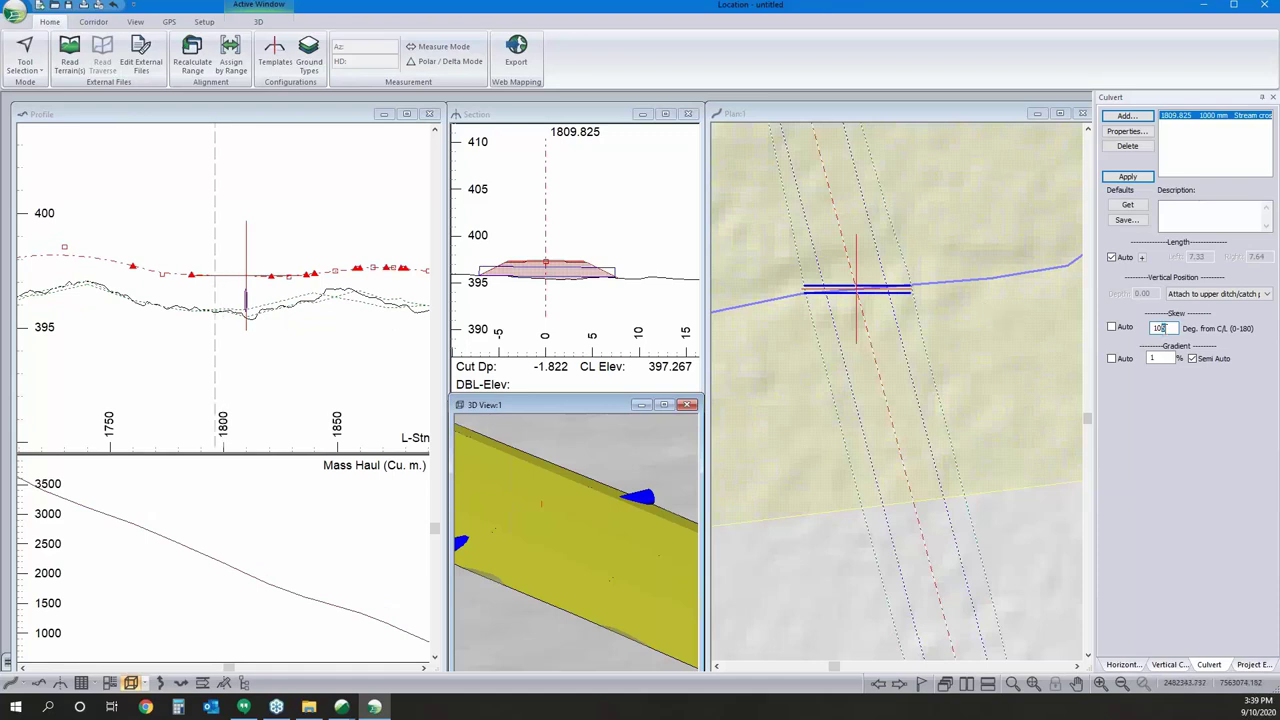
key(Return)
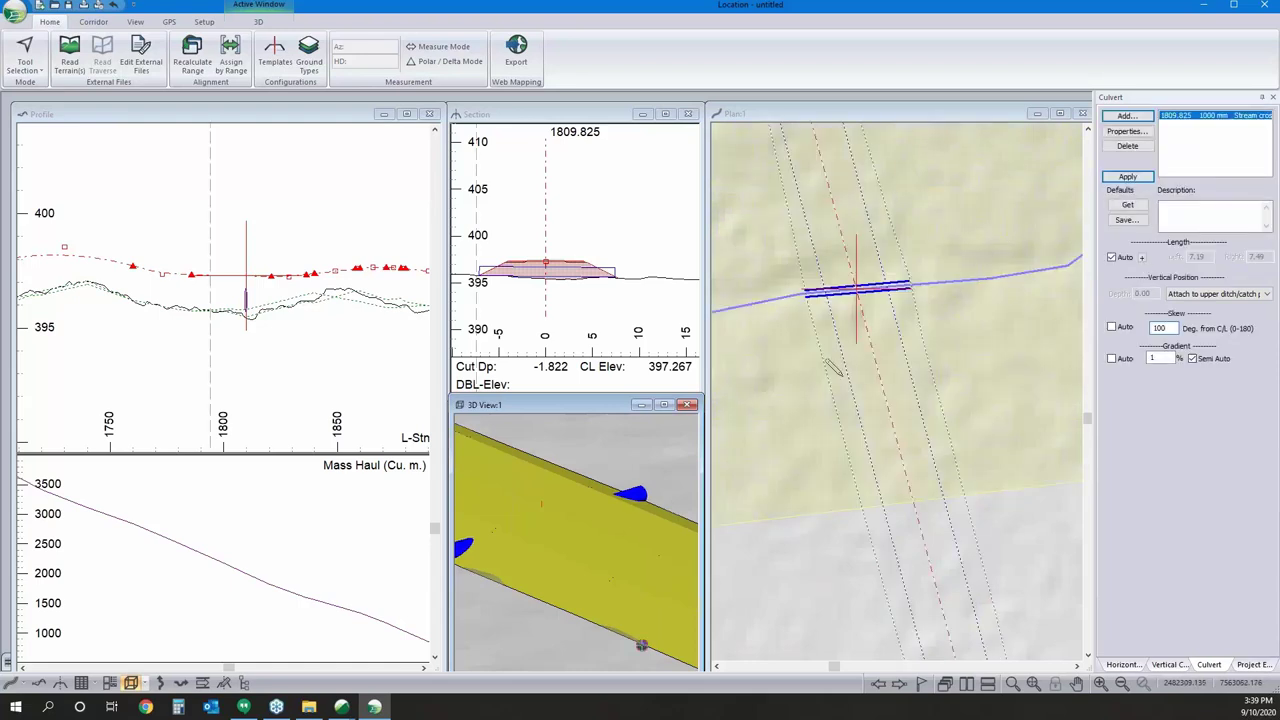
Turn off the culvert's automatic length and apply 7.50 for both its left and right lengths.
click(1111, 257)
double_click(1193, 256)
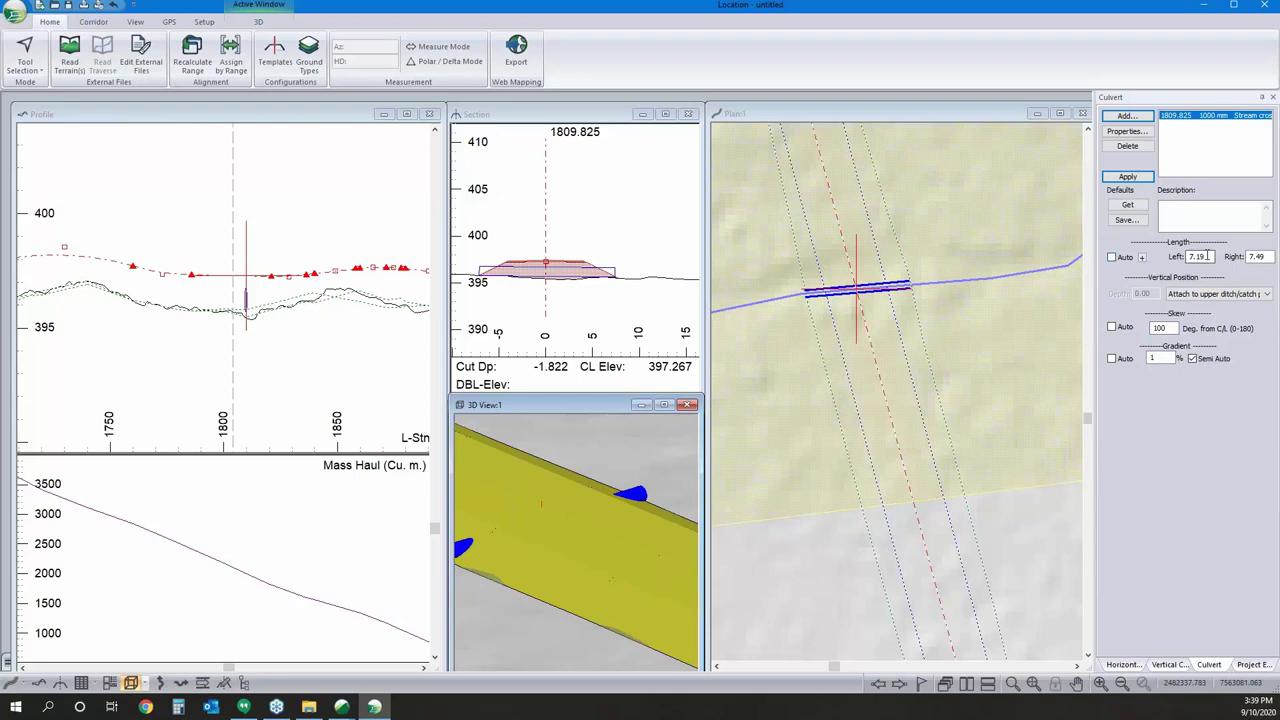
text(7)
double_click(1260, 257)
text(7)
click(1128, 177)
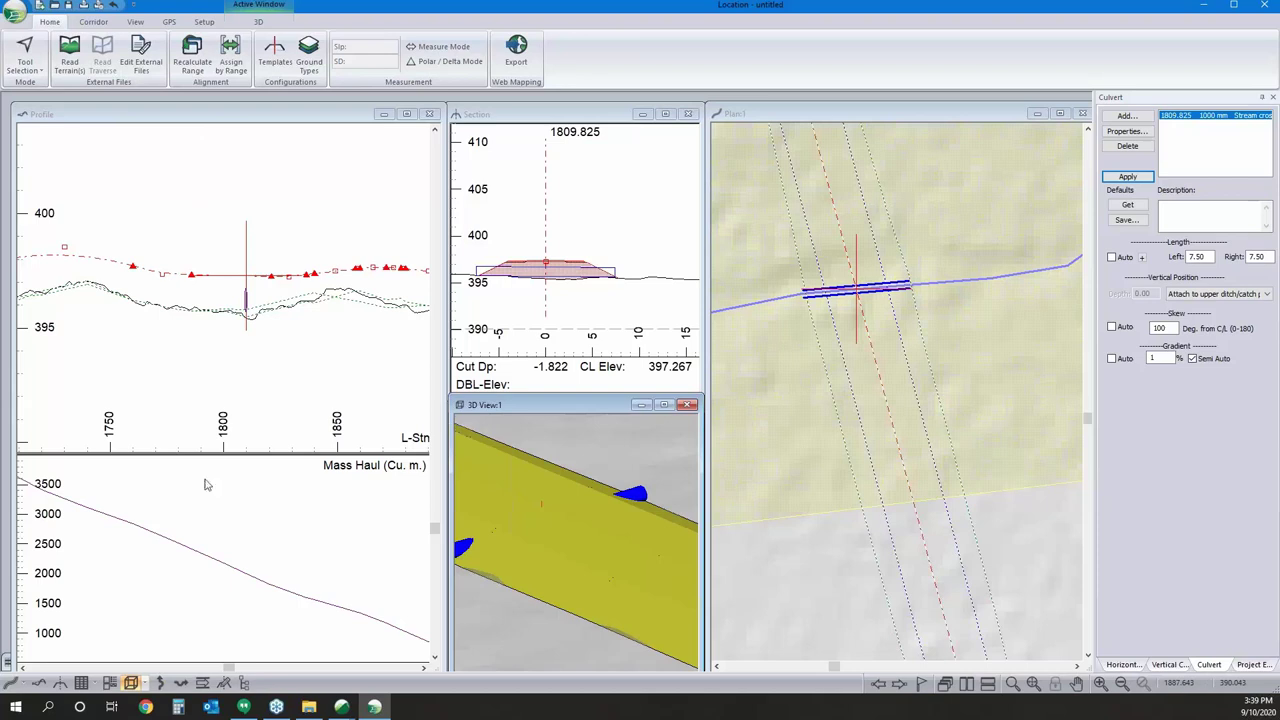
Open a data window and report its rows at Auto interval points 2 (100 m) instead of at profile points.
click(82, 684)
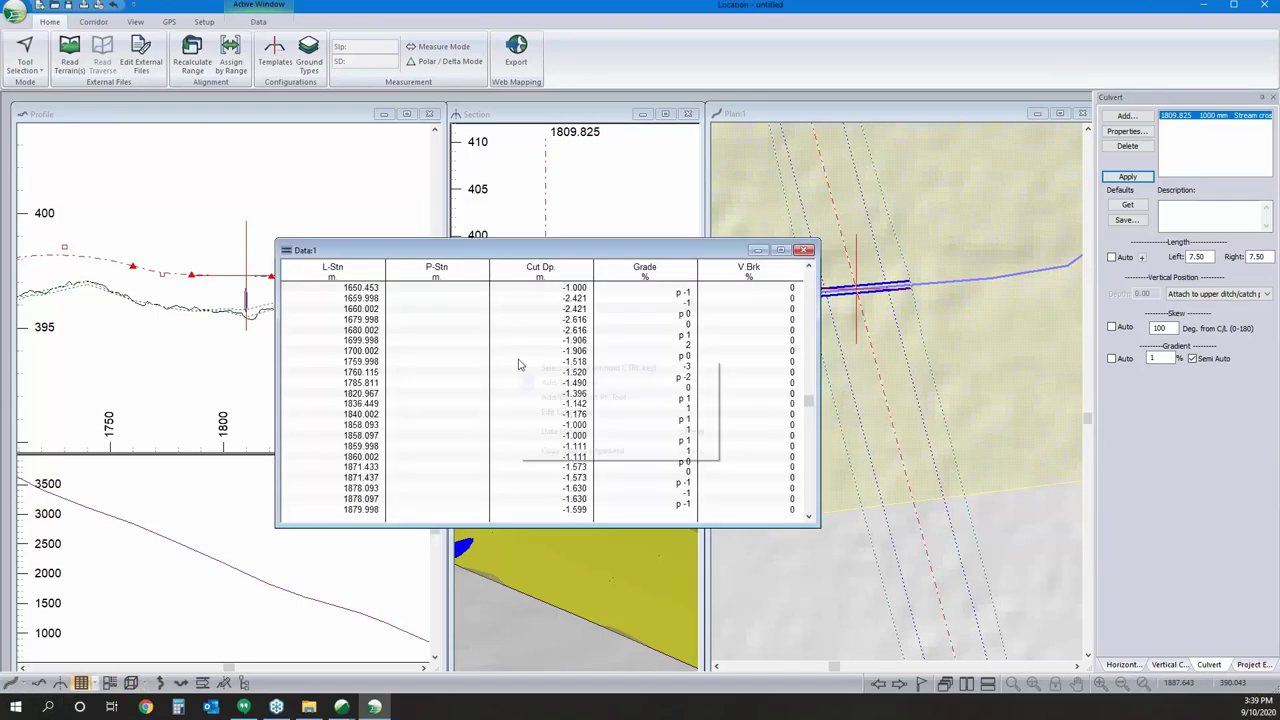
right_click(520, 364)
click(575, 431)
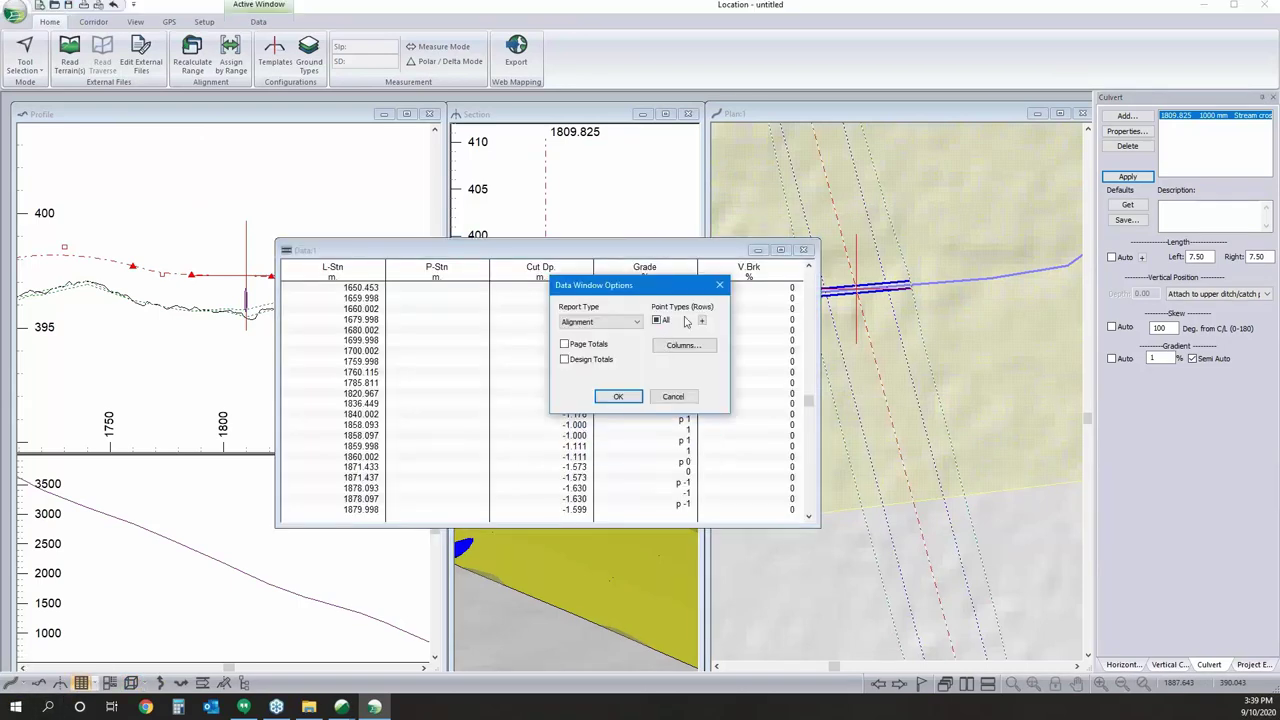
click(702, 322)
click(590, 388)
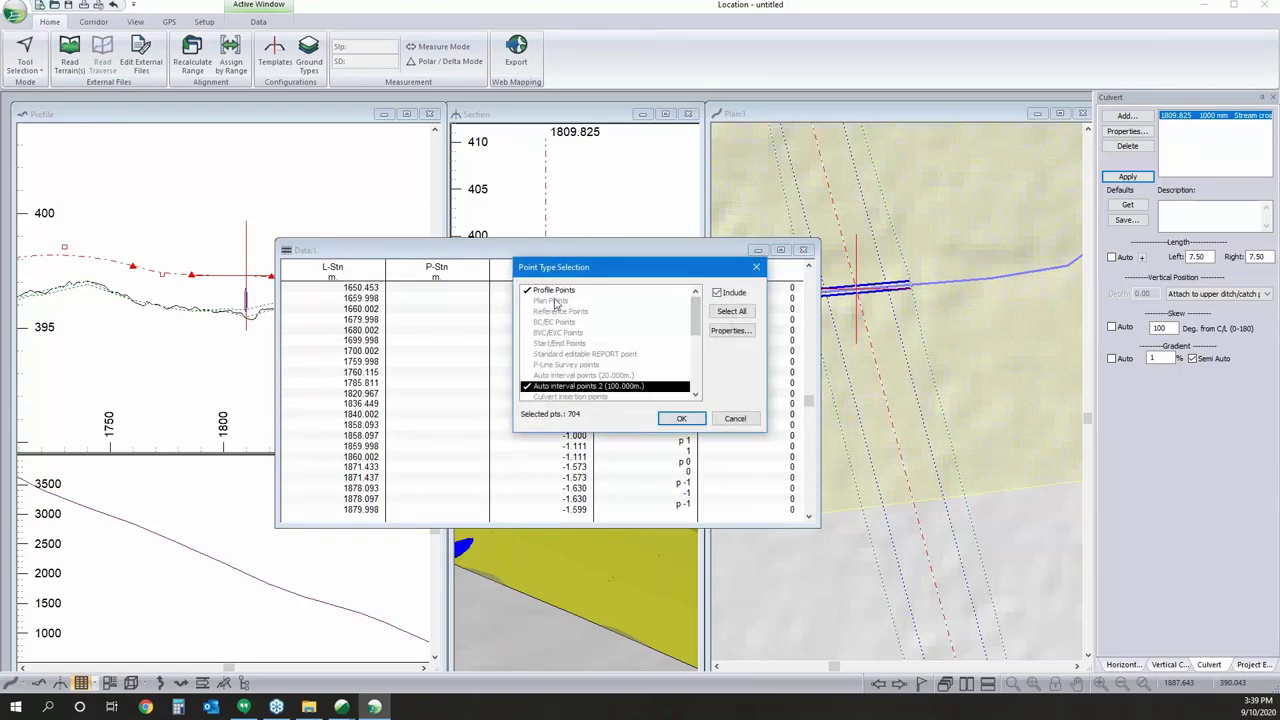
click(555, 291)
click(678, 419)
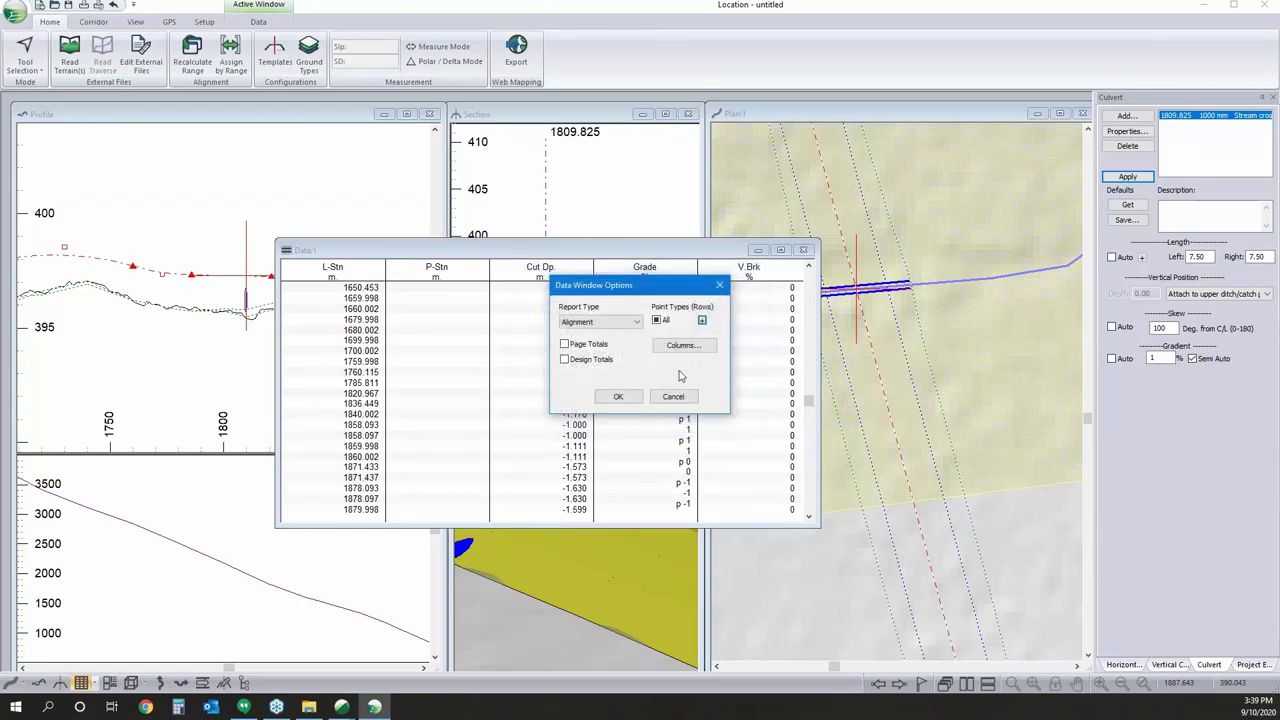
Remove the P-Stn, Cut Dp., Grade and V.Brk columns from the data window, keeping only L-Stn.
click(682, 347)
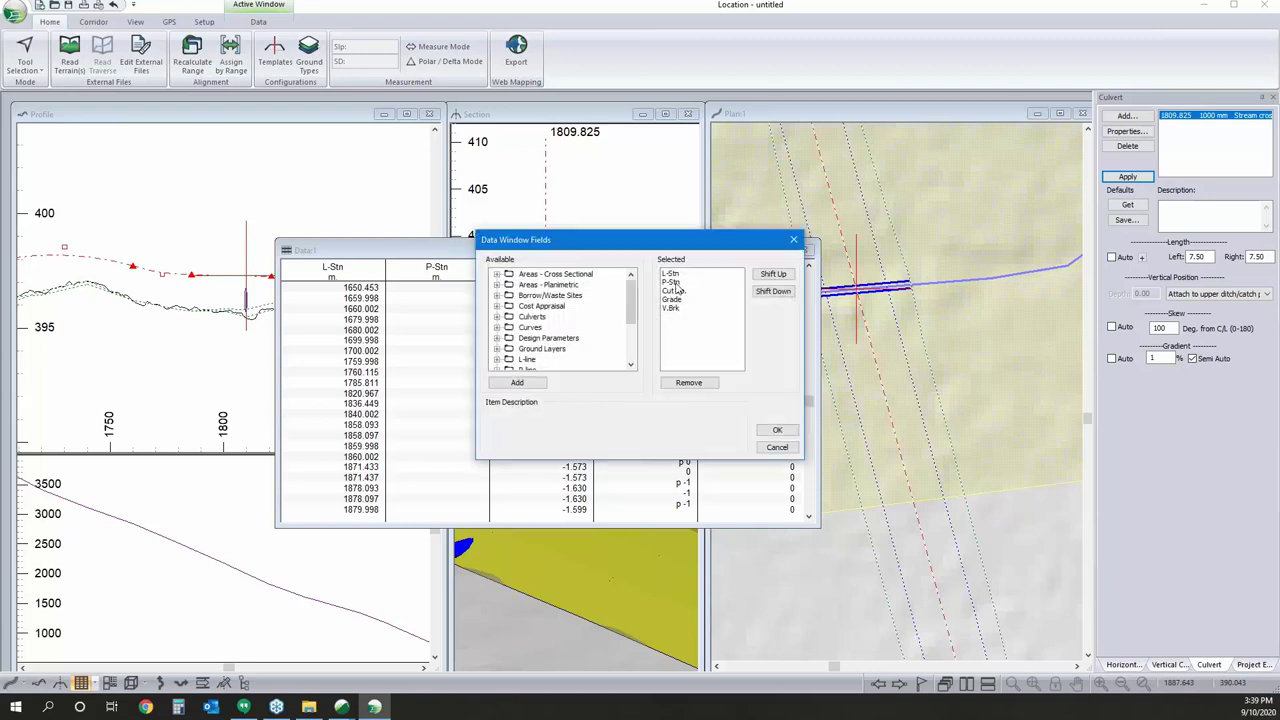
click(672, 282)
click(690, 383)
click(690, 383)
click(690, 383)
click(690, 383)
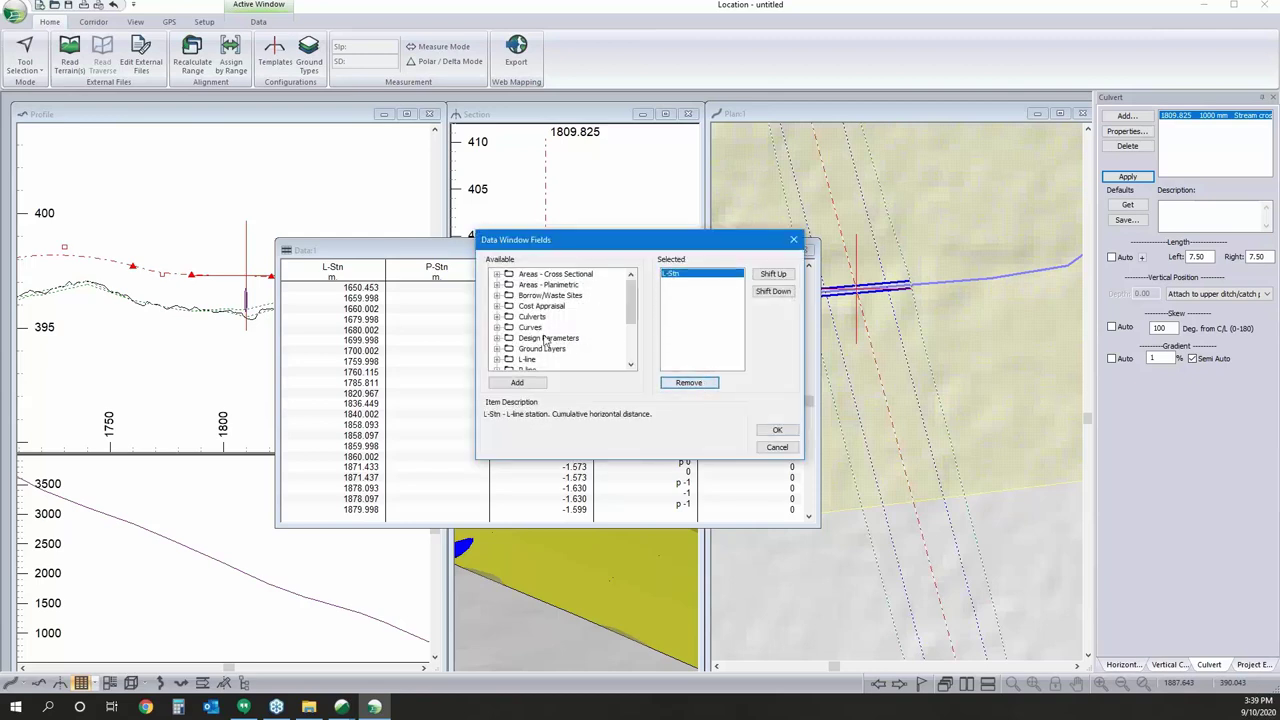
Add the general volume fields Cut V., Fill V. and Srf1 V. as data window columns.
scroll(540, 345, down, 5)
double_click(538, 352)
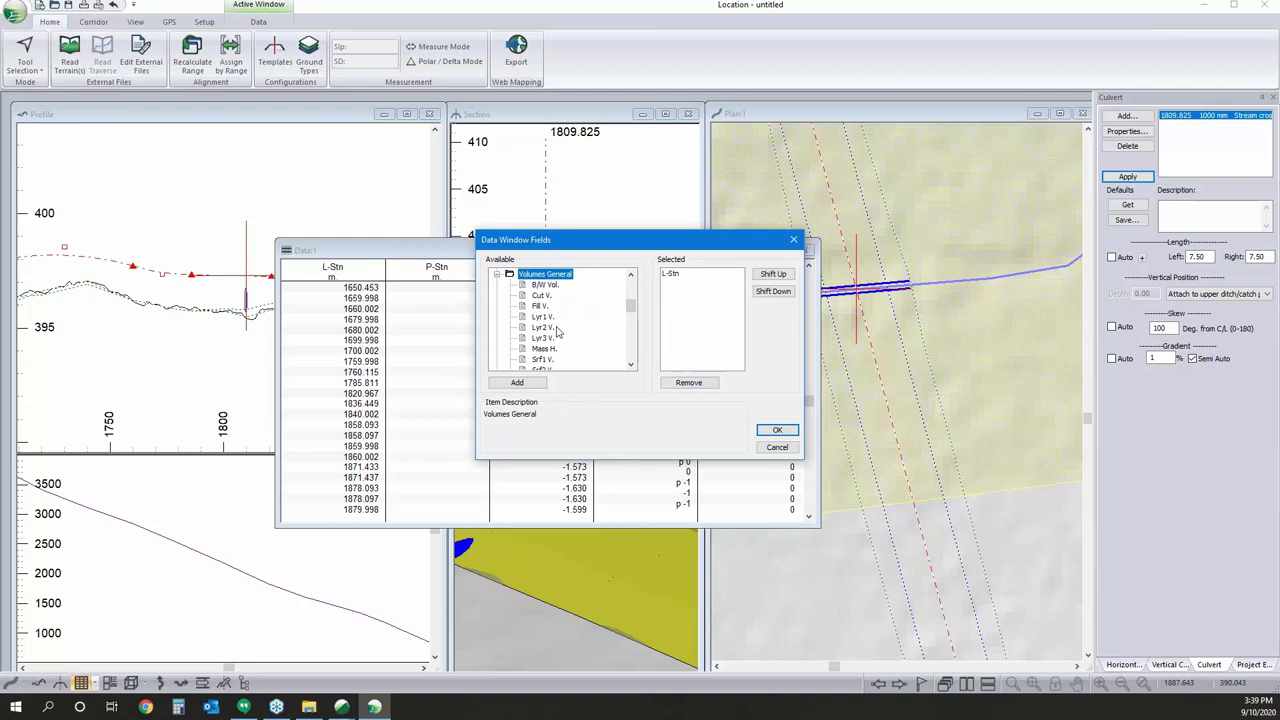
double_click(542, 296)
double_click(541, 306)
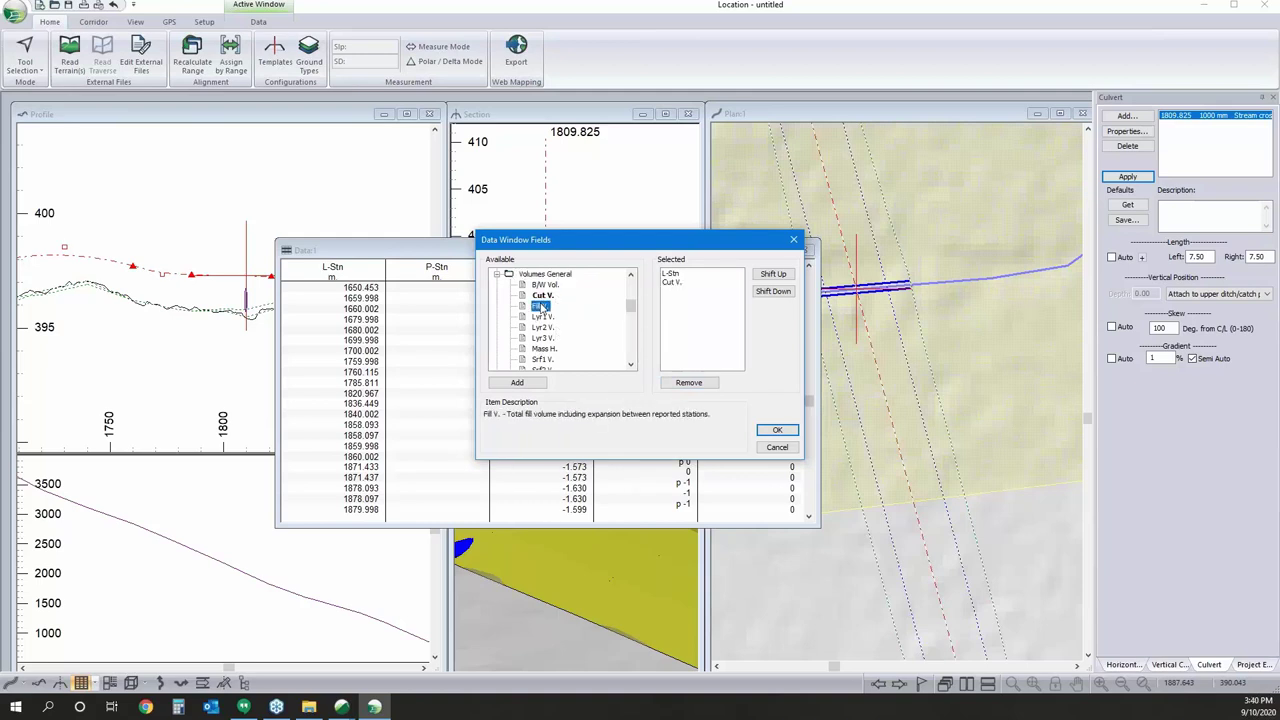
scroll(548, 340, down, 1)
double_click(542, 328)
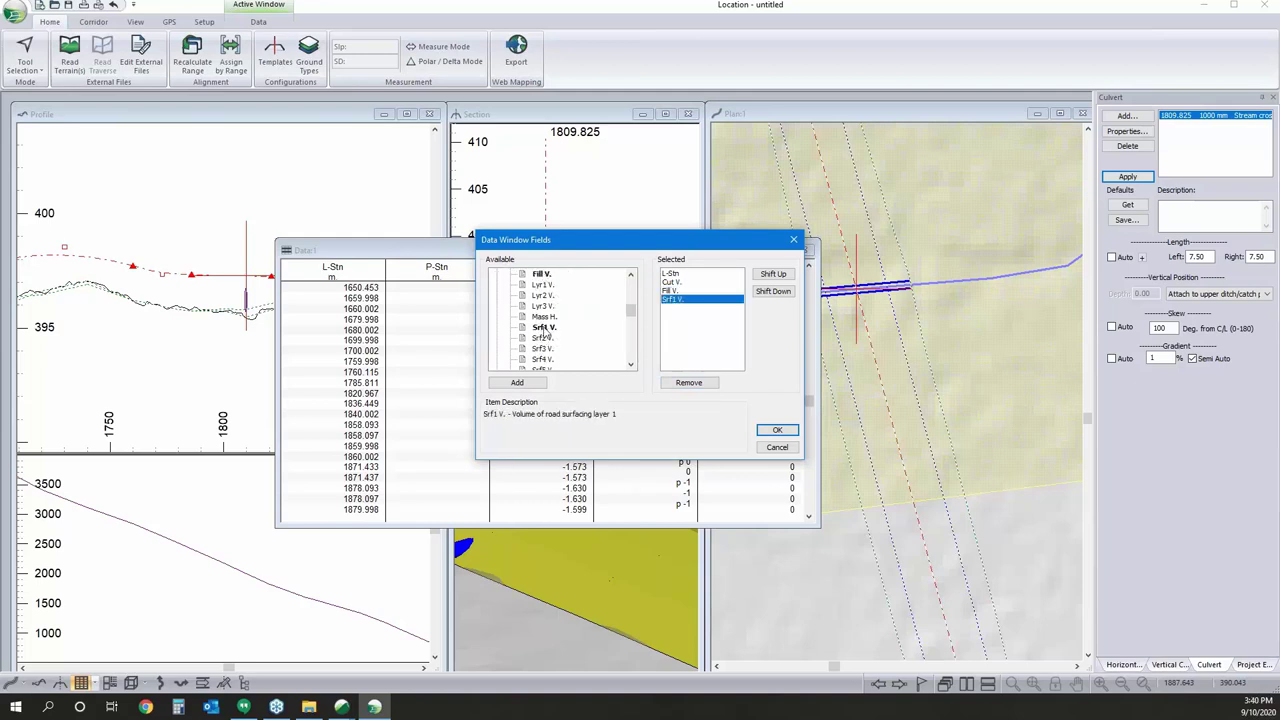
scroll(562, 310, up, 5)
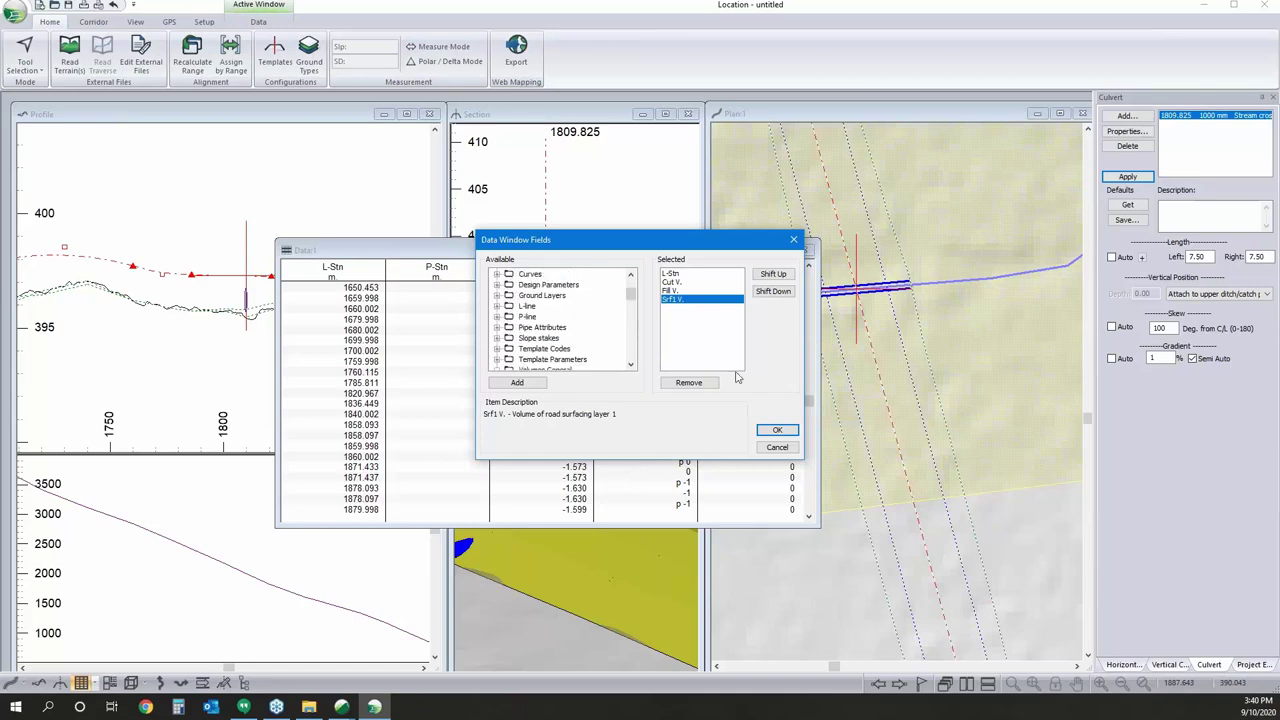
click(777, 430)
Turn on design totals for the data window and go to the cumulative totals at the end of the report.
click(564, 359)
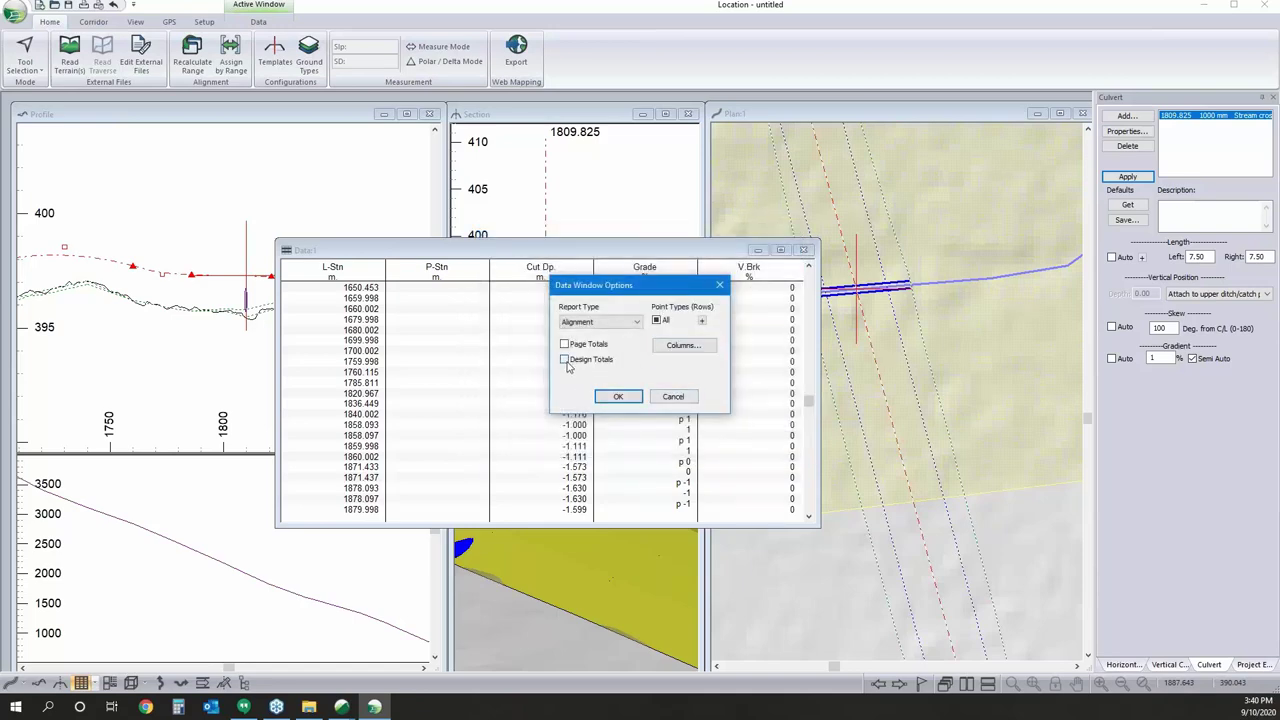
click(617, 397)
drag(811, 322, 808, 505)
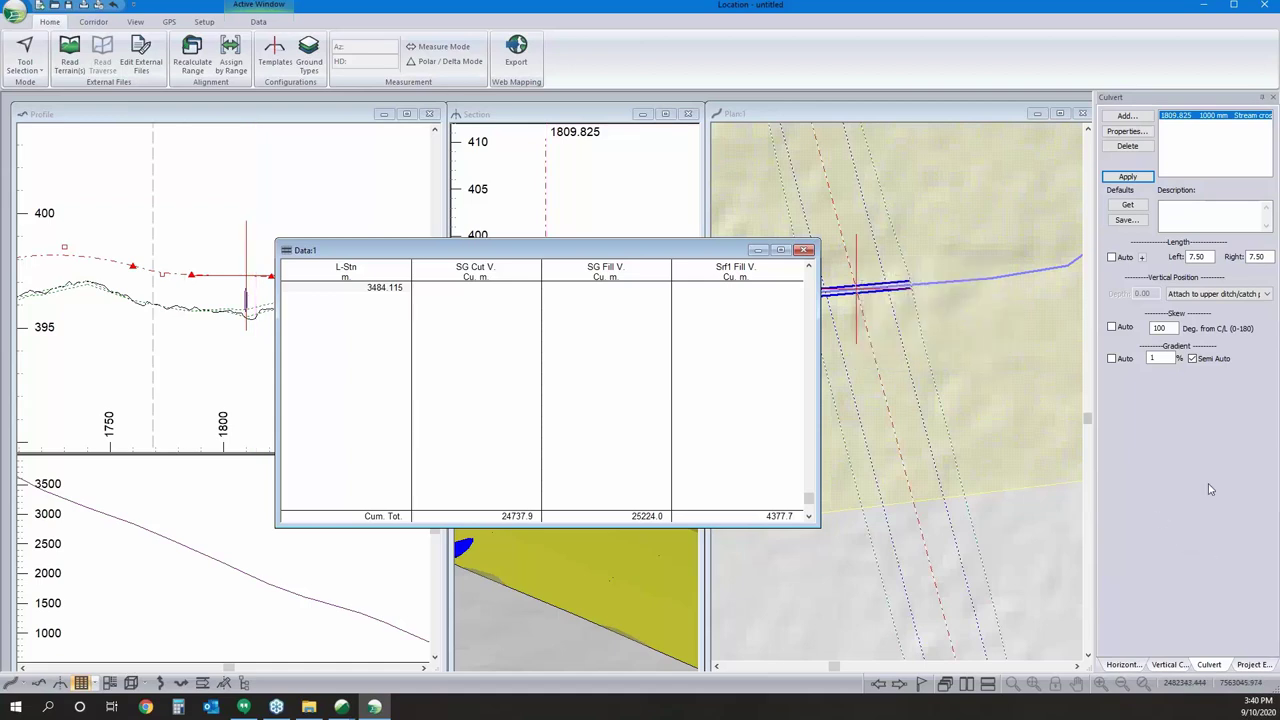
Open another new data window alongside the volume report.
right_click(601, 338)
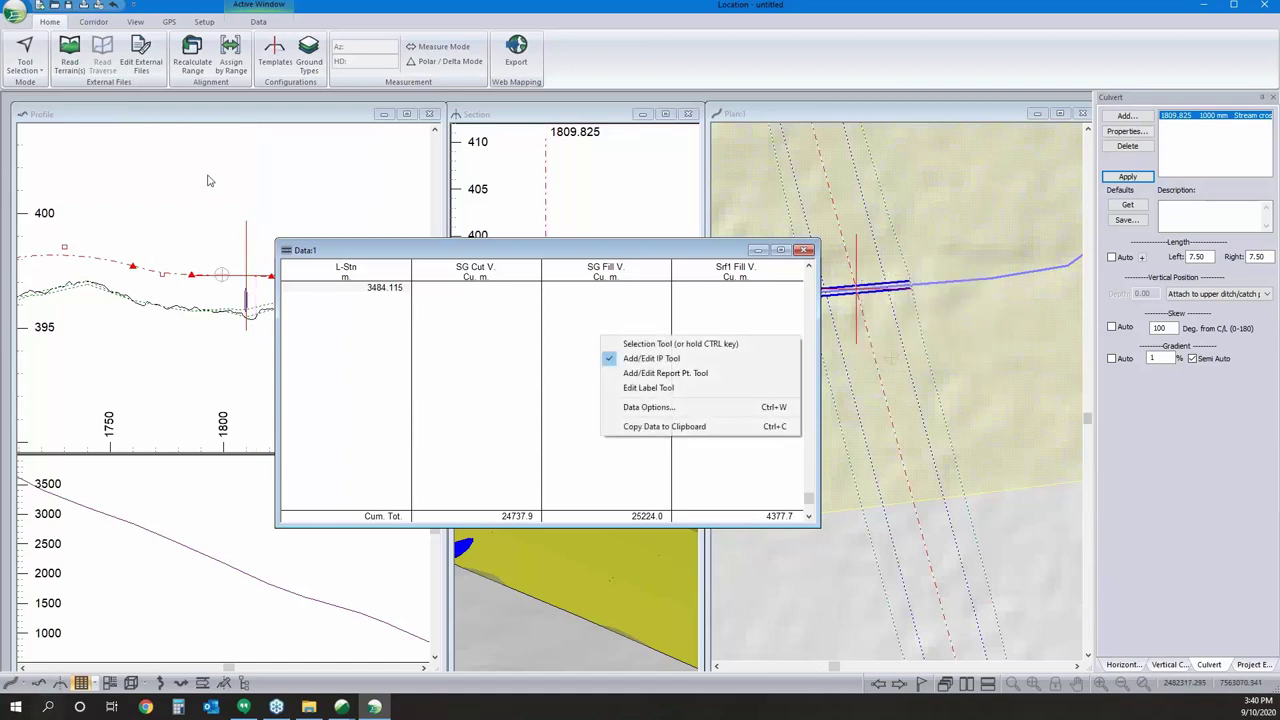
click(156, 22)
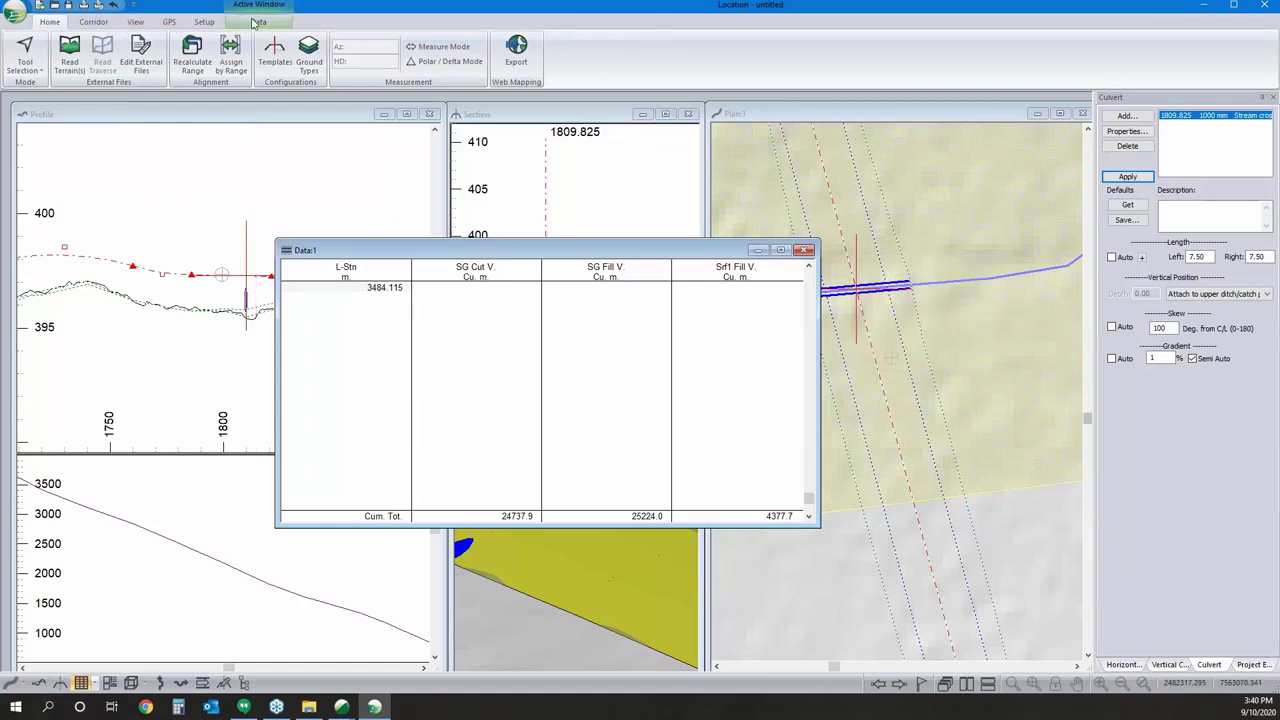
click(258, 21)
click(143, 21)
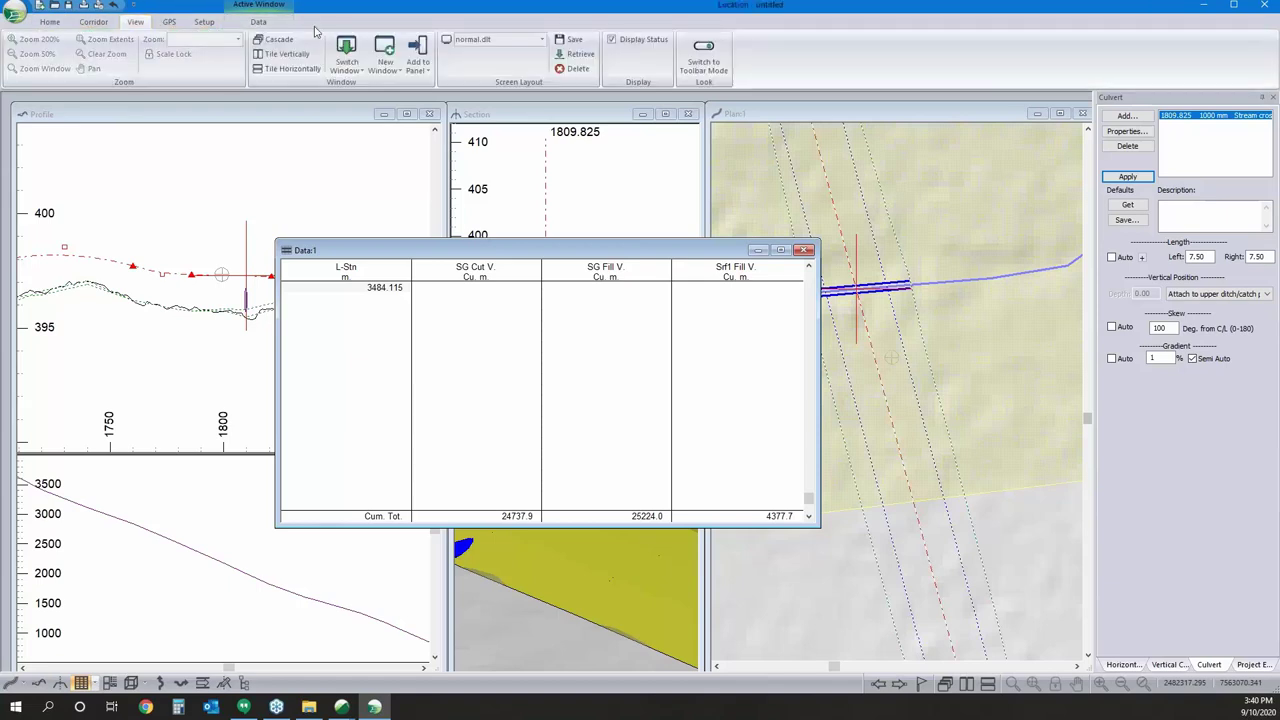
click(385, 60)
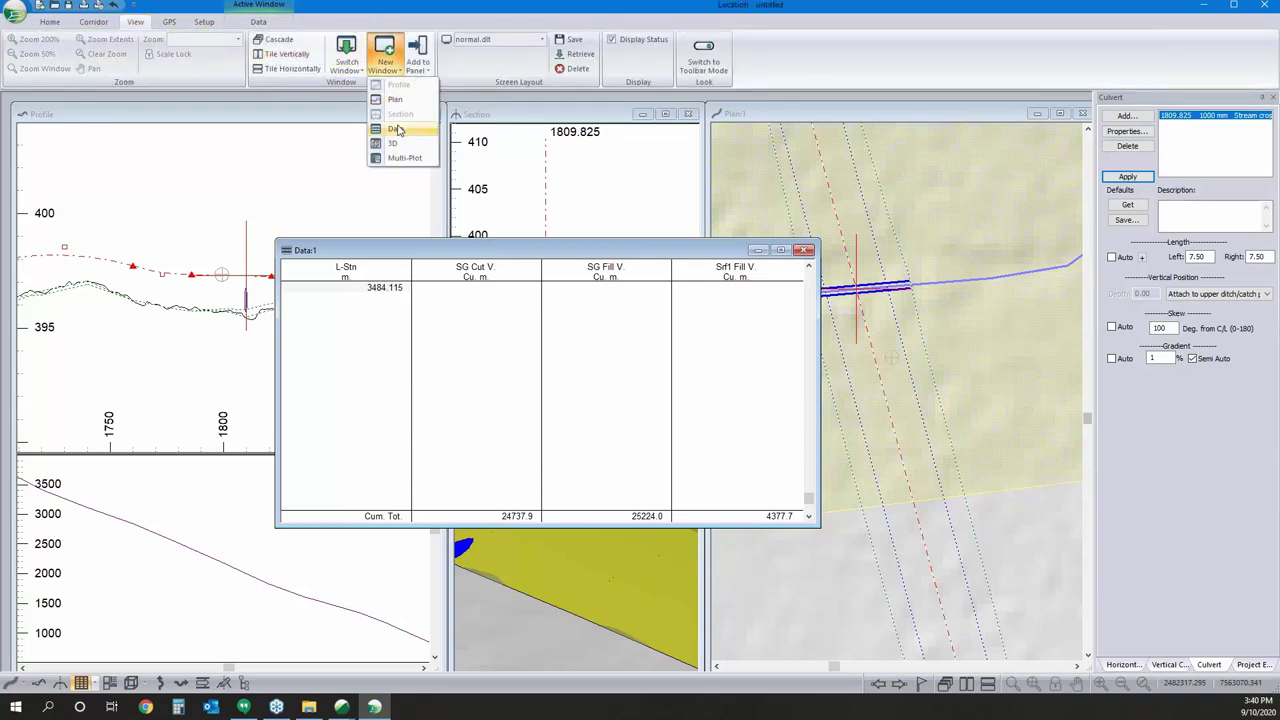
click(400, 128)
Report the new data window's rows at culvert insertion points instead of at profile points.
right_click(575, 327)
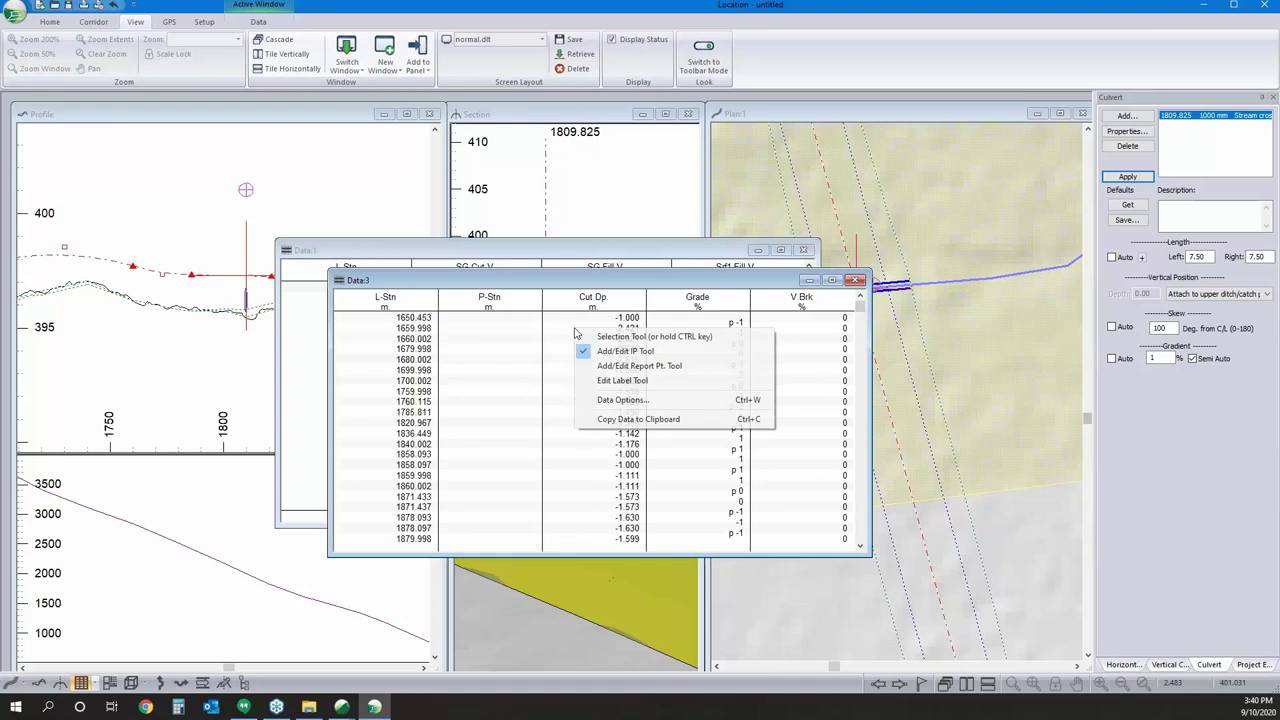
click(685, 397)
click(704, 328)
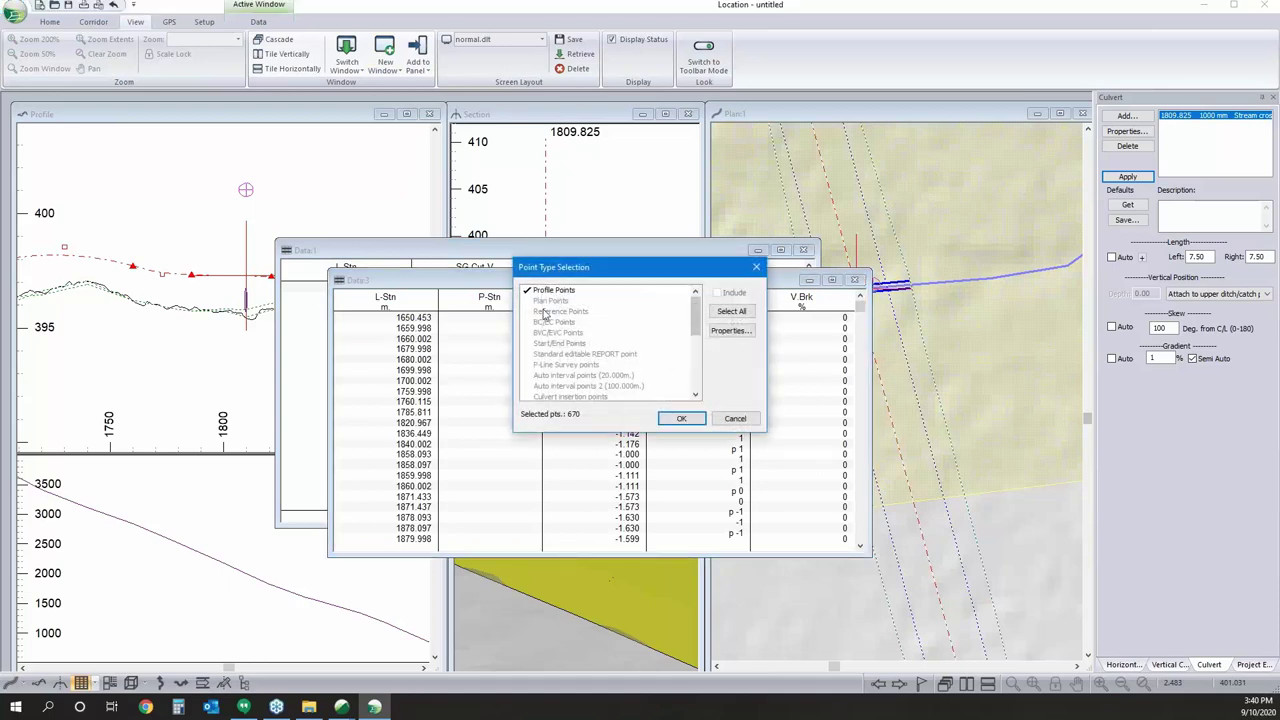
click(553, 291)
click(553, 291)
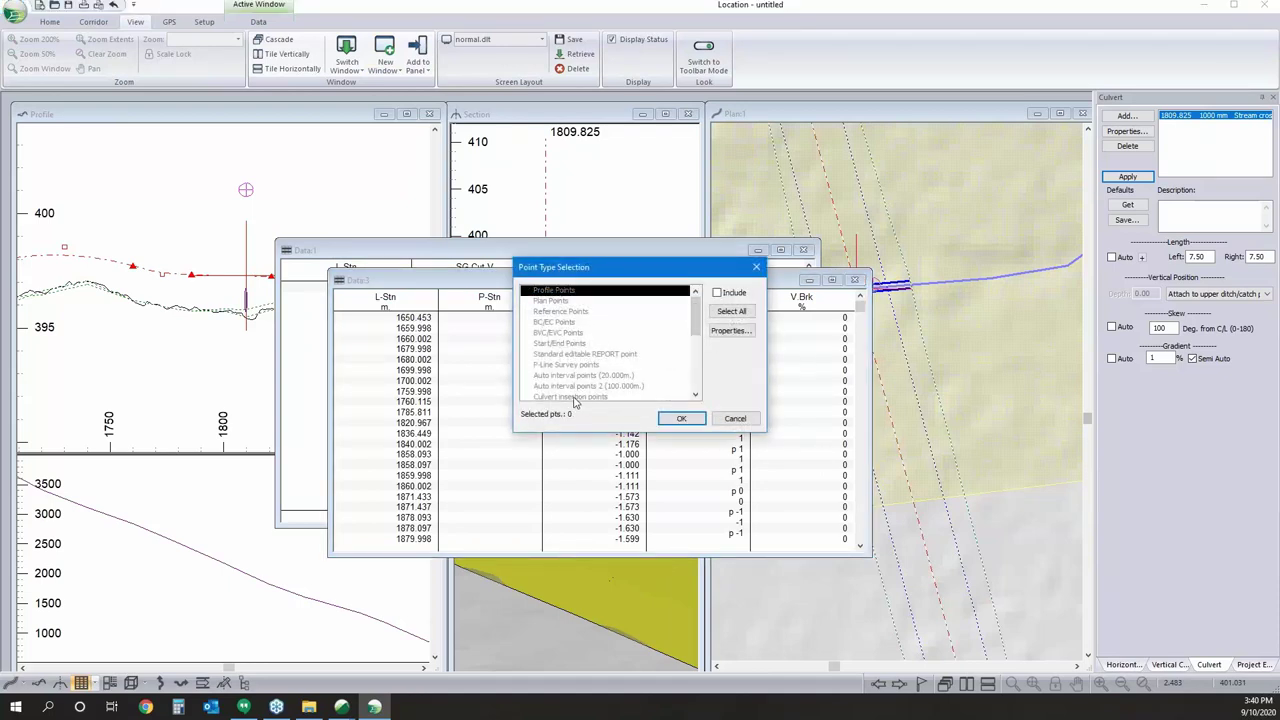
click(575, 397)
click(580, 386)
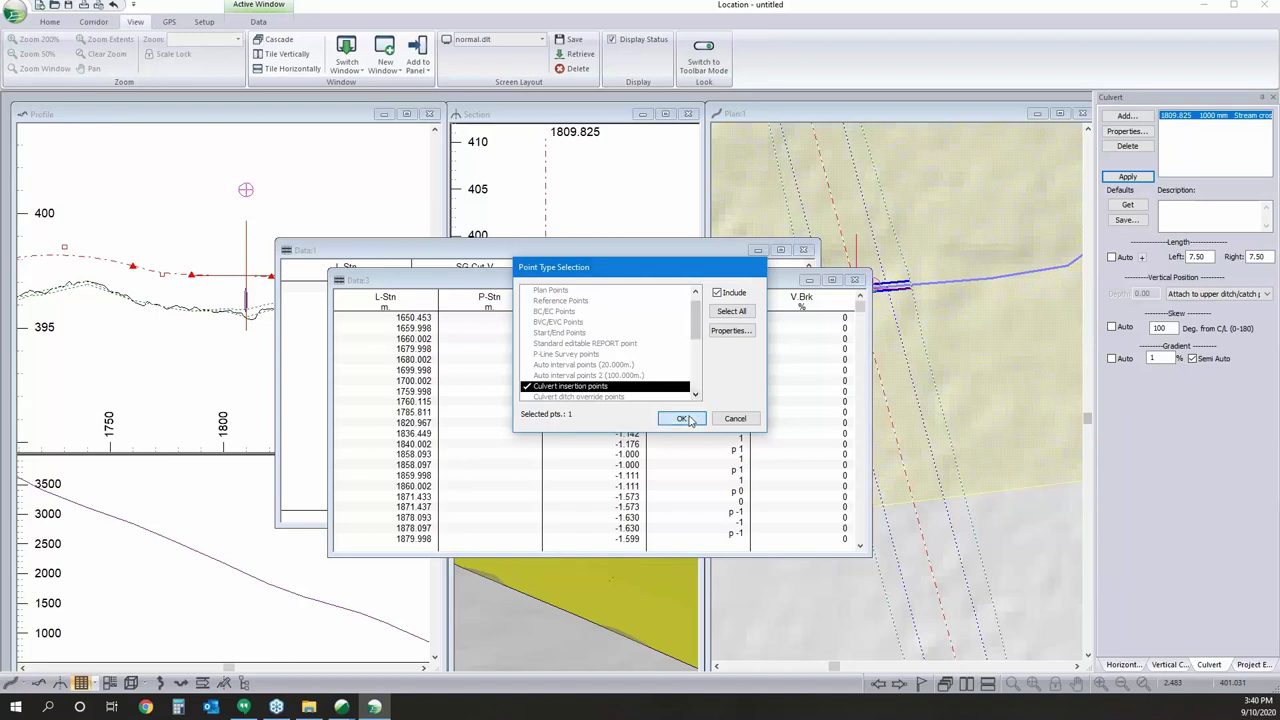
click(683, 419)
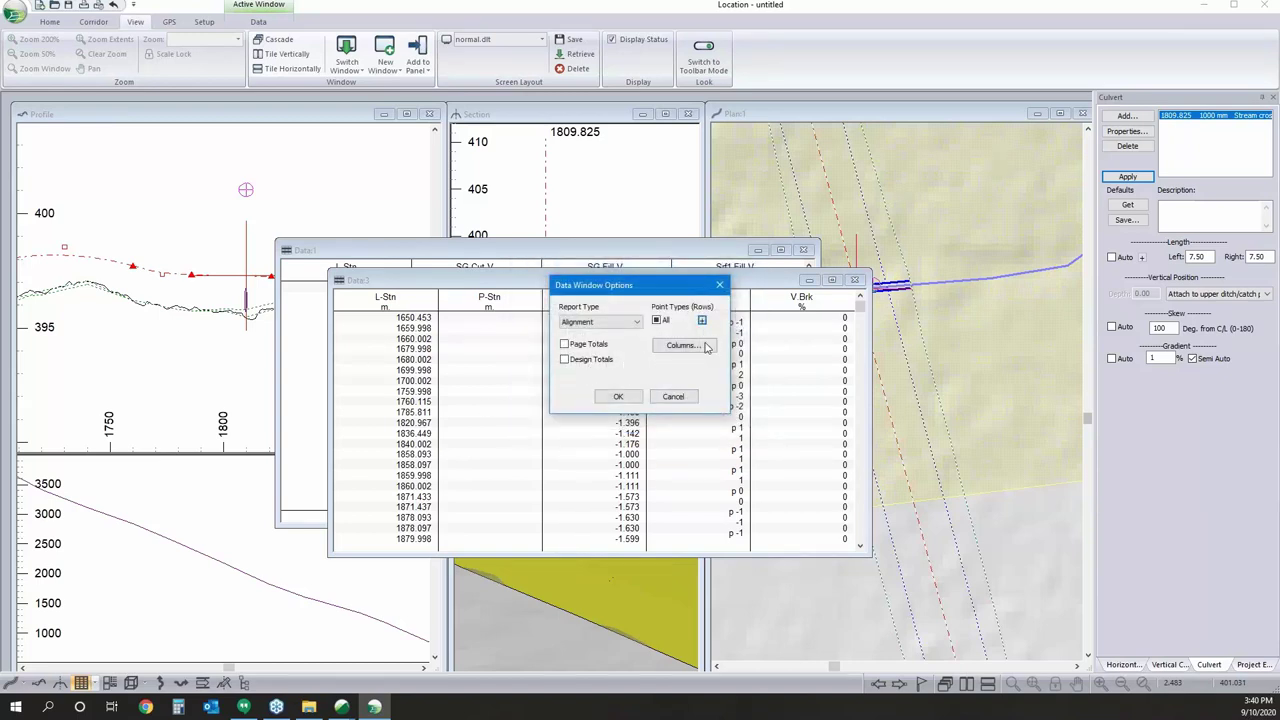
Remove the P-Stn, Cut Dp., Grade and V.Brk fields from the culvert data window, keeping only L-Stn.
click(684, 345)
click(680, 283)
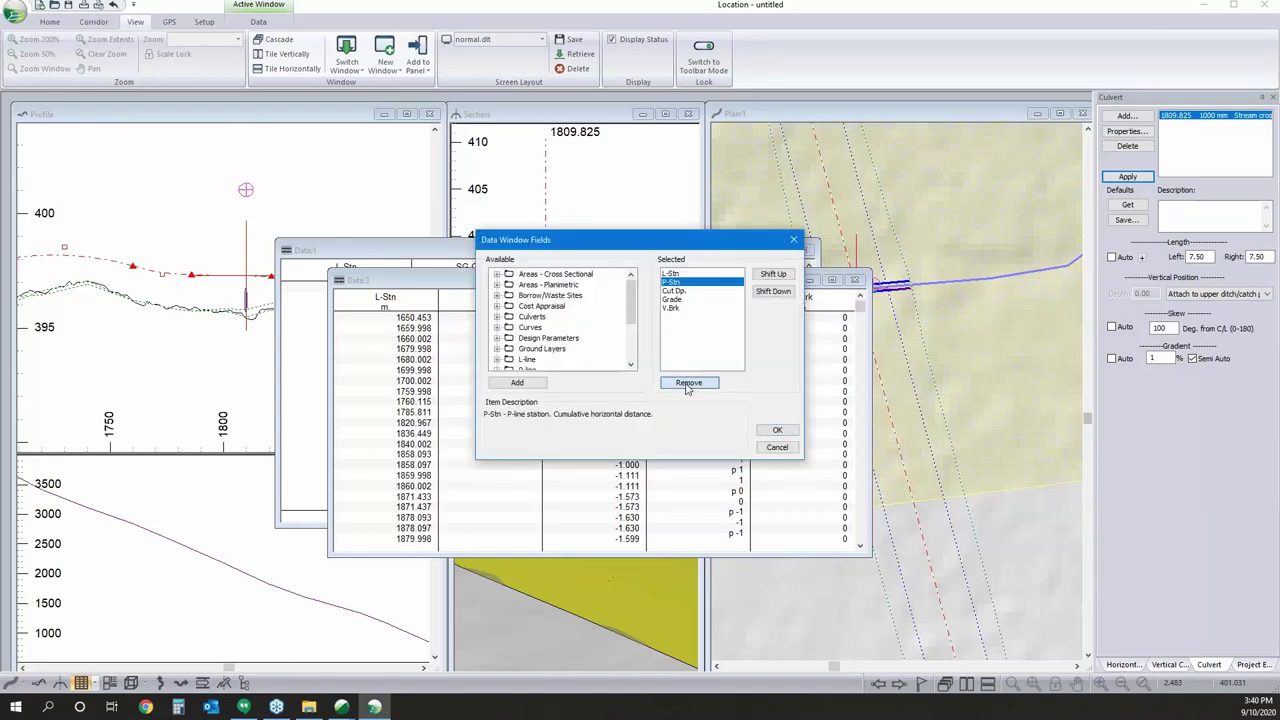
click(687, 383)
click(687, 383)
click(687, 383)
click(687, 383)
Add the culvert fields Cul DIA and Cul Len as columns and apply the data window options.
scroll(546, 308, down, 3)
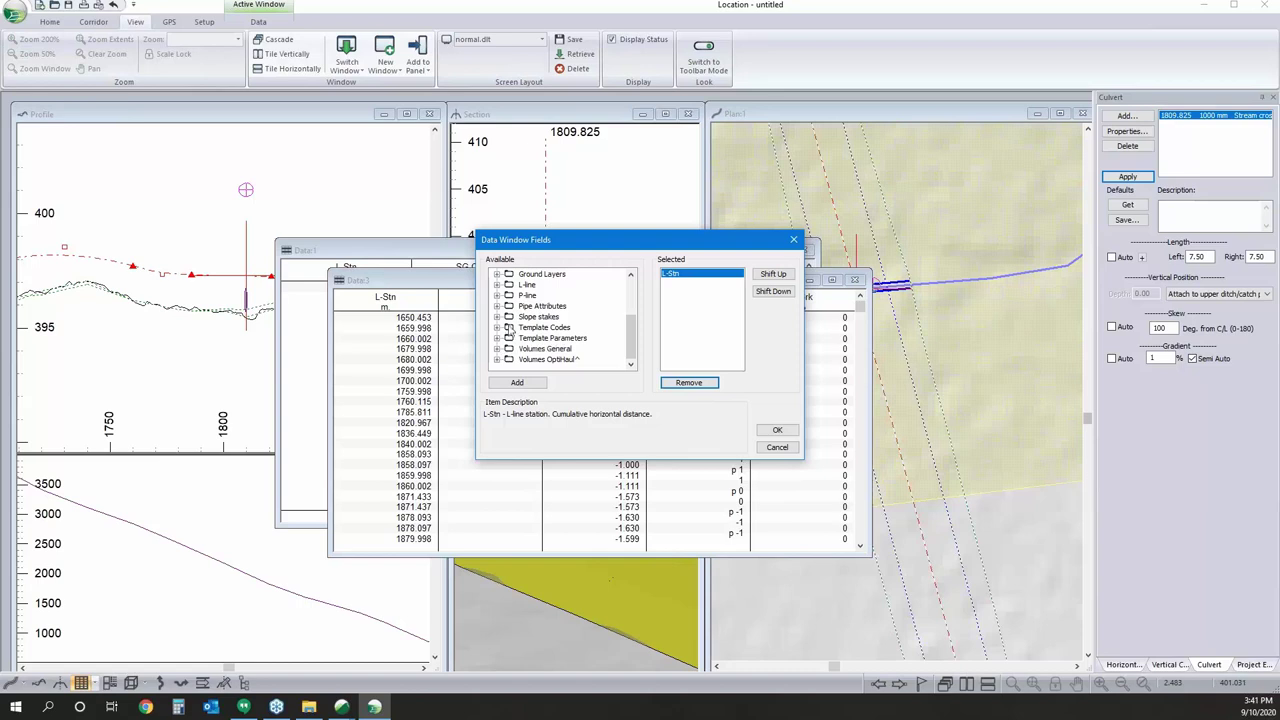
scroll(510, 330, up, 3)
double_click(540, 316)
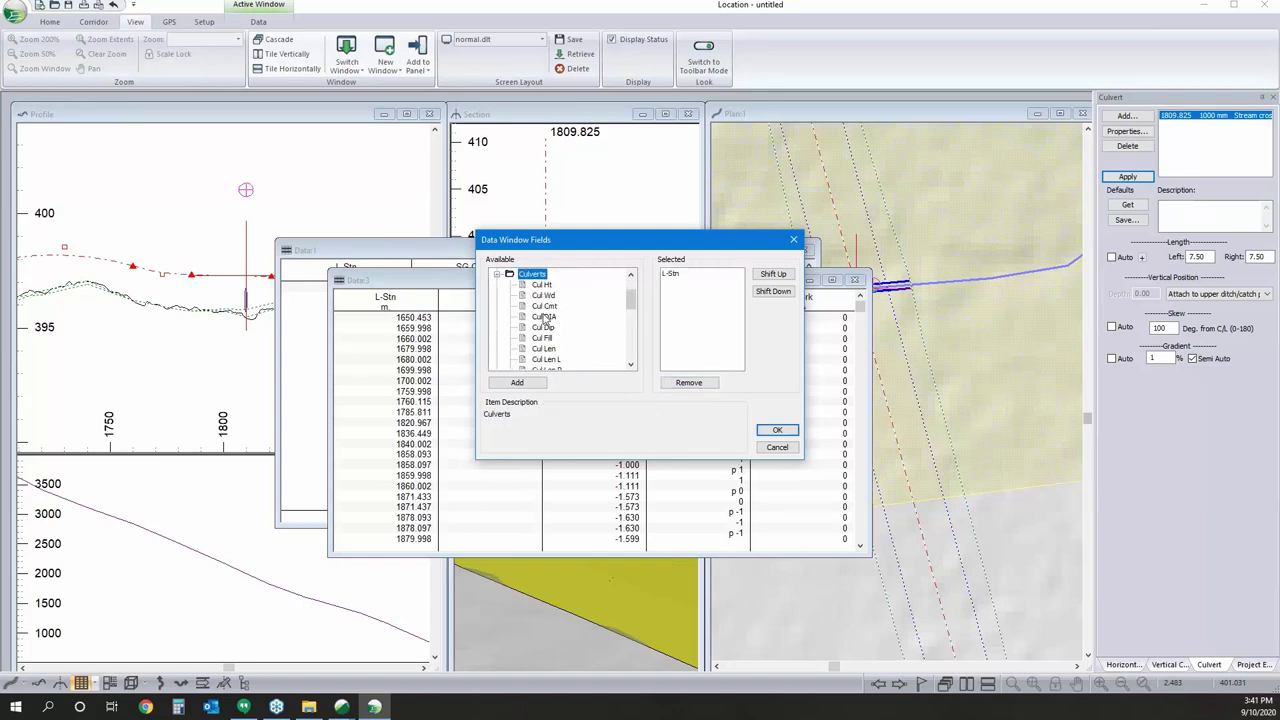
double_click(547, 317)
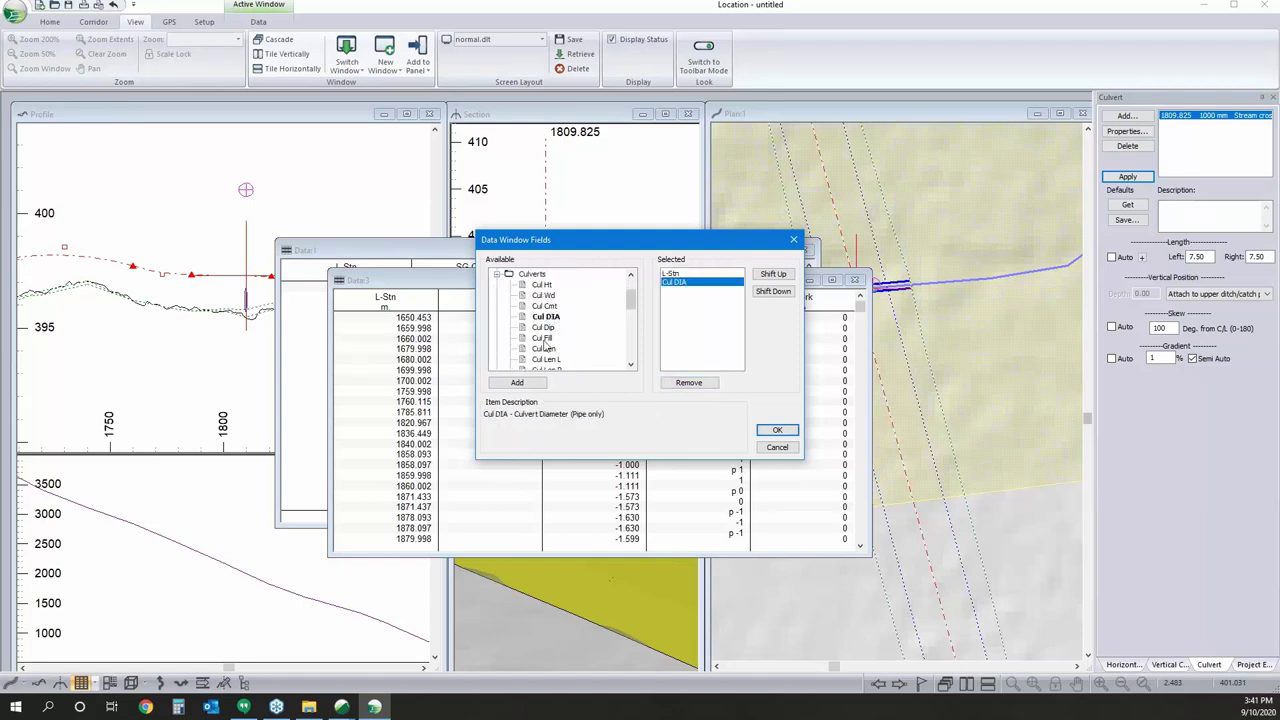
double_click(546, 350)
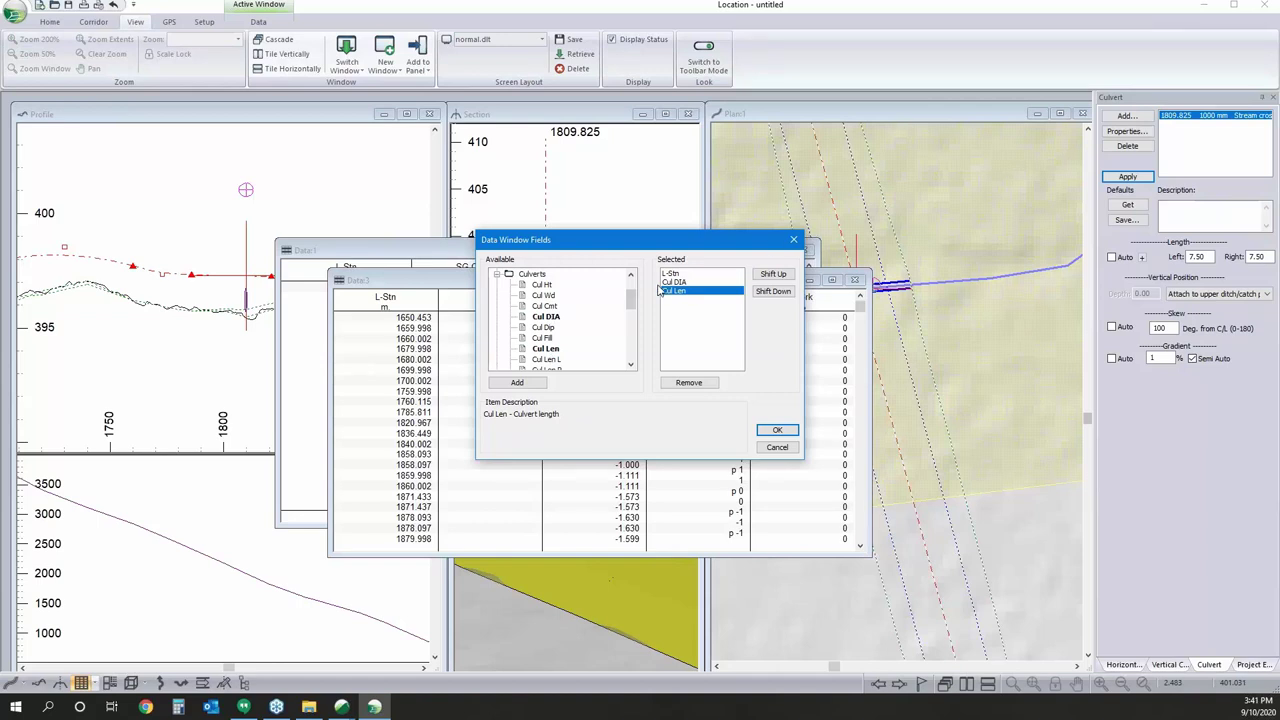
click(776, 431)
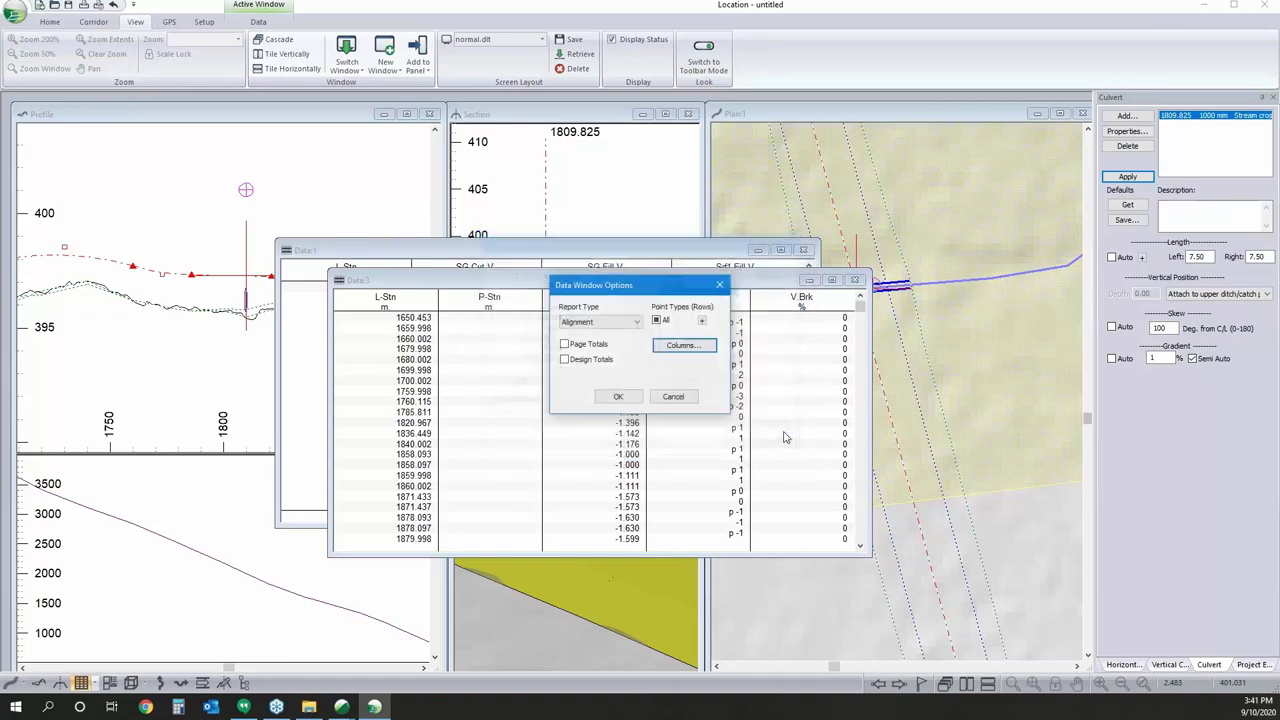
click(618, 396)
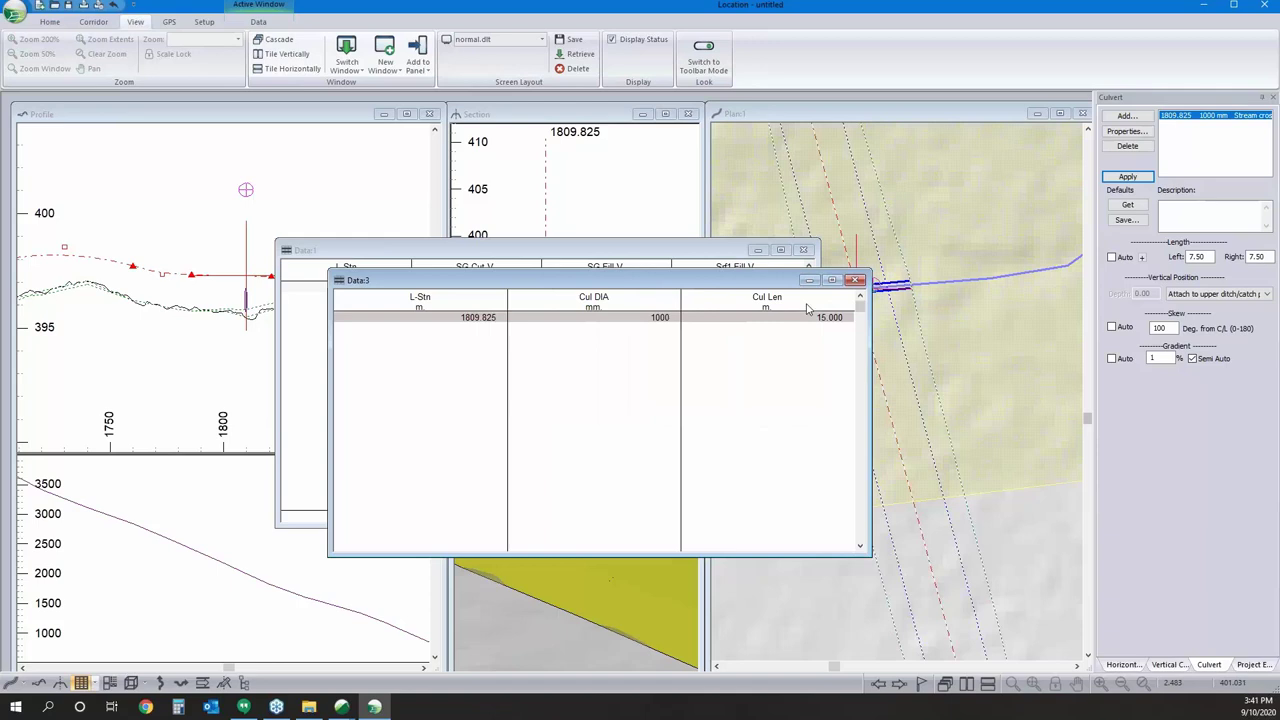
Open the Multi-Plot window and load the book layout BookTemplate ANSI D formatted.blt, replacing the current layout.
click(110, 683)
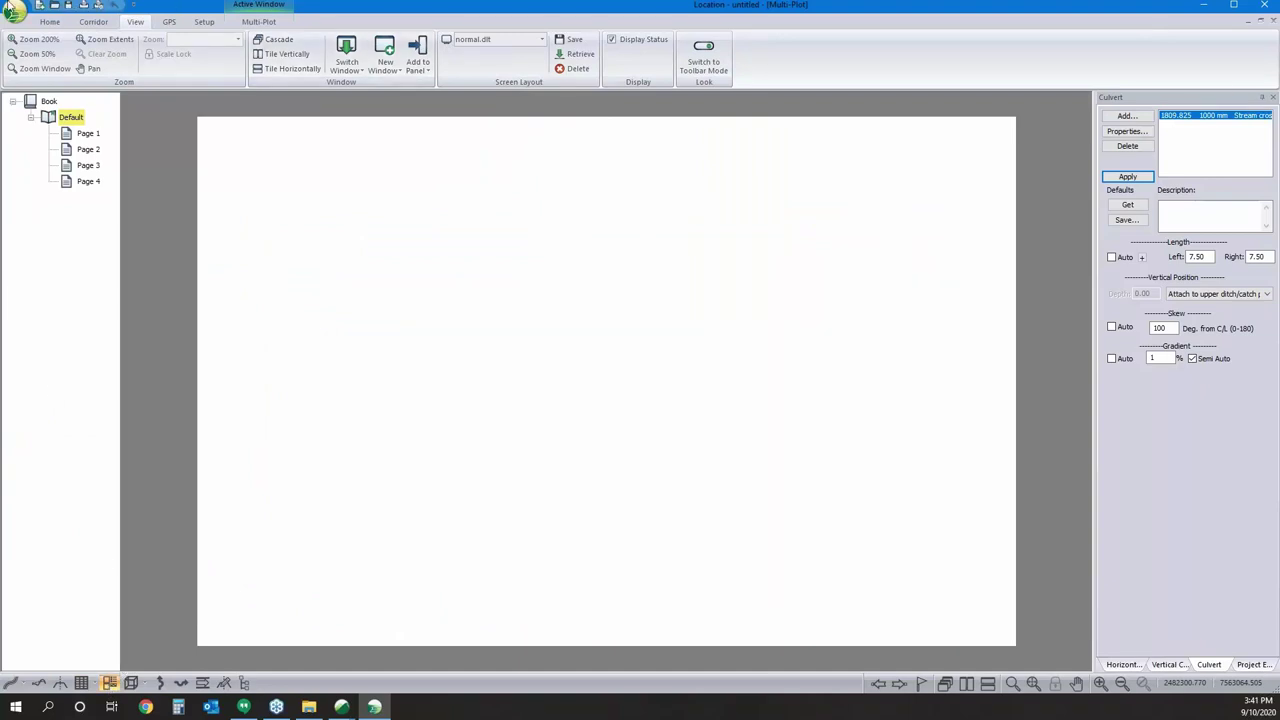
click(262, 21)
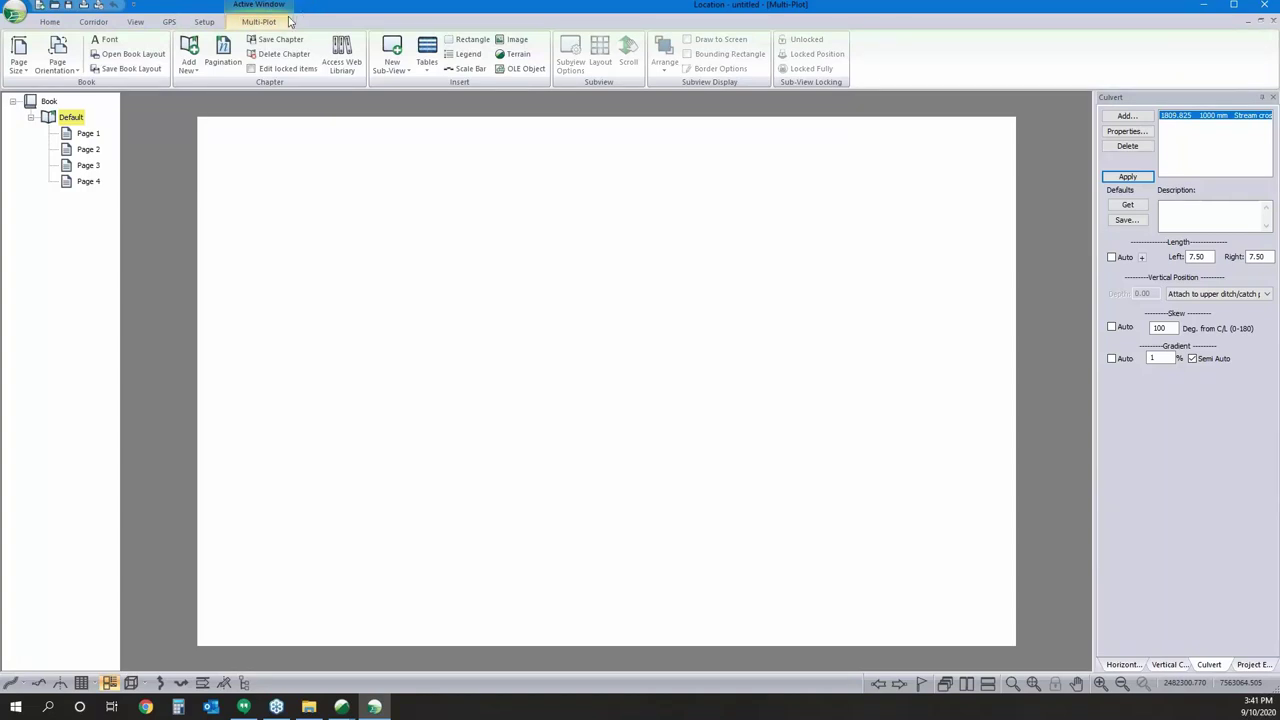
click(132, 54)
click(686, 391)
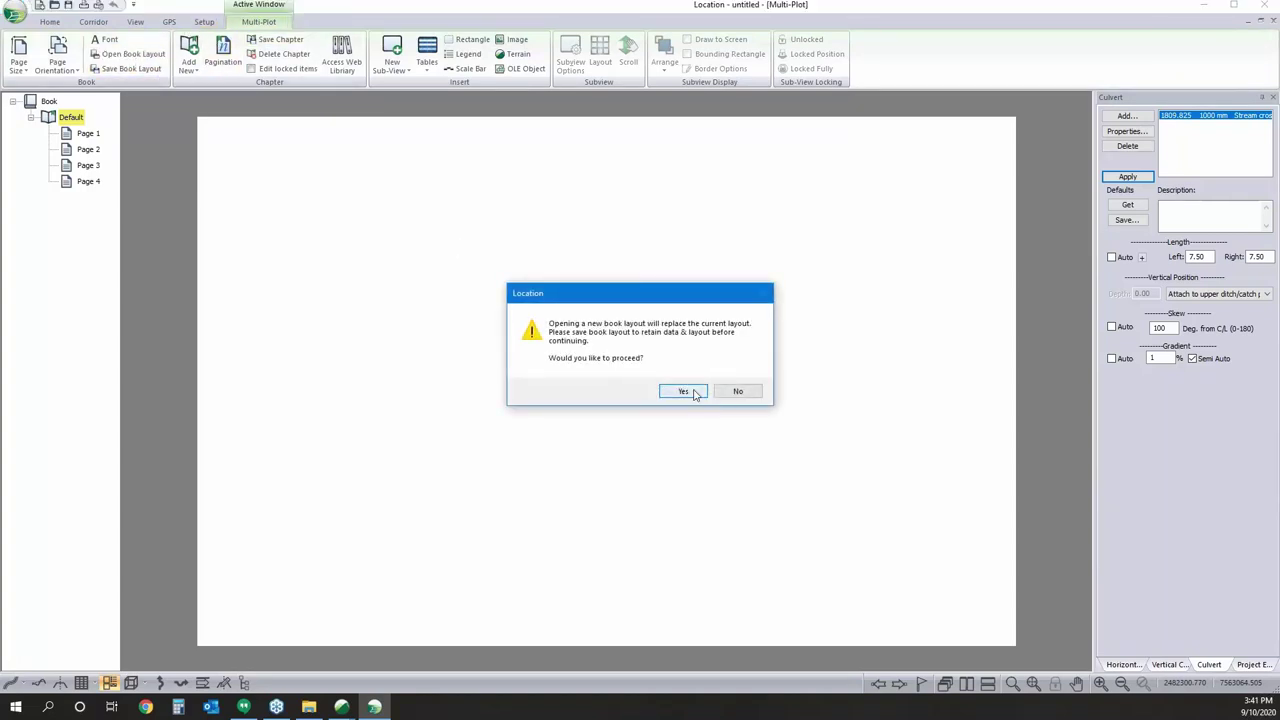
click(634, 275)
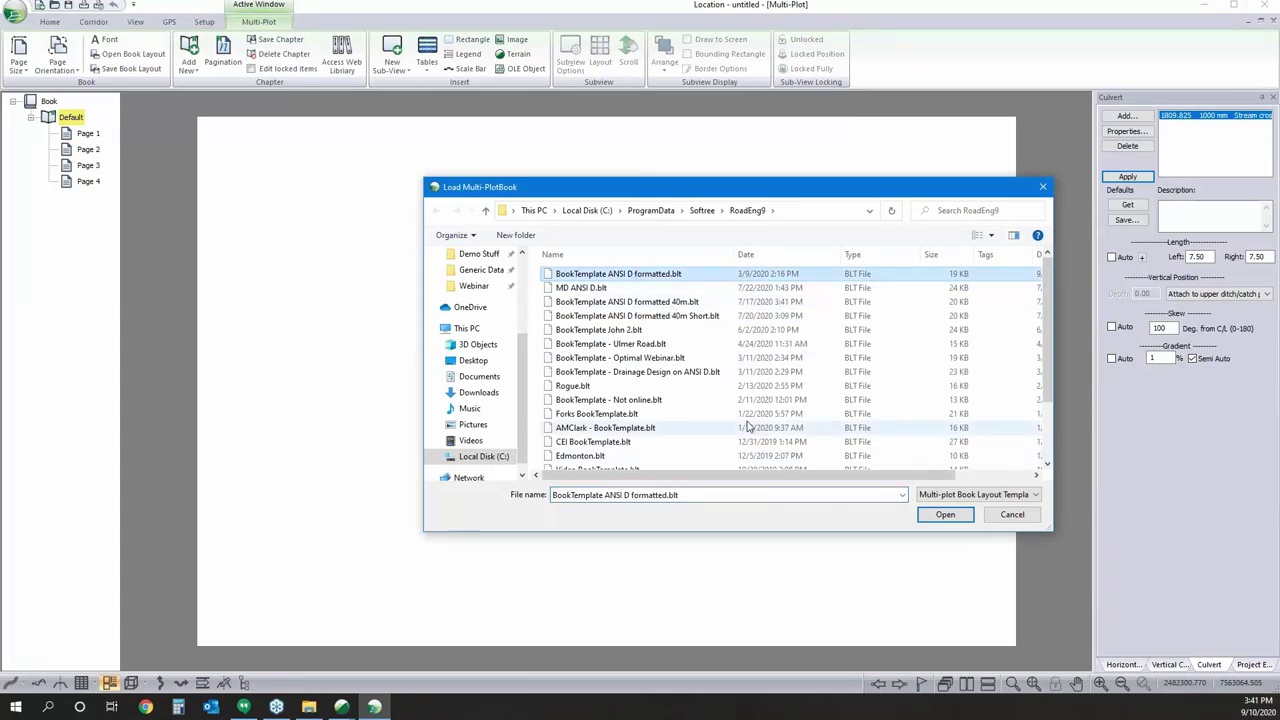
click(945, 515)
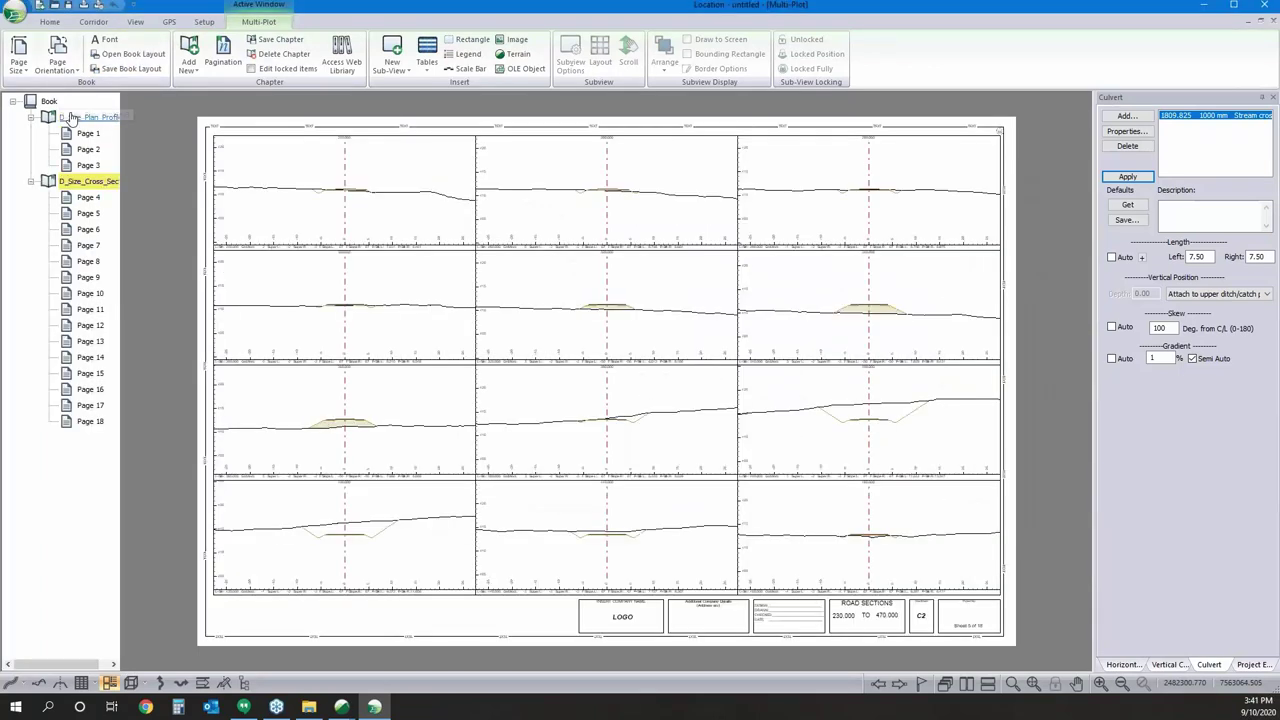
Examine plan-profile Pages 1 and 2 and cross-section Page 4 of the plot book, and return to the design windows.
click(87, 136)
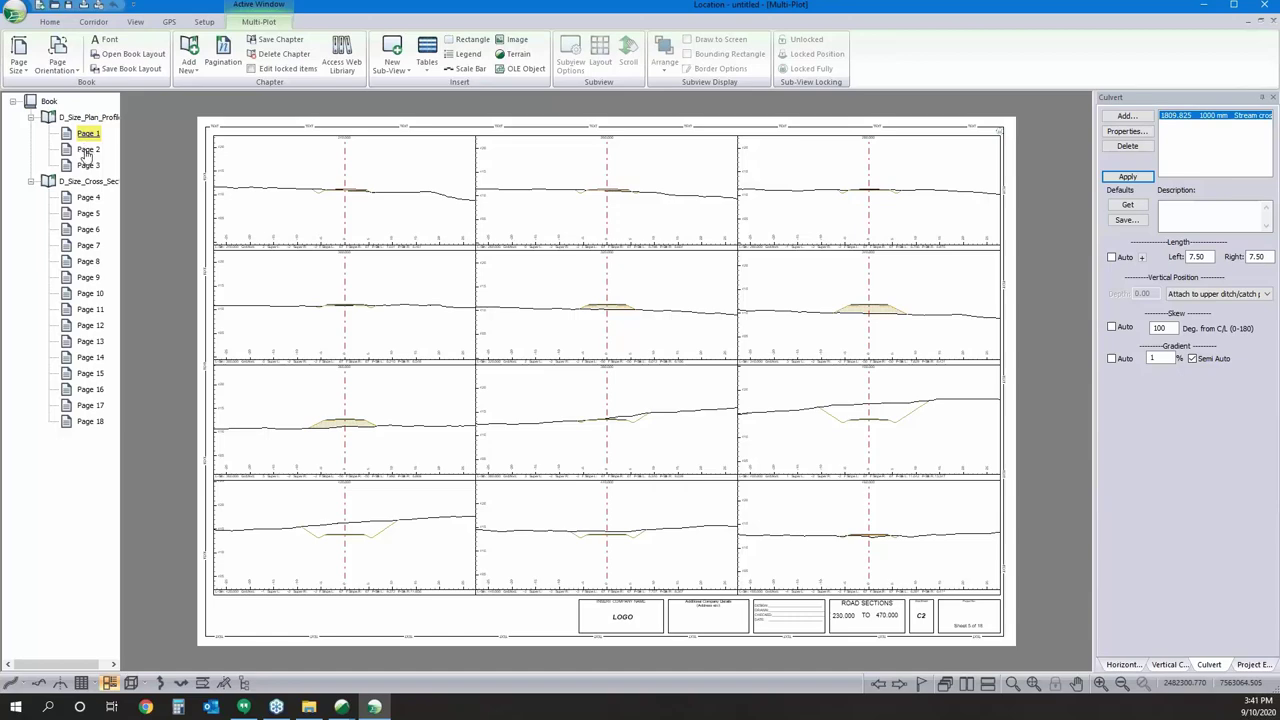
click(87, 150)
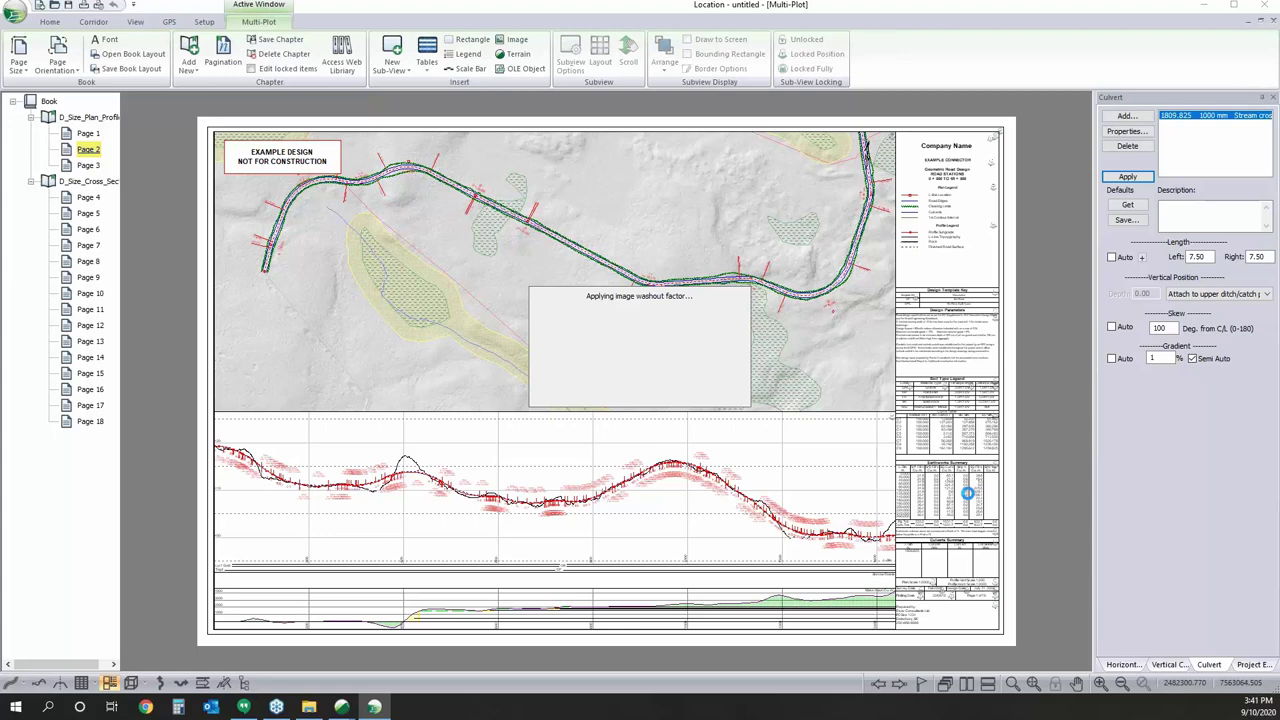
click(88, 199)
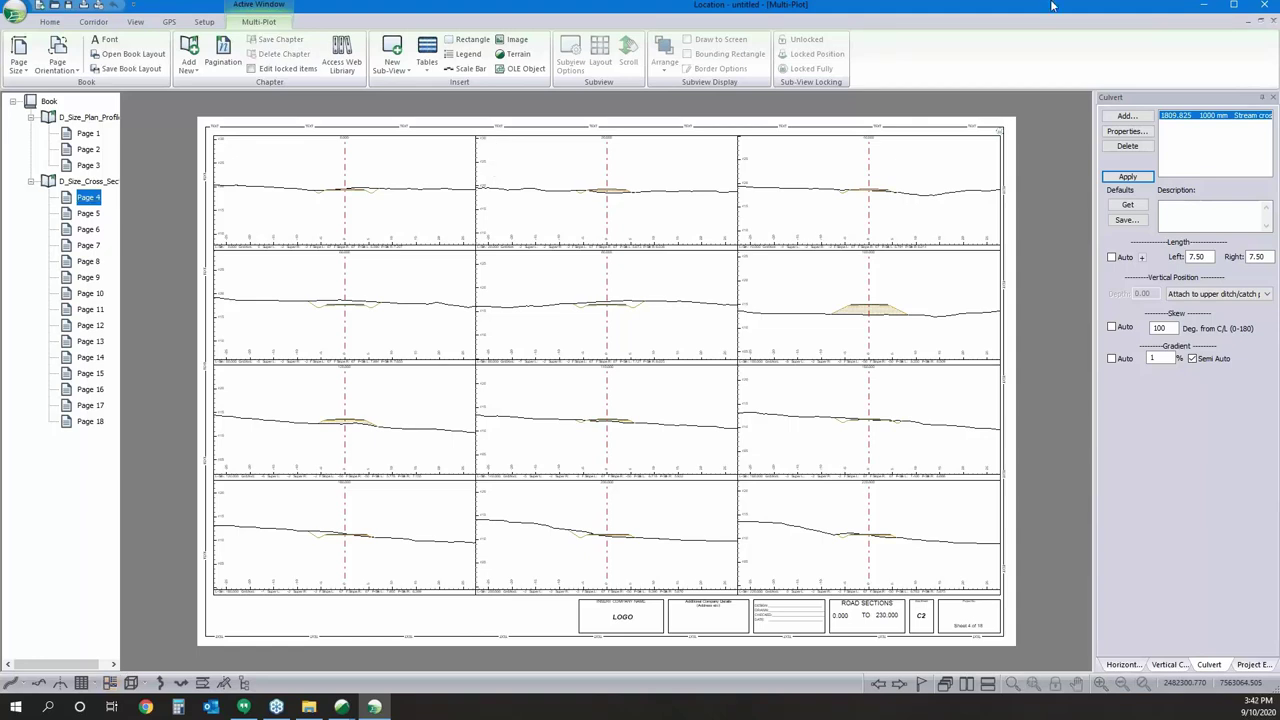
click(1251, 21)
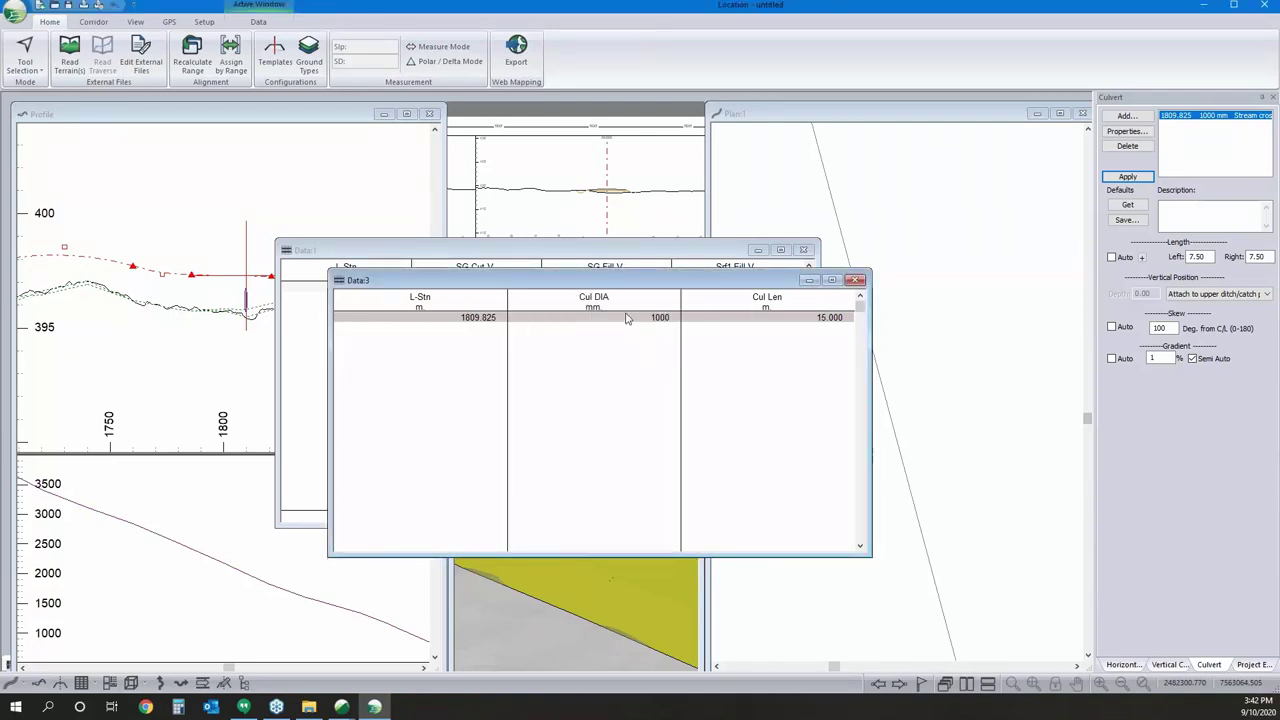
Add the L-line centerline coordinate fields CL X and CL Y to the culvert data window's columns.
right_click(603, 379)
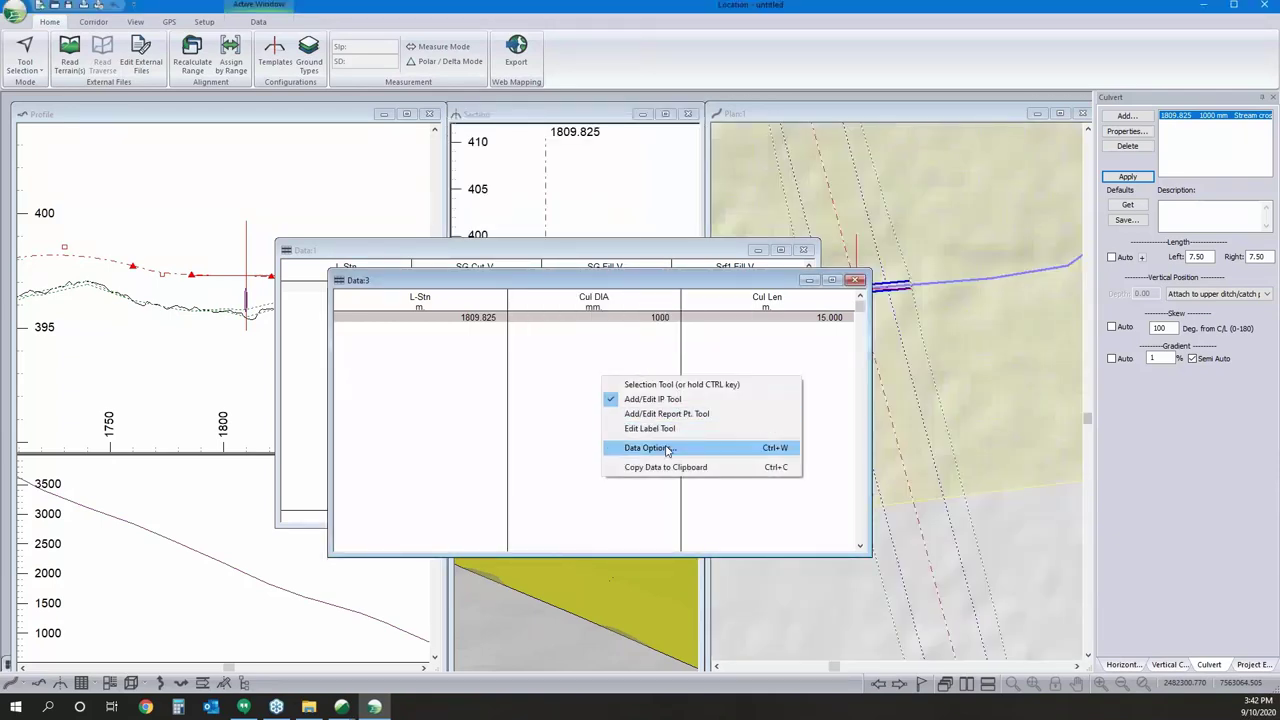
click(667, 448)
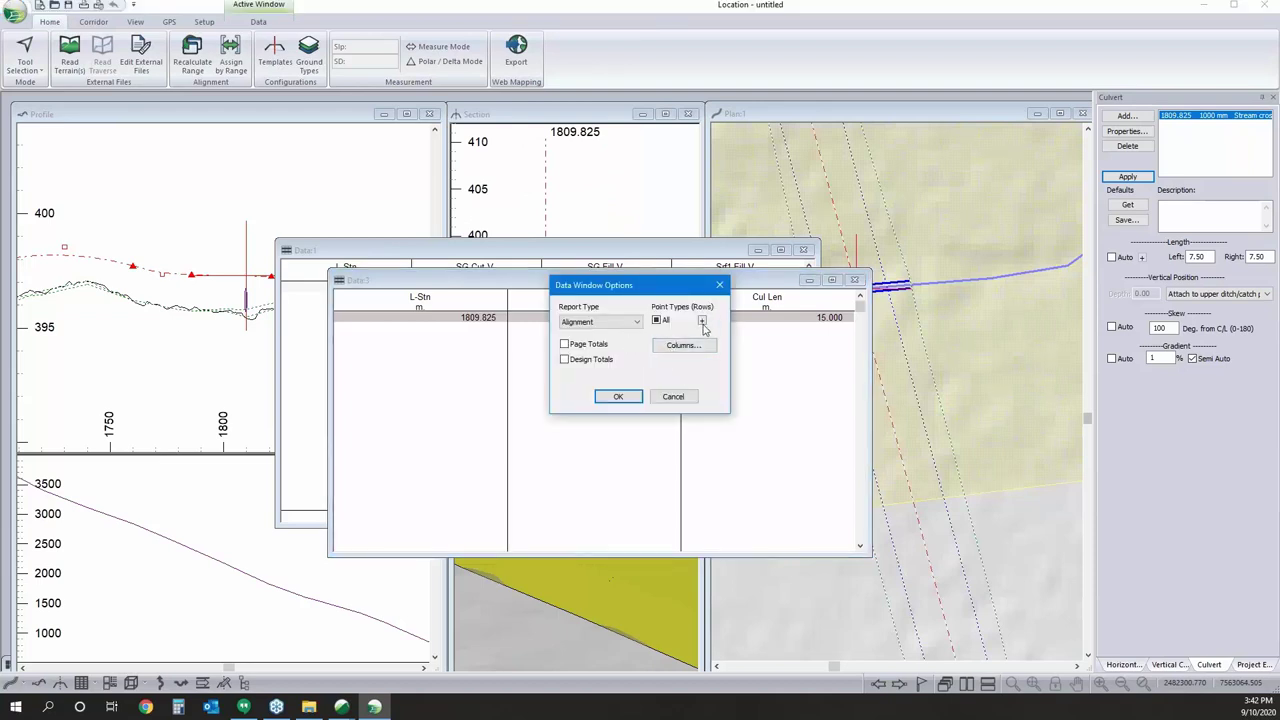
click(684, 345)
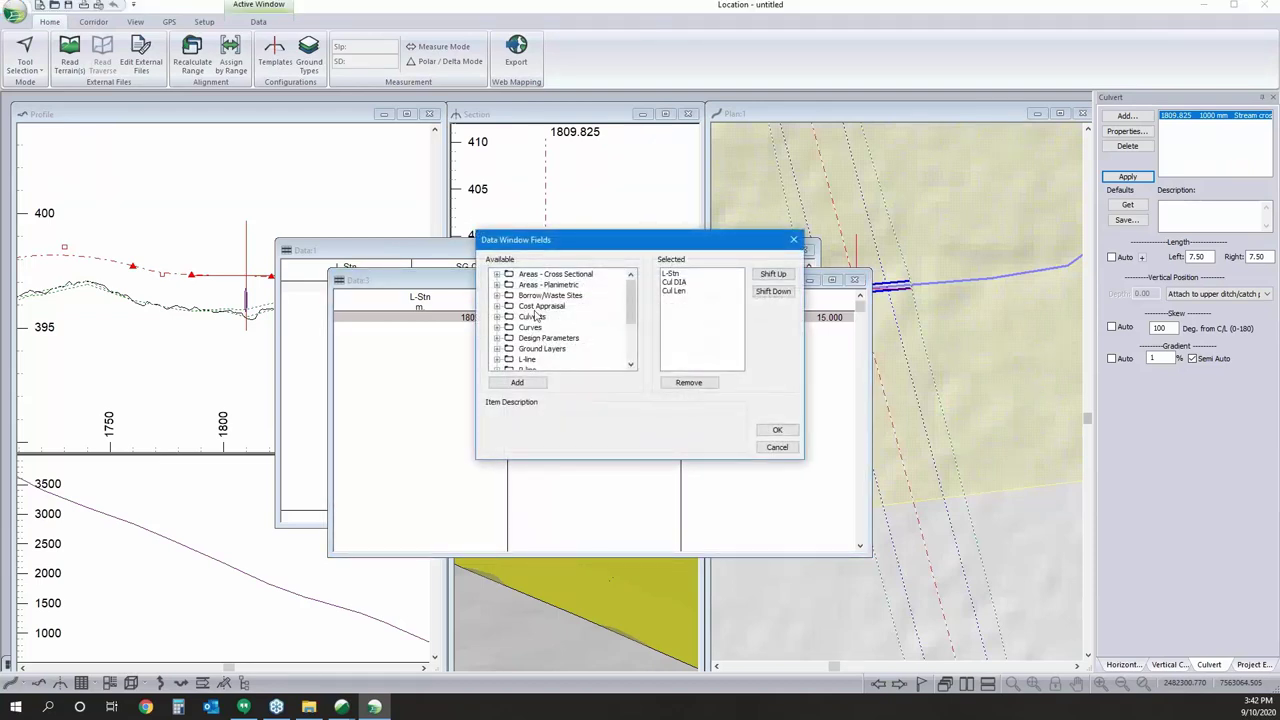
scroll(548, 323, down, 1)
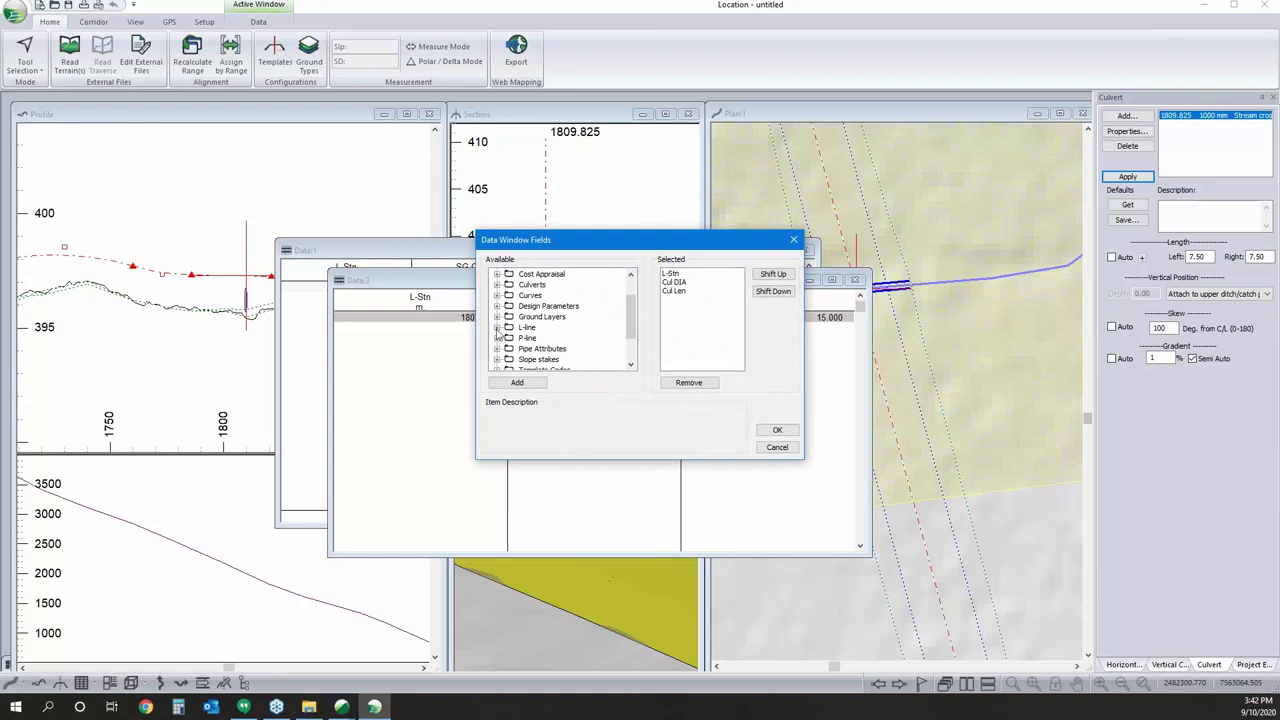
click(497, 328)
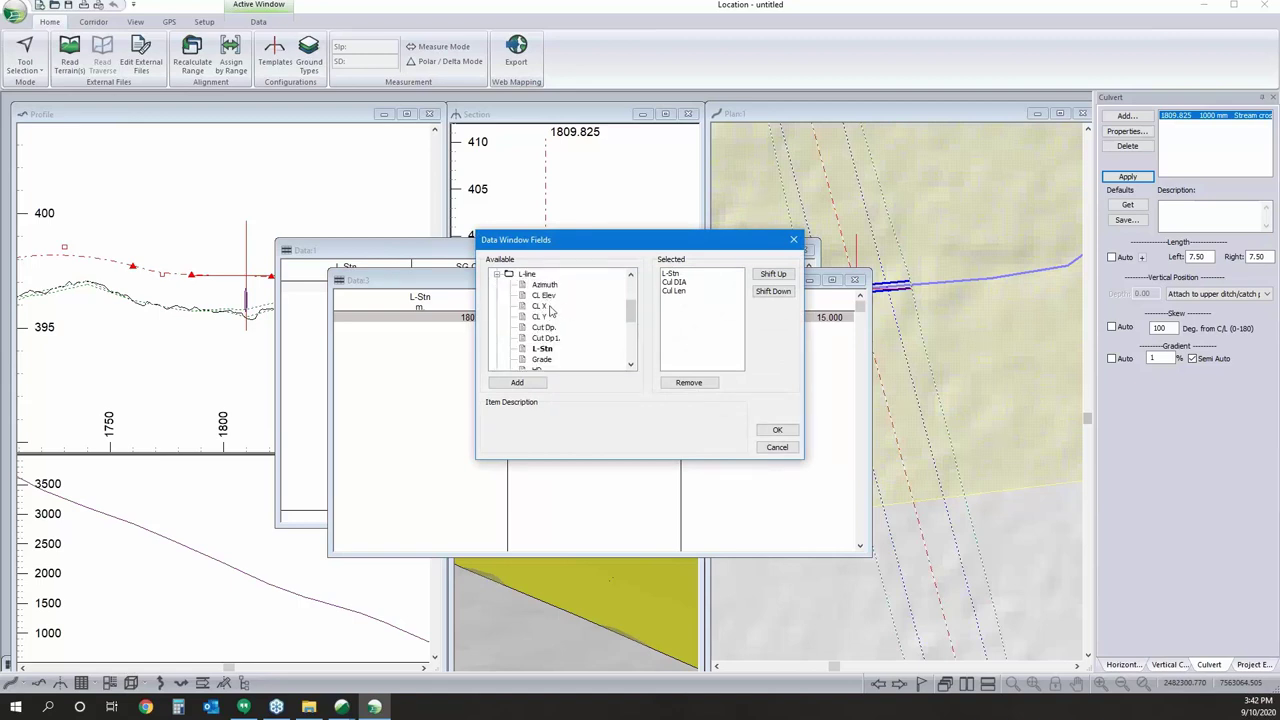
double_click(540, 305)
double_click(540, 316)
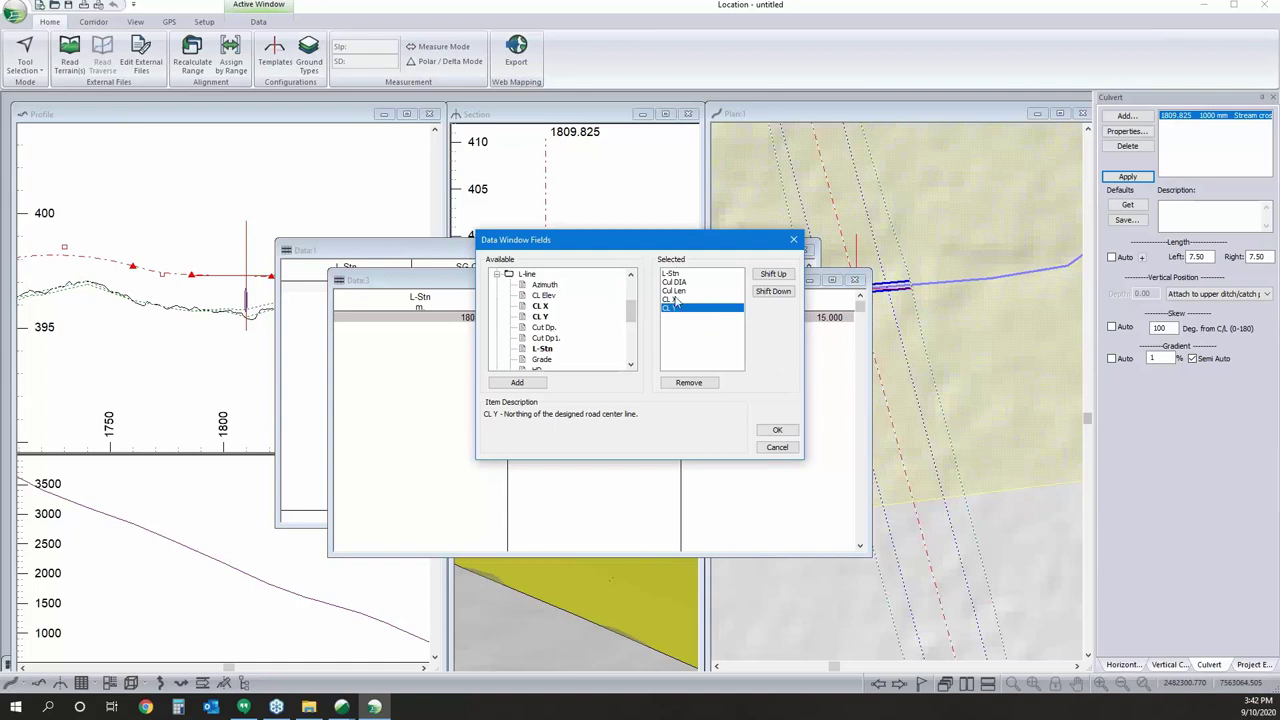
Reorder the columns so CL X and CL Y come first, ahead of L-Stn, and apply the data window options.
click(672, 299)
click(773, 273)
click(773, 273)
click(773, 273)
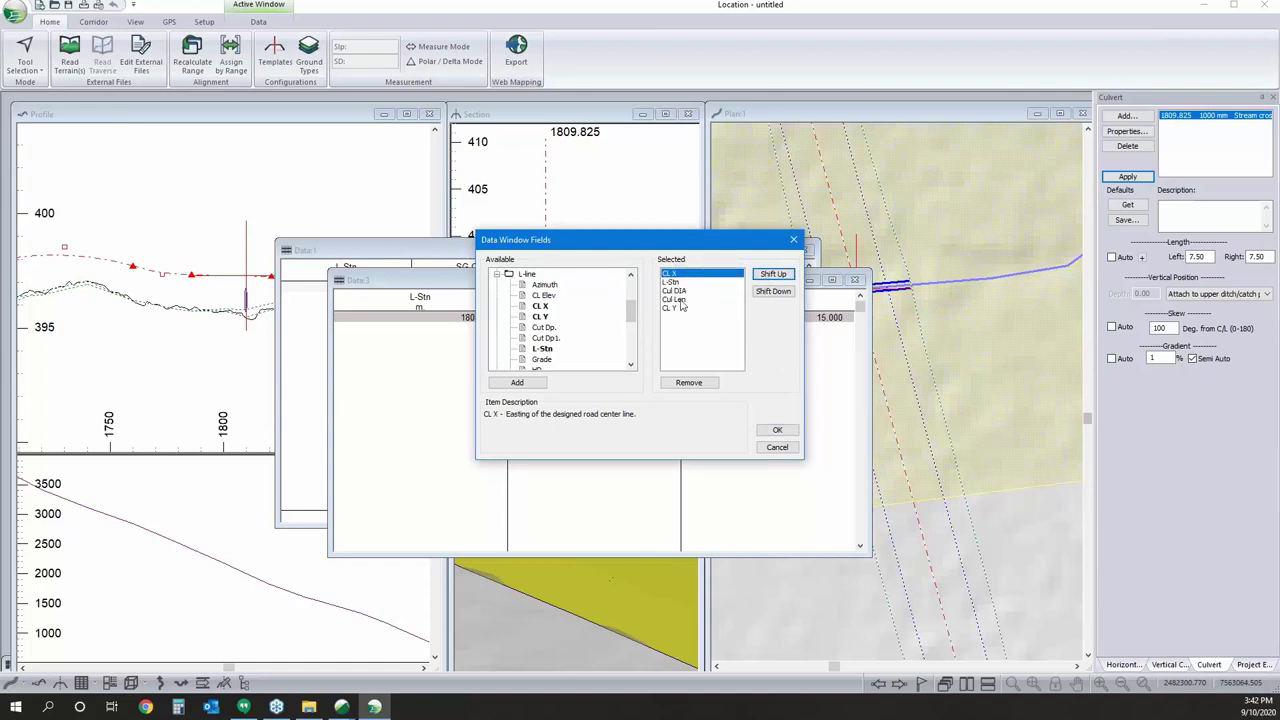
click(773, 291)
click(773, 273)
click(669, 308)
click(786, 274)
click(786, 274)
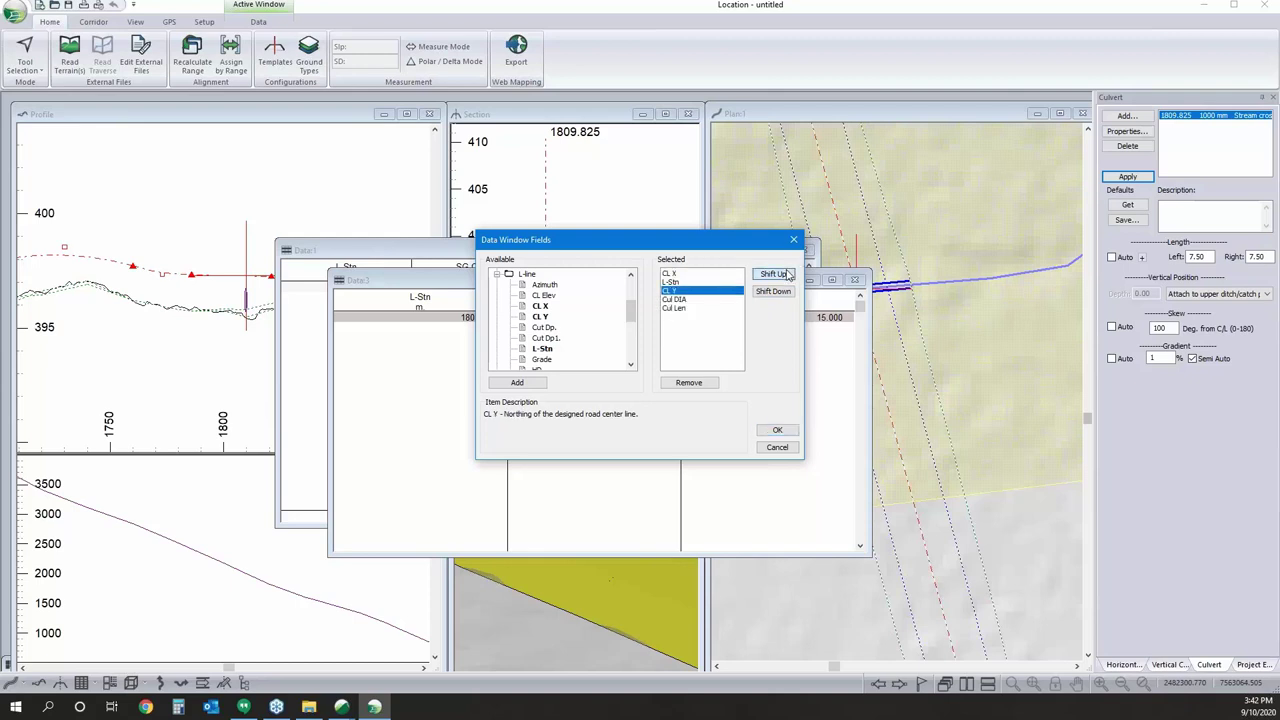
click(786, 274)
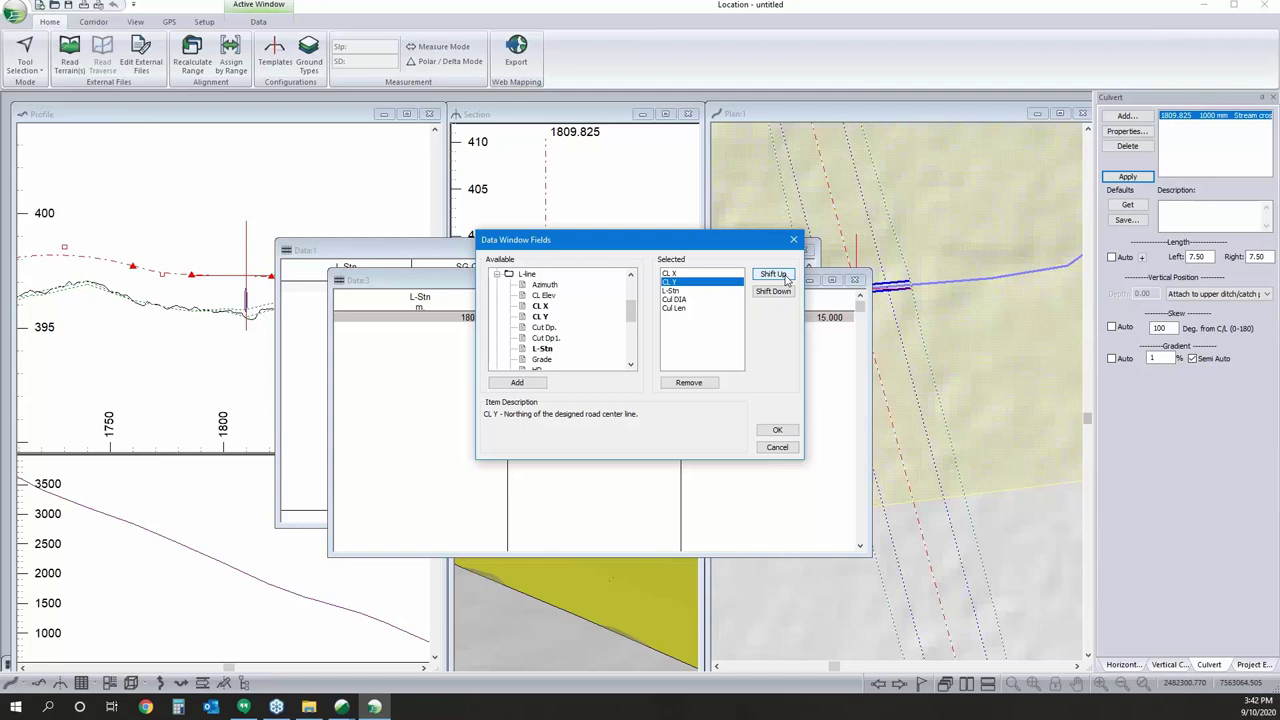
click(766, 432)
click(619, 397)
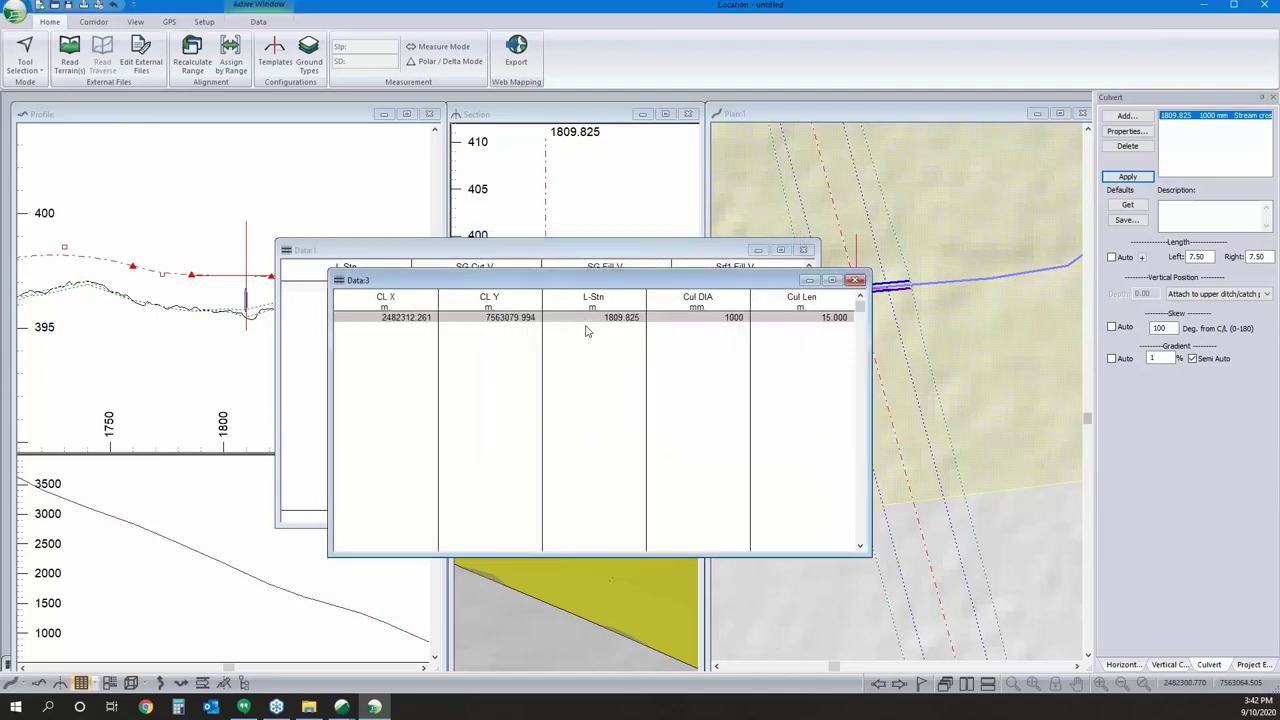
Start saving the road design as a Softree-Terrain (*.terx) file named CL in the Intro Forestry folder.
click(258, 21)
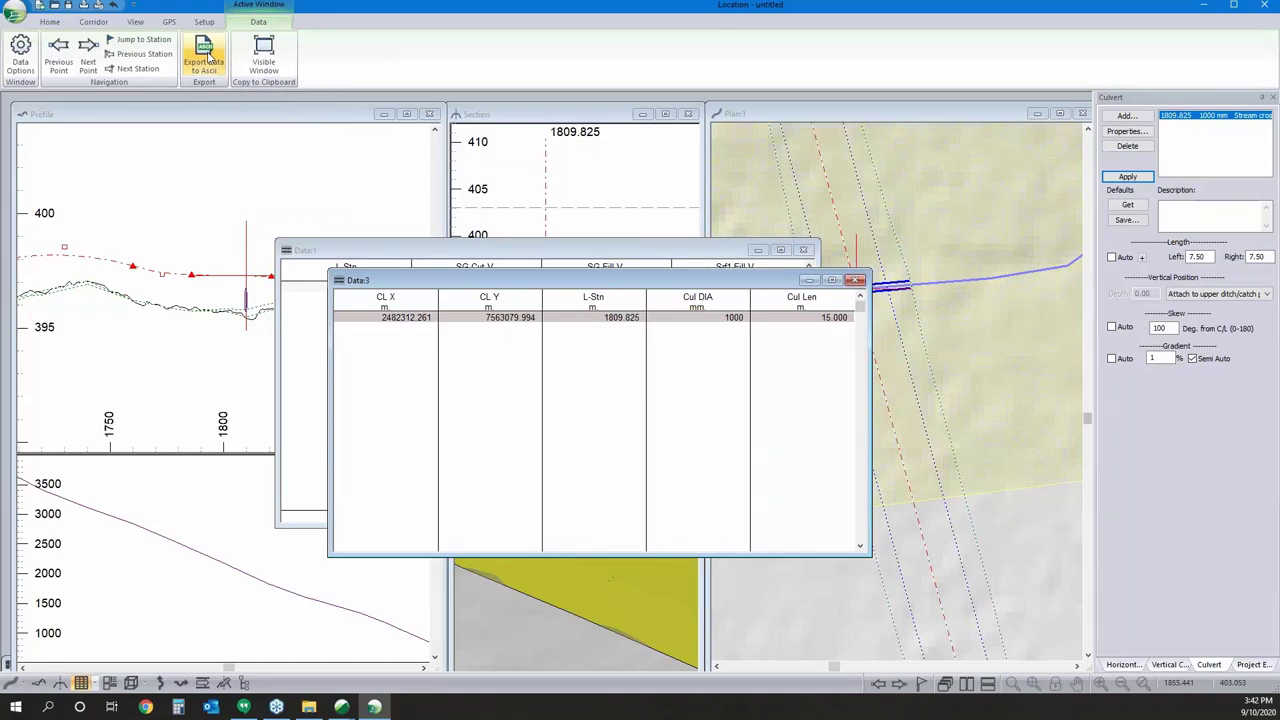
click(795, 118)
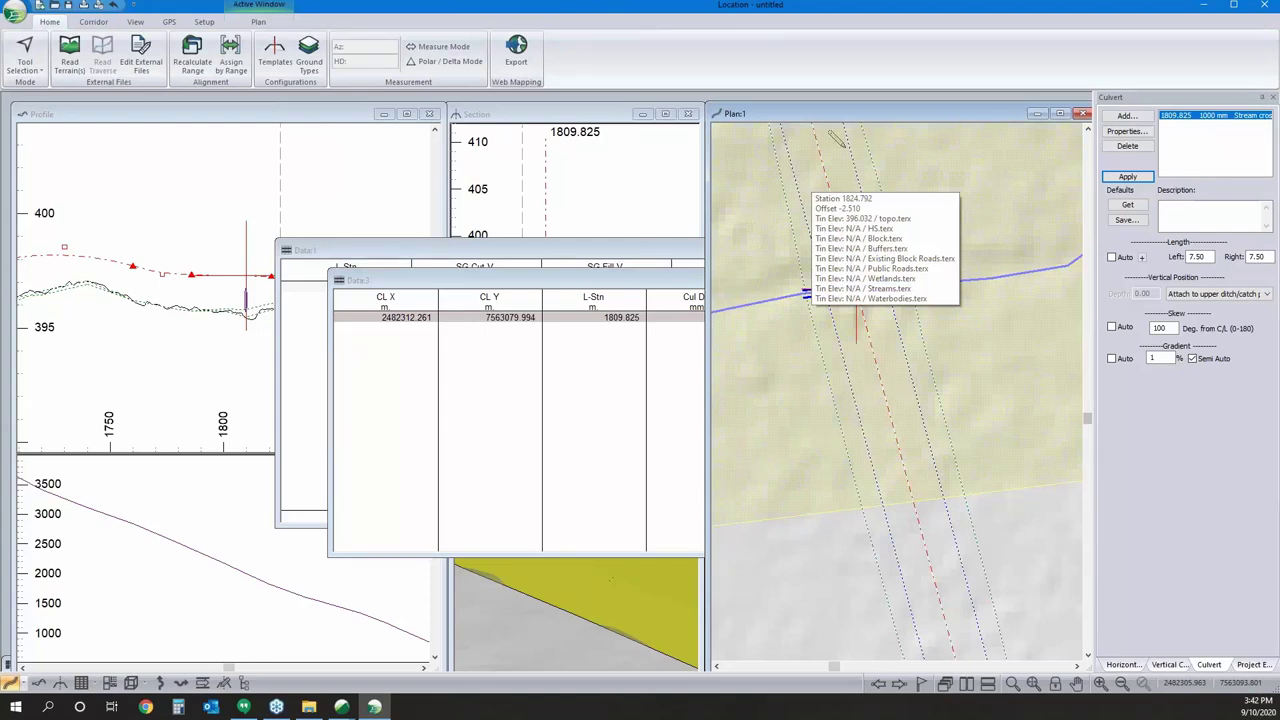
click(15, 12)
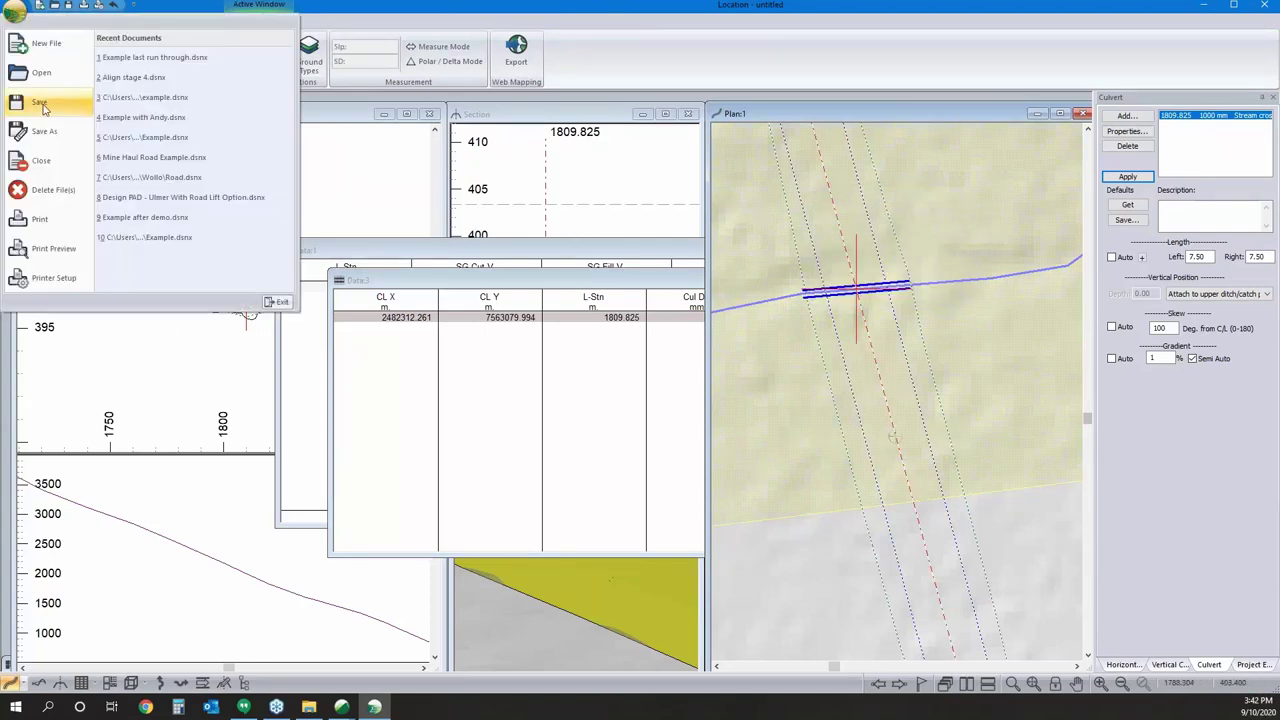
click(44, 131)
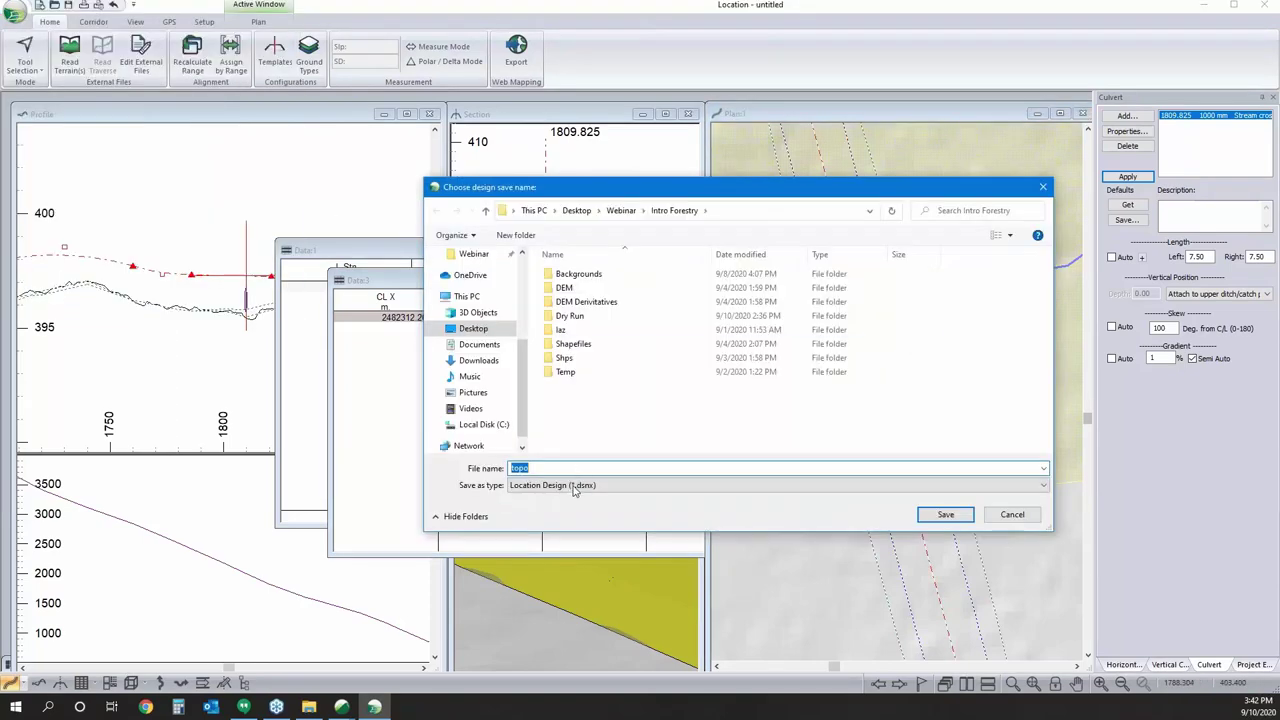
click(573, 487)
click(578, 518)
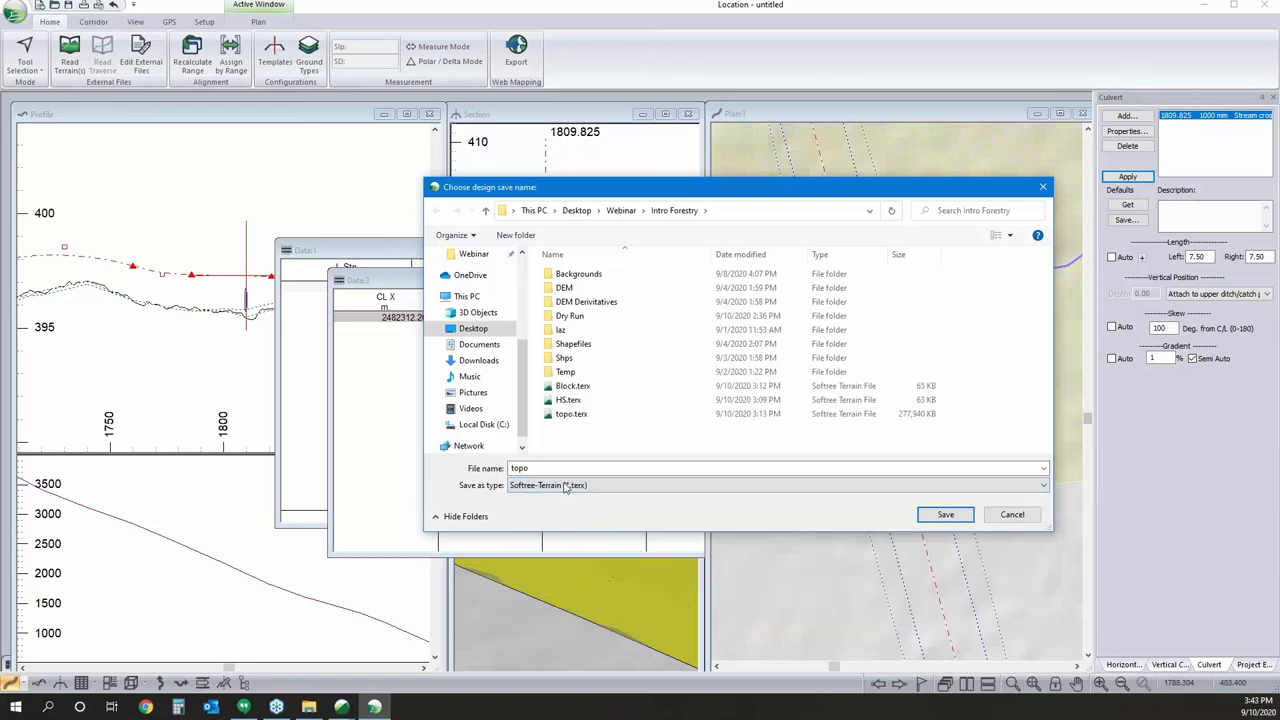
double_click(557, 470)
text(CL)
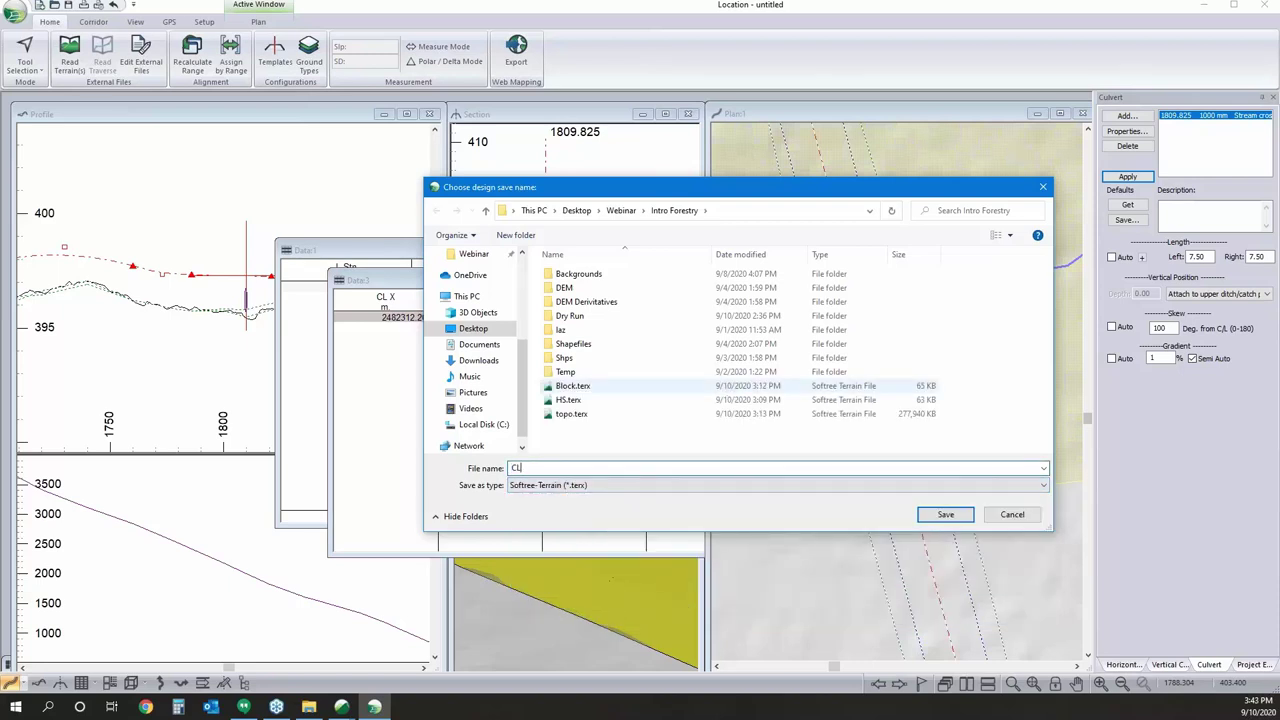
click(945, 515)
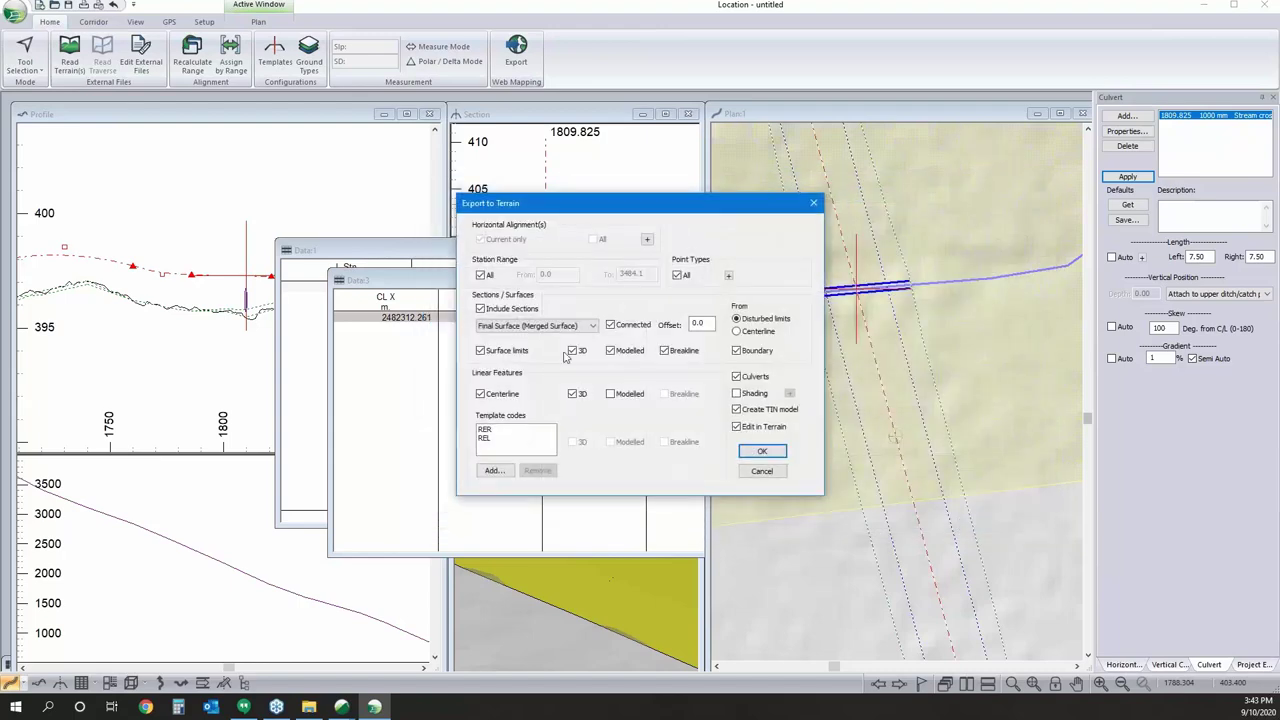
Export only the 3D centerline to Terrain, removing template codes RER and REL and excluding sections, culverts and the TIN model.
drag(502, 441, 500, 429)
click(537, 470)
click(481, 309)
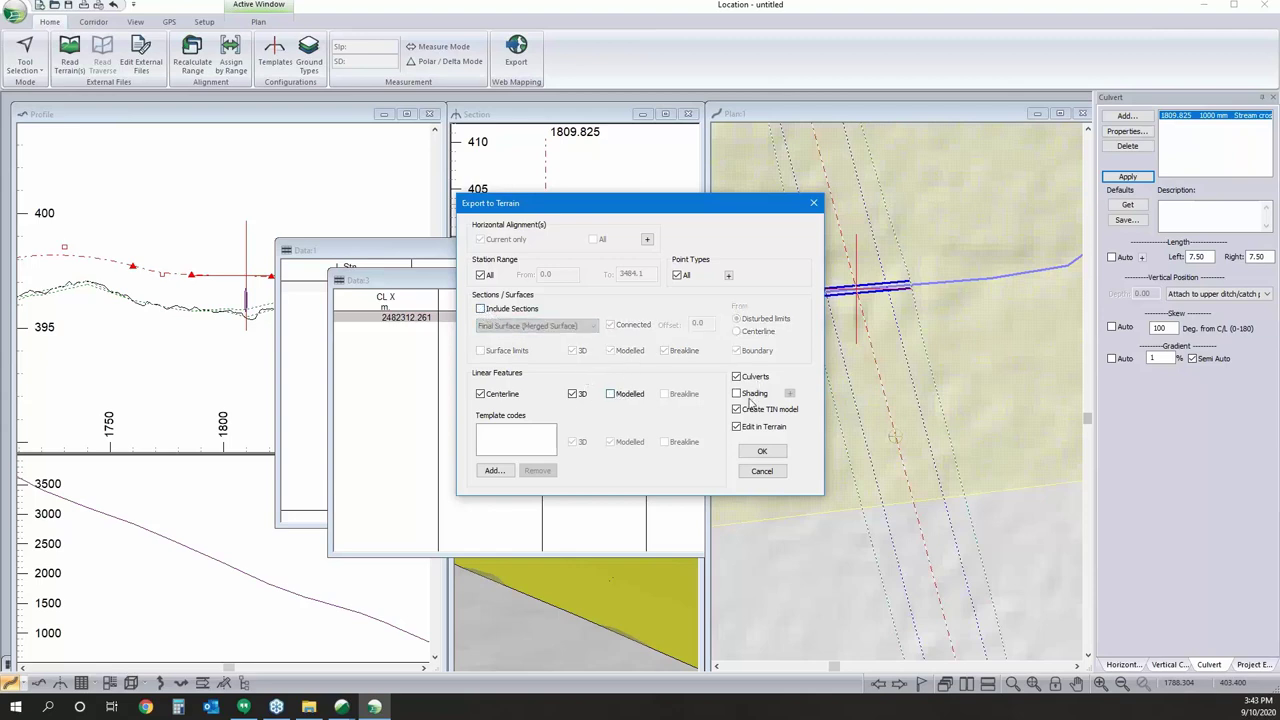
click(741, 410)
click(737, 377)
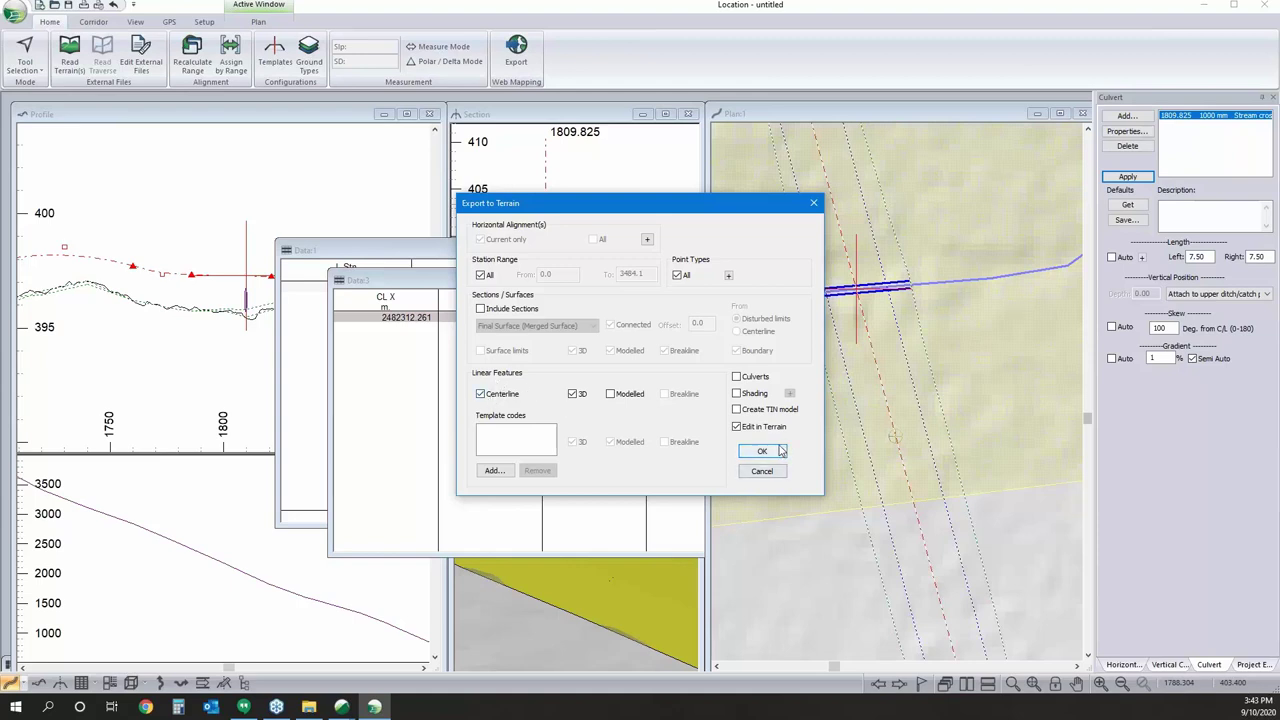
click(762, 451)
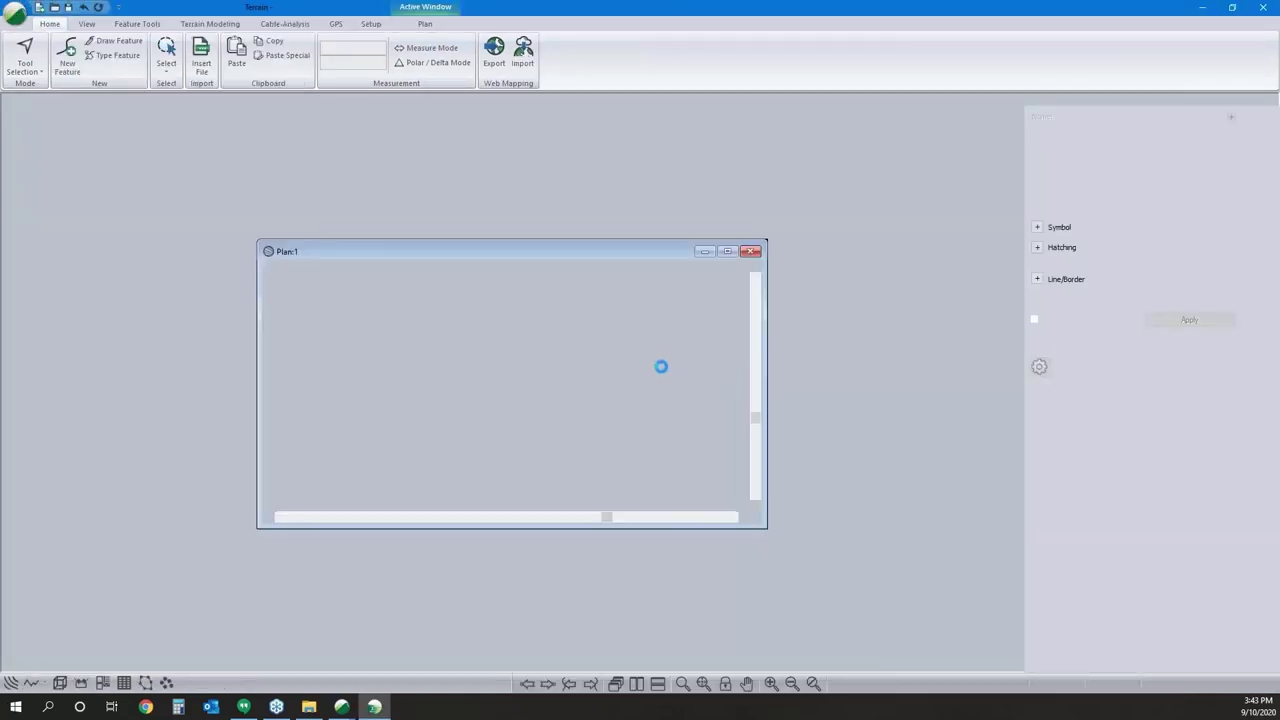
Maximize the centerline plan, examine the Arcview Shape export options for CL, and leave them without exporting.
click(727, 251)
click(20, 10)
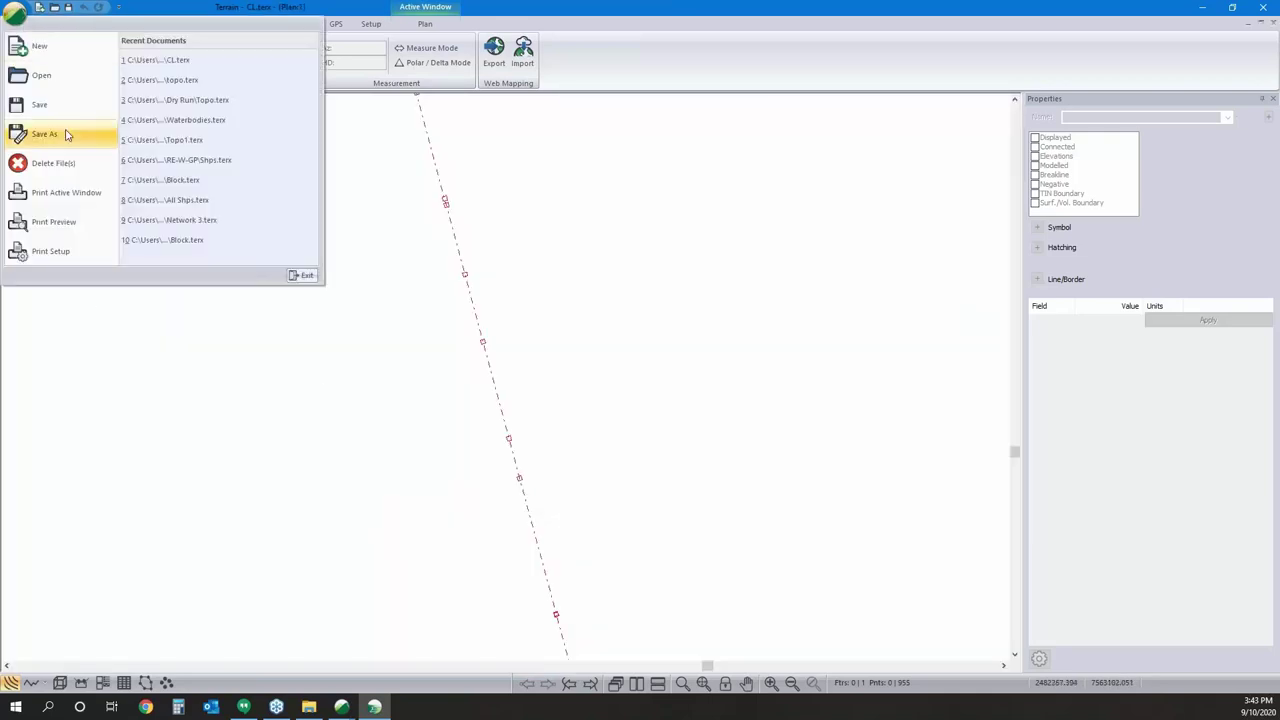
click(698, 344)
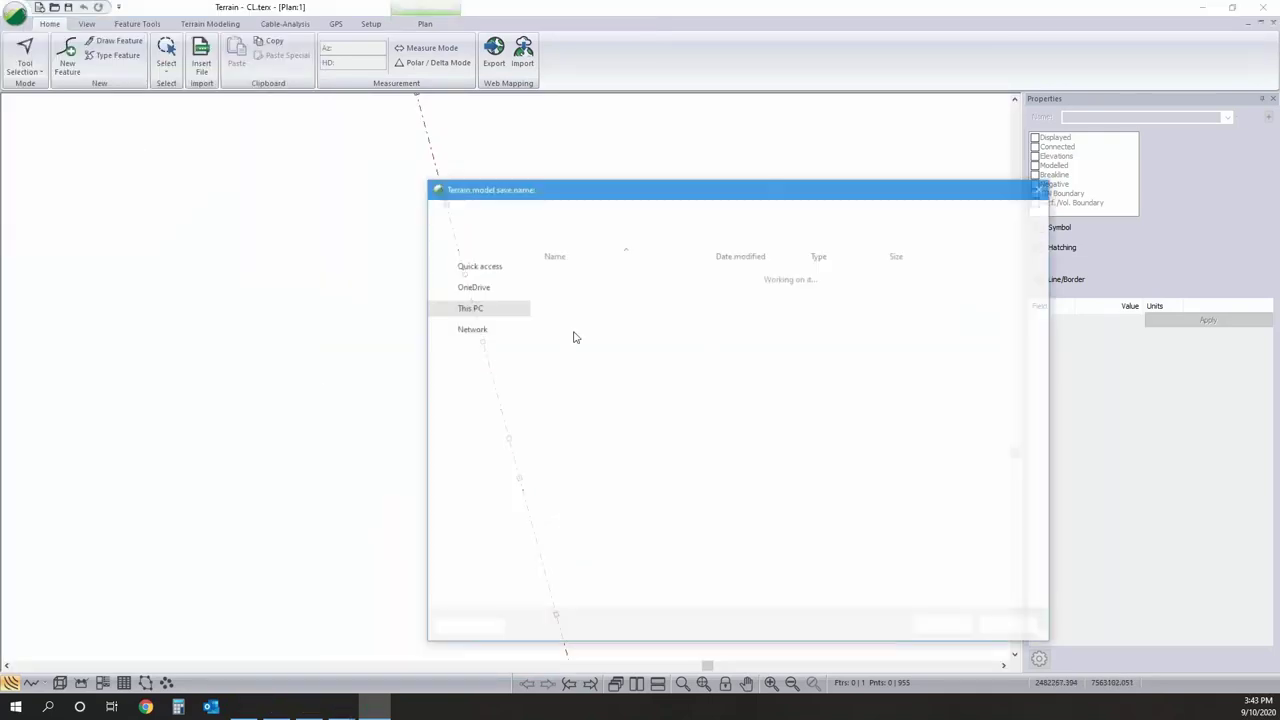
click(645, 598)
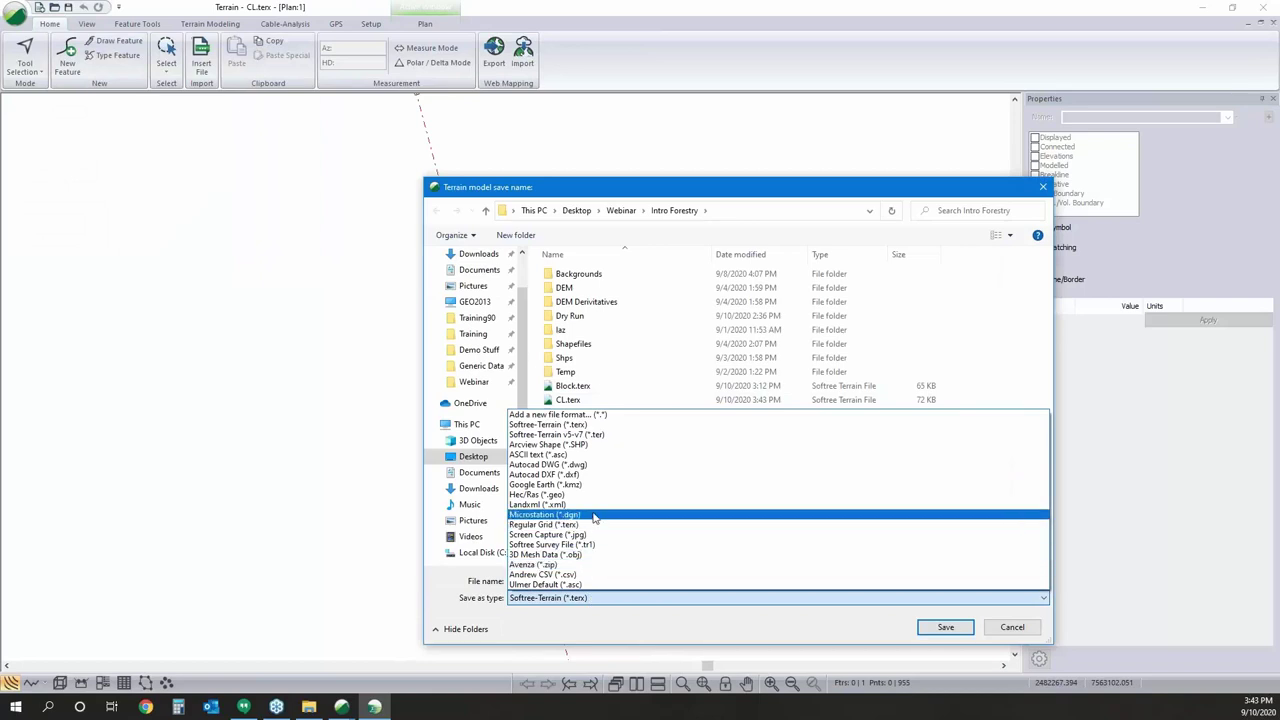
click(662, 444)
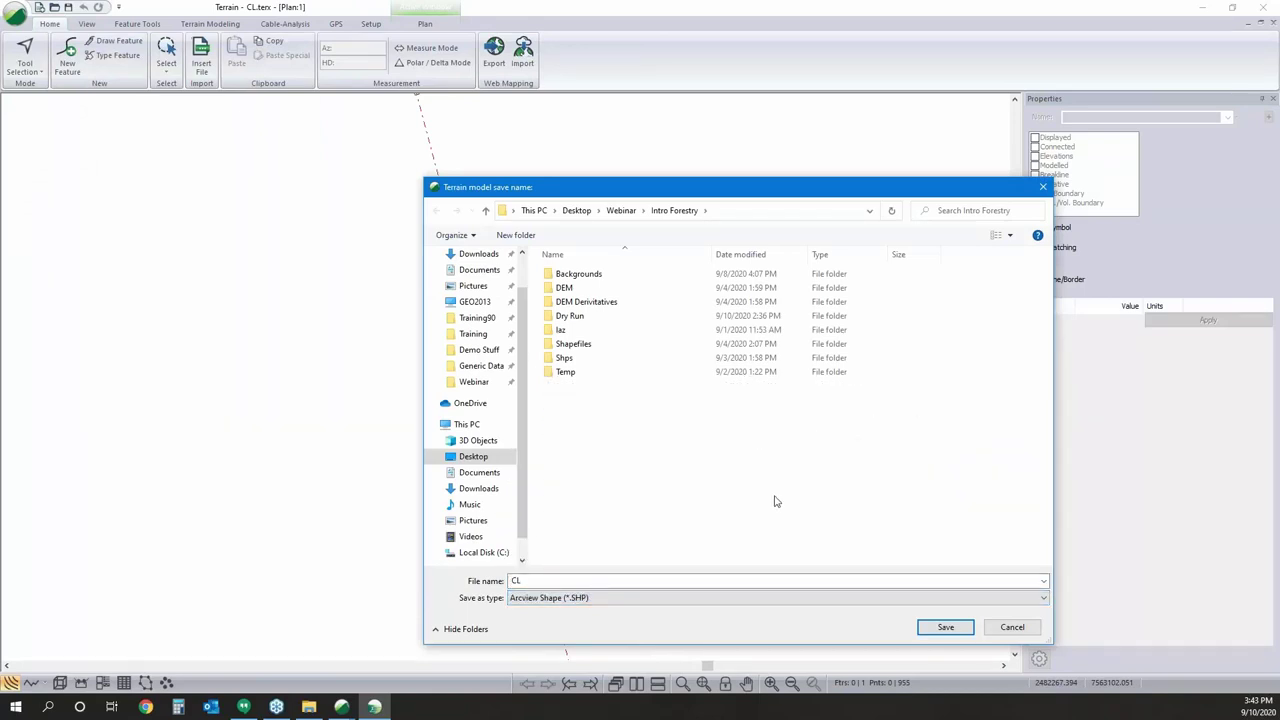
click(945, 627)
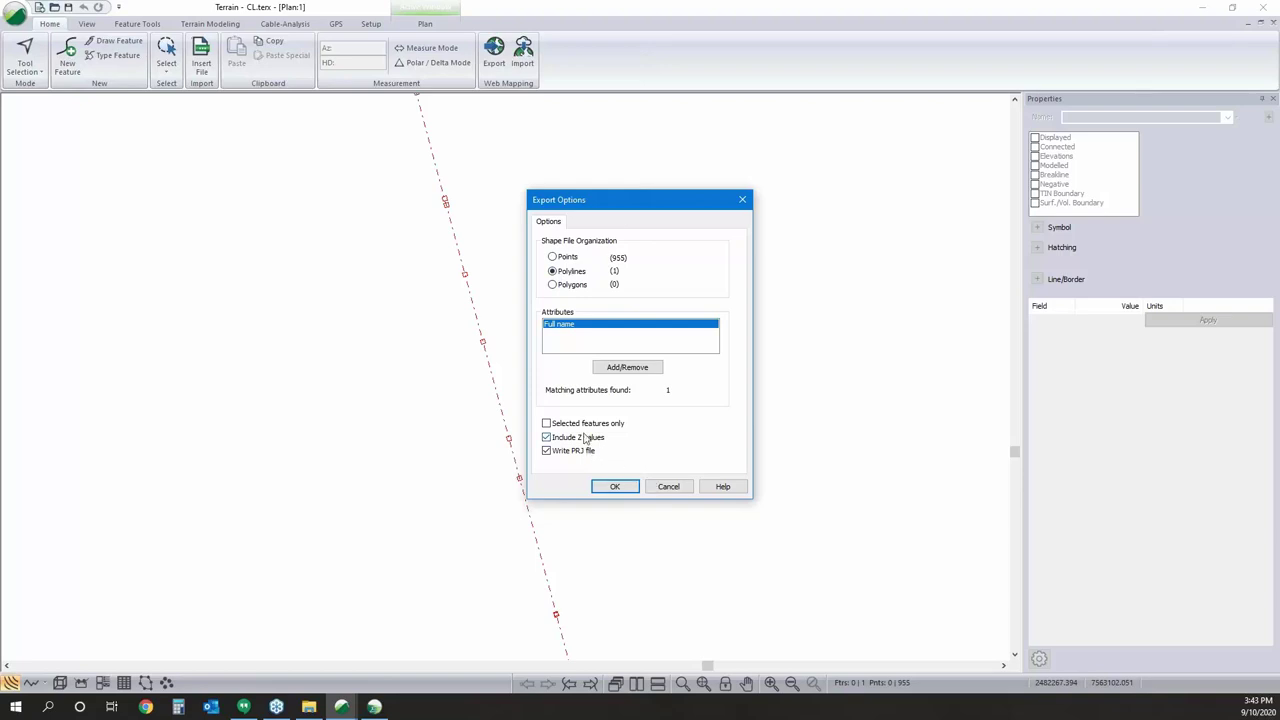
click(668, 486)
Draw a five-sided feature named Block across the centerline, with an area of about 3.1 ha and a perimeter of about 685 m.
scroll(600, 445, down, 3)
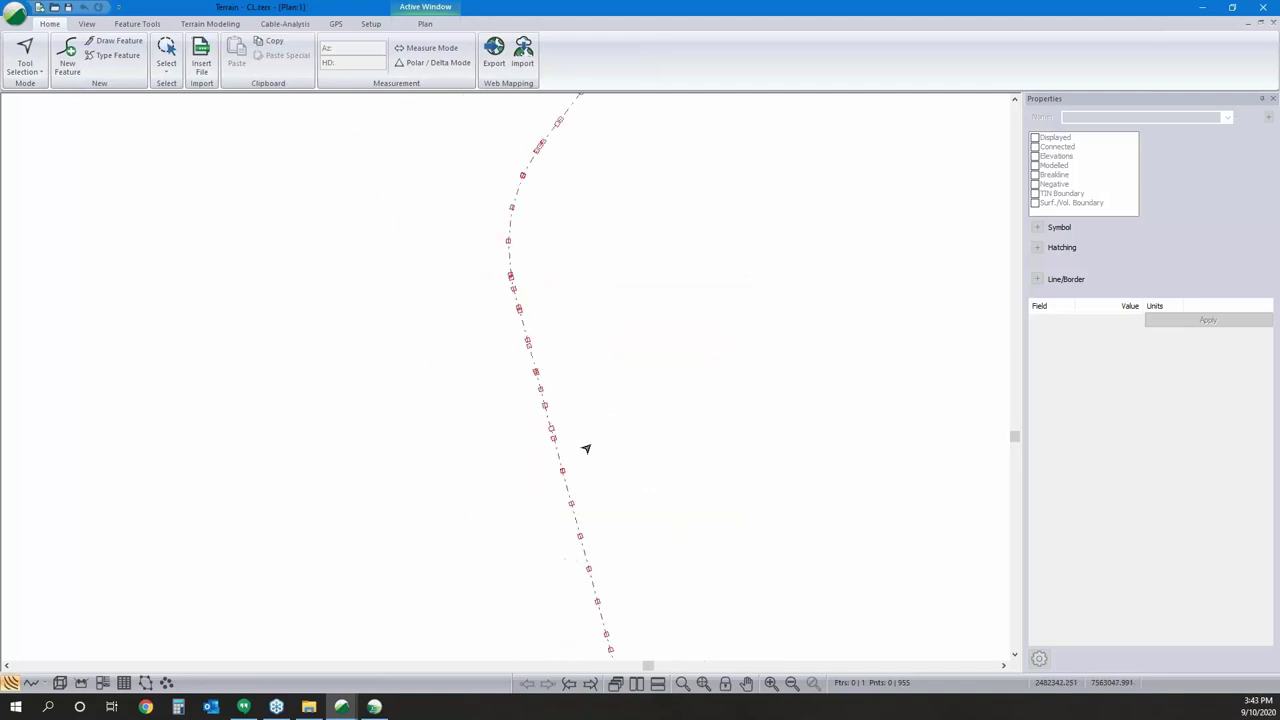
key(ctrl+n)
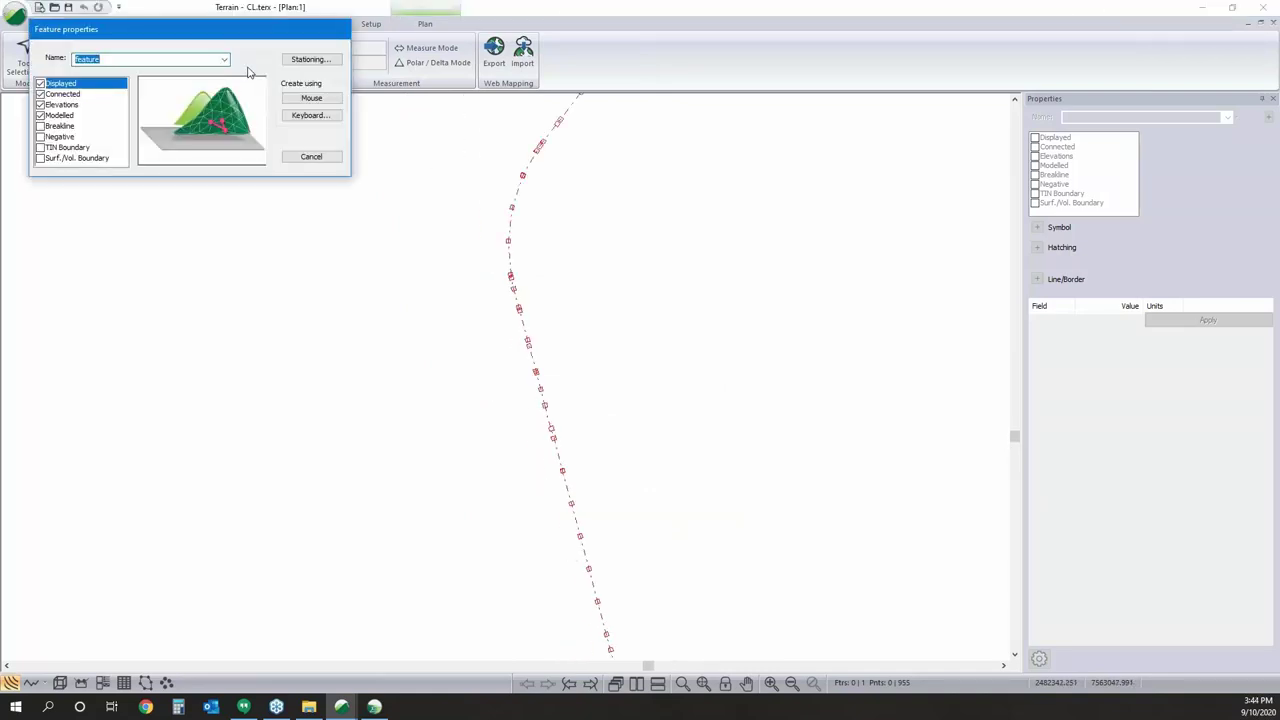
text(Block)
click(311, 97)
click(548, 449)
click(612, 377)
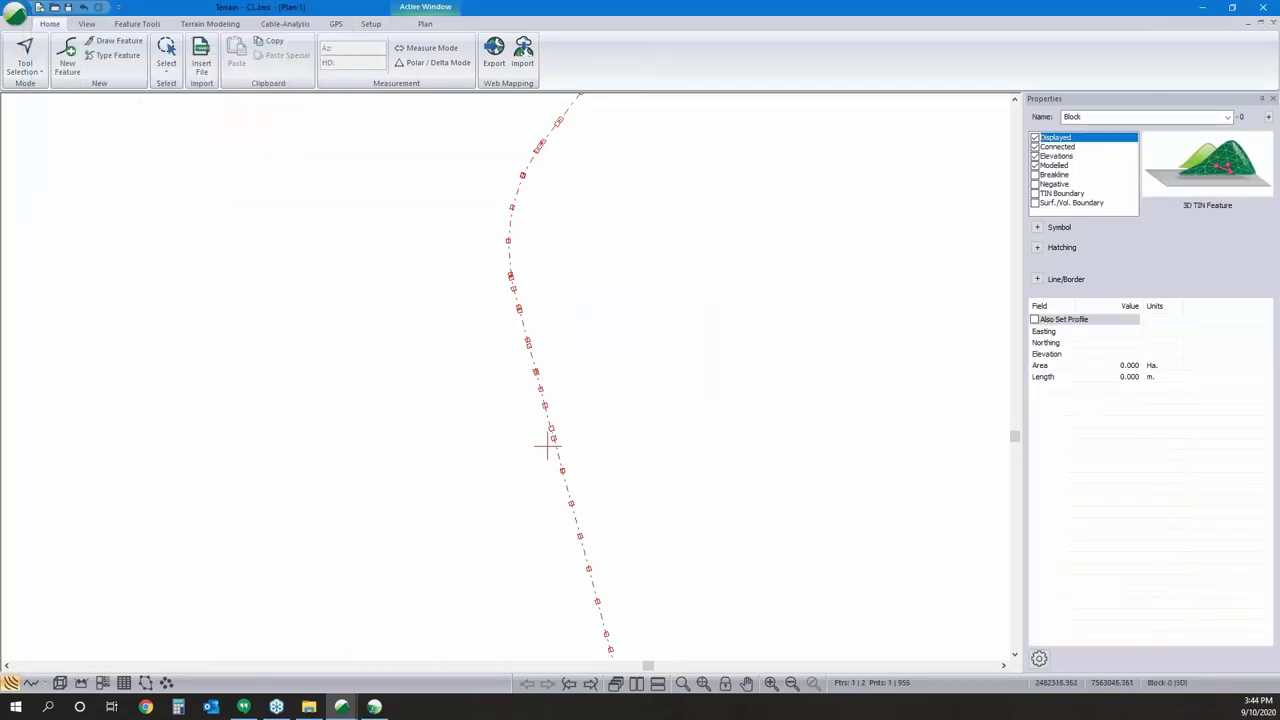
click(640, 431)
click(677, 189)
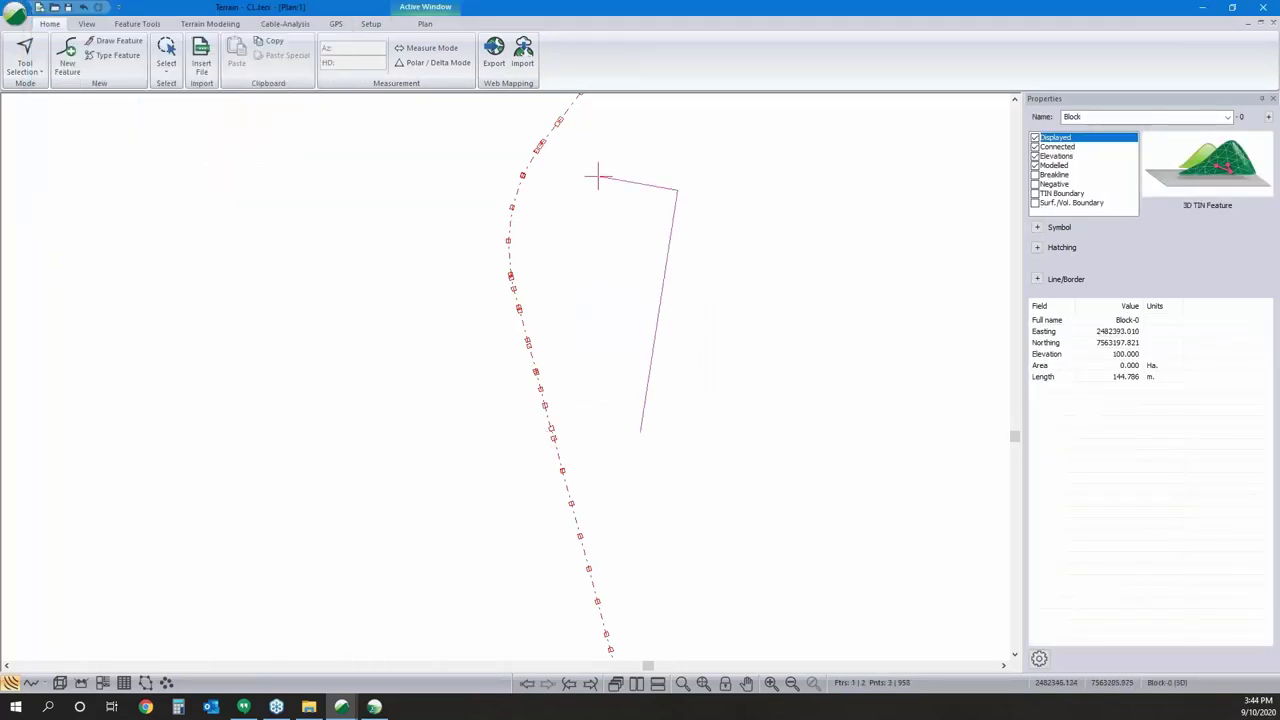
click(525, 140)
click(327, 290)
click(382, 515)
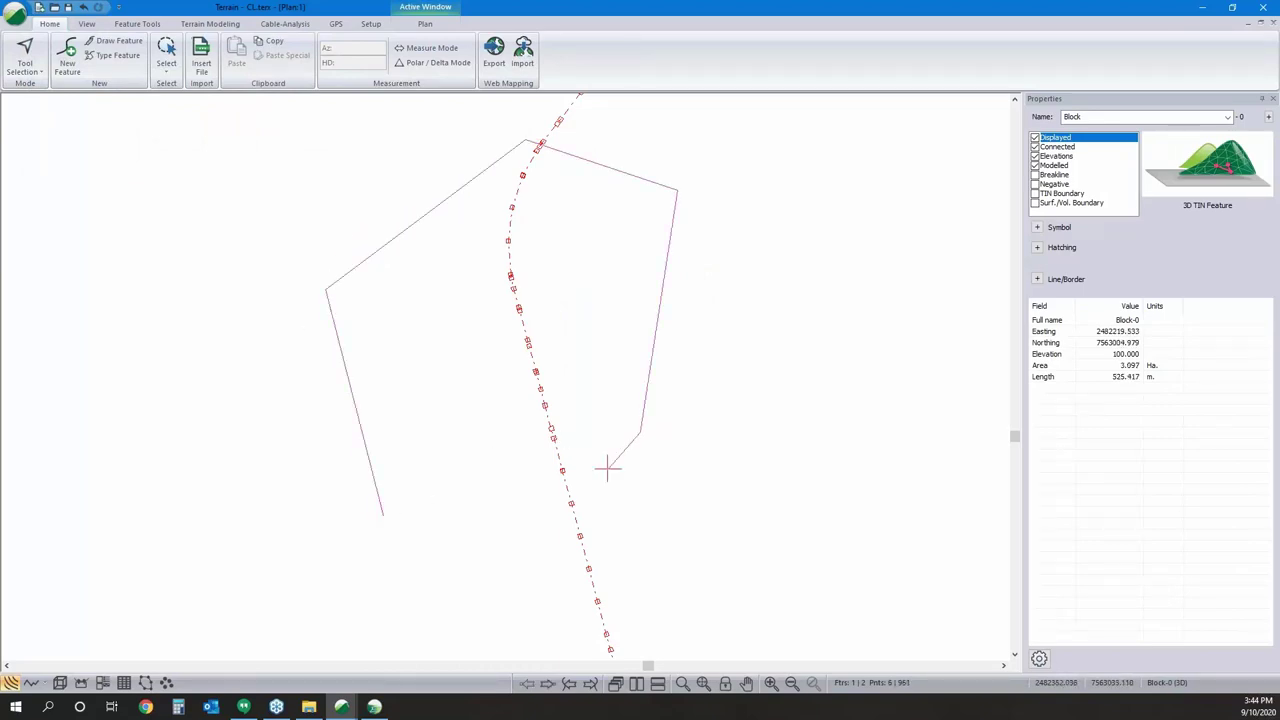
click(381, 516)
Return to selecting features and apply the Close modification to the Block feature.
right_click(459, 405)
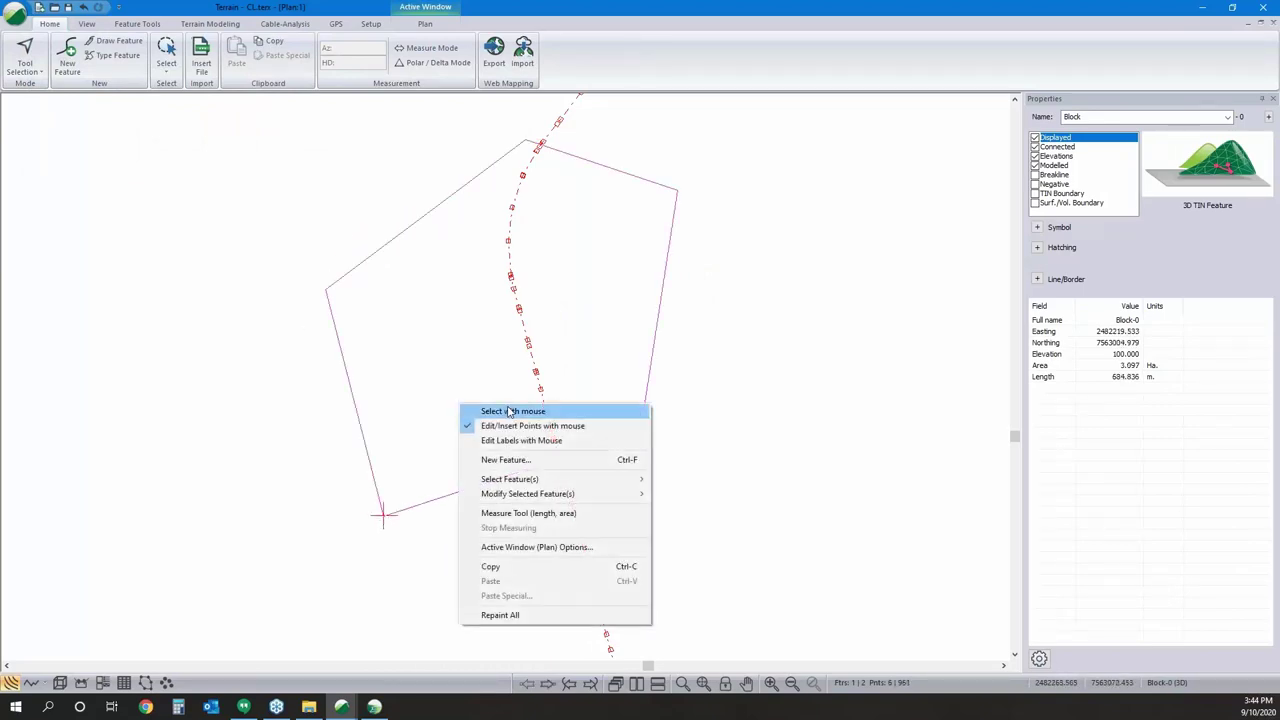
click(510, 411)
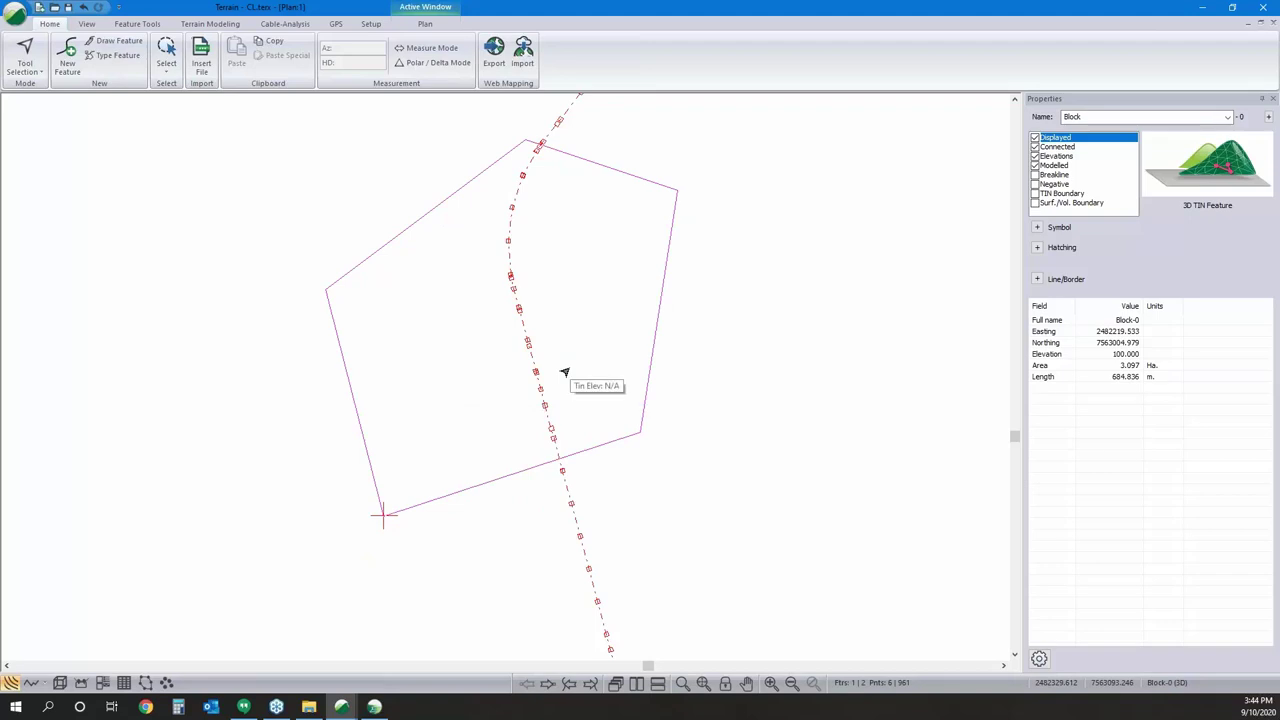
right_click(427, 383)
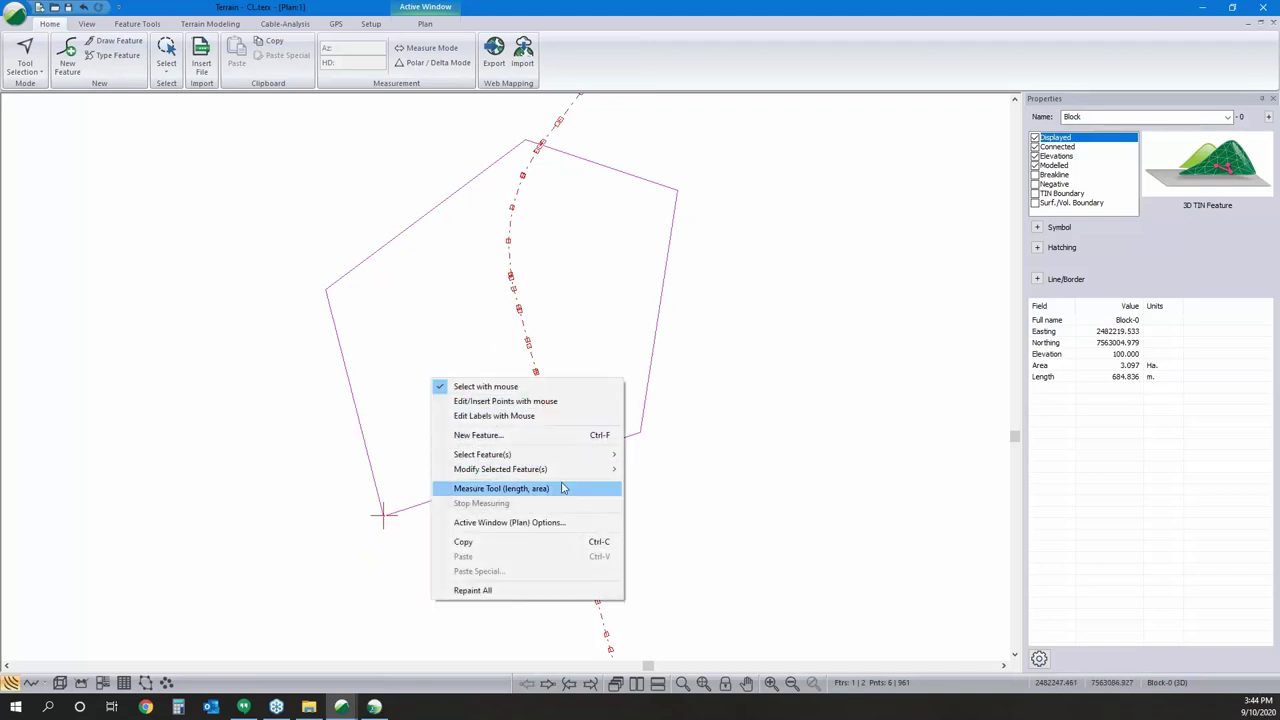
mouse_move(566, 469)
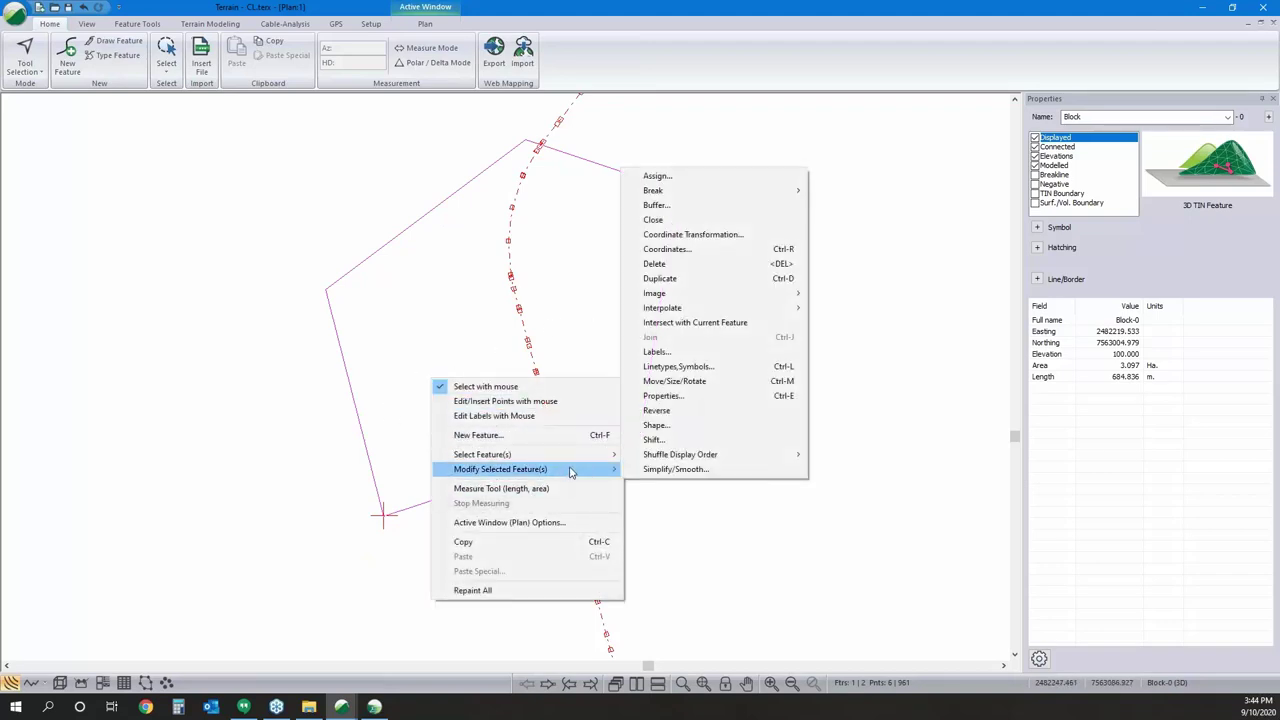
click(731, 220)
Examine the Arcview Shape polygon export options under the file name Block, including Selected features only, and leave them without exporting.
click(18, 15)
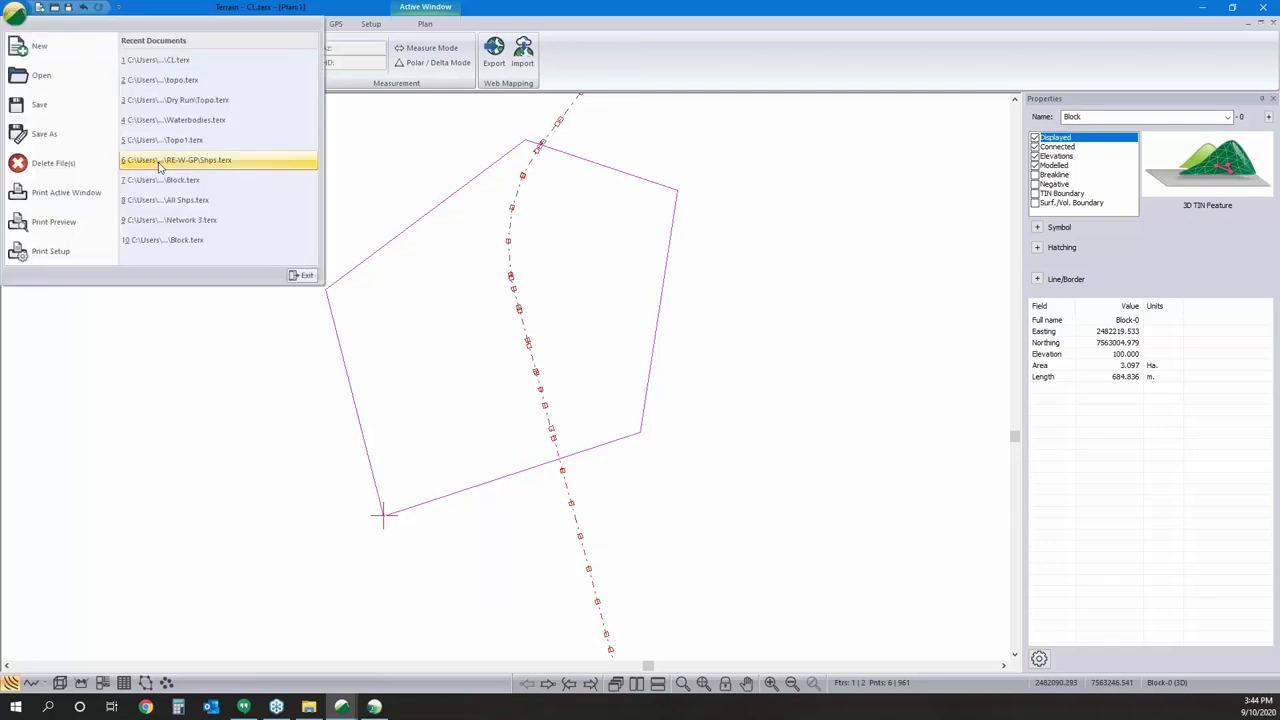
click(94, 133)
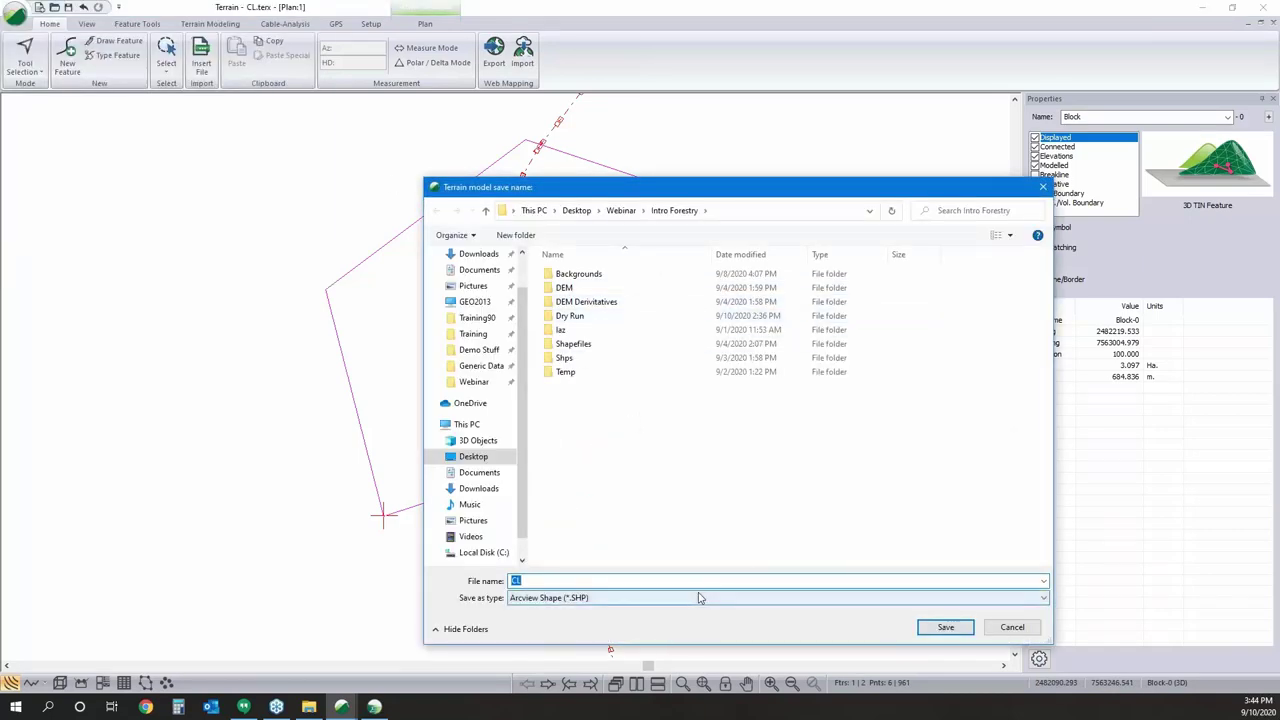
text(Block)
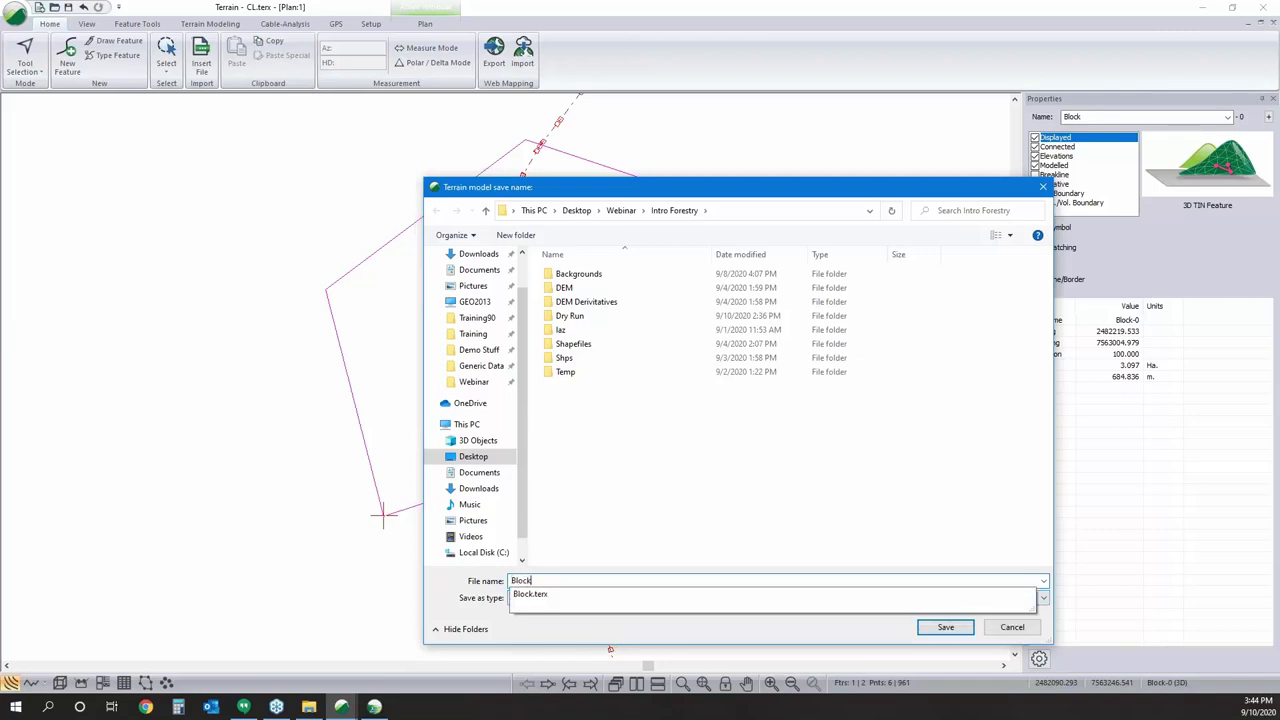
click(968, 523)
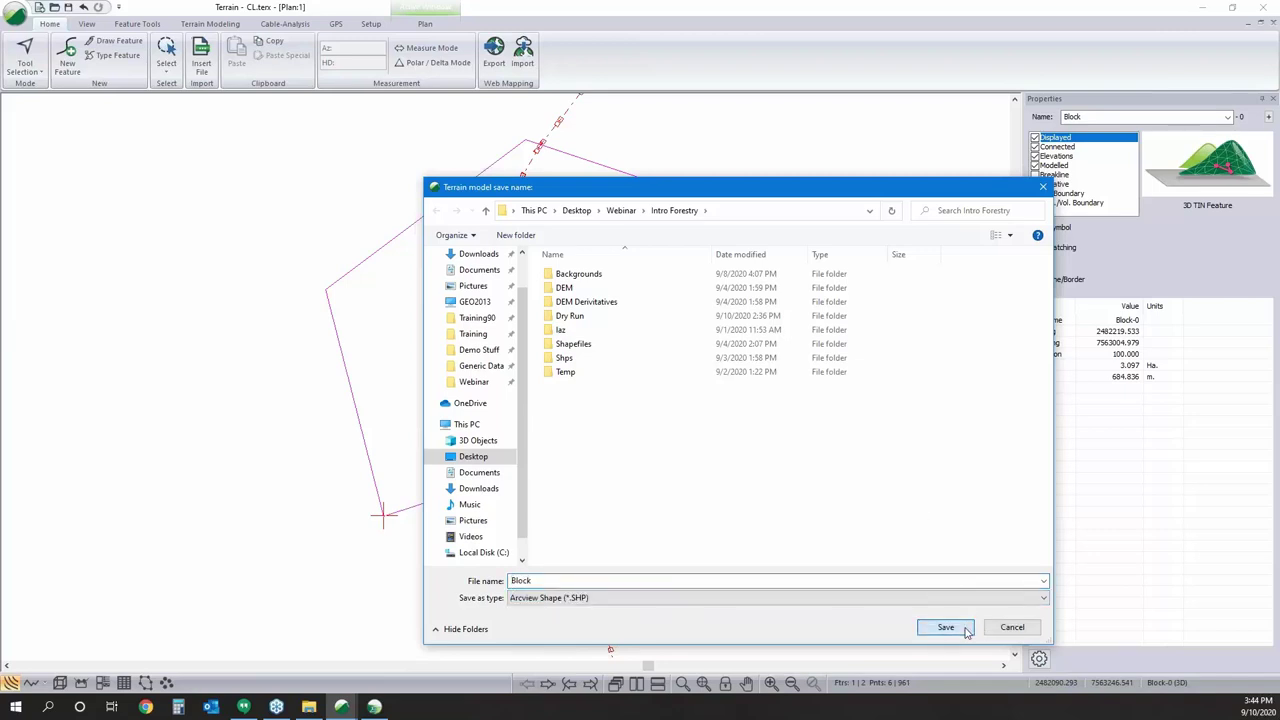
click(965, 629)
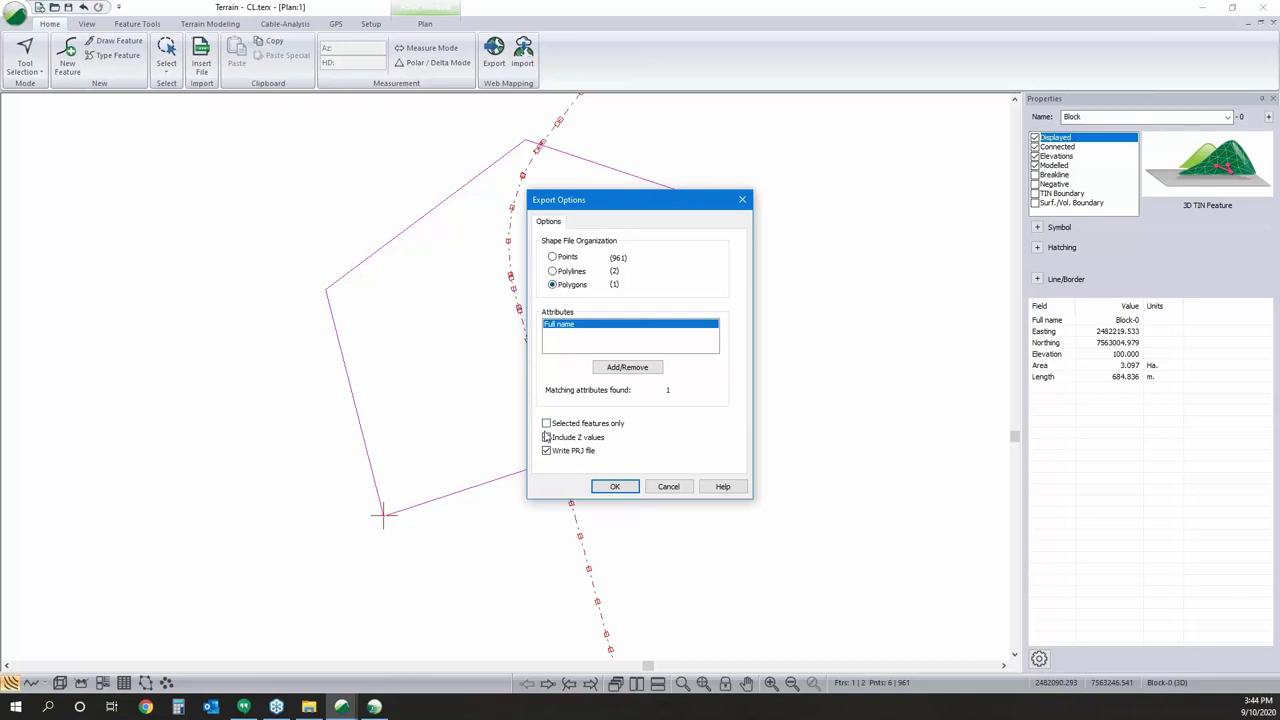
click(547, 424)
click(667, 487)
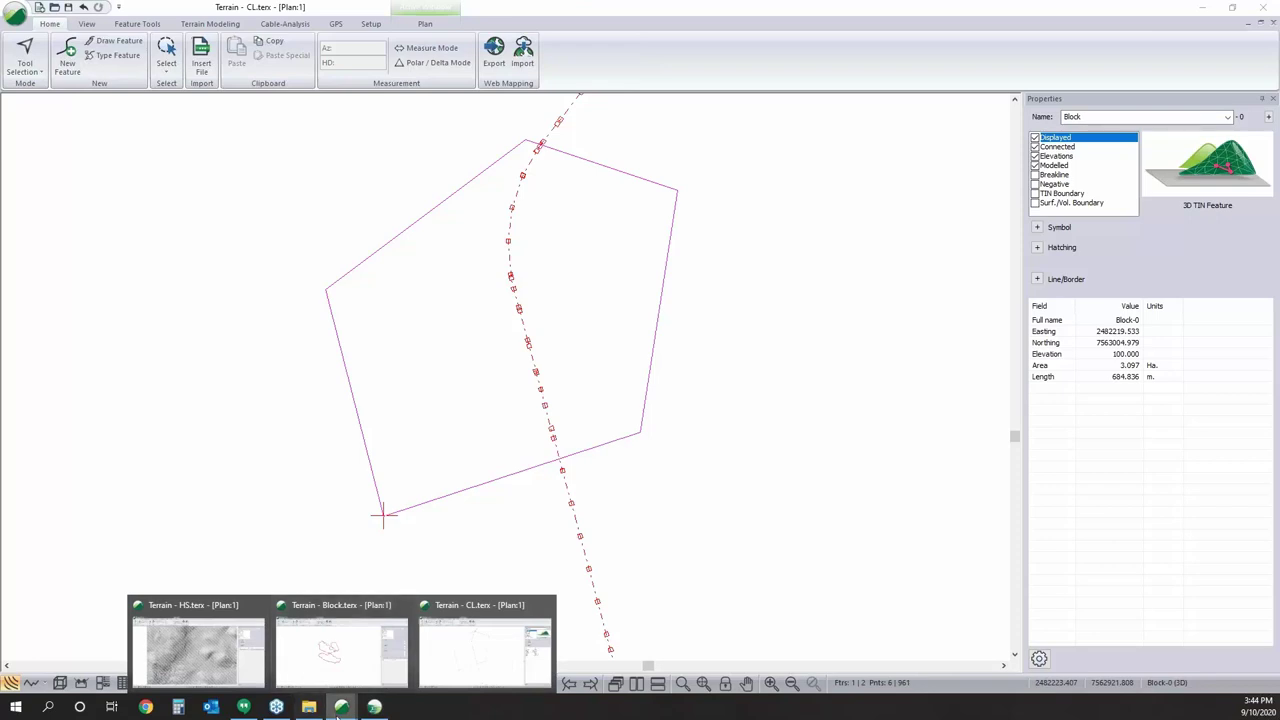
Switch back to the Location road design and close the culvert and volume data windows.
click(375, 708)
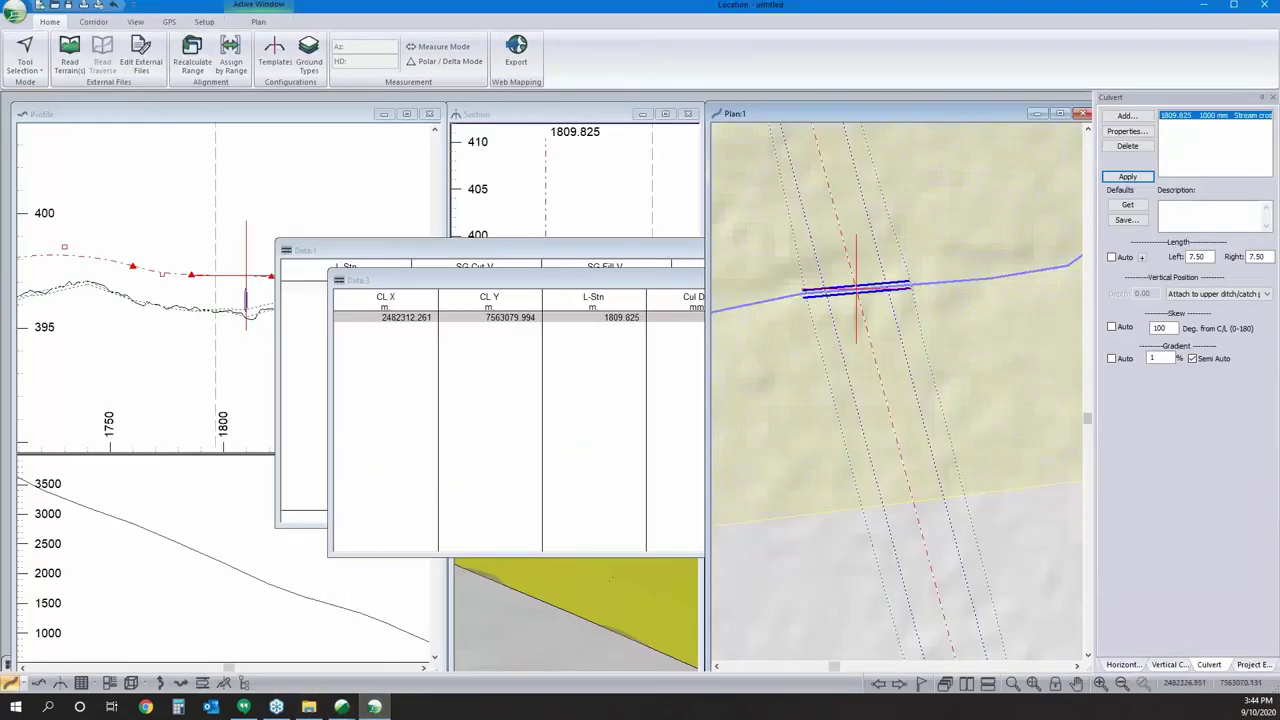
right_click(927, 377)
click(955, 385)
scroll(934, 366, down, 3)
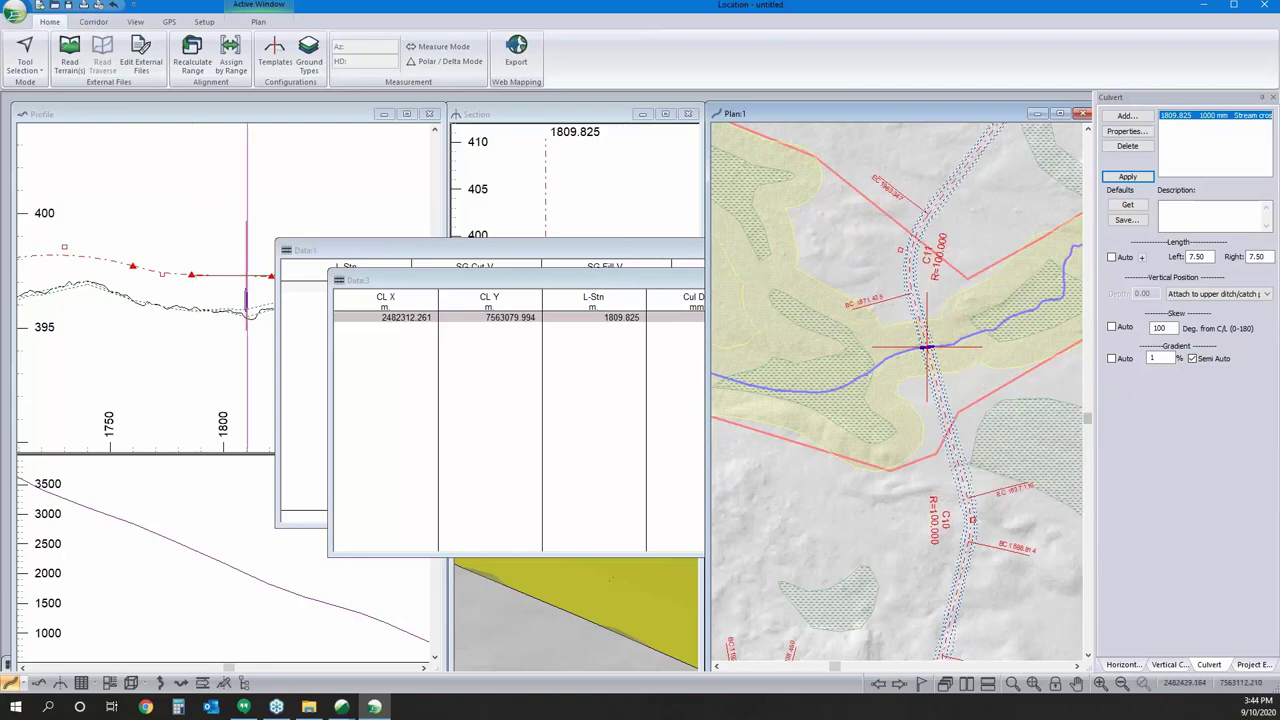
scroll(995, 375, down, 2)
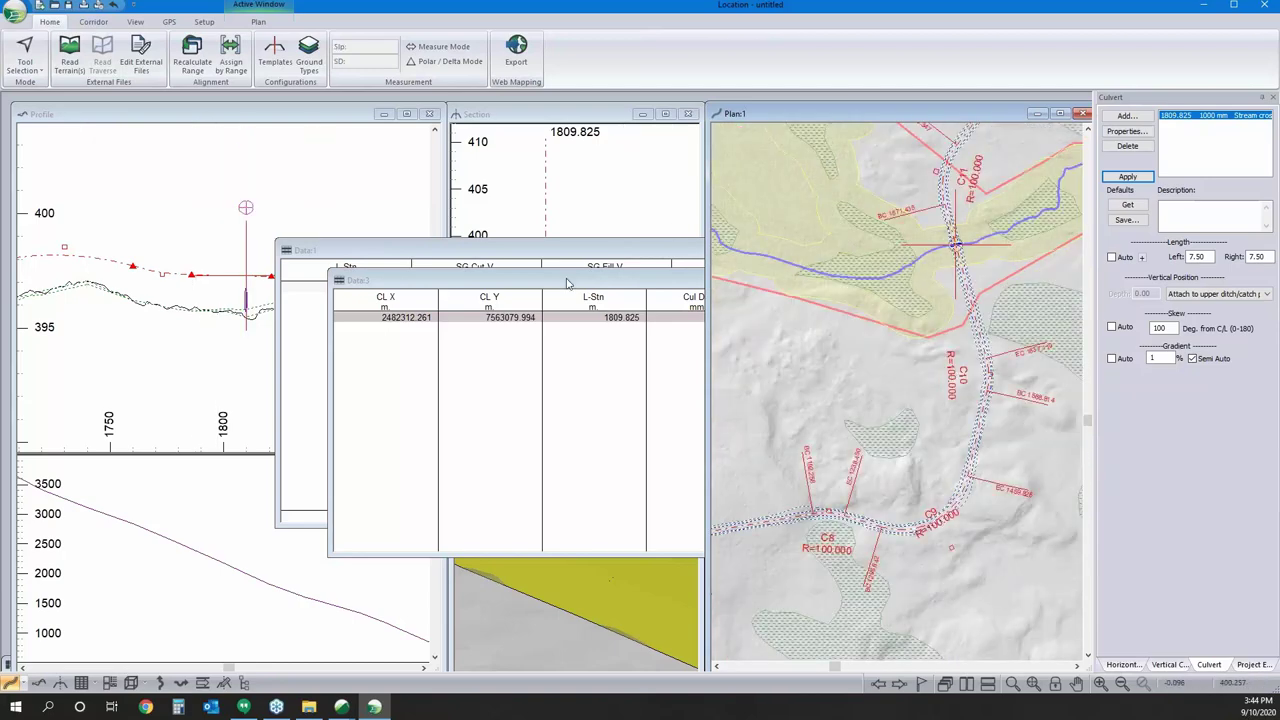
click(81, 683)
click(855, 280)
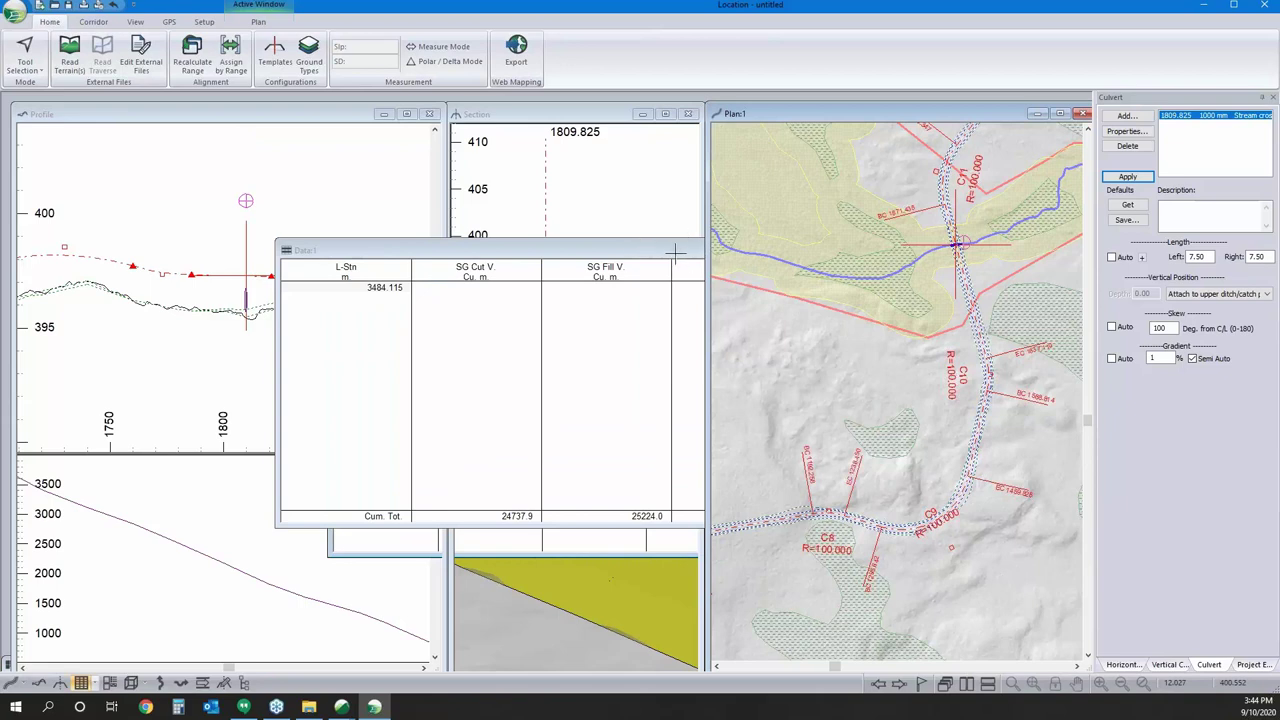
click(672, 247)
click(900, 500)
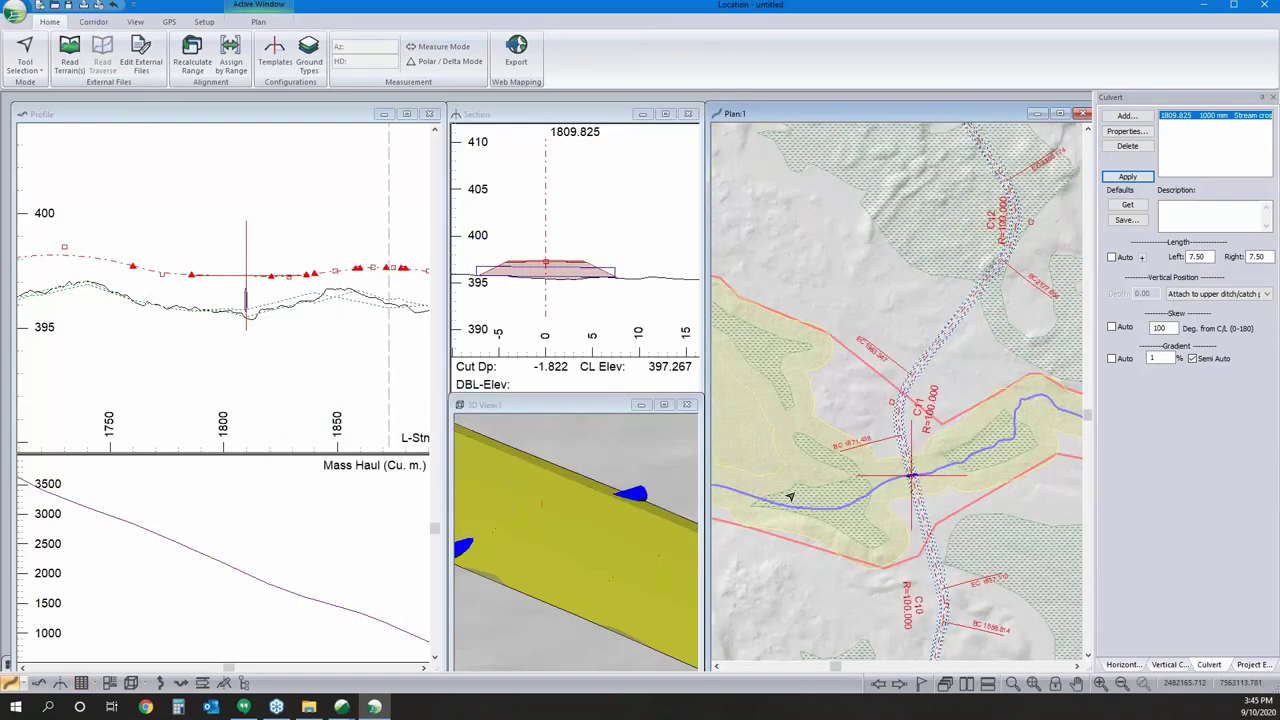
Minimize the 3D view and examine the plan, profile and cross-sections along the road's earlier curves, from C8 back to C1.
middle_drag(794, 491, 878, 397)
scroll(860, 372, up, 2)
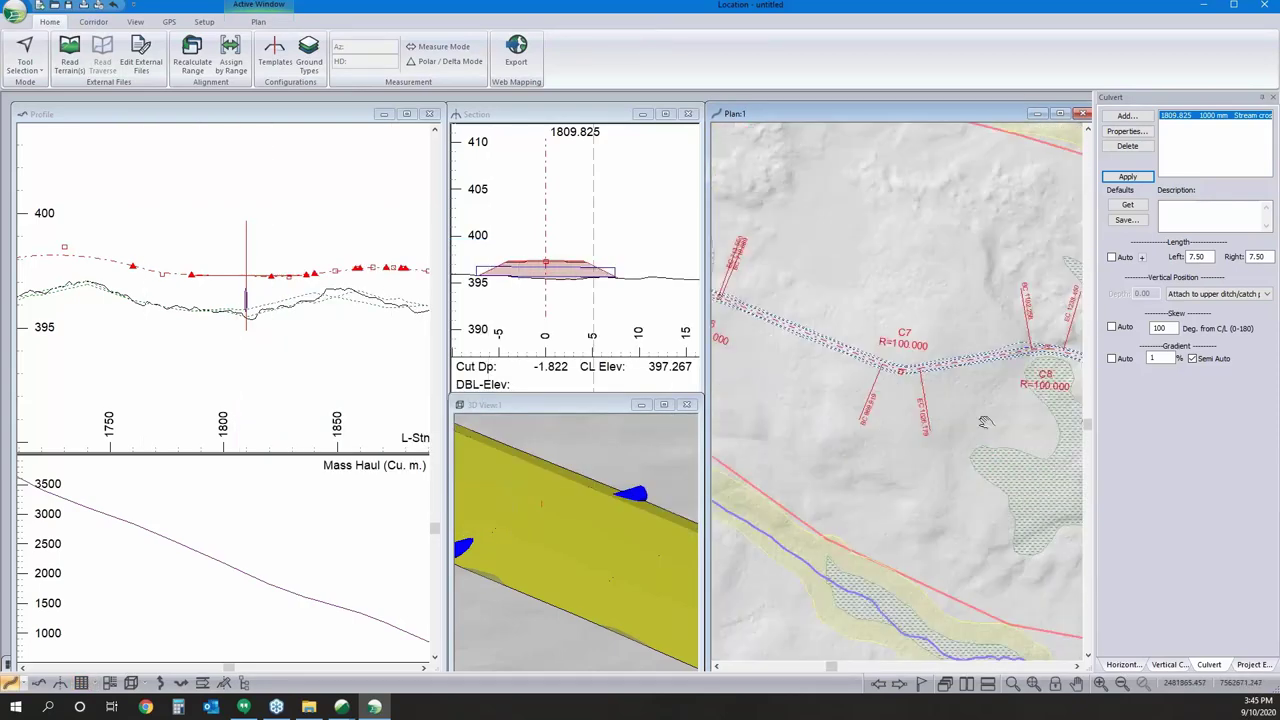
scroll(880, 338, up, 2)
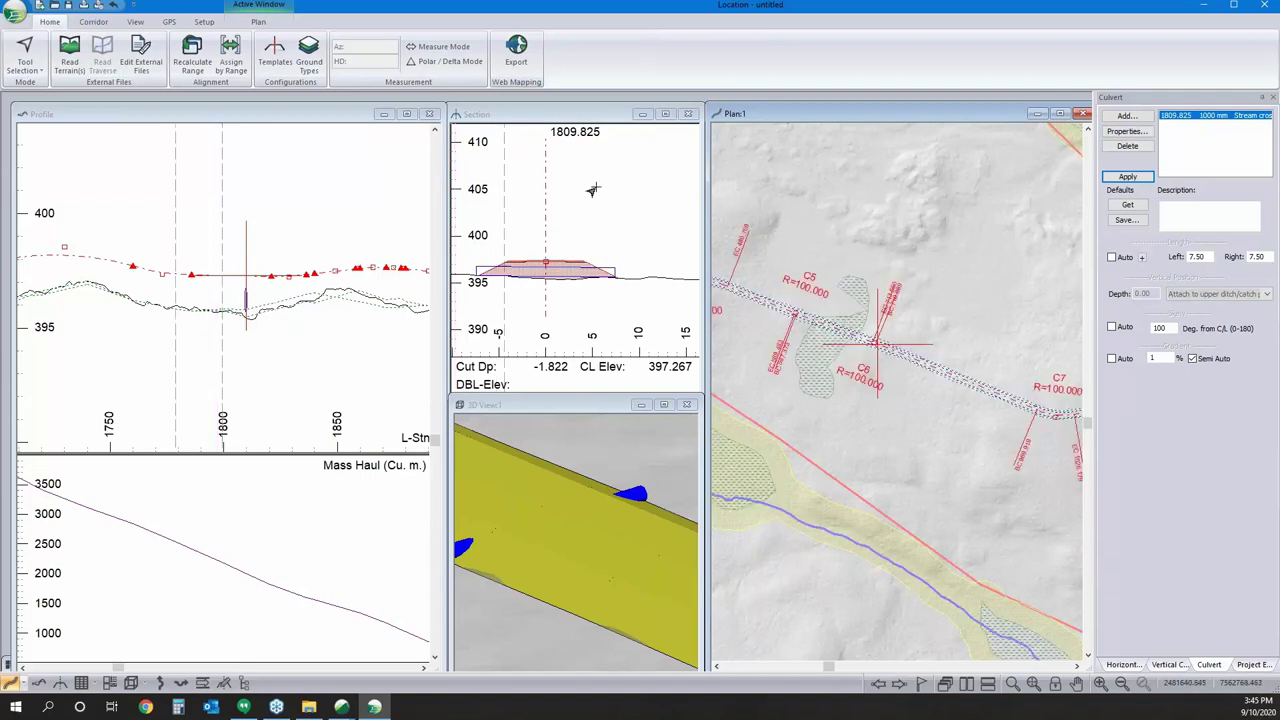
click(558, 263)
scroll(558, 263, down, 3)
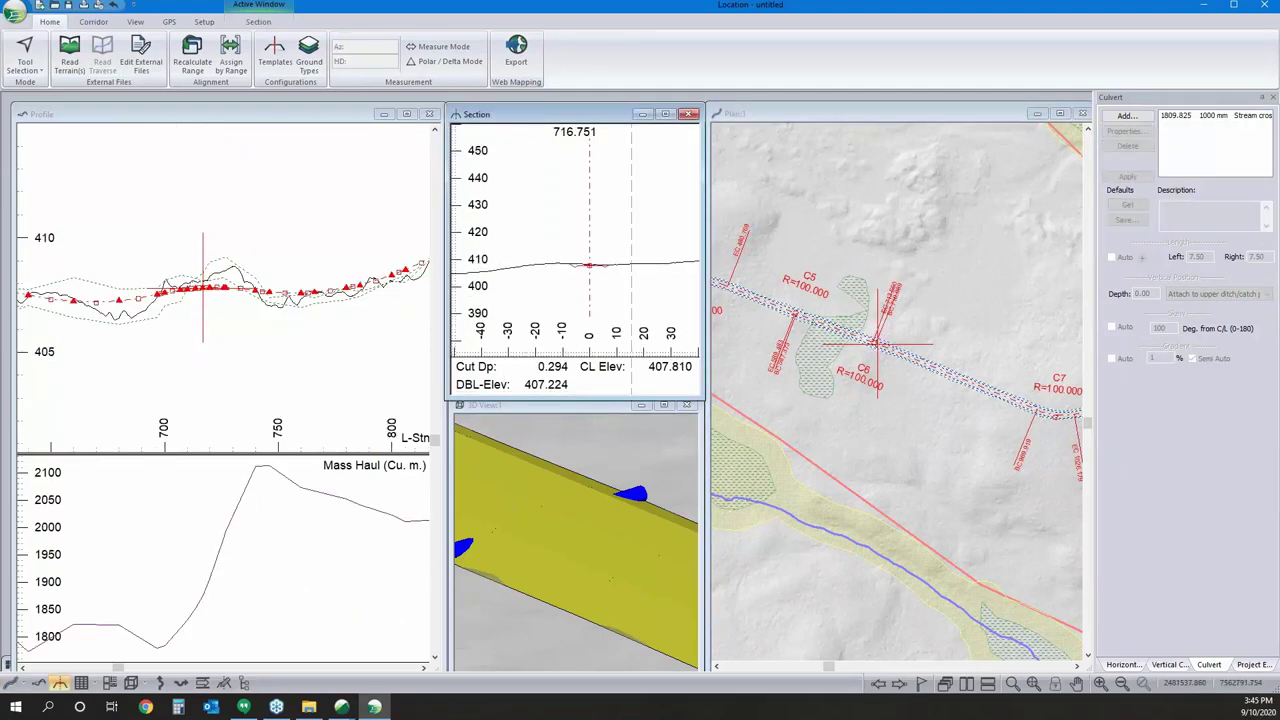
click(641, 404)
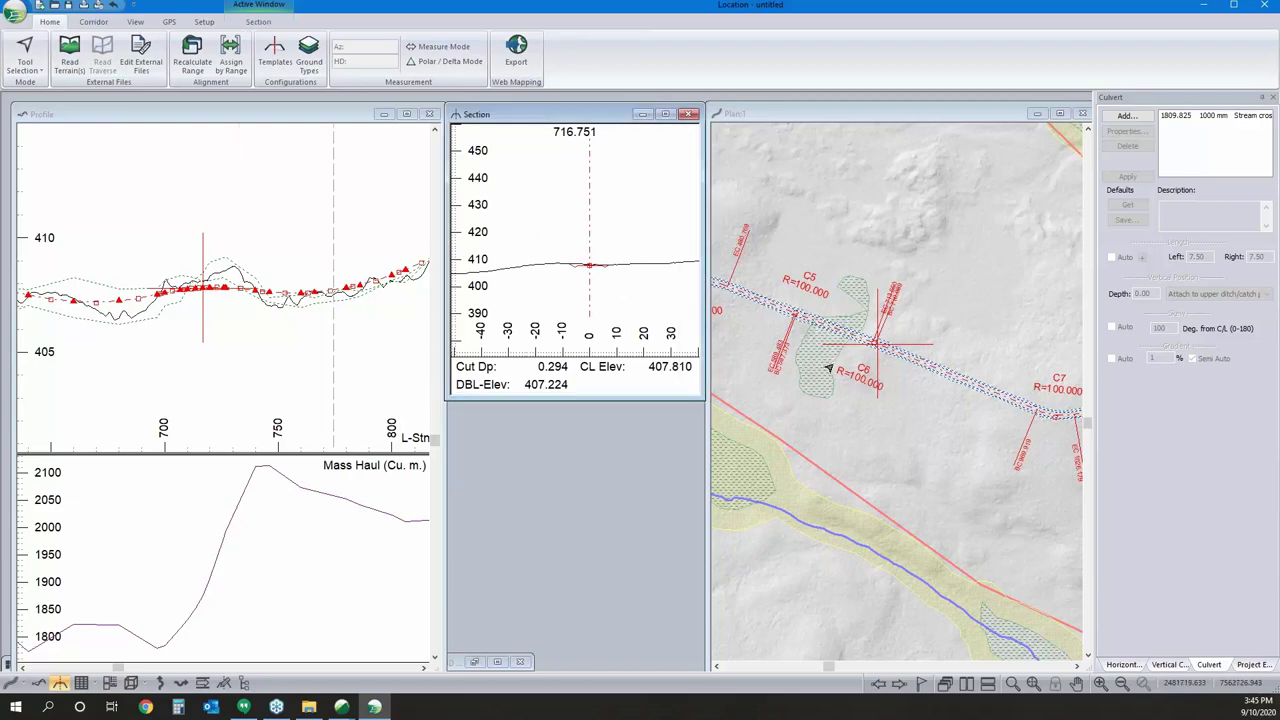
middle_drag(840, 357, 865, 395)
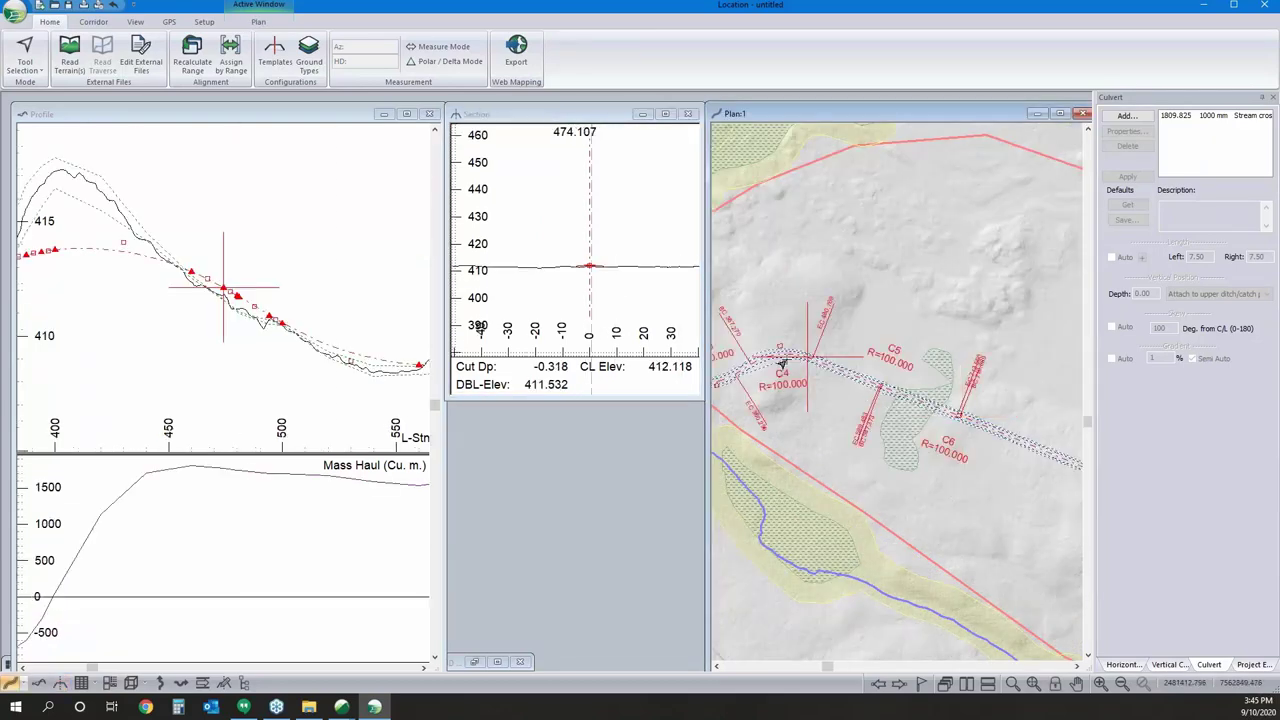
middle_drag(771, 358, 903, 342)
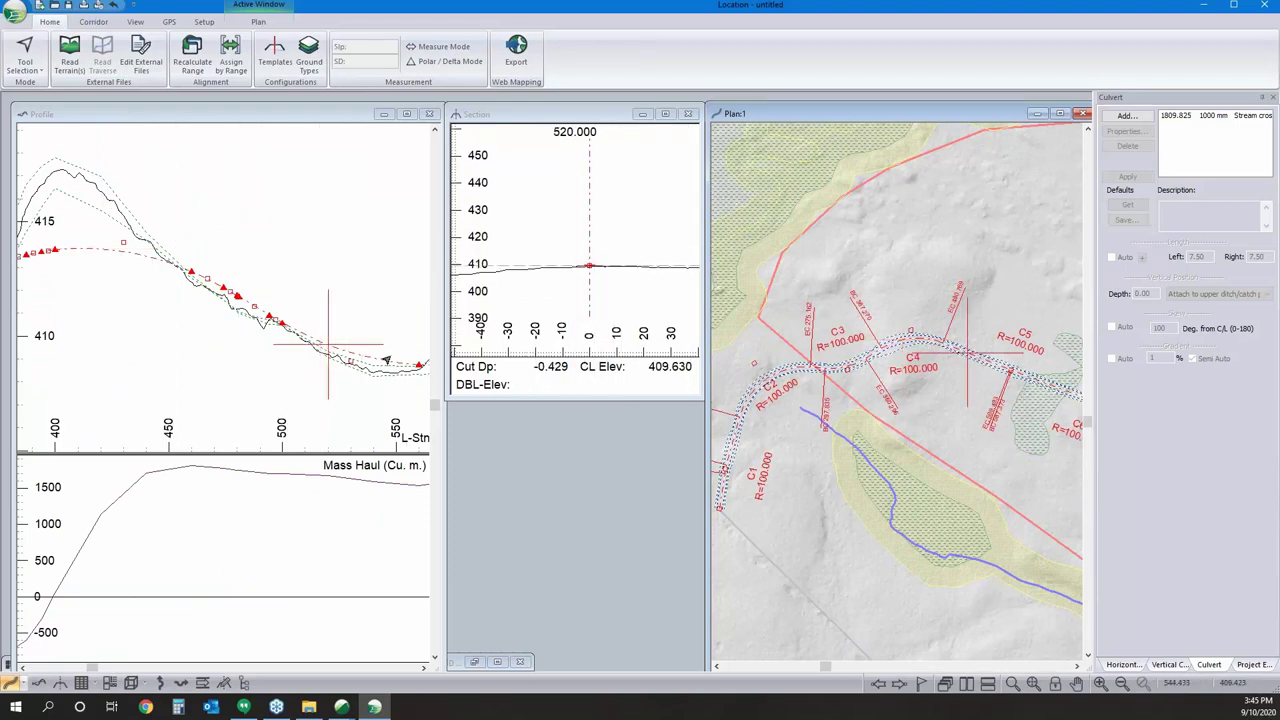
click(400, 368)
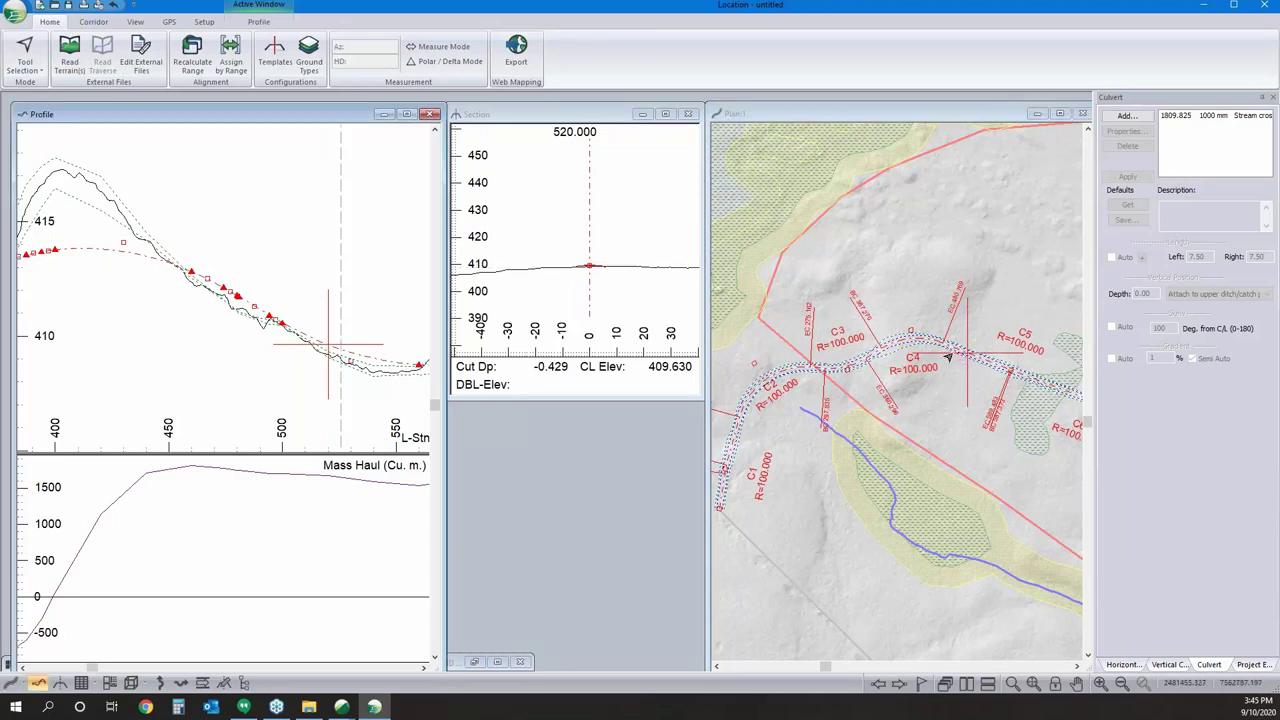
scroll(903, 380, down, 2)
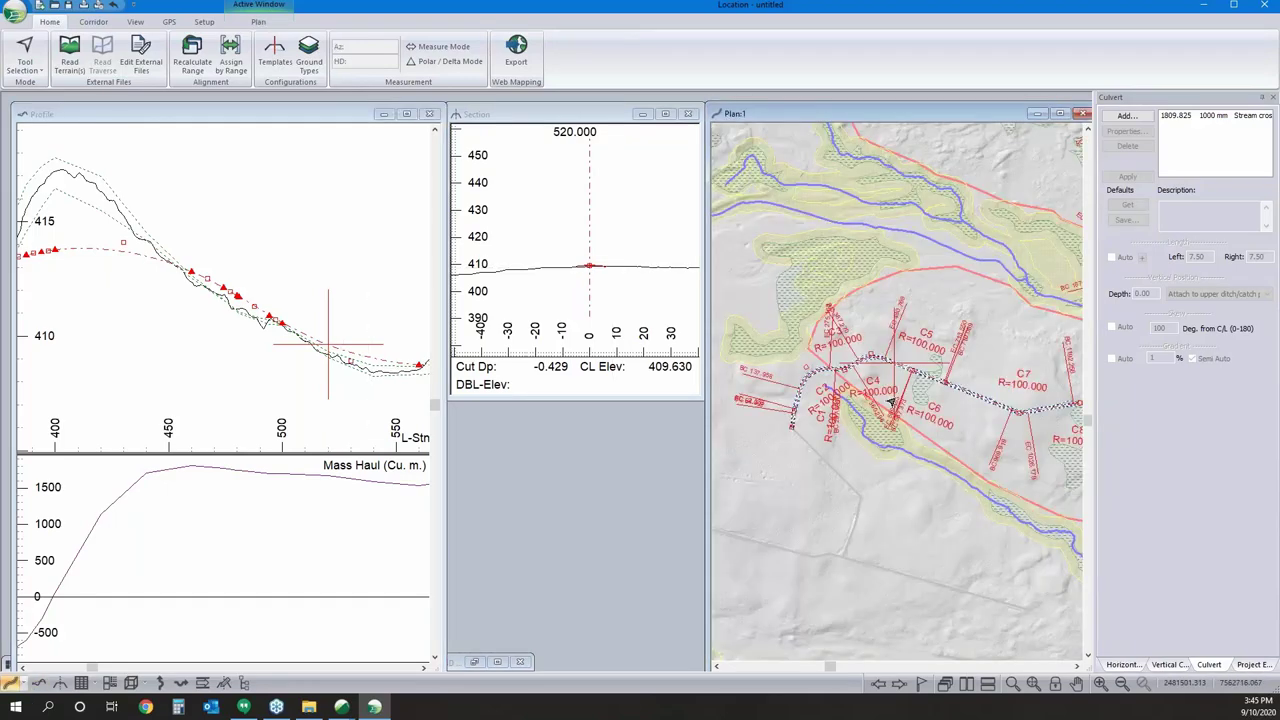
middle_drag(1000, 408, 886, 340)
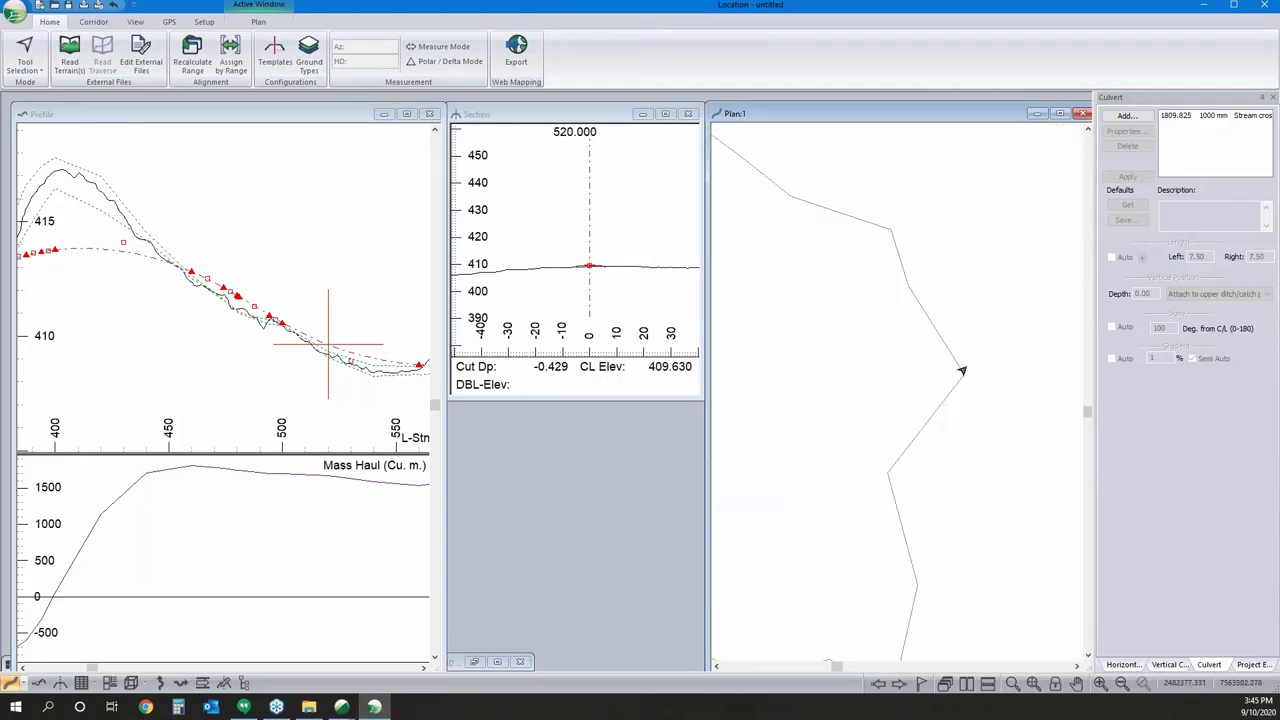
Examine the profile and cross-sections where the road crosses the wetland around curve C12.
click(948, 378)
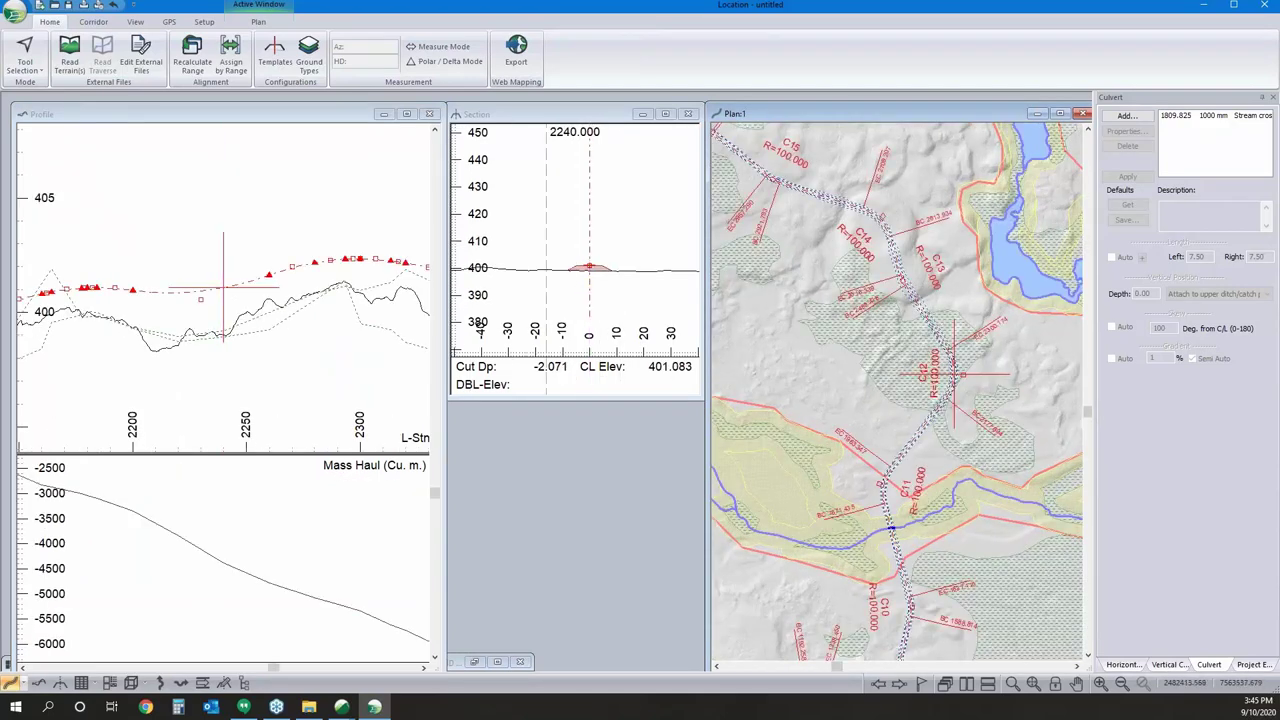
scroll(223, 287, down, 3)
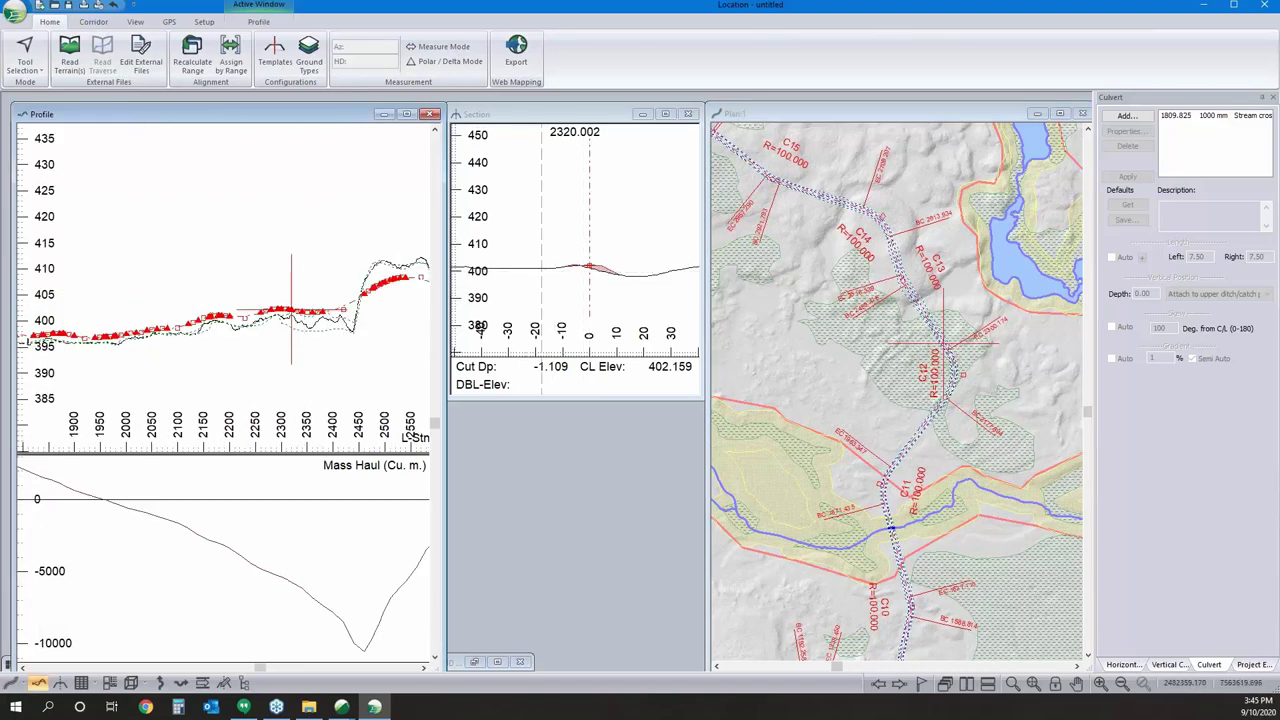
scroll(928, 388, up, 2)
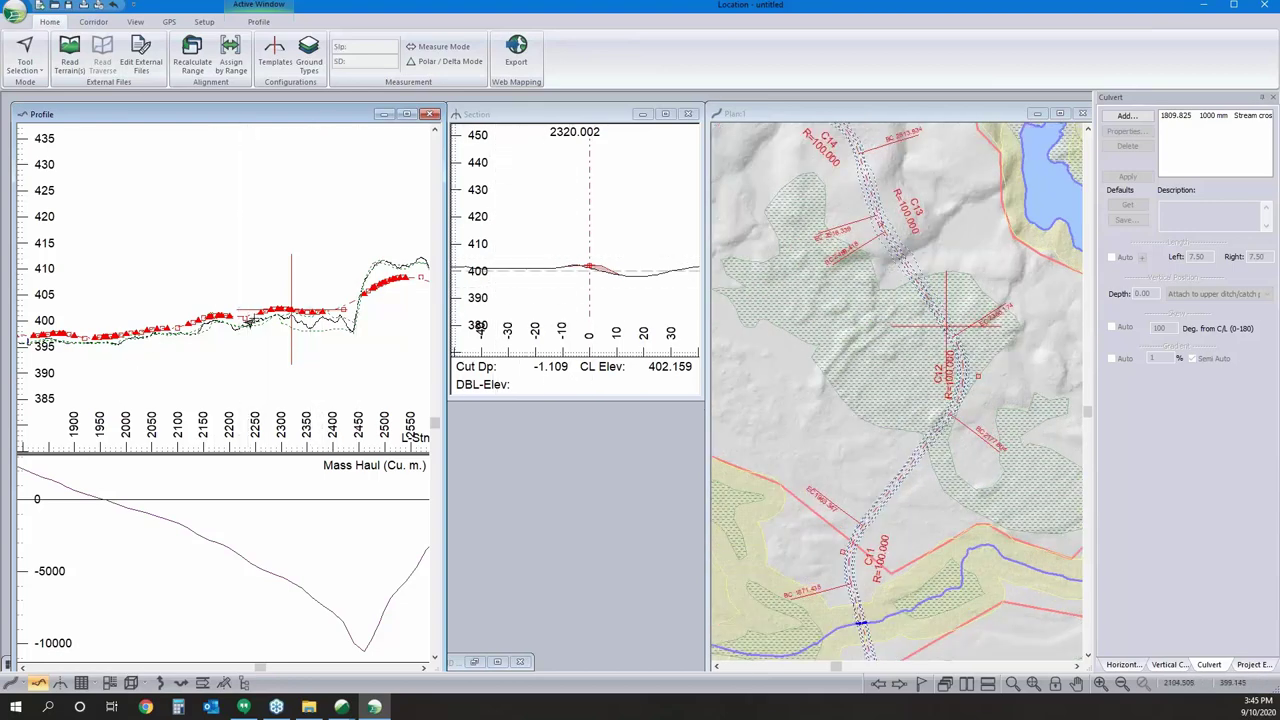
mouse_move(300, 325)
click(934, 412)
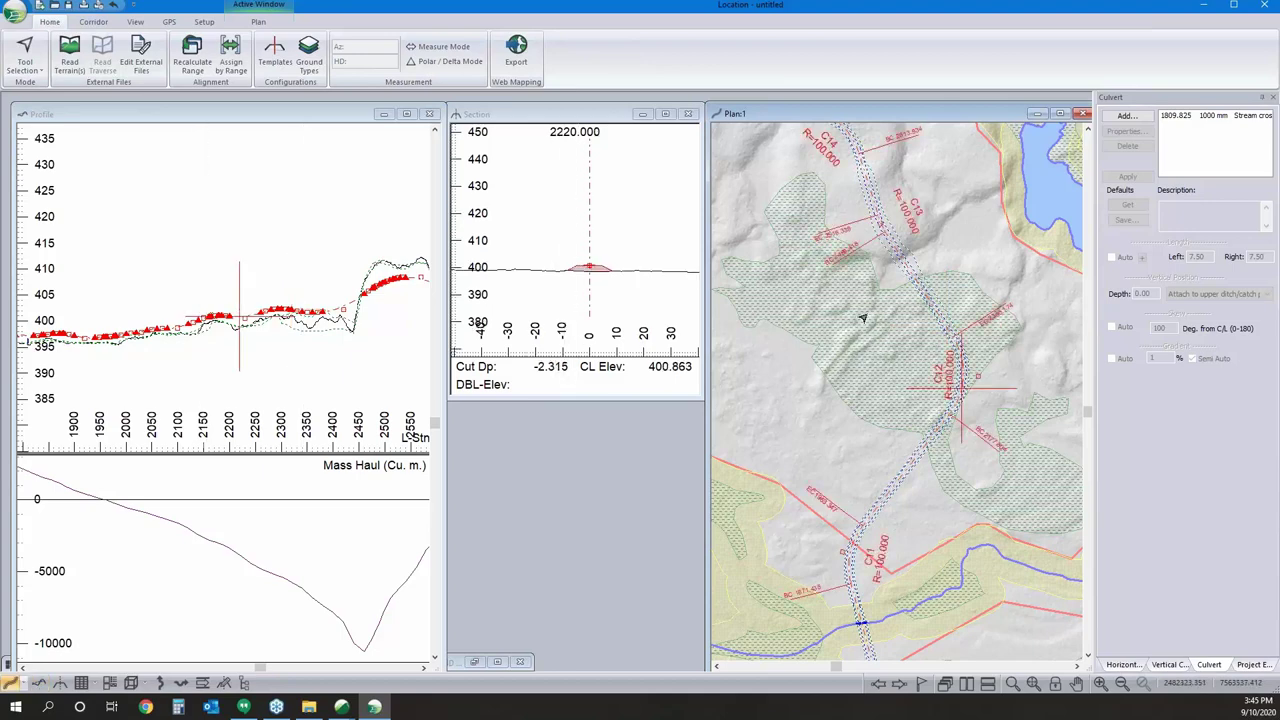
Move the intersection point of curve C12 west out of the wetland, accept removal of the vertical curves that no longer fit, and leave point editing.
right_click(920, 272)
click(950, 294)
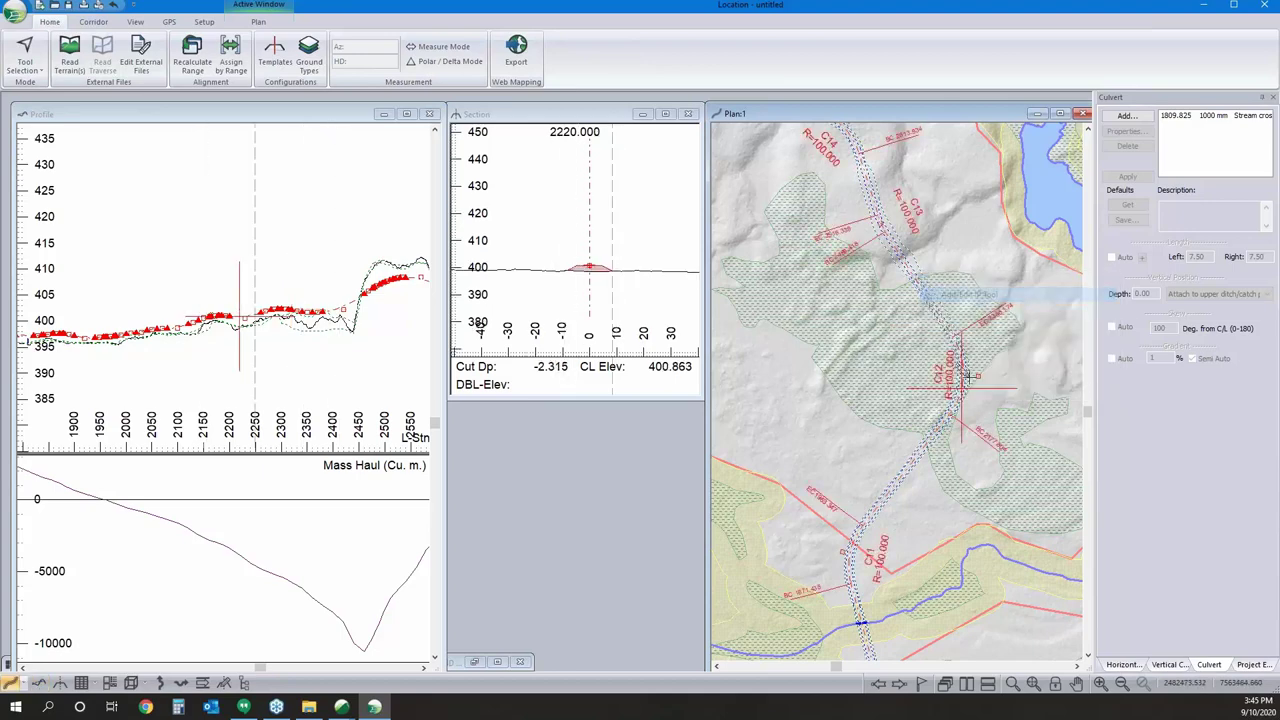
drag(968, 376, 822, 388)
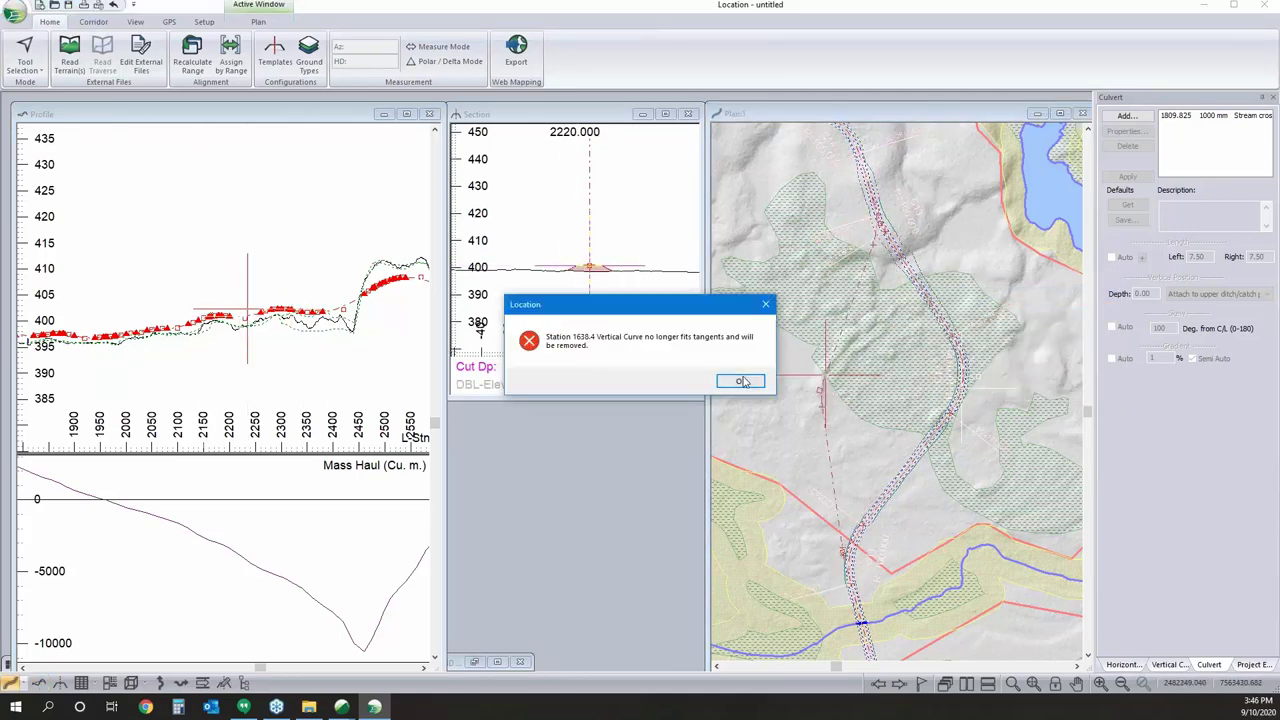
click(742, 382)
click(741, 382)
click(741, 382)
click(741, 382)
click(741, 382)
click(741, 381)
click(739, 380)
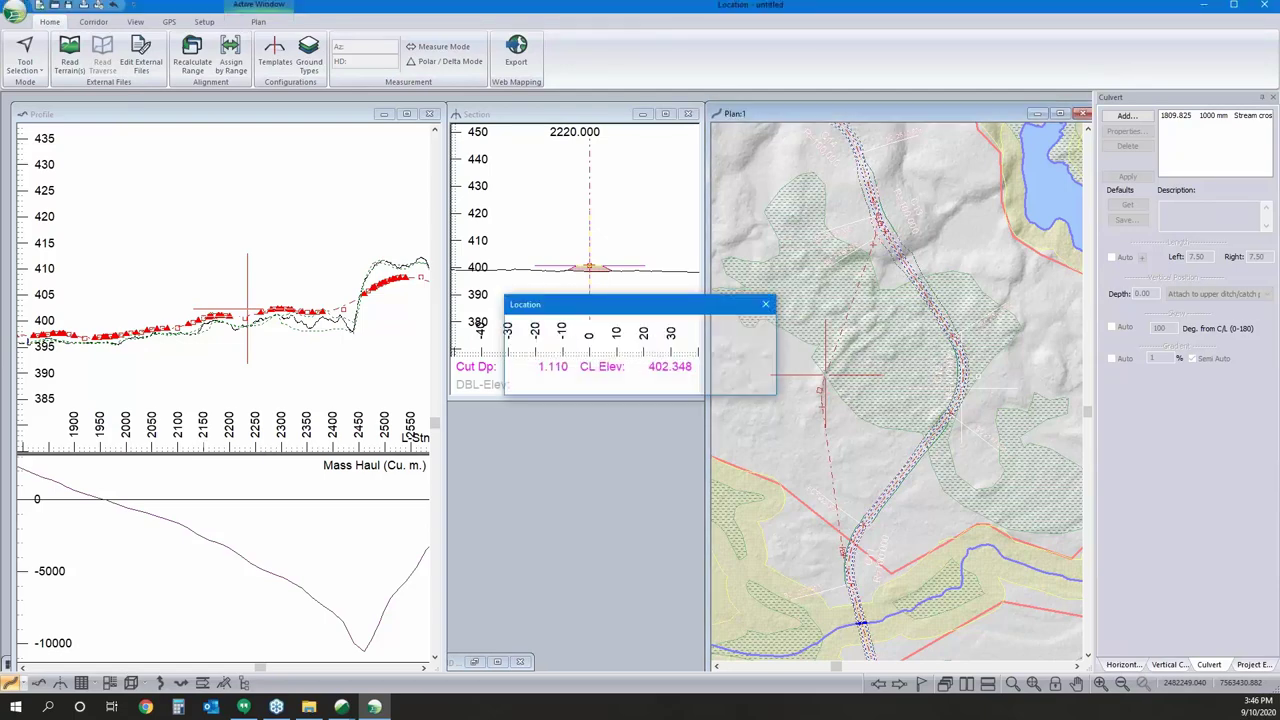
click(741, 381)
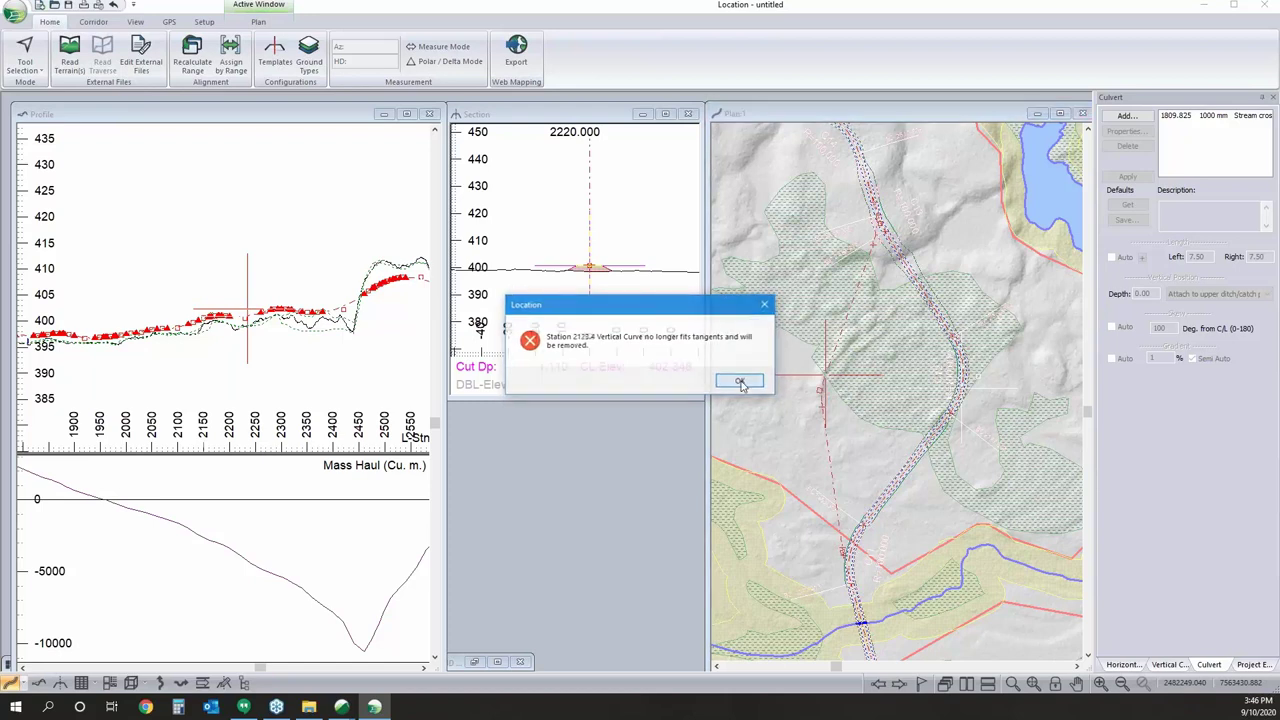
click(741, 381)
click(741, 381)
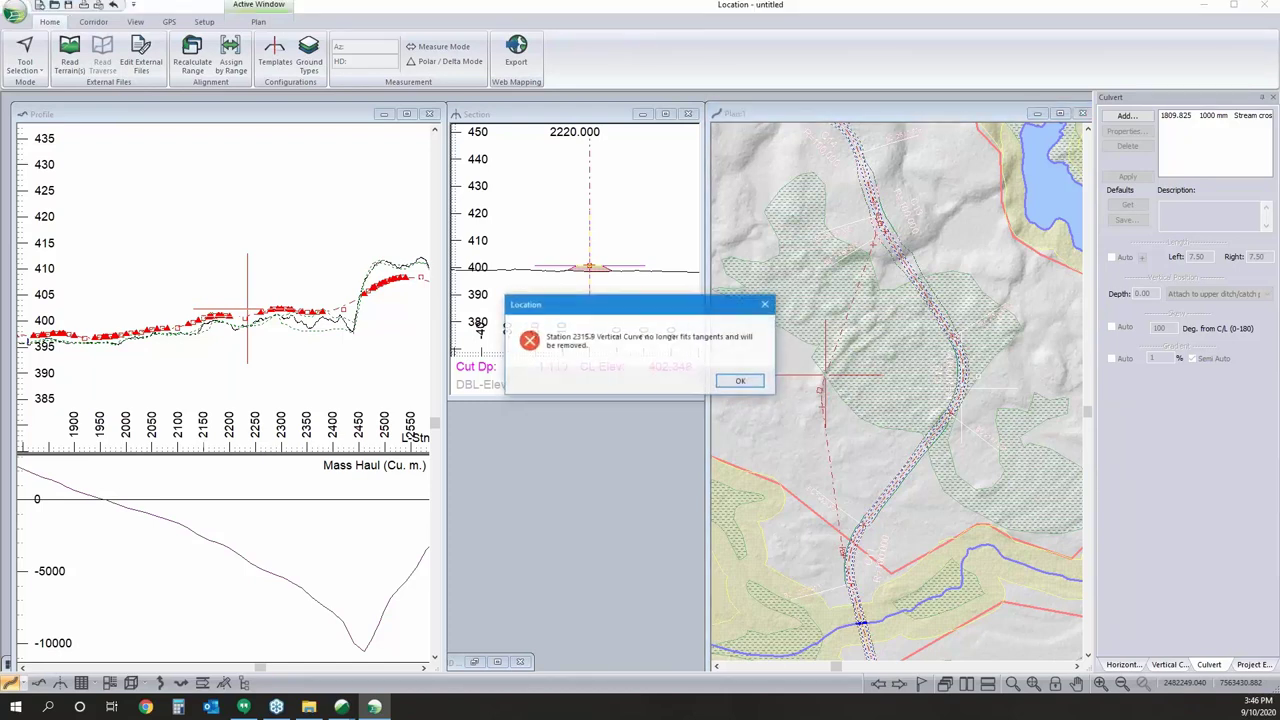
click(741, 381)
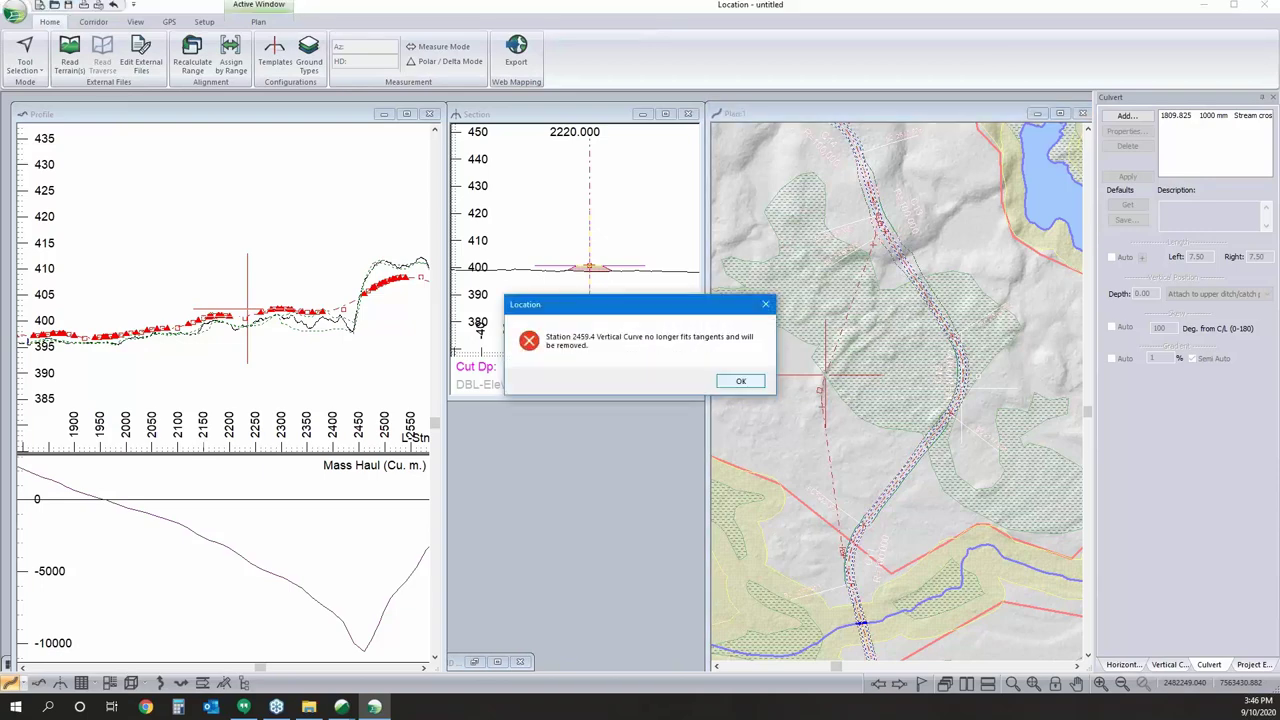
click(741, 381)
click(741, 381)
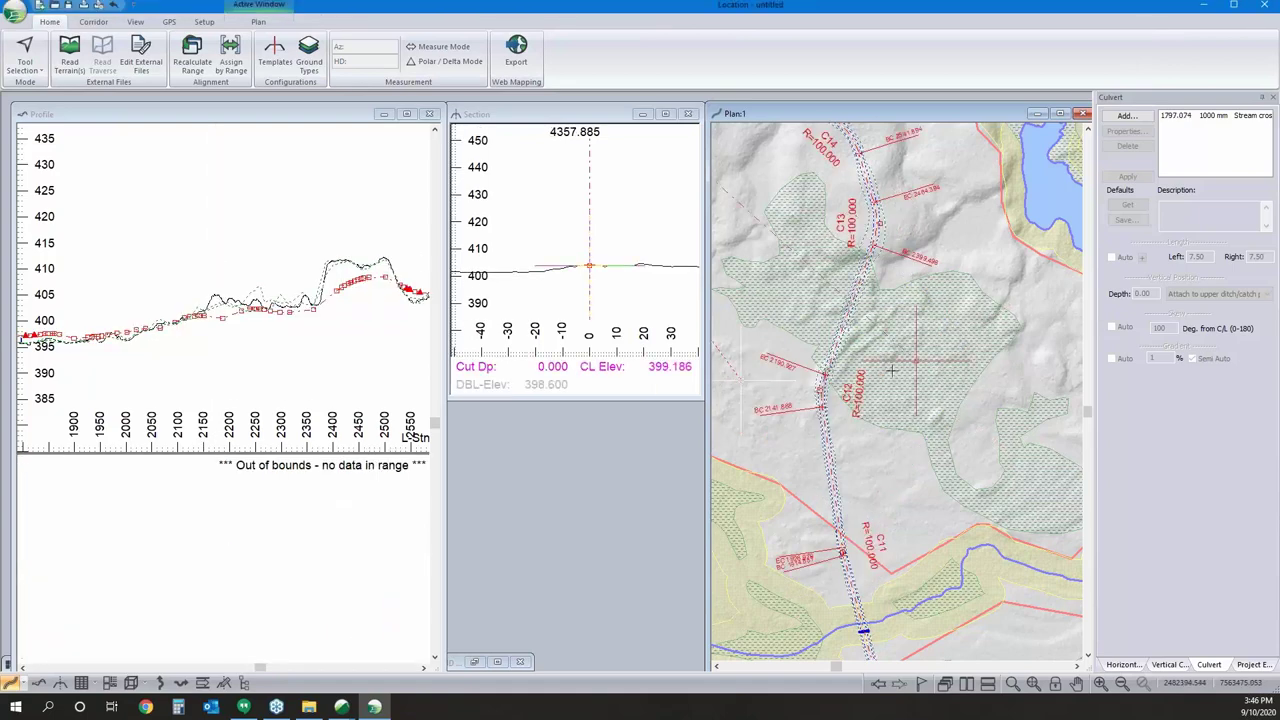
mouse_move(805, 377)
key(Return)
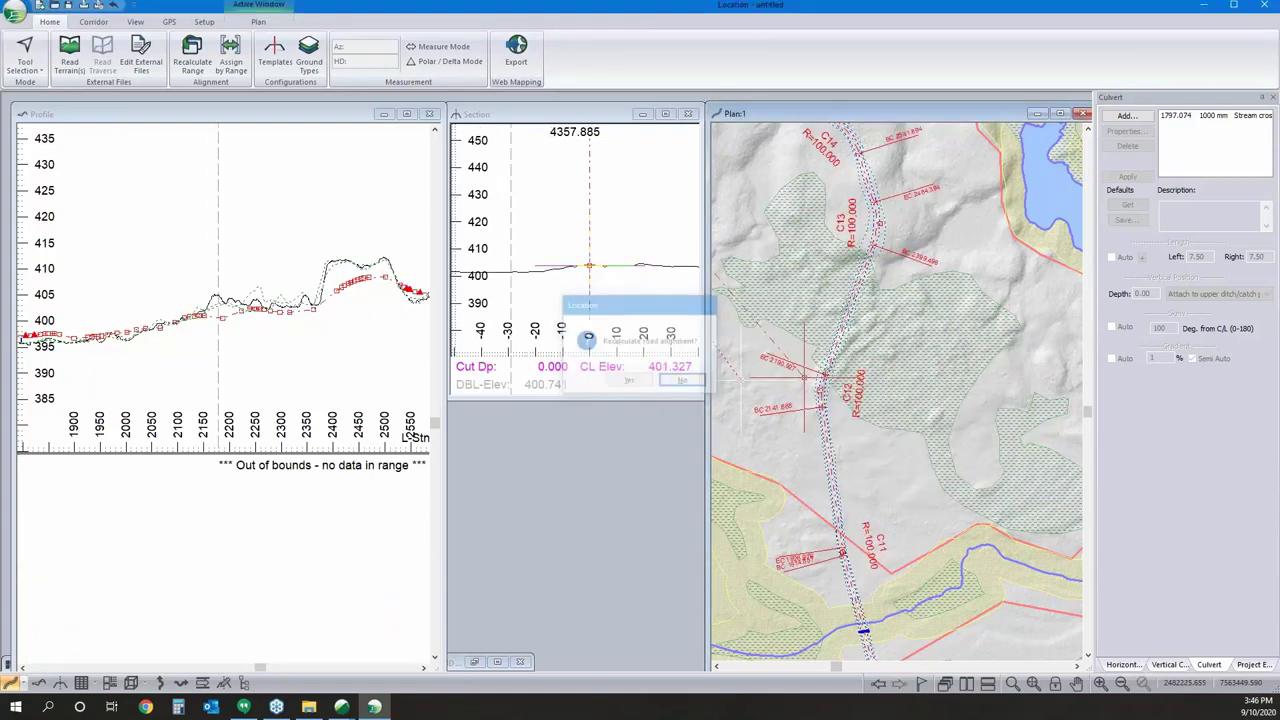
right_click(924, 322)
click(980, 349)
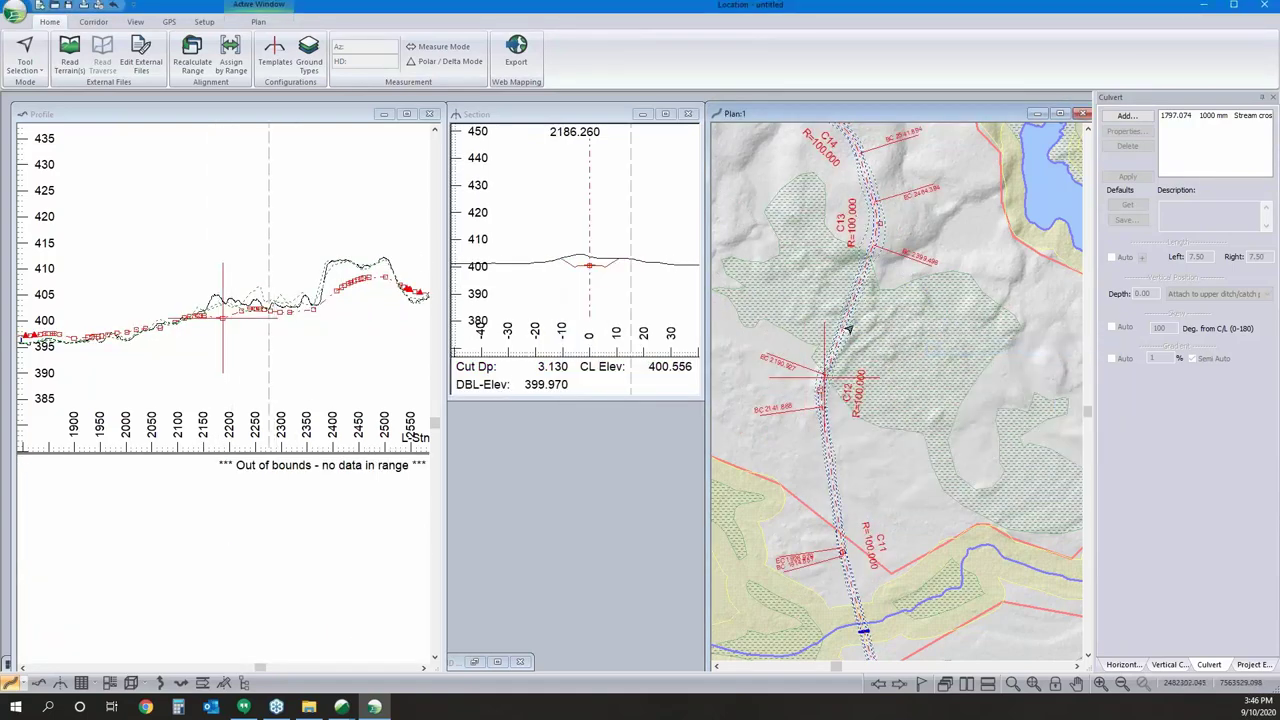
Examine the relocated alignment, its sections and its profile from curve C13 down to the stream crossing.
click(855, 290)
click(830, 347)
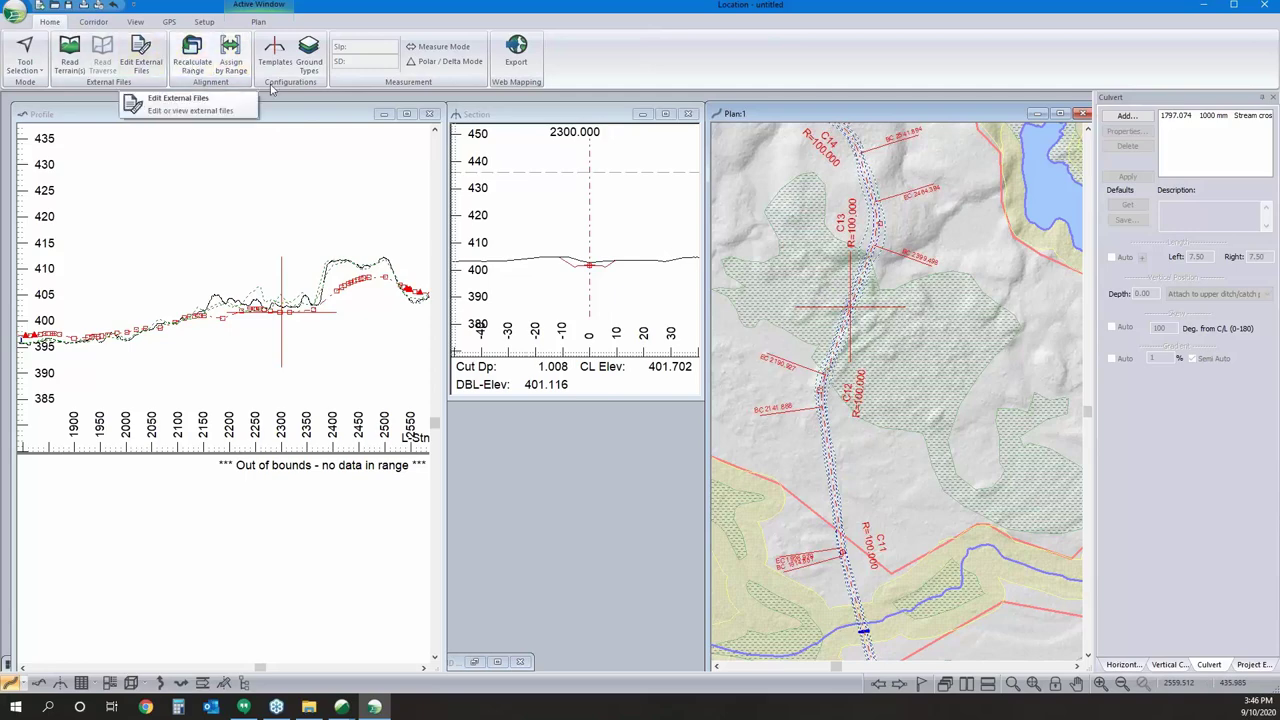
scroll(816, 425, up, 3)
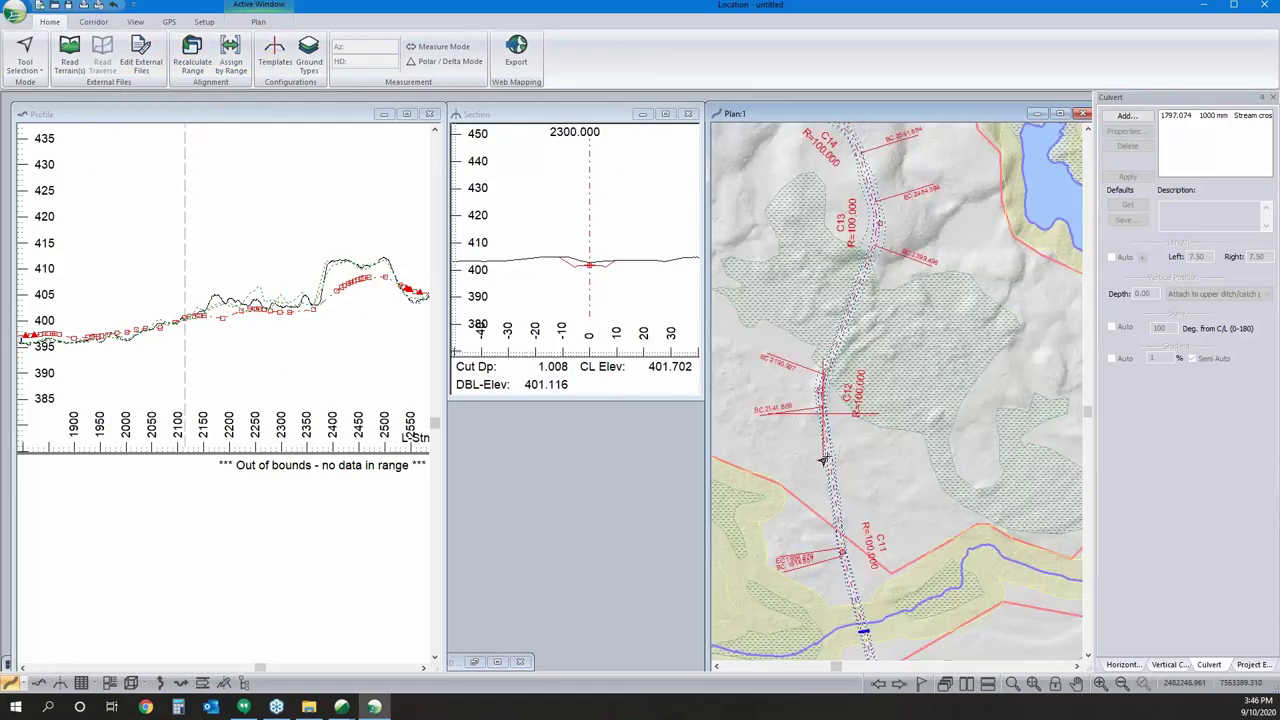
click(142, 326)
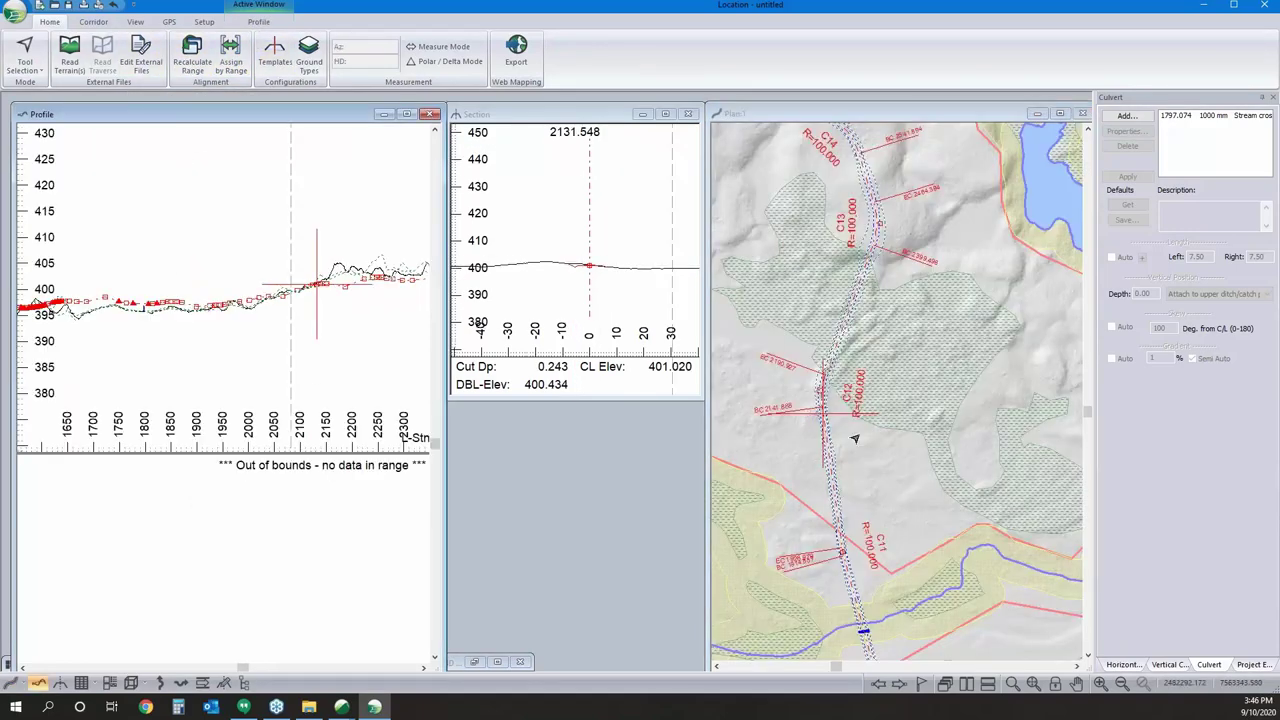
click(851, 434)
middle_drag(851, 434, 901, 244)
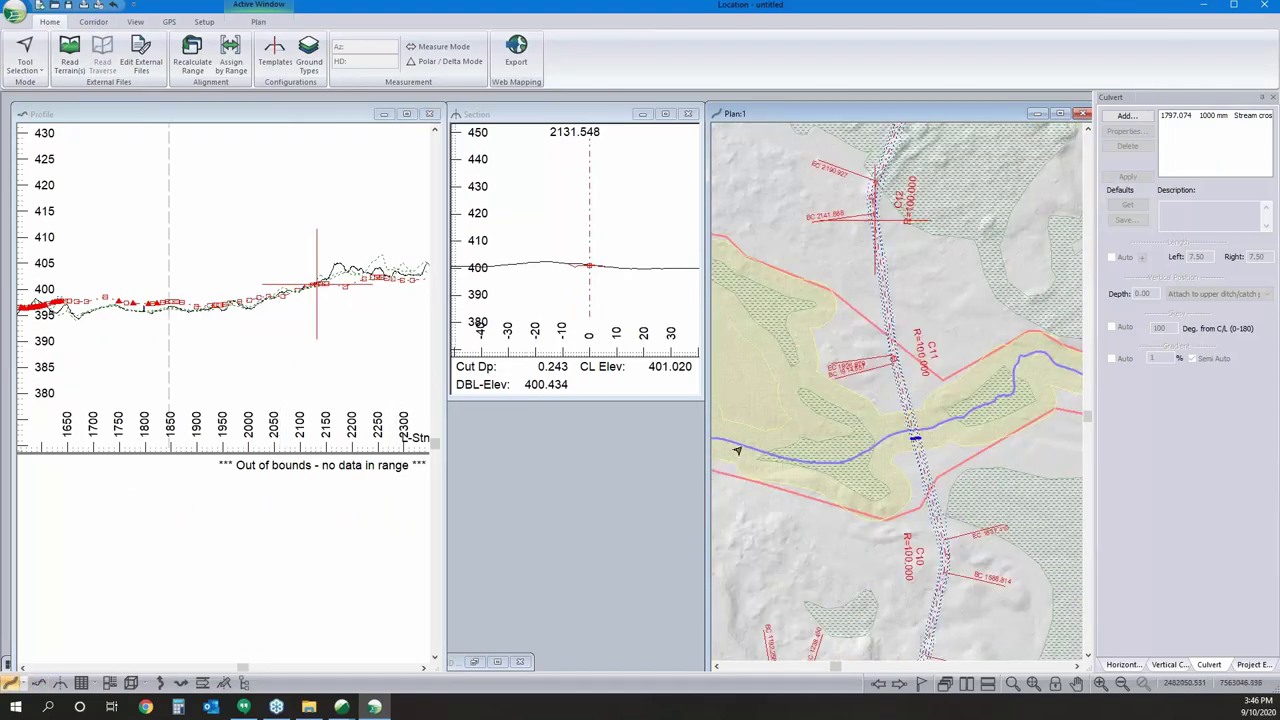
mouse_move(756, 427)
scroll(898, 240, down, 3)
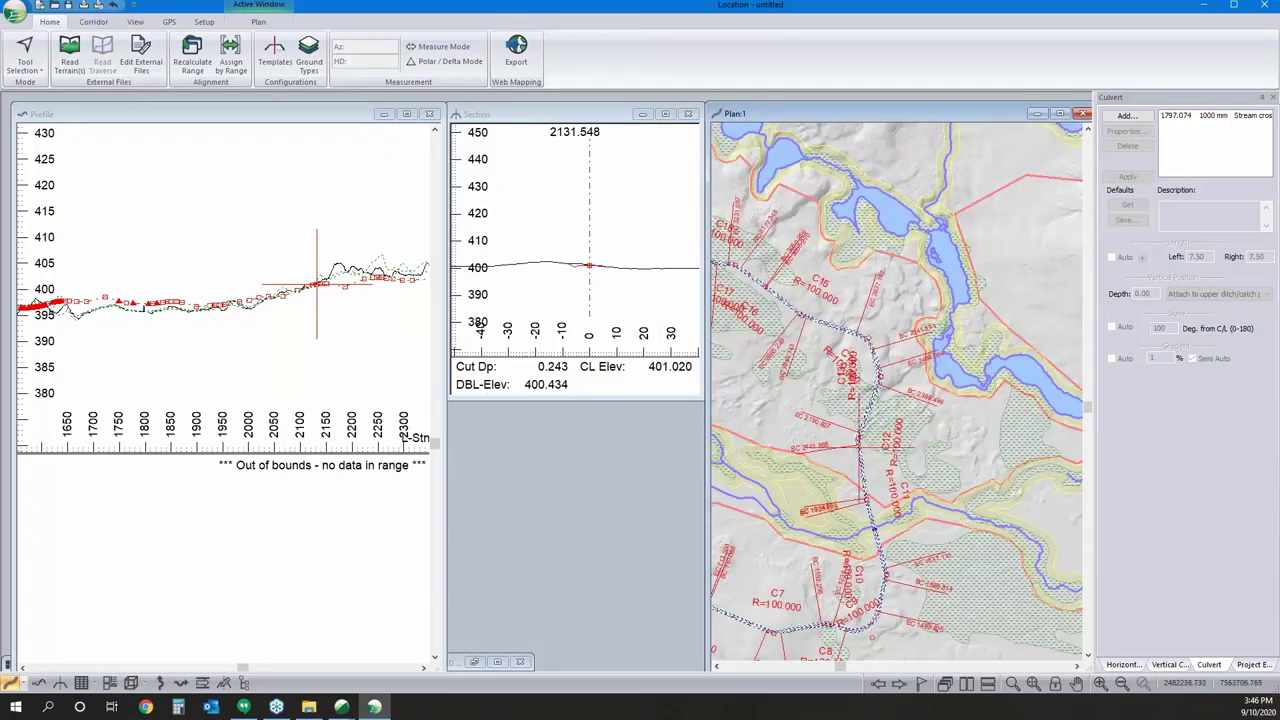
middle_click(908, 498)
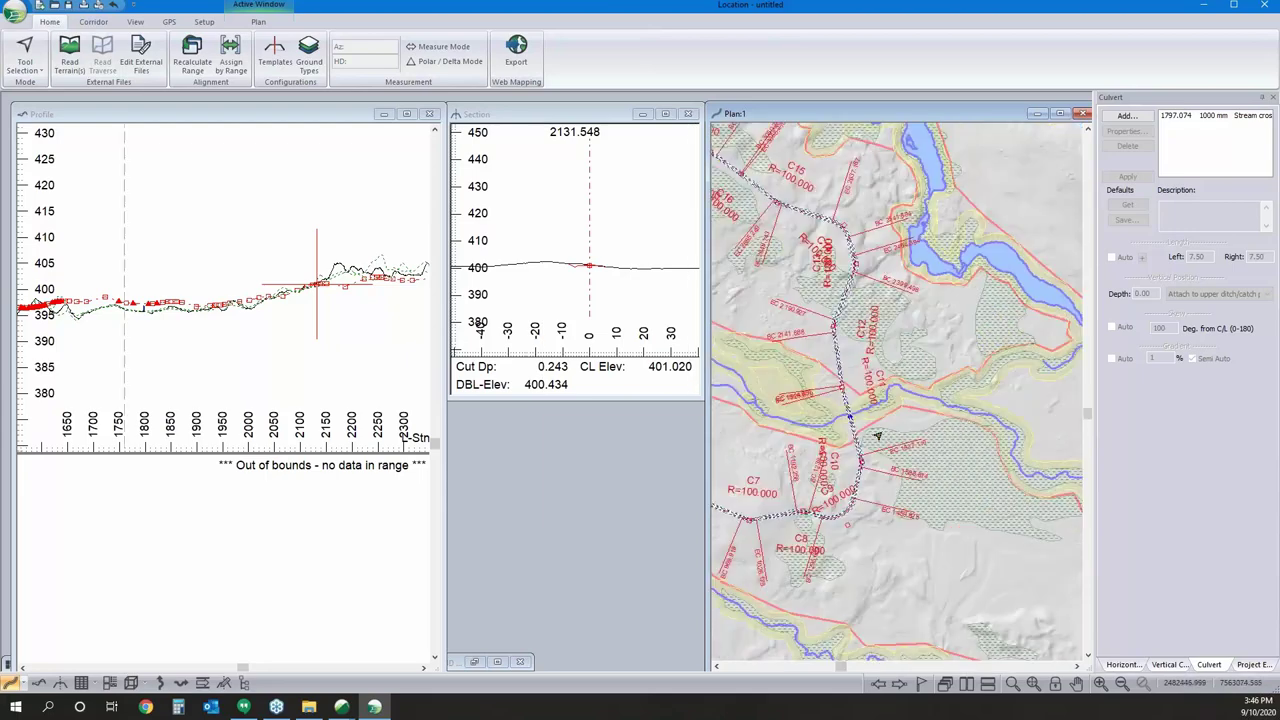
Show the Project Explorer and open the Multi-Plot sheet book in a maximized window.
click(1255, 665)
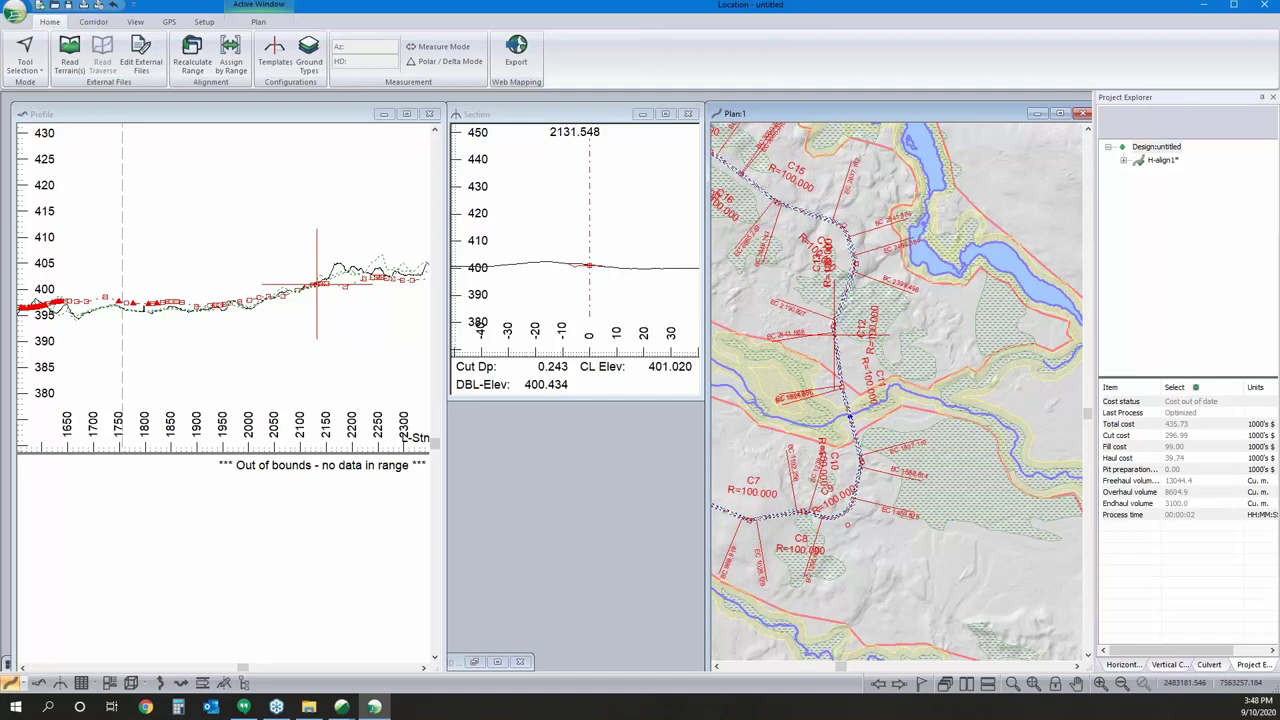
click(110, 683)
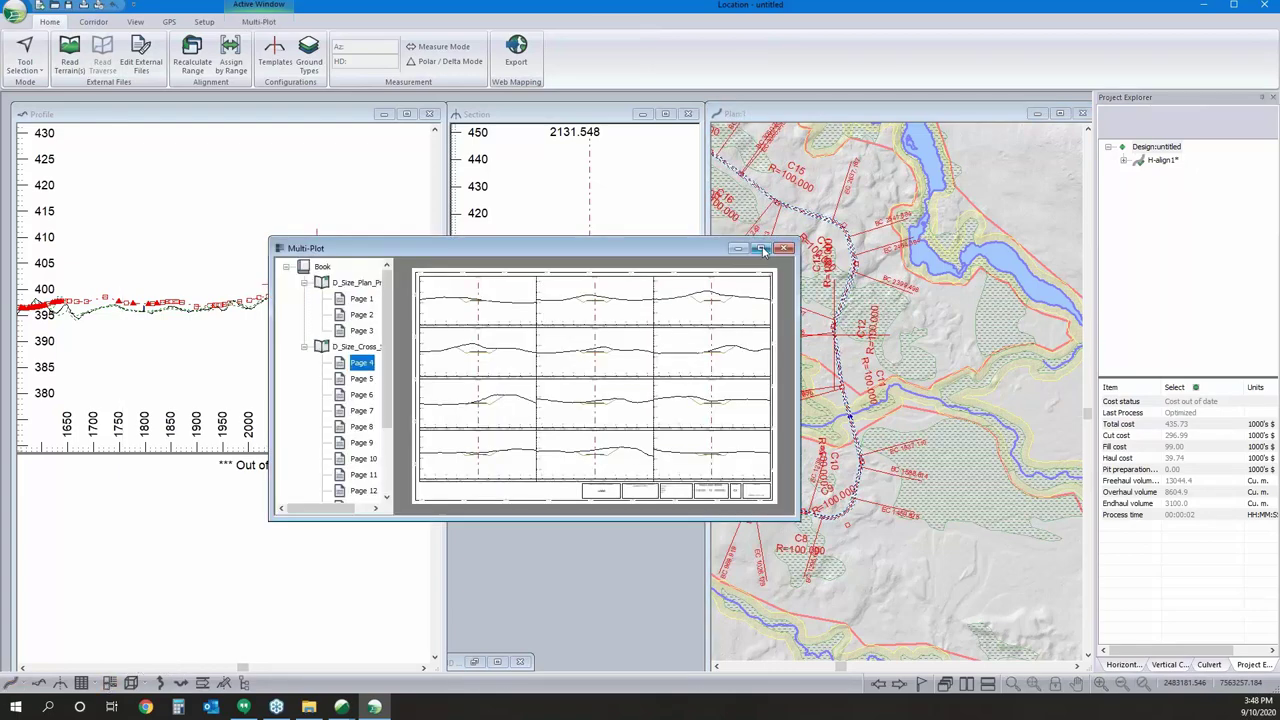
click(760, 248)
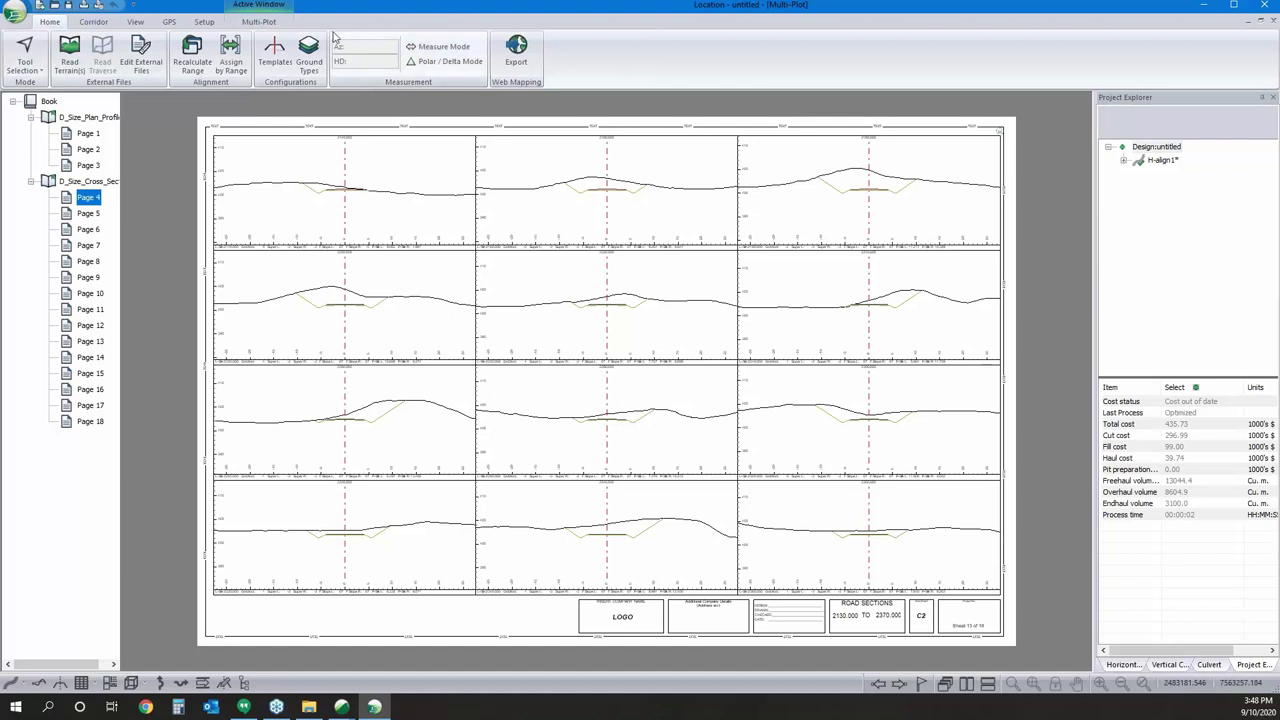
Add a Blank chapter to the Multi-Plot book and show the D-size plan and profile chapter.
click(262, 21)
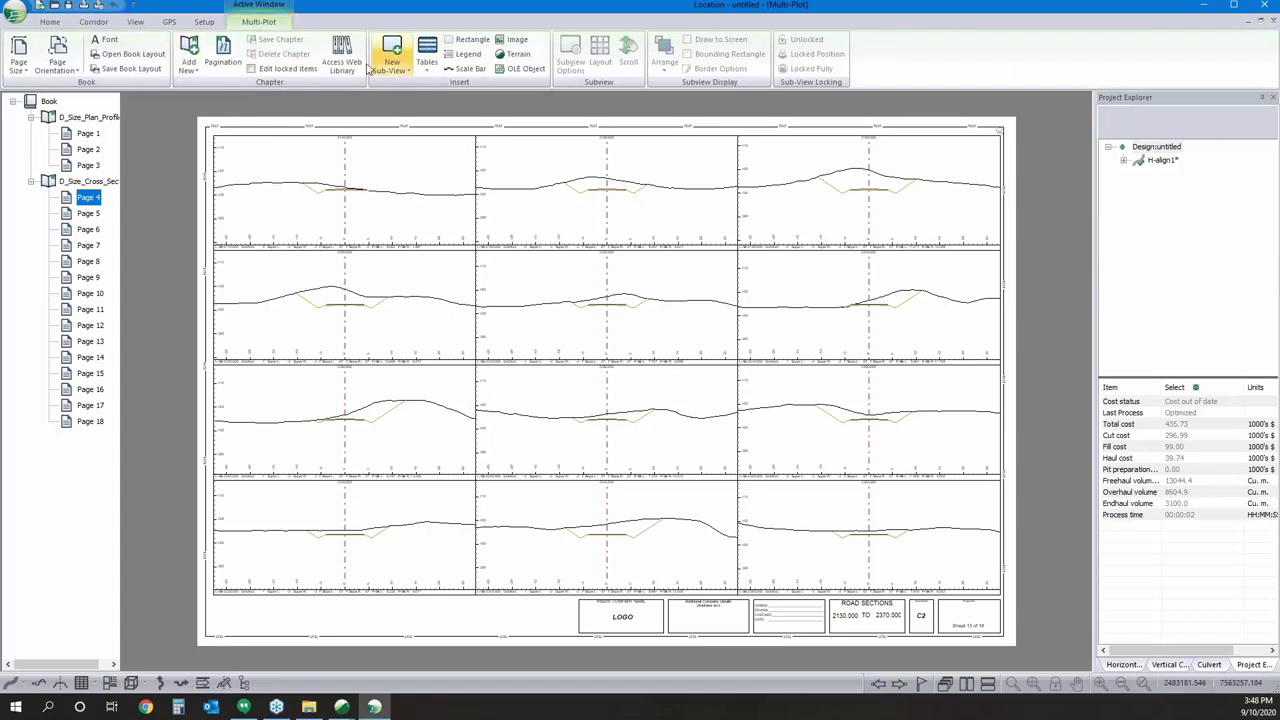
click(189, 55)
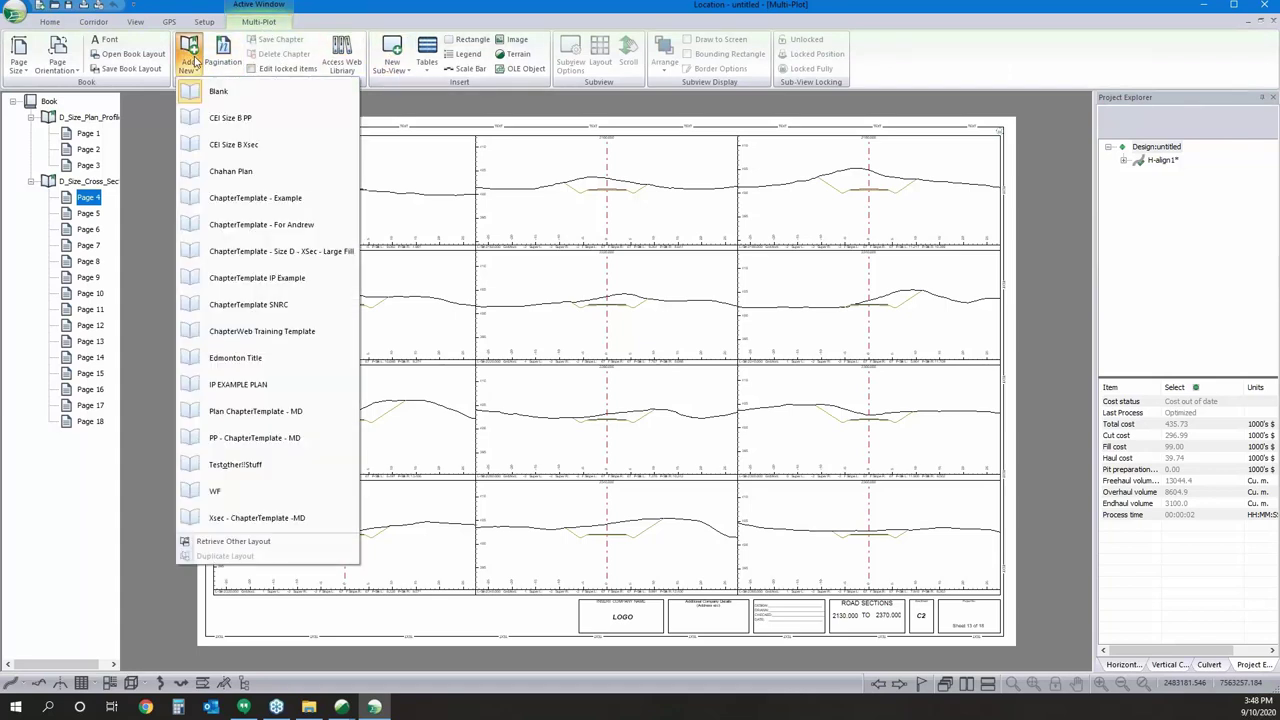
click(224, 98)
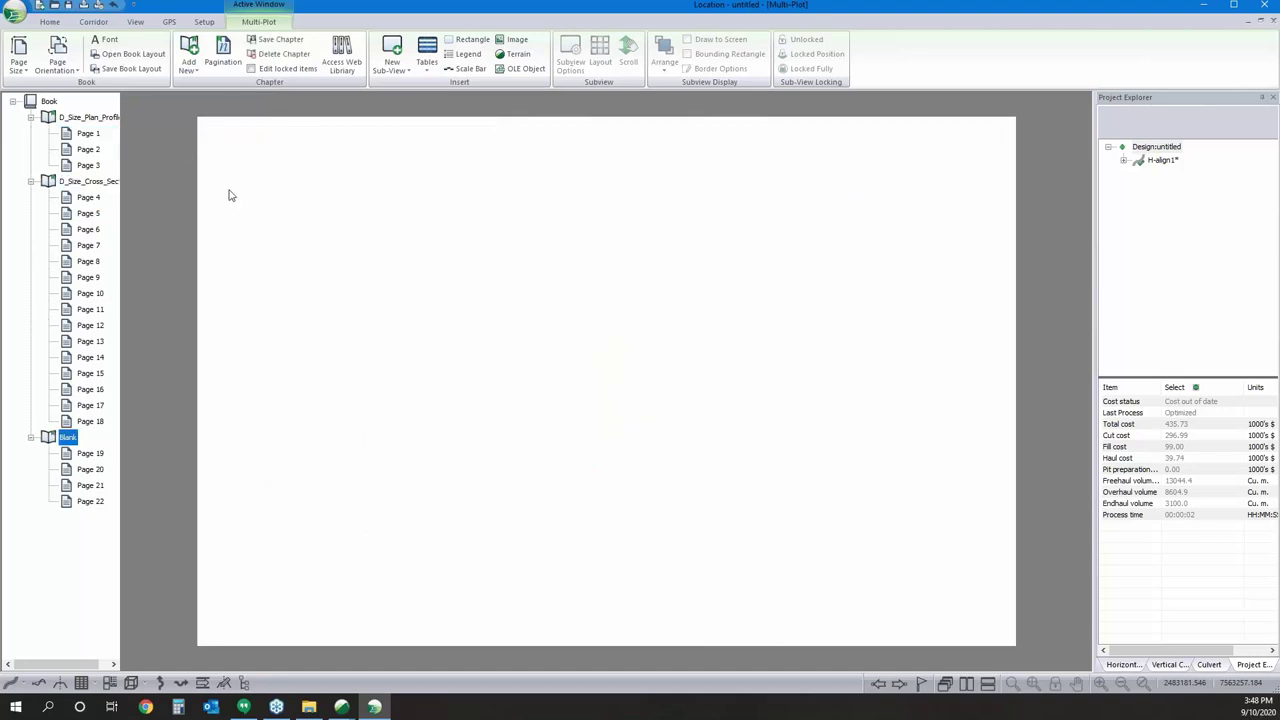
click(90, 118)
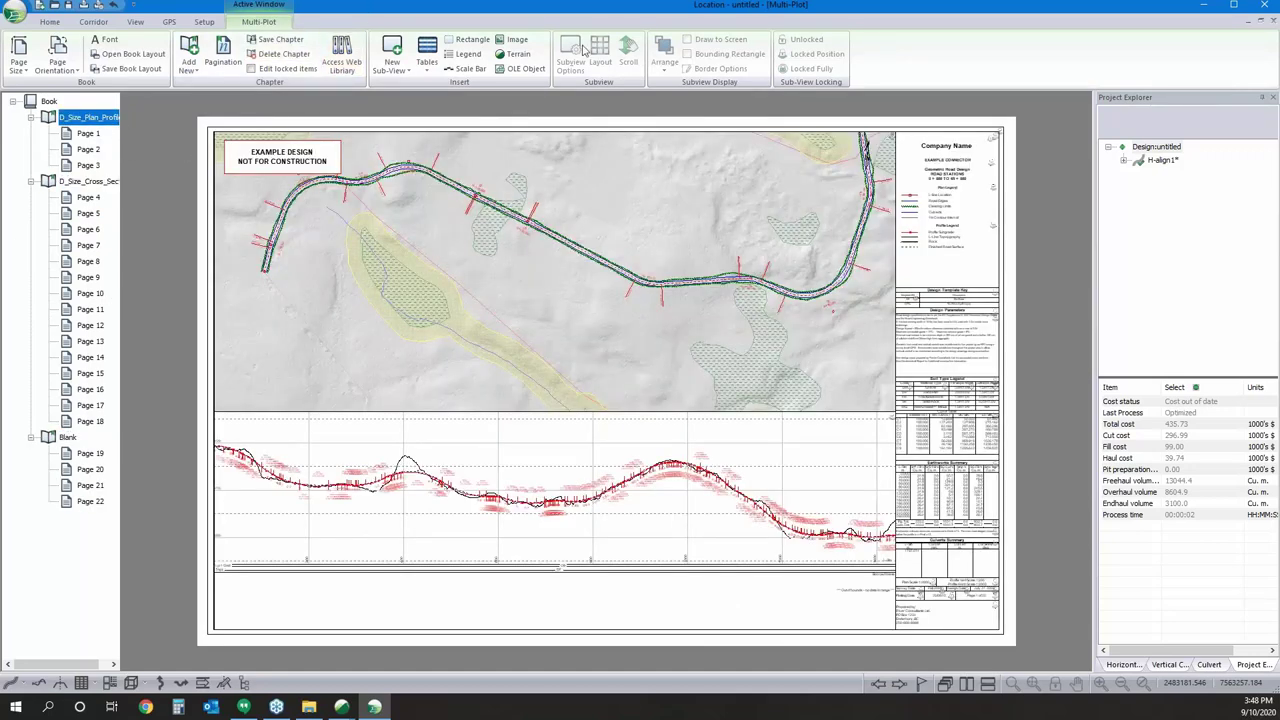
Check the web library's chapters for the current page size and the available page sizes, leaving the book unchanged.
click(340, 55)
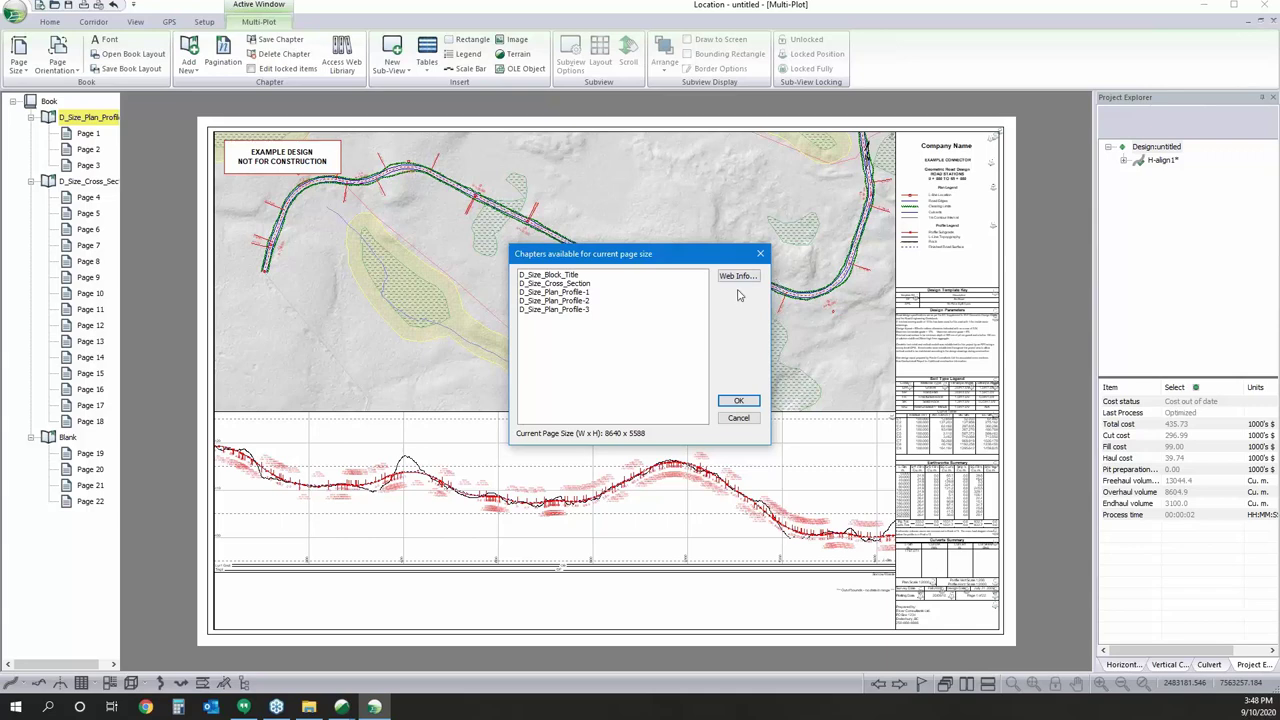
click(736, 418)
click(18, 55)
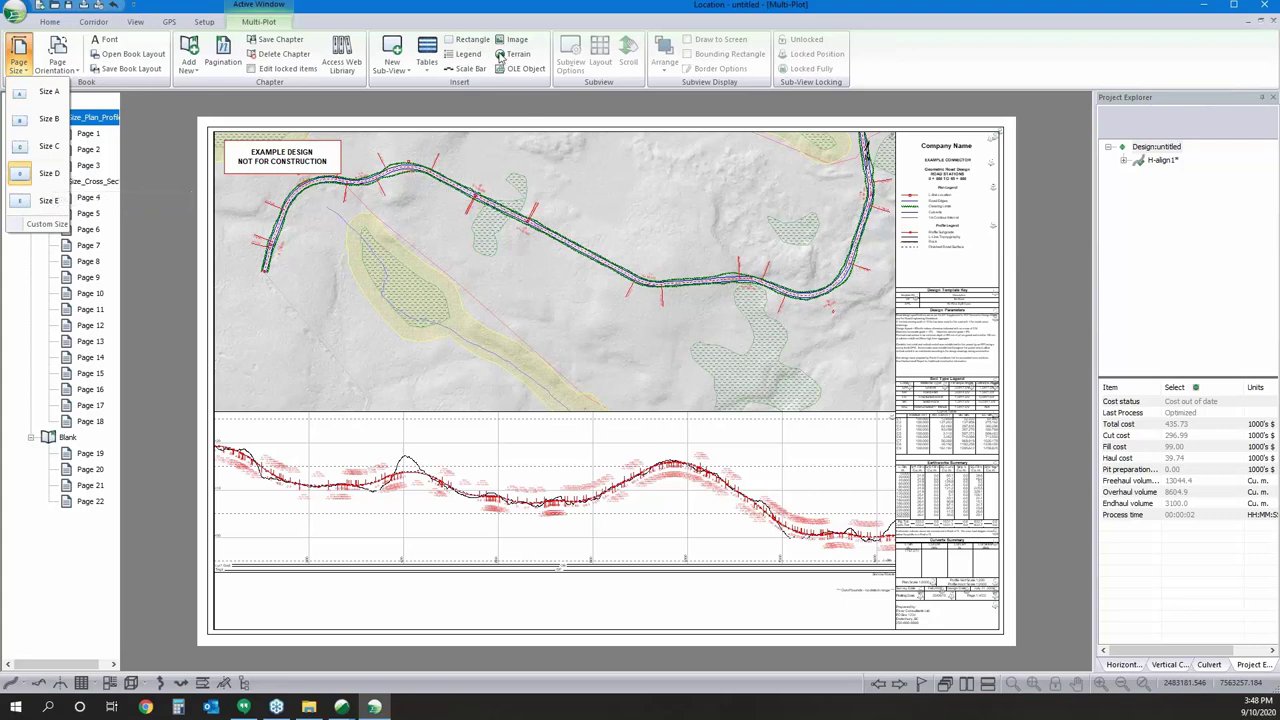
click(377, 12)
Add the D_Size_Plan_Profile-1 chapter from the web library to the Multi-Plot book and show its sheet.
click(341, 50)
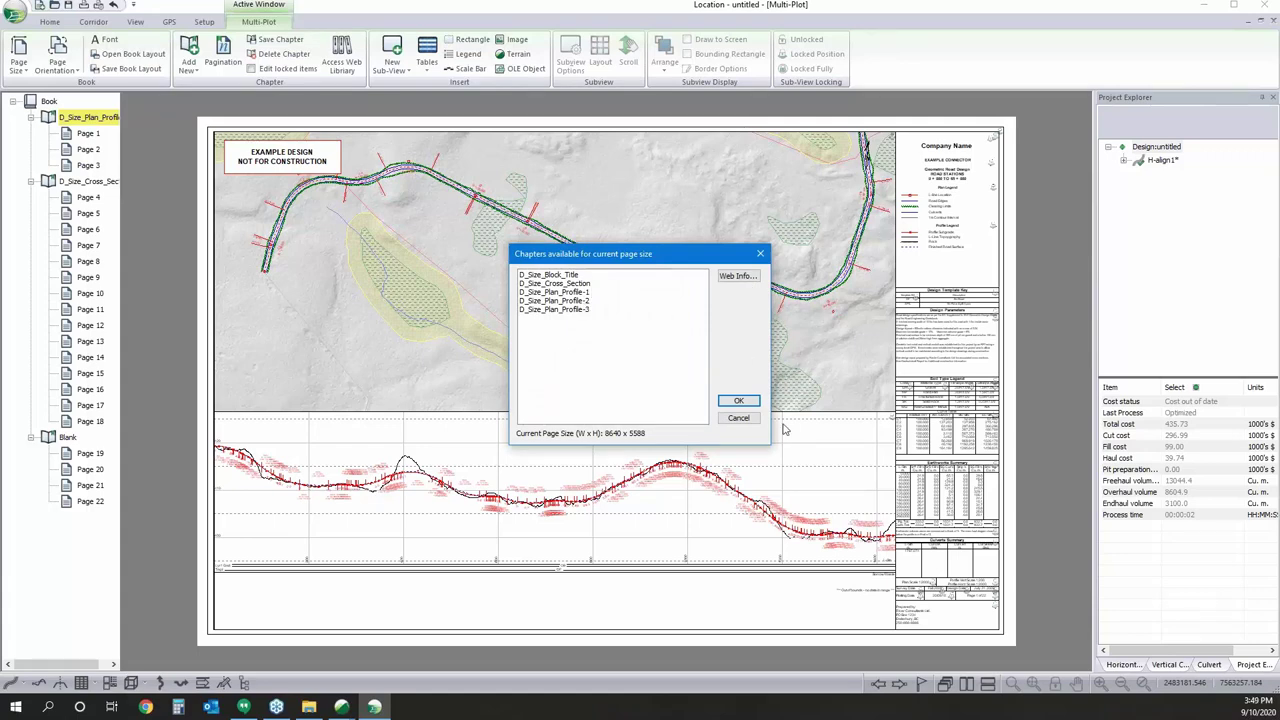
click(576, 301)
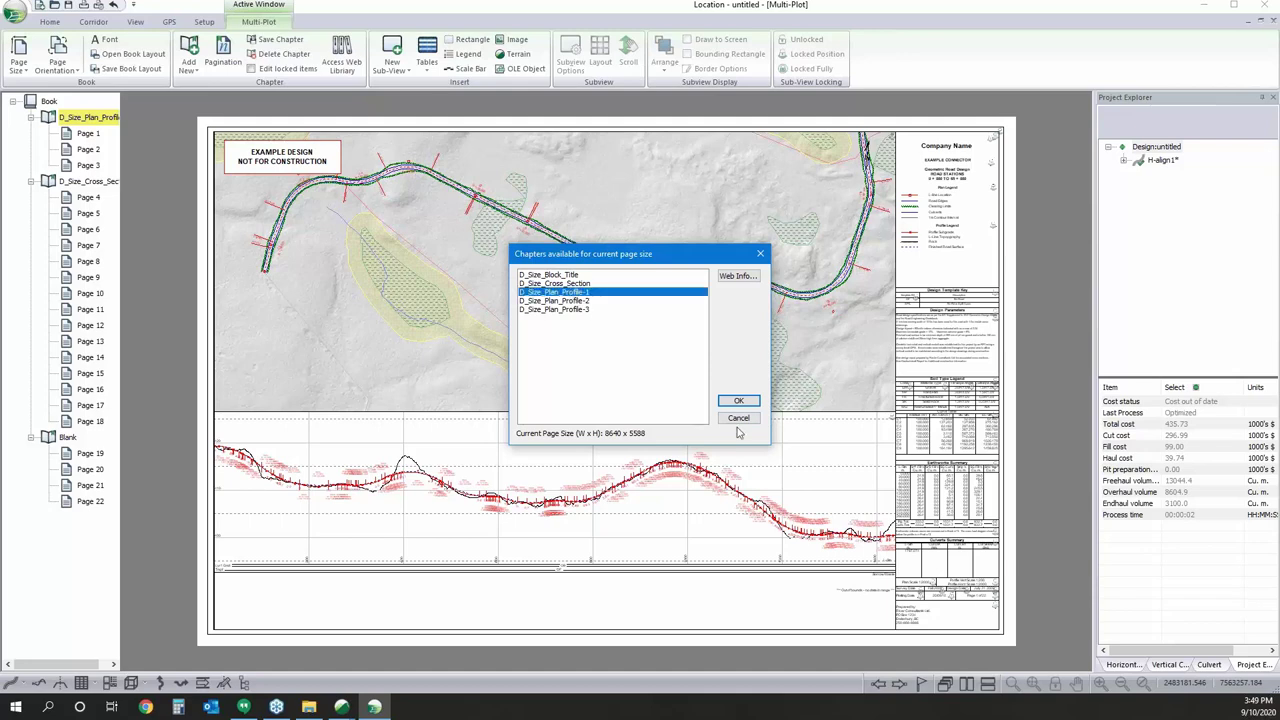
click(736, 401)
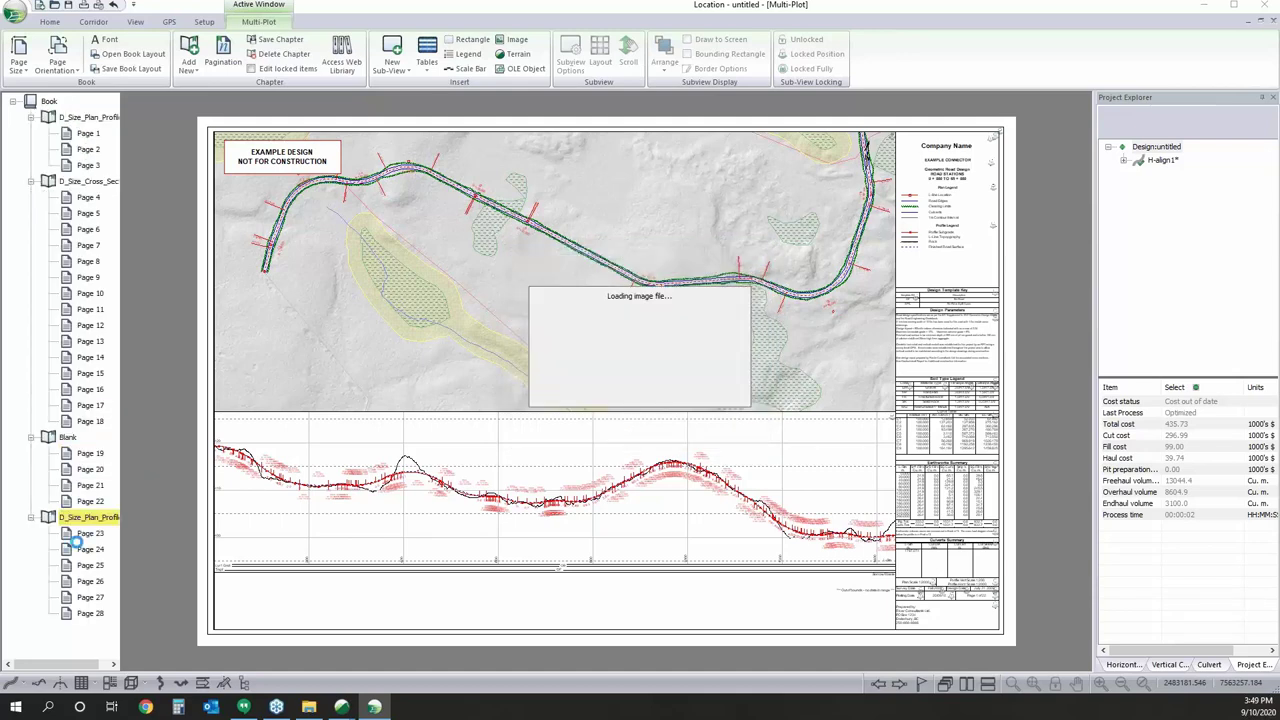
click(88, 533)
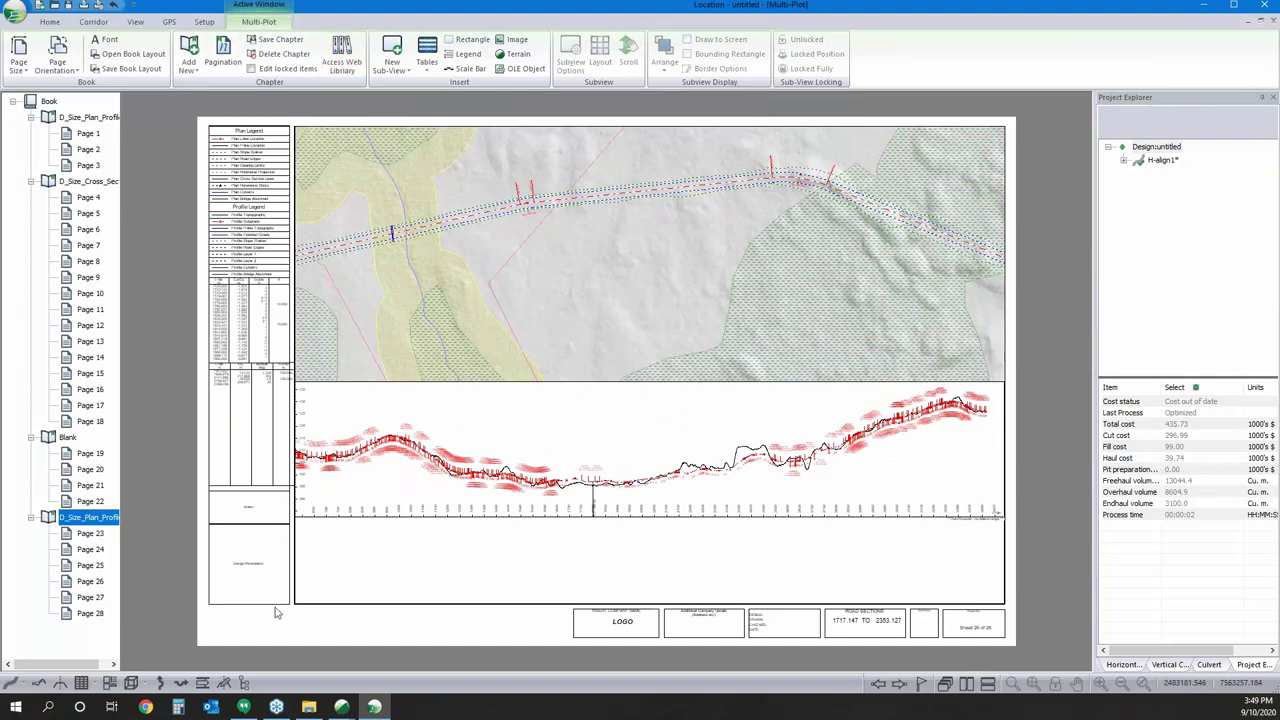
Review the sub-view options of the company name rectangle in the new sheet's title block, then close them without changes.
click(622, 623)
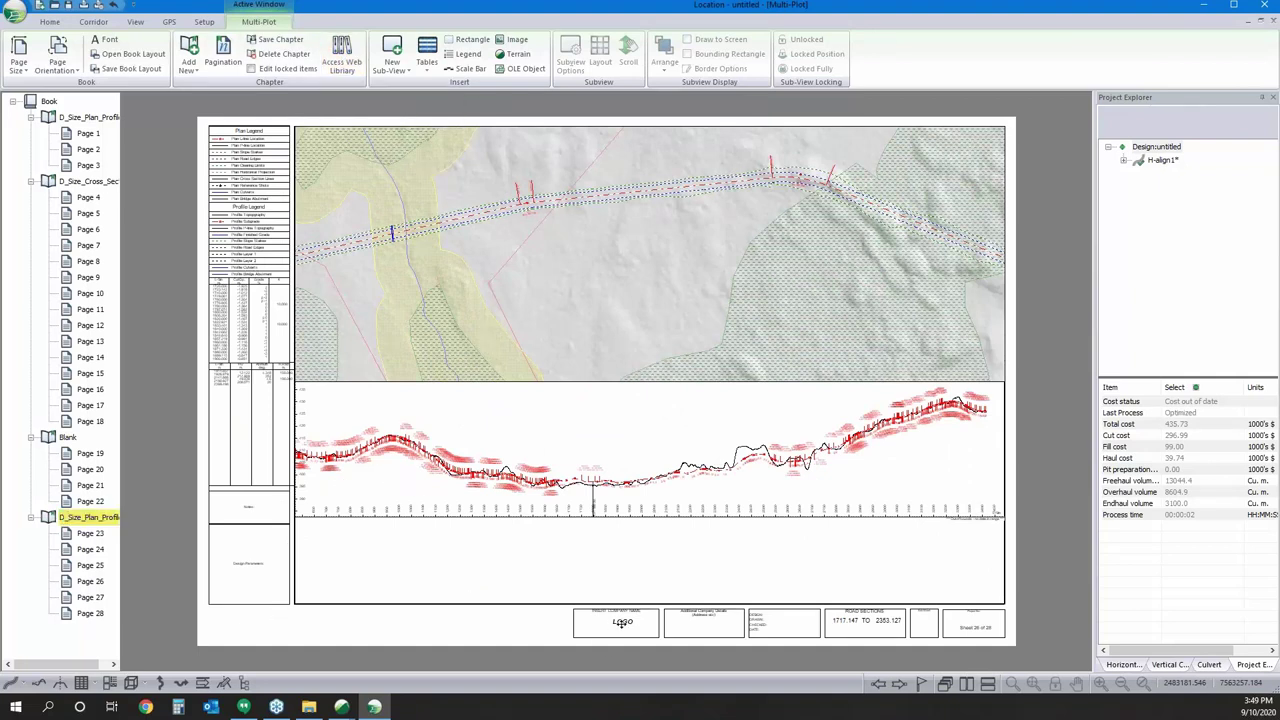
double_click(622, 623)
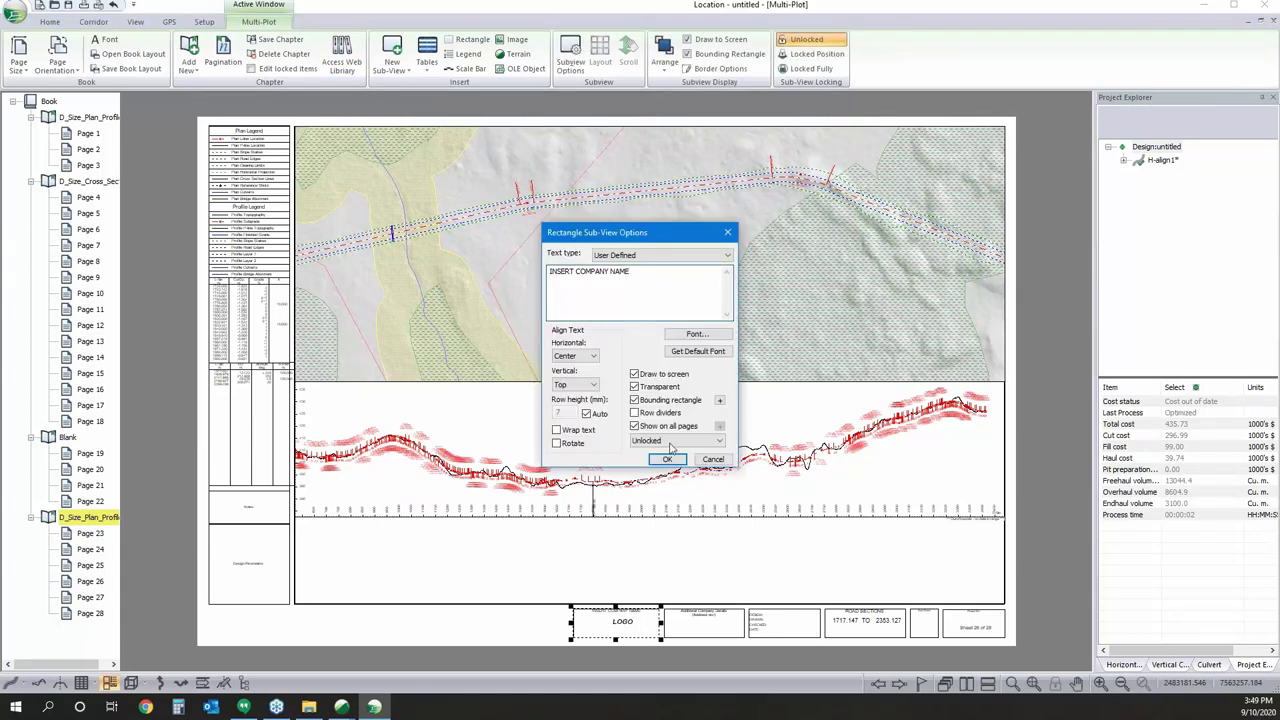
click(712, 460)
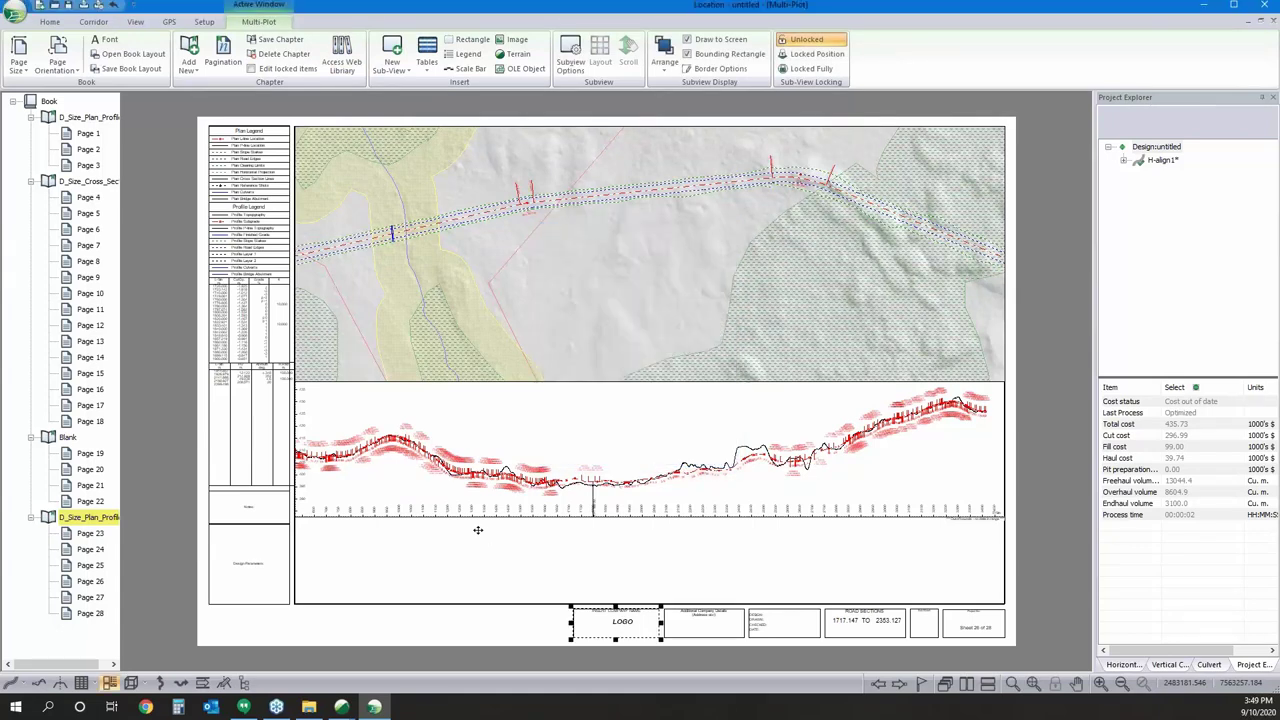